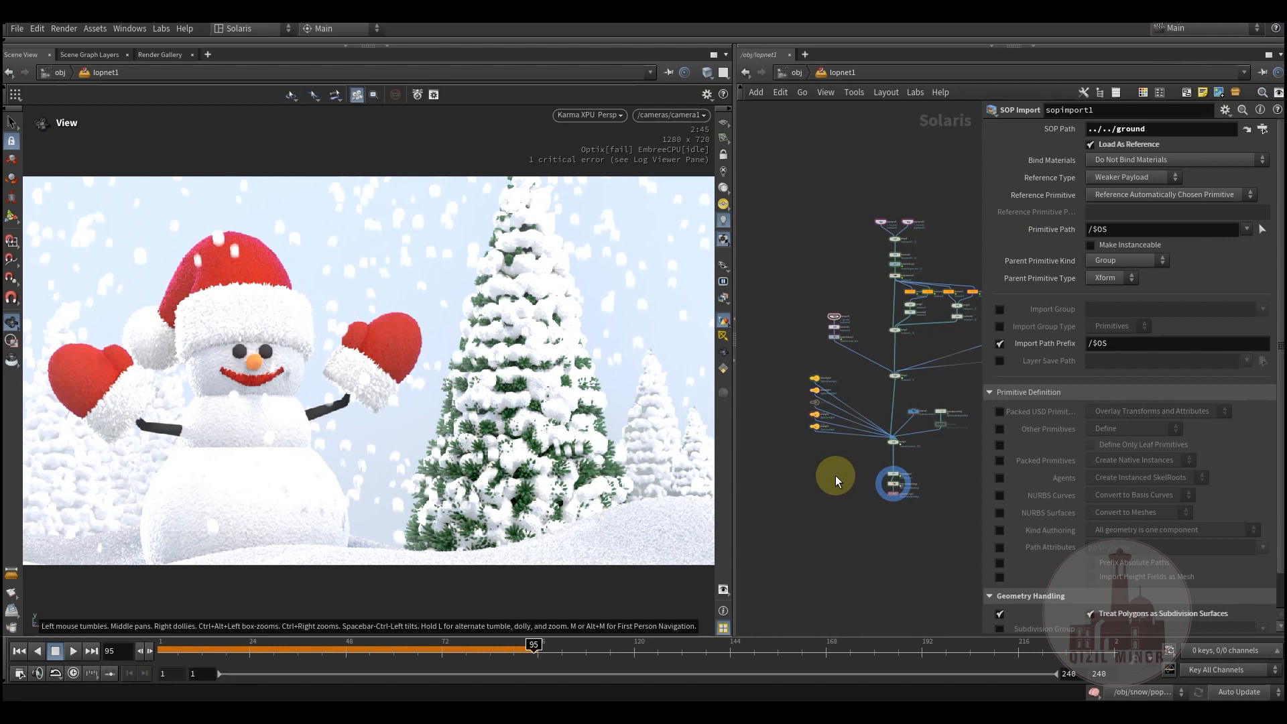
{"action": "middle_click_drag", "start_coordinate": [827, 470], "coordinate": [811, 499]}
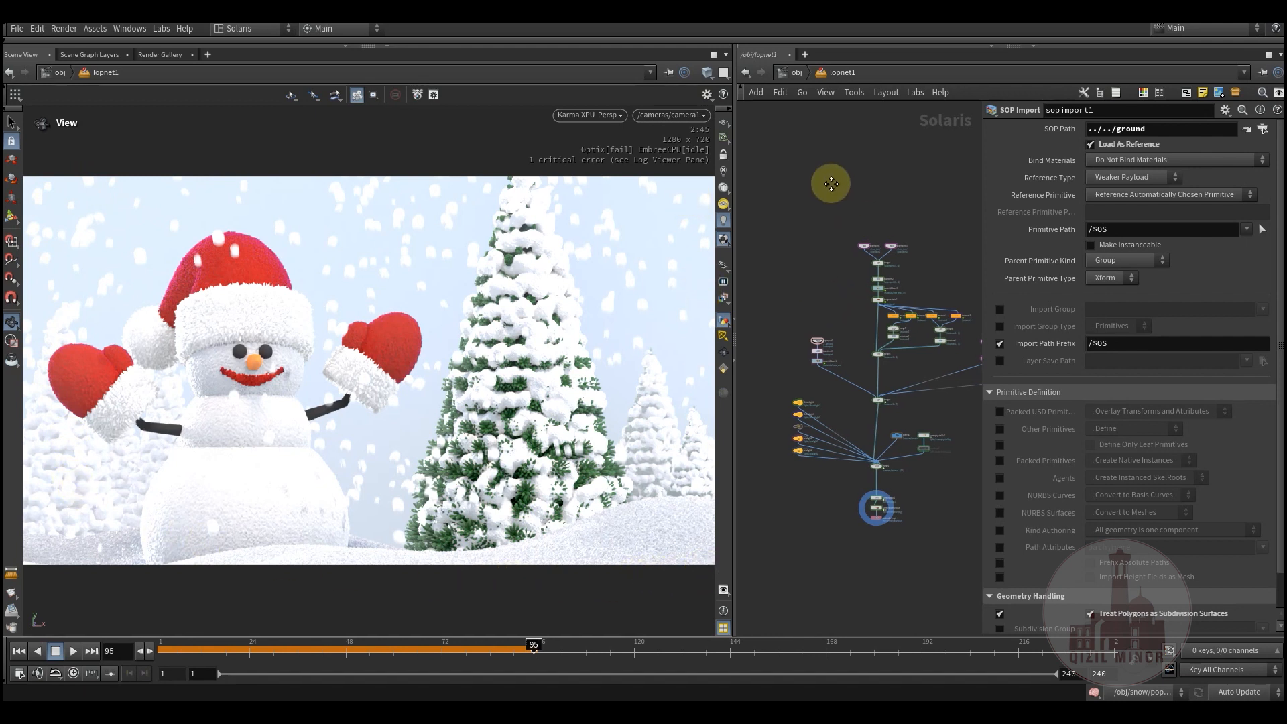
{"action": "middle_click_drag", "start_coordinate": [830, 181], "coordinate": [826, 194]}
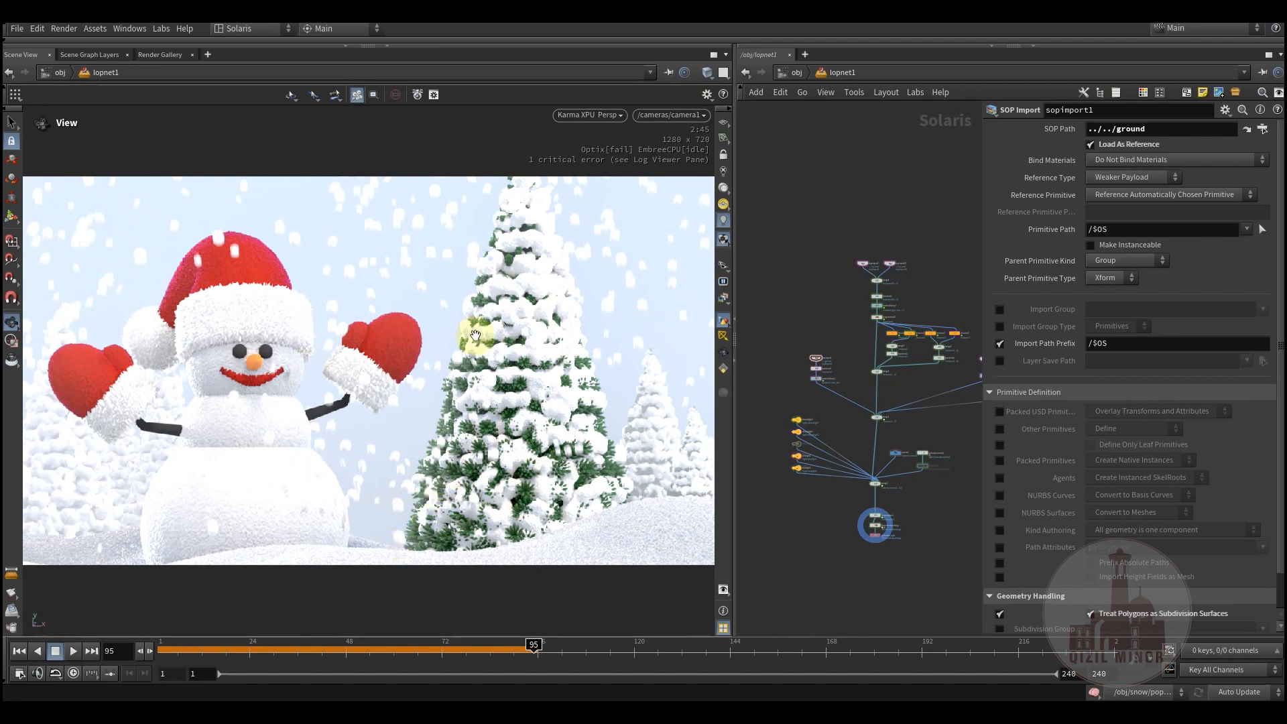
{"action": "left_click", "coordinate": [404, 317]}
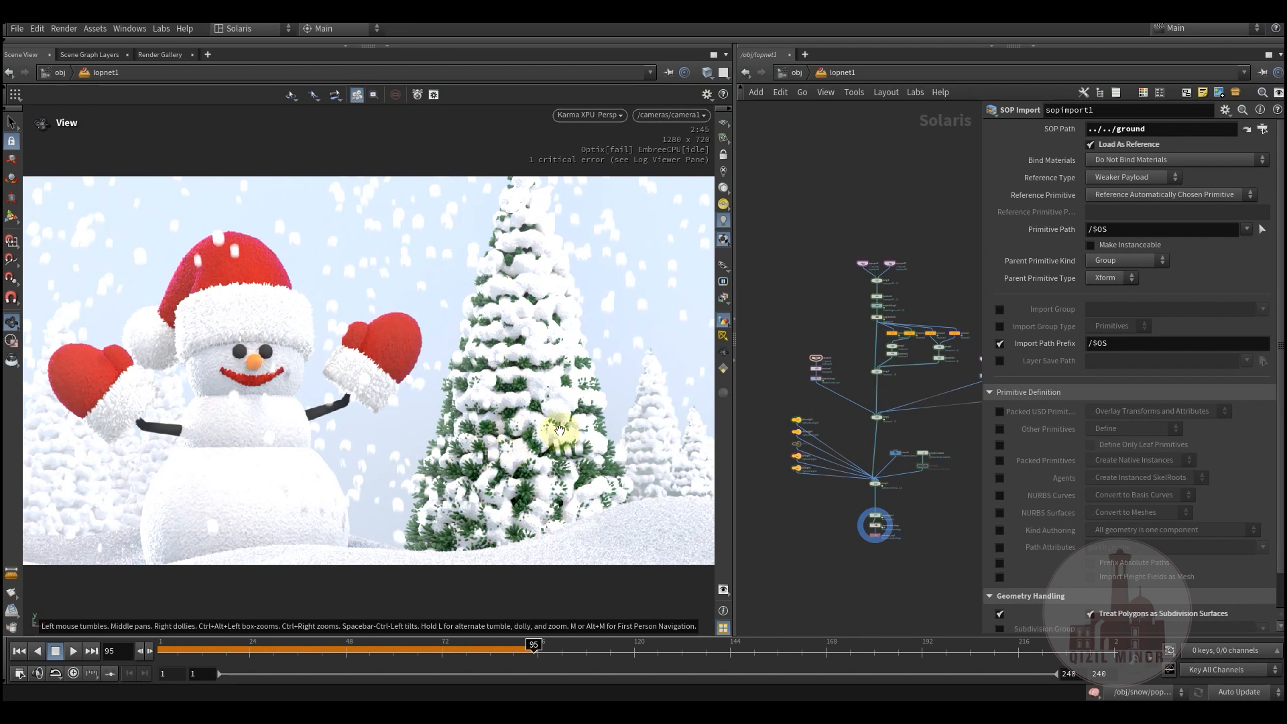
{"action": "middle_click_drag", "start_coordinate": [815, 164], "coordinate": [815, 188]}
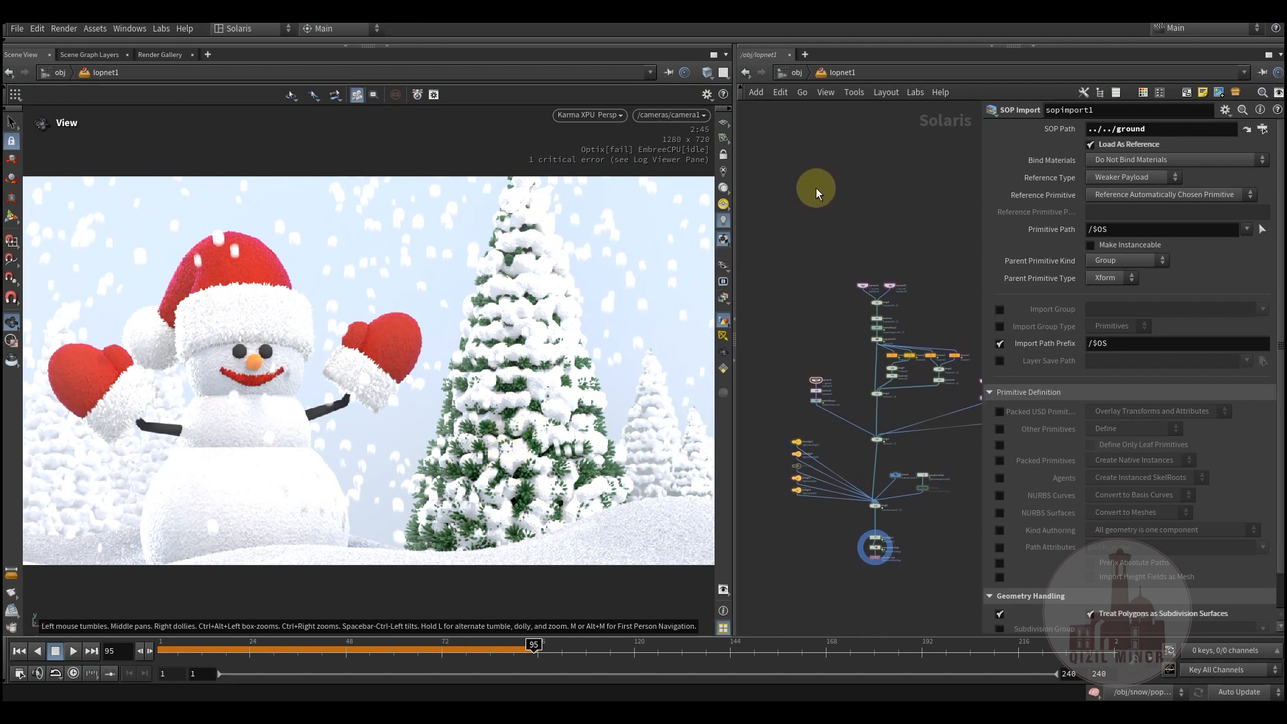
Go up to the object level and bring the whole snow-covered tree into view.
{"action": "left_click", "coordinate": [795, 75]}
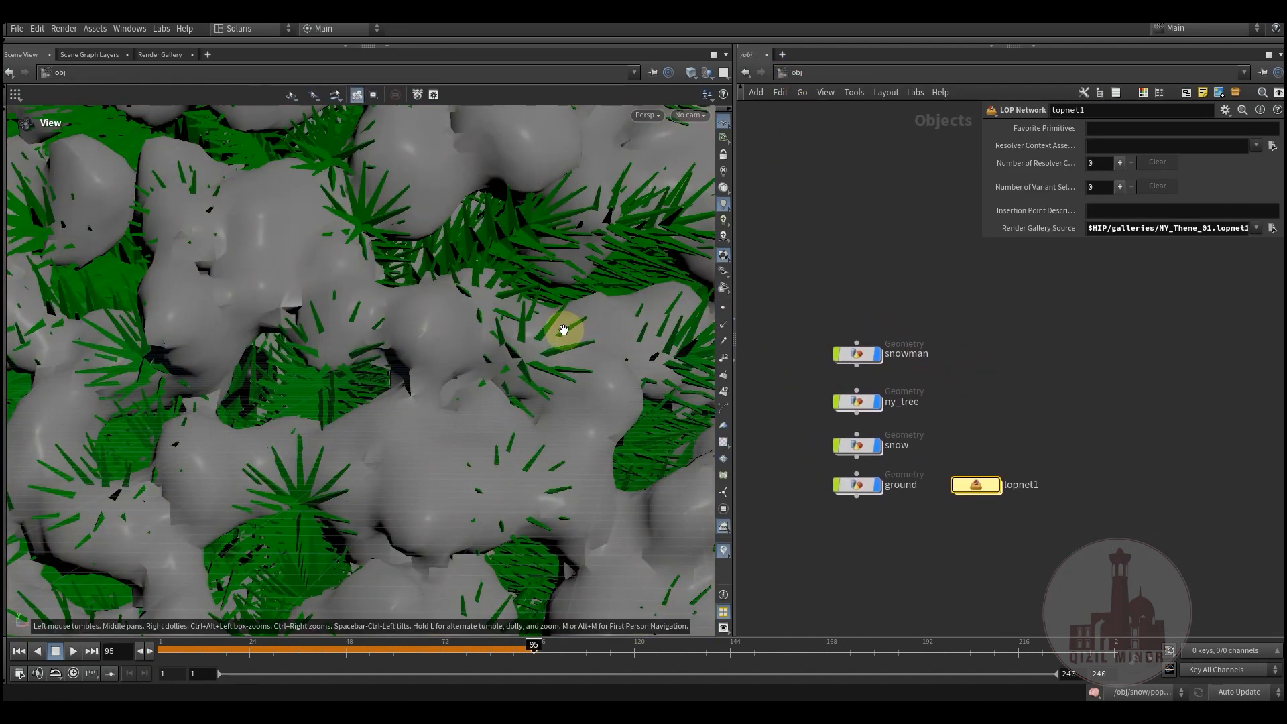
{"action": "right_click_drag", "start_coordinate": [566, 328], "coordinate": [388, 359], "text": "alt"}
{"action": "left_click_drag", "start_coordinate": [450, 361], "coordinate": [586, 300], "text": "alt"}
{"action": "left_click_drag", "start_coordinate": [581, 217], "coordinate": [527, 234], "text": "alt"}
{"action": "left_click_drag", "start_coordinate": [495, 334], "coordinate": [567, 214], "text": "alt"}
{"action": "left_click", "coordinate": [647, 114]}
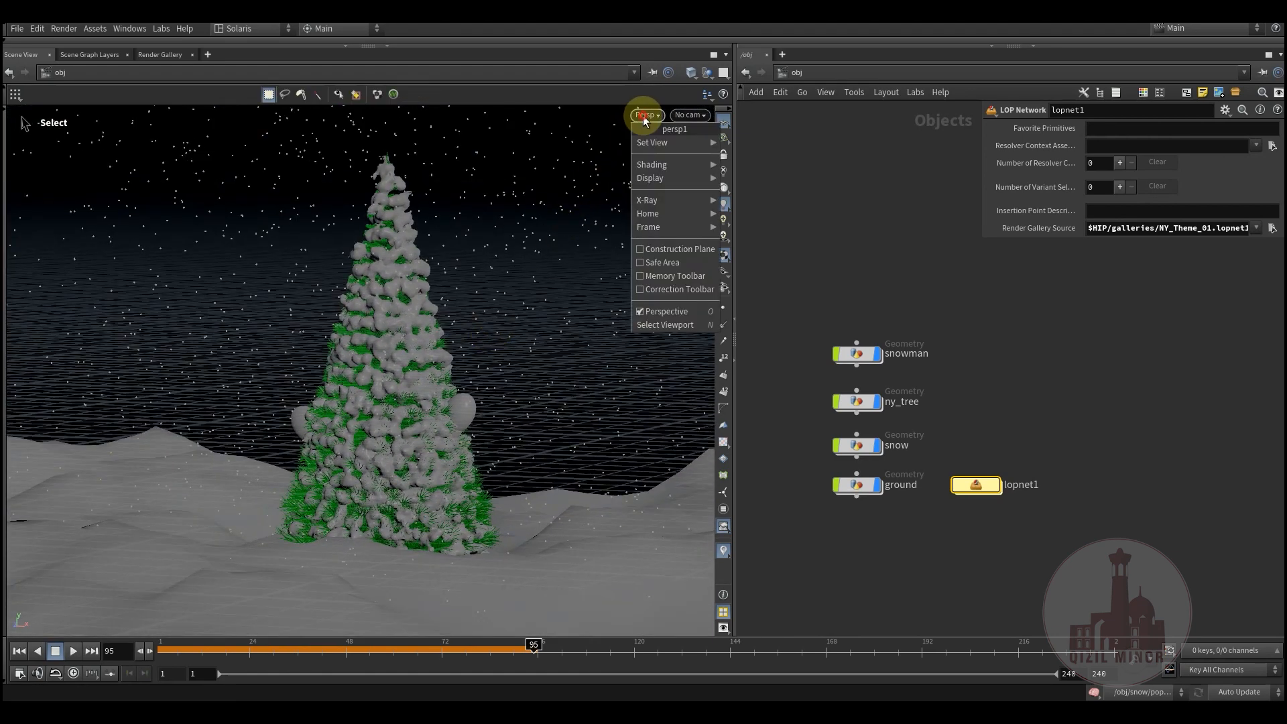
{"action": "left_click", "coordinate": [554, 340]}
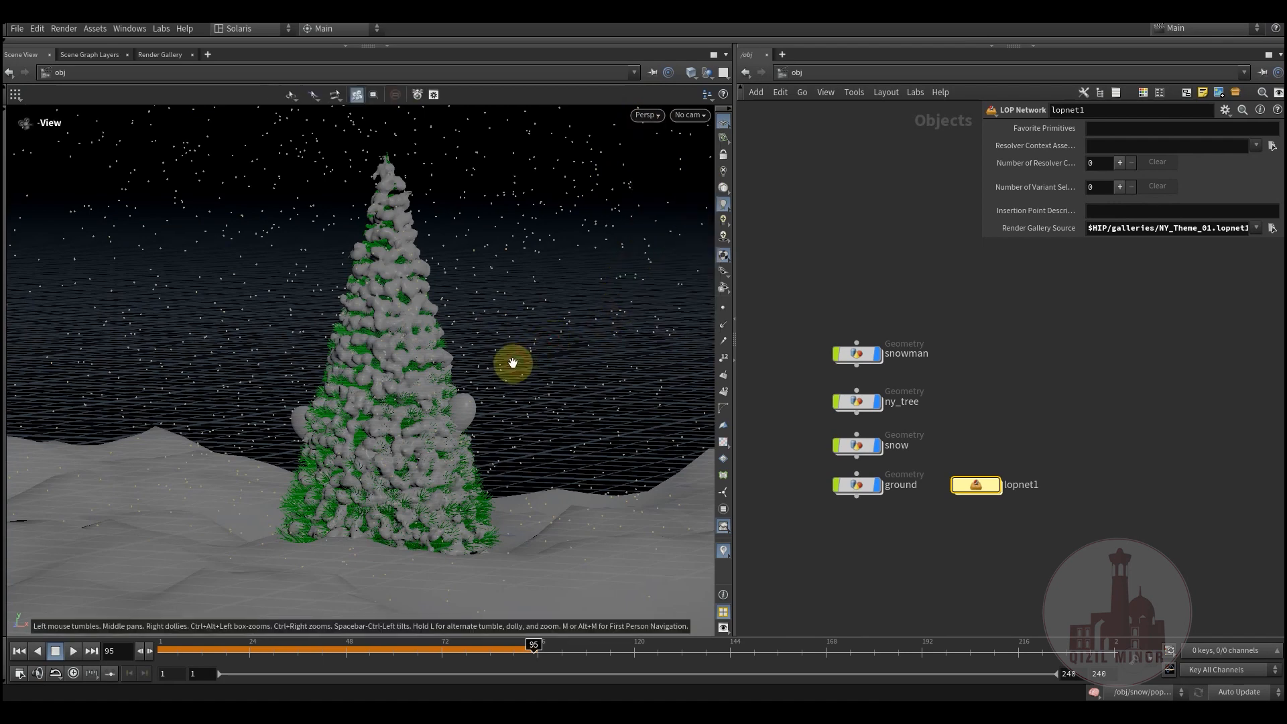
Examine the lower part of the snow-covered tree and the ground around it from closer up.
{"action": "key", "text": "space+g"}
{"action": "key", "text": "space+g"}
{"action": "scroll", "coordinate": [372, 375], "scroll_direction": "up", "scroll_amount": 2}
{"action": "right_click_drag", "start_coordinate": [369, 374], "coordinate": [460, 344], "text": "alt"}
{"action": "mouse_move", "coordinate": [460, 344]}
{"action": "left_mouse_down", "text": "alt"}
{"action": "mouse_move", "coordinate": [509, 331]}
{"action": "mouse_move", "coordinate": [440, 360]}
{"action": "left_mouse_up", "text": "alt"}
{"action": "right_click_drag", "start_coordinate": [397, 367], "coordinate": [563, 342], "text": "alt"}
{"action": "middle_click_drag", "start_coordinate": [489, 369], "coordinate": [470, 315], "text": "alt"}
{"action": "right_click_drag", "start_coordinate": [470, 316], "coordinate": [494, 342], "text": "alt"}
{"action": "left_click_drag", "start_coordinate": [440, 353], "coordinate": [429, 346], "text": "alt"}
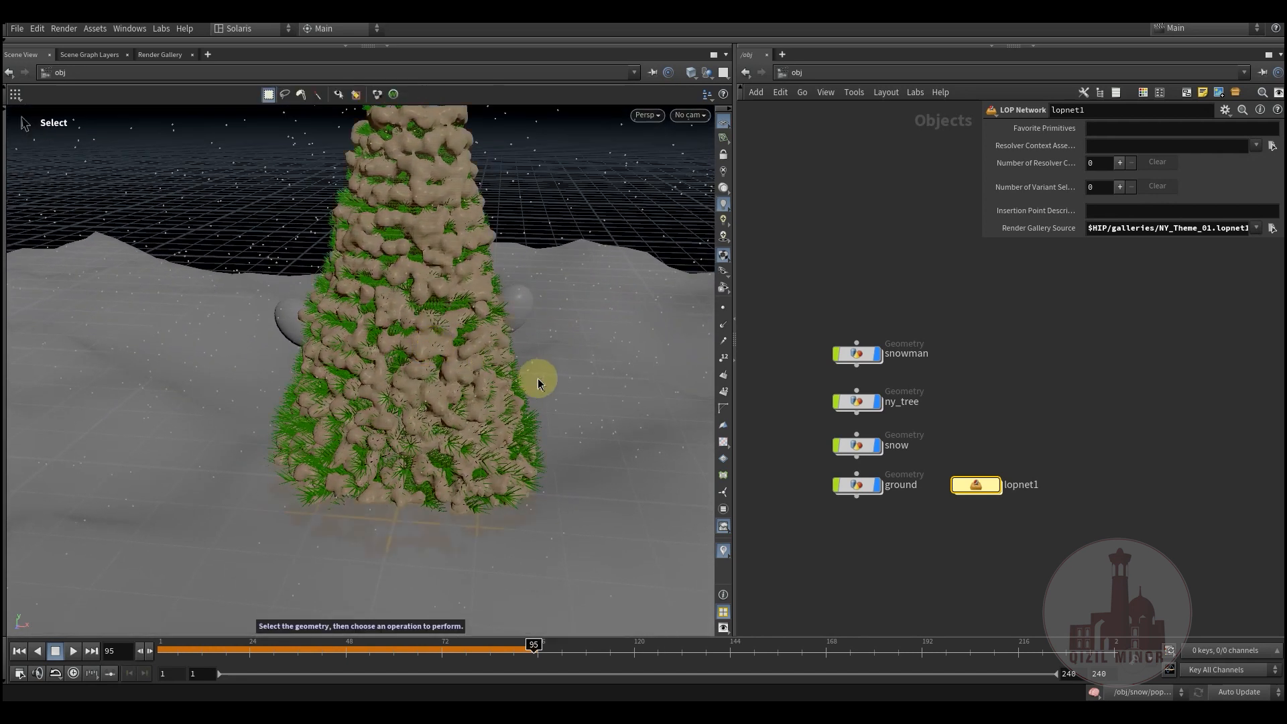
Hide the ny_tree, snow and ground objects so only the snowman is displayed, and enter the snowman's geometry network.
{"action": "left_click_drag", "start_coordinate": [891, 549], "coordinate": [853, 402]}
{"action": "left_click", "coordinate": [885, 380]}
{"action": "left_click", "coordinate": [839, 302]}
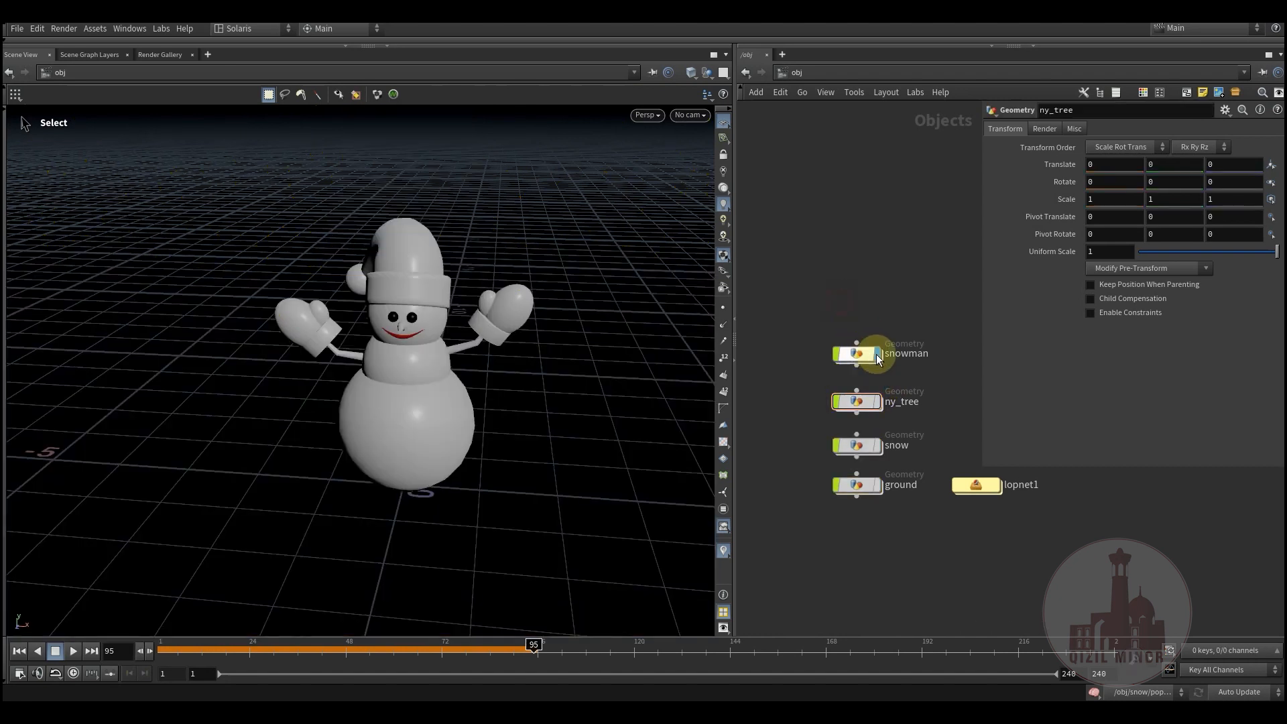
{"action": "double_click", "coordinate": [872, 356]}
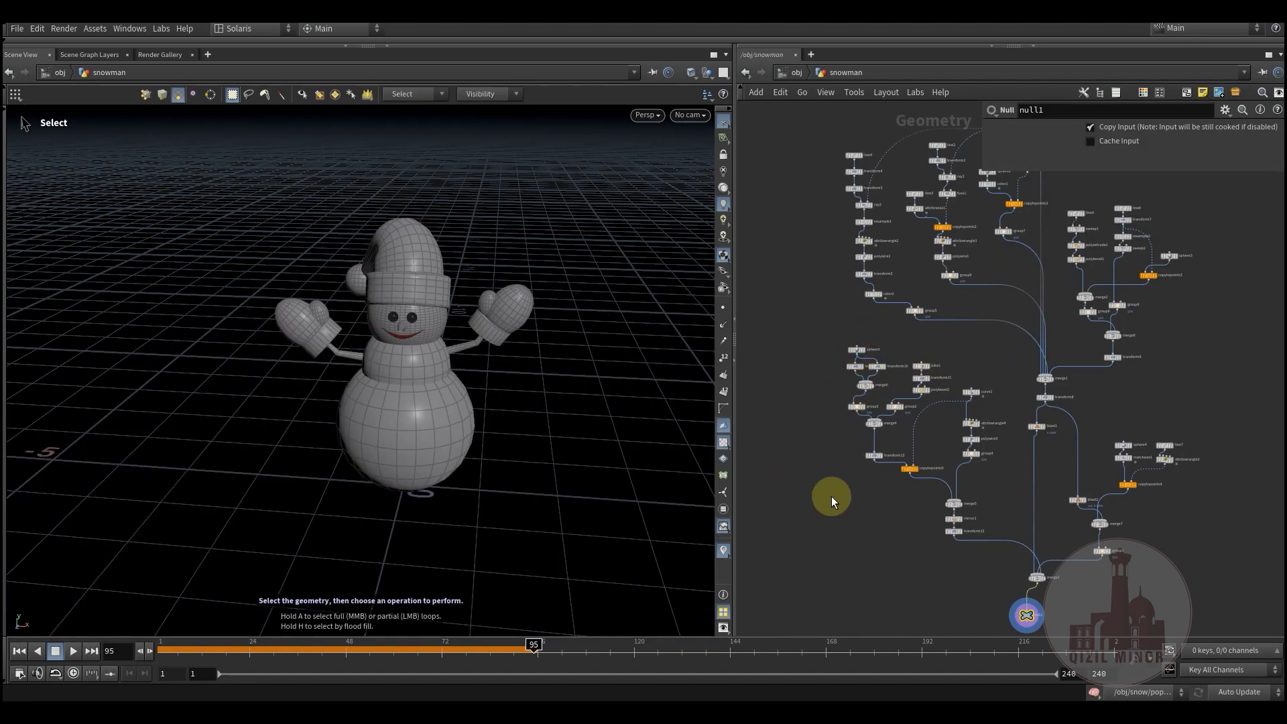
Widen the network editor to show the snowman's whole node graph and examine the snowman model from a three-quarter angle.
{"action": "middle_click_drag", "start_coordinate": [863, 505], "coordinate": [807, 550]}
{"action": "scroll", "coordinate": [808, 546], "scroll_direction": "down", "scroll_amount": 3}
{"action": "left_click_drag", "start_coordinate": [734, 571], "coordinate": [520, 547]}
{"action": "left_click_drag", "start_coordinate": [313, 425], "coordinate": [350, 400], "text": "alt"}
{"action": "scroll", "coordinate": [350, 401], "scroll_direction": "up", "scroll_amount": 5}
{"action": "key", "text": "s"}
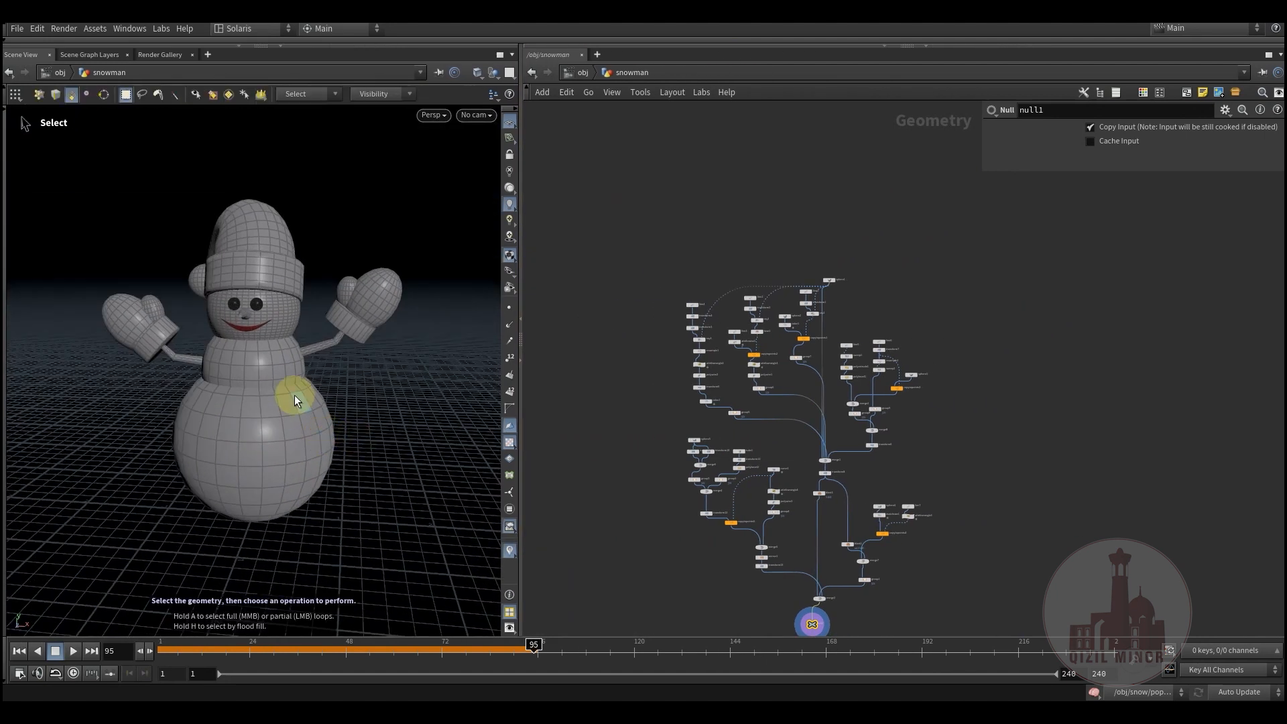
{"action": "key", "text": "Escape"}
{"action": "left_click_drag", "start_coordinate": [308, 395], "coordinate": [287, 416]}
{"action": "key", "text": "s"}
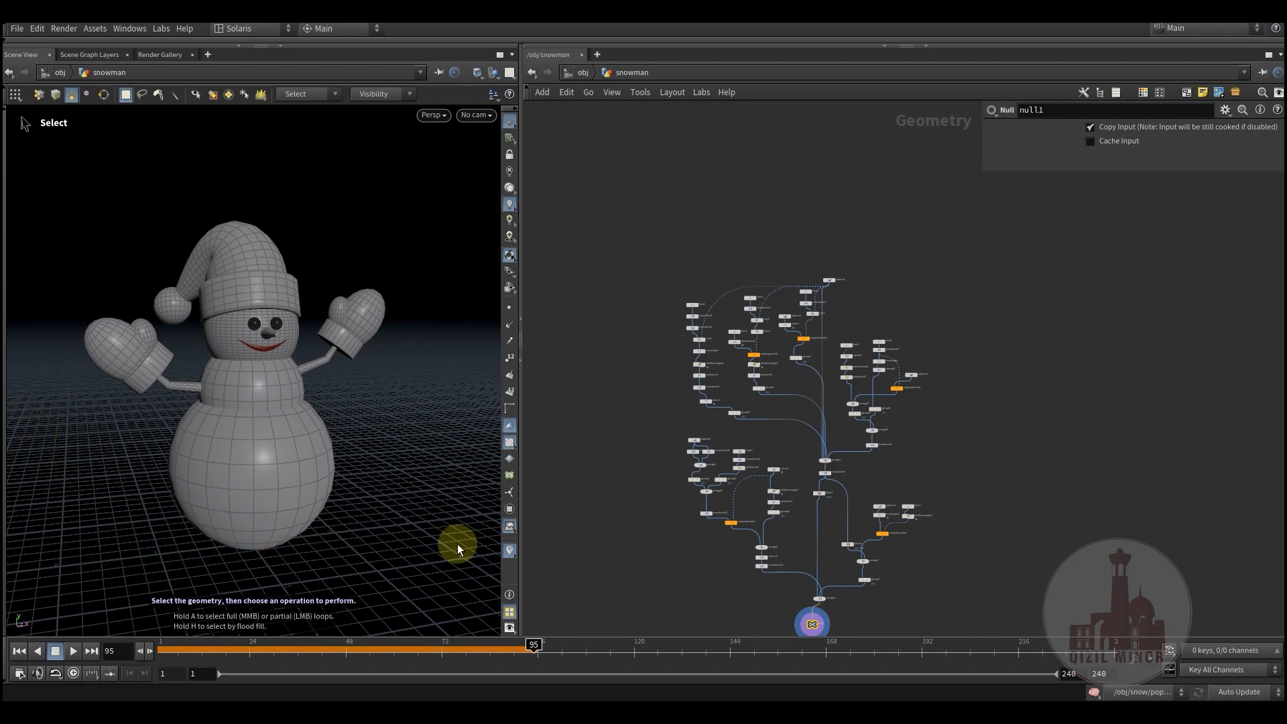
Display the sphere1 node at the head of the snowman network and review its parameters.
{"action": "scroll", "coordinate": [595, 452], "scroll_direction": "up", "scroll_amount": 5}
{"action": "middle_click_drag", "start_coordinate": [753, 345], "coordinate": [821, 596]}
{"action": "left_click_drag", "start_coordinate": [801, 478], "coordinate": [788, 379]}
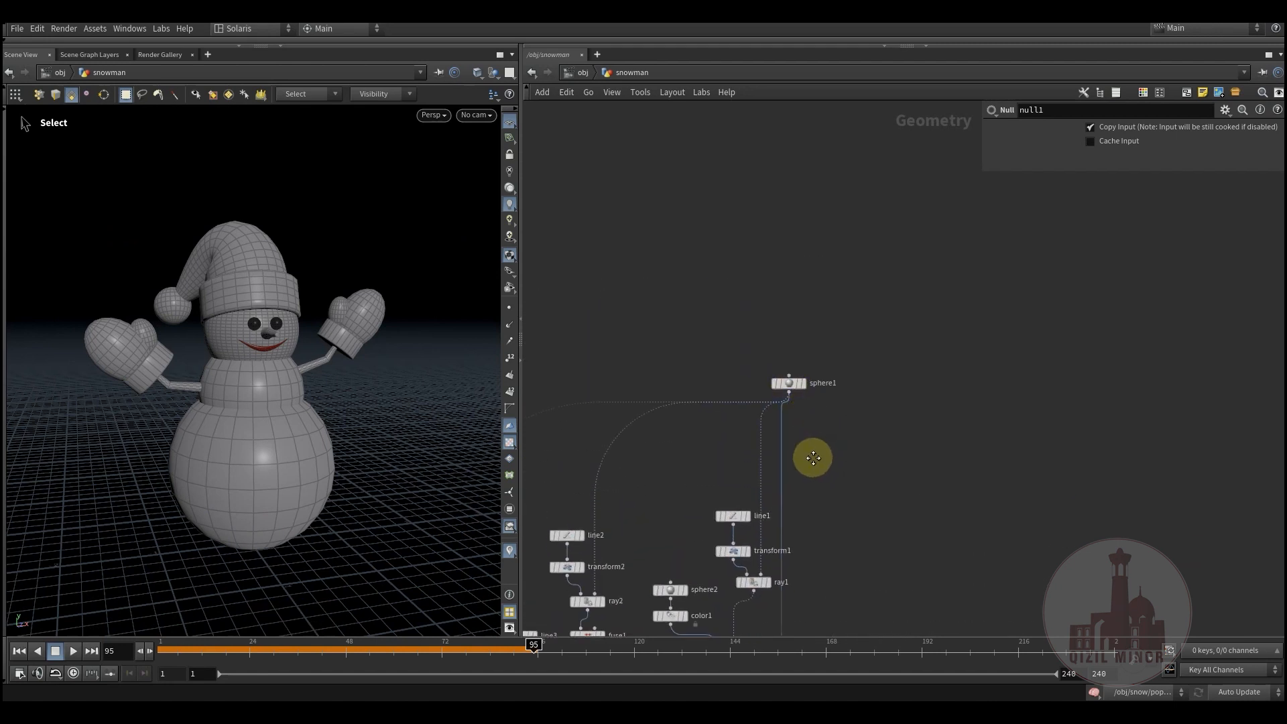
{"action": "middle_click_drag", "start_coordinate": [815, 456], "coordinate": [768, 425]}
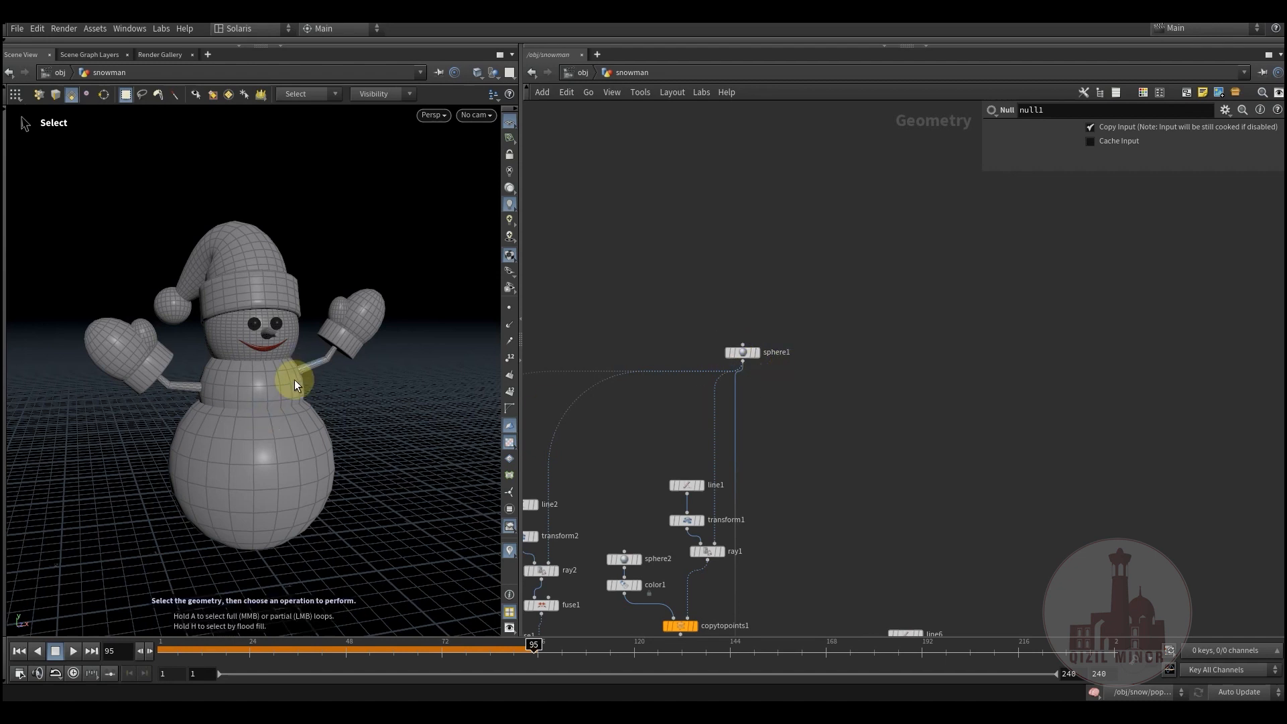
{"action": "left_click", "coordinate": [759, 350]}
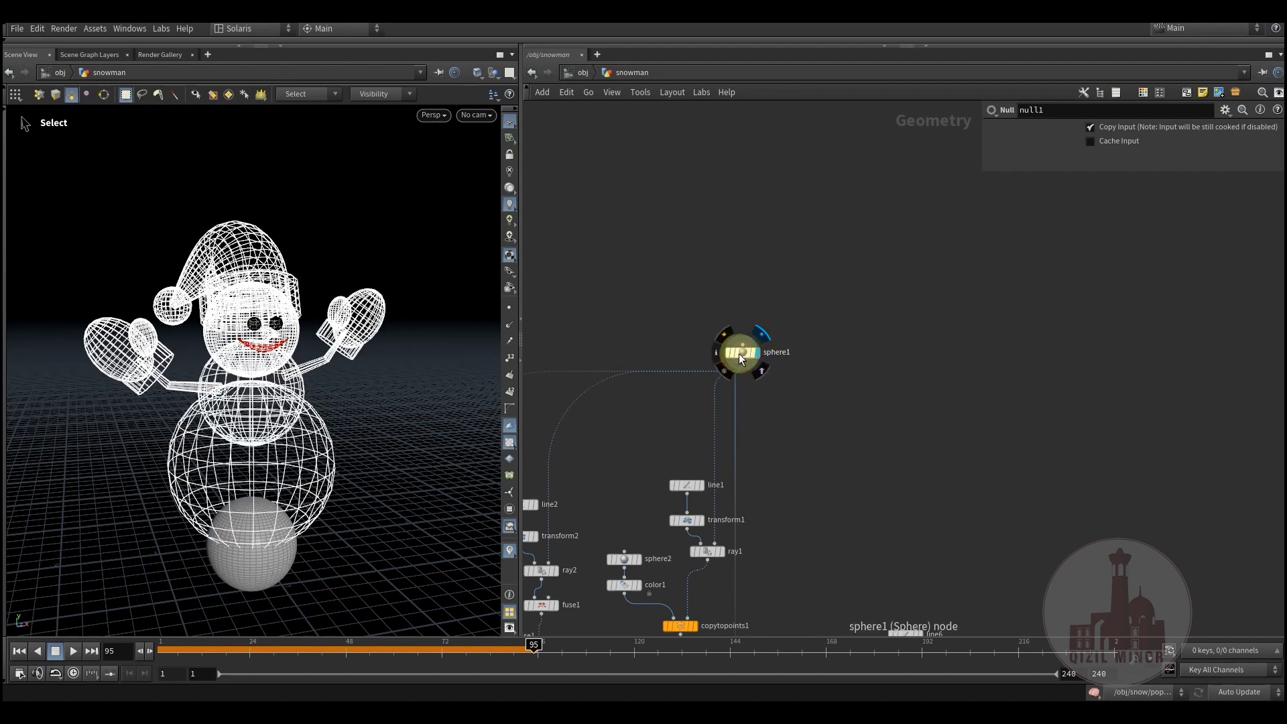
{"action": "left_click", "coordinate": [742, 351]}
{"action": "middle_click_drag", "start_coordinate": [797, 423], "coordinate": [856, 238]}
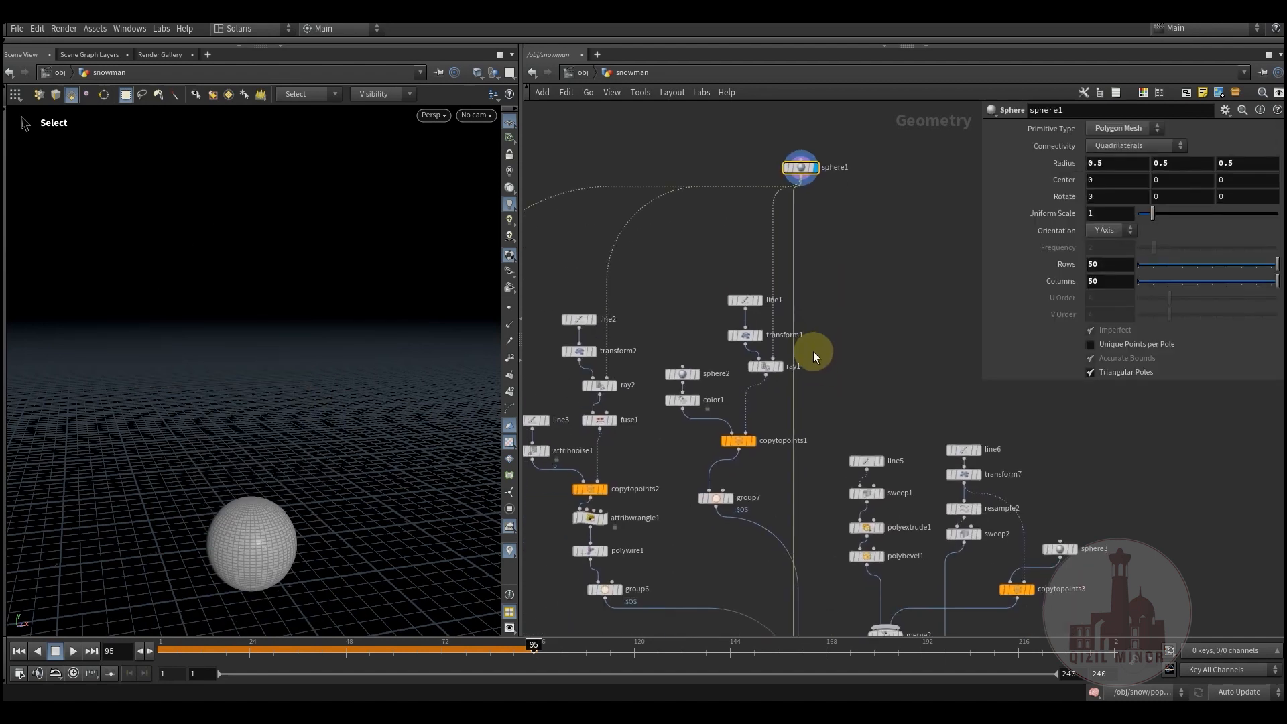
Display the ray1 node and review its projection settings.
{"action": "middle_click_drag", "start_coordinate": [838, 366], "coordinate": [833, 433]}
{"action": "scroll", "coordinate": [759, 399], "scroll_direction": "up", "scroll_amount": 3}
{"action": "left_click", "coordinate": [753, 410]}
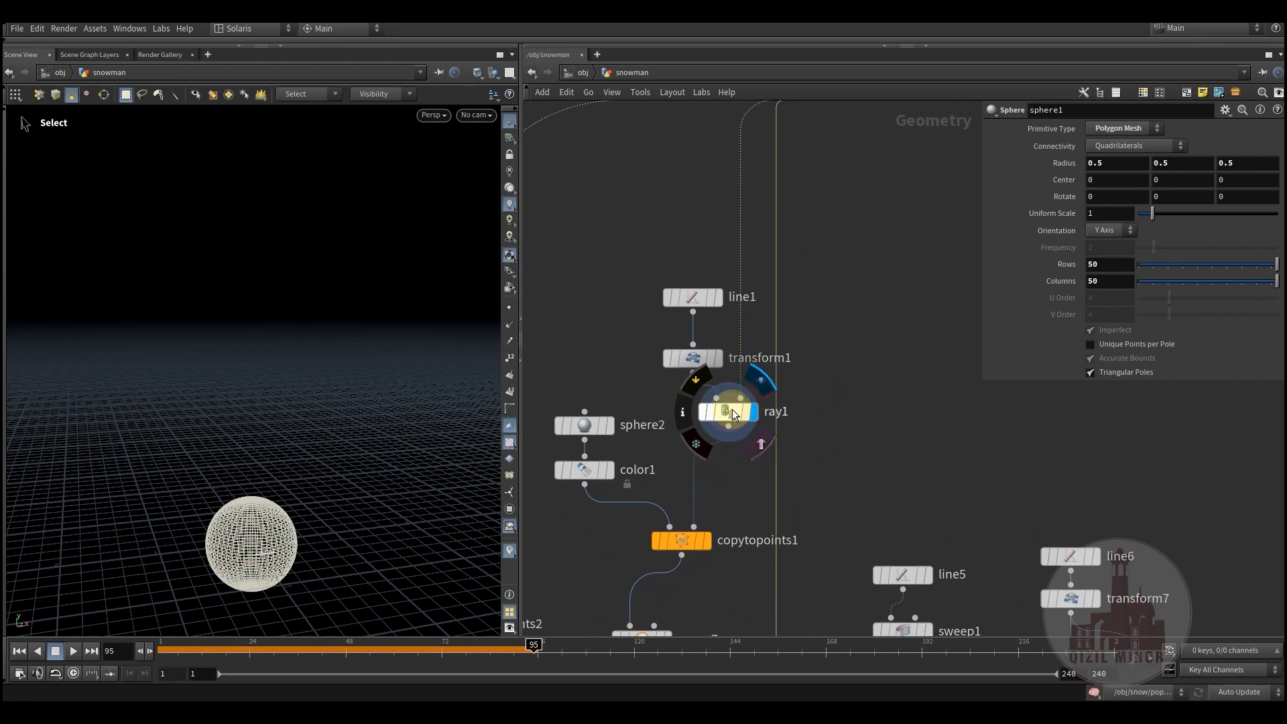
{"action": "left_click", "coordinate": [725, 411]}
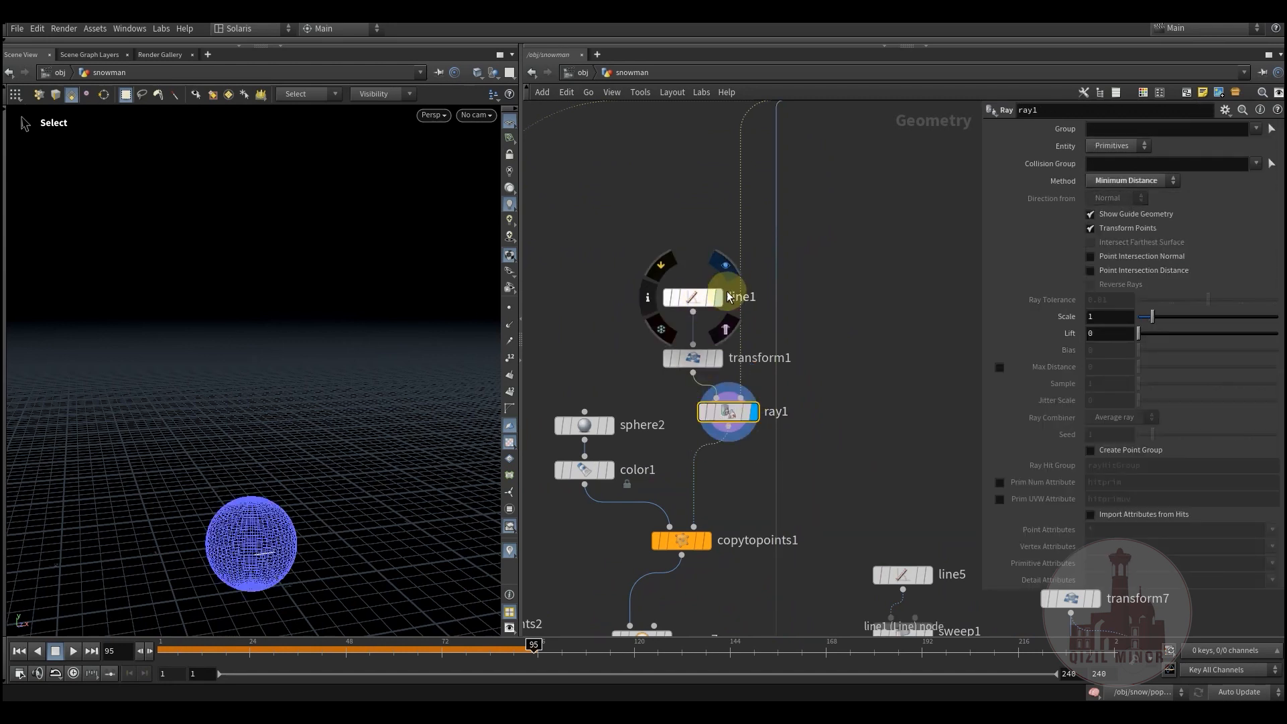
Display the line1 node, review its parameters, and inspect the transform1 settings that position the line.
{"action": "left_click", "coordinate": [719, 298]}
{"action": "left_click", "coordinate": [694, 297]}
{"action": "mouse_move", "coordinate": [320, 463]}
{"action": "left_mouse_down", "text": "alt"}
{"action": "mouse_move", "coordinate": [334, 492]}
{"action": "mouse_move", "coordinate": [304, 461]}
{"action": "mouse_move", "coordinate": [328, 445]}
{"action": "left_mouse_up", "text": "alt"}
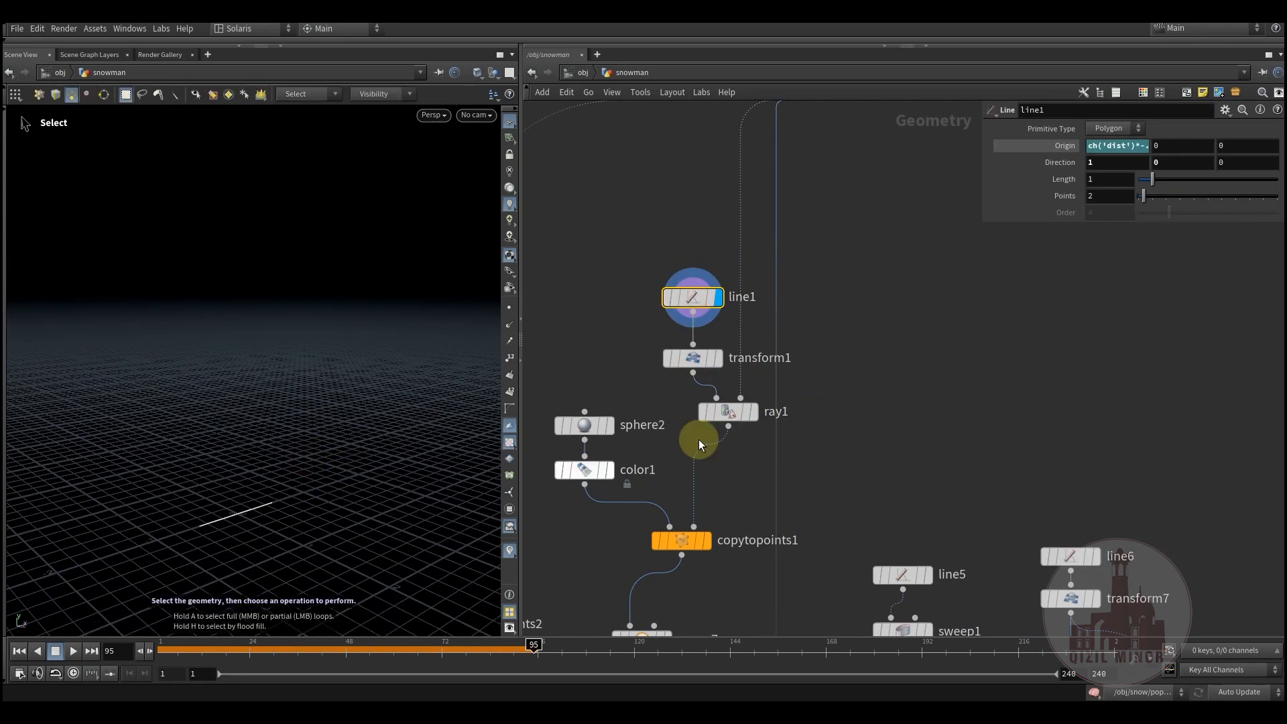
{"action": "left_click", "coordinate": [694, 357]}
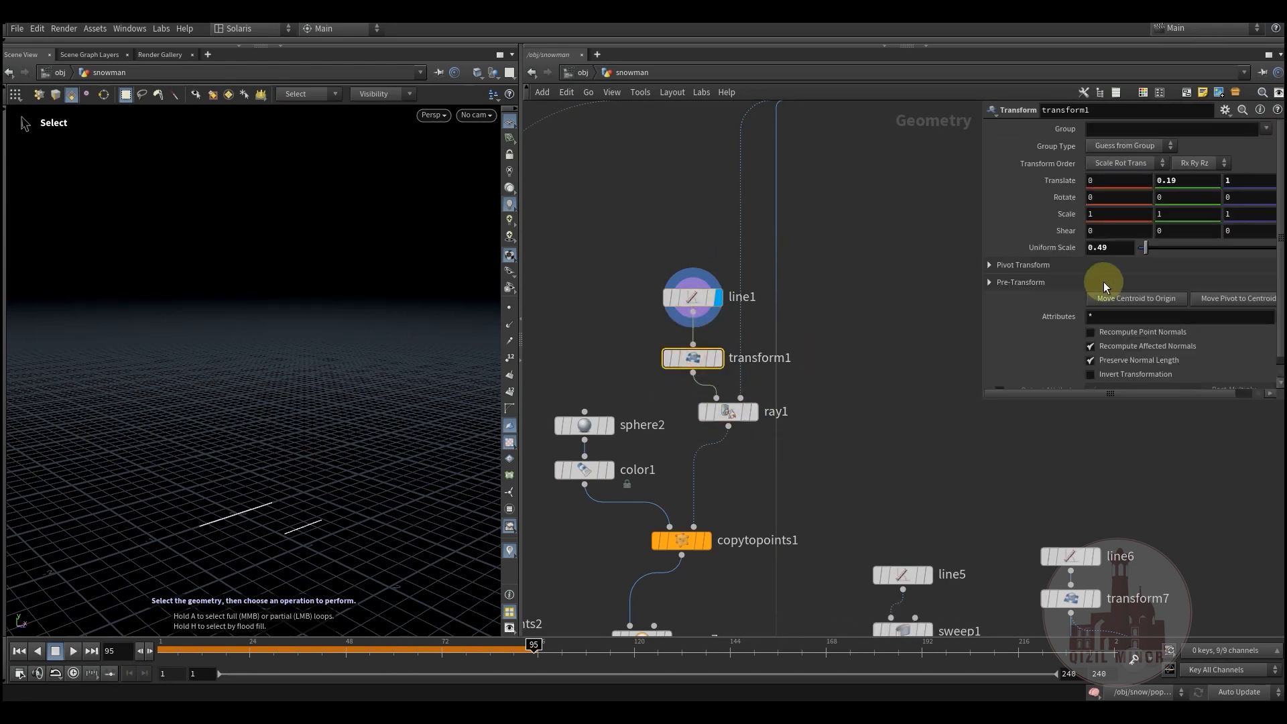
Display ray1 again and examine close up how the line's points project onto the sphere.
{"action": "left_click", "coordinate": [765, 380]}
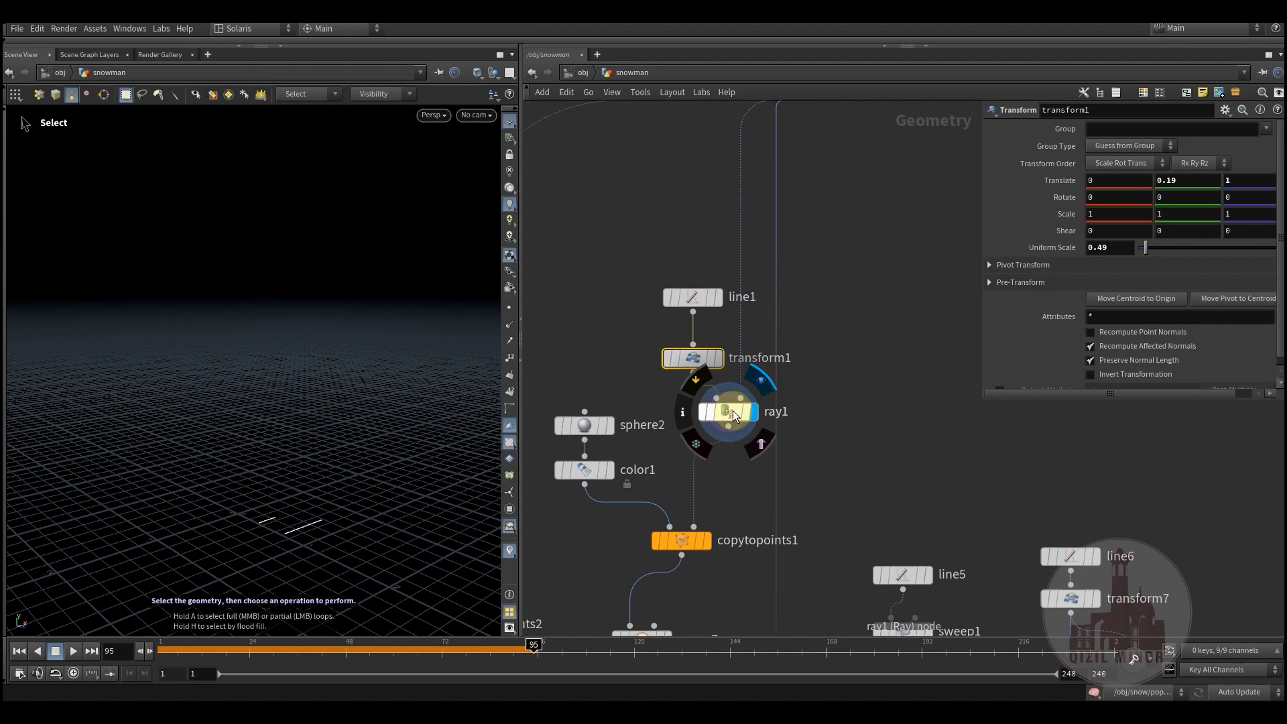
{"action": "left_click", "coordinate": [735, 415]}
{"action": "left_click_drag", "start_coordinate": [277, 519], "coordinate": [341, 475], "text": "alt"}
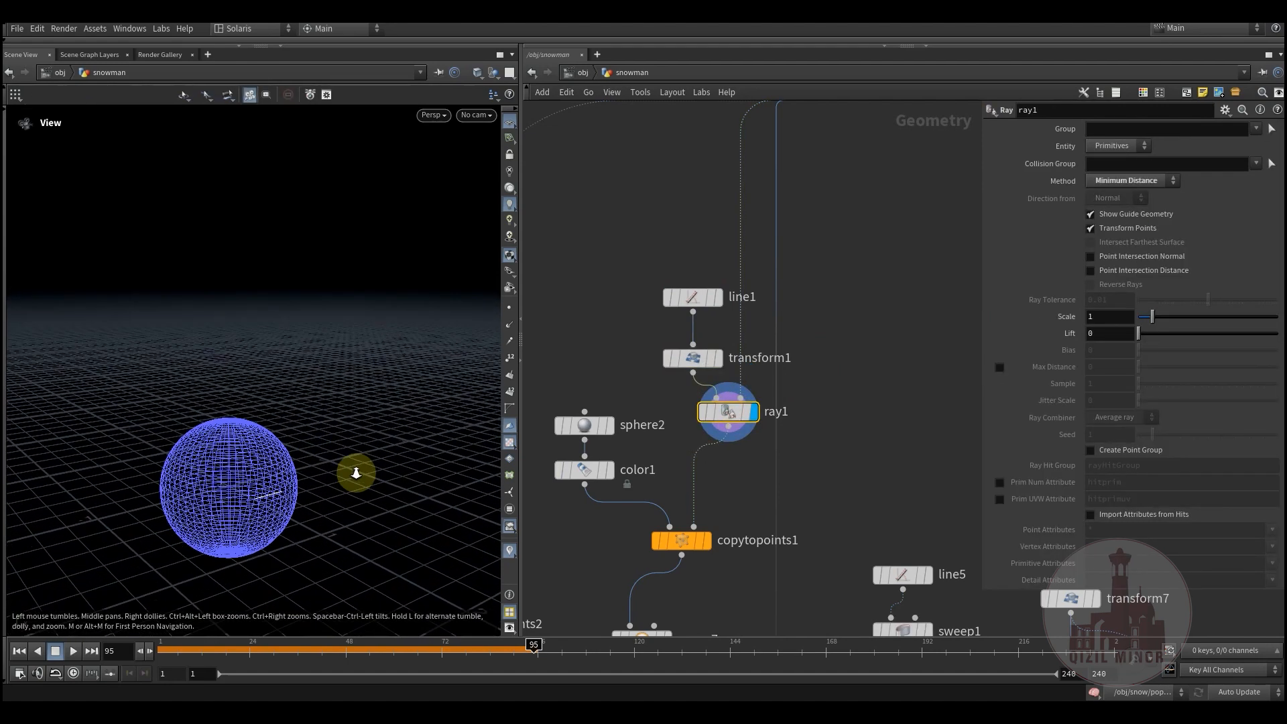
{"action": "right_click_drag", "start_coordinate": [340, 475], "coordinate": [296, 492], "text": "alt"}
{"action": "middle_click_drag", "start_coordinate": [296, 491], "coordinate": [279, 465], "text": "alt"}
{"action": "right_click_drag", "start_coordinate": [279, 466], "coordinate": [275, 466], "text": "alt"}
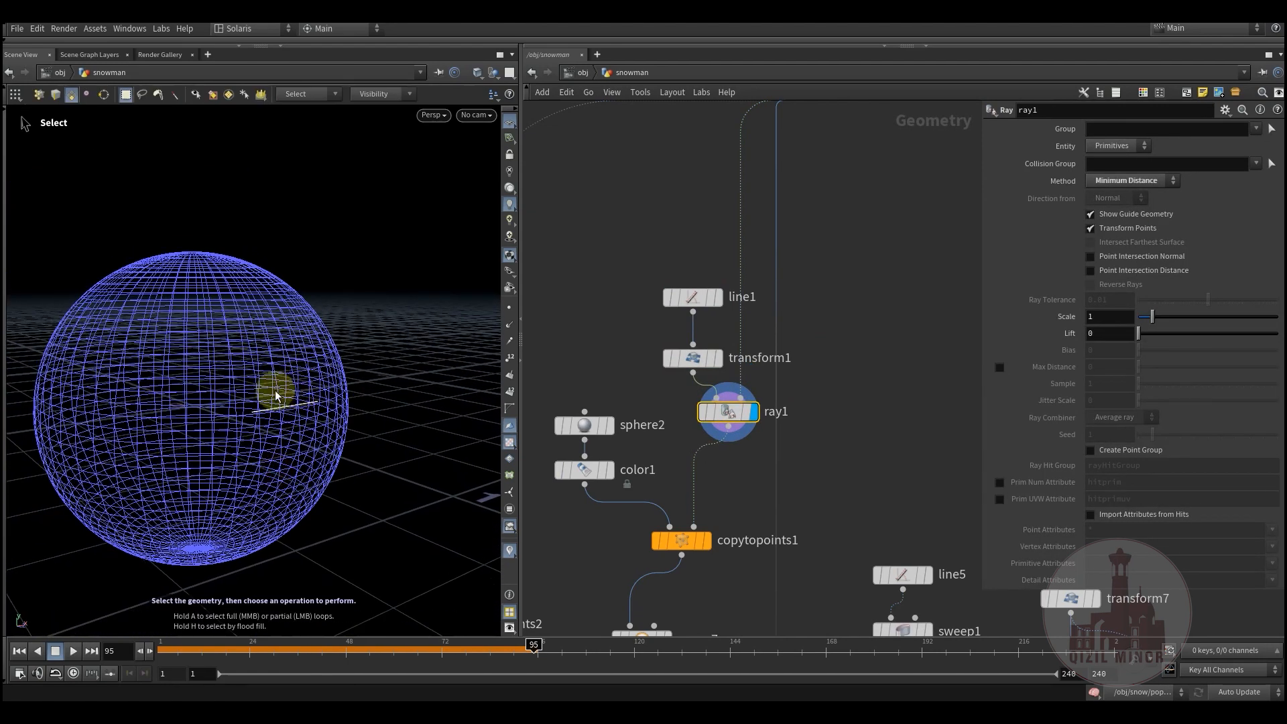
Display copytopoints1 to examine the two eye spheres and review the transform1 parameters with them.
{"action": "left_click", "coordinate": [716, 507]}
{"action": "left_click", "coordinate": [694, 543]}
{"action": "left_click_drag", "start_coordinate": [299, 402], "coordinate": [290, 427], "text": "alt"}
{"action": "middle_click_drag", "start_coordinate": [728, 462], "coordinate": [720, 496]}
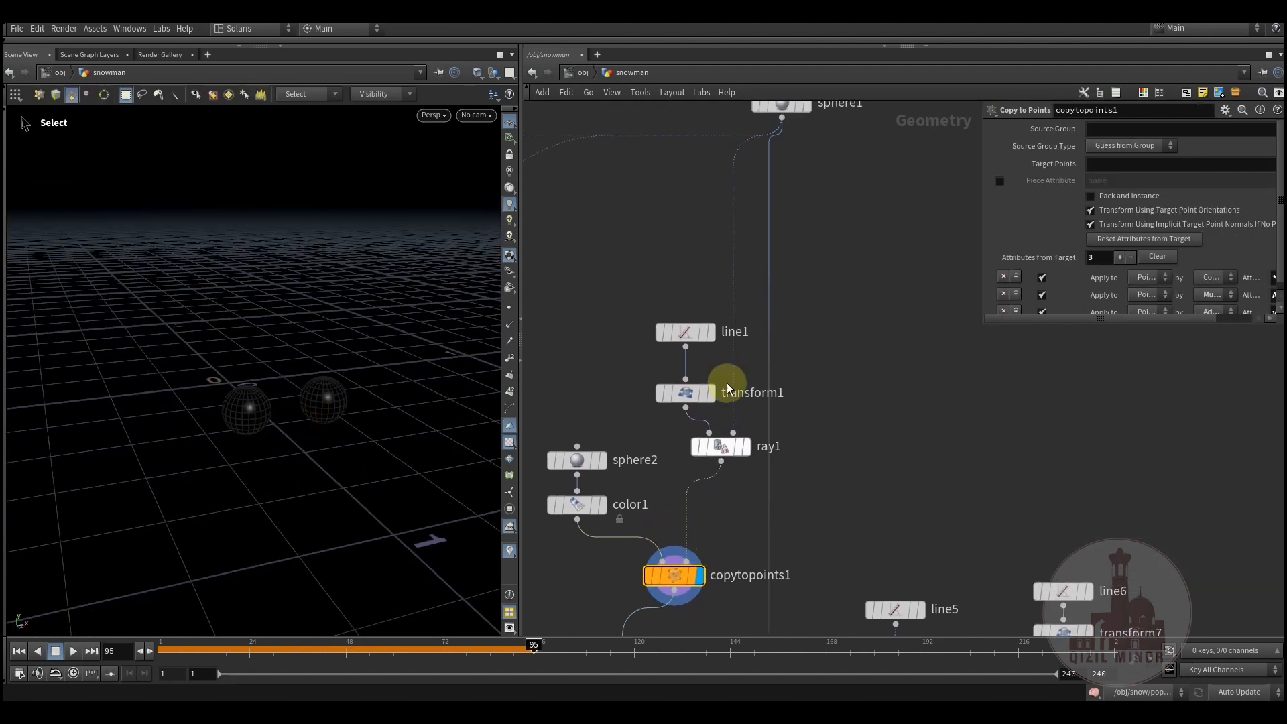
{"action": "left_click", "coordinate": [684, 393]}
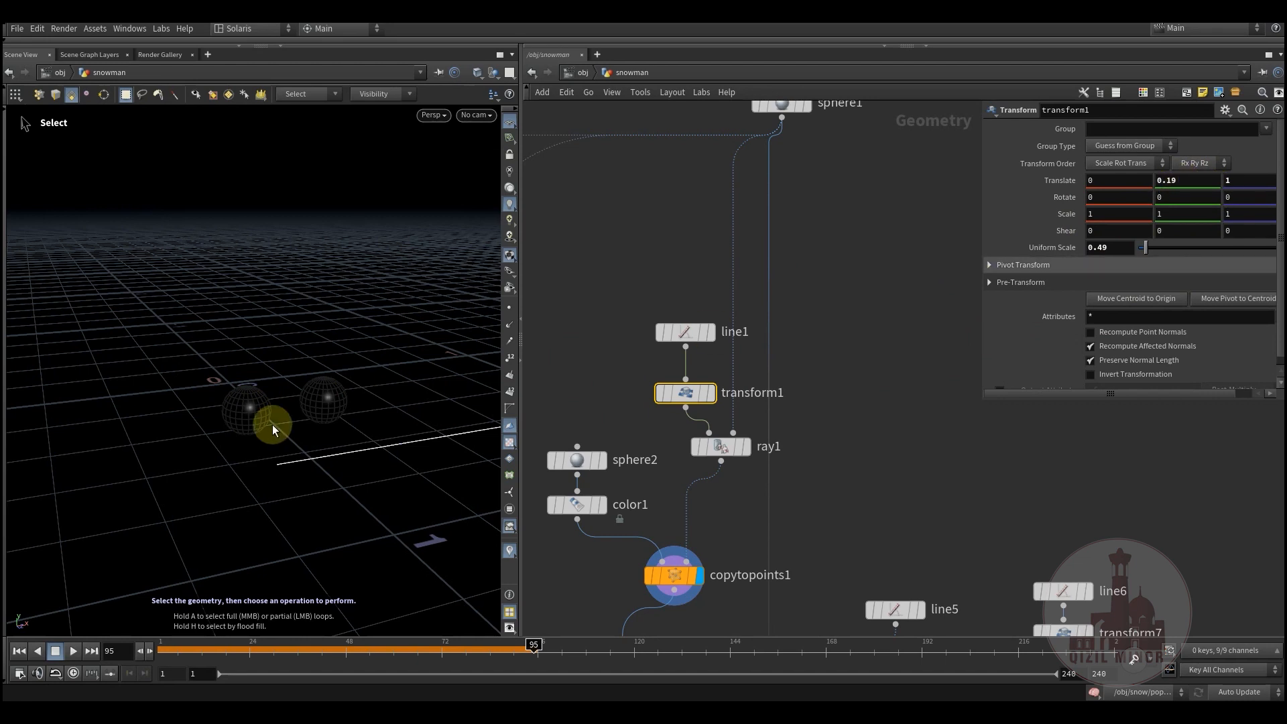
Display the line2 node in the nose branch and review the transform2 parameters below it.
{"action": "scroll", "coordinate": [735, 477], "scroll_direction": "down", "scroll_amount": 4}
{"action": "middle_click_drag", "start_coordinate": [681, 471], "coordinate": [756, 481]}
{"action": "scroll", "coordinate": [695, 392], "scroll_direction": "up", "scroll_amount": 3}
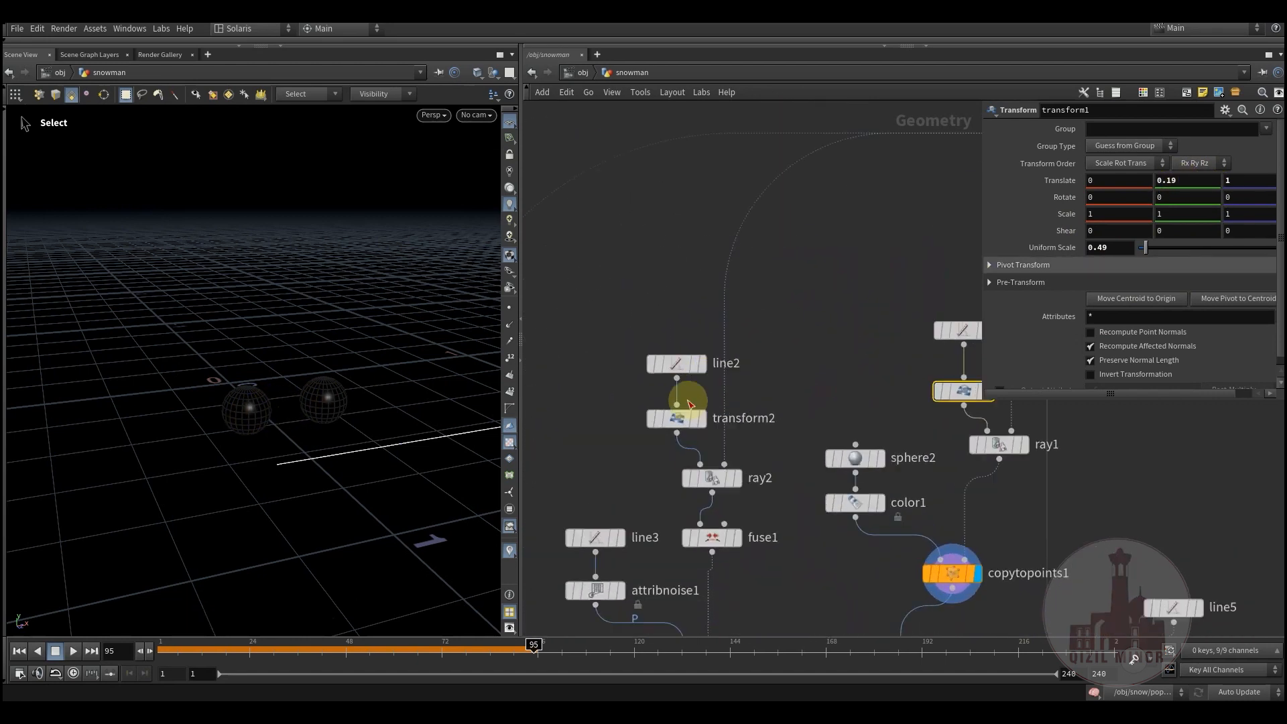
{"action": "mouse_move", "coordinate": [693, 364]}
{"action": "left_click", "coordinate": [711, 337]}
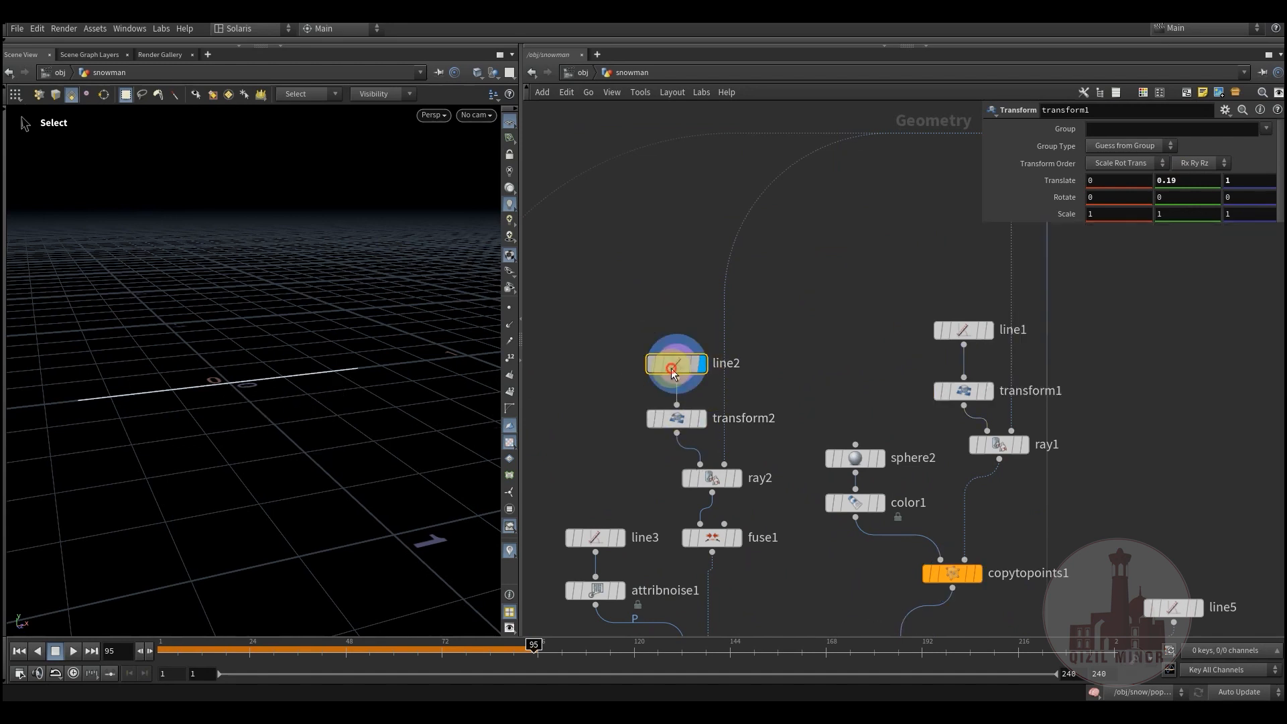
{"action": "left_click", "coordinate": [701, 417]}
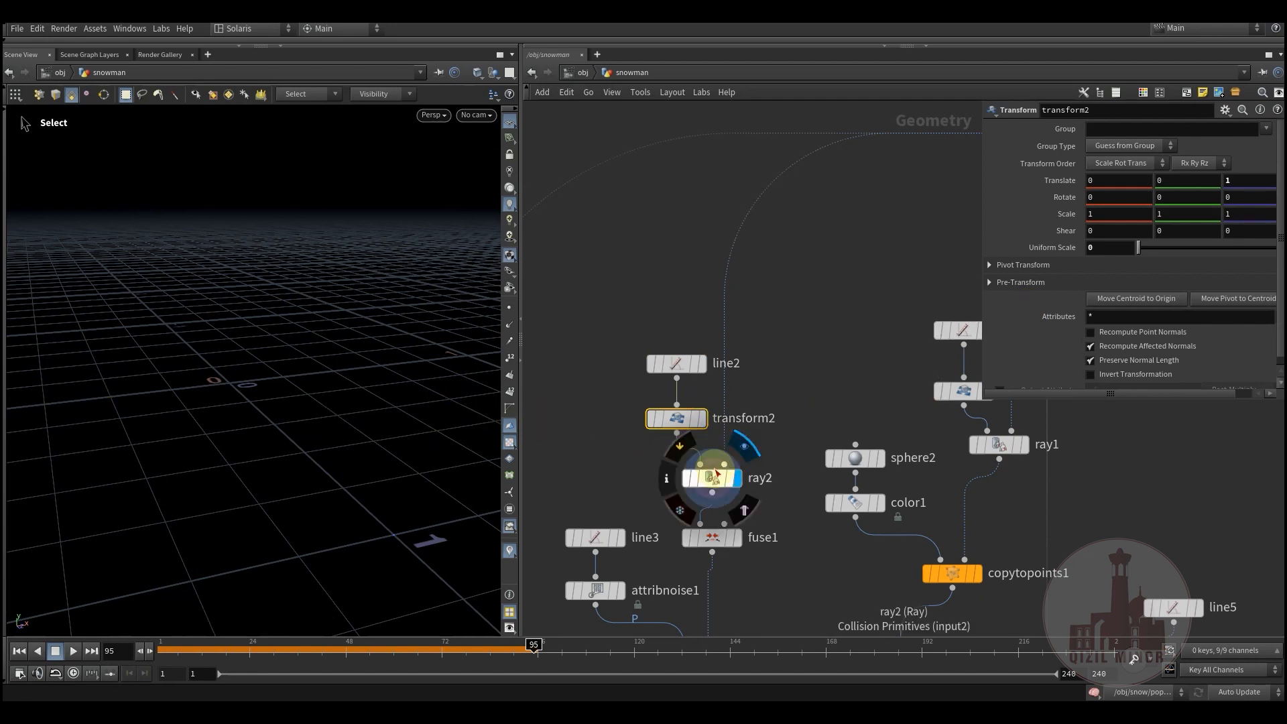
Display the ray2 node and examine the point projected onto the guide sphere from several angles.
{"action": "left_click", "coordinate": [736, 478]}
{"action": "middle_click_drag", "start_coordinate": [777, 421], "coordinate": [762, 350]}
{"action": "left_click_drag", "start_coordinate": [267, 394], "coordinate": [520, 350], "text": "alt"}
{"action": "left_click_drag", "start_coordinate": [302, 411], "coordinate": [293, 431], "text": "alt"}
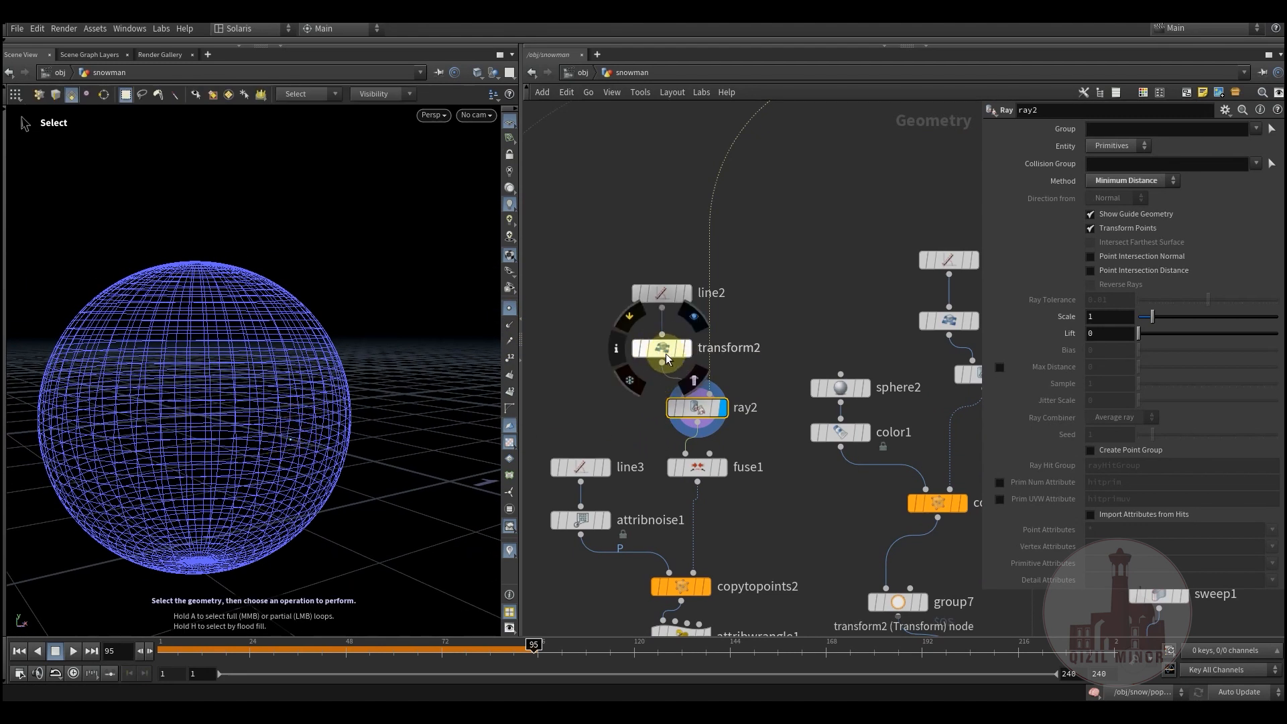
Display the fuse1 node and compare it with the line2 and transform2 nodes feeding it.
{"action": "middle_click_drag", "start_coordinate": [781, 429], "coordinate": [777, 344]}
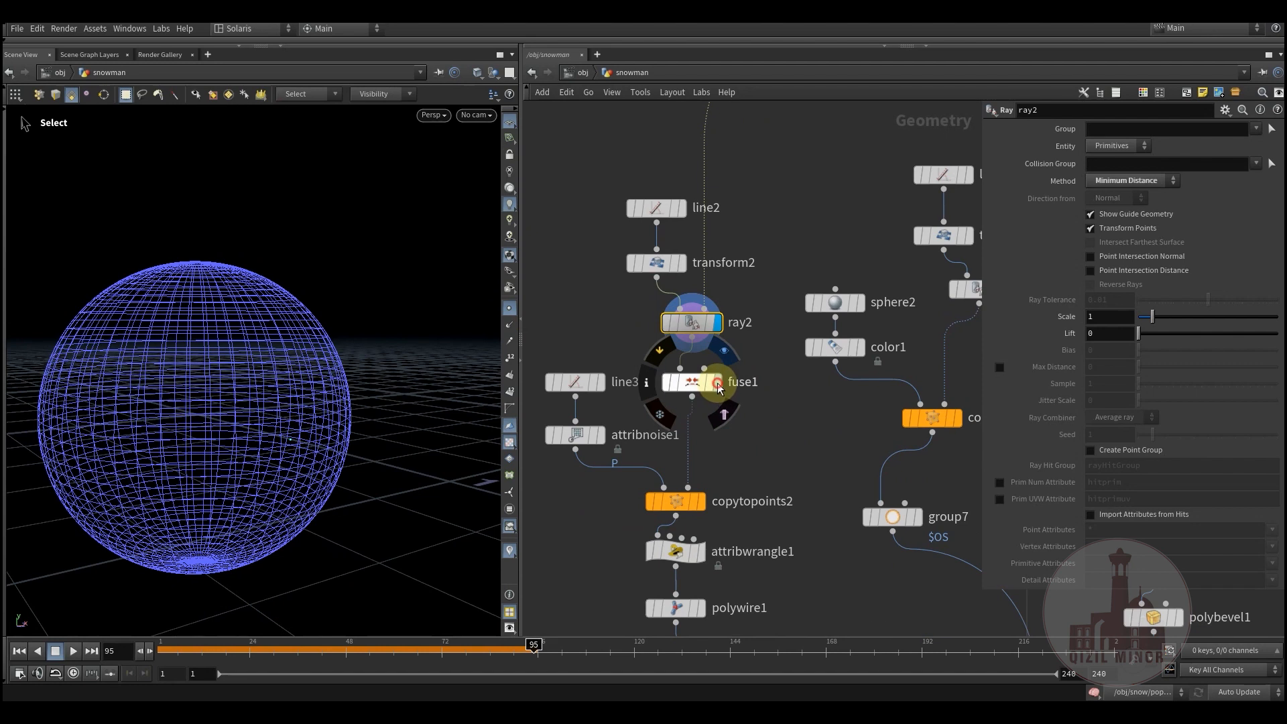
{"action": "left_click", "coordinate": [659, 206]}
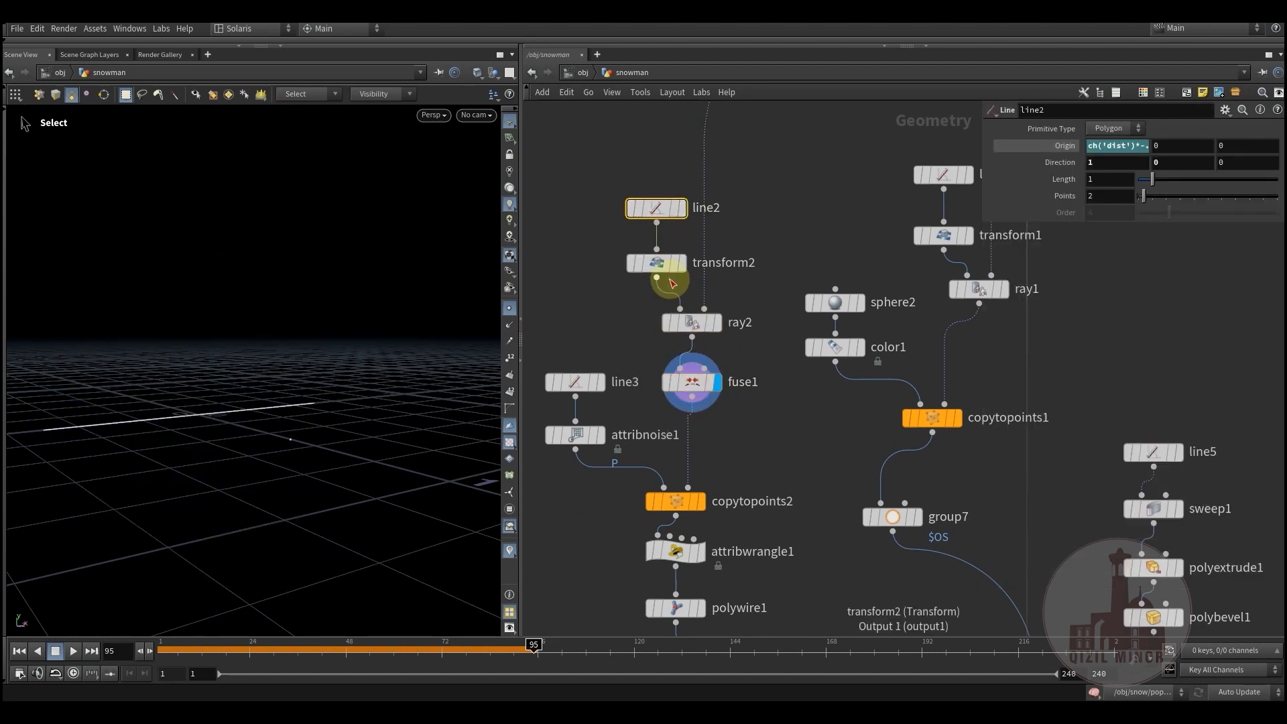
{"action": "left_click", "coordinate": [660, 264]}
Display copytopoints2 and examine the noisy line copied onto the fused point.
{"action": "middle_click_drag", "start_coordinate": [743, 446], "coordinate": [751, 409]}
{"action": "left_click", "coordinate": [725, 429]}
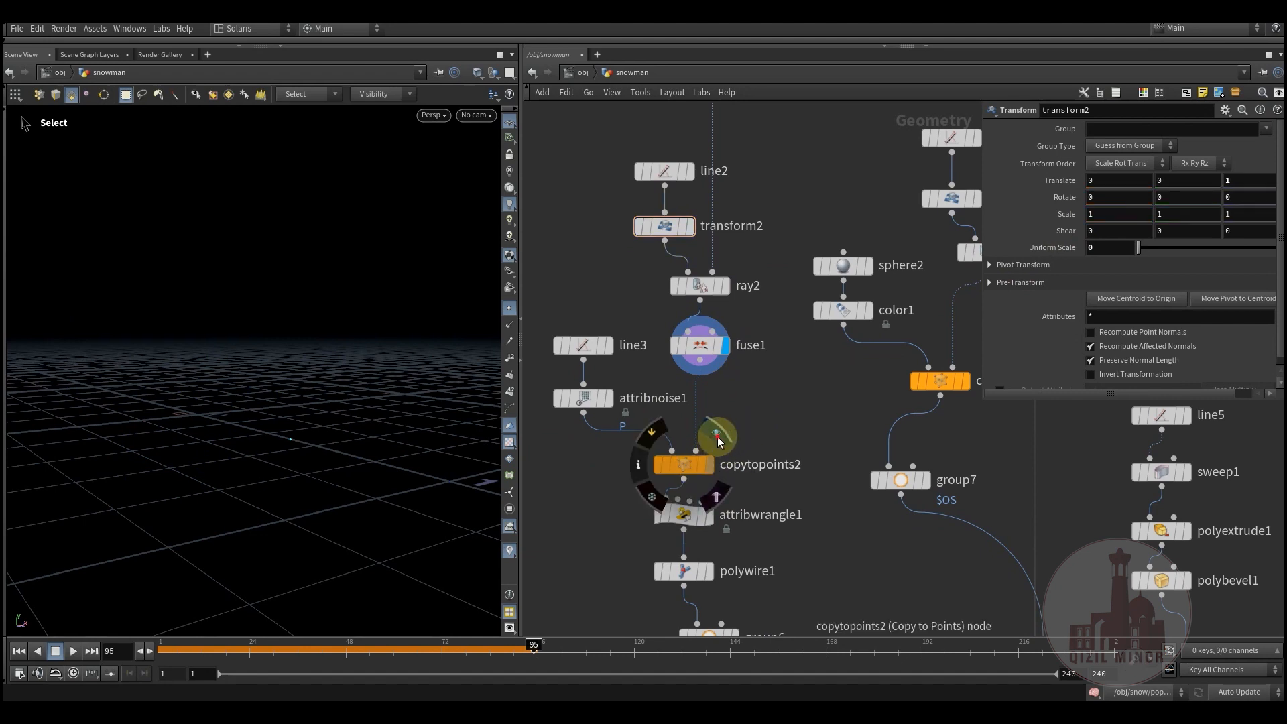
{"action": "left_click", "coordinate": [714, 456]}
{"action": "left_click", "coordinate": [689, 465]}
{"action": "mouse_move", "coordinate": [310, 447]}
{"action": "left_mouse_down", "text": "alt"}
{"action": "mouse_move", "coordinate": [354, 463]}
{"action": "mouse_move", "coordinate": [315, 461]}
{"action": "left_mouse_up", "text": "alt"}
Display attribwrangle1 and highlight its VEX code that sets pscale from the ramp and multiplier.
{"action": "scroll", "coordinate": [764, 372], "scroll_direction": "down", "scroll_amount": 3}
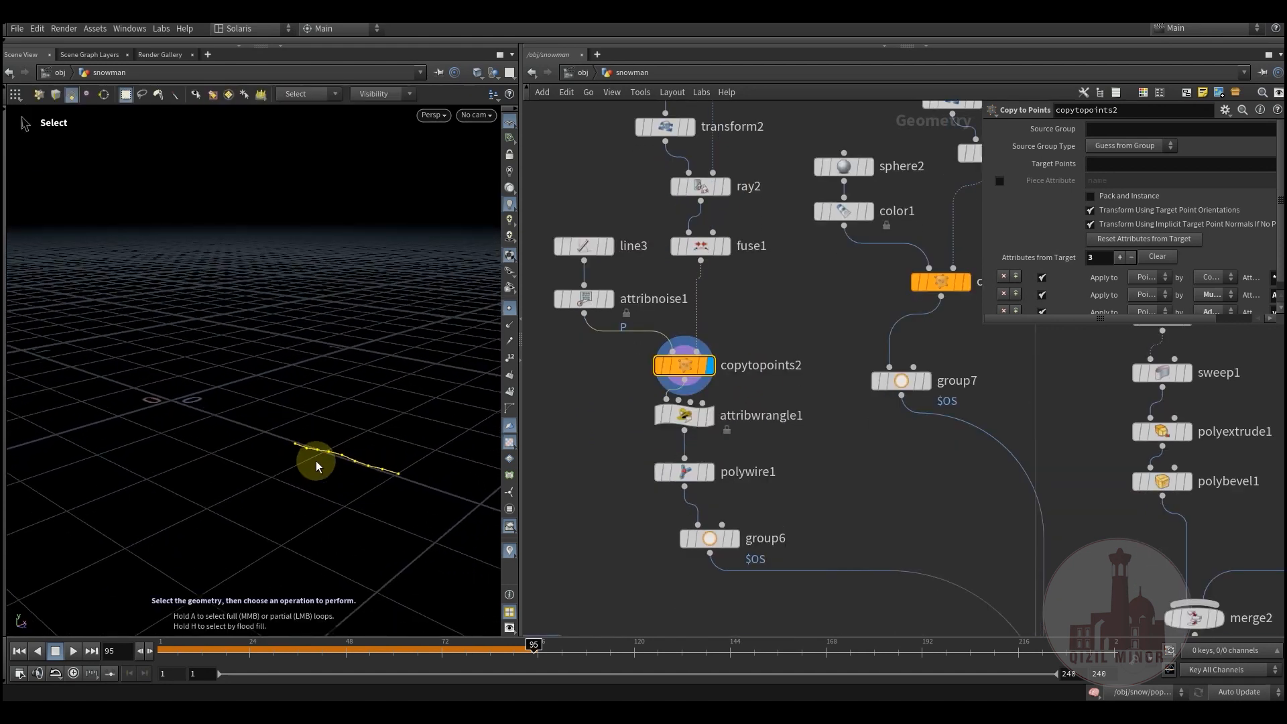
{"action": "left_click", "coordinate": [712, 417]}
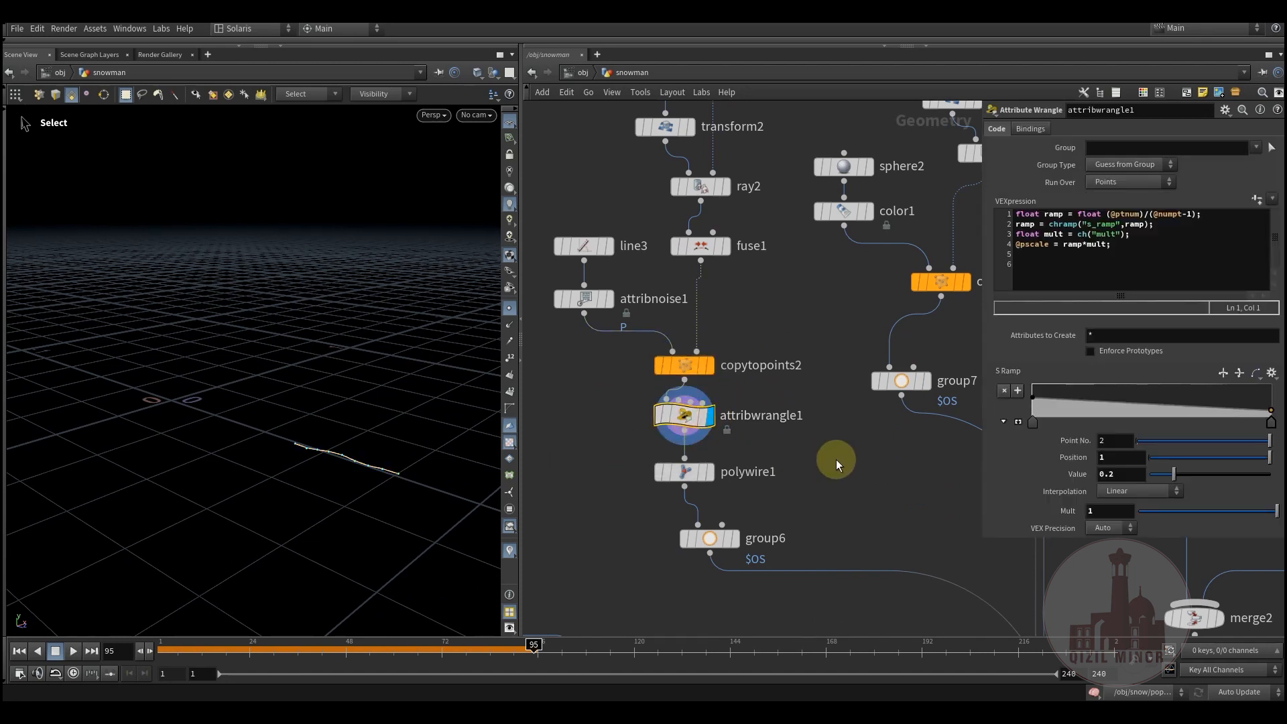
{"action": "left_click_drag", "start_coordinate": [1049, 273], "coordinate": [1018, 213]}
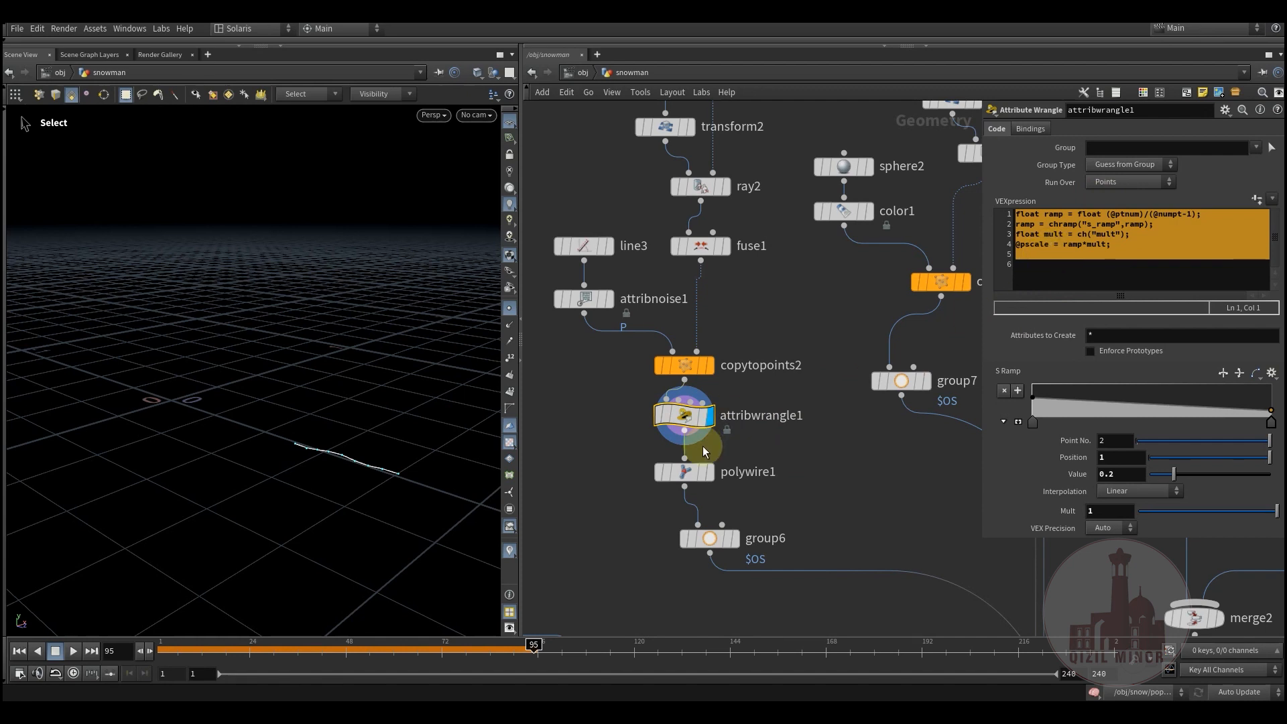
Display polywire1 to show the thickened nose mesh and align the group6 node directly beneath it.
{"action": "left_click", "coordinate": [710, 471]}
{"action": "left_click", "coordinate": [684, 471]}
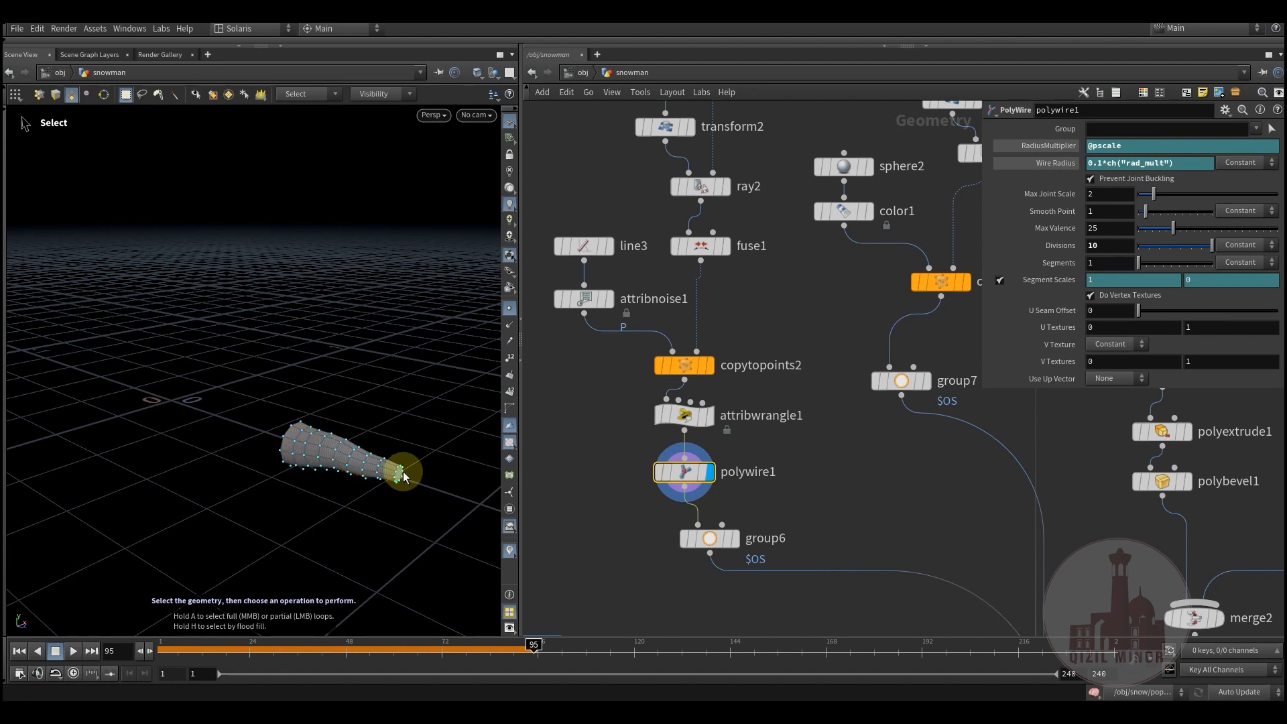
{"action": "mouse_move", "coordinate": [700, 540]}
{"action": "left_mouse_down"}
{"action": "mouse_move", "coordinate": [677, 540]}
{"action": "mouse_move", "coordinate": [681, 527]}
{"action": "left_mouse_up"}
{"action": "mouse_move", "coordinate": [733, 486]}
{"action": "left_mouse_down"}
{"action": "mouse_move", "coordinate": [722, 491]}
{"action": "mouse_move", "coordinate": [733, 485]}
{"action": "left_mouse_up"}
{"action": "left_click_drag", "start_coordinate": [617, 453], "coordinate": [738, 497]}
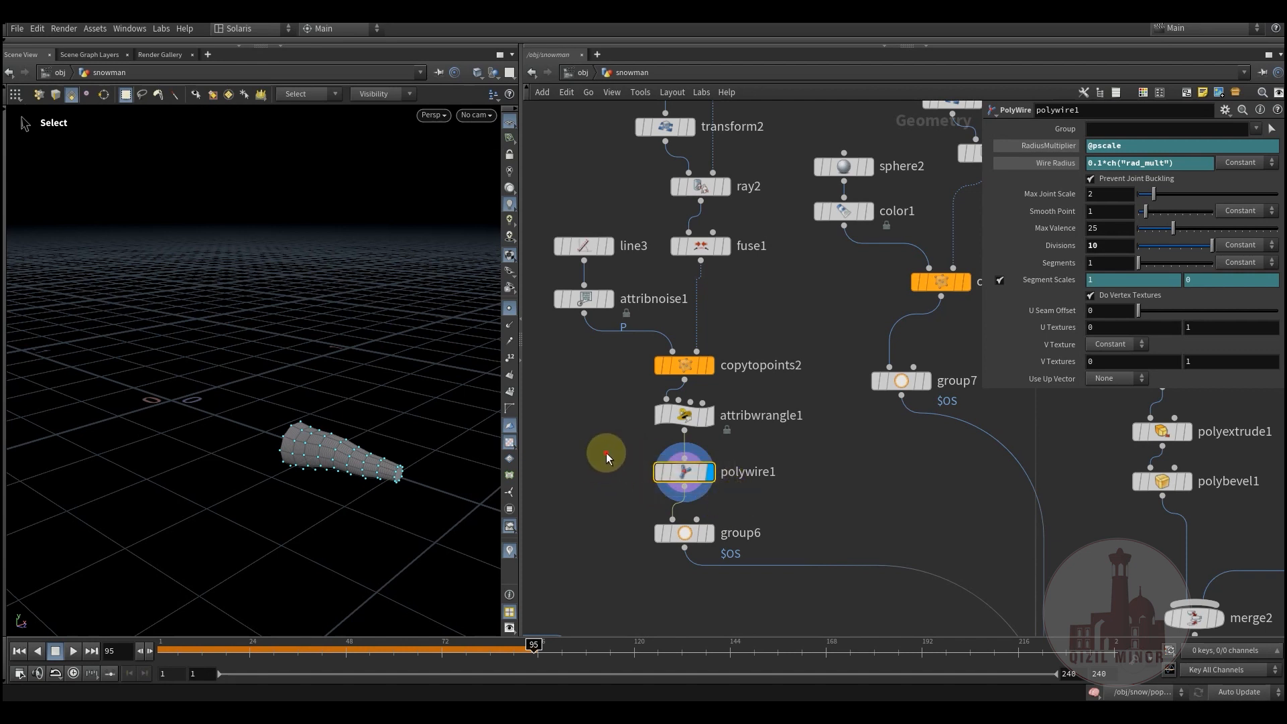
Examine the group nodes that name each part, from group6 and group7 to the hat's group8 and group9.
{"action": "left_click", "coordinate": [710, 535]}
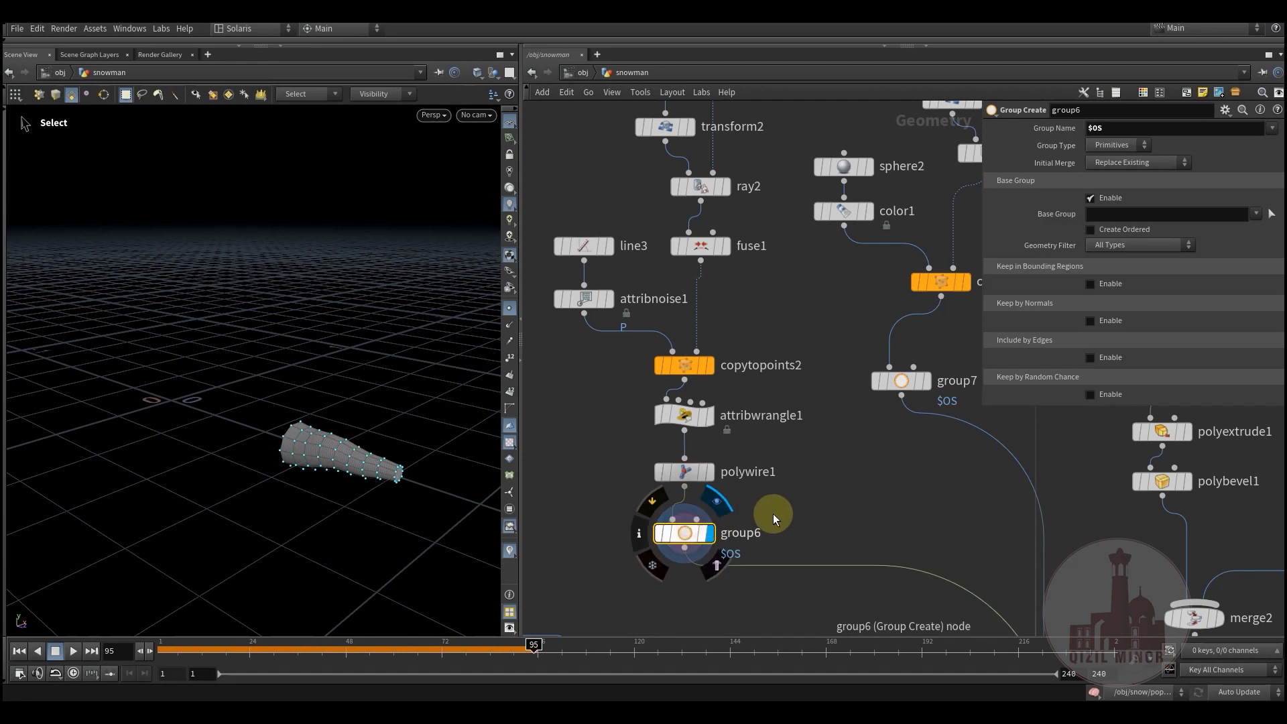
{"action": "middle_click_drag", "start_coordinate": [761, 506], "coordinate": [699, 510]}
{"action": "middle_click_drag", "start_coordinate": [776, 512], "coordinate": [741, 521]}
{"action": "left_click", "coordinate": [801, 394]}
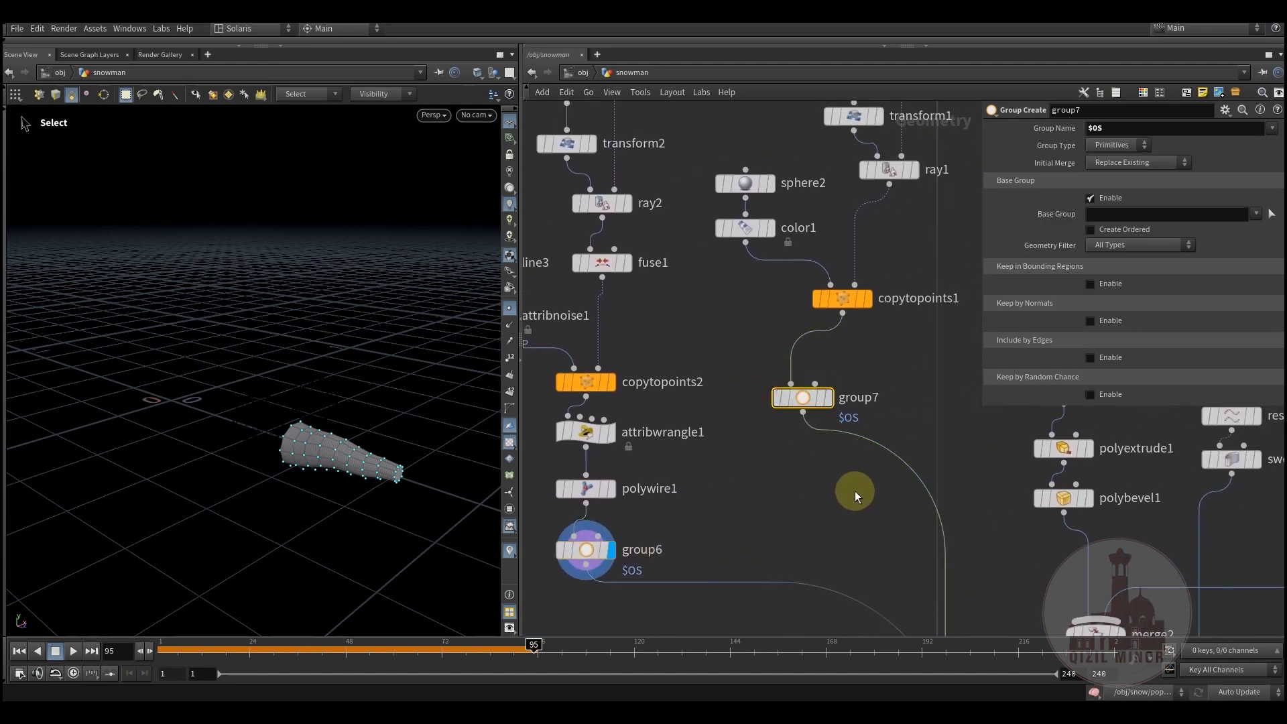
{"action": "middle_click_drag", "start_coordinate": [853, 488], "coordinate": [666, 424]}
{"action": "middle_click_drag", "start_coordinate": [850, 514], "coordinate": [806, 467]}
{"action": "left_click_drag", "start_coordinate": [805, 463], "coordinate": [807, 491]}
{"action": "middle_click_drag", "start_coordinate": [744, 468], "coordinate": [733, 524]}
{"action": "left_click_drag", "start_coordinate": [815, 410], "coordinate": [836, 433]}
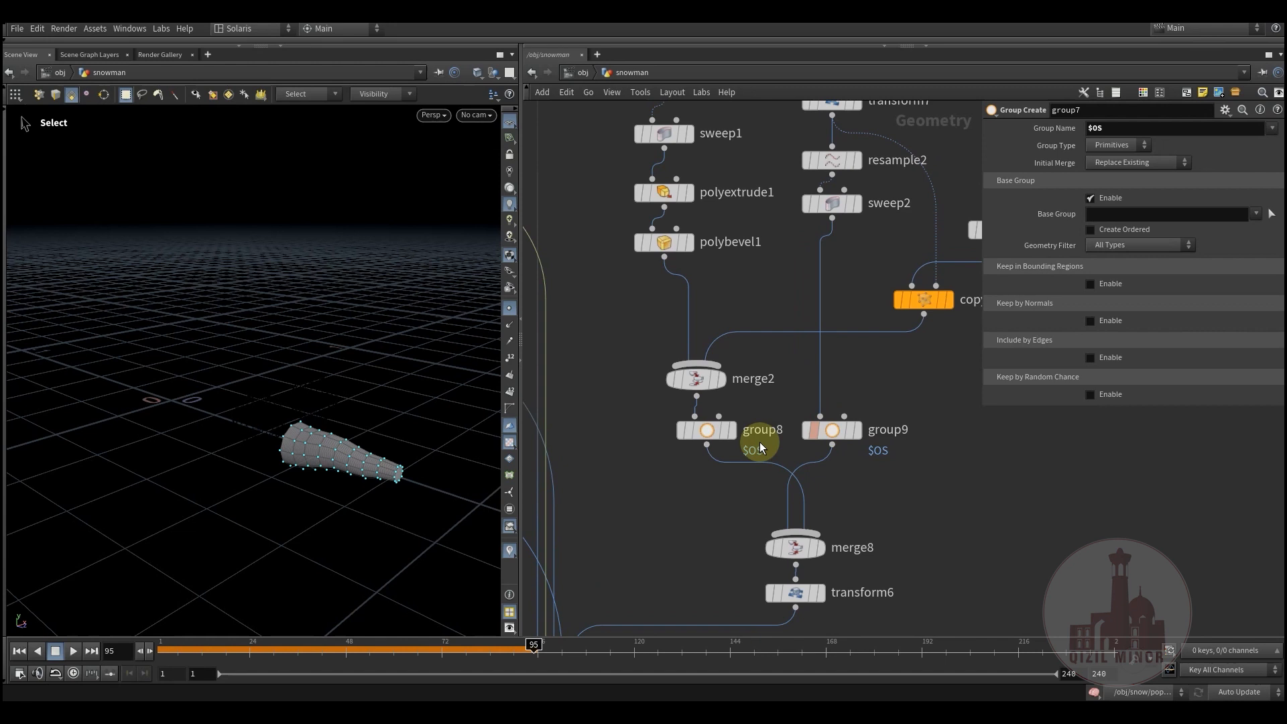
{"action": "left_click_drag", "start_coordinate": [645, 420], "coordinate": [889, 468]}
{"action": "scroll", "coordinate": [661, 500], "scroll_direction": "down", "scroll_amount": 5}
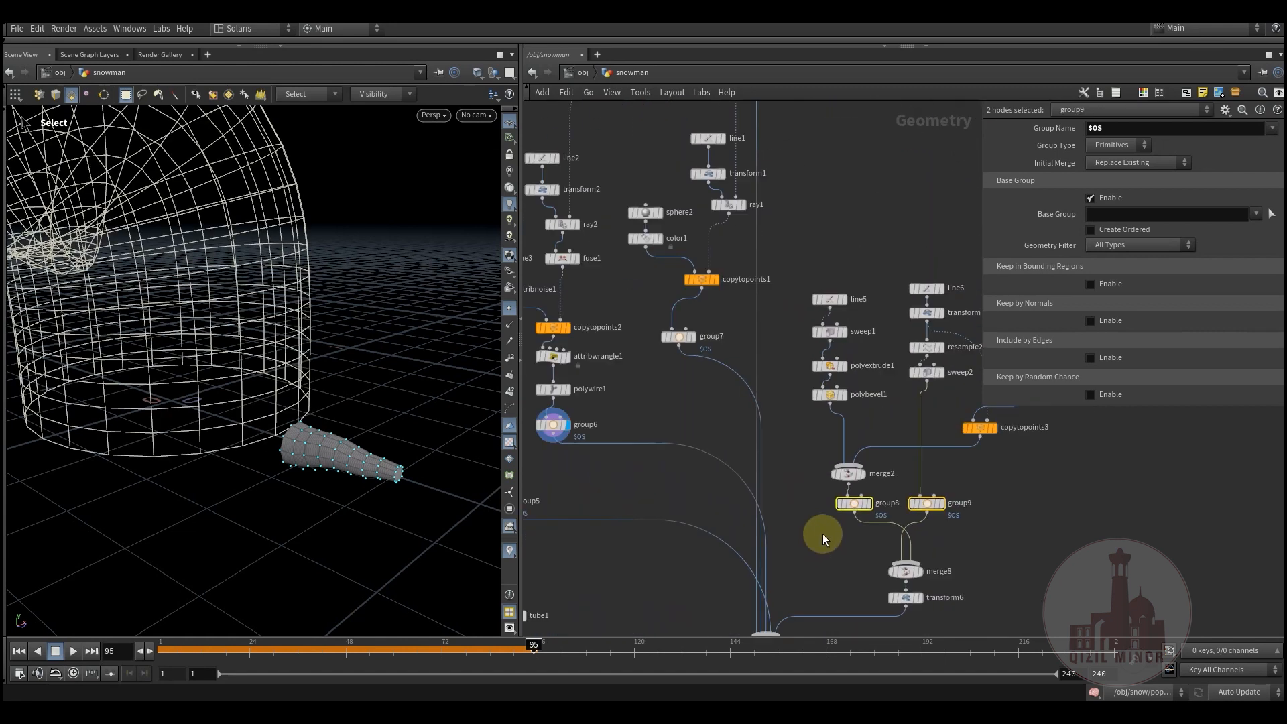
Display the ray3 node in the mouth branch and show its parameters.
{"action": "middle_click_drag", "start_coordinate": [695, 440], "coordinate": [890, 507]}
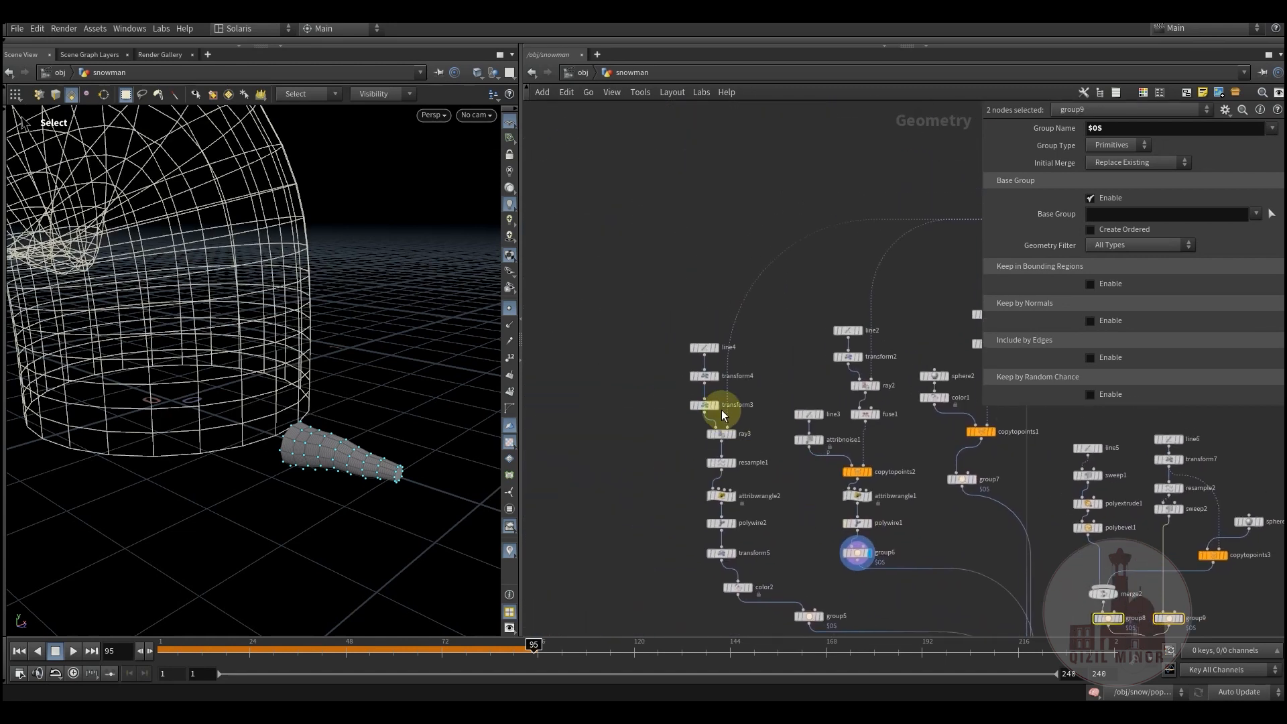
{"action": "scroll", "coordinate": [744, 443], "scroll_direction": "up", "scroll_amount": 4}
{"action": "left_click", "coordinate": [757, 436]}
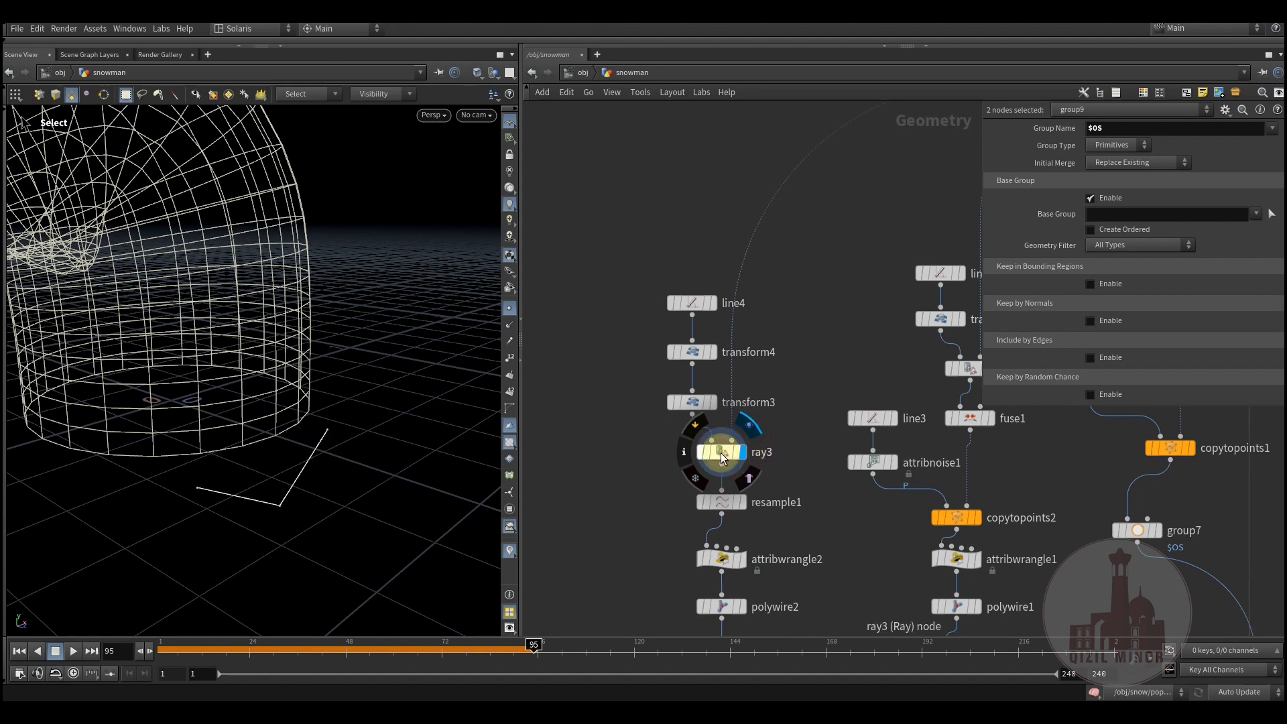
{"action": "left_click", "coordinate": [733, 460]}
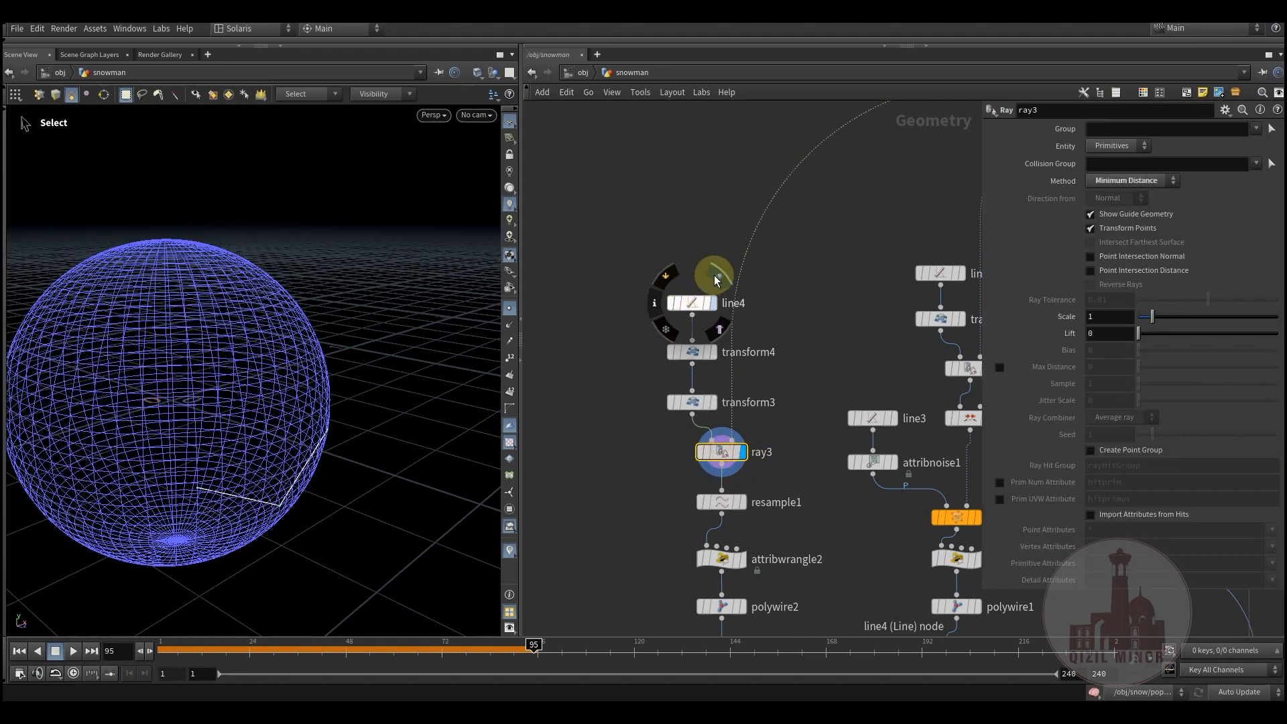
Display line4 and transform4 in turn to examine how the mouth line's middle point is pulled down.
{"action": "left_click", "coordinate": [714, 275]}
{"action": "key", "text": "s"}
{"action": "left_click", "coordinate": [692, 352]}
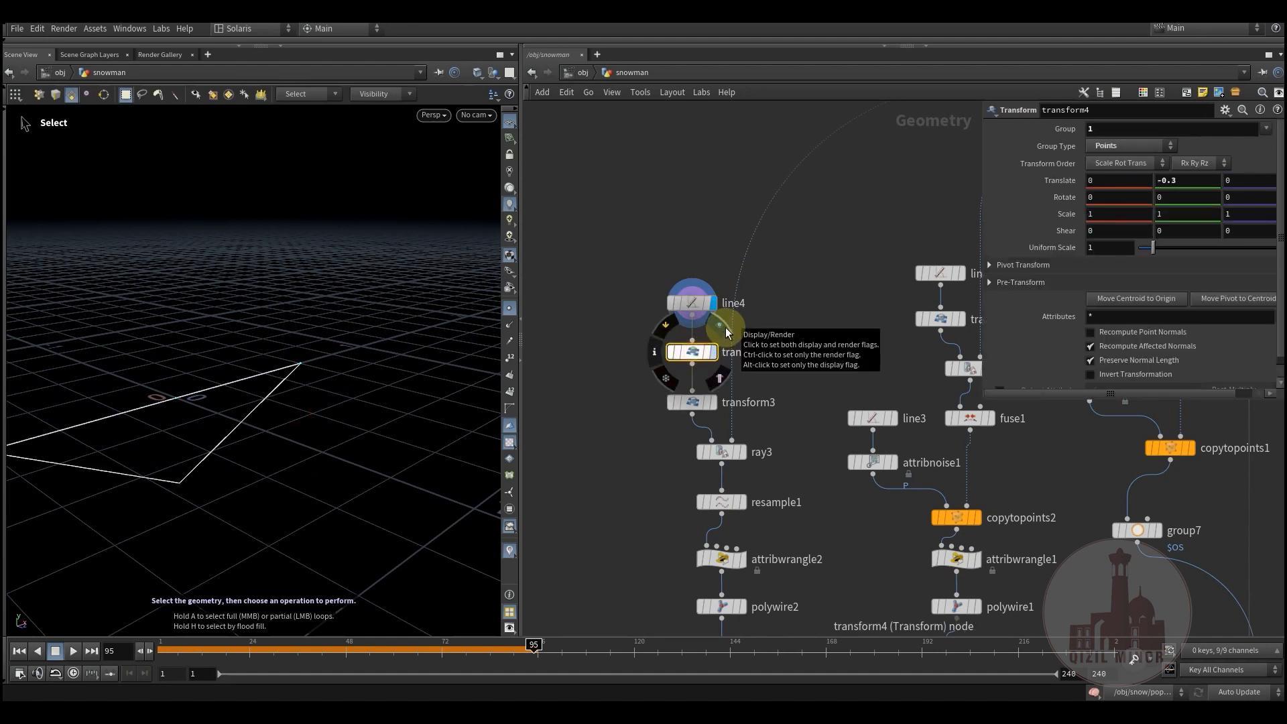
{"action": "left_click", "coordinate": [726, 332]}
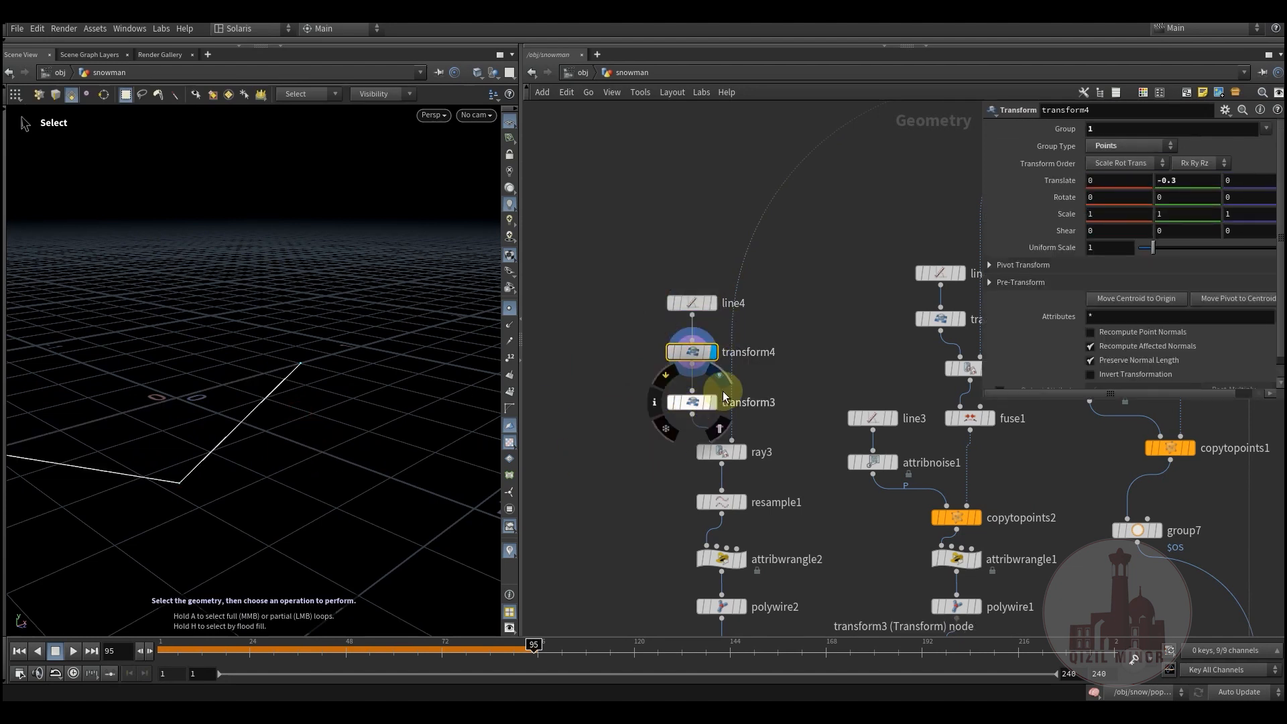
Display transform3 and examine the repositioned mouth line along with its translate settings.
{"action": "left_click", "coordinate": [724, 397]}
{"action": "left_click", "coordinate": [690, 404]}
{"action": "mouse_move", "coordinate": [396, 485]}
{"action": "left_mouse_down", "text": "alt"}
{"action": "mouse_move", "coordinate": [275, 392]}
{"action": "mouse_move", "coordinate": [282, 436]}
{"action": "mouse_move", "coordinate": [379, 481]}
{"action": "left_mouse_up", "text": "alt"}
Display ray3 again and examine the mouth line projected onto the head from several angles.
{"action": "mouse_move", "coordinate": [735, 456]}
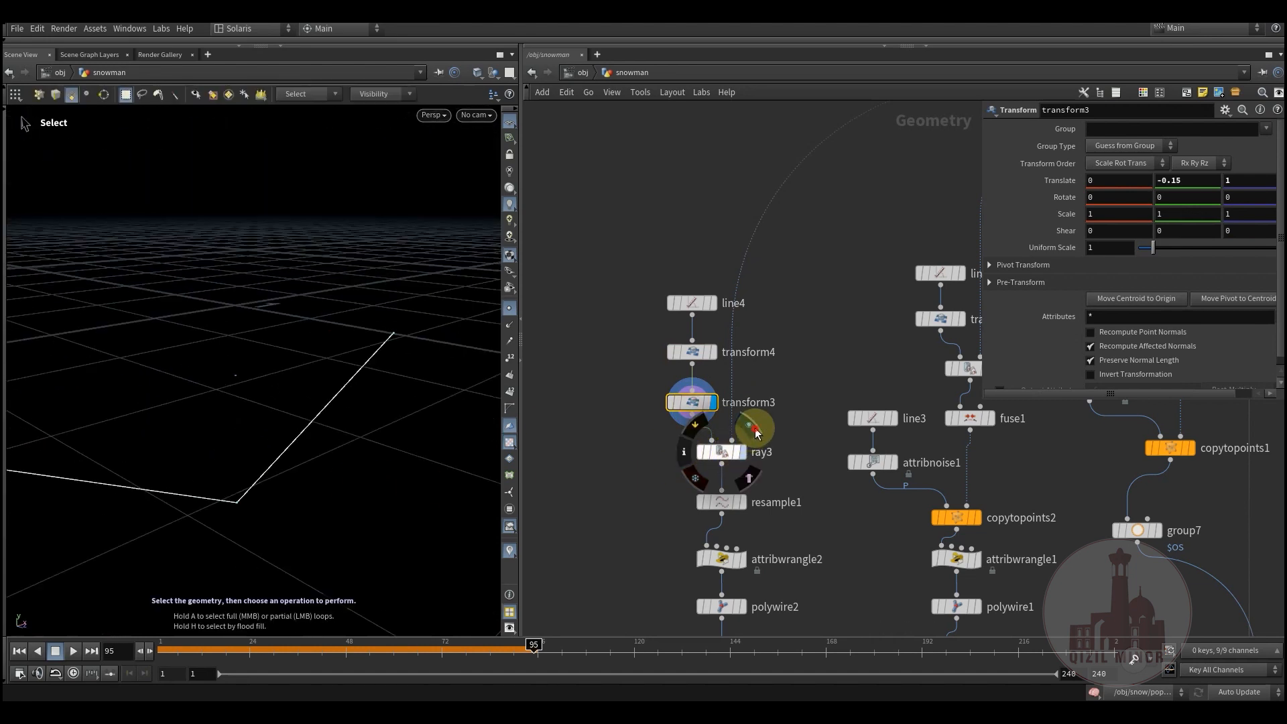
{"action": "left_click", "coordinate": [756, 432]}
{"action": "left_click_drag", "start_coordinate": [331, 402], "coordinate": [328, 423], "text": "alt"}
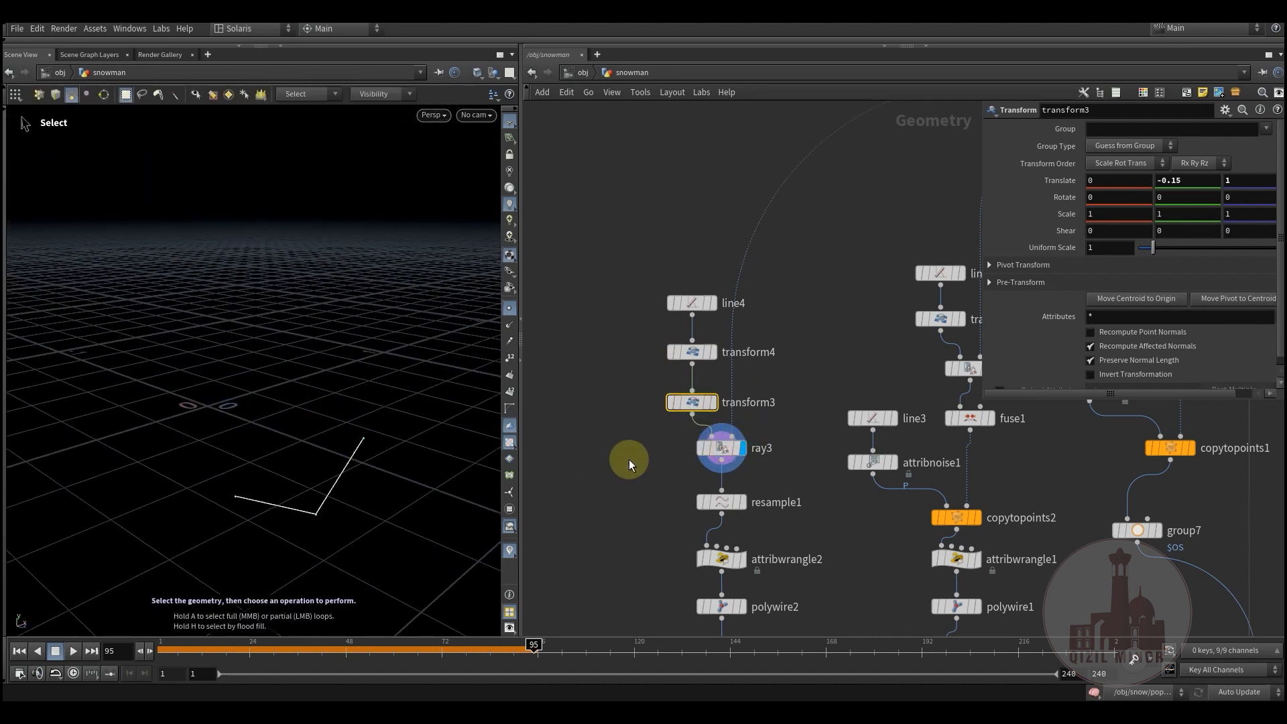
{"action": "left_click", "coordinate": [717, 448]}
{"action": "left_click_drag", "start_coordinate": [336, 494], "coordinate": [259, 488], "text": "alt"}
Display resample1 and examine the mouth line smoothed through its subdivision curve settings.
{"action": "mouse_move", "coordinate": [711, 498]}
{"action": "left_click", "coordinate": [756, 486]}
{"action": "middle_click_drag", "start_coordinate": [791, 464], "coordinate": [788, 412]}
{"action": "left_click", "coordinate": [723, 448]}
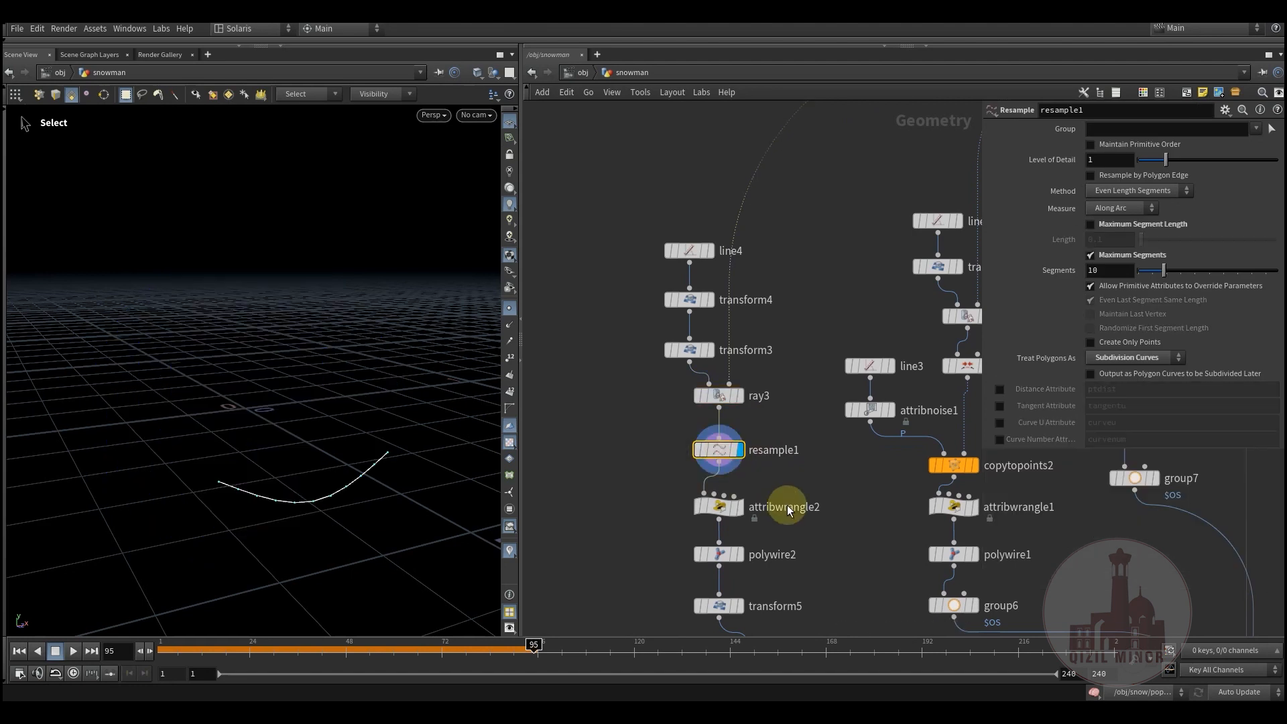
Display attribwrangle2 and examine the ramp and multiplier that control the mouth's thickness.
{"action": "middle_click_drag", "start_coordinate": [787, 509], "coordinate": [785, 438]}
{"action": "left_click", "coordinate": [741, 411]}
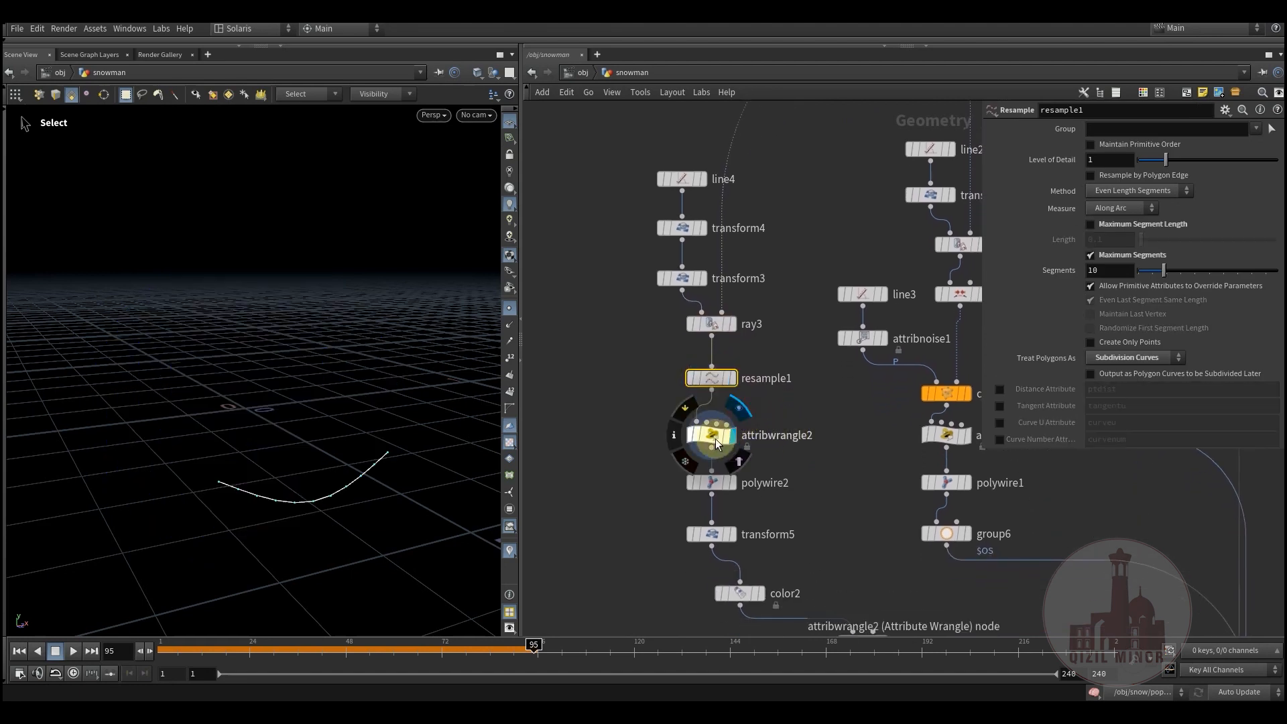
{"action": "left_click", "coordinate": [716, 441]}
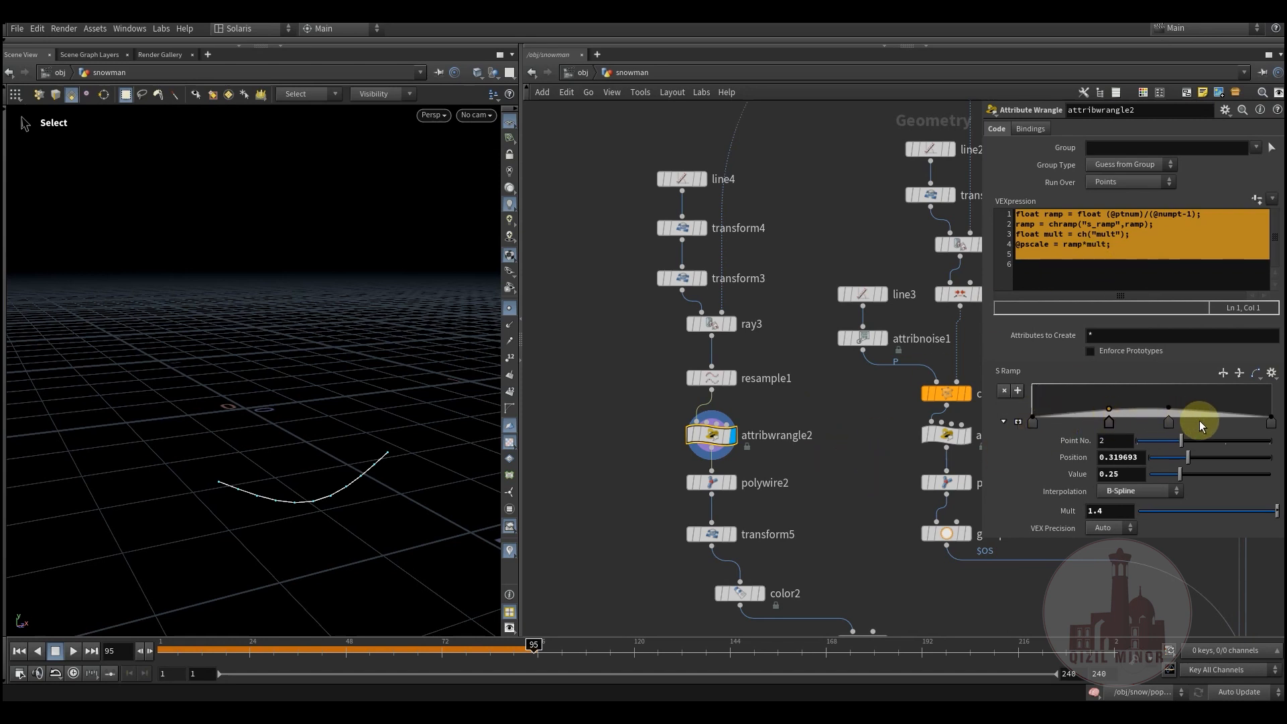
Display the polywire2 mouth mesh and compare its tapered shape with the attribwrangle2 ramp.
{"action": "left_click", "coordinate": [736, 491]}
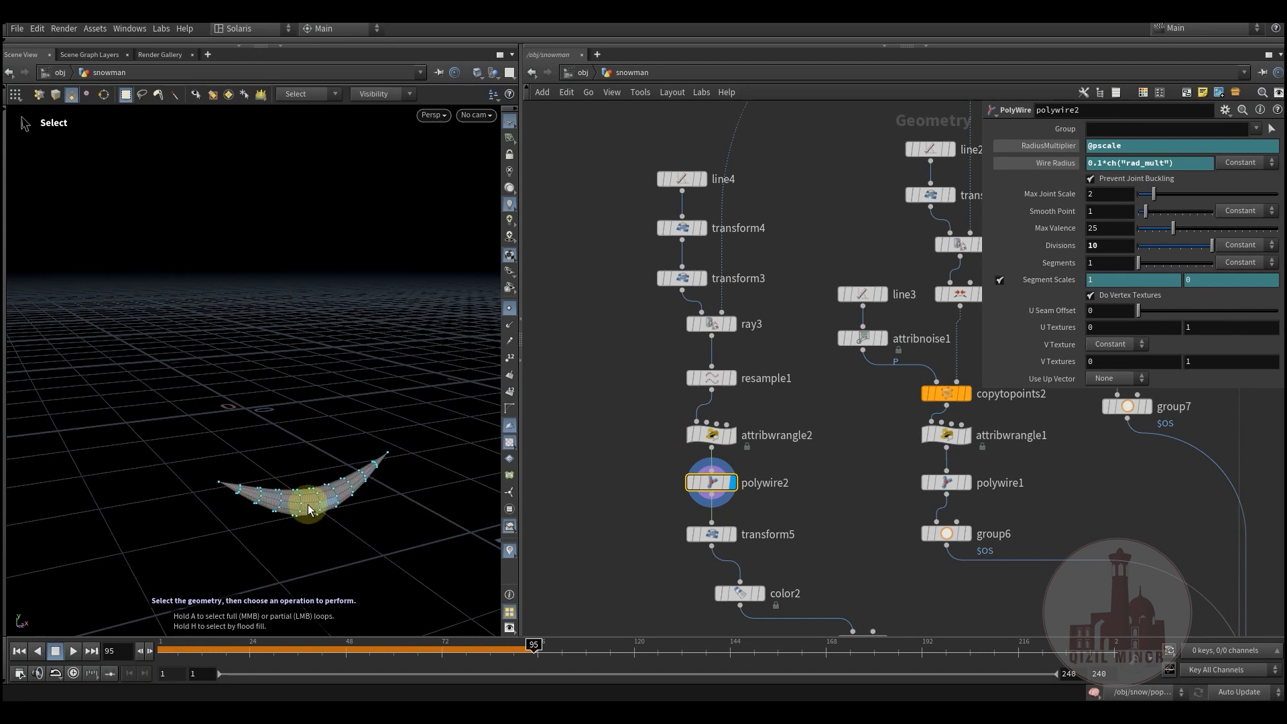
{"action": "left_click_drag", "start_coordinate": [366, 515], "coordinate": [323, 513], "text": "alt"}
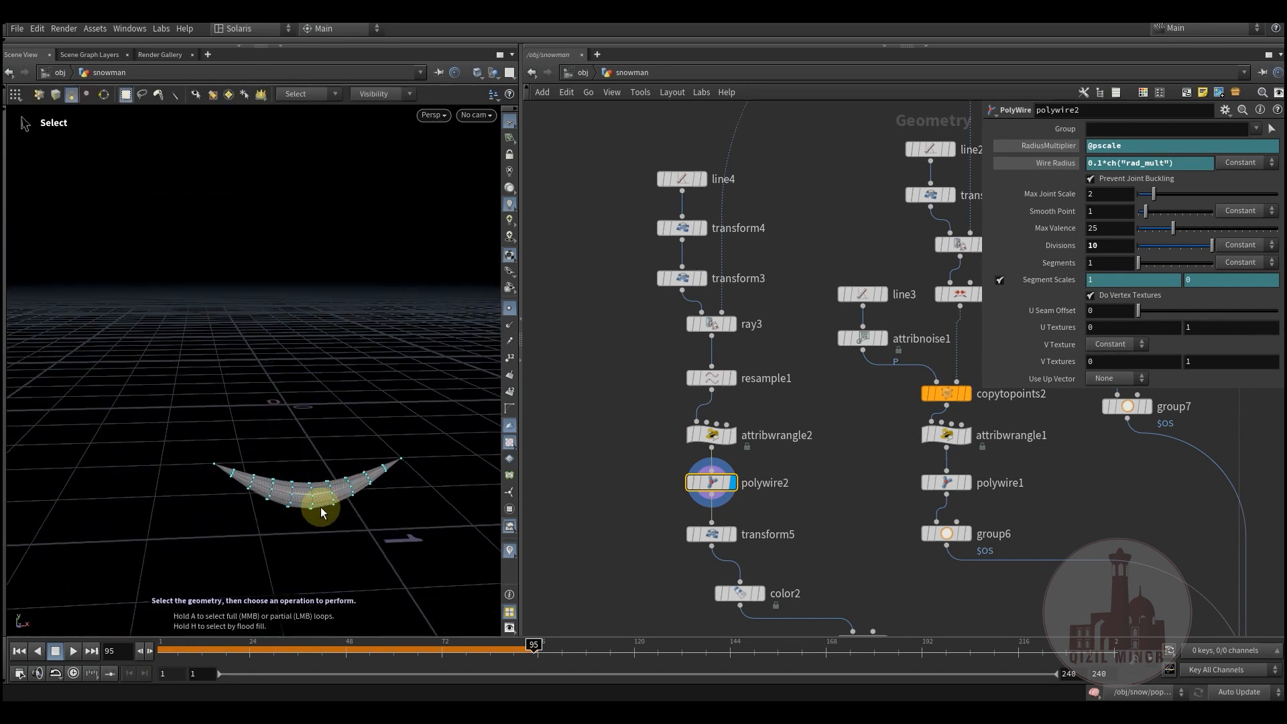
{"action": "left_click", "coordinate": [710, 434]}
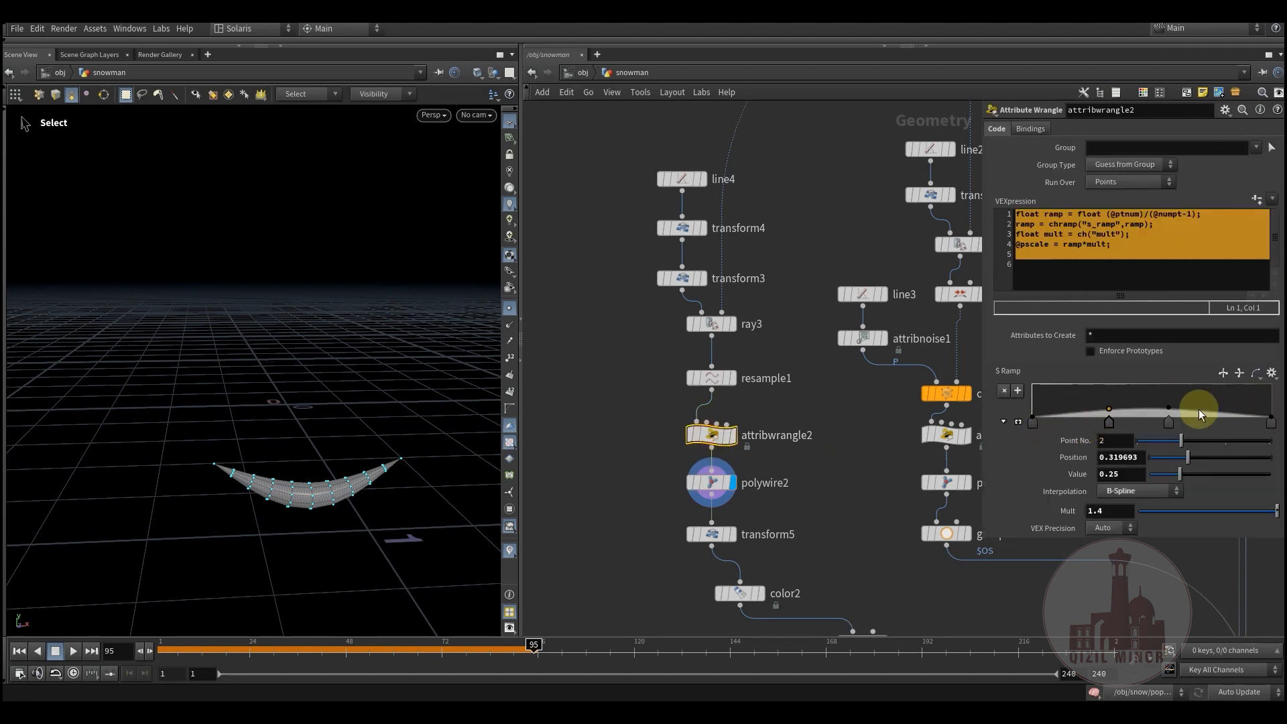
Display transform5 and color2 in turn to examine the offset and colored mouth leading into group5.
{"action": "left_click", "coordinate": [711, 535]}
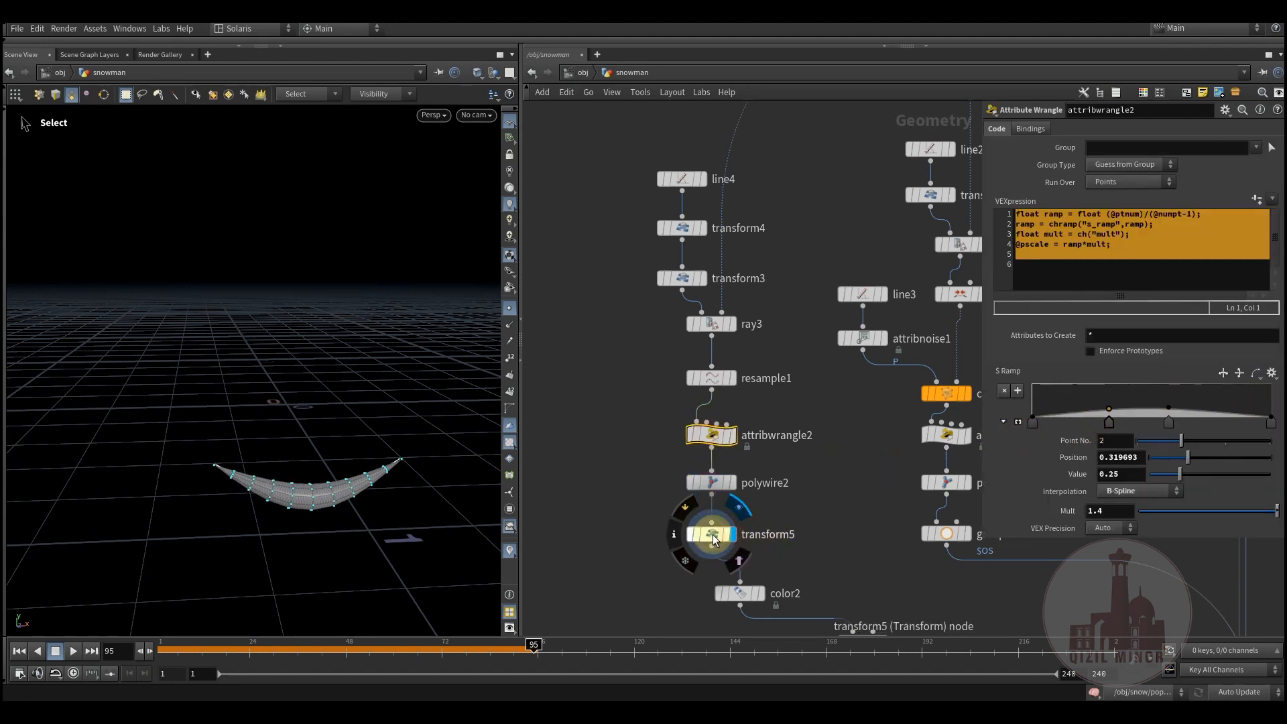
{"action": "key", "text": "Escape"}
{"action": "left_click_drag", "start_coordinate": [357, 471], "coordinate": [415, 493], "text": "alt"}
{"action": "middle_click_drag", "start_coordinate": [810, 508], "coordinate": [755, 426]}
{"action": "left_click", "coordinate": [737, 508]}
{"action": "left_click", "coordinate": [831, 526]}
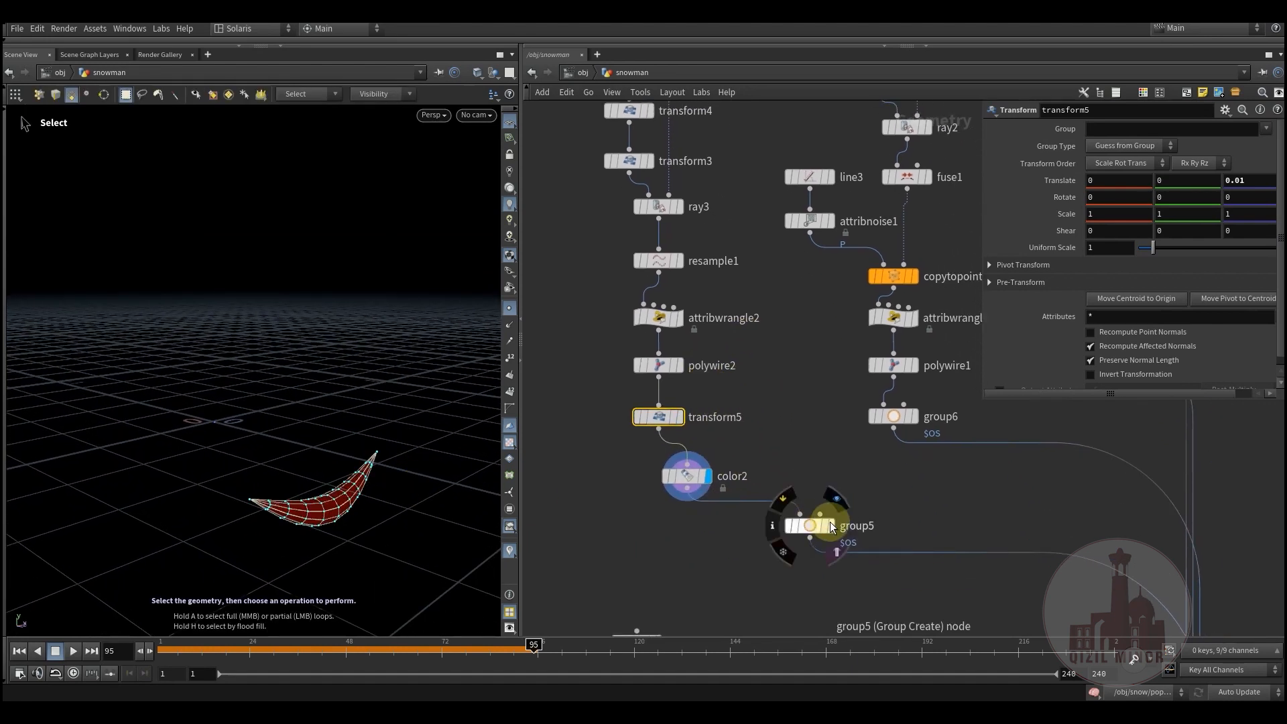
Display transform6 in the hat branch and examine the complete tilted hat.
{"action": "scroll", "coordinate": [799, 437], "scroll_direction": "down", "scroll_amount": 3}
{"action": "middle_click_drag", "start_coordinate": [807, 489], "coordinate": [628, 479]}
{"action": "middle_click_drag", "start_coordinate": [762, 441], "coordinate": [717, 505]}
{"action": "scroll", "coordinate": [740, 387], "scroll_direction": "up", "scroll_amount": 2}
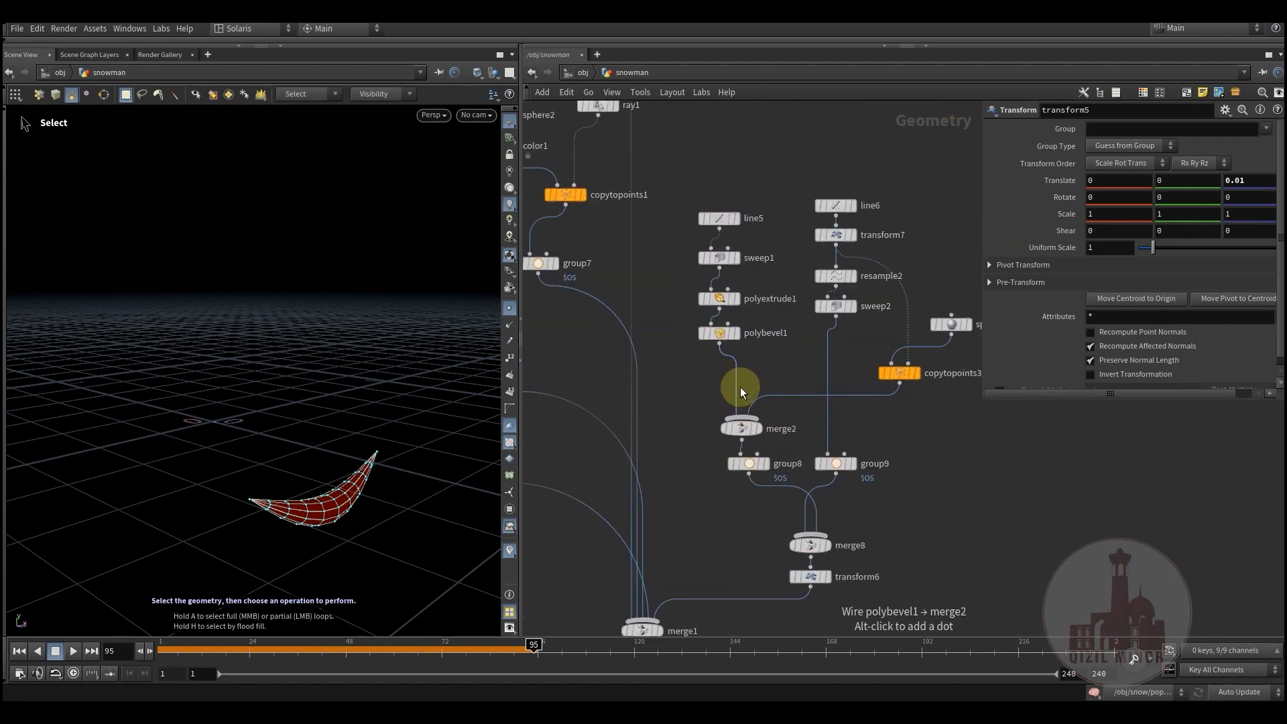
{"action": "middle_click_drag", "start_coordinate": [763, 376], "coordinate": [778, 268]}
{"action": "left_click", "coordinate": [850, 508]}
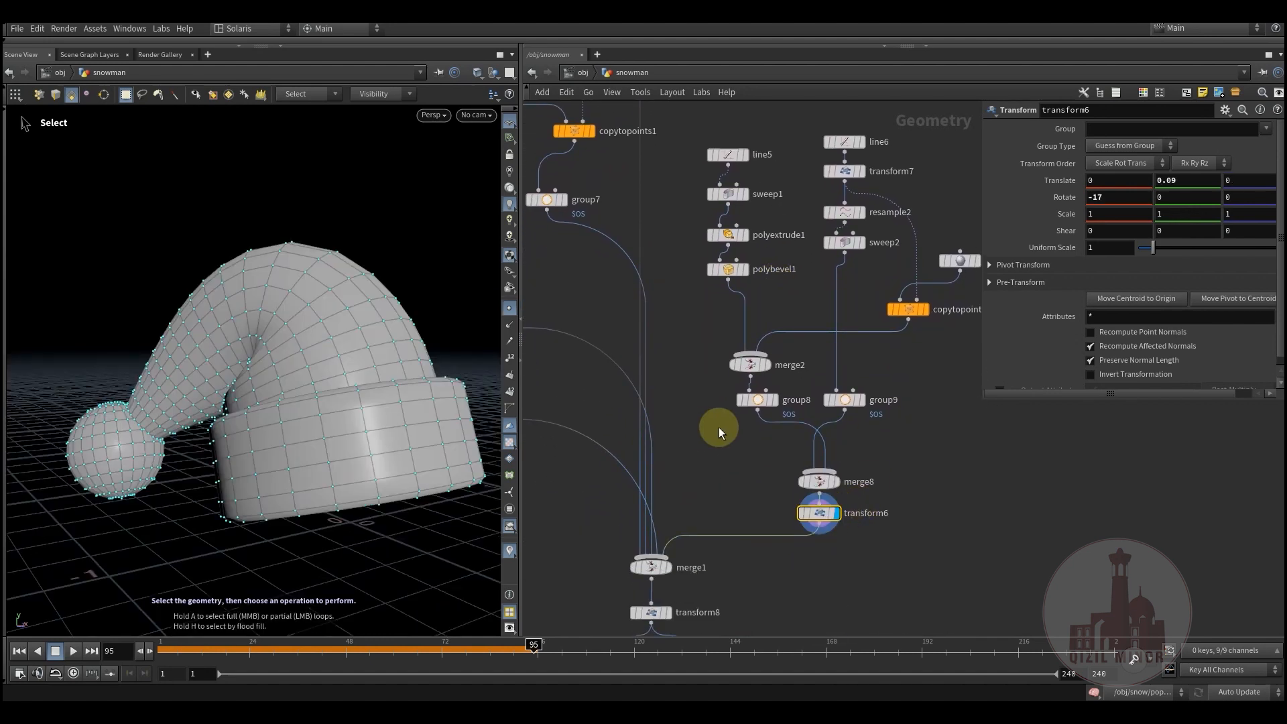
{"action": "middle_click_drag", "start_coordinate": [719, 428], "coordinate": [699, 464]}
{"action": "middle_click_drag", "start_coordinate": [685, 415], "coordinate": [697, 443]}
{"action": "scroll", "coordinate": [724, 415], "scroll_direction": "up", "scroll_amount": 2}
{"action": "left_click_drag", "start_coordinate": [325, 410], "coordinate": [325, 423], "text": "alt"}
Display merge2 to examine the hat's band and pompom without the sloping cap.
{"action": "middle_click_drag", "start_coordinate": [771, 446], "coordinate": [752, 423]}
{"action": "left_click", "coordinate": [741, 473]}
{"action": "left_click_drag", "start_coordinate": [710, 485], "coordinate": [705, 468]}
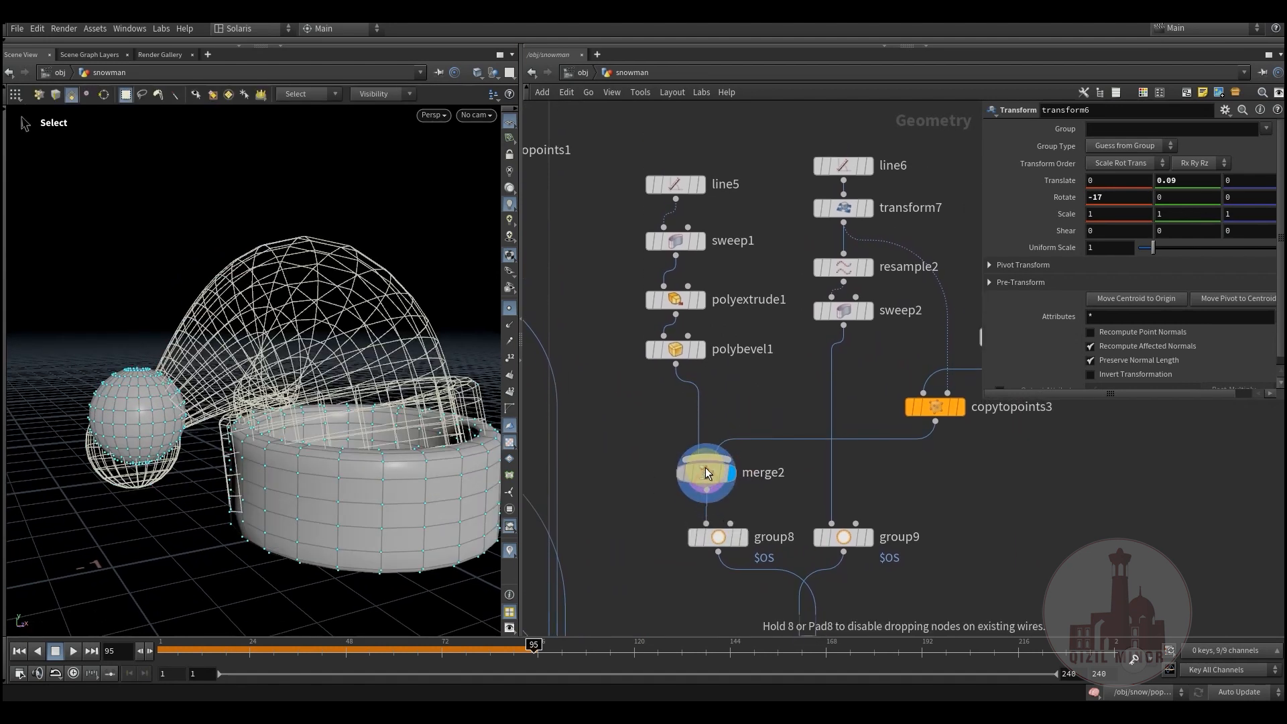
Display line5 and examine the short vertical line that starts the hat band.
{"action": "middle_click_drag", "start_coordinate": [710, 191], "coordinate": [702, 308]}
{"action": "left_click", "coordinate": [702, 308]}
{"action": "left_click", "coordinate": [671, 301]}
{"action": "left_click_drag", "start_coordinate": [385, 417], "coordinate": [368, 433], "text": "alt"}
Display sweep1 and examine the round tube forming the hat band and its surface settings.
{"action": "left_click", "coordinate": [692, 359]}
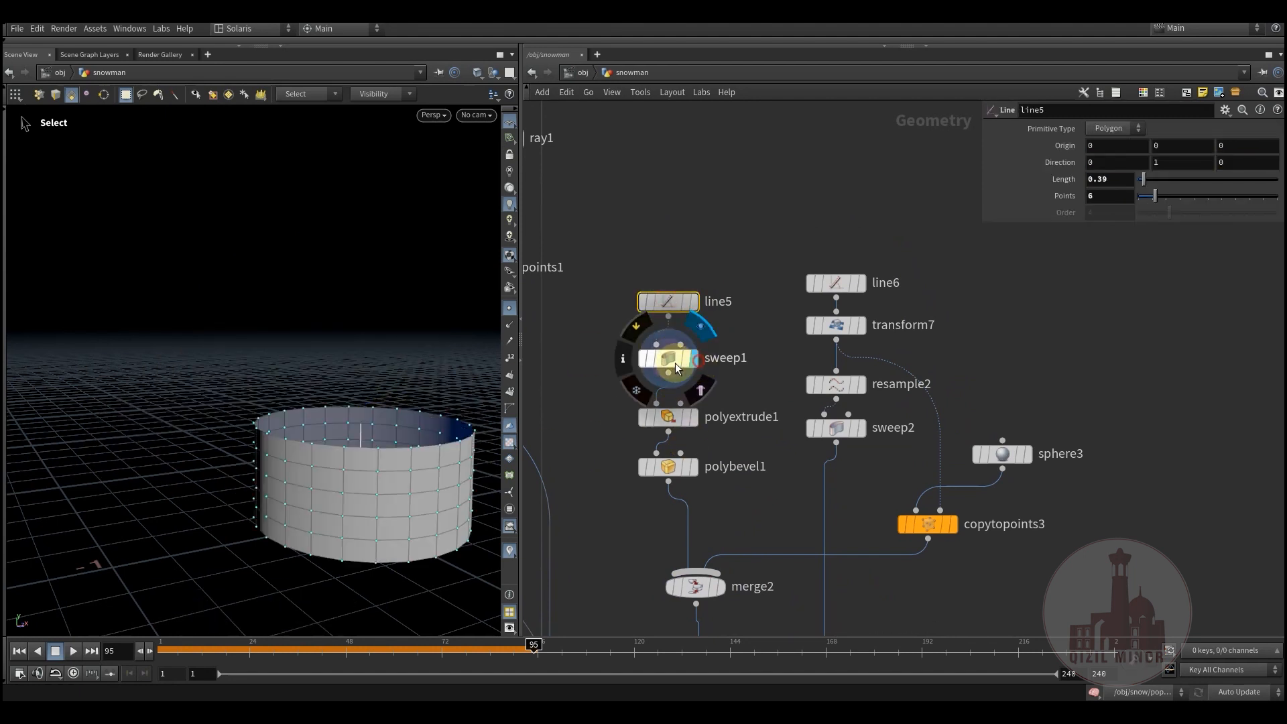
{"action": "left_click", "coordinate": [673, 360]}
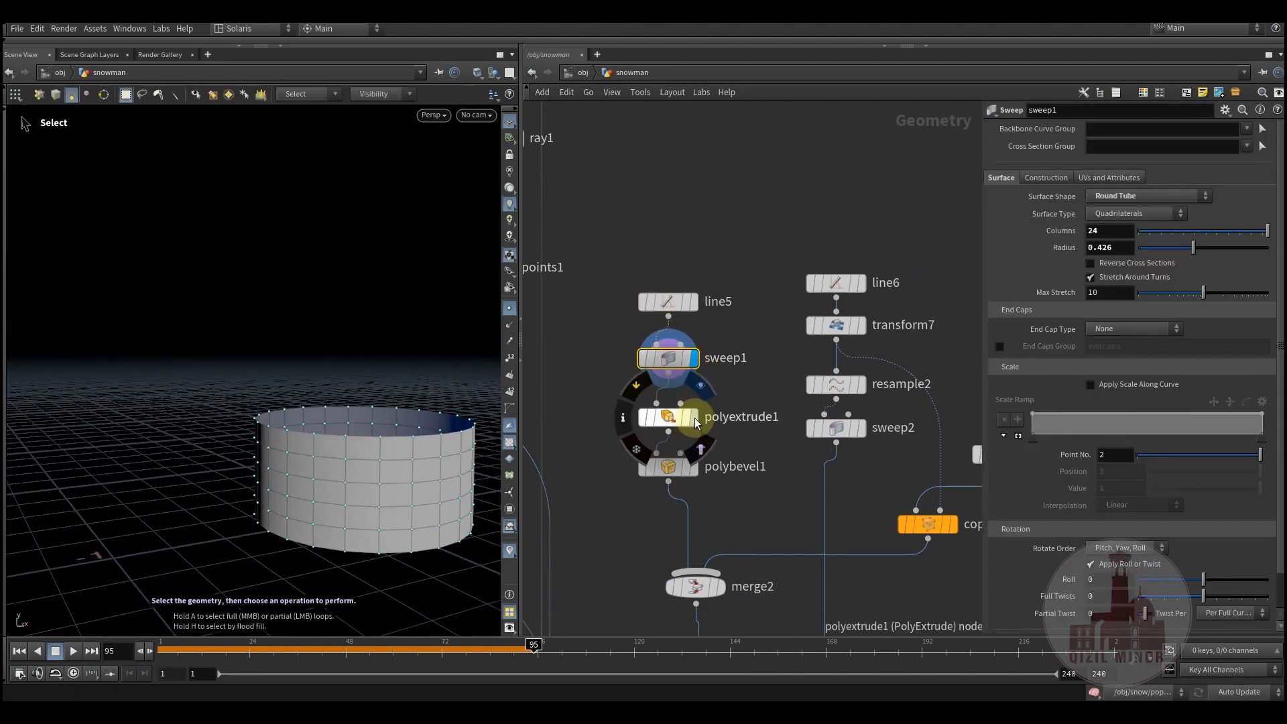
{"action": "middle_click_drag", "start_coordinate": [765, 396], "coordinate": [737, 383]}
{"action": "left_click_drag", "start_coordinate": [342, 490], "coordinate": [235, 462], "text": "alt"}
{"action": "key", "text": "Escape"}
{"action": "left_click_drag", "start_coordinate": [356, 495], "coordinate": [354, 469]}
{"action": "key", "text": "s"}
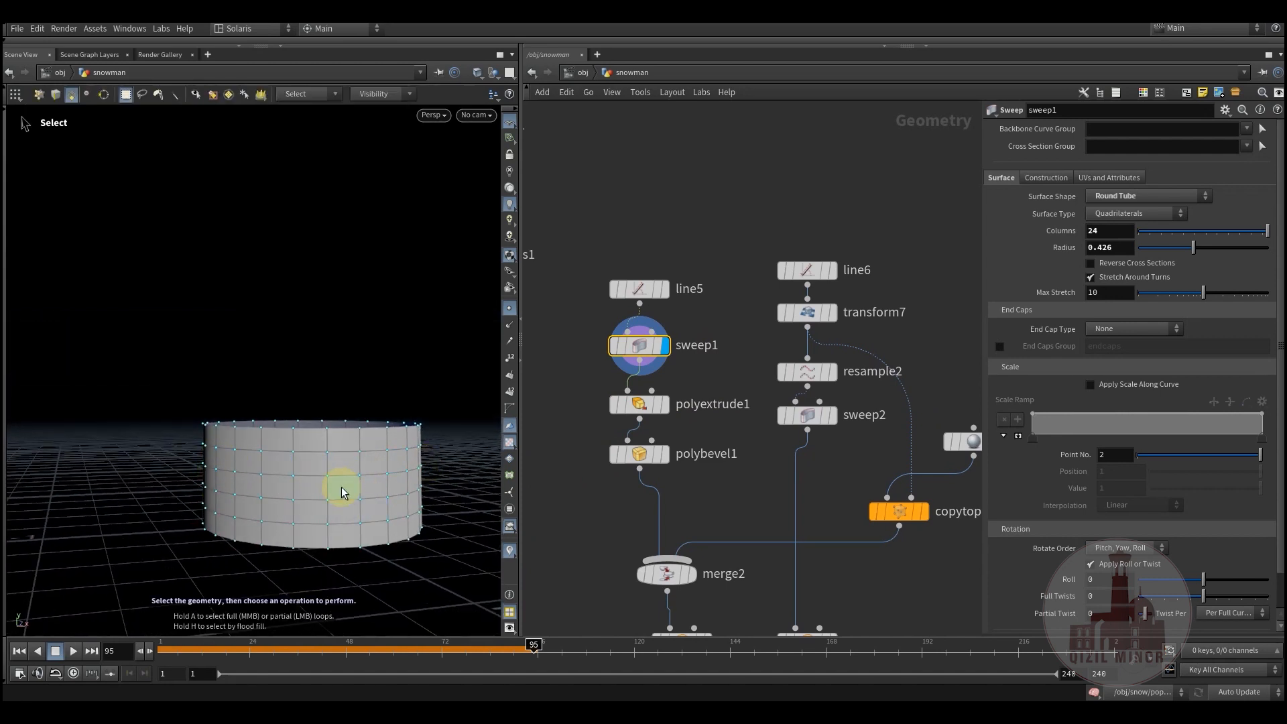
Display polyextrude1 and polybevel1 in turn to examine the hat band's added thickness and beveled edges.
{"action": "mouse_move", "coordinate": [642, 406]}
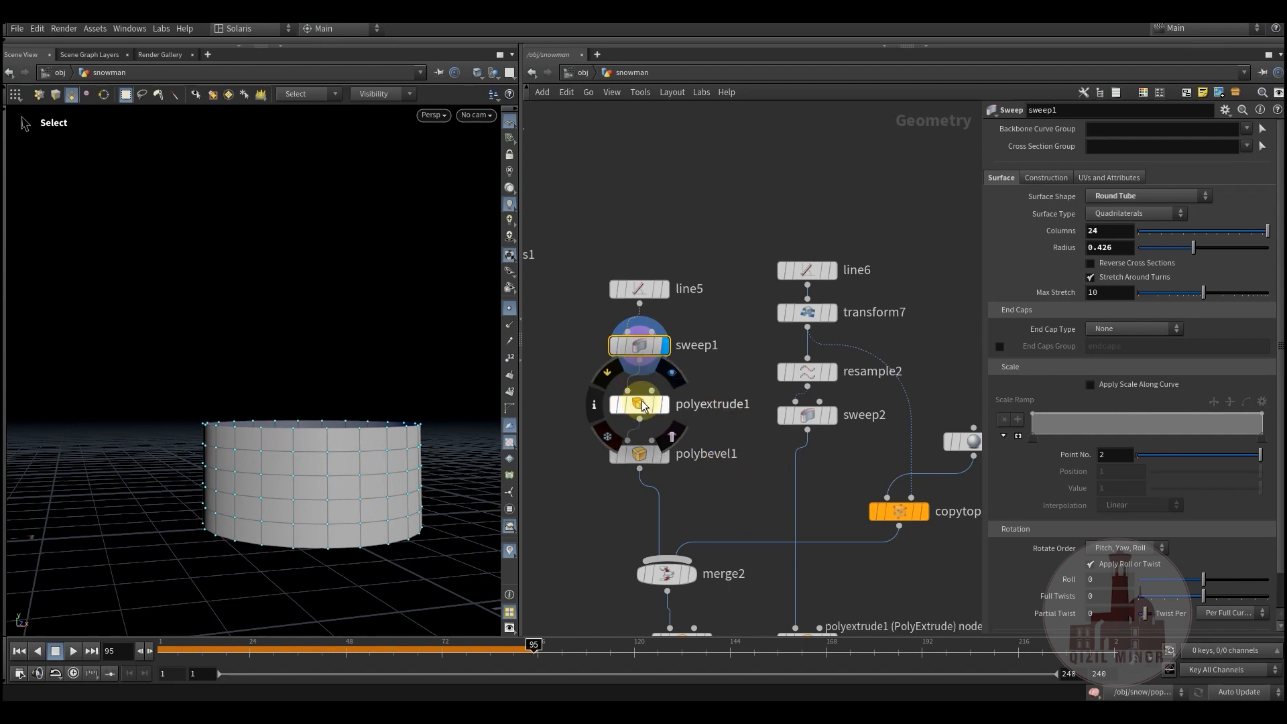
{"action": "left_click", "coordinate": [677, 379]}
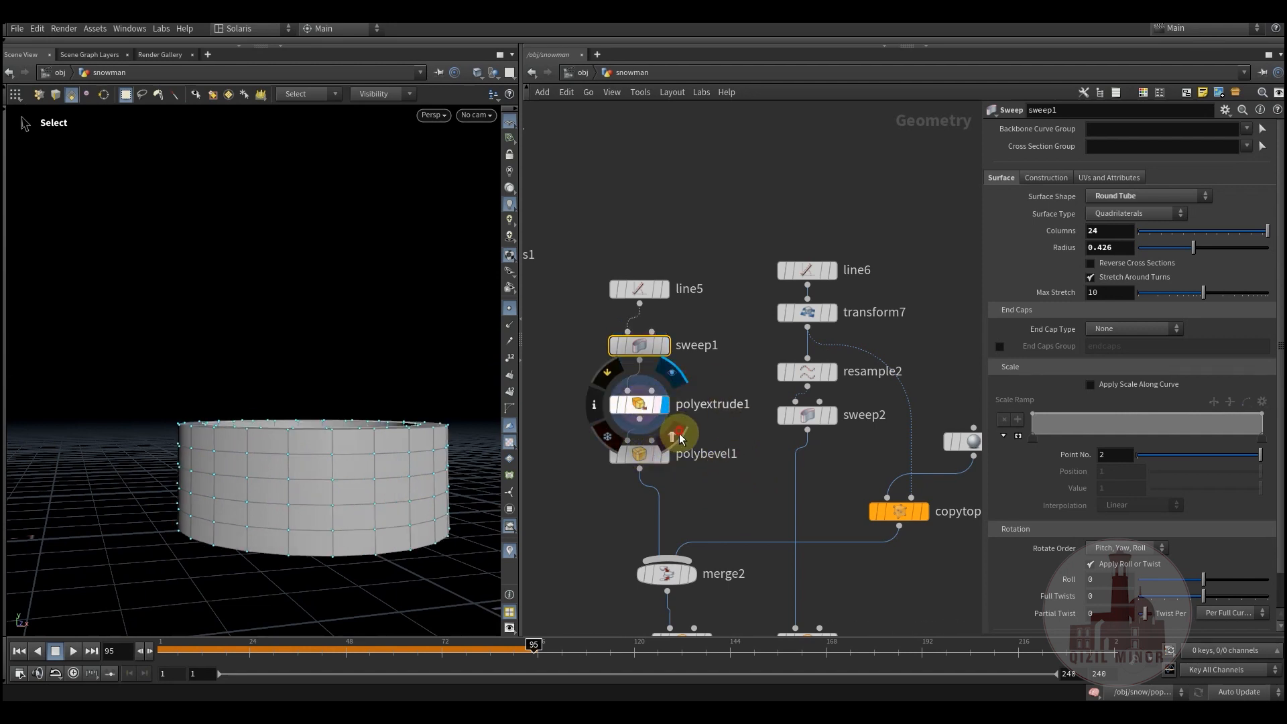
{"action": "left_click", "coordinate": [657, 454]}
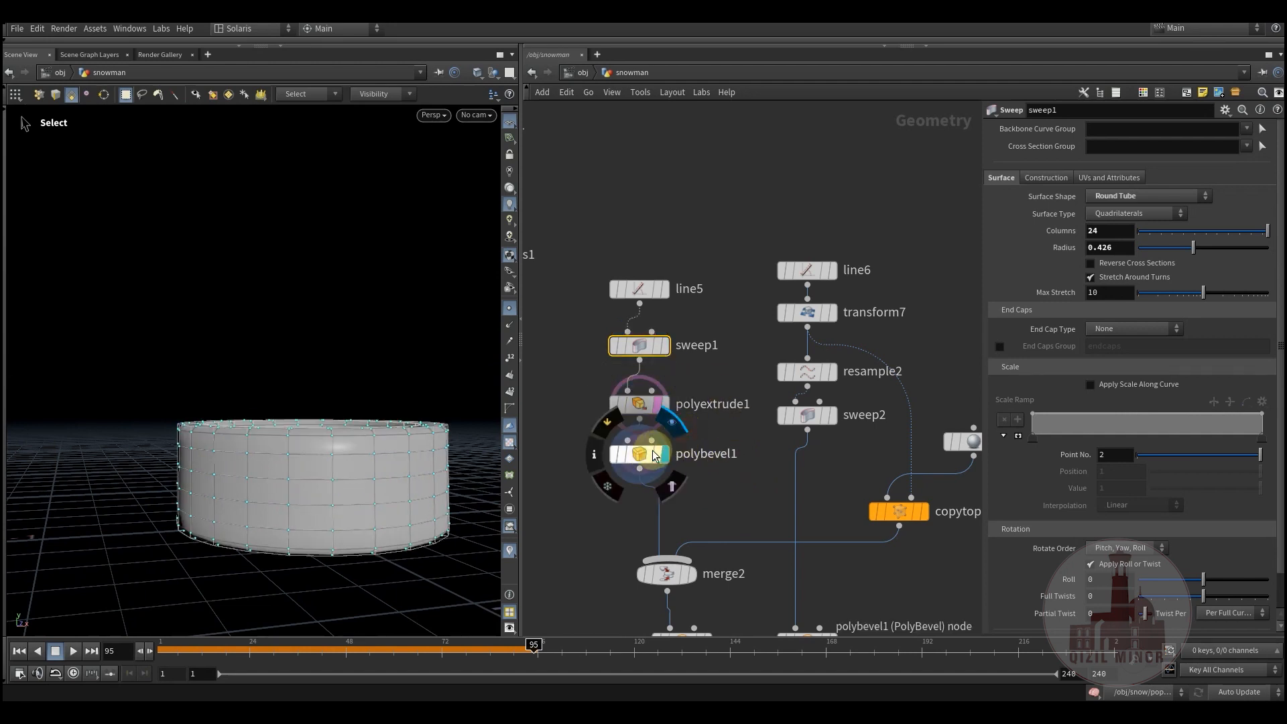
{"action": "left_click", "coordinate": [656, 456]}
Template polybevel1 as a wireframe reference and display line6 with its parameters.
{"action": "left_click", "coordinate": [673, 486]}
{"action": "left_click_drag", "start_coordinate": [344, 459], "coordinate": [407, 464], "text": "alt"}
{"action": "middle_click_drag", "start_coordinate": [727, 505], "coordinate": [594, 477]}
{"action": "left_click", "coordinate": [700, 244]}
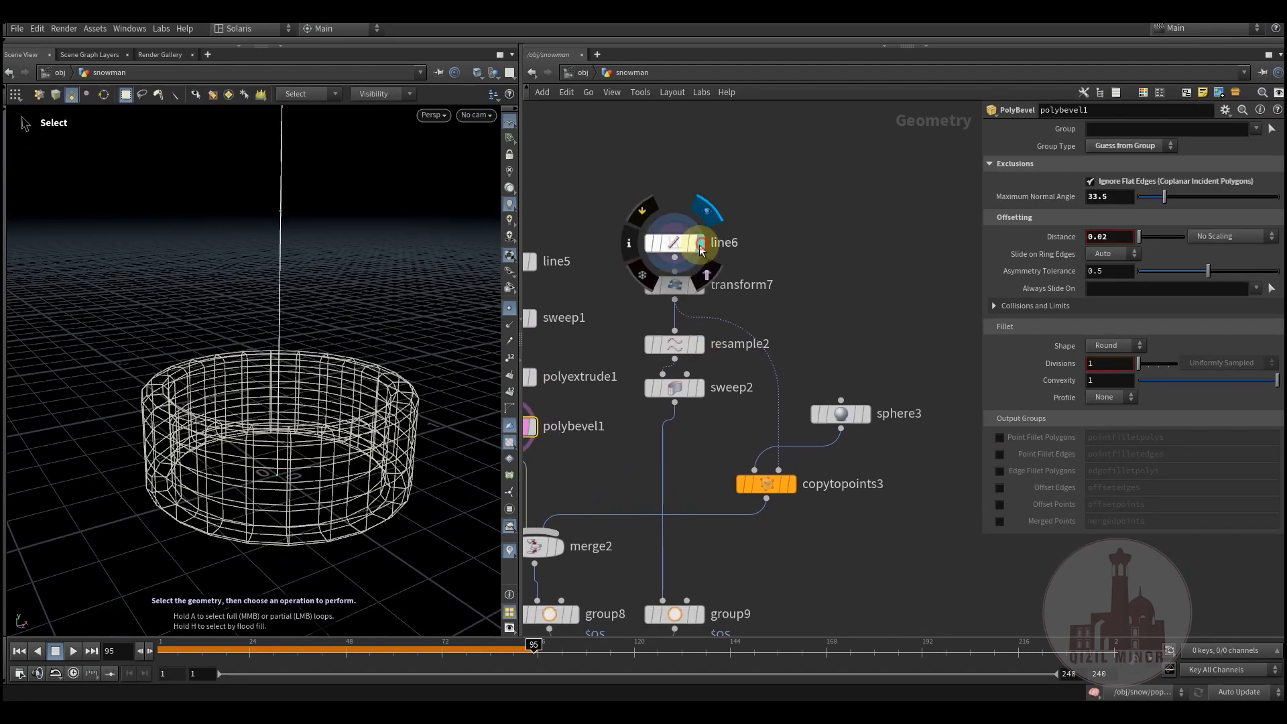
{"action": "left_click", "coordinate": [691, 244]}
Display transform7 and examine the point group, group type and translate values that bend the hat's line.
{"action": "left_click", "coordinate": [700, 286]}
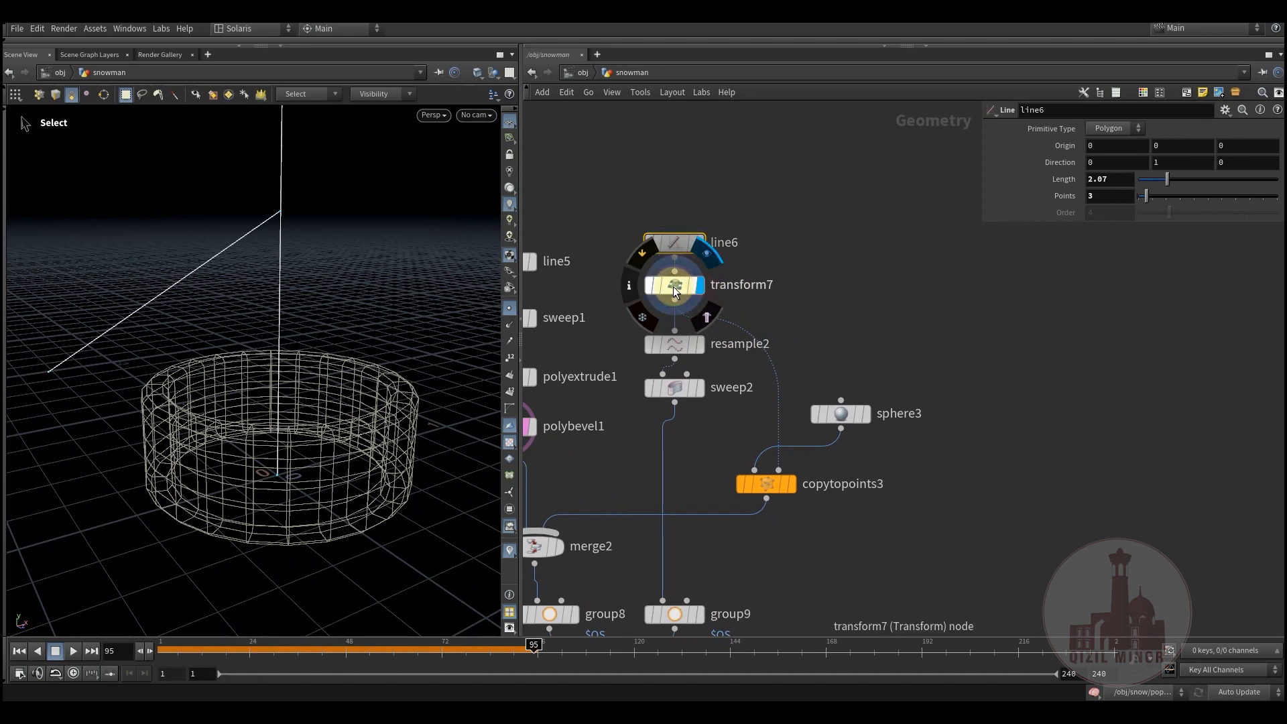
{"action": "left_click", "coordinate": [673, 287]}
{"action": "left_click_drag", "start_coordinate": [328, 360], "coordinate": [340, 338], "text": "alt"}
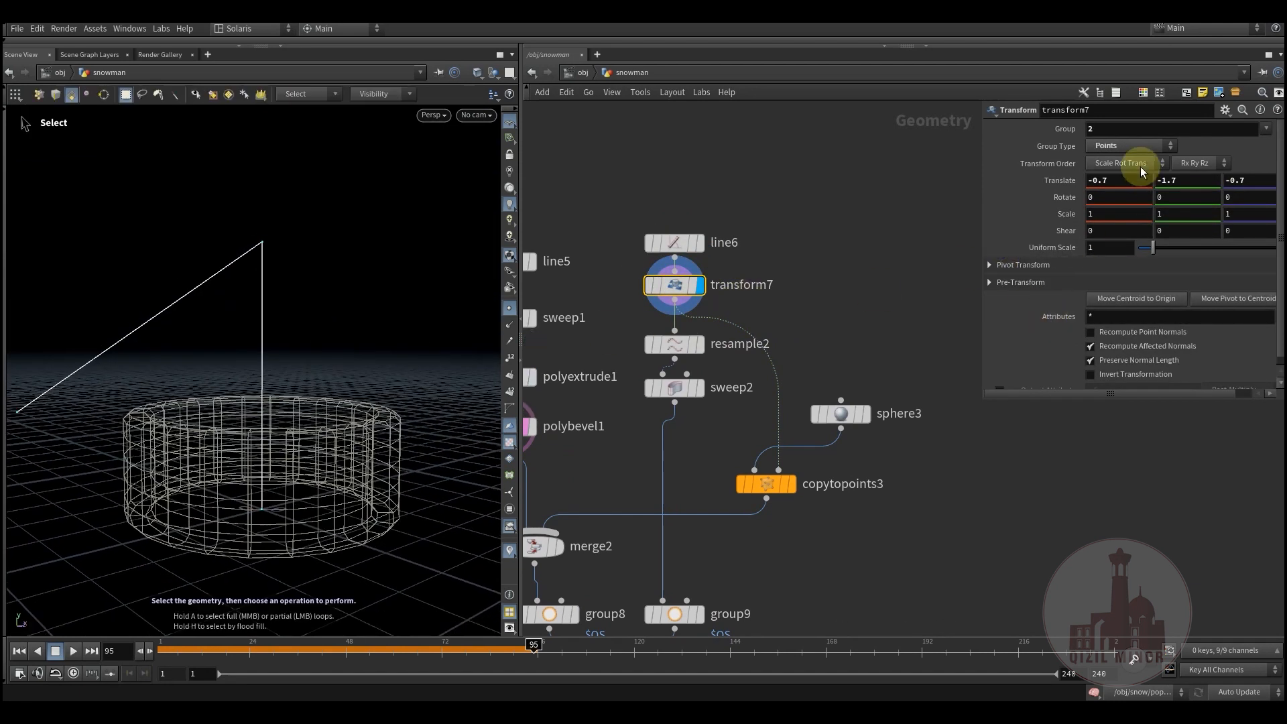
{"action": "left_click_drag", "start_coordinate": [1108, 130], "coordinate": [1015, 156]}
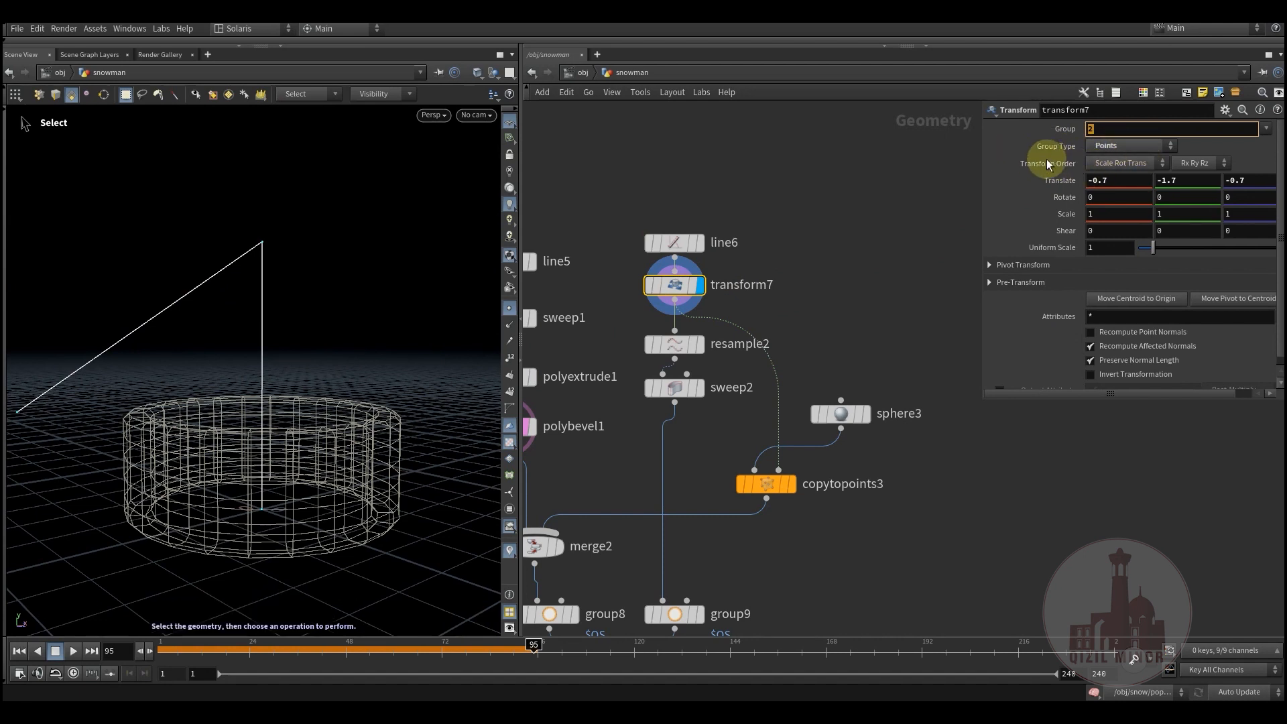
{"action": "left_click", "coordinate": [1129, 145]}
{"action": "left_click", "coordinate": [863, 238]}
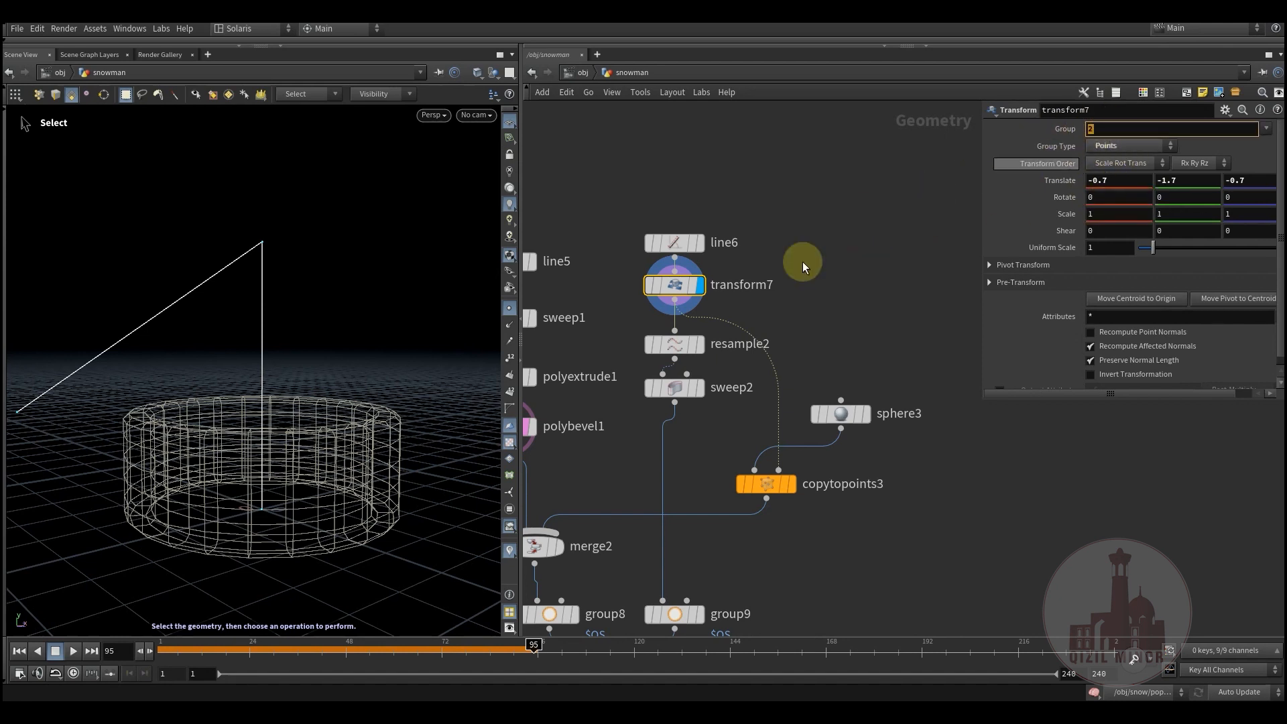
Compare line6's point settings with transform7 and display resample2 to examine how the hat's line is curved.
{"action": "left_click", "coordinate": [674, 242]}
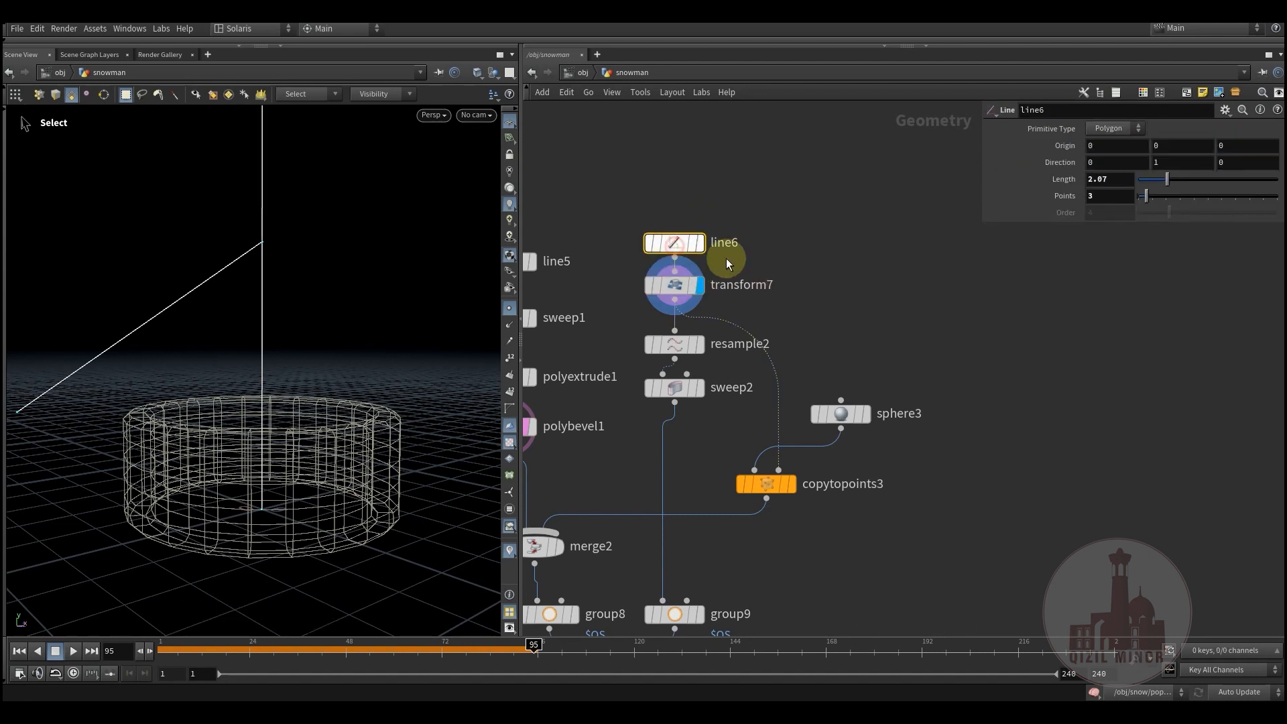
{"action": "left_click", "coordinate": [1108, 195]}
{"action": "left_click", "coordinate": [660, 287]}
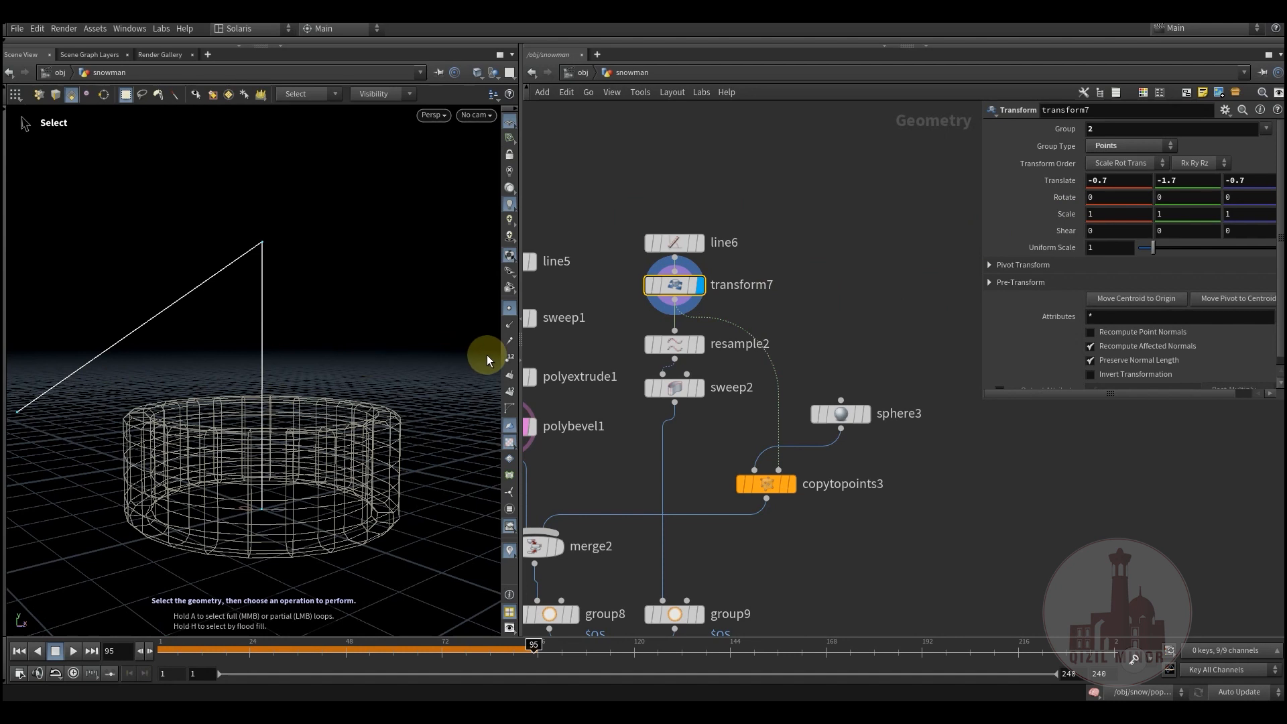
{"action": "left_click", "coordinate": [700, 344]}
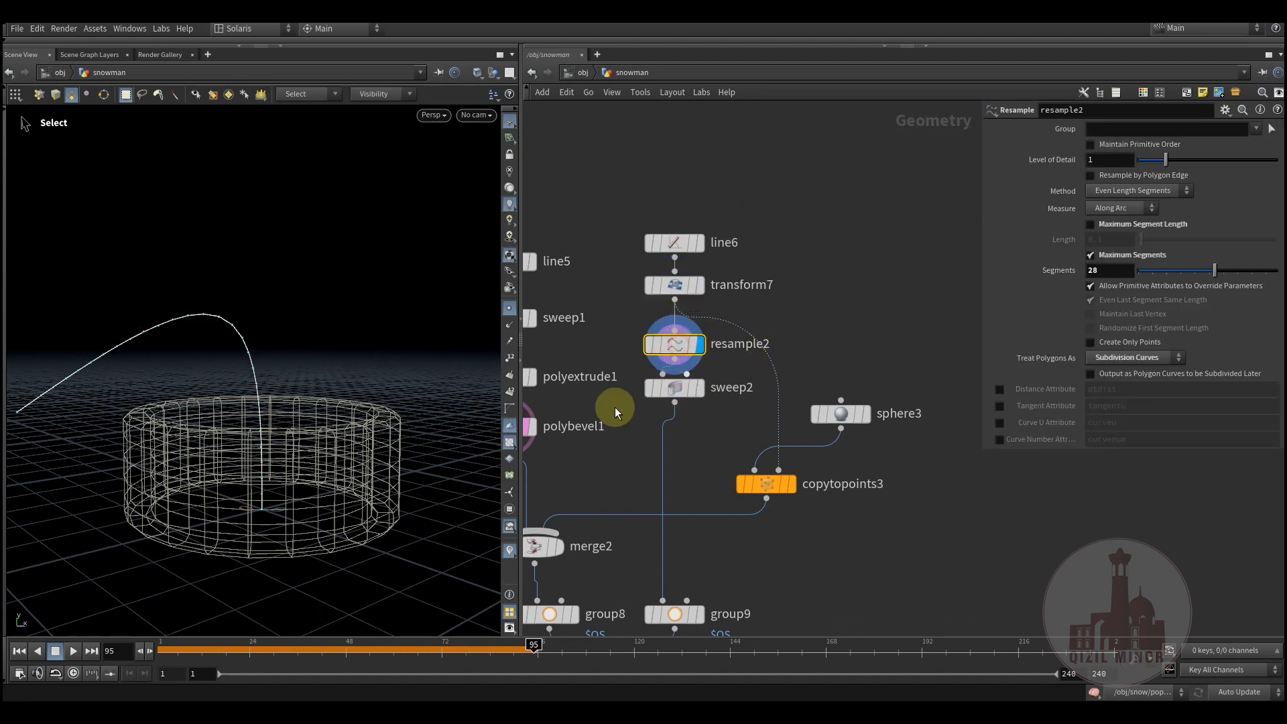
Display sweep2 and examine the hat body's round tube, its radius and the scale ramp that tapers it along the curve.
{"action": "left_click", "coordinate": [701, 389]}
{"action": "left_click", "coordinate": [676, 391]}
{"action": "left_click_drag", "start_coordinate": [253, 387], "coordinate": [215, 366], "text": "alt"}
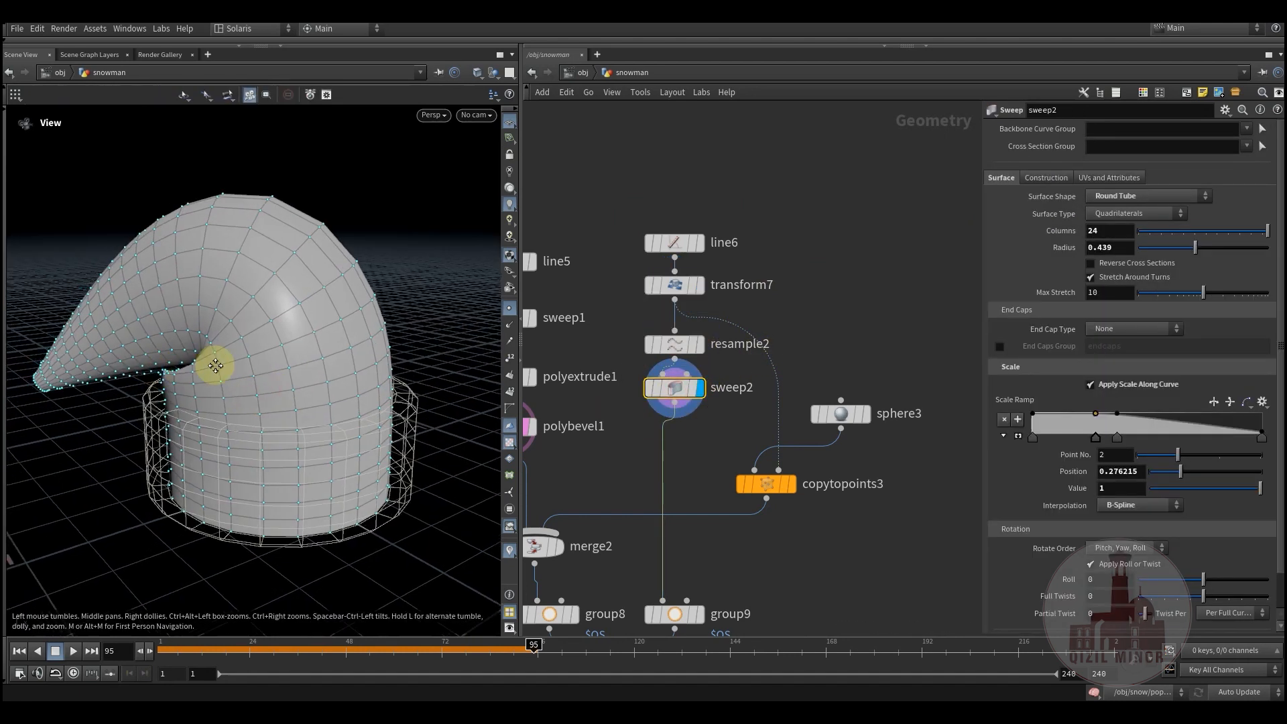
{"action": "middle_click_drag", "start_coordinate": [215, 366], "coordinate": [311, 356], "text": "alt"}
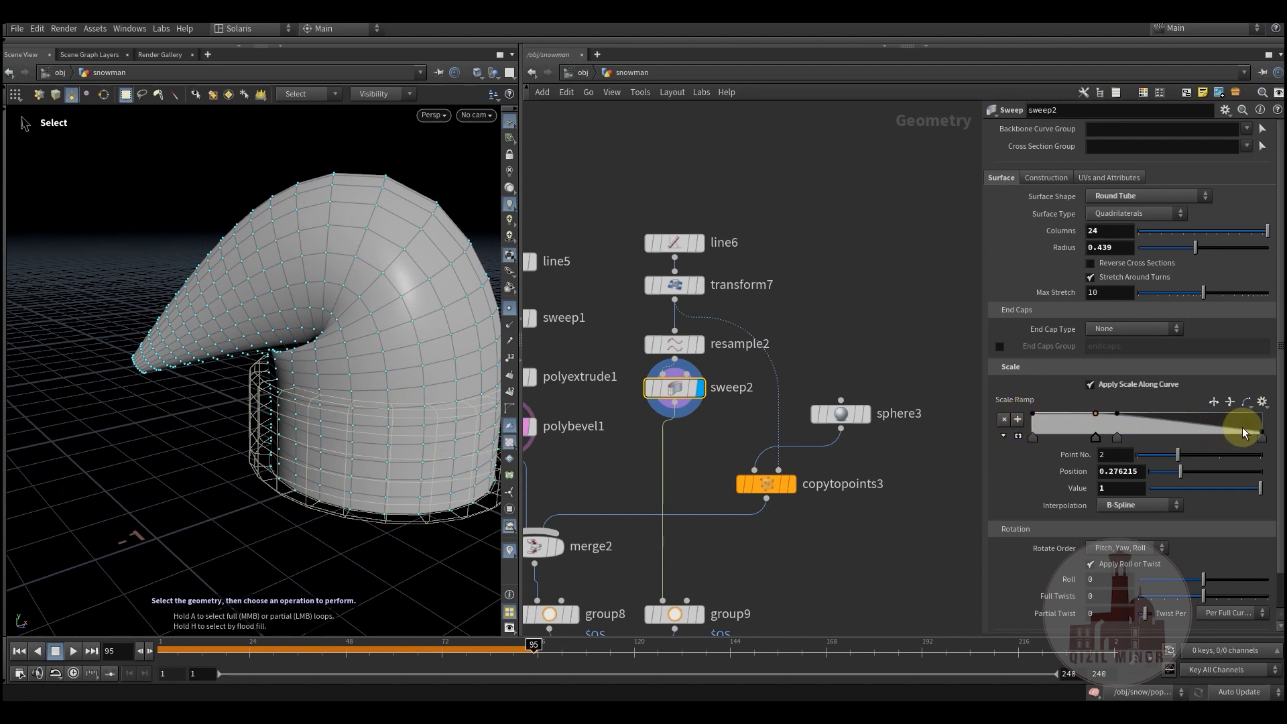
{"action": "mouse_move", "coordinate": [684, 373]}
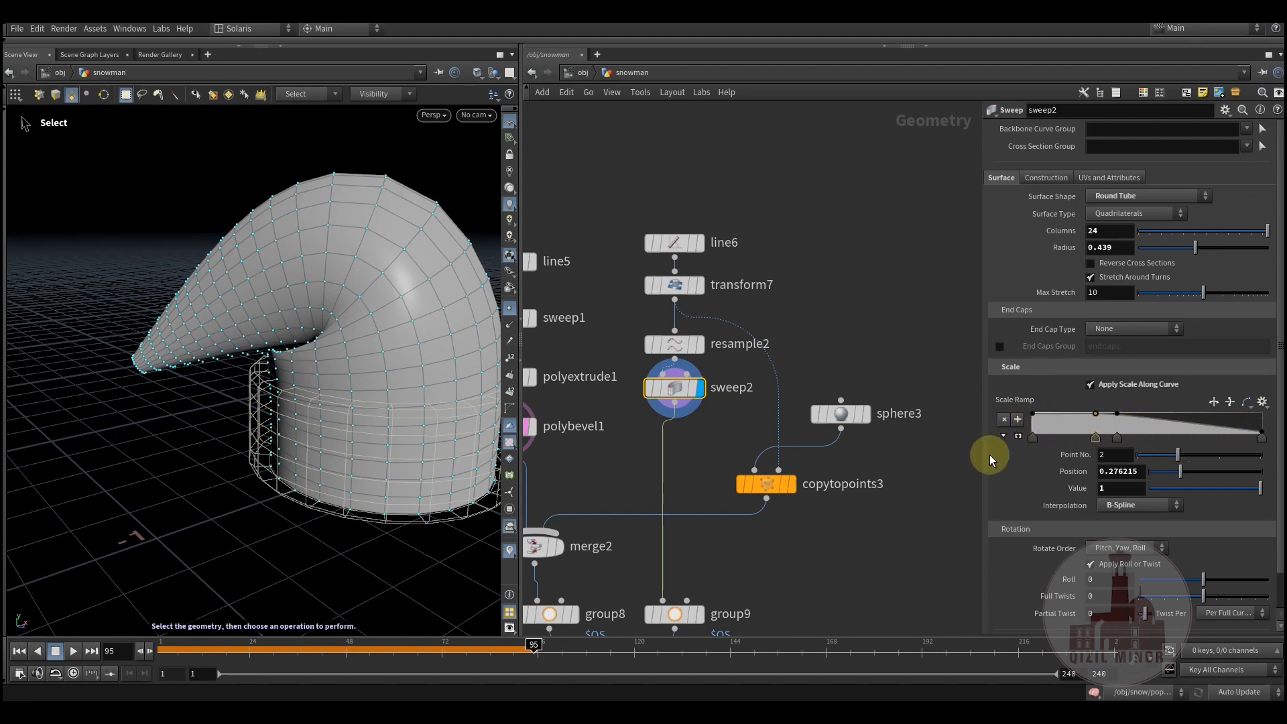
{"action": "scroll", "coordinate": [699, 438], "scroll_direction": "down", "scroll_amount": 3}
{"action": "scroll", "coordinate": [727, 420], "scroll_direction": "up", "scroll_amount": 3}
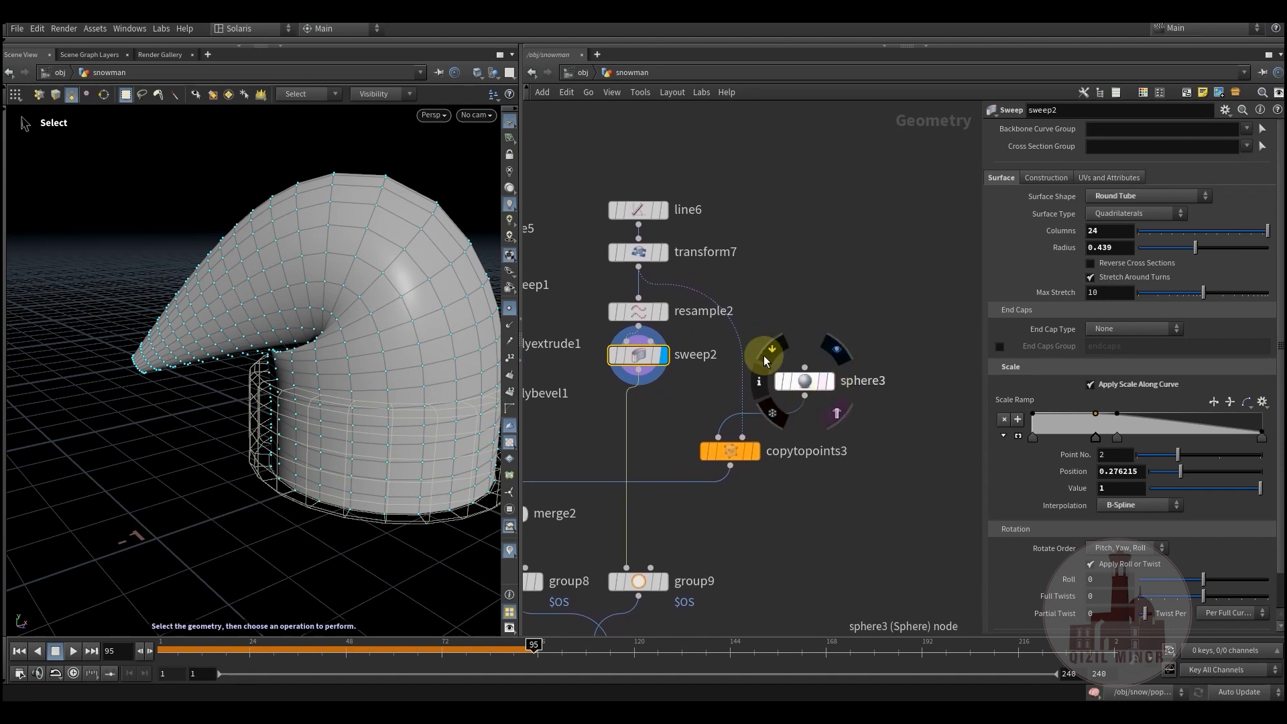
Display copytopoints3 and examine how sphere3 is copied onto target point 2 at the hat's tip.
{"action": "left_click", "coordinate": [752, 451]}
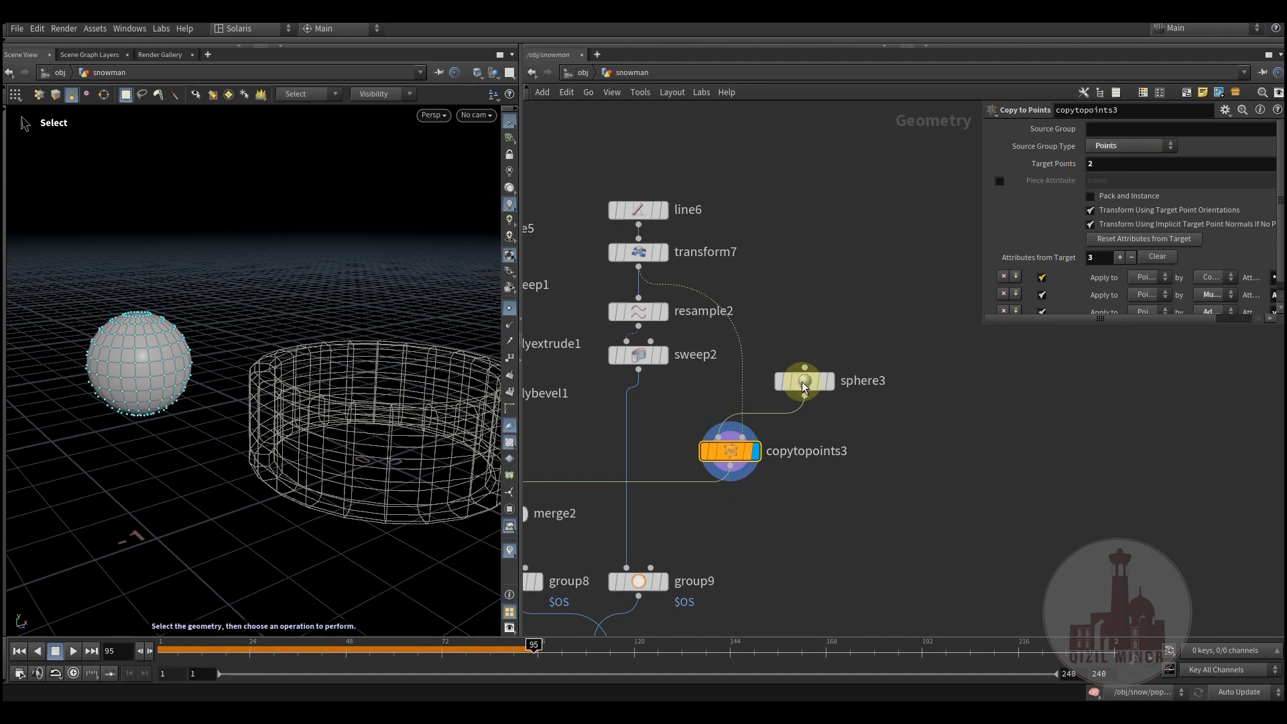
{"action": "mouse_move", "coordinate": [806, 383]}
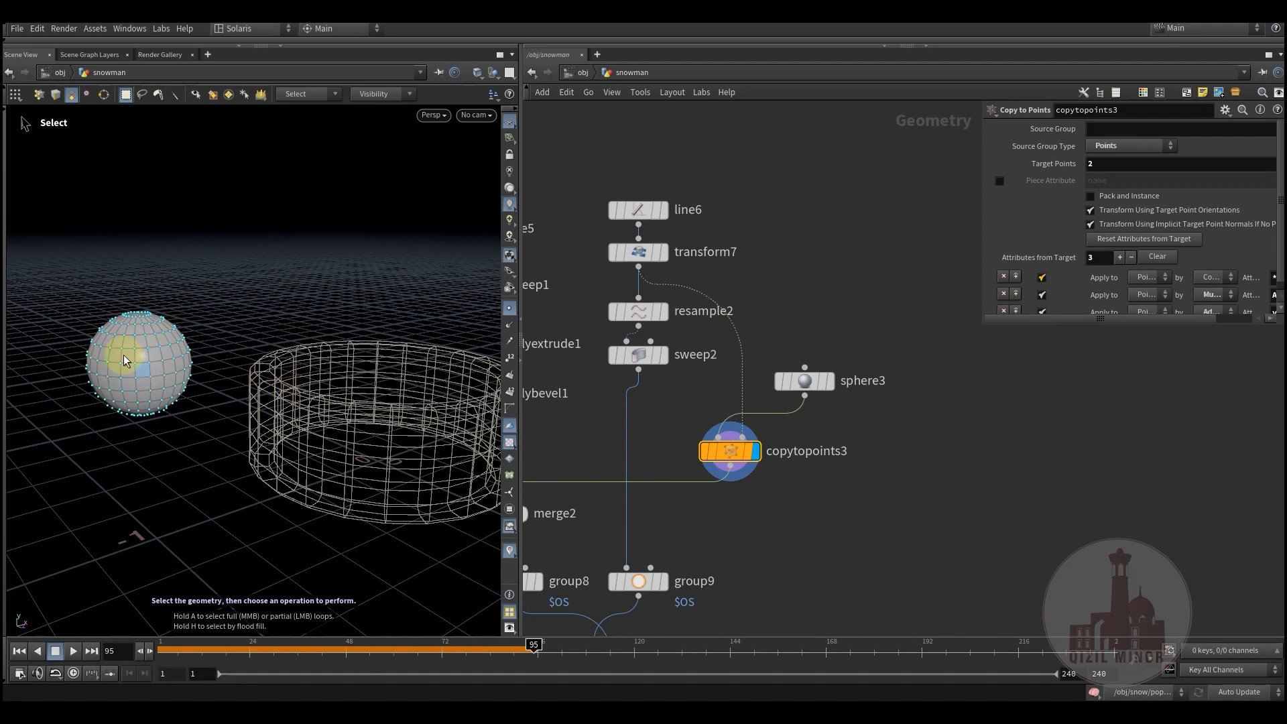
{"action": "middle_click_drag", "start_coordinate": [618, 400], "coordinate": [733, 342]}
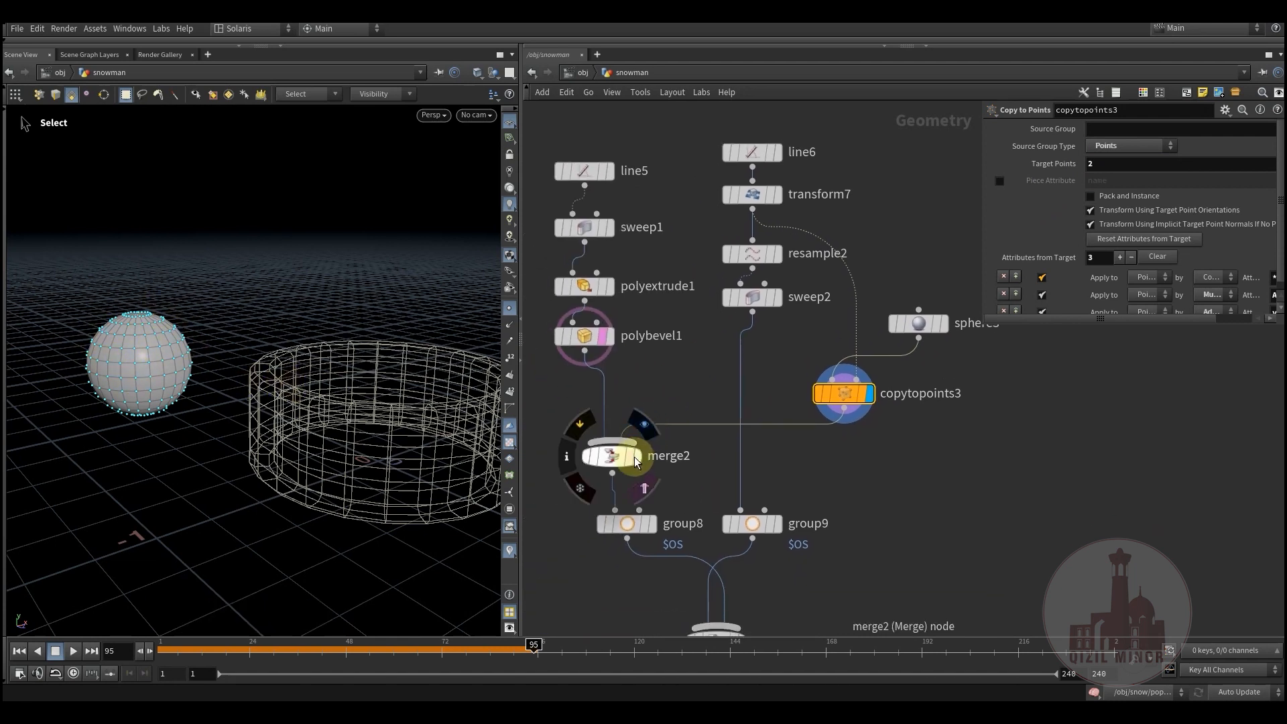
Display merge2 and examine the hat band combined with the pom-pom sphere.
{"action": "left_click", "coordinate": [636, 457]}
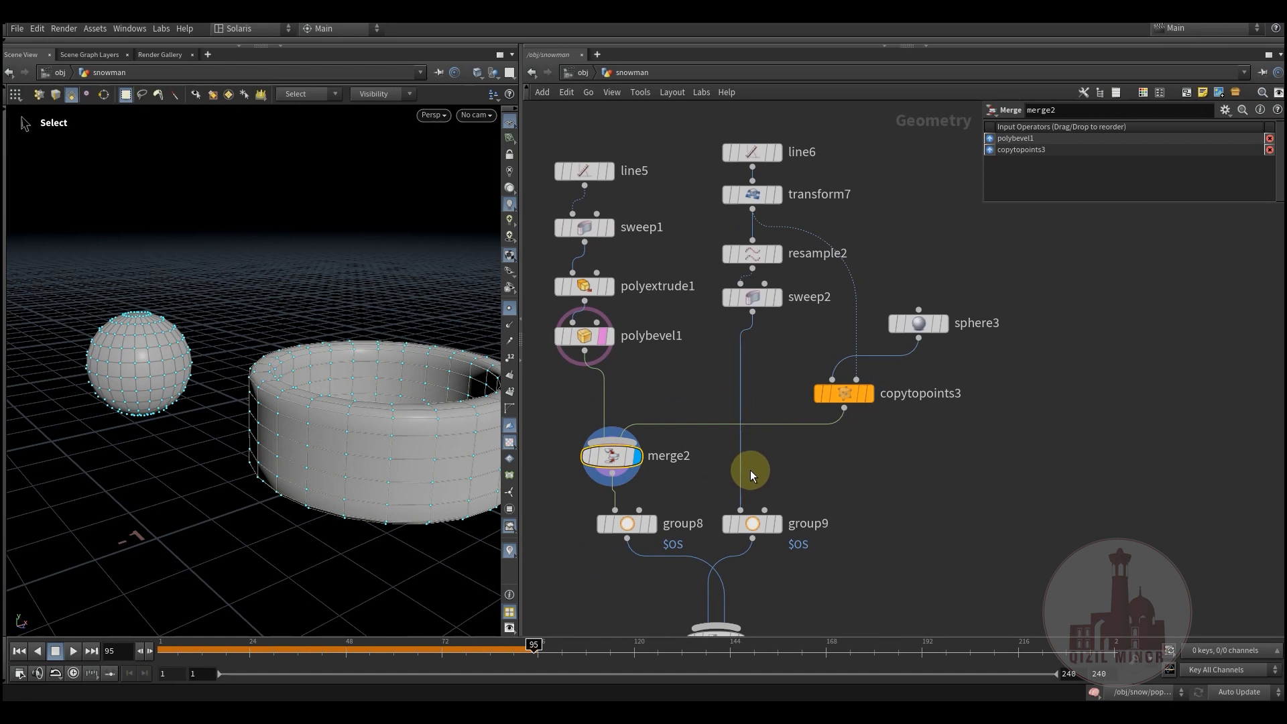
{"action": "scroll", "coordinate": [750, 469], "scroll_direction": "down", "scroll_amount": 2}
{"action": "mouse_move", "coordinate": [661, 468]}
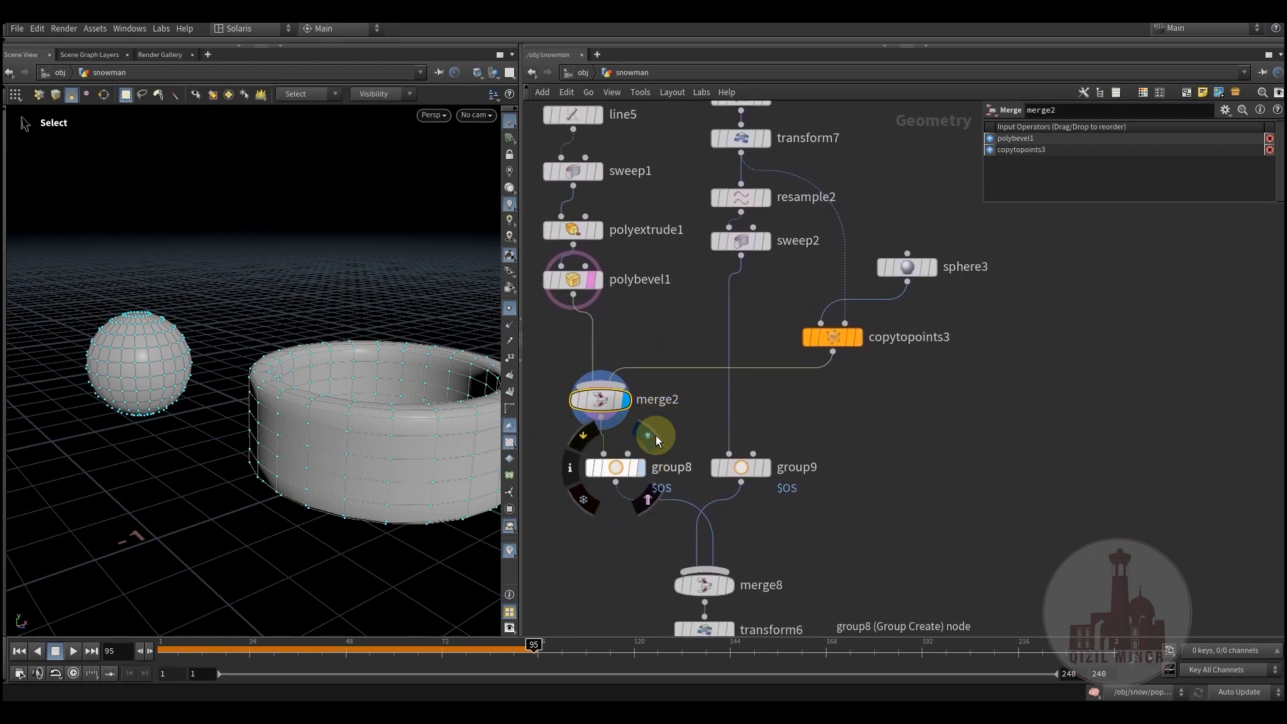
Display group8 and group9 in turn to compare the band and pom-pom group with the hat body group.
{"action": "middle_click_drag", "start_coordinate": [656, 435], "coordinate": [685, 404]}
{"action": "left_click", "coordinate": [677, 456]}
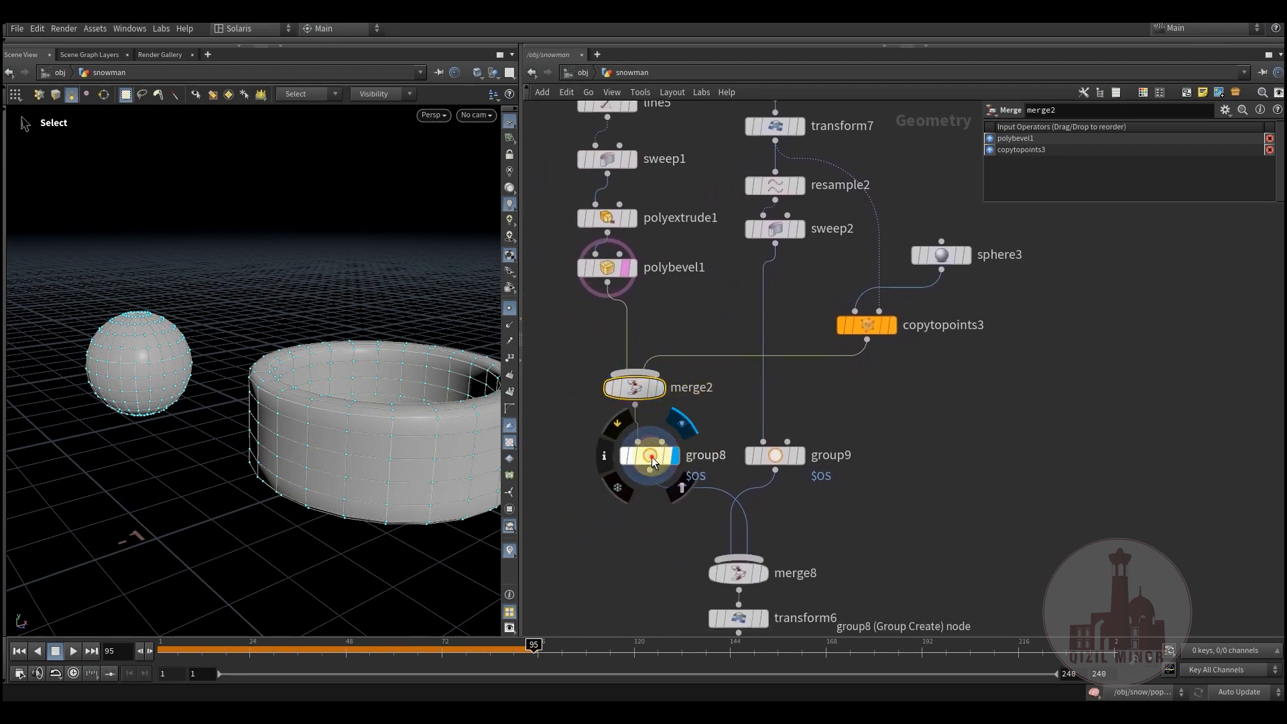
{"action": "left_click_drag", "start_coordinate": [651, 456], "coordinate": [638, 453]}
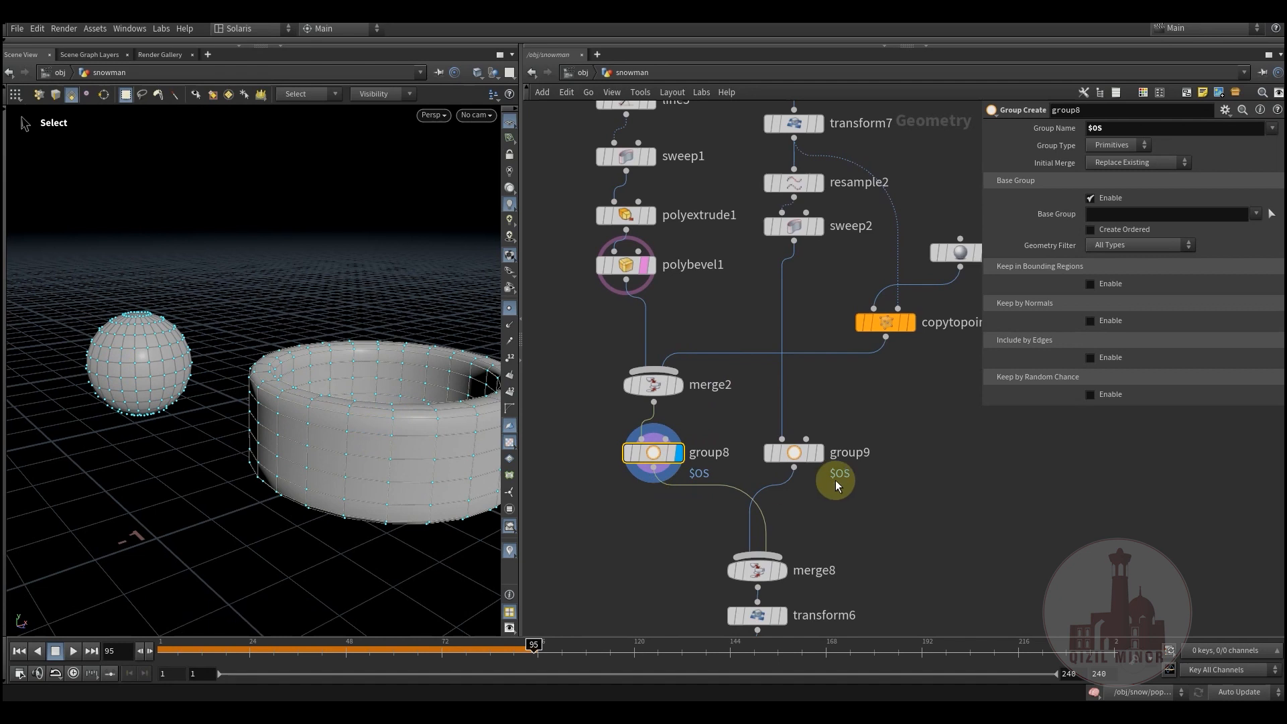
{"action": "left_click", "coordinate": [818, 454]}
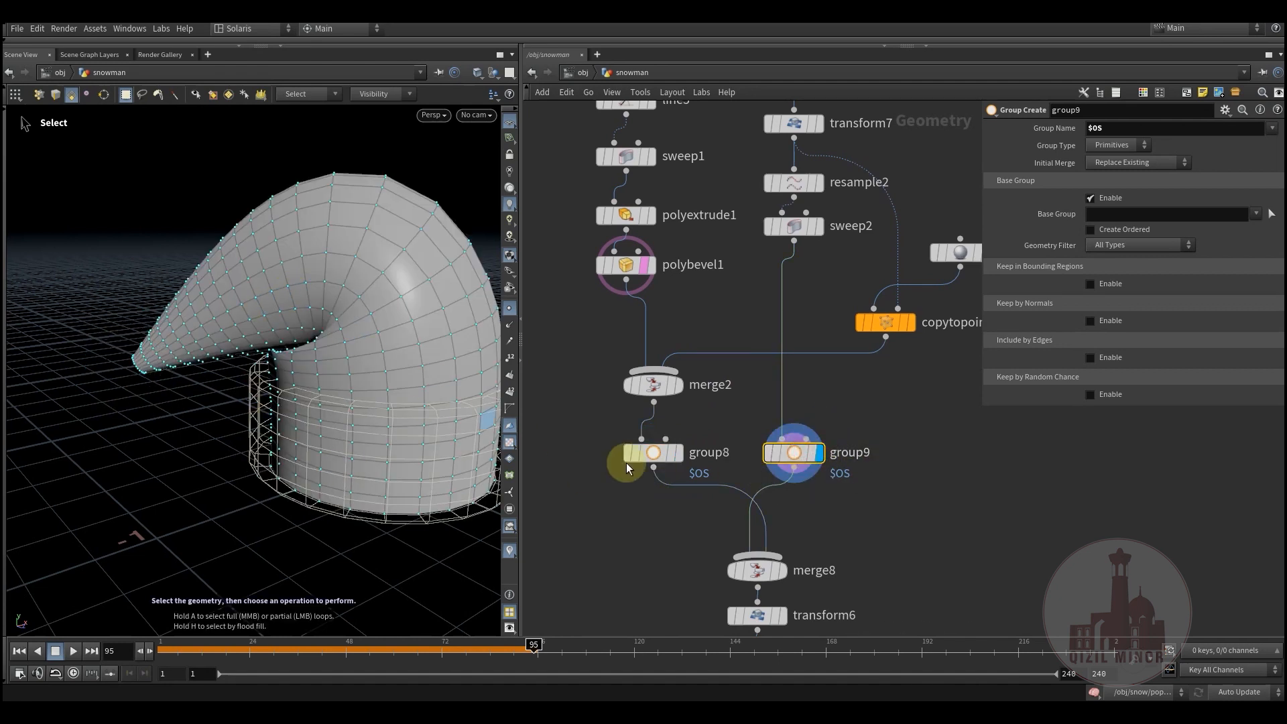
{"action": "left_click", "coordinate": [675, 454]}
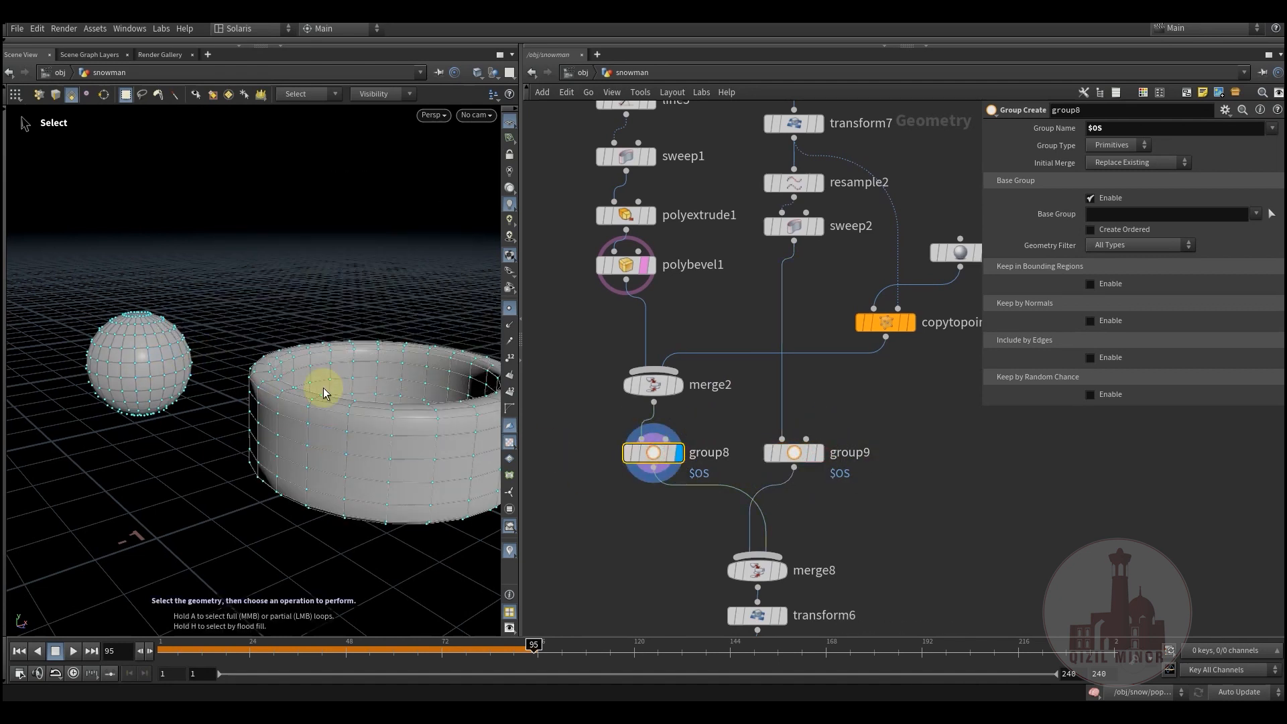
Display transform6 and examine the translate and rotate values that tilt the complete hat.
{"action": "scroll", "coordinate": [896, 532], "scroll_direction": "down", "scroll_amount": 5}
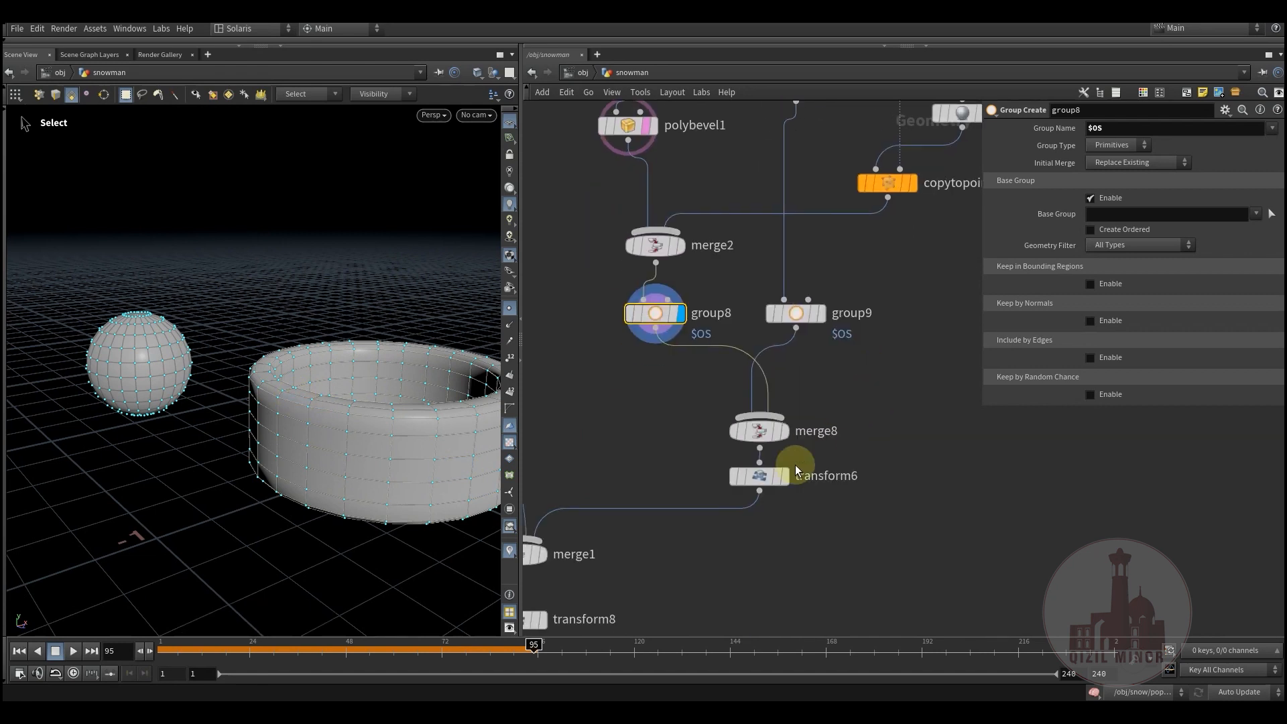
{"action": "left_click", "coordinate": [788, 496]}
{"action": "left_click", "coordinate": [759, 476]}
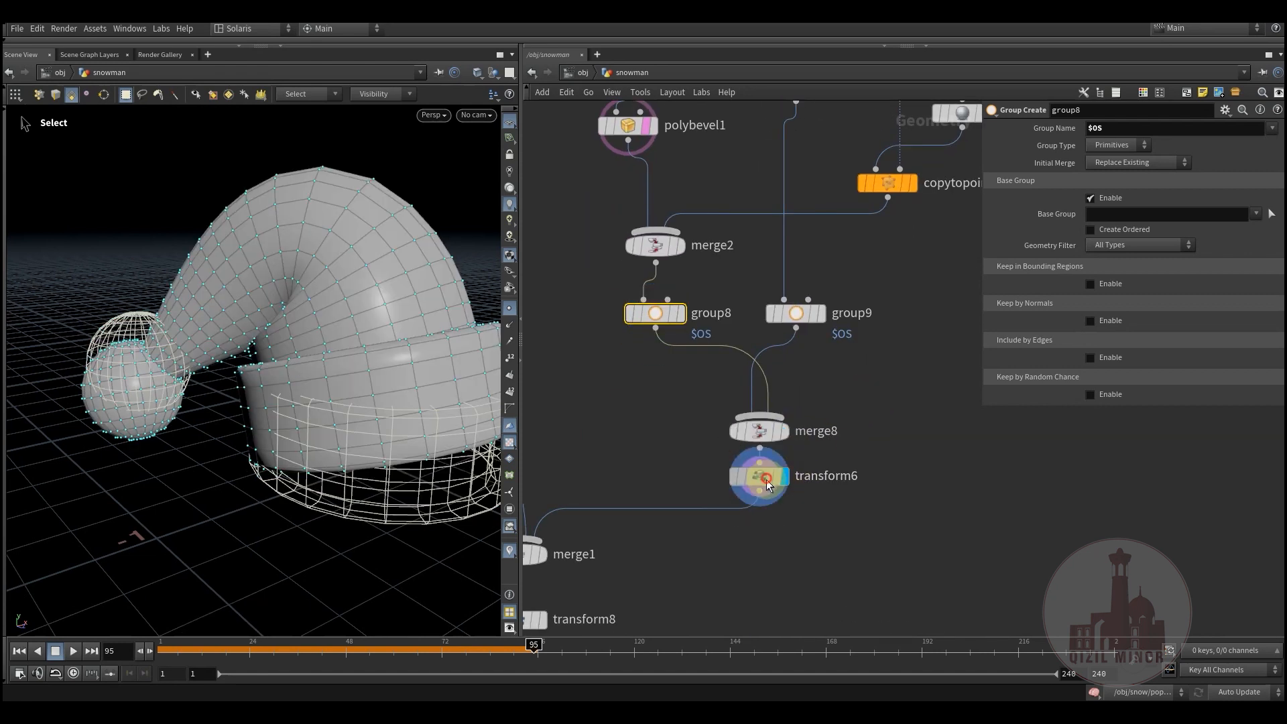
{"action": "key", "text": "Escape"}
{"action": "left_click_drag", "start_coordinate": [326, 431], "coordinate": [245, 333]}
{"action": "key", "text": "s"}
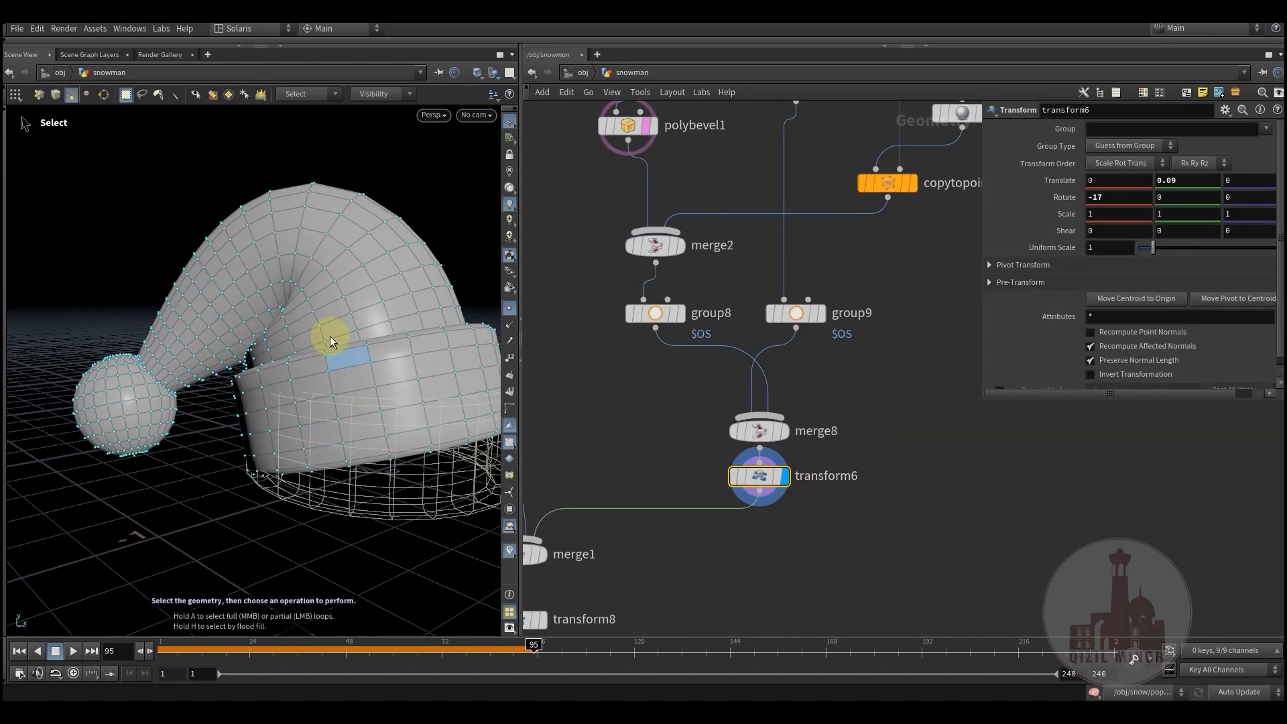
Display copytopoints4 and examine the stacked spheres that form the snowman's body.
{"action": "scroll", "coordinate": [755, 382], "scroll_direction": "down", "scroll_amount": 4}
{"action": "middle_click_drag", "start_coordinate": [590, 440], "coordinate": [681, 321]}
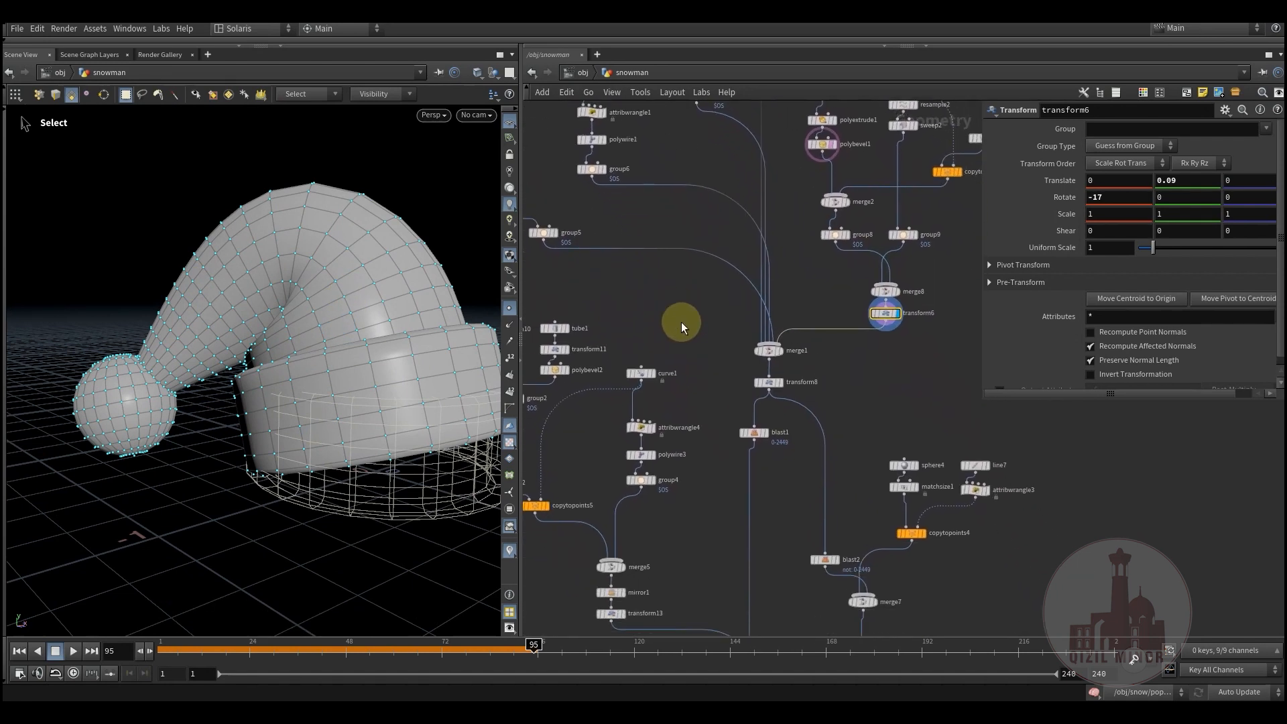
{"action": "middle_click_drag", "start_coordinate": [700, 375], "coordinate": [554, 230]}
{"action": "scroll", "coordinate": [784, 376], "scroll_direction": "up", "scroll_amount": 5}
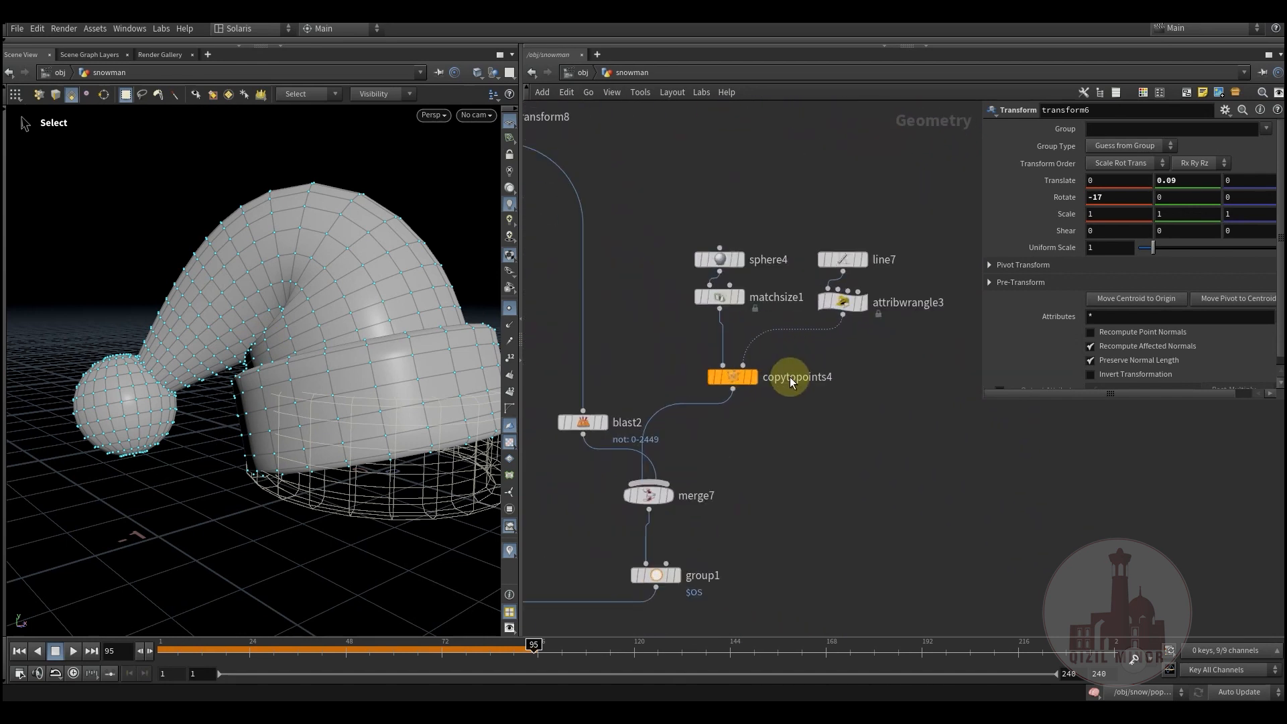
{"action": "left_click", "coordinate": [752, 381]}
{"action": "left_click", "coordinate": [721, 375]}
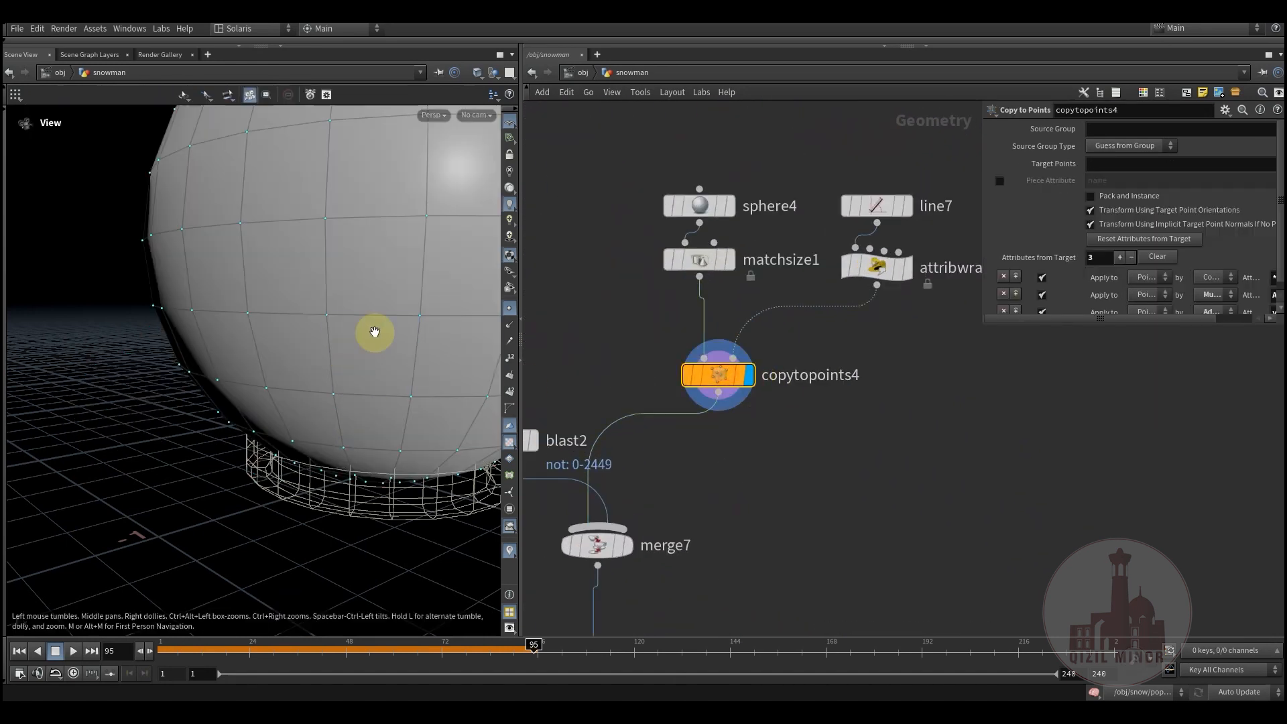
{"action": "scroll", "coordinate": [370, 332], "scroll_direction": "down", "scroll_amount": 7}
{"action": "scroll", "coordinate": [336, 375], "scroll_direction": "up", "scroll_amount": 4}
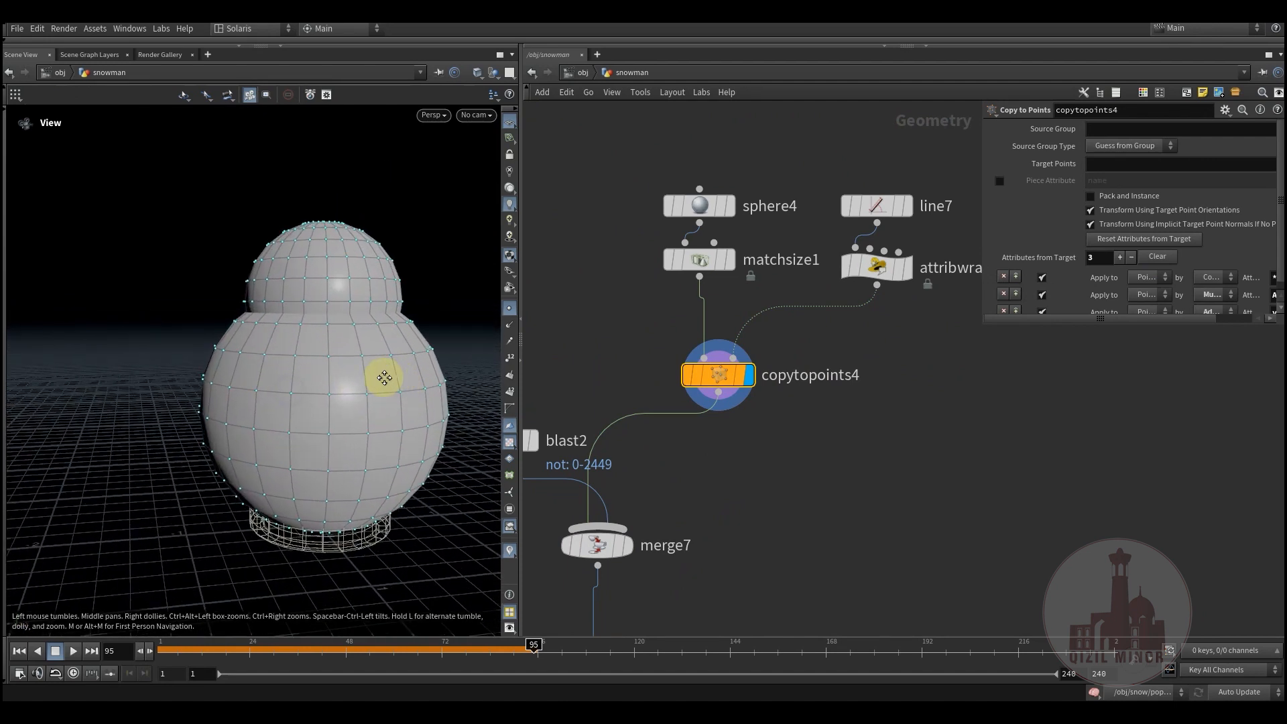
{"action": "key", "text": "s"}
{"action": "left_click", "coordinate": [352, 389]}
Examine line7 and attribwrangle3's pscale ramp code, and display copytopoints4 again to see their effect on the body spheres.
{"action": "middle_click_drag", "start_coordinate": [792, 404], "coordinate": [737, 489]}
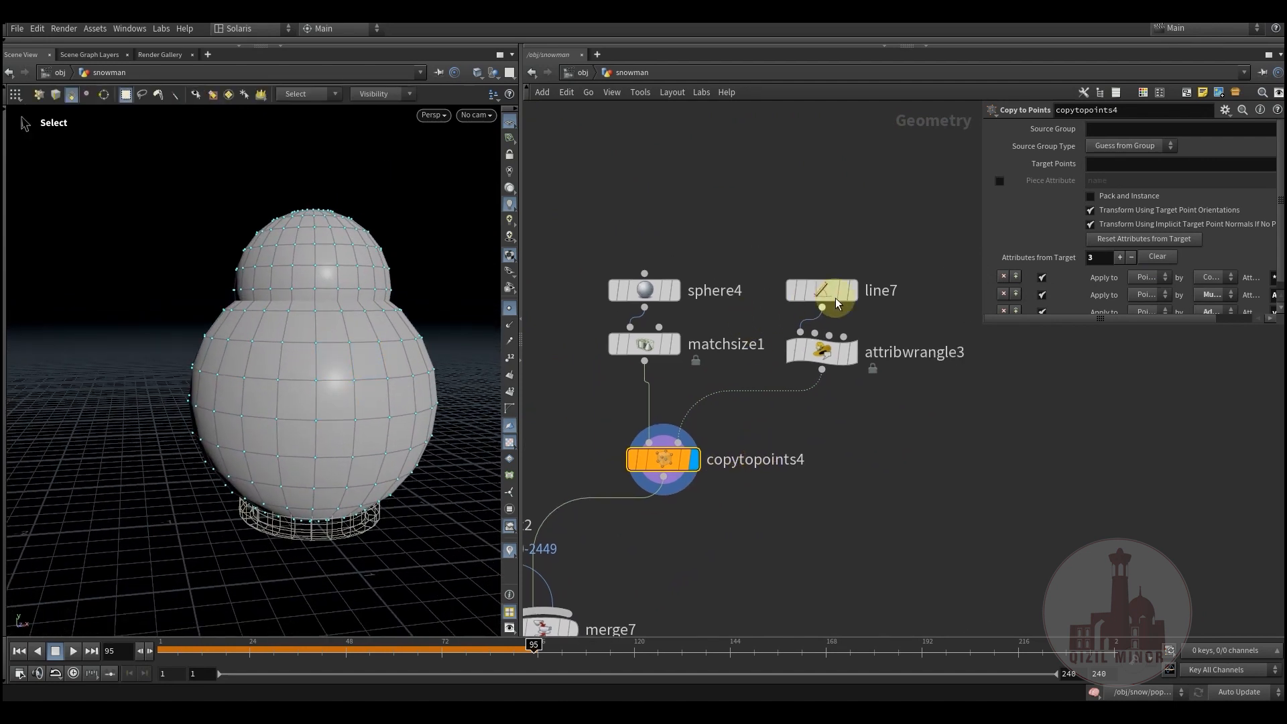
{"action": "left_click", "coordinate": [858, 300]}
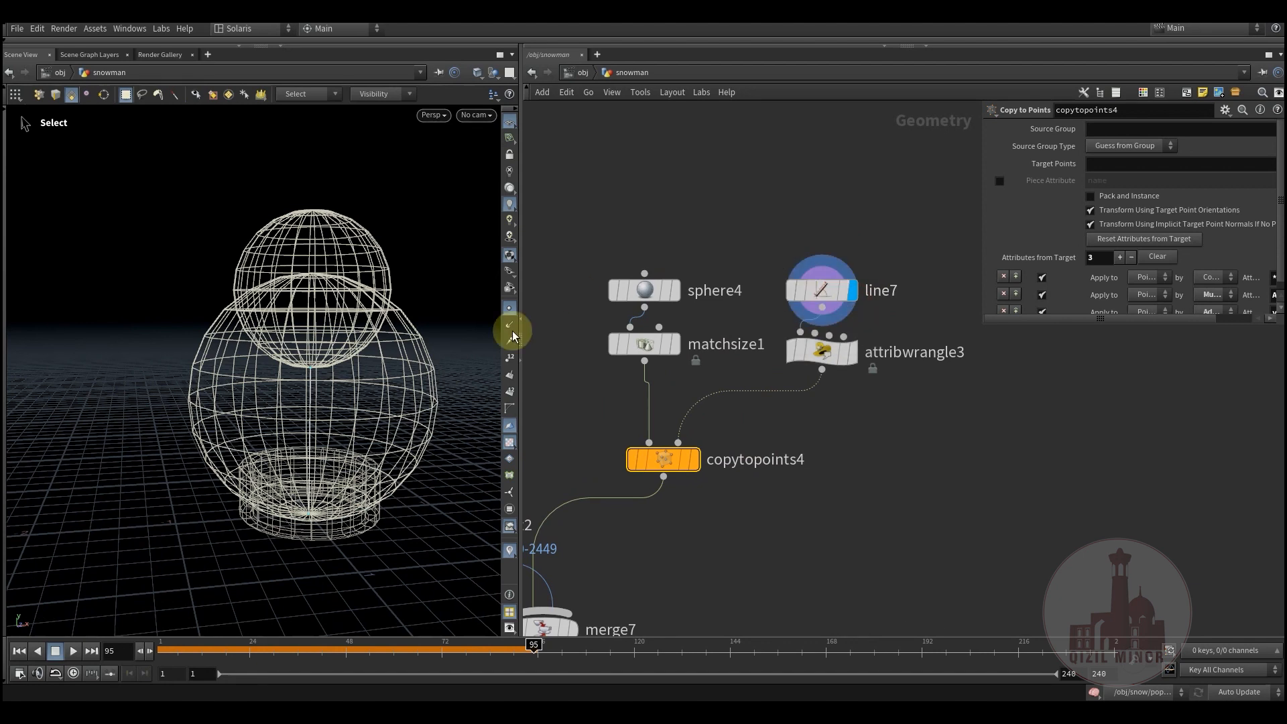
{"action": "left_click", "coordinate": [819, 289]}
{"action": "left_click", "coordinate": [855, 356]}
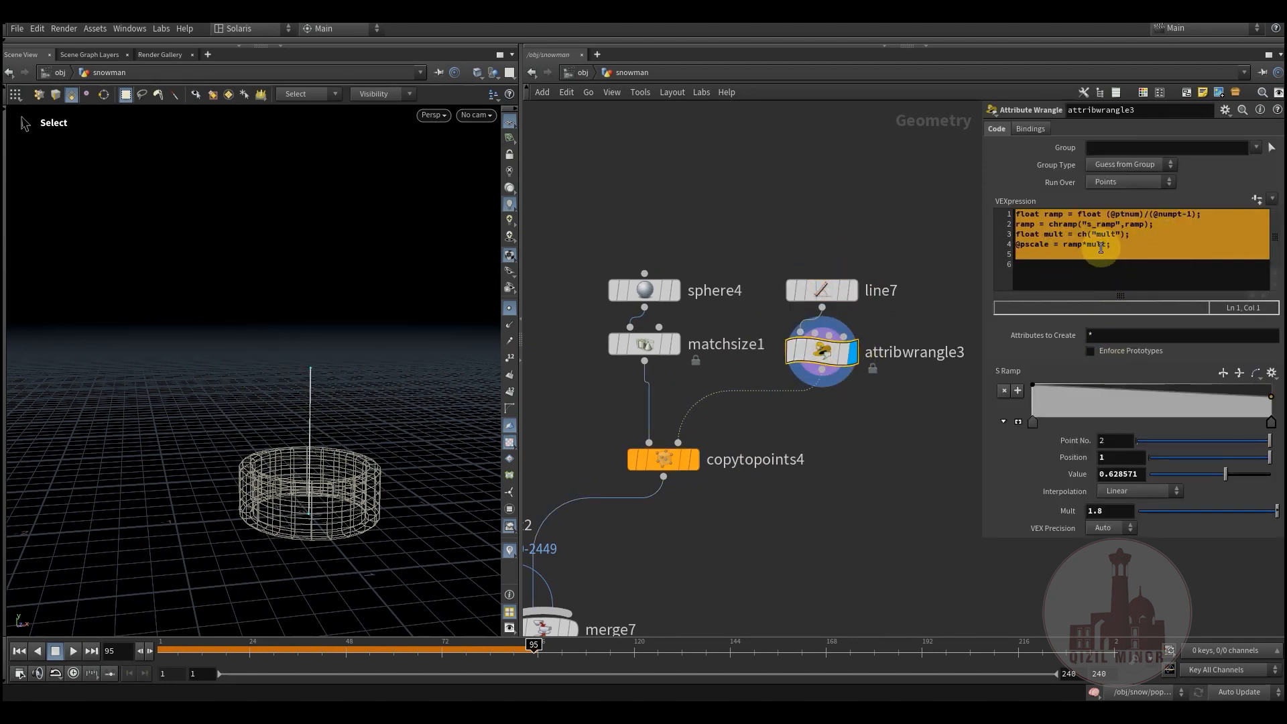
{"action": "left_click", "coordinate": [696, 461]}
{"action": "left_click", "coordinate": [666, 460]}
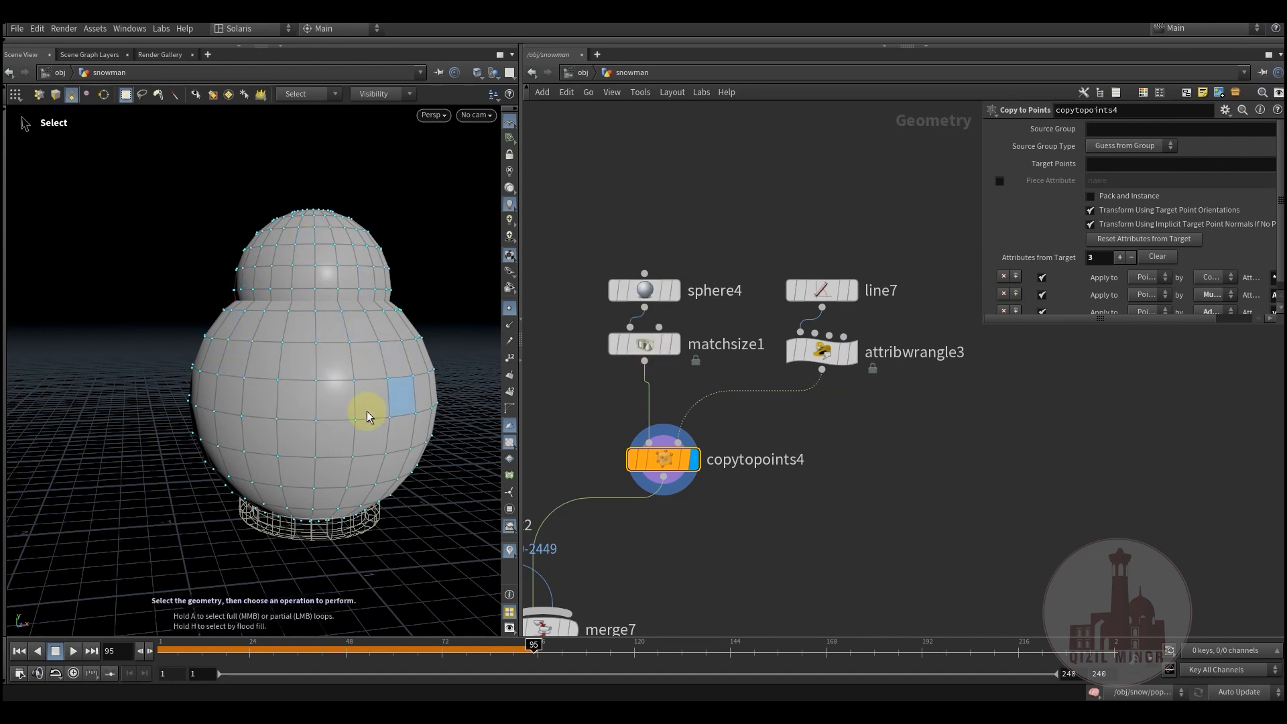
Display blast2 and examine how only the head's primitives are kept.
{"action": "middle_click_drag", "start_coordinate": [664, 543], "coordinate": [811, 470]}
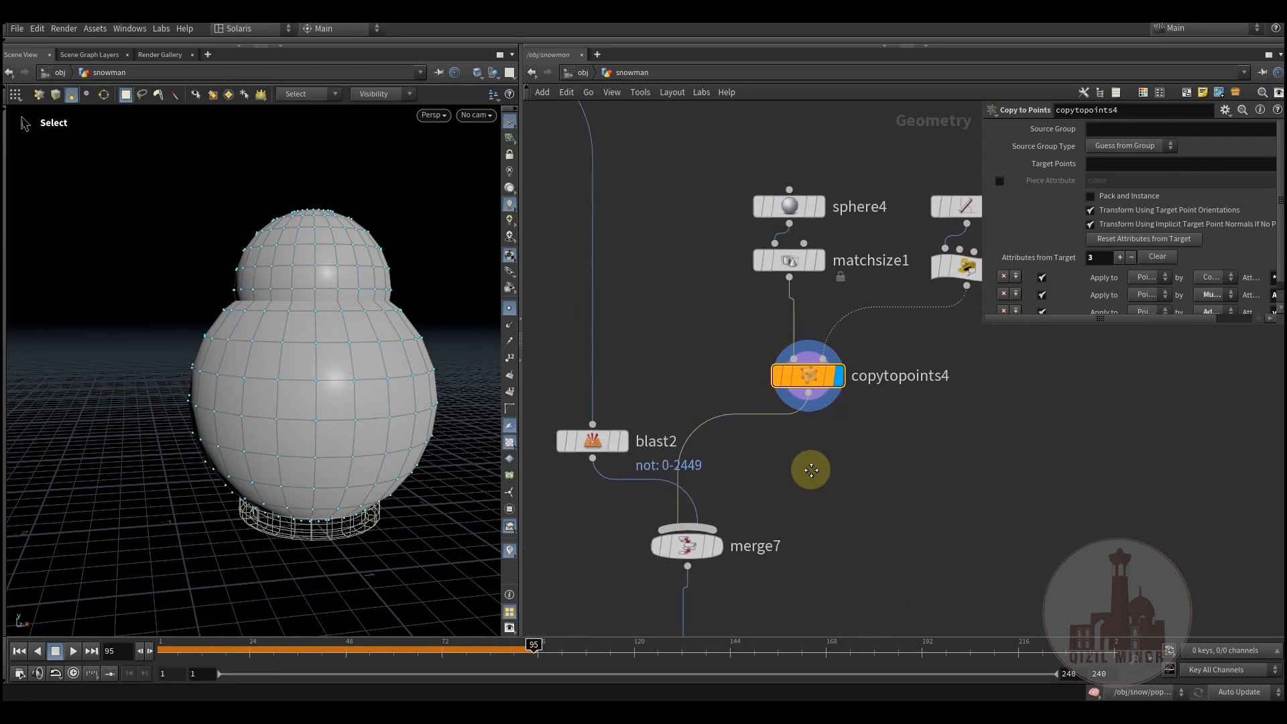
{"action": "scroll", "coordinate": [777, 488], "scroll_direction": "down", "scroll_amount": 2}
{"action": "scroll", "coordinate": [724, 442], "scroll_direction": "up", "scroll_amount": 3}
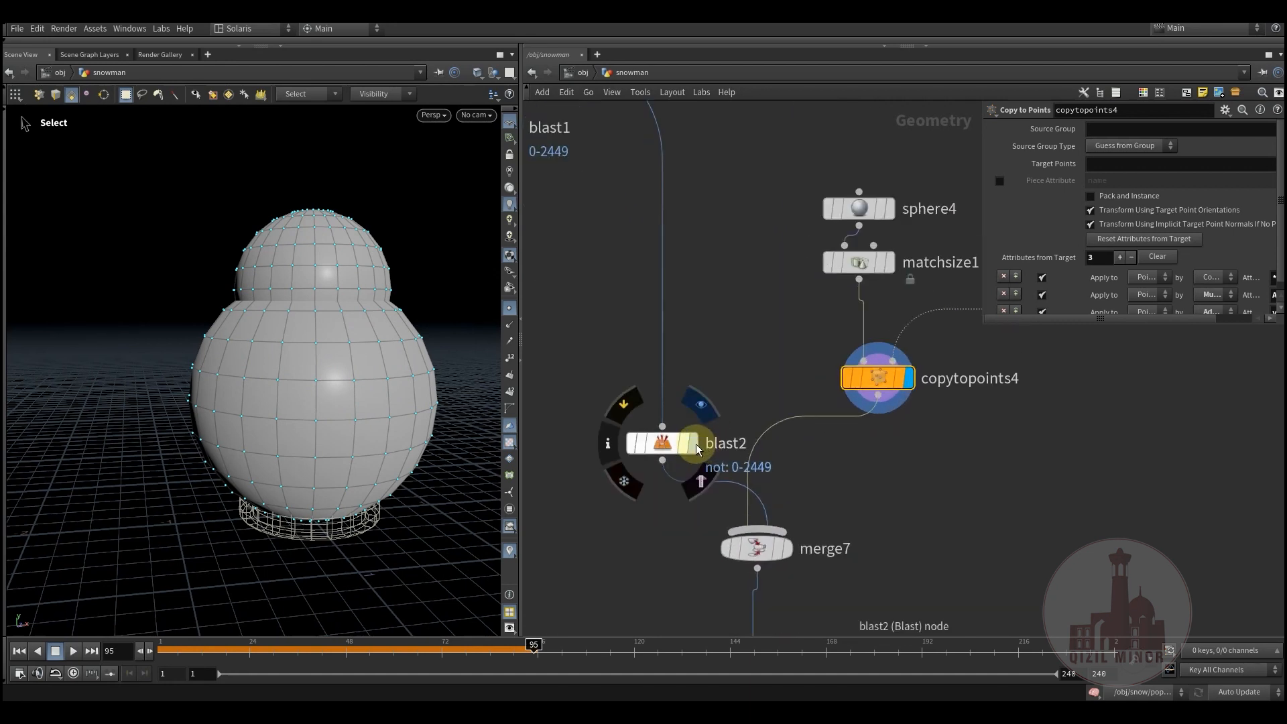
{"action": "left_click", "coordinate": [692, 443]}
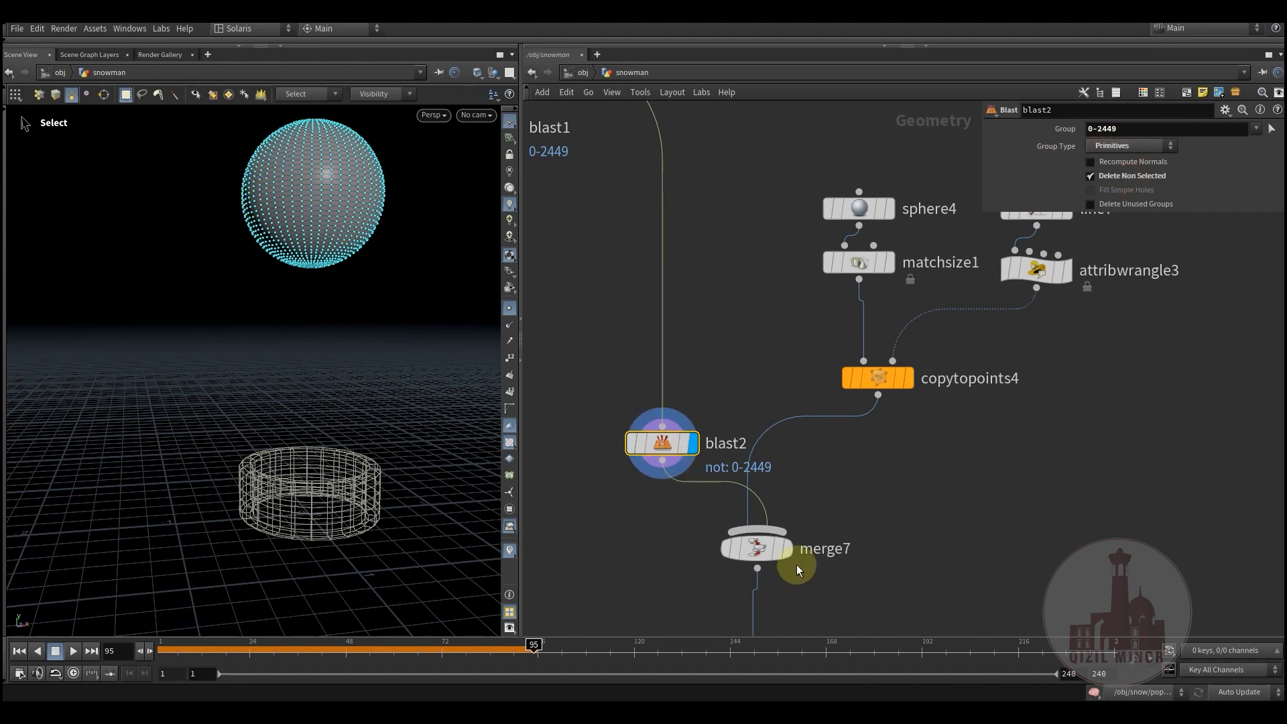
Display merge7 and group1 in turn to examine the head joined with the body and its primitive group.
{"action": "left_click", "coordinate": [788, 549]}
{"action": "middle_click_drag", "start_coordinate": [883, 530], "coordinate": [848, 506]}
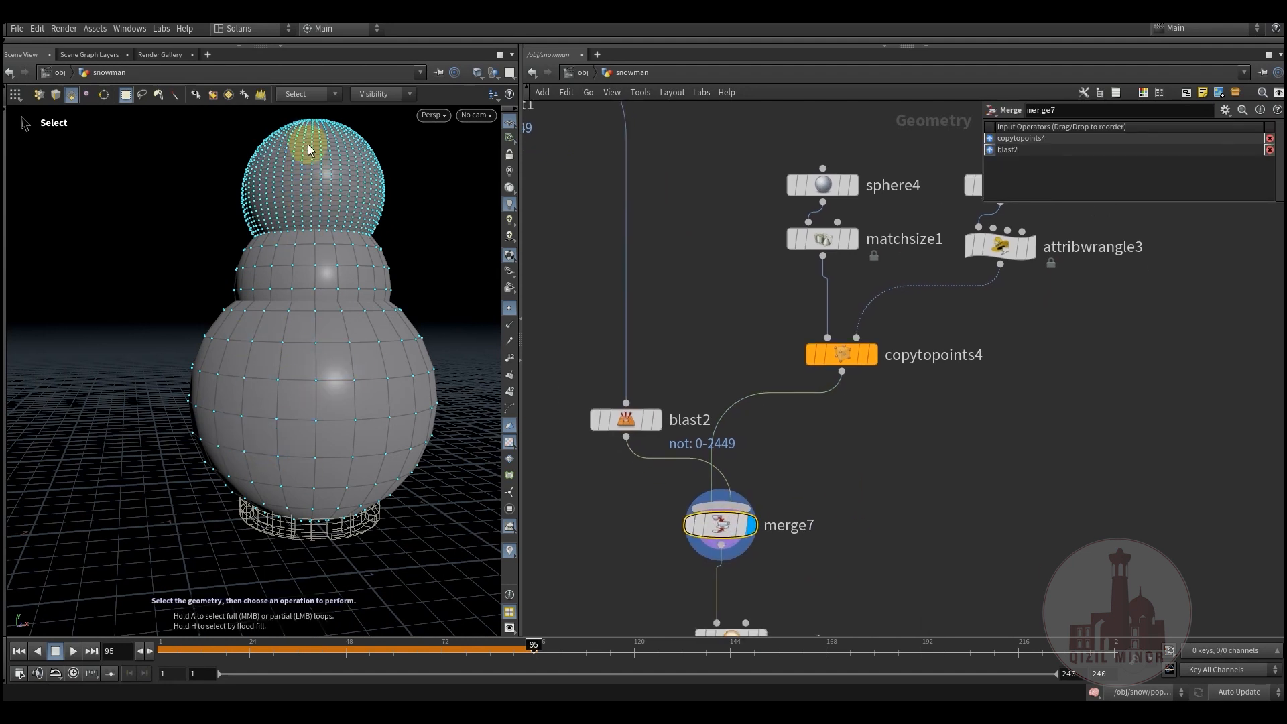
{"action": "middle_click_drag", "start_coordinate": [852, 536], "coordinate": [814, 393]}
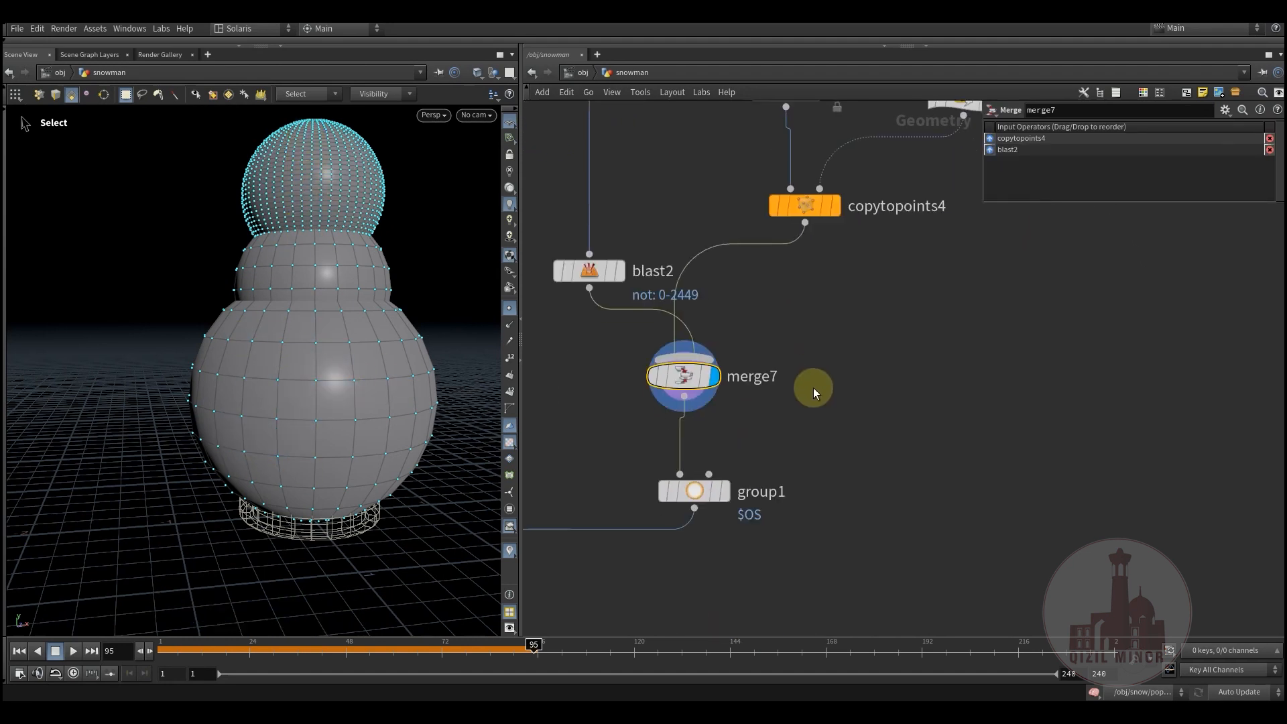
{"action": "left_click", "coordinate": [724, 494]}
{"action": "middle_click_drag", "start_coordinate": [755, 440], "coordinate": [712, 448]}
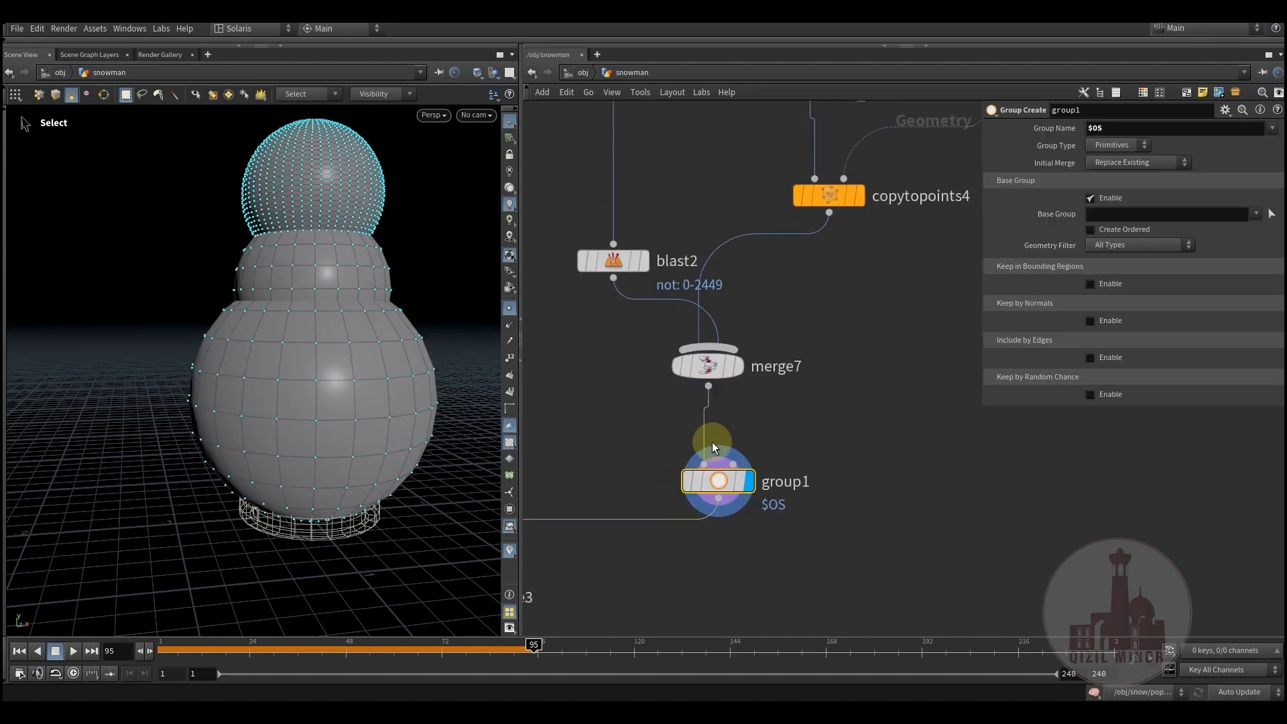
Display blast1 below transform8 and examine the hat and face parts left after deleting the head's primitives.
{"action": "middle_click_drag", "start_coordinate": [813, 425], "coordinate": [882, 529]}
{"action": "scroll", "coordinate": [883, 529], "scroll_direction": "down", "scroll_amount": 5}
{"action": "middle_click_drag", "start_coordinate": [726, 471], "coordinate": [758, 531]}
{"action": "middle_click_drag", "start_coordinate": [756, 444], "coordinate": [794, 495]}
{"action": "scroll", "coordinate": [758, 427], "scroll_direction": "up", "scroll_amount": 4}
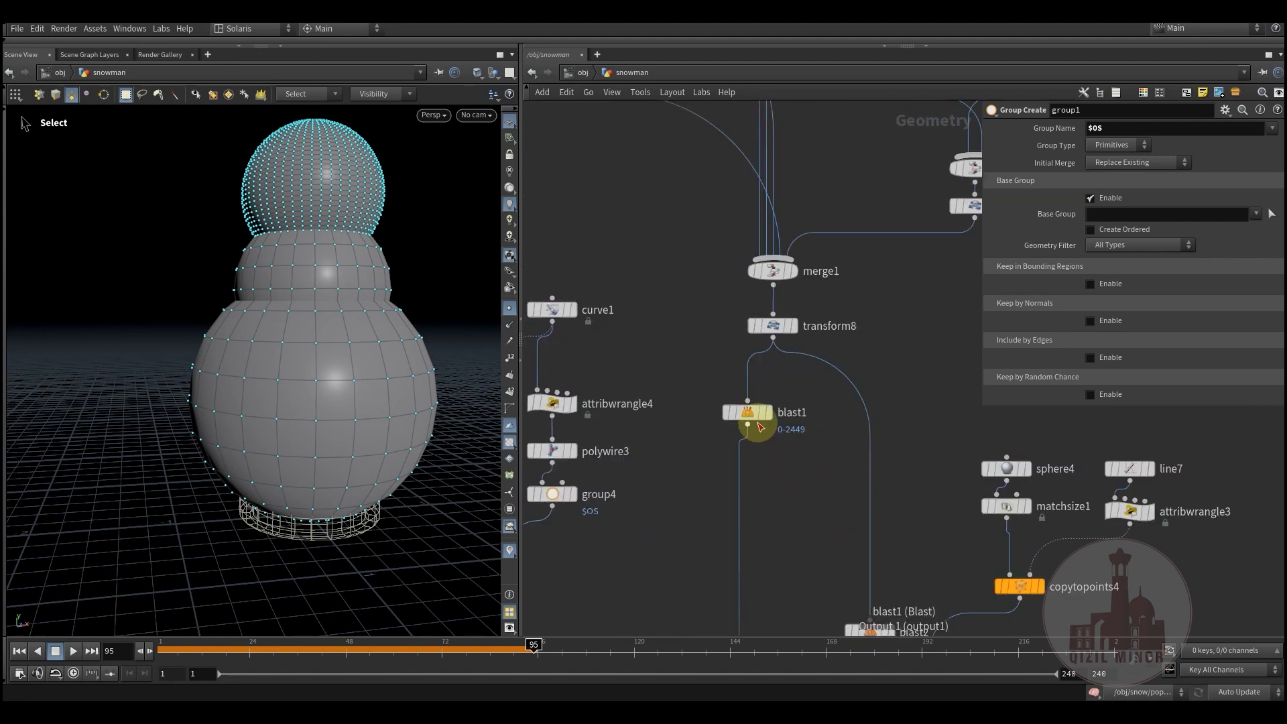
{"action": "left_click", "coordinate": [773, 389]}
{"action": "left_click", "coordinate": [748, 414]}
{"action": "middle_click_drag", "start_coordinate": [704, 484], "coordinate": [724, 531]}
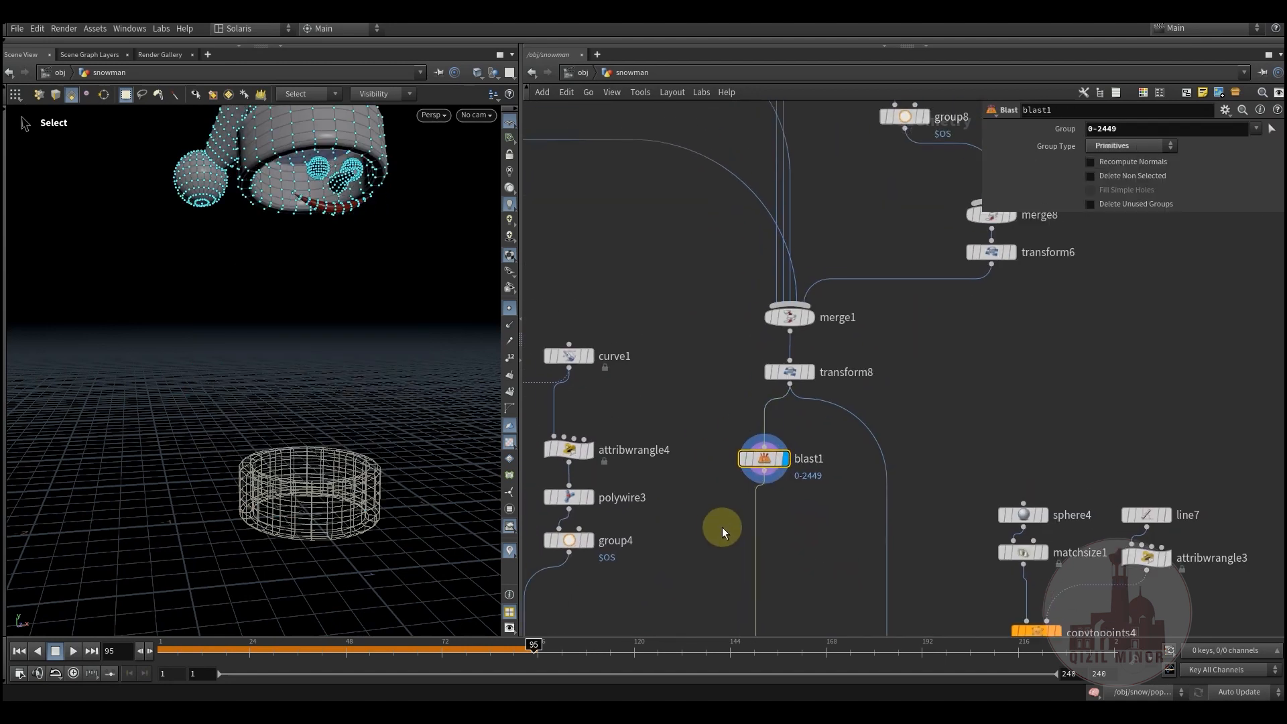
Move blast2 up beside blast1 below transform8, and examine the hat and face parts that blast1 outputs.
{"action": "left_click_drag", "start_coordinate": [277, 260], "coordinate": [355, 270]}
{"action": "key", "text": "s"}
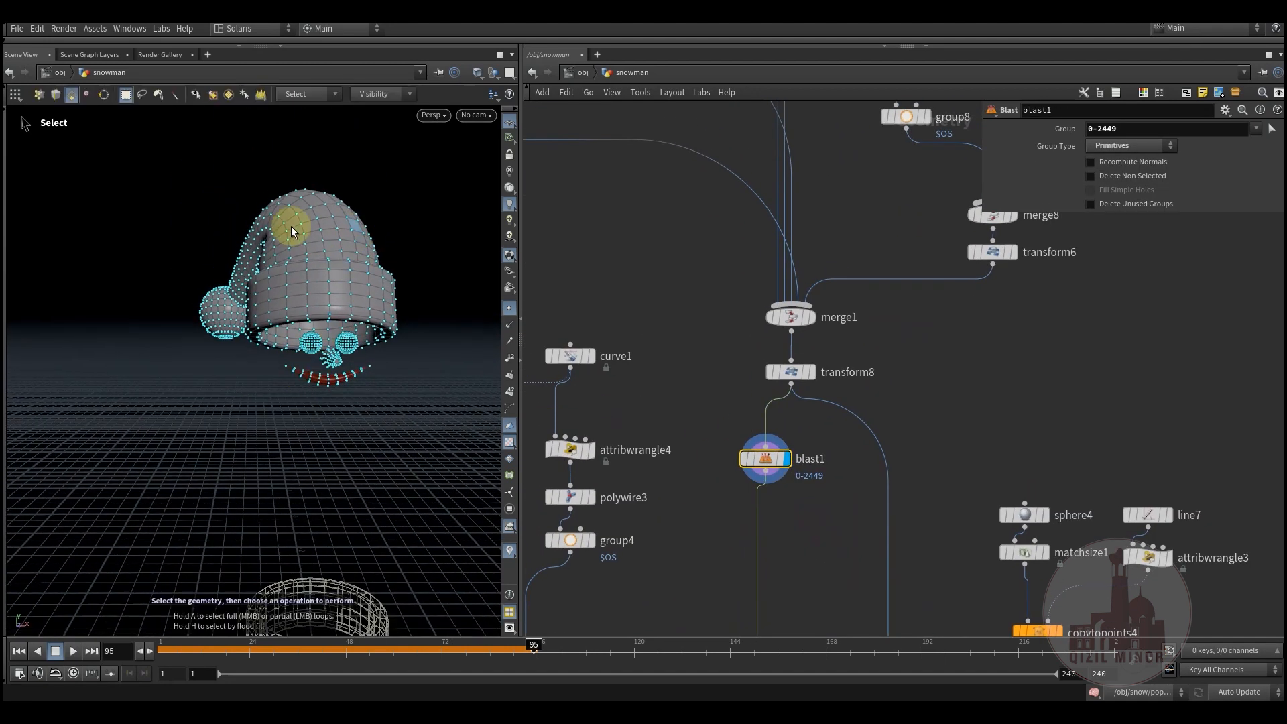
{"action": "middle_click_drag", "start_coordinate": [775, 470], "coordinate": [716, 374]}
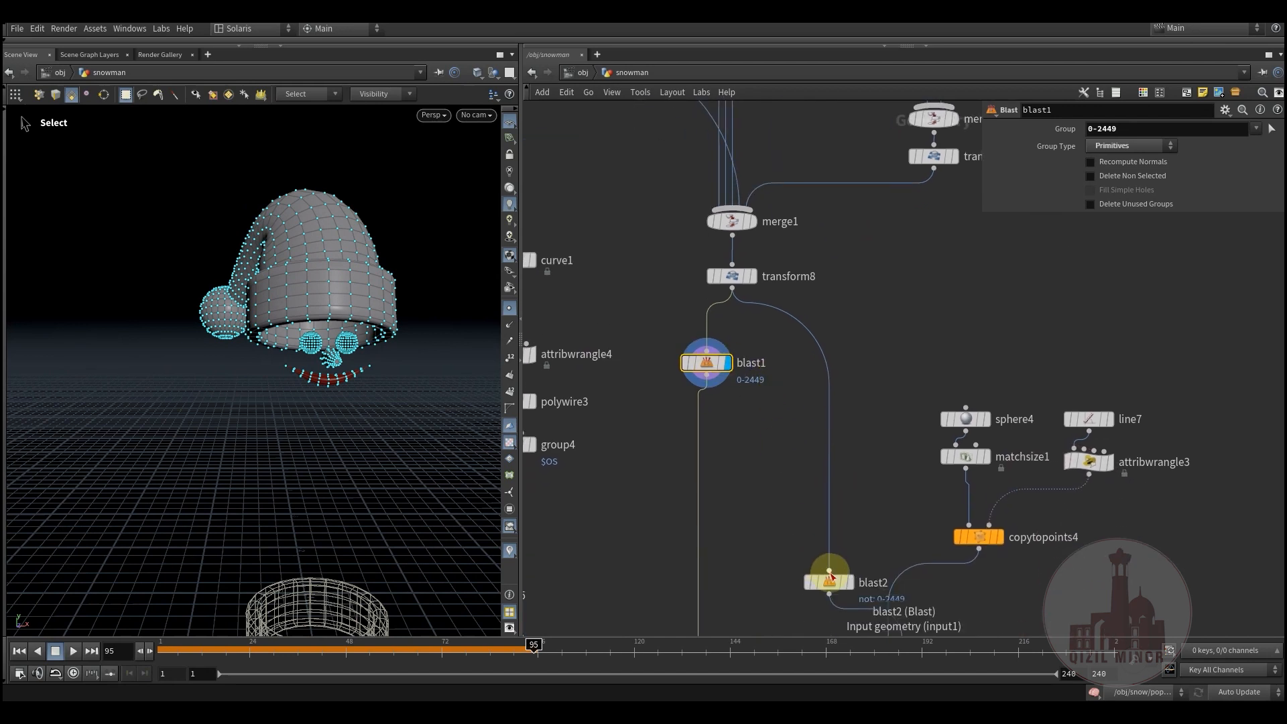
{"action": "left_click_drag", "start_coordinate": [832, 575], "coordinate": [818, 365]}
{"action": "left_click", "coordinate": [711, 365]}
{"action": "left_click_drag", "start_coordinate": [711, 366], "coordinate": [711, 373]}
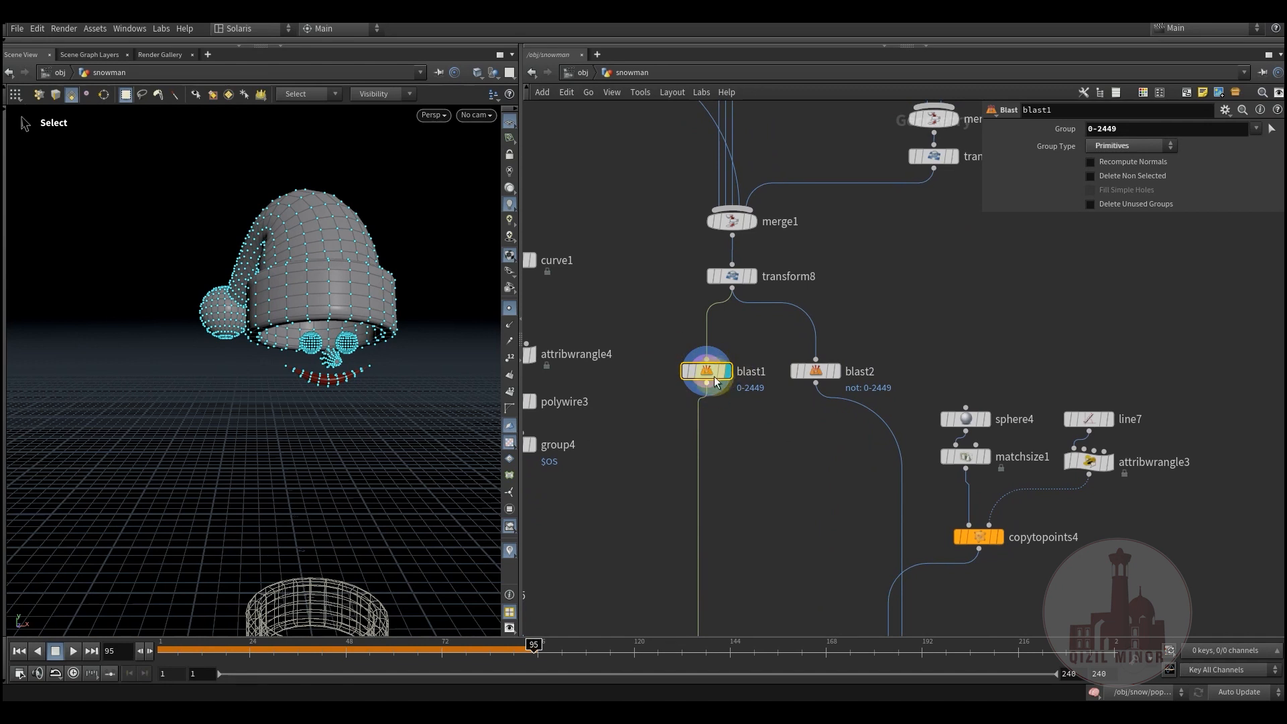
{"action": "left_click", "coordinate": [248, 216]}
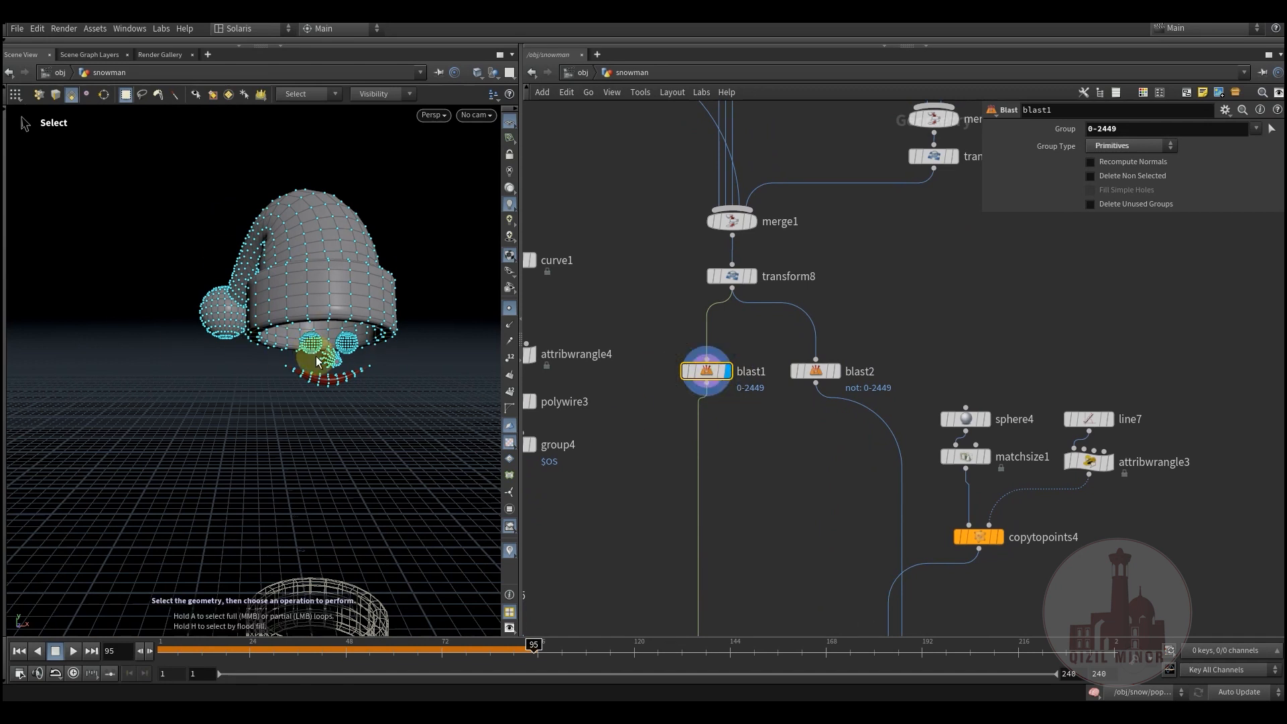
Display and select transform13 to examine the snowman's two arms with mittens.
{"action": "middle_click_drag", "start_coordinate": [686, 515], "coordinate": [883, 515]}
{"action": "scroll", "coordinate": [932, 439], "scroll_direction": "down", "scroll_amount": 2}
{"action": "middle_click_drag", "start_coordinate": [934, 435], "coordinate": [935, 332]}
{"action": "left_click", "coordinate": [856, 468]}
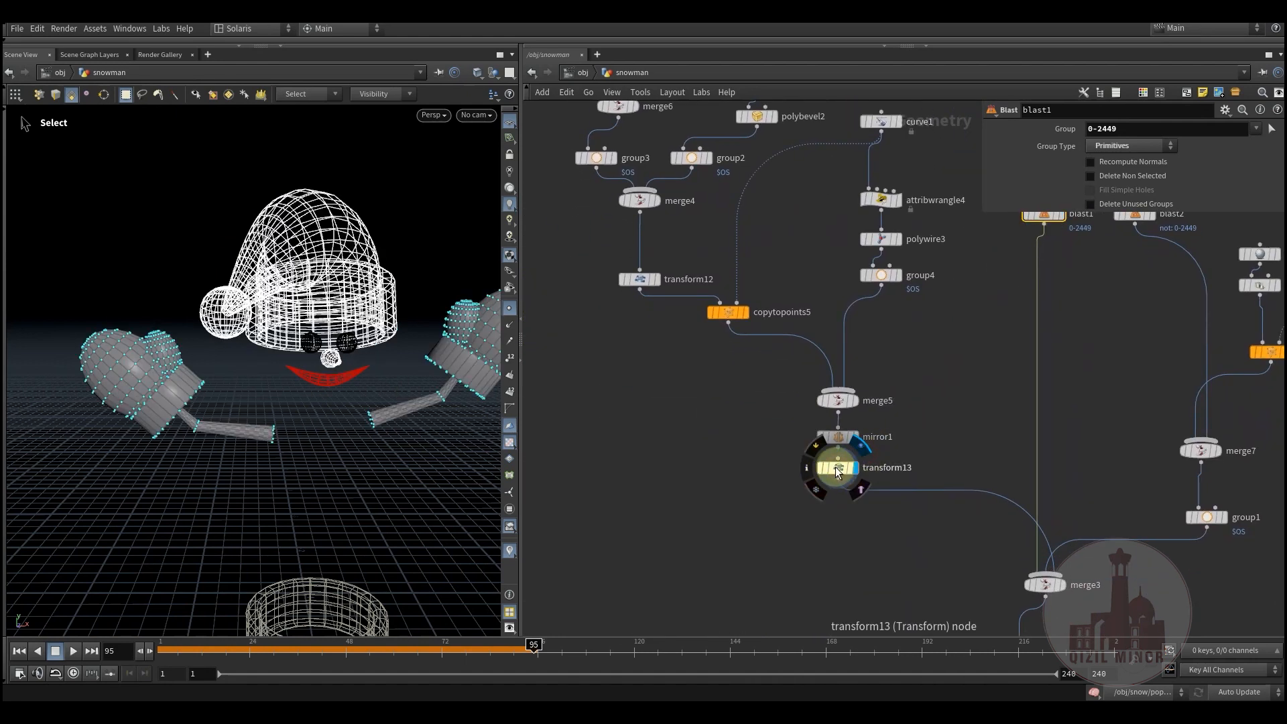
{"action": "left_click", "coordinate": [836, 470]}
Display sphere5 at the start of the mitten branch and frame it in the viewport to examine the base sphere.
{"action": "middle_click_drag", "start_coordinate": [610, 320], "coordinate": [704, 567]}
{"action": "scroll", "coordinate": [695, 418], "scroll_direction": "up", "scroll_amount": 2}
{"action": "scroll", "coordinate": [709, 338], "scroll_direction": "up", "scroll_amount": 2}
{"action": "middle_click_drag", "start_coordinate": [623, 174], "coordinate": [661, 289]}
{"action": "left_click_drag", "start_coordinate": [781, 458], "coordinate": [757, 458]}
{"action": "left_click", "coordinate": [751, 303]}
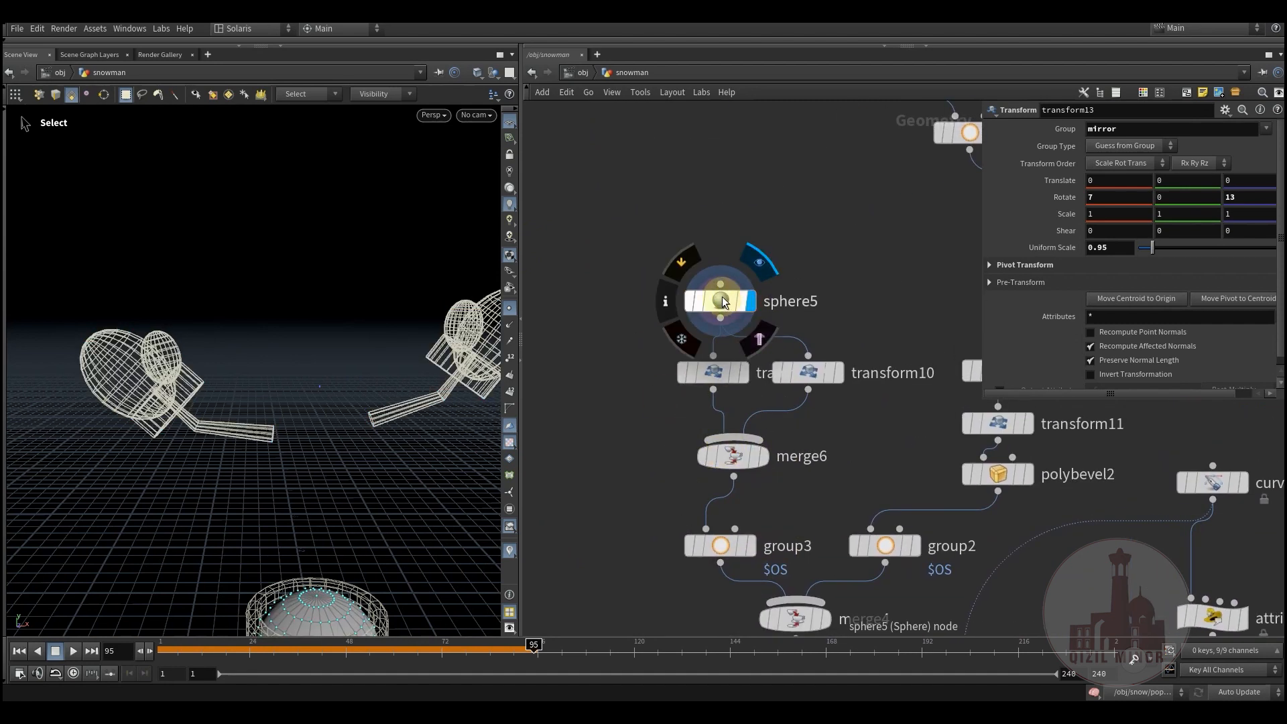
{"action": "key", "text": "Escape"}
{"action": "key", "text": "h"}
{"action": "key", "text": "s"}
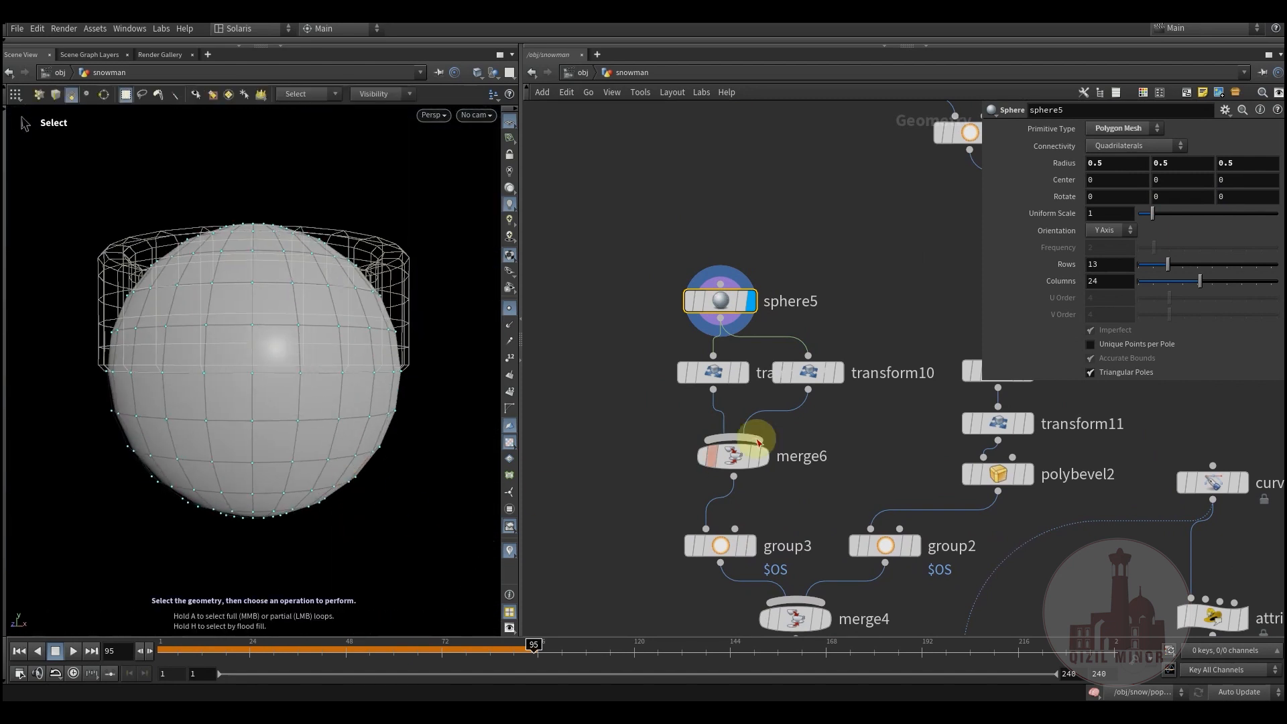
Display the two transforms below sphere5, merge6 and group3 in turn to examine how the mitten's palm and thumb are formed.
{"action": "left_click", "coordinate": [746, 377]}
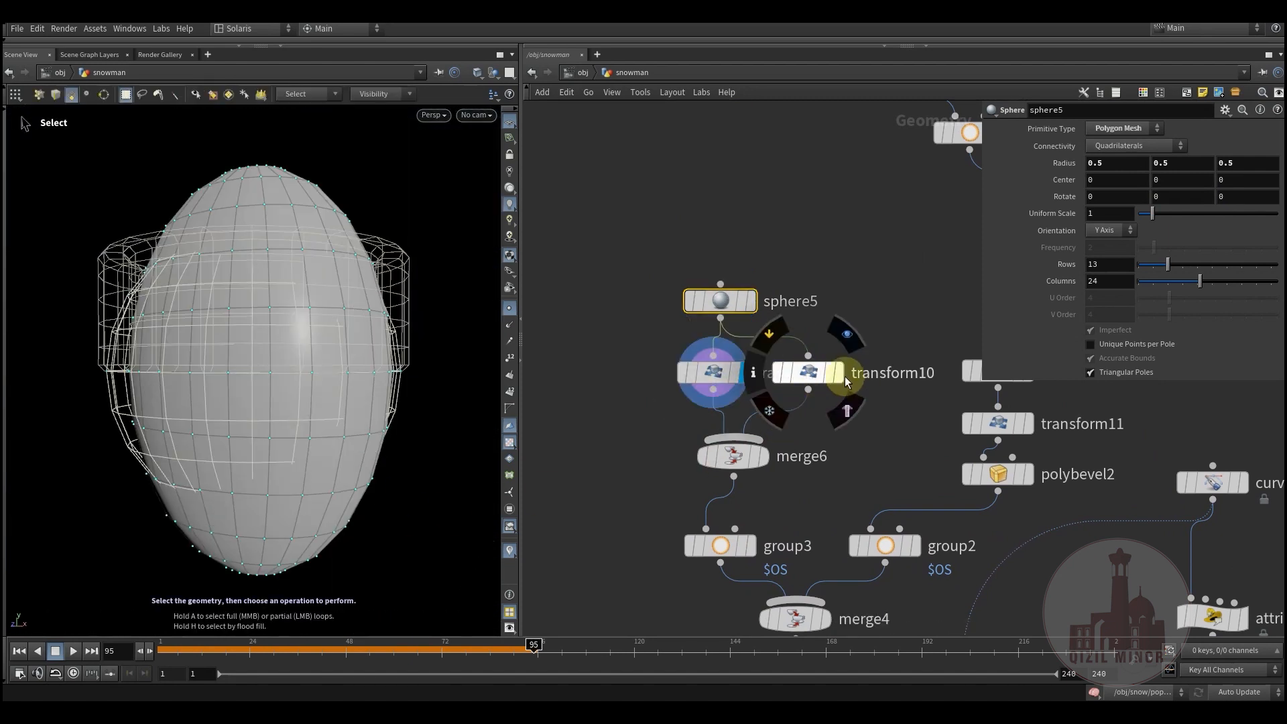
{"action": "left_click", "coordinate": [840, 377]}
{"action": "left_click", "coordinate": [804, 381]}
{"action": "left_click", "coordinate": [767, 456]}
{"action": "left_click", "coordinate": [735, 458]}
{"action": "left_click_drag", "start_coordinate": [330, 420], "coordinate": [403, 426], "text": "alt"}
{"action": "right_click_drag", "start_coordinate": [348, 425], "coordinate": [315, 440], "text": "alt"}
{"action": "middle_click_drag", "start_coordinate": [792, 499], "coordinate": [649, 433]}
{"action": "left_click", "coordinate": [766, 475]}
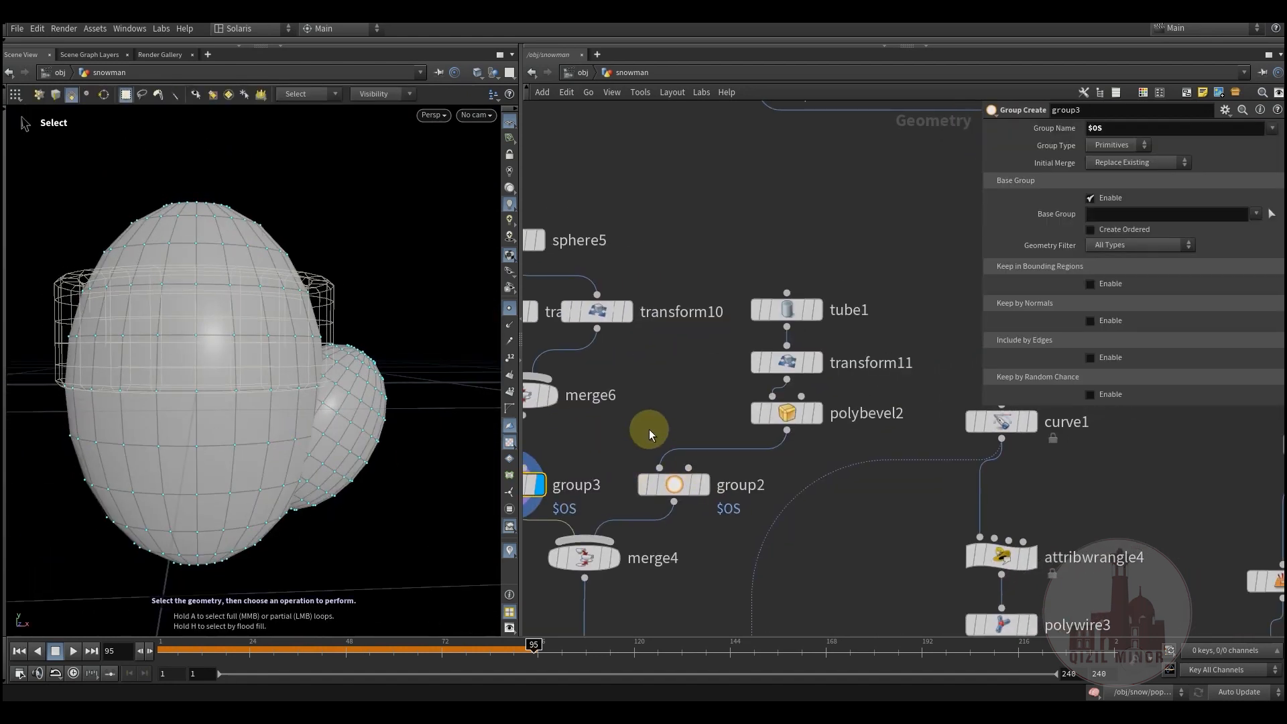
Display tube1, transform11, polybevel2 and merge4 in turn to examine how the cuff is made and joined to the mitten.
{"action": "left_click", "coordinate": [813, 309]}
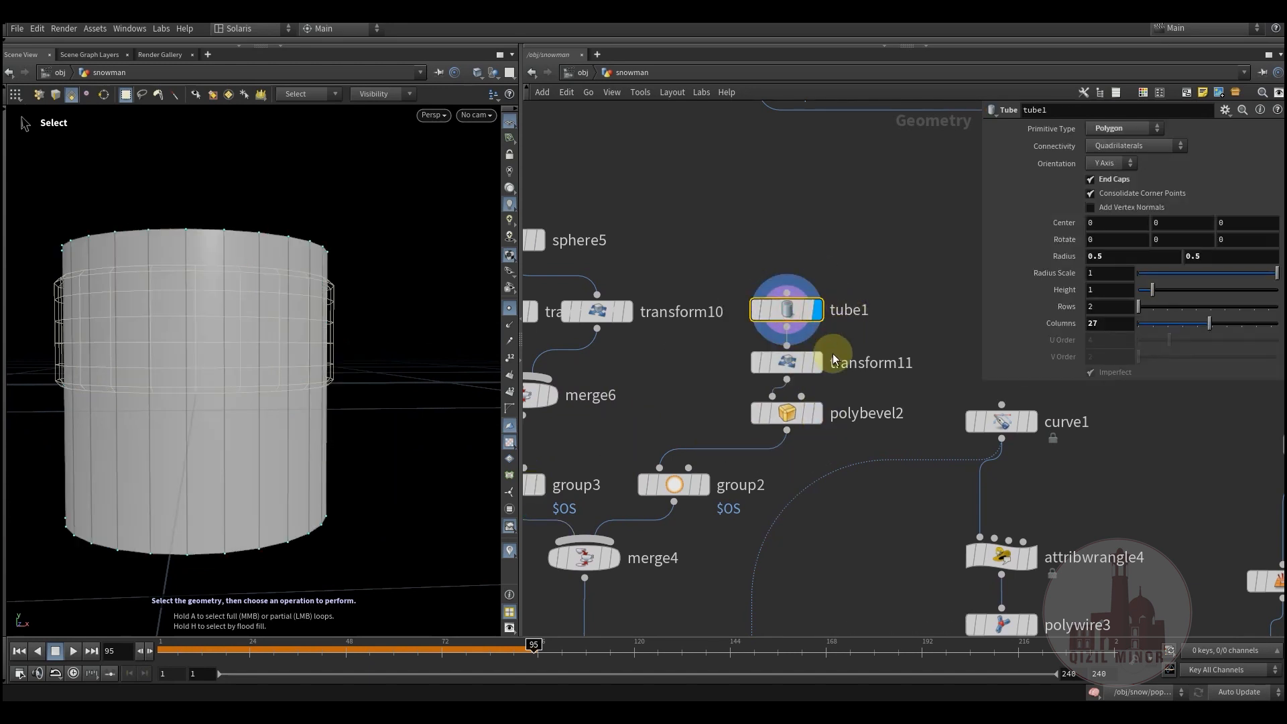
{"action": "left_click", "coordinate": [822, 373]}
{"action": "left_click_drag", "start_coordinate": [287, 494], "coordinate": [338, 432]}
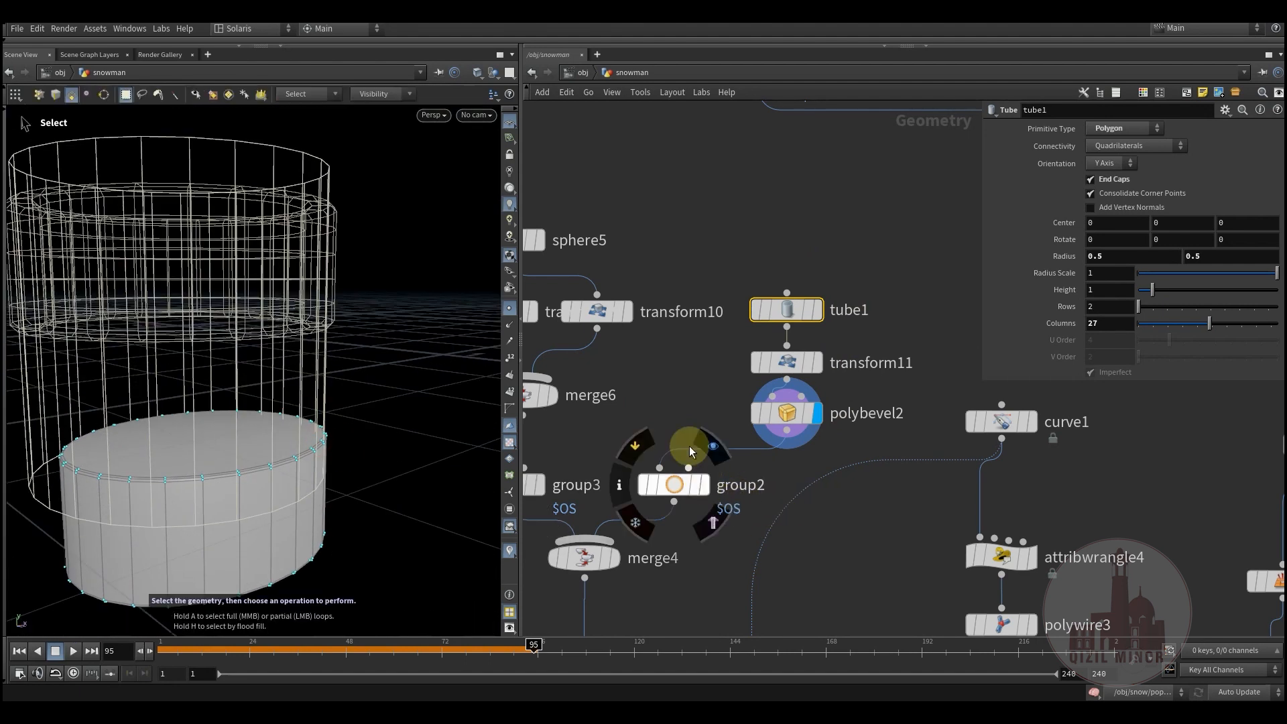
{"action": "middle_click_drag", "start_coordinate": [689, 445], "coordinate": [718, 339]}
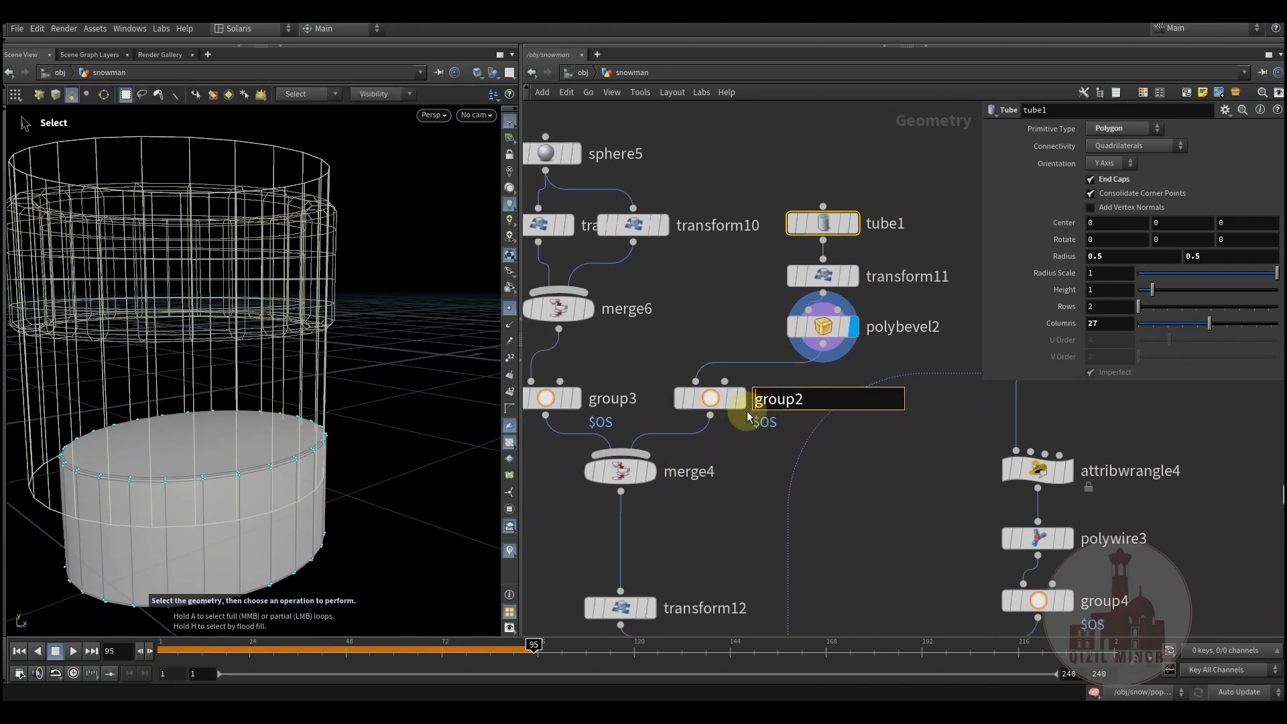
{"action": "left_click", "coordinate": [646, 466]}
{"action": "left_click", "coordinate": [642, 467]}
{"action": "left_click_drag", "start_coordinate": [330, 413], "coordinate": [284, 408], "text": "alt"}
Display transform12, move it closer below merge4, and examine the transformed mitten.
{"action": "scroll", "coordinate": [703, 563], "scroll_direction": "down", "scroll_amount": 2}
{"action": "middle_click_drag", "start_coordinate": [704, 572], "coordinate": [713, 383]}
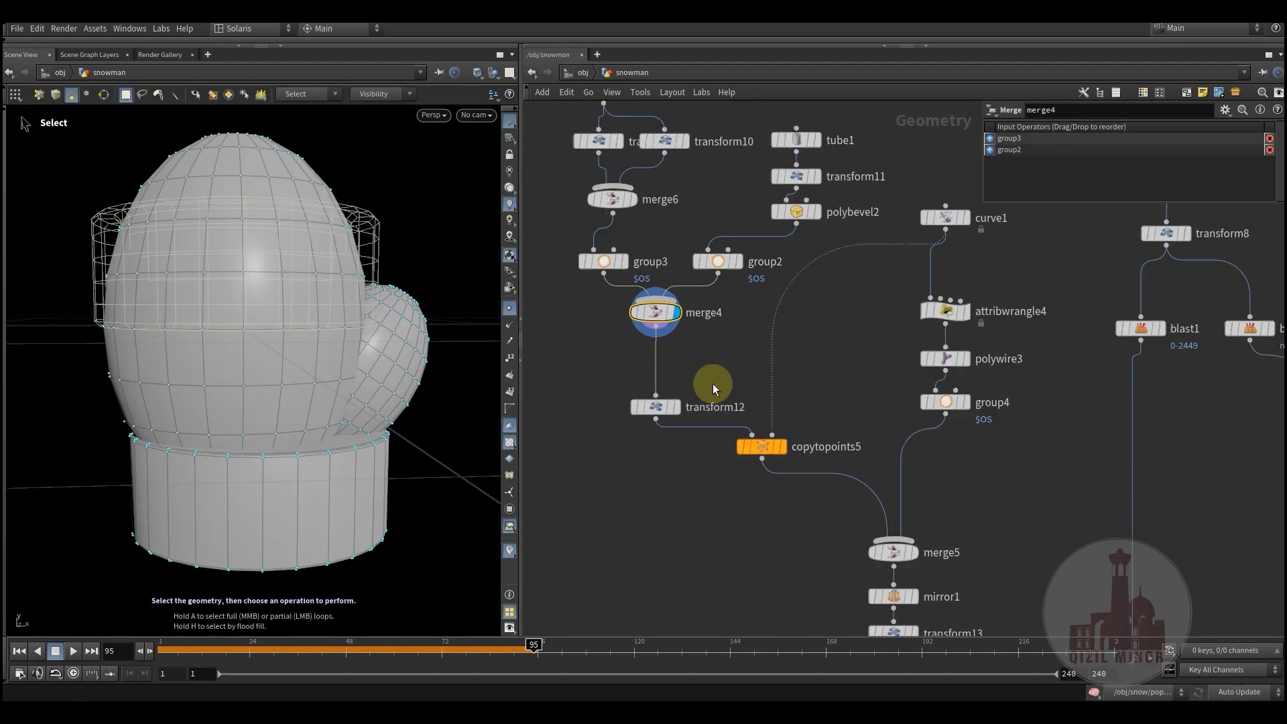
{"action": "left_click", "coordinate": [677, 410]}
{"action": "left_click_drag", "start_coordinate": [661, 407], "coordinate": [662, 364]}
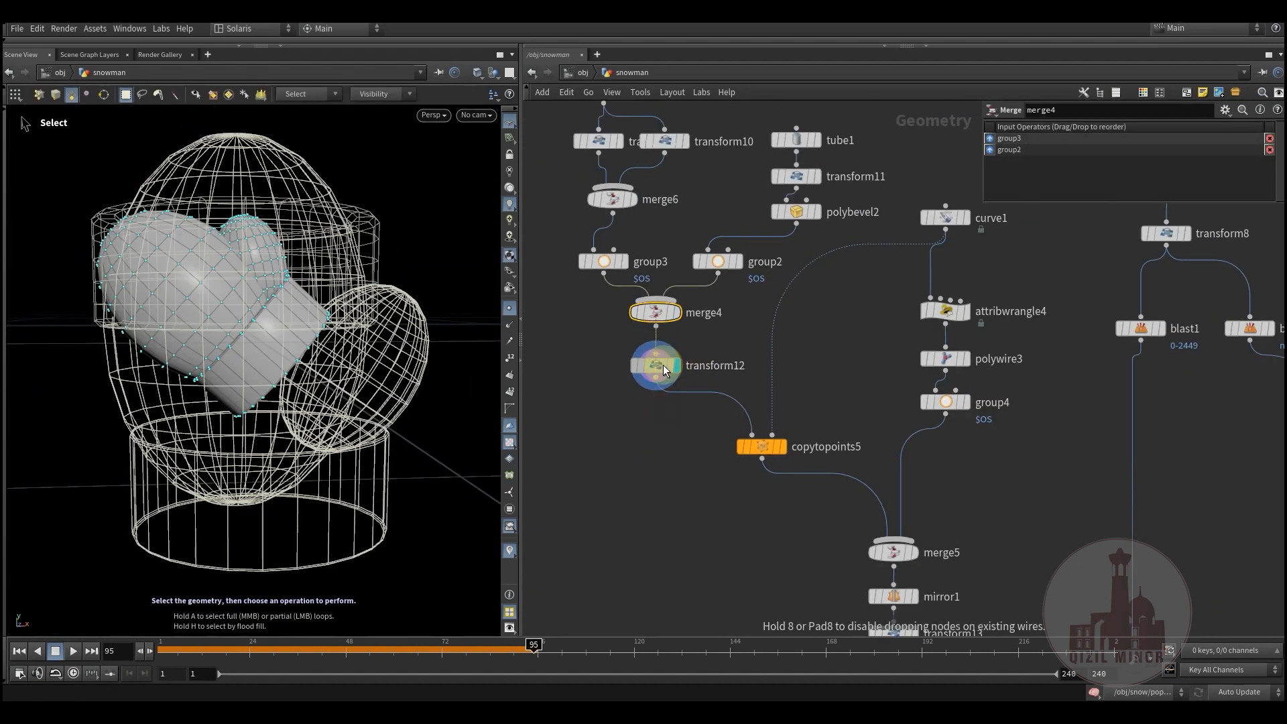
{"action": "left_click_drag", "start_coordinate": [310, 323], "coordinate": [289, 353], "text": "alt"}
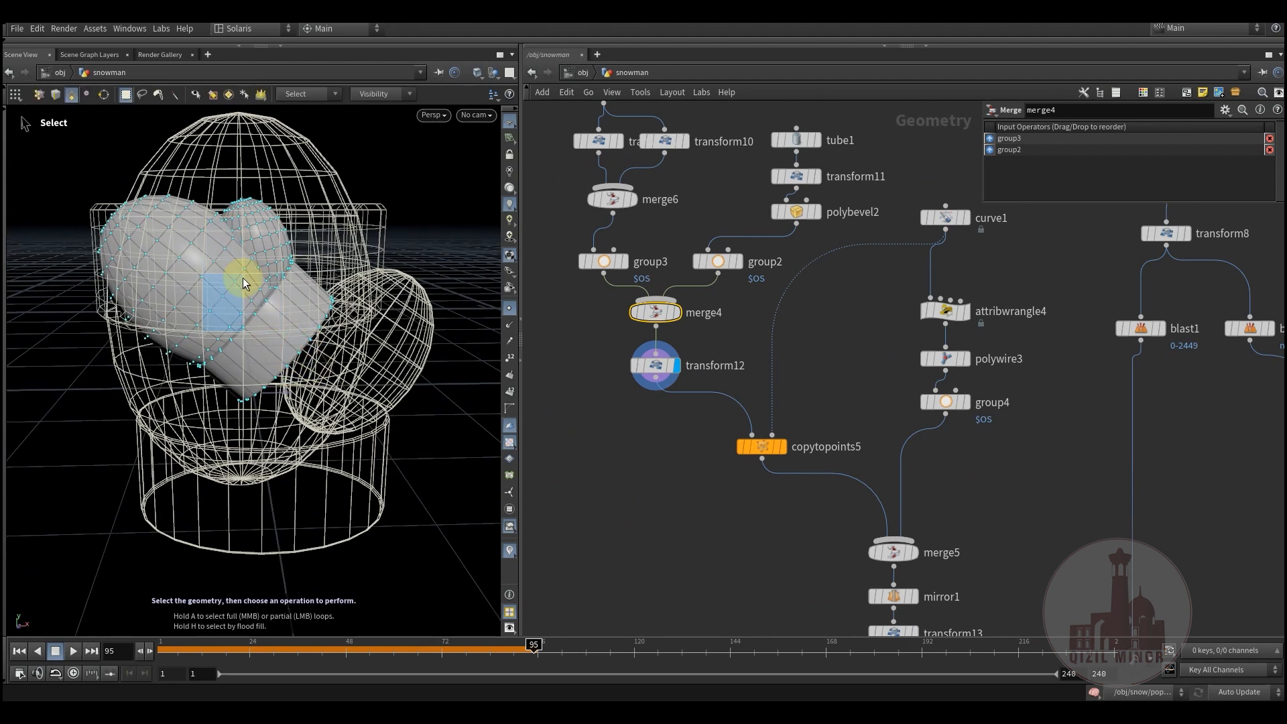
Display curve1 and frame it in the viewport to examine the bent line that defines the arm.
{"action": "middle_click_drag", "start_coordinate": [894, 273], "coordinate": [814, 366]}
{"action": "left_click", "coordinate": [887, 310]}
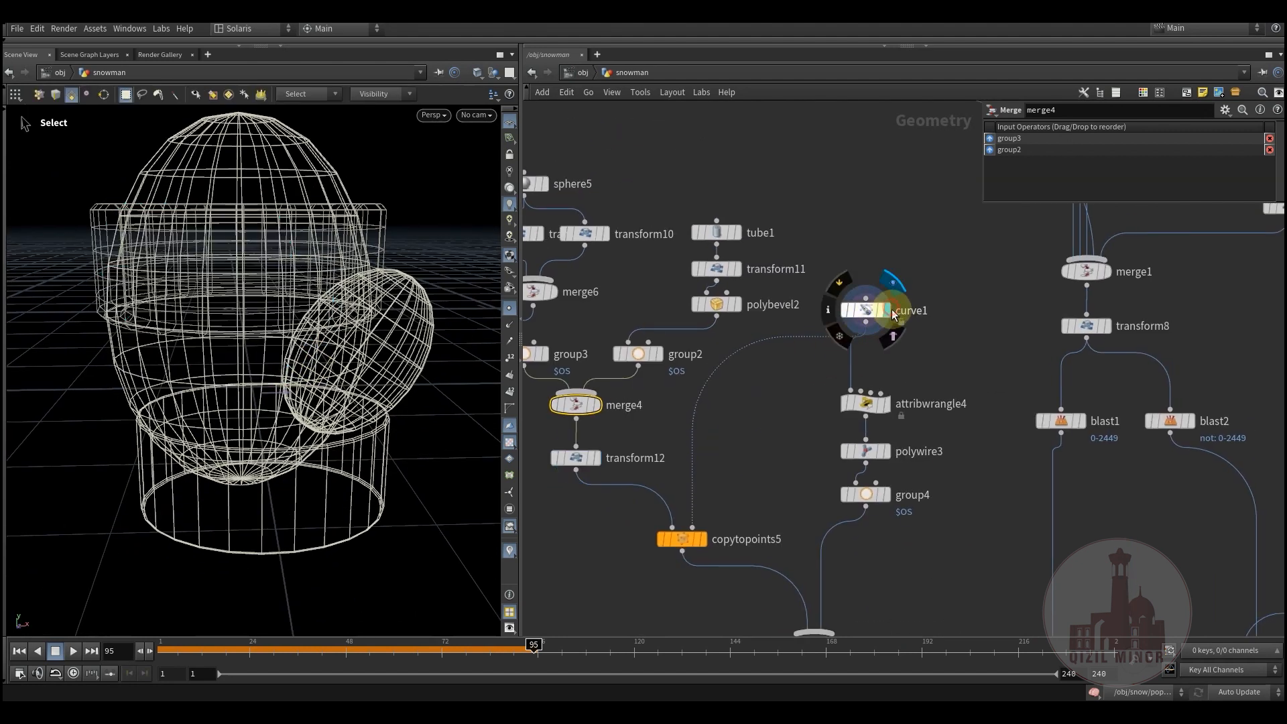
{"action": "left_click", "coordinate": [868, 311]}
{"action": "middle_click_drag", "start_coordinate": [242, 319], "coordinate": [201, 429], "text": "alt"}
{"action": "scroll", "coordinate": [215, 389], "scroll_direction": "down", "scroll_amount": 5}
{"action": "middle_click_drag", "start_coordinate": [227, 342], "coordinate": [232, 408], "text": "alt"}
{"action": "key", "text": "space+g"}
{"action": "left_click_drag", "start_coordinate": [224, 335], "coordinate": [431, 443], "text": "alt"}
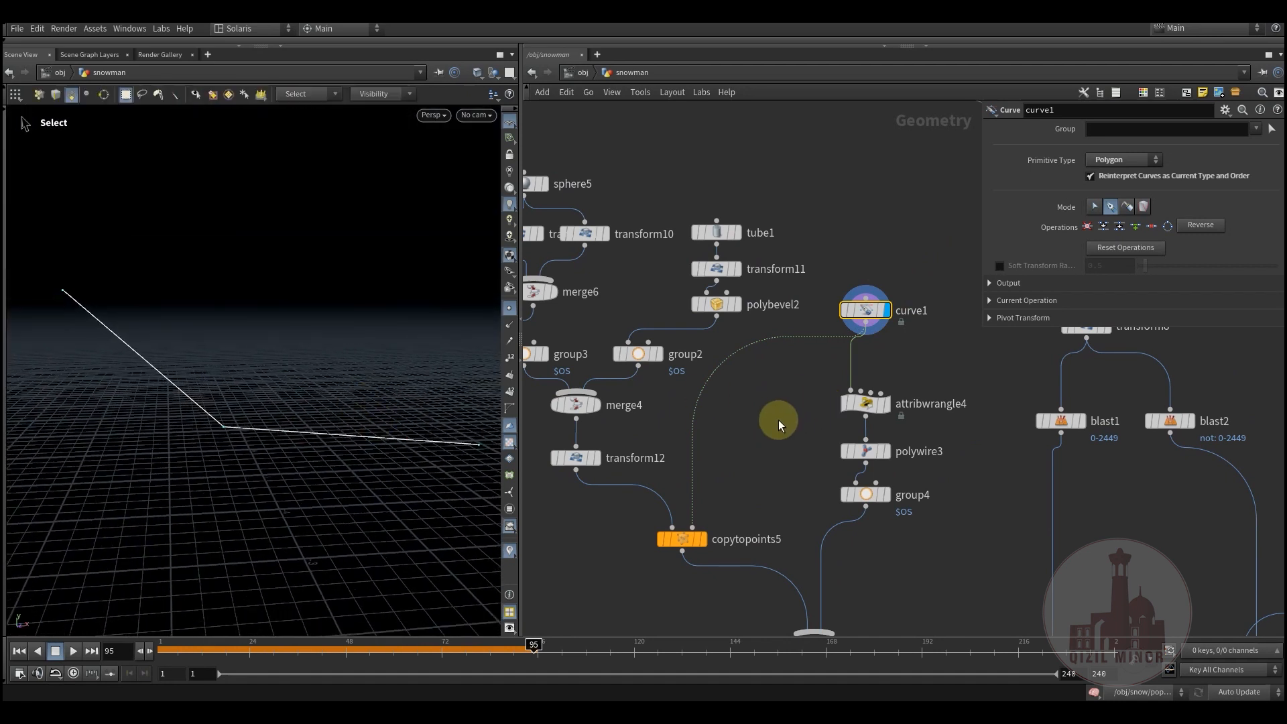
{"action": "middle_click_drag", "start_coordinate": [874, 418], "coordinate": [786, 404]}
{"action": "left_click", "coordinate": [798, 390]}
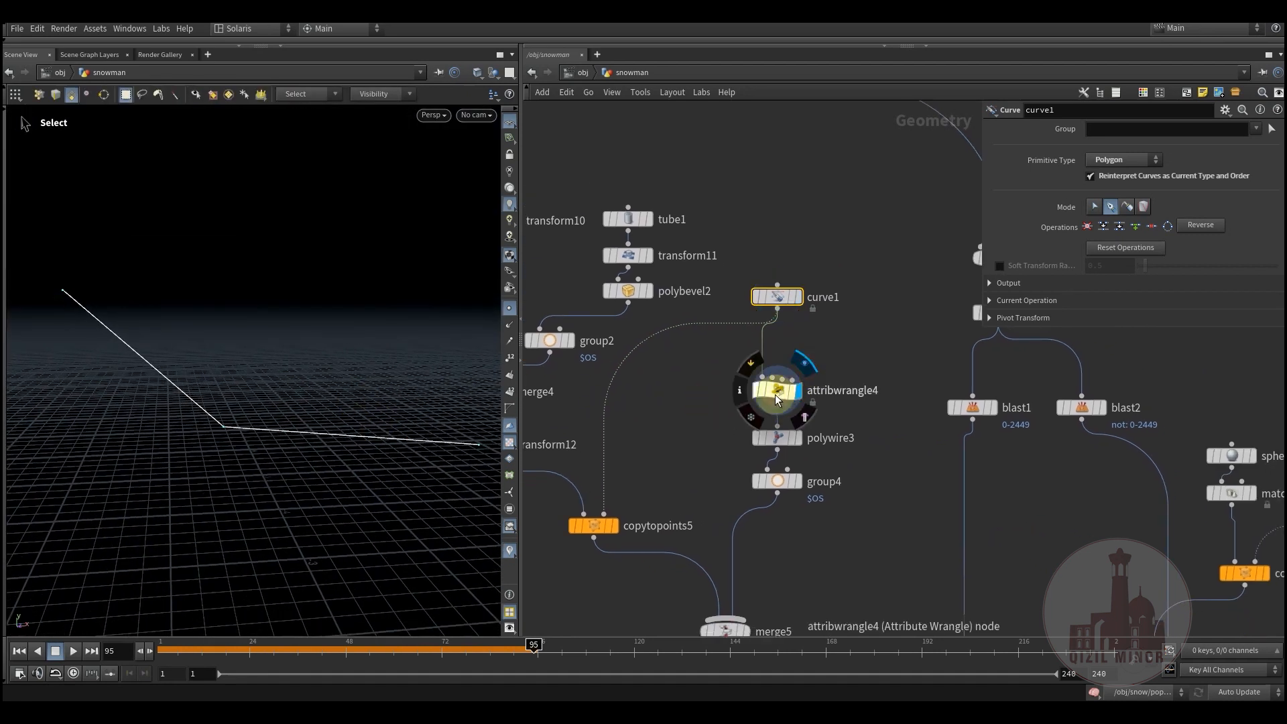
{"action": "middle_click_drag", "start_coordinate": [688, 475], "coordinate": [633, 370]}
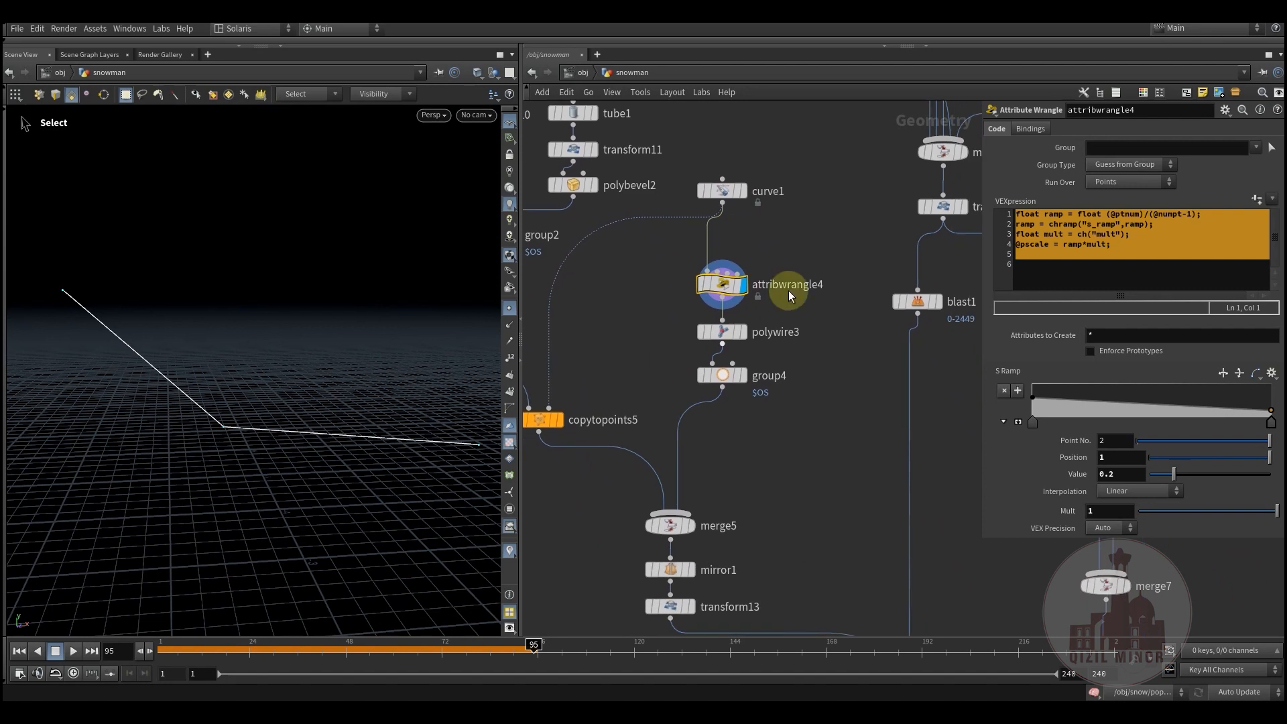
{"action": "left_click", "coordinate": [738, 333]}
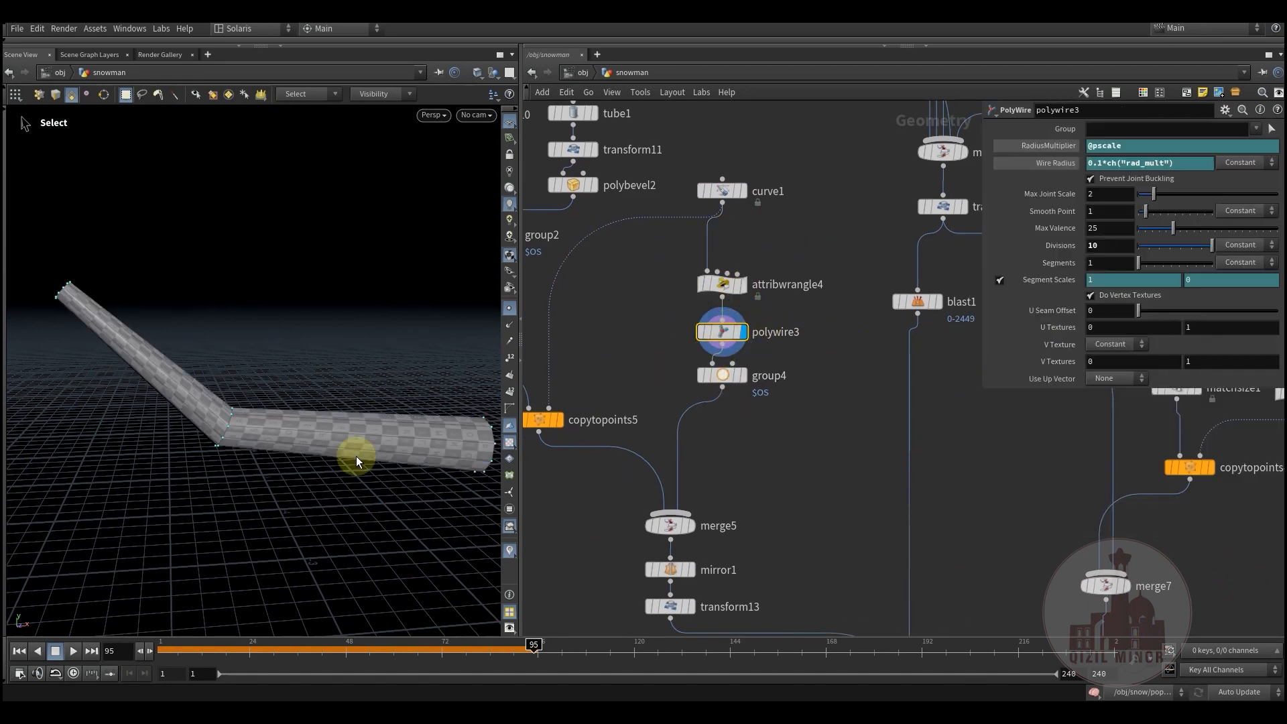
{"action": "left_click", "coordinate": [1114, 147]}
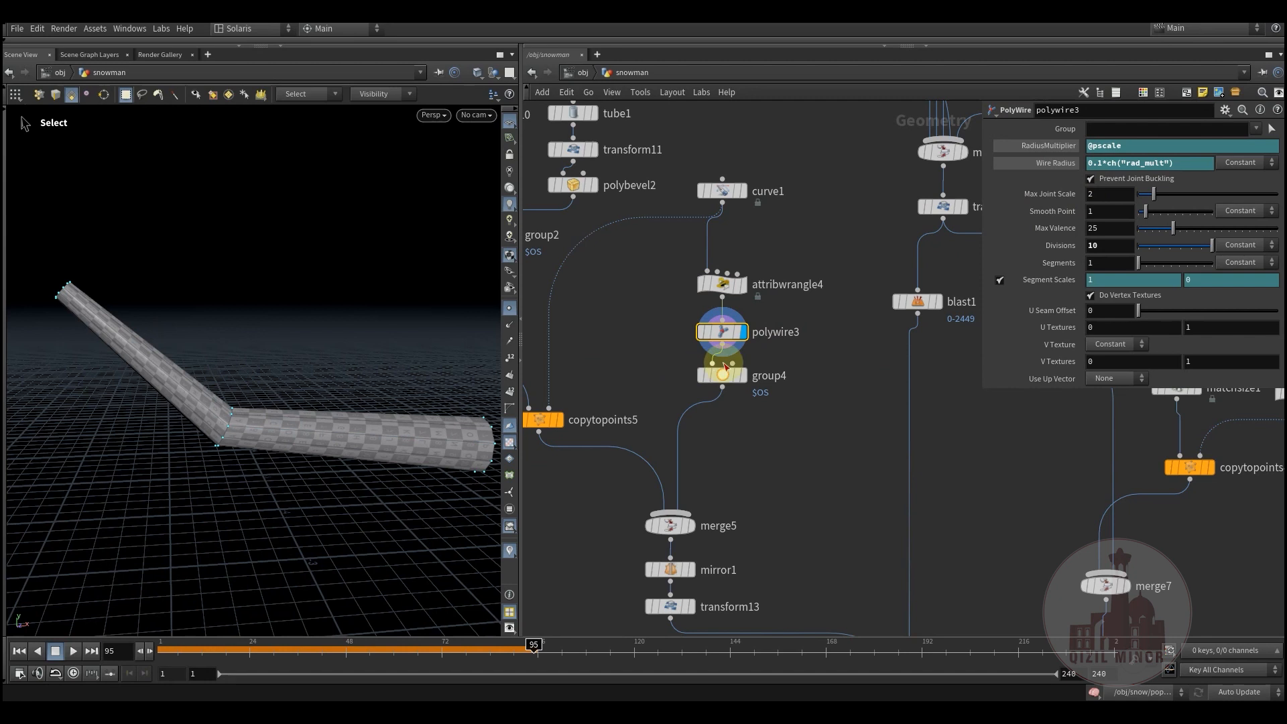
{"action": "left_click", "coordinate": [744, 373]}
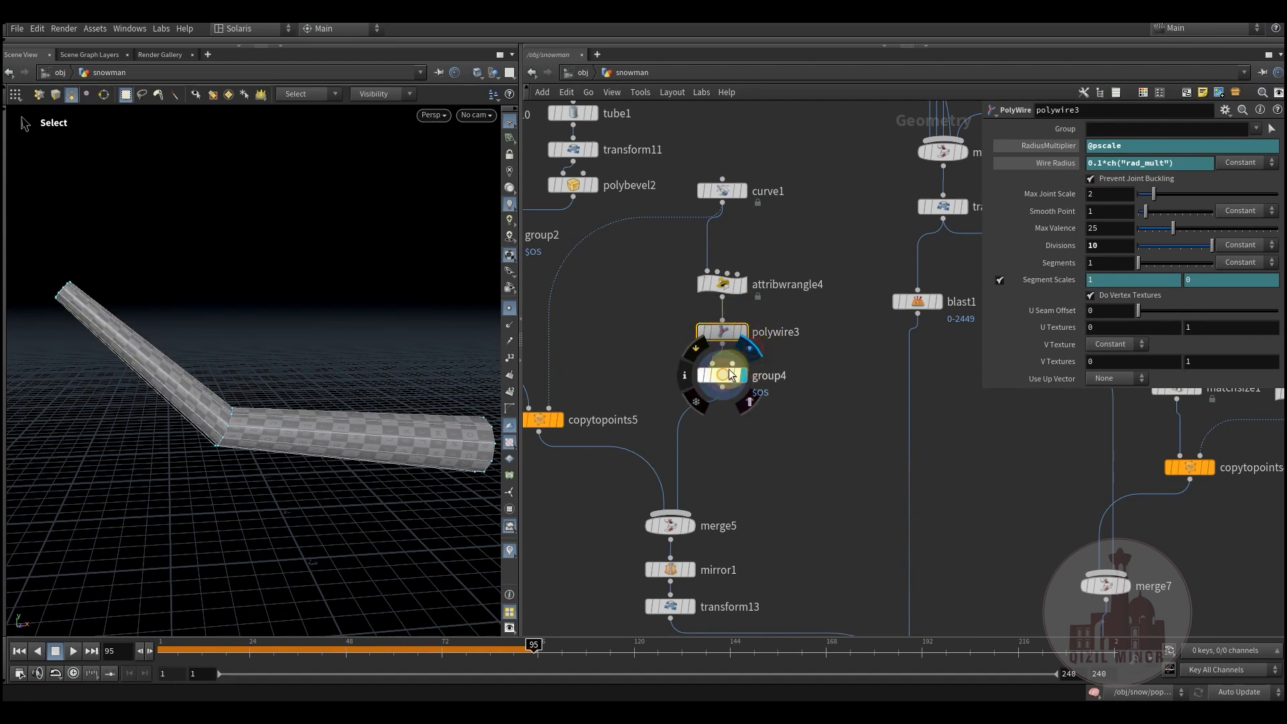
{"action": "left_click", "coordinate": [725, 377]}
{"action": "middle_click_drag", "start_coordinate": [650, 404], "coordinate": [684, 392]}
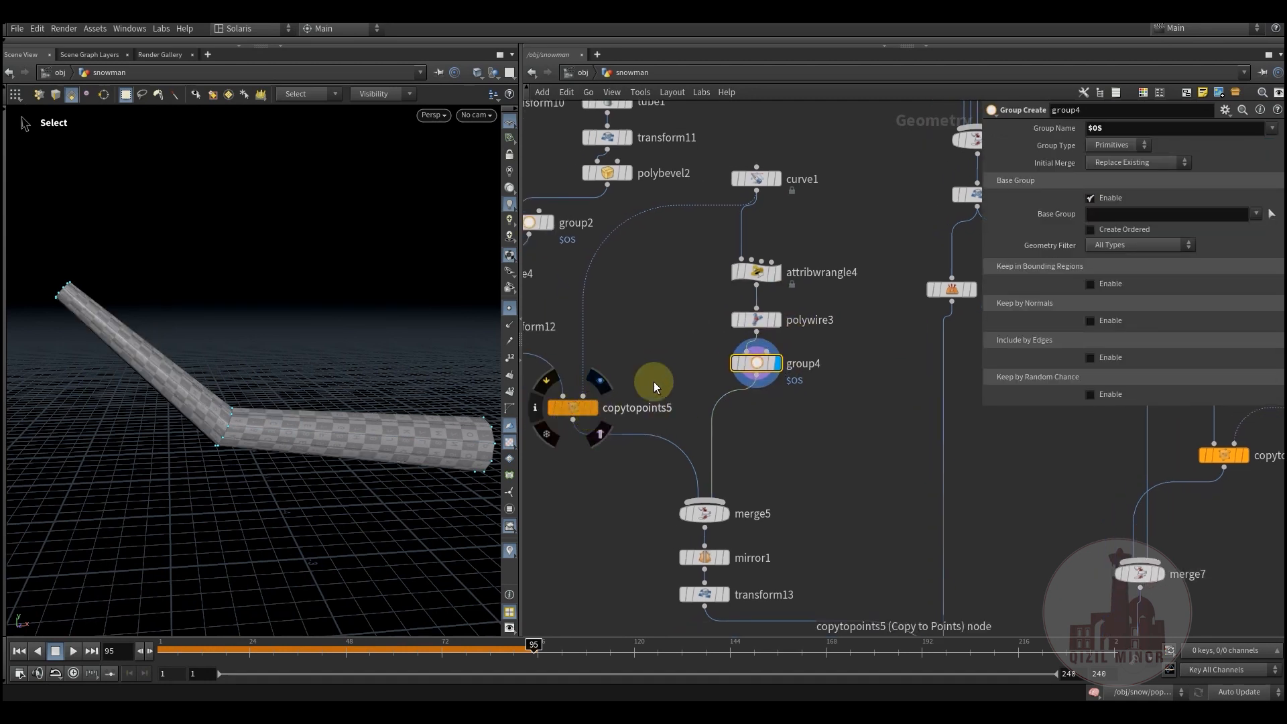
Display curve1 and copytopoints5 in turn, and examine how Target Points 2 places the mitten on the arm's curve.
{"action": "left_click", "coordinate": [775, 178]}
{"action": "left_click", "coordinate": [747, 179]}
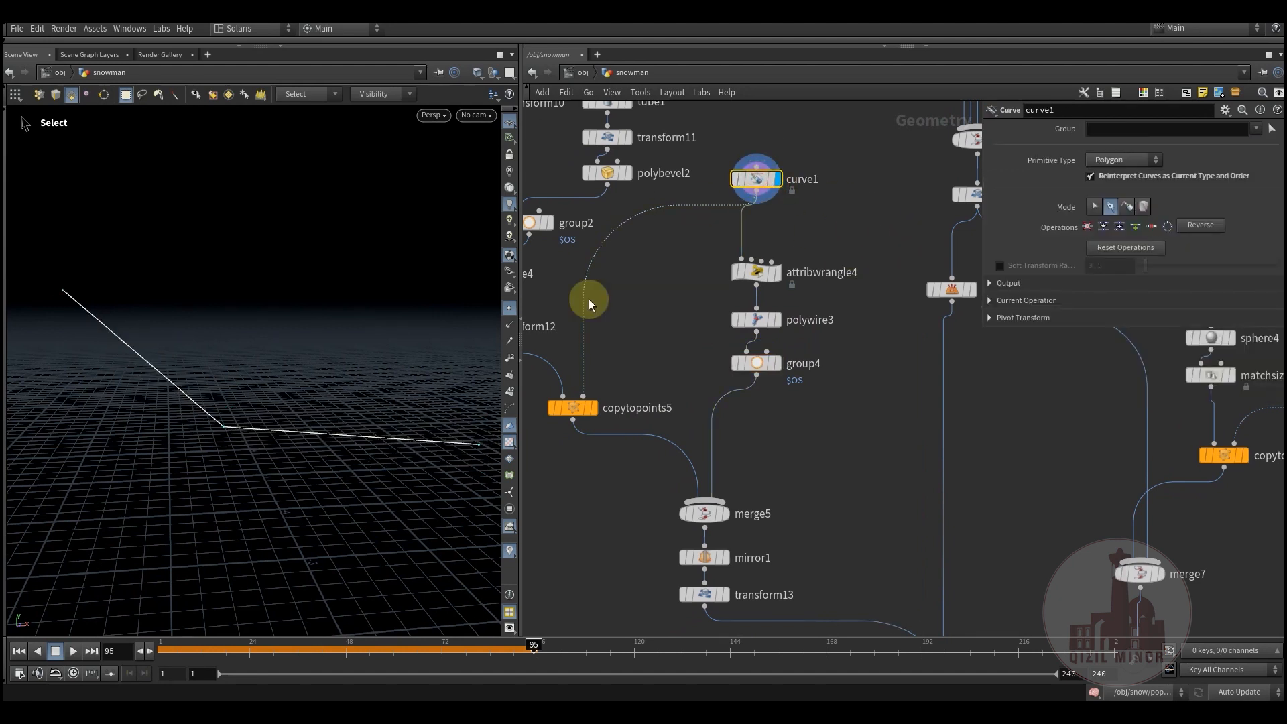
{"action": "middle_click_drag", "start_coordinate": [593, 374], "coordinate": [624, 395]}
{"action": "left_click", "coordinate": [624, 429]}
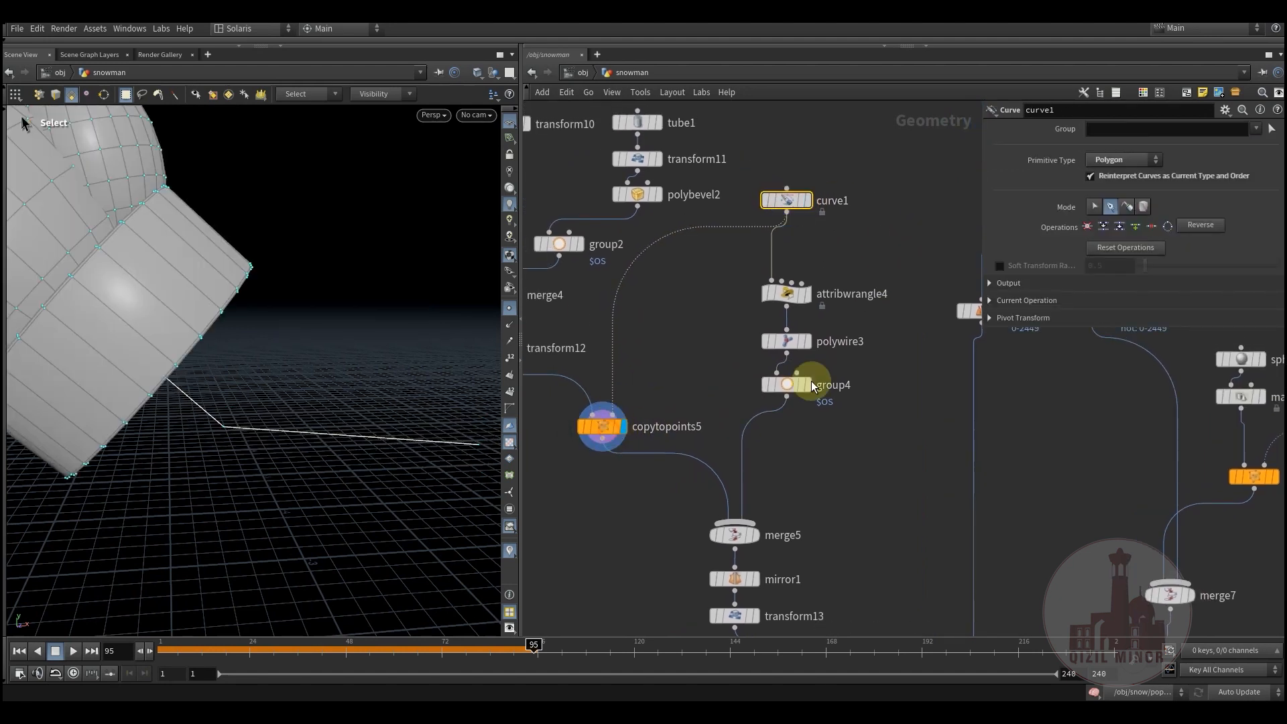
{"action": "left_click", "coordinate": [614, 408]}
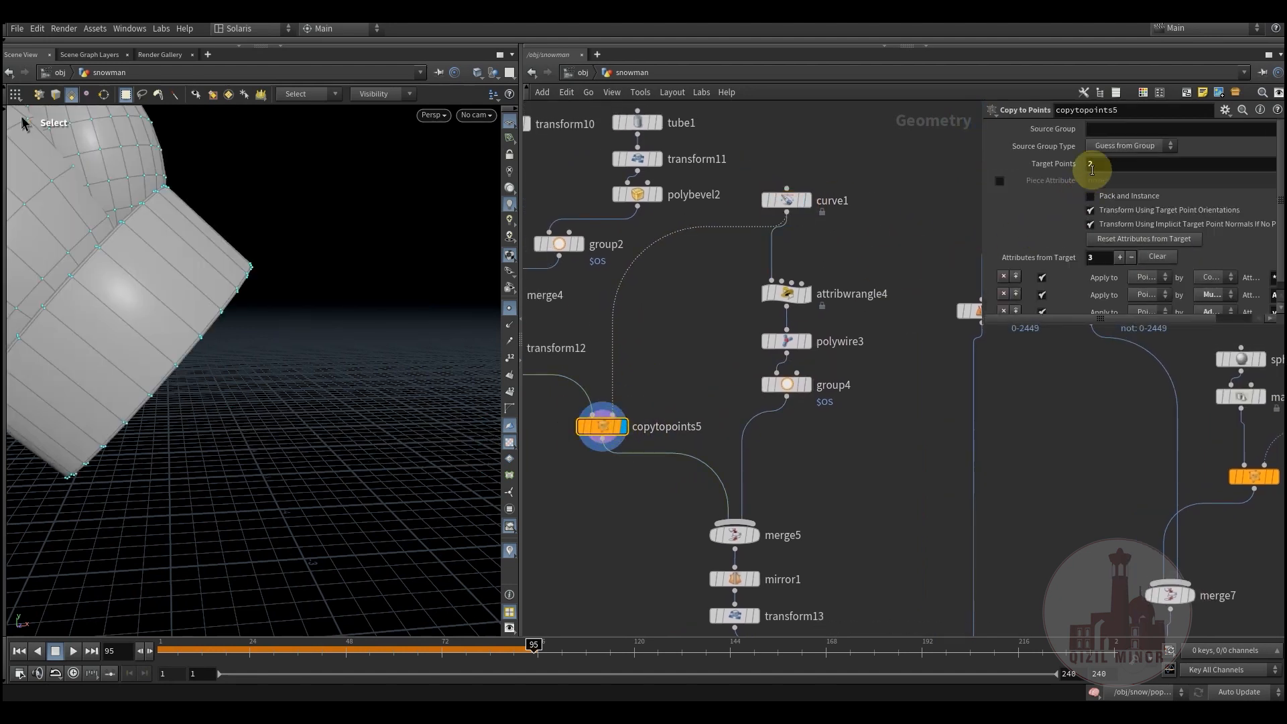
{"action": "middle_click_drag", "start_coordinate": [685, 379], "coordinate": [718, 417]}
{"action": "right_click_drag", "start_coordinate": [310, 332], "coordinate": [360, 422], "text": "alt"}
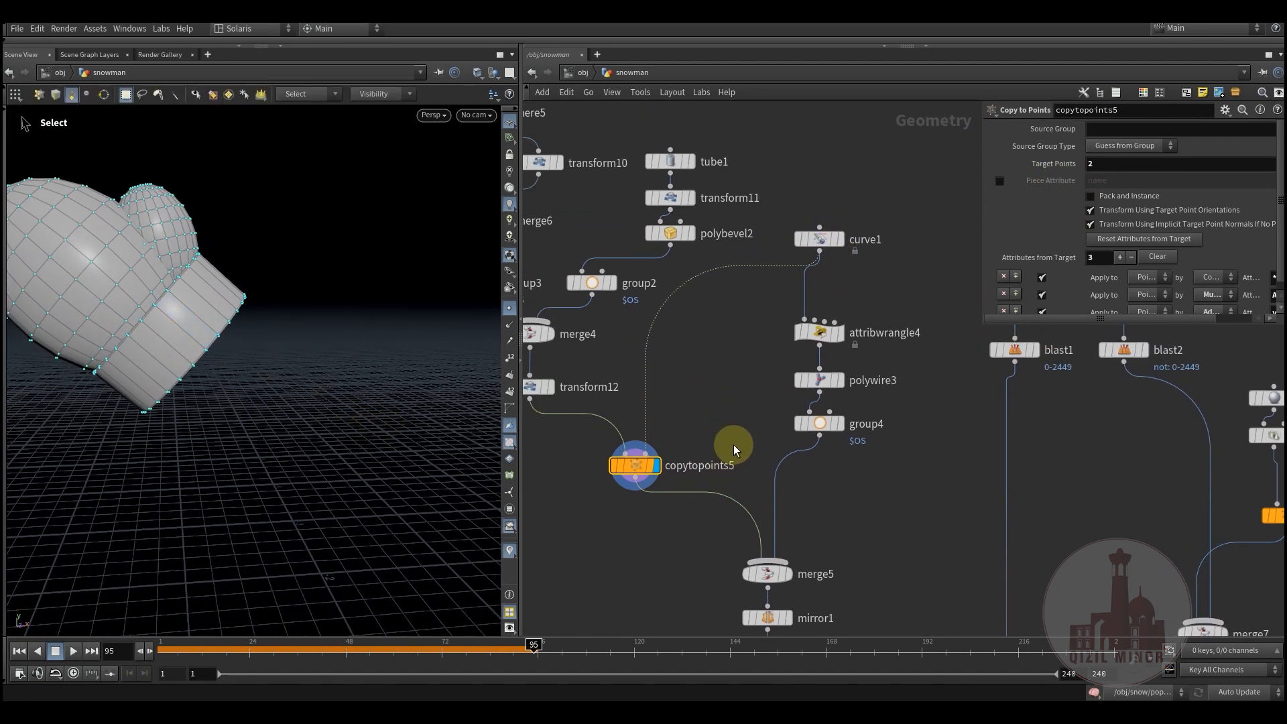
{"action": "middle_click_drag", "start_coordinate": [735, 447], "coordinate": [684, 356]}
{"action": "middle_click_drag", "start_coordinate": [723, 405], "coordinate": [865, 540]}
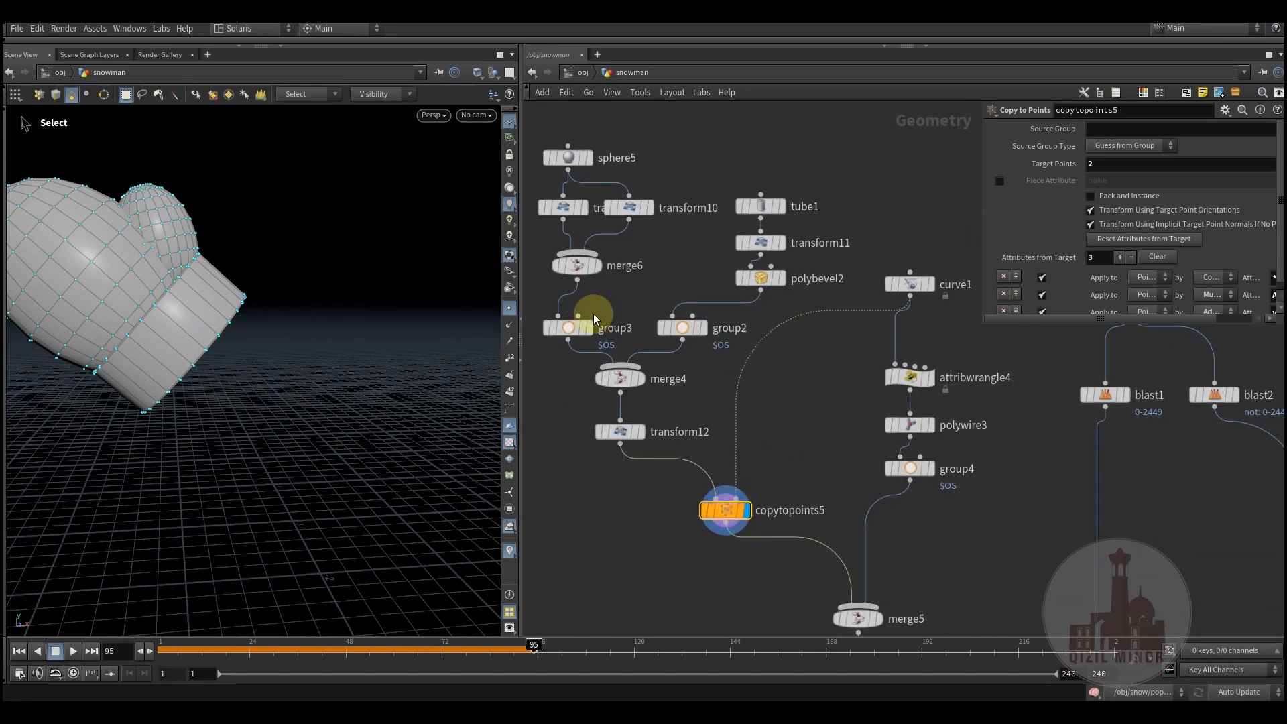
{"action": "middle_click_drag", "start_coordinate": [800, 457], "coordinate": [752, 355]}
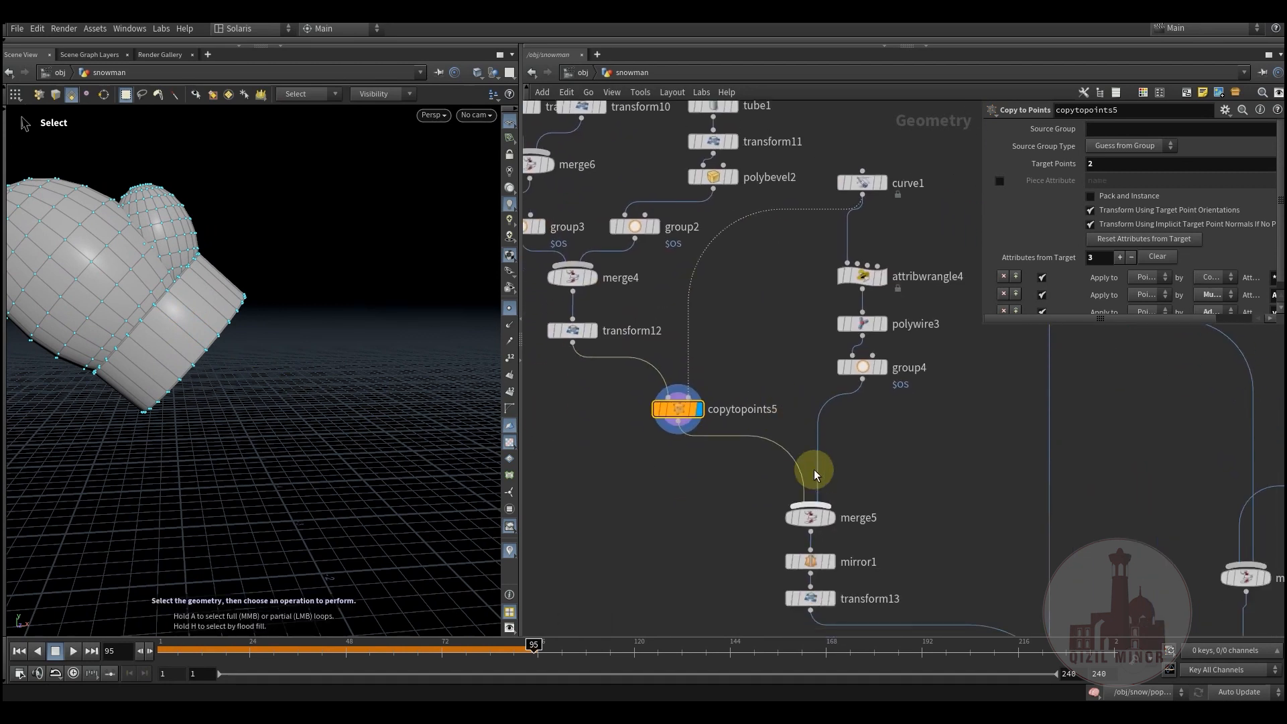
Display merge5 and examine the mitten joined with the arm.
{"action": "left_click", "coordinate": [838, 494]}
{"action": "left_click", "coordinate": [811, 517]}
{"action": "key", "text": "Escape"}
{"action": "left_click_drag", "start_coordinate": [344, 405], "coordinate": [288, 434]}
{"action": "key", "text": "s"}
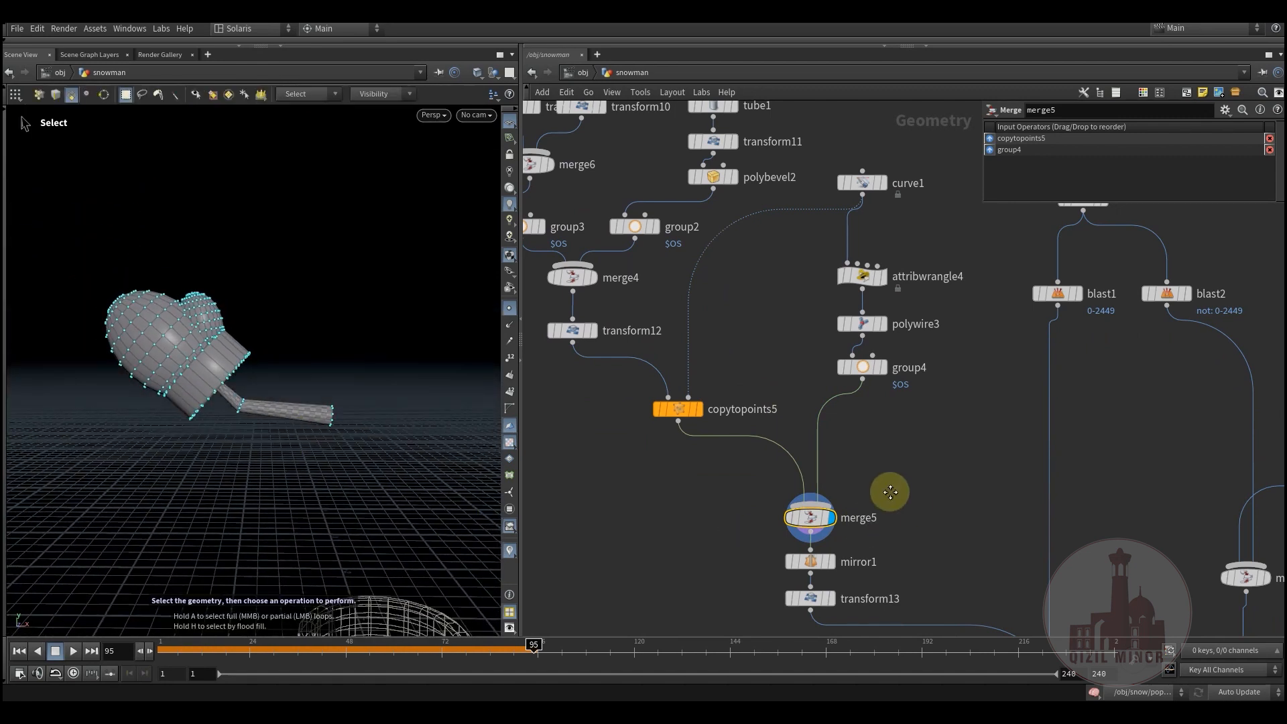
Display mirror1 and transform13 in turn, and examine the mirror output group that links them.
{"action": "scroll", "coordinate": [799, 464], "scroll_direction": "up", "scroll_amount": 2}
{"action": "left_click", "coordinate": [757, 447]}
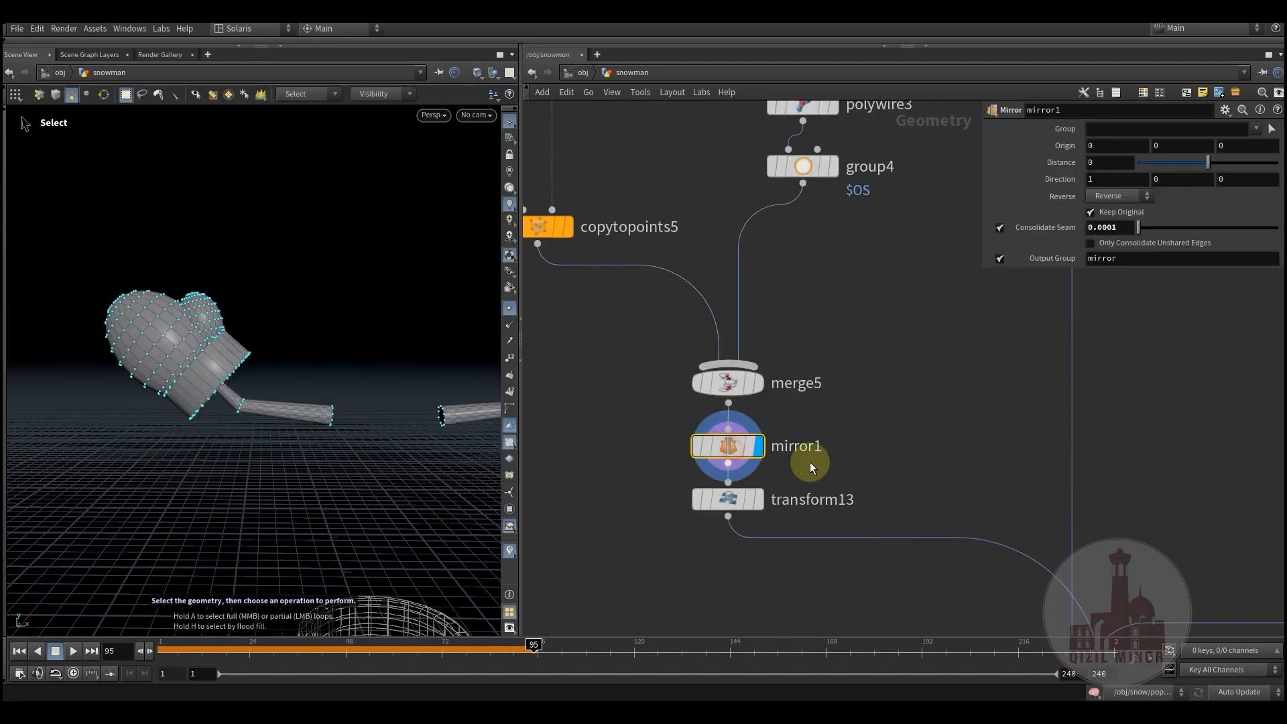
{"action": "left_click", "coordinate": [747, 472]}
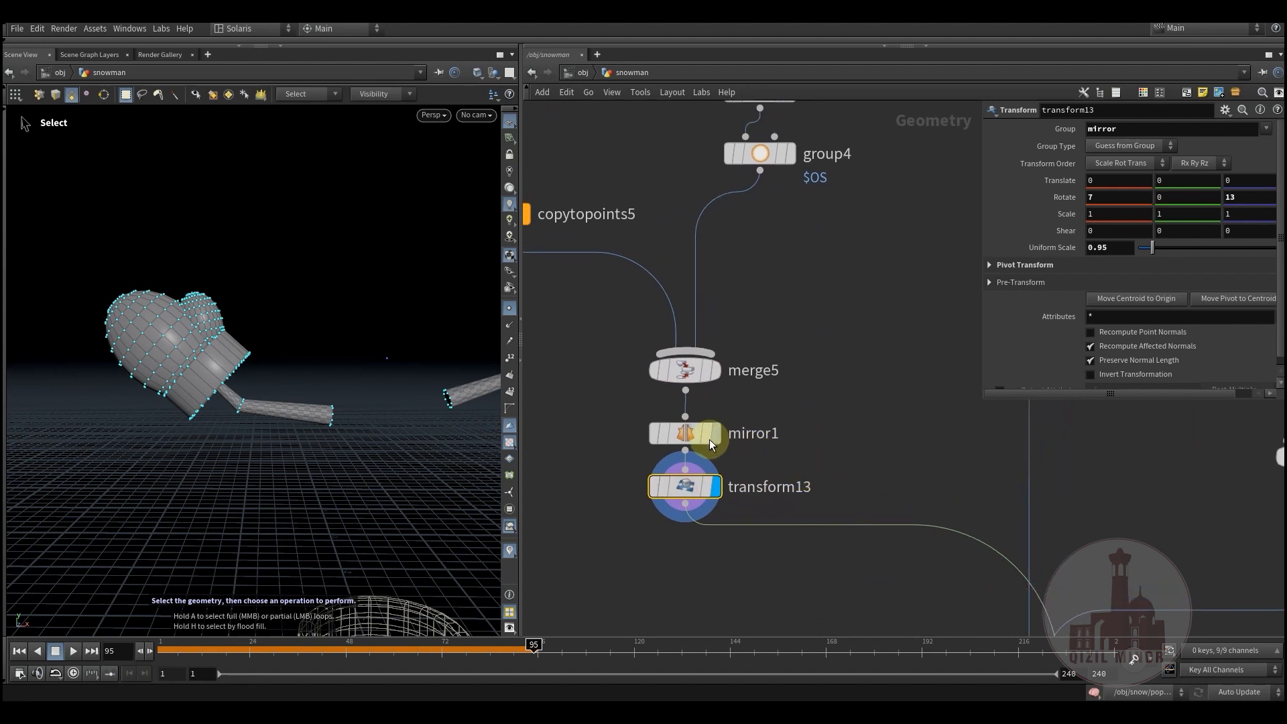
{"action": "left_click", "coordinate": [710, 437]}
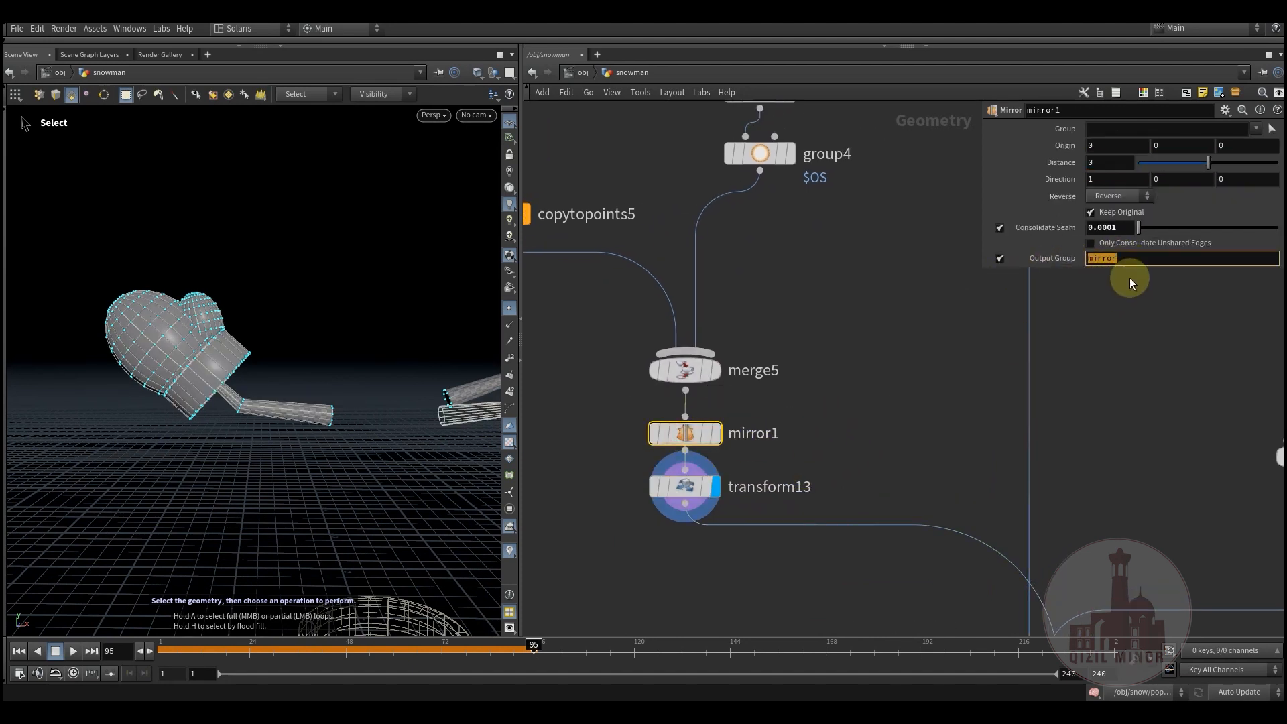
Template mirror1 while transform13 is displayed to compare the mirrored arm before and after the transform.
{"action": "left_click", "coordinate": [687, 460]}
{"action": "middle_click_drag", "start_coordinate": [413, 418], "coordinate": [336, 422], "text": "alt"}
{"action": "right_click_drag", "start_coordinate": [336, 423], "coordinate": [362, 423], "text": "alt"}
{"action": "left_click", "coordinate": [718, 437]}
{"action": "middle_click_drag", "start_coordinate": [408, 413], "coordinate": [317, 406]}
{"action": "key", "text": "s"}
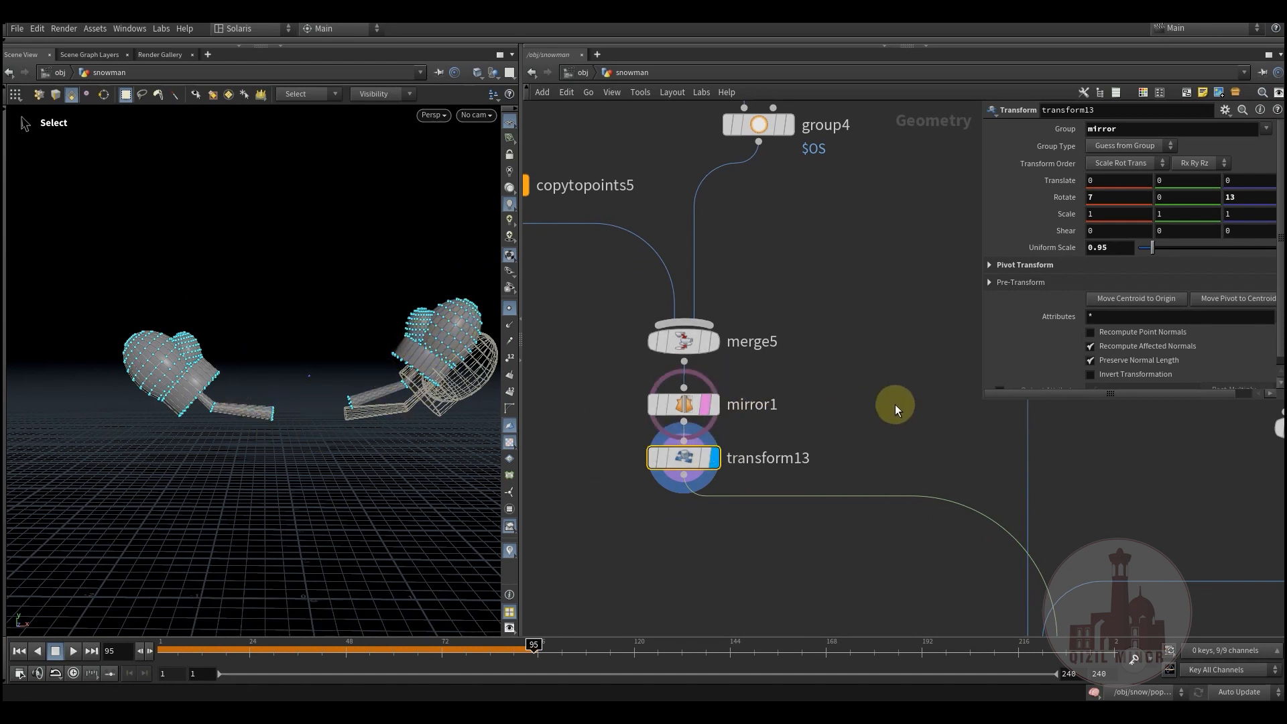
Display null1 with point display off and examine the complete snowman from a new angle.
{"action": "middle_click_drag", "start_coordinate": [1005, 429], "coordinate": [673, 364]}
{"action": "scroll", "coordinate": [673, 363], "scroll_direction": "down", "scroll_amount": 3}
{"action": "middle_click_drag", "start_coordinate": [715, 533], "coordinate": [737, 446]}
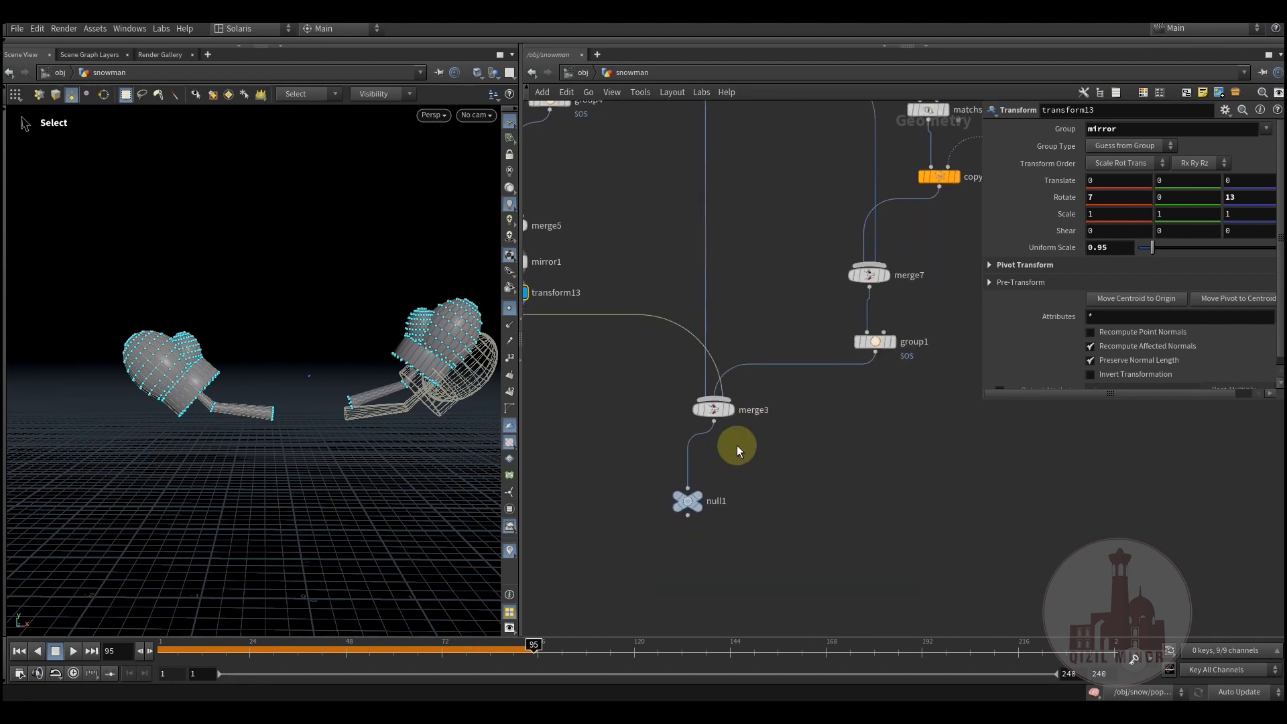
{"action": "left_click", "coordinate": [701, 502]}
{"action": "left_click", "coordinate": [697, 508]}
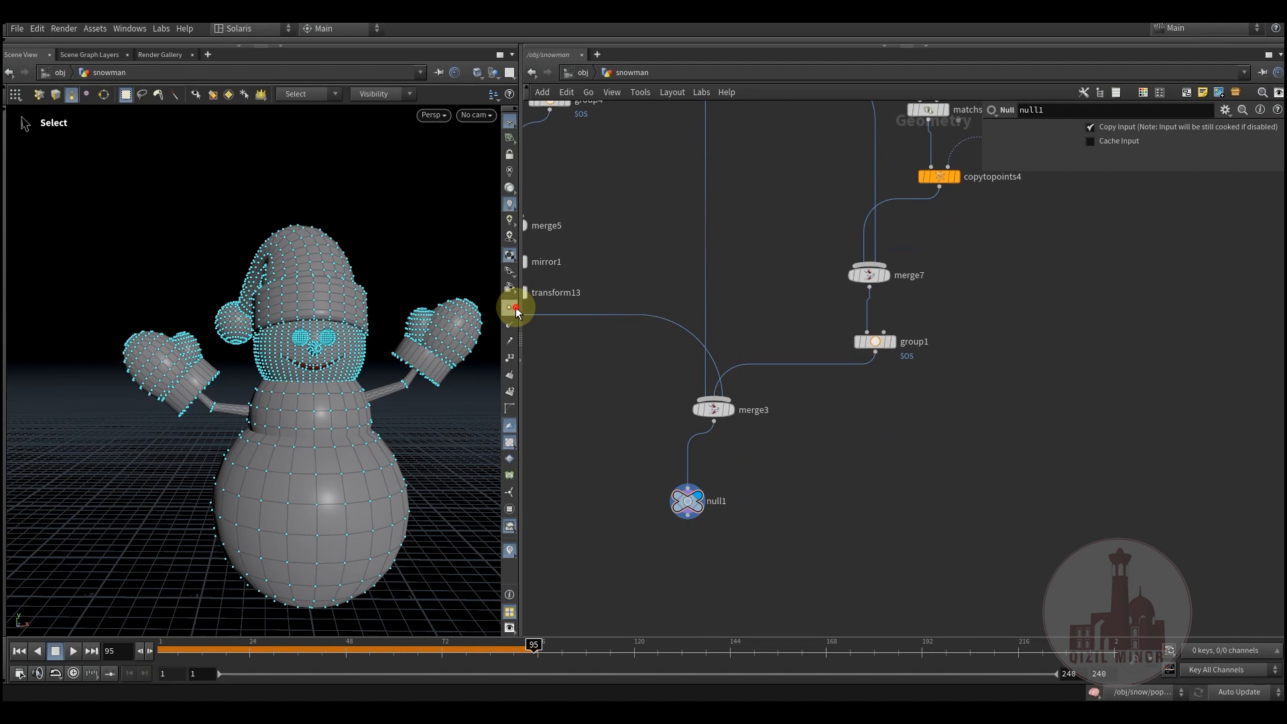
{"action": "key", "text": "Escape"}
{"action": "left_click_drag", "start_coordinate": [331, 373], "coordinate": [279, 393]}
{"action": "key", "text": "s"}
{"action": "left_click", "coordinate": [308, 295]}
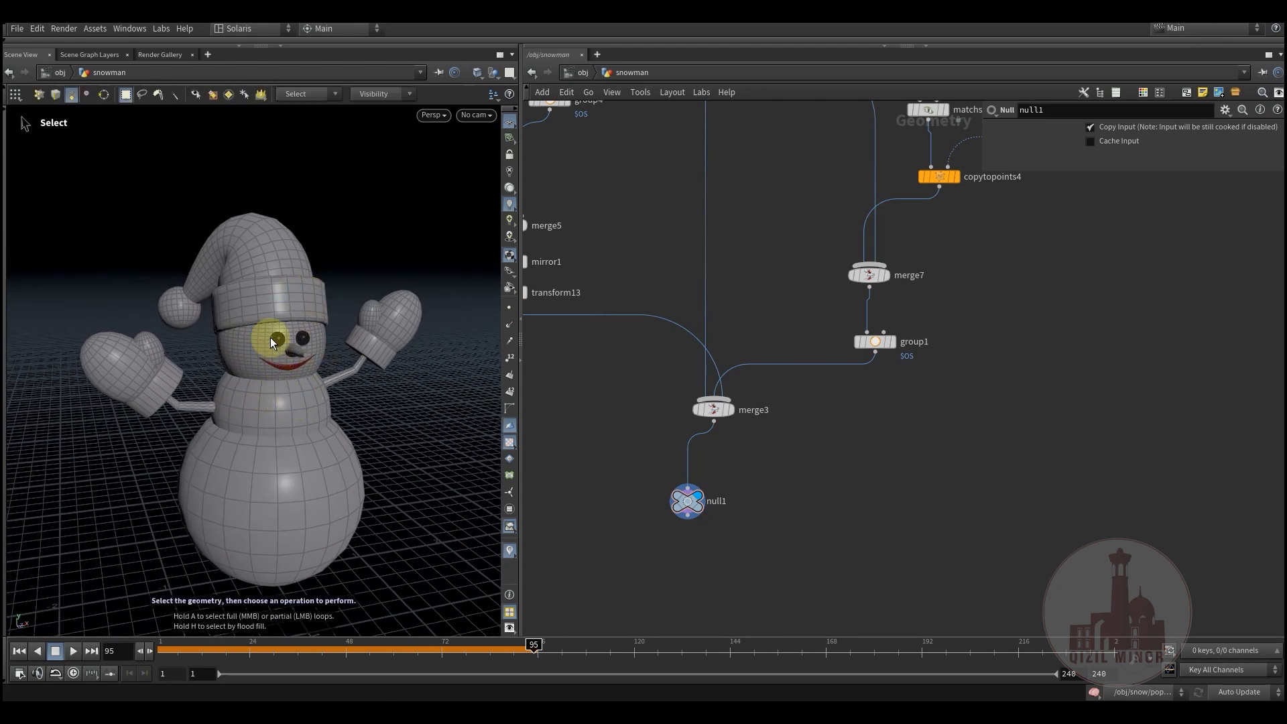
{"action": "scroll", "coordinate": [595, 365], "scroll_direction": "down", "scroll_amount": 3}
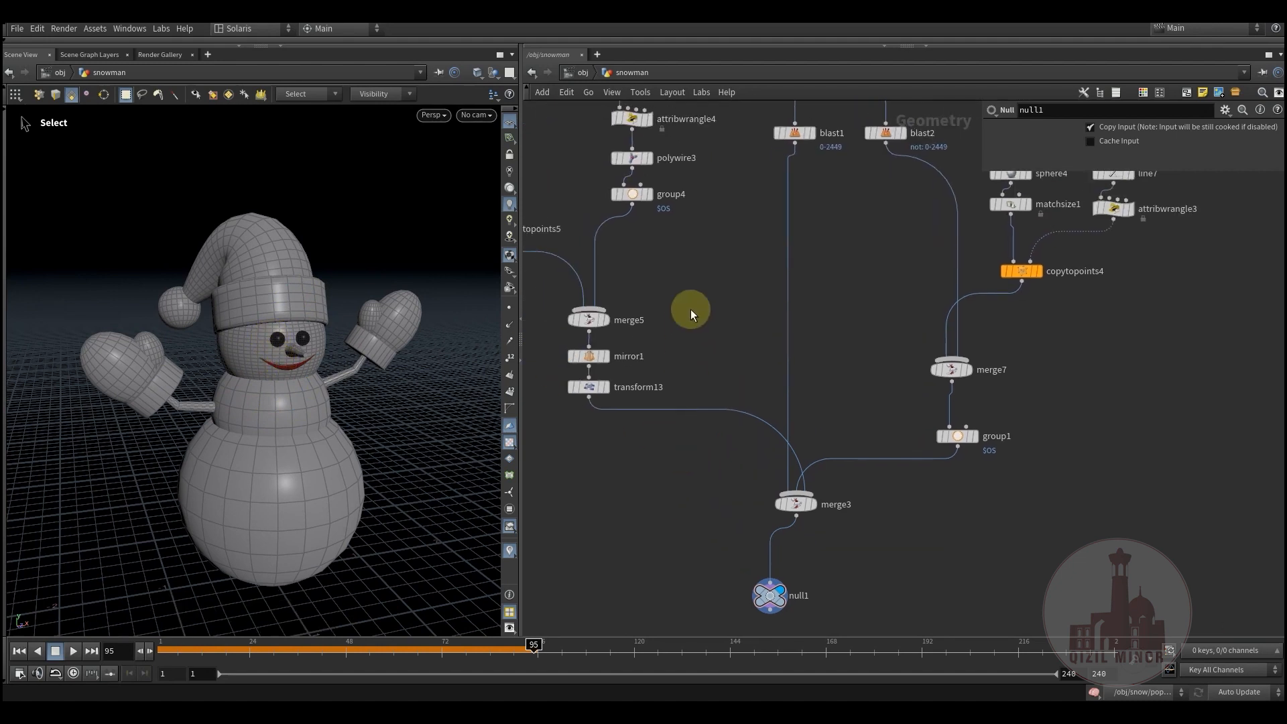
{"action": "scroll", "coordinate": [710, 215], "scroll_direction": "up", "scroll_amount": 3}
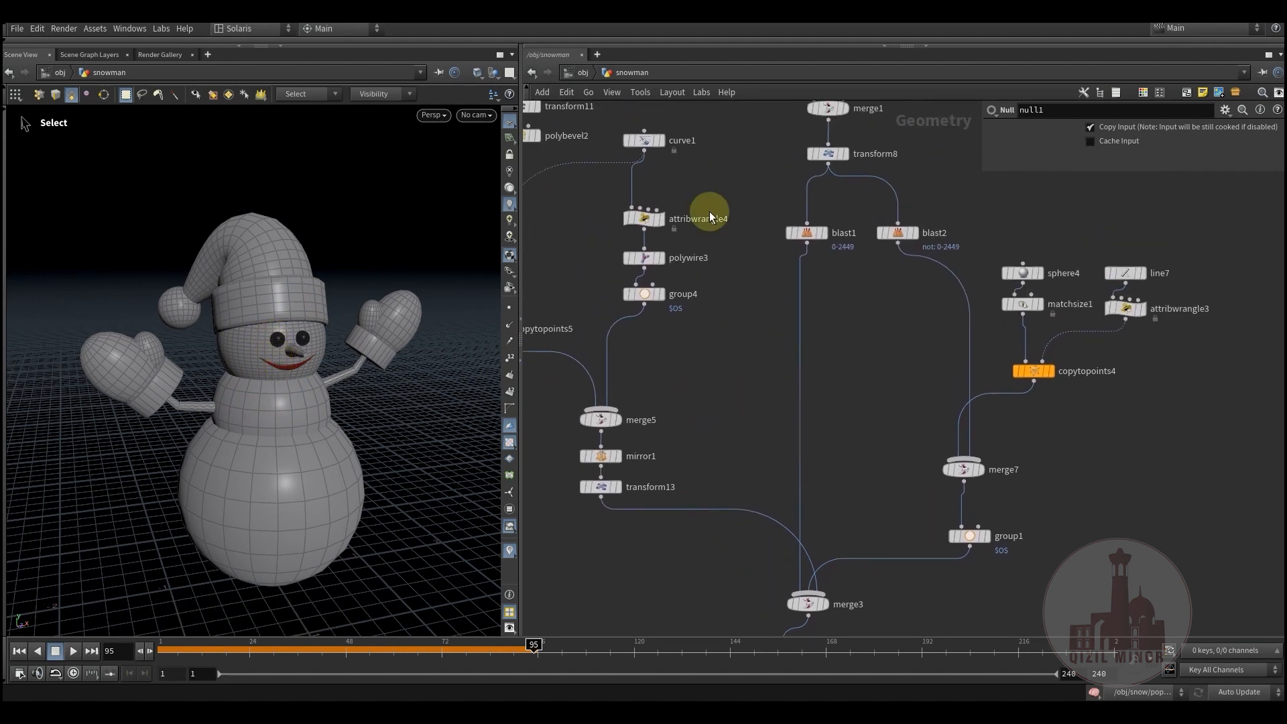
Return to the object level and hide the snowman geometry.
{"action": "left_click", "coordinate": [582, 73]}
{"action": "middle_click_drag", "start_coordinate": [673, 365], "coordinate": [630, 338]}
{"action": "left_click", "coordinate": [657, 356]}
{"action": "scroll", "coordinate": [640, 343], "scroll_direction": "up", "scroll_amount": 3}
{"action": "left_click", "coordinate": [759, 364]}
{"action": "mouse_move", "coordinate": [757, 361]}
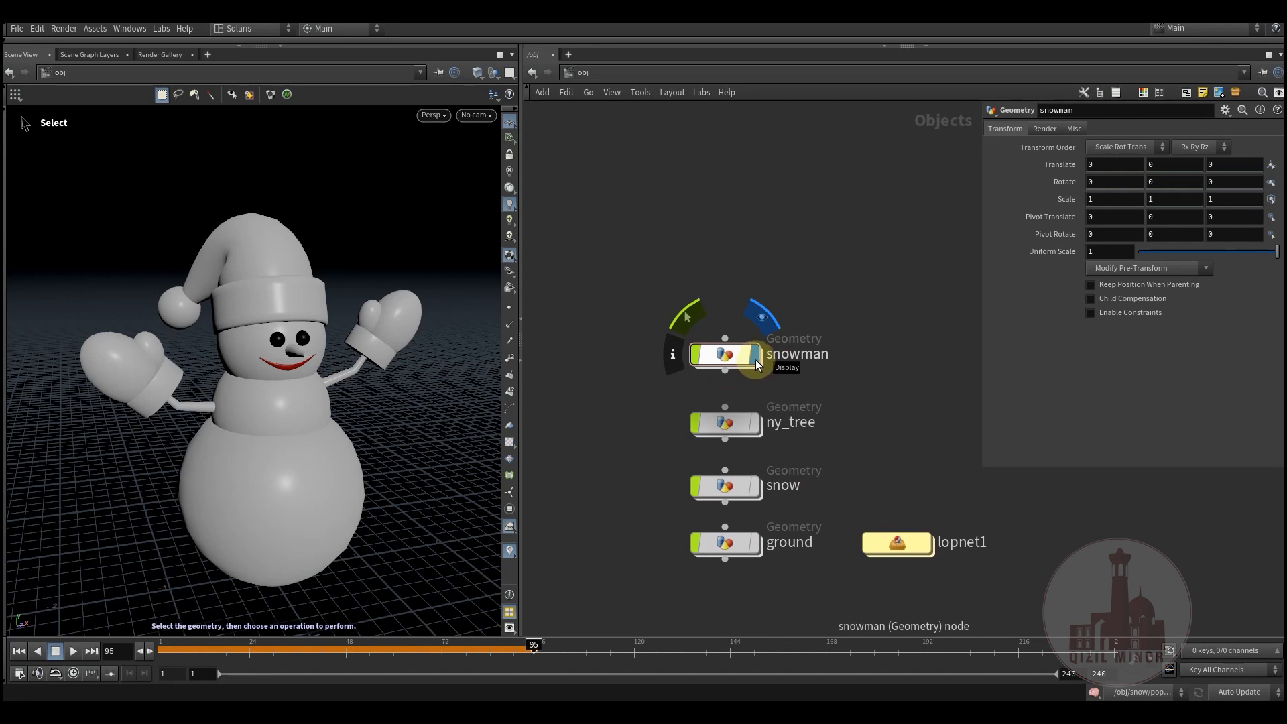
{"action": "left_click", "coordinate": [755, 360]}
Display and select the ny_tree geometry, and frame the snowy tree from the front.
{"action": "middle_click_drag", "start_coordinate": [799, 230], "coordinate": [802, 128]}
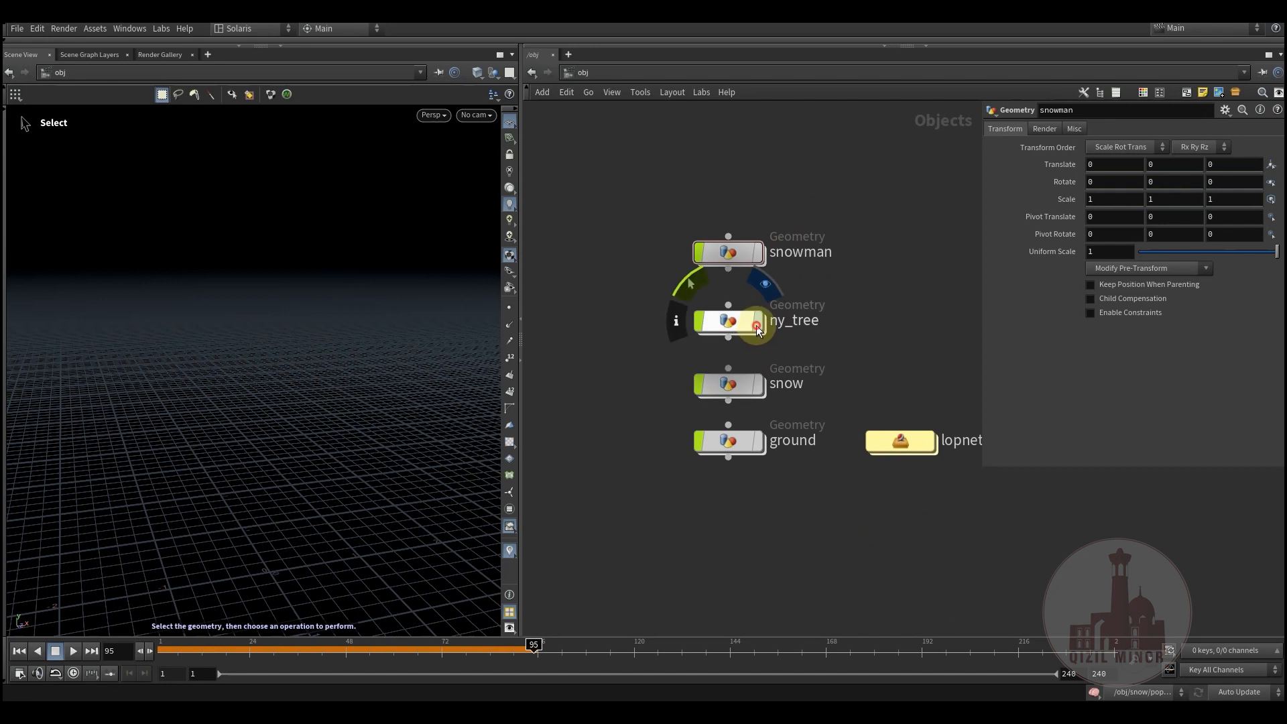
{"action": "left_click", "coordinate": [756, 330]}
{"action": "left_click", "coordinate": [724, 339]}
{"action": "key", "text": "Escape"}
{"action": "left_click_drag", "start_coordinate": [259, 352], "coordinate": [268, 386]}
{"action": "key", "text": "s"}
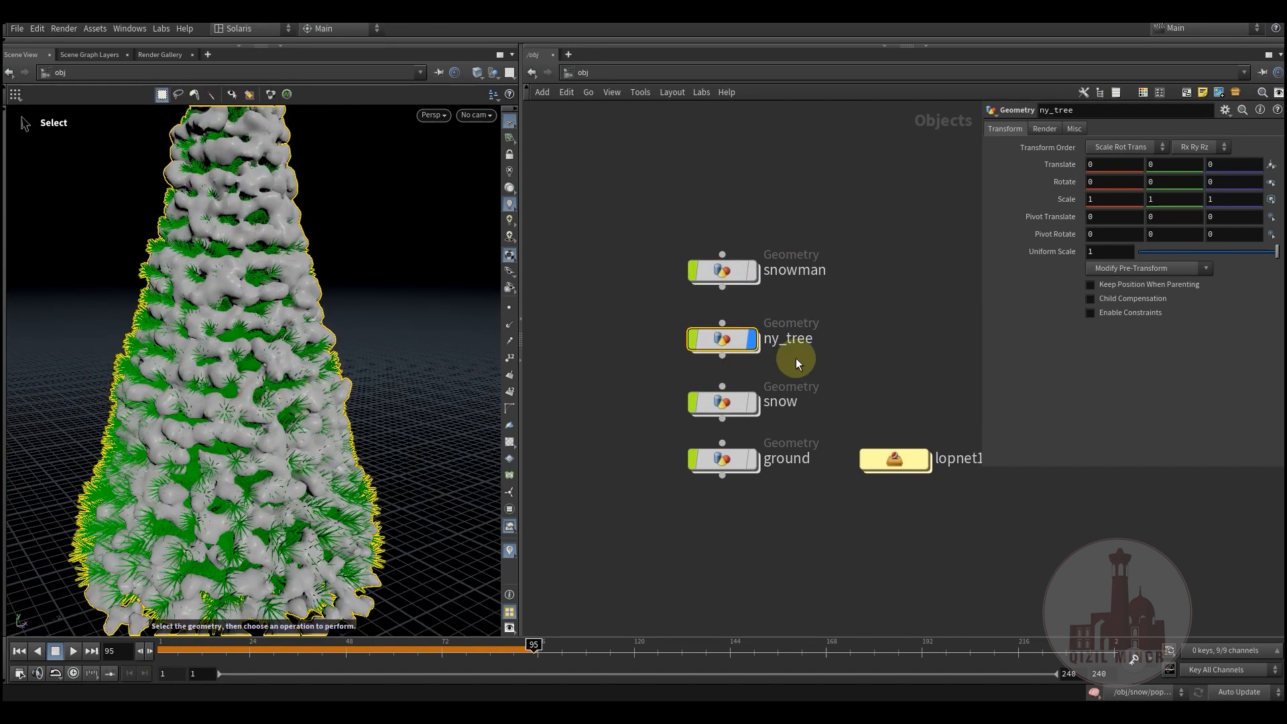
Enter the ny_tree network and survey its overall node layout together with the displayed tree.
{"action": "double_click", "coordinate": [730, 343]}
{"action": "middle_click_drag", "start_coordinate": [707, 377], "coordinate": [615, 515]}
{"action": "middle_click_drag", "start_coordinate": [672, 354], "coordinate": [672, 370]}
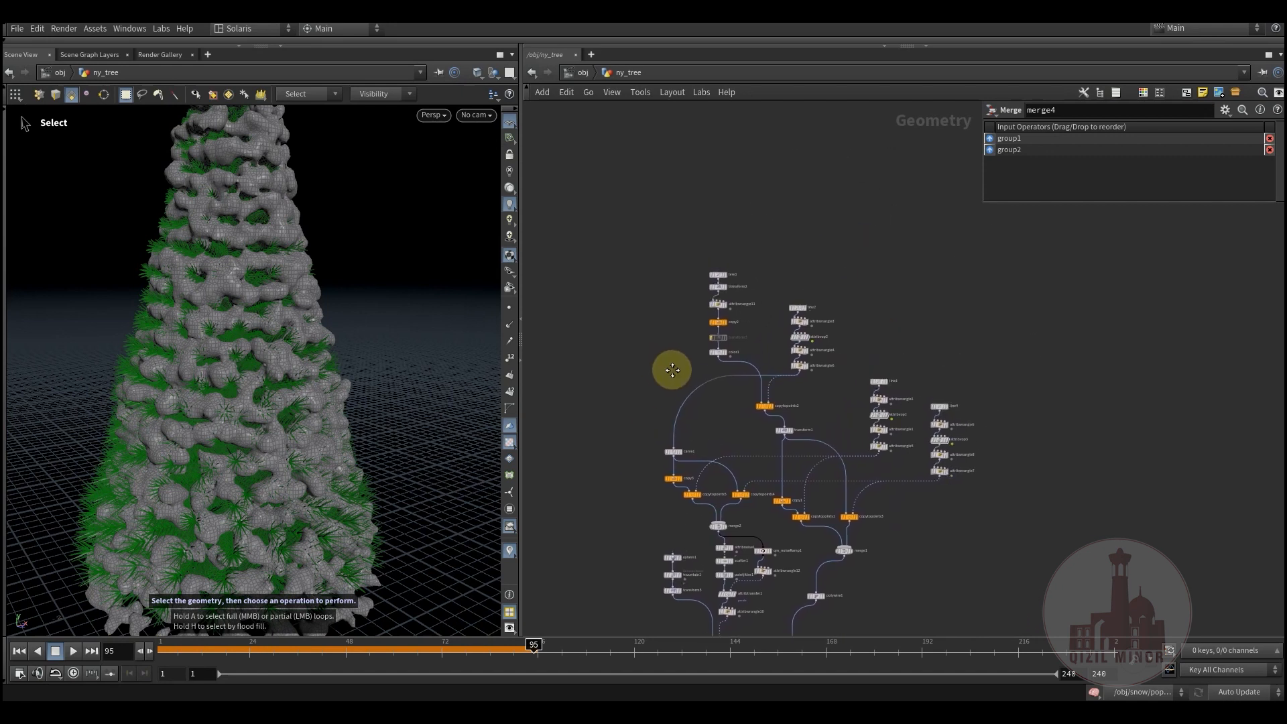
{"action": "scroll", "coordinate": [693, 365], "scroll_direction": "up", "scroll_amount": 5}
{"action": "key", "text": "Escape"}
{"action": "left_click_drag", "start_coordinate": [263, 323], "coordinate": [279, 384]}
{"action": "key", "text": "s"}
{"action": "middle_click_drag", "start_coordinate": [770, 448], "coordinate": [744, 212]}
{"action": "scroll", "coordinate": [822, 457], "scroll_direction": "up", "scroll_amount": 1}
{"action": "middle_click_drag", "start_coordinate": [822, 457], "coordinate": [876, 444]}
{"action": "scroll", "coordinate": [876, 444], "scroll_direction": "up", "scroll_amount": 1}
Tidy the node layout around merge1, placing polywire1 directly beneath it.
{"action": "left_click_drag", "start_coordinate": [794, 404], "coordinate": [868, 404]}
{"action": "middle_click_drag", "start_coordinate": [759, 394], "coordinate": [836, 416]}
{"action": "left_click_drag", "start_coordinate": [751, 425], "coordinate": [814, 426]}
{"action": "left_click_drag", "start_coordinate": [702, 386], "coordinate": [787, 384]}
{"action": "middle_click_drag", "start_coordinate": [744, 461], "coordinate": [706, 338]}
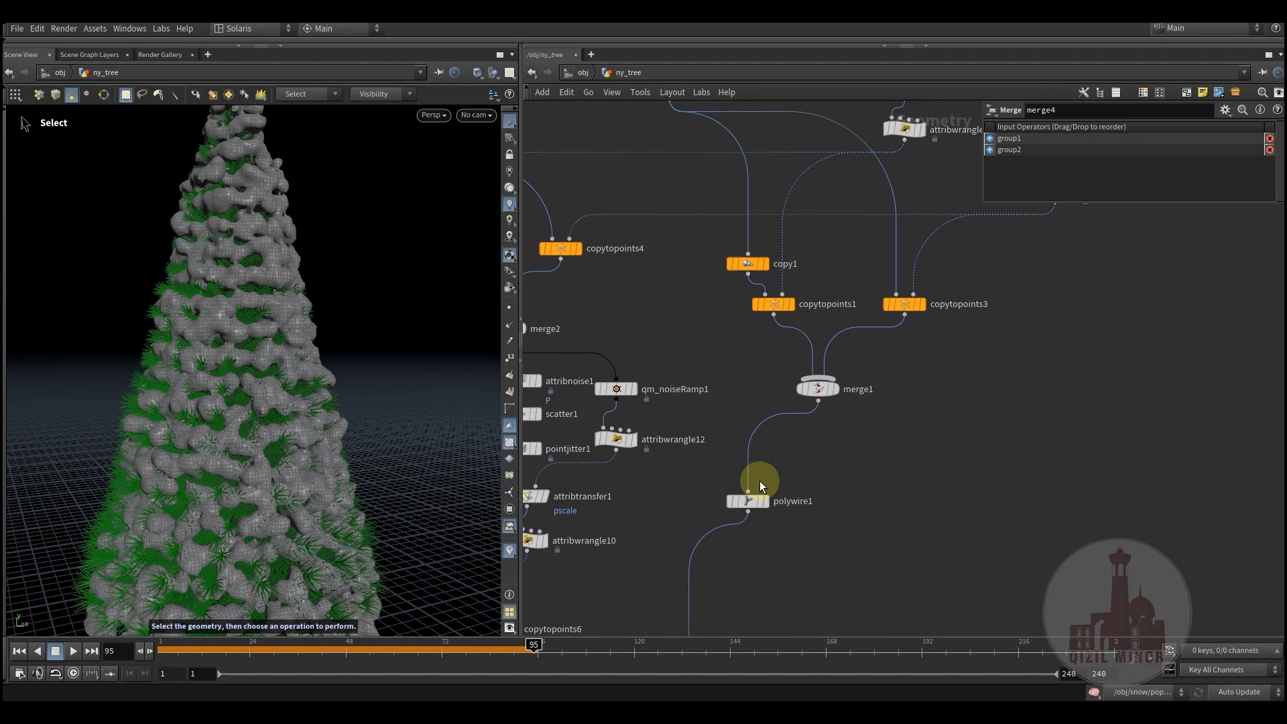
{"action": "left_click_drag", "start_coordinate": [756, 507], "coordinate": [830, 501]}
Trace the branch network upstream and select the line3-to-color1 chain and the line2 chain to identify them.
{"action": "middle_click_drag", "start_coordinate": [809, 371], "coordinate": [907, 458]}
{"action": "middle_click_drag", "start_coordinate": [654, 415], "coordinate": [679, 452]}
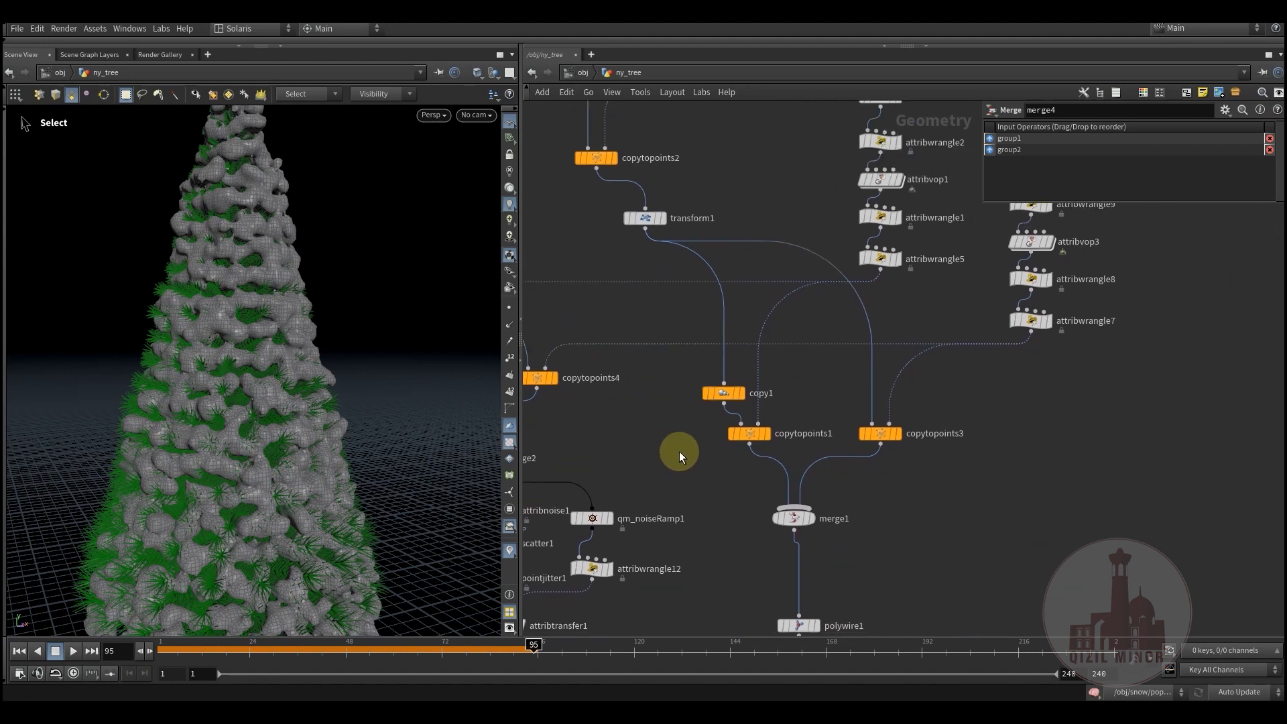
{"action": "middle_click_drag", "start_coordinate": [861, 248], "coordinate": [733, 408]}
{"action": "middle_click_drag", "start_coordinate": [690, 298], "coordinate": [919, 468]}
{"action": "left_click_drag", "start_coordinate": [561, 135], "coordinate": [686, 411]}
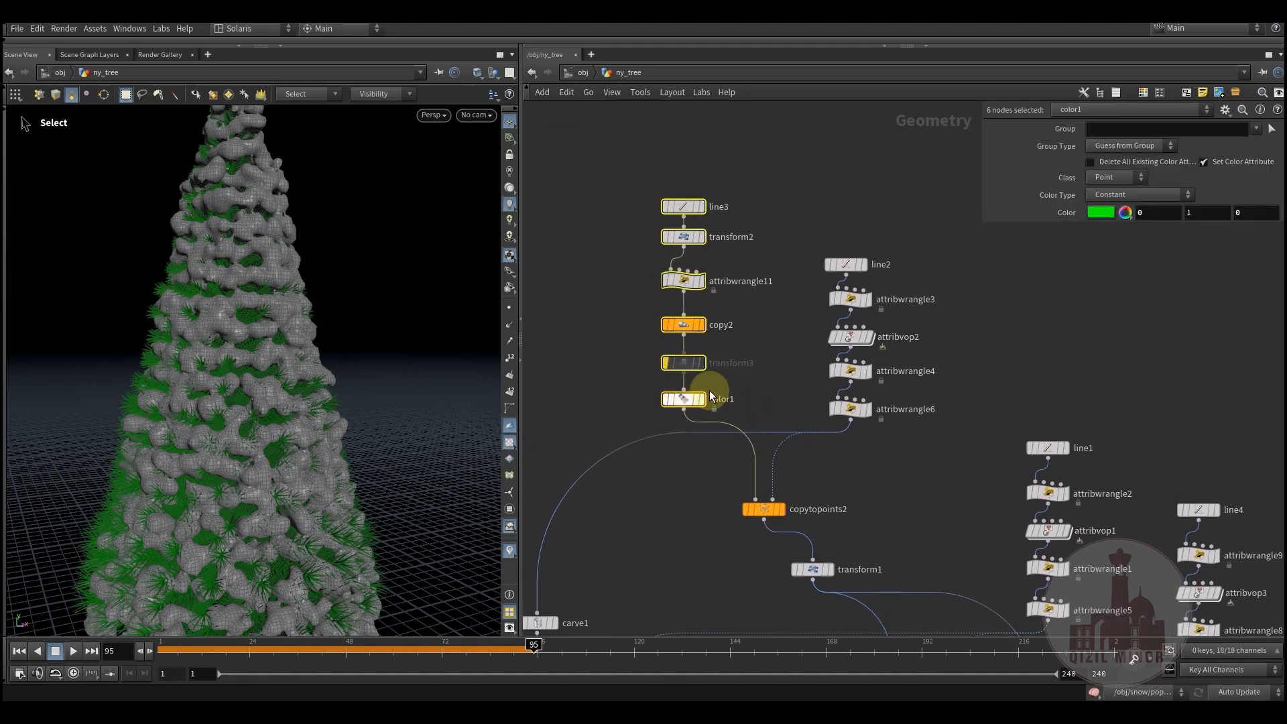
{"action": "left_click_drag", "start_coordinate": [782, 232], "coordinate": [858, 419]}
{"action": "left_click", "coordinate": [885, 473]}
Display line1 and examine the vertical line at the start of its wrangle chain.
{"action": "middle_click_drag", "start_coordinate": [862, 476], "coordinate": [713, 392]}
{"action": "middle_click_drag", "start_coordinate": [814, 441], "coordinate": [719, 369]}
{"action": "middle_click_drag", "start_coordinate": [811, 456], "coordinate": [691, 391]}
{"action": "middle_click_drag", "start_coordinate": [732, 443], "coordinate": [770, 484]}
{"action": "left_click", "coordinate": [737, 268]}
{"action": "left_click", "coordinate": [719, 269]}
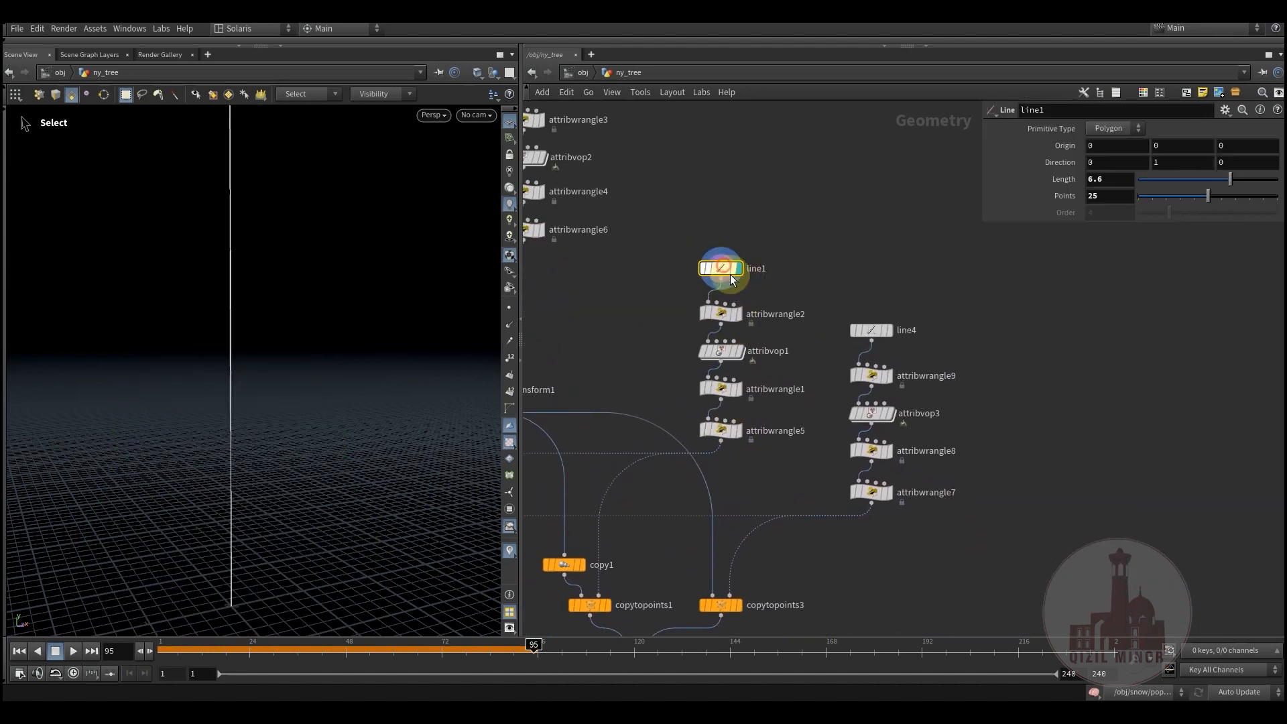
{"action": "middle_click_drag", "start_coordinate": [649, 324], "coordinate": [767, 365]}
{"action": "key", "text": "Escape"}
{"action": "left_click_drag", "start_coordinate": [250, 388], "coordinate": [301, 417]}
{"action": "middle_click_drag", "start_coordinate": [771, 438], "coordinate": [665, 373]}
{"action": "scroll", "coordinate": [695, 335], "scroll_direction": "up", "scroll_amount": 3}
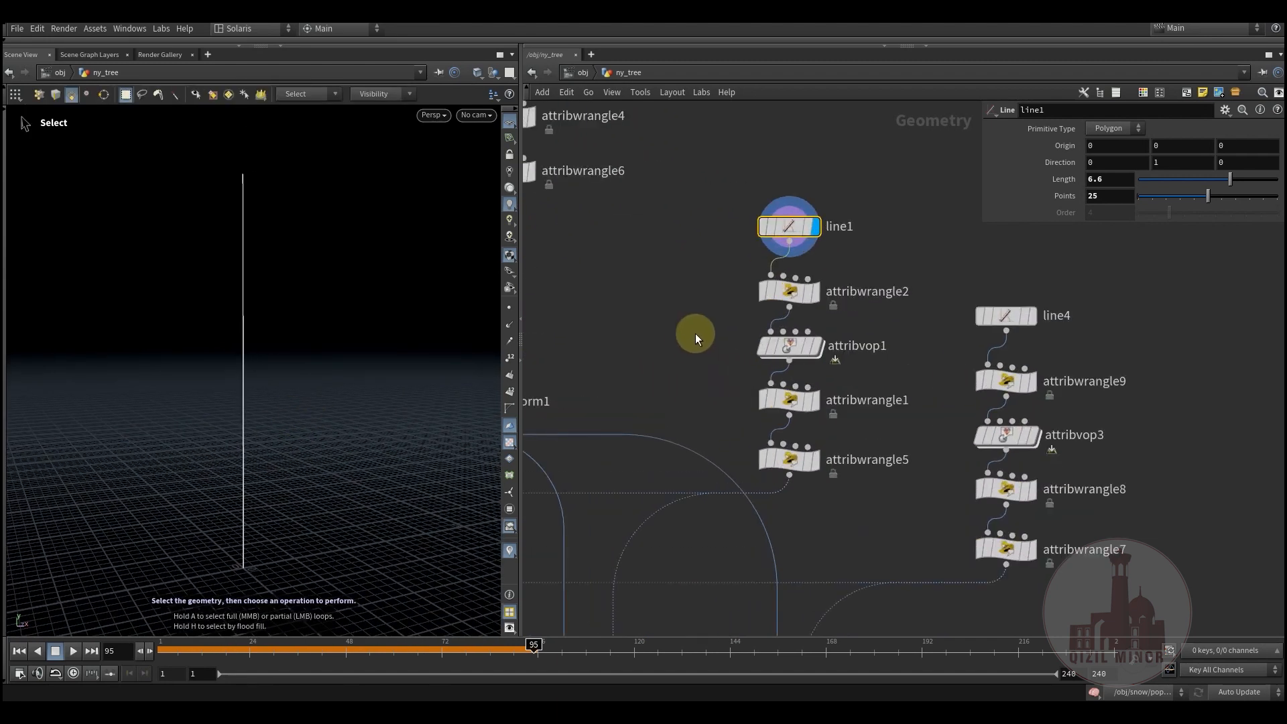
Display attribwrangle2 with point normals shown and attribvop1 after it, to compare the normals along the line.
{"action": "left_click", "coordinate": [789, 292]}
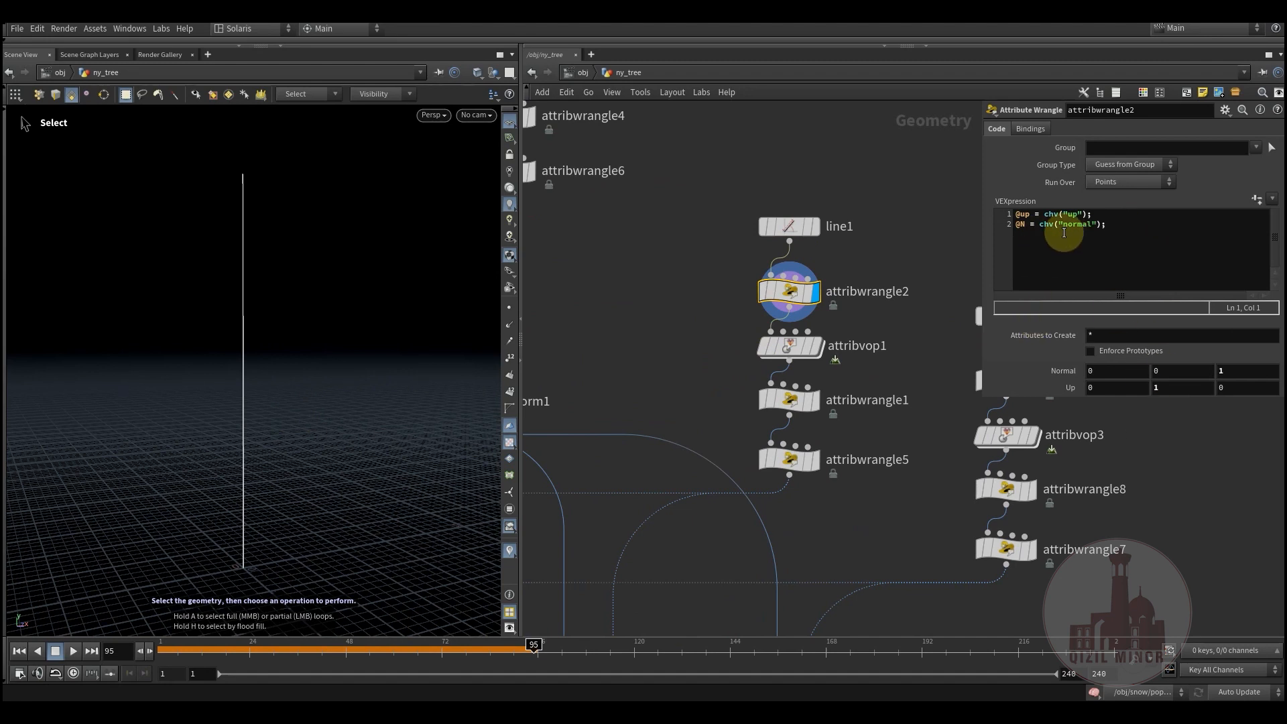
{"action": "left_click", "coordinate": [509, 325]}
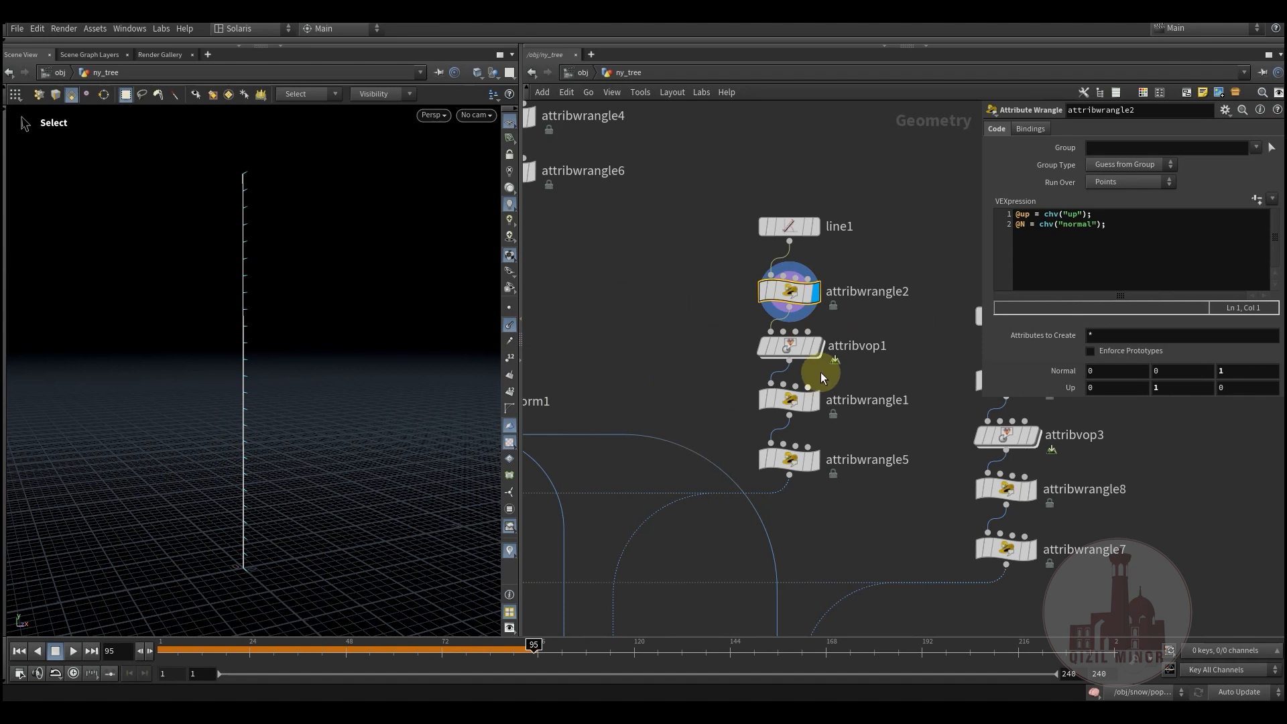
{"action": "left_click", "coordinate": [788, 348]}
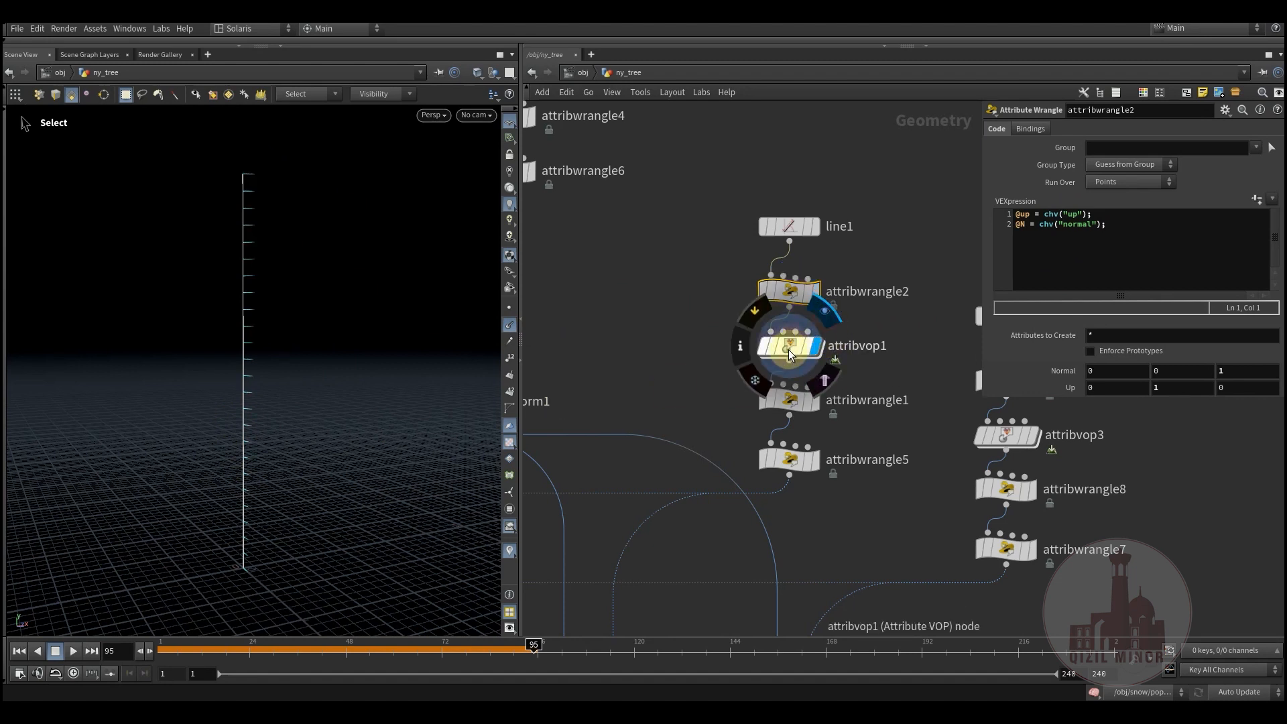
{"action": "mouse_move", "coordinate": [271, 394]}
{"action": "left_mouse_down", "text": "alt"}
{"action": "mouse_move", "coordinate": [317, 417]}
{"action": "mouse_move", "coordinate": [290, 390]}
{"action": "left_mouse_up", "text": "alt"}
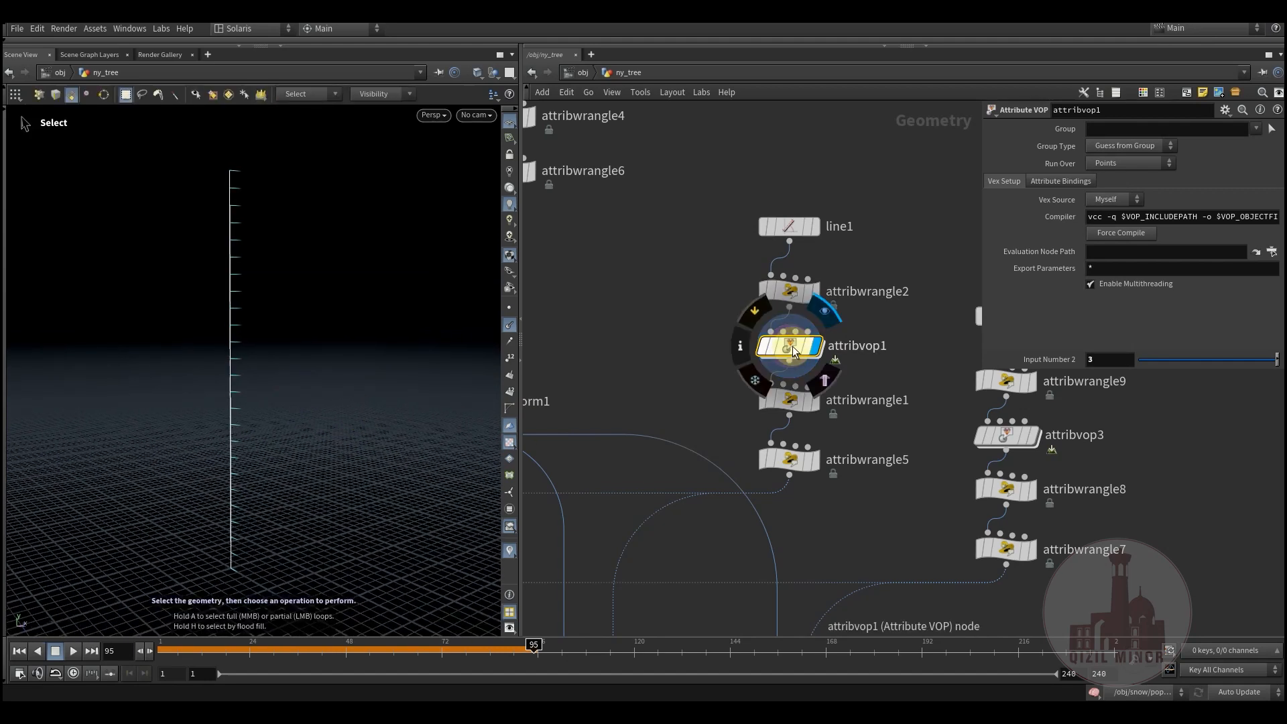
Open attribvop1's VEX network, follow its rotation nodes, and view the rotated normals from above.
{"action": "double_click", "coordinate": [792, 346]}
{"action": "middle_click_drag", "start_coordinate": [746, 297], "coordinate": [780, 273]}
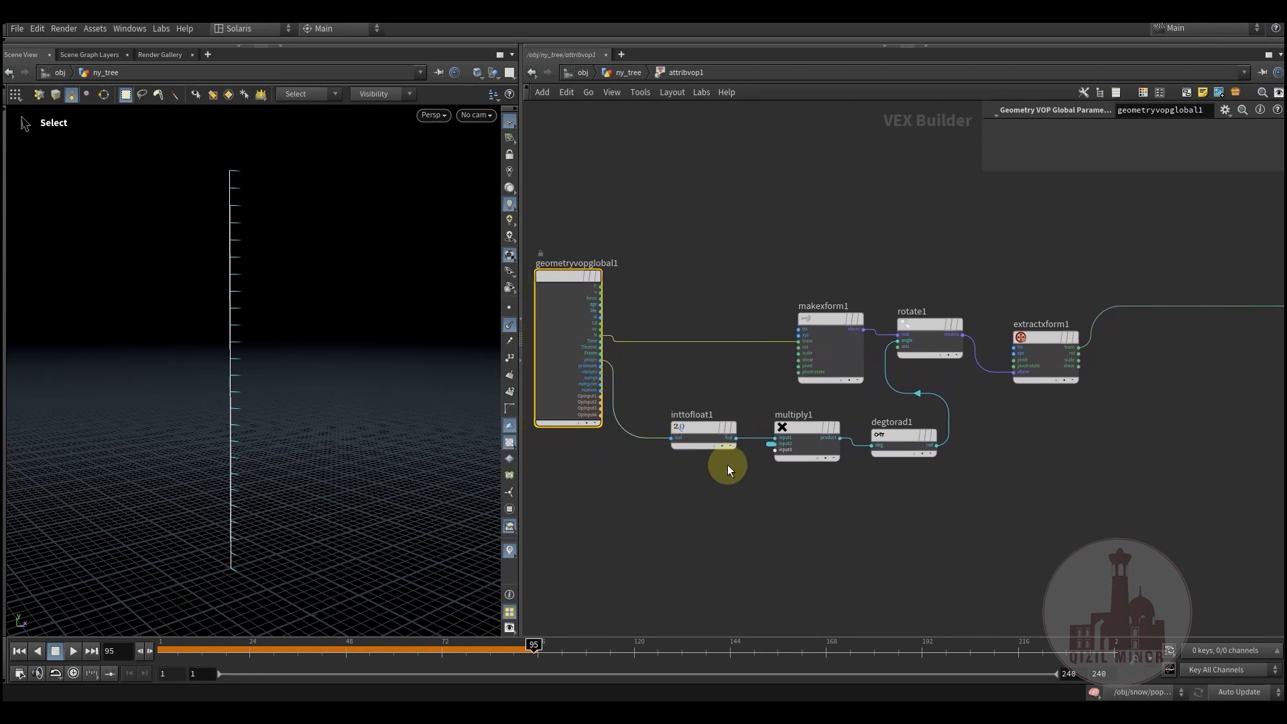
{"action": "middle_click_drag", "start_coordinate": [871, 486], "coordinate": [821, 510]}
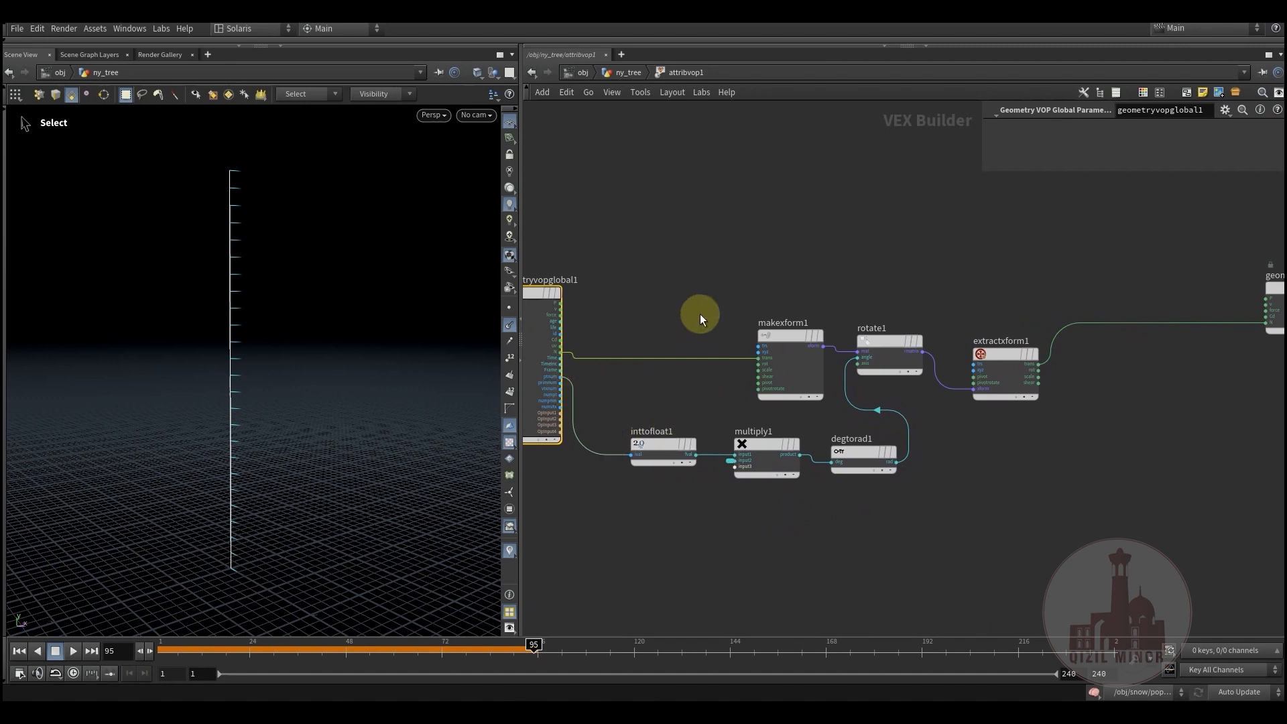
{"action": "middle_click_drag", "start_coordinate": [700, 313], "coordinate": [706, 279]}
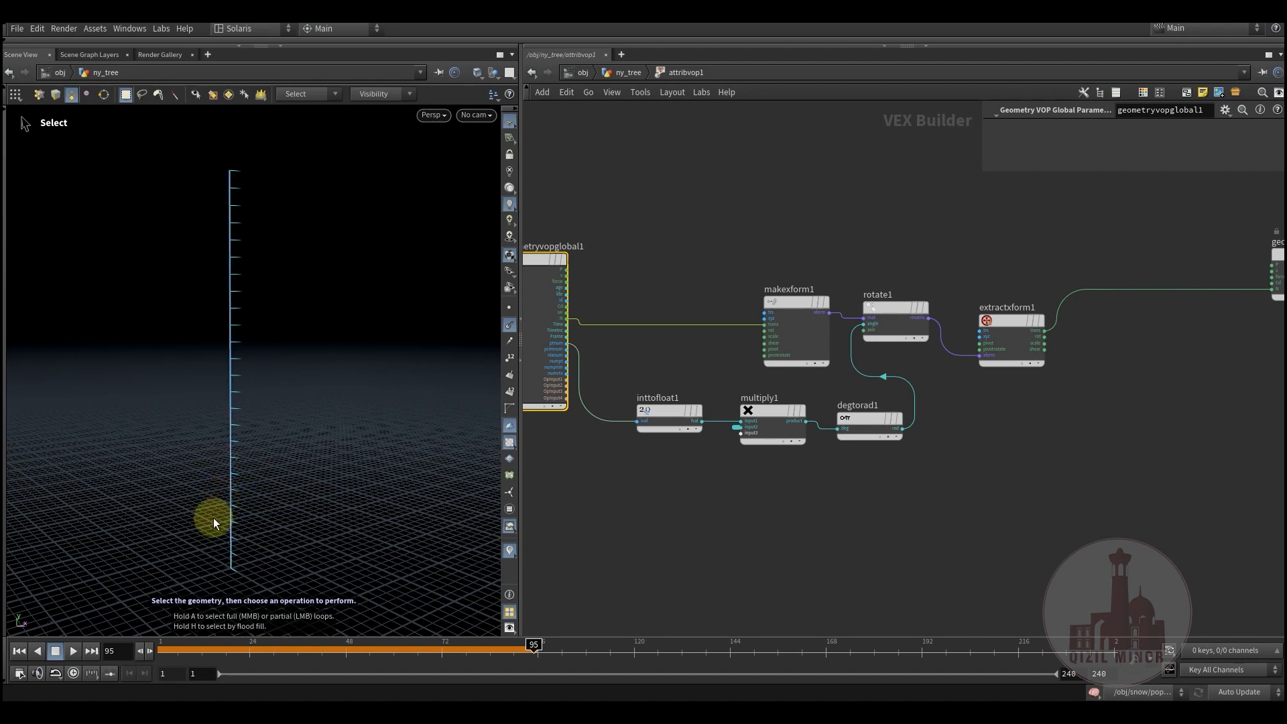
{"action": "left_click_drag", "start_coordinate": [225, 484], "coordinate": [263, 475], "text": "alt"}
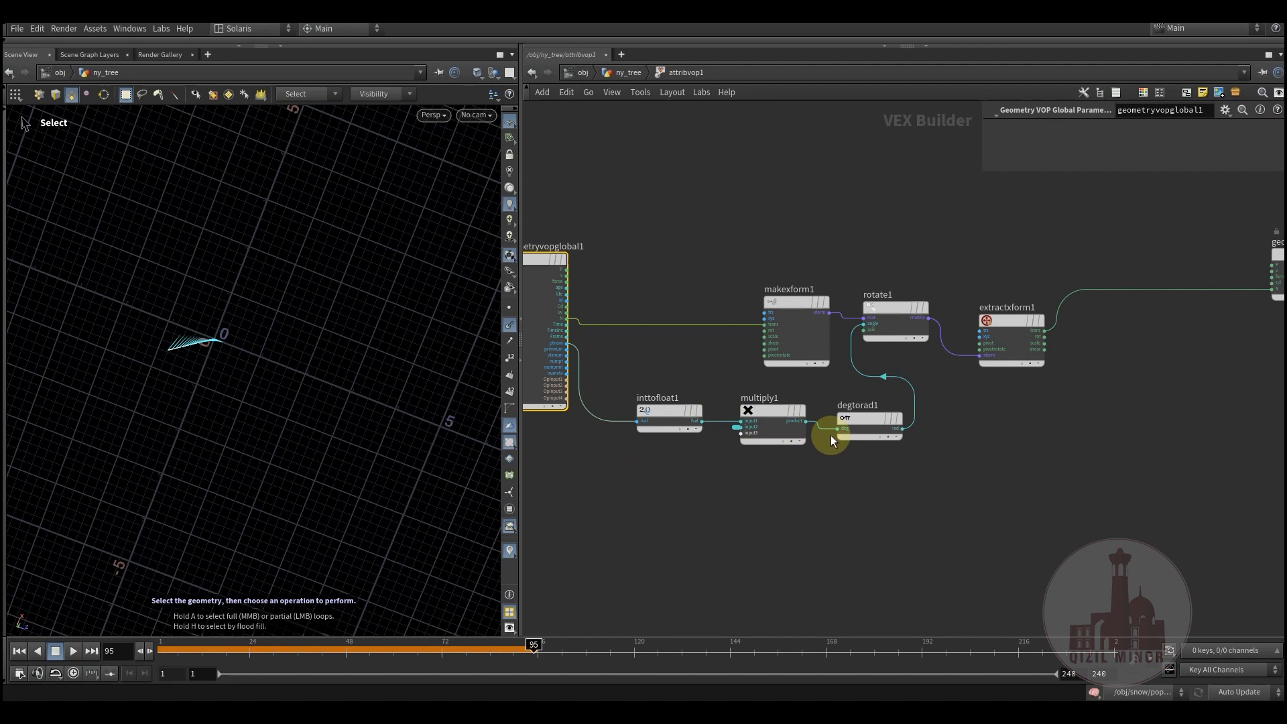
Move makexform1 slightly in the VEX network and select rotate1 to inspect its axis parameters.
{"action": "left_click_drag", "start_coordinate": [791, 301], "coordinate": [774, 276]}
{"action": "left_click", "coordinate": [871, 307]}
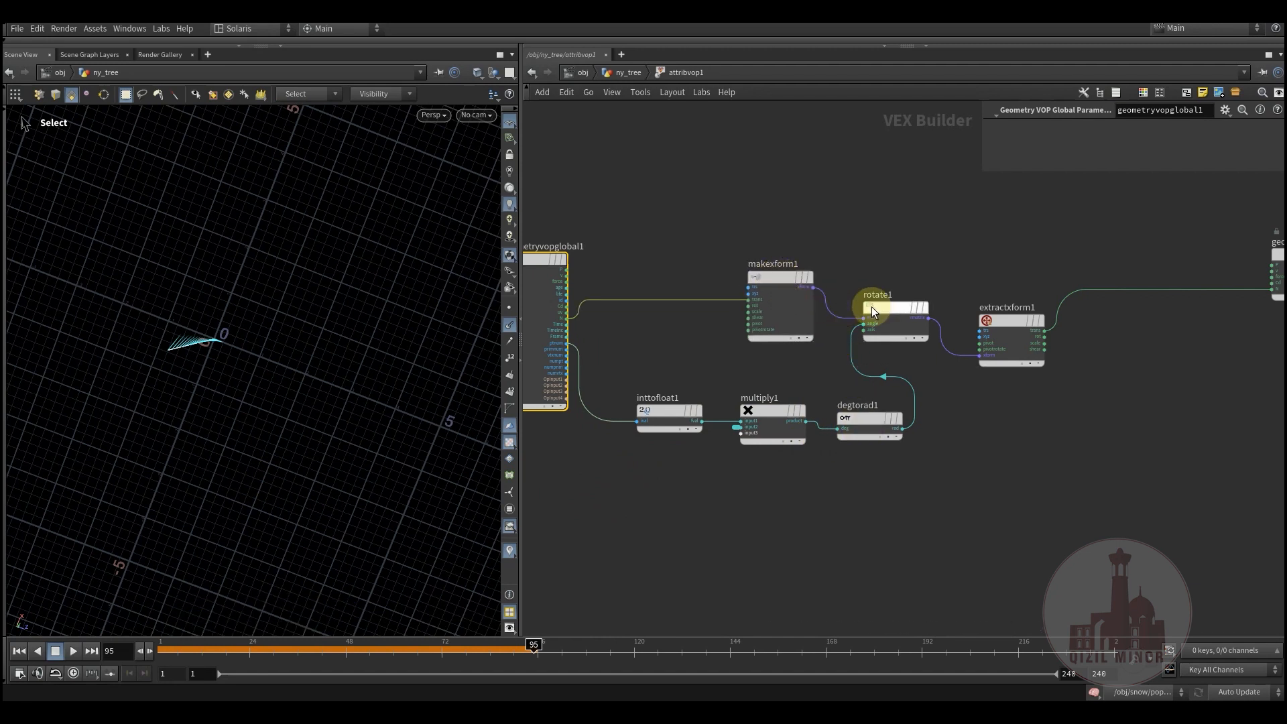
{"action": "middle_click_drag", "start_coordinate": [800, 373], "coordinate": [692, 429]}
{"action": "left_click", "coordinate": [667, 335]}
{"action": "left_click", "coordinate": [777, 363]}
{"action": "scroll", "coordinate": [807, 297], "scroll_direction": "up", "scroll_amount": 4}
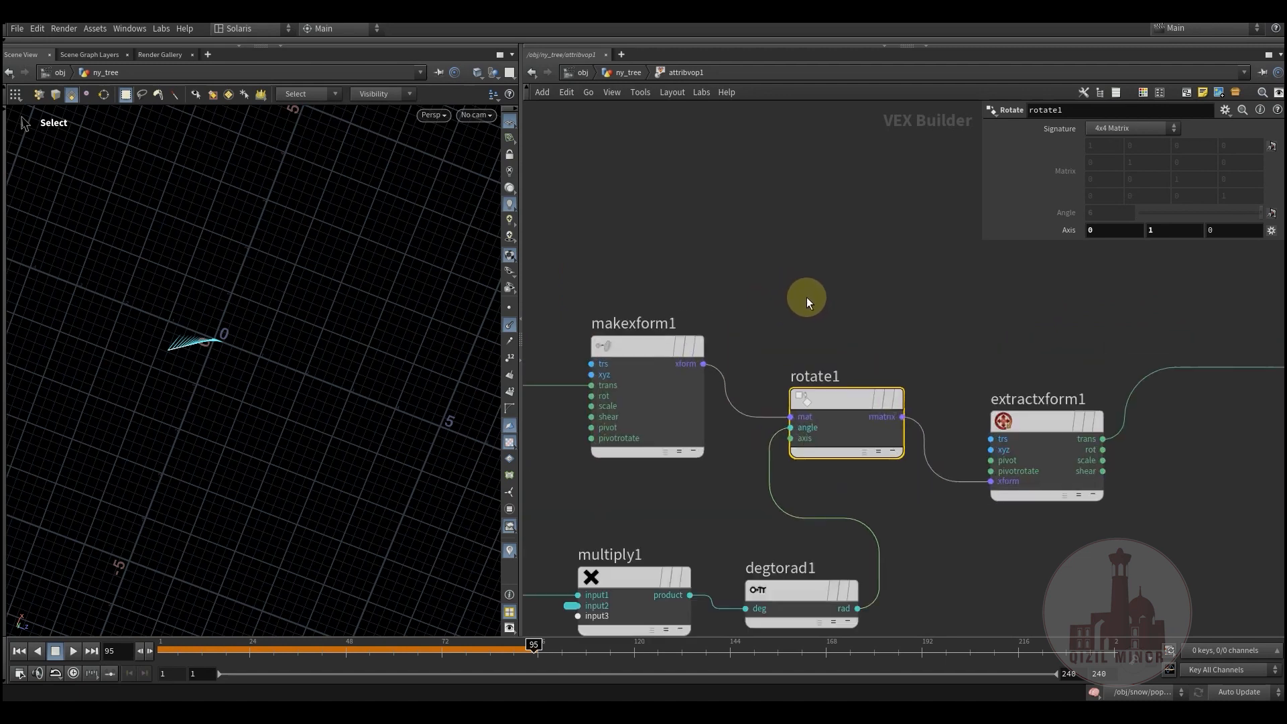
Add a Bind node and position it above makexform1.
{"action": "key", "text": "Tab"}
{"action": "type", "text": "bi"}
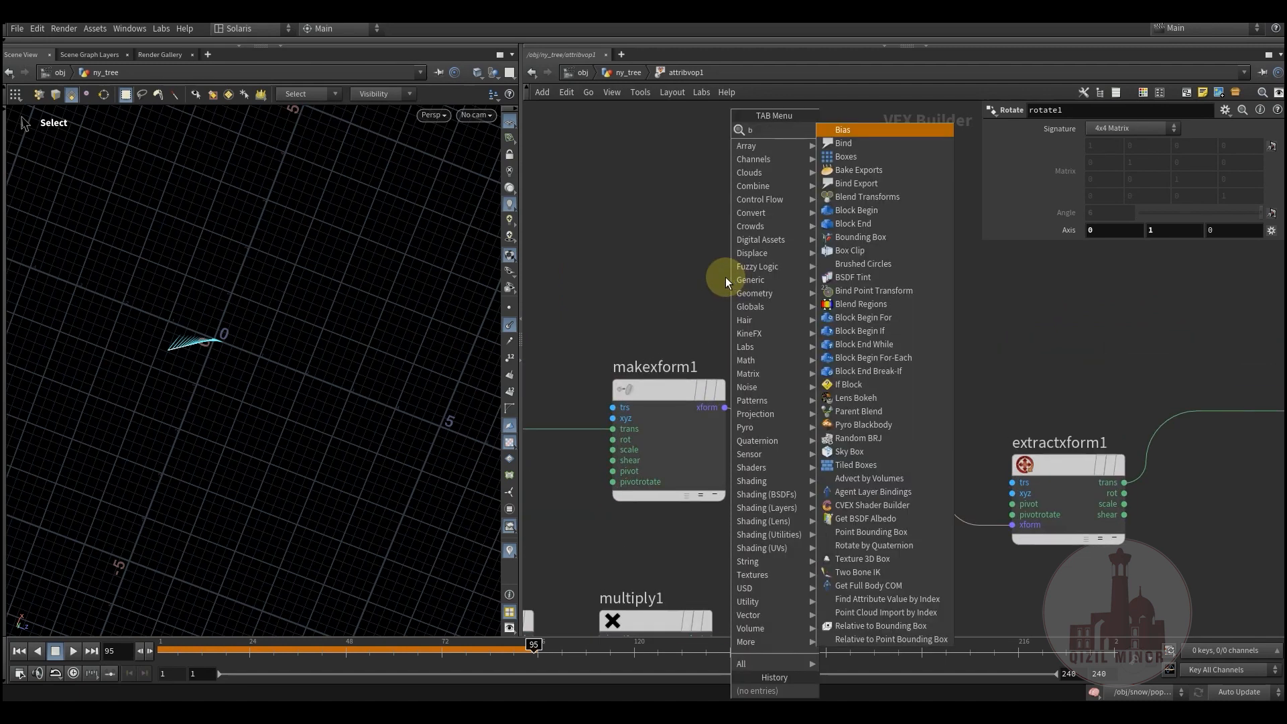
{"action": "left_click", "coordinate": [752, 230]}
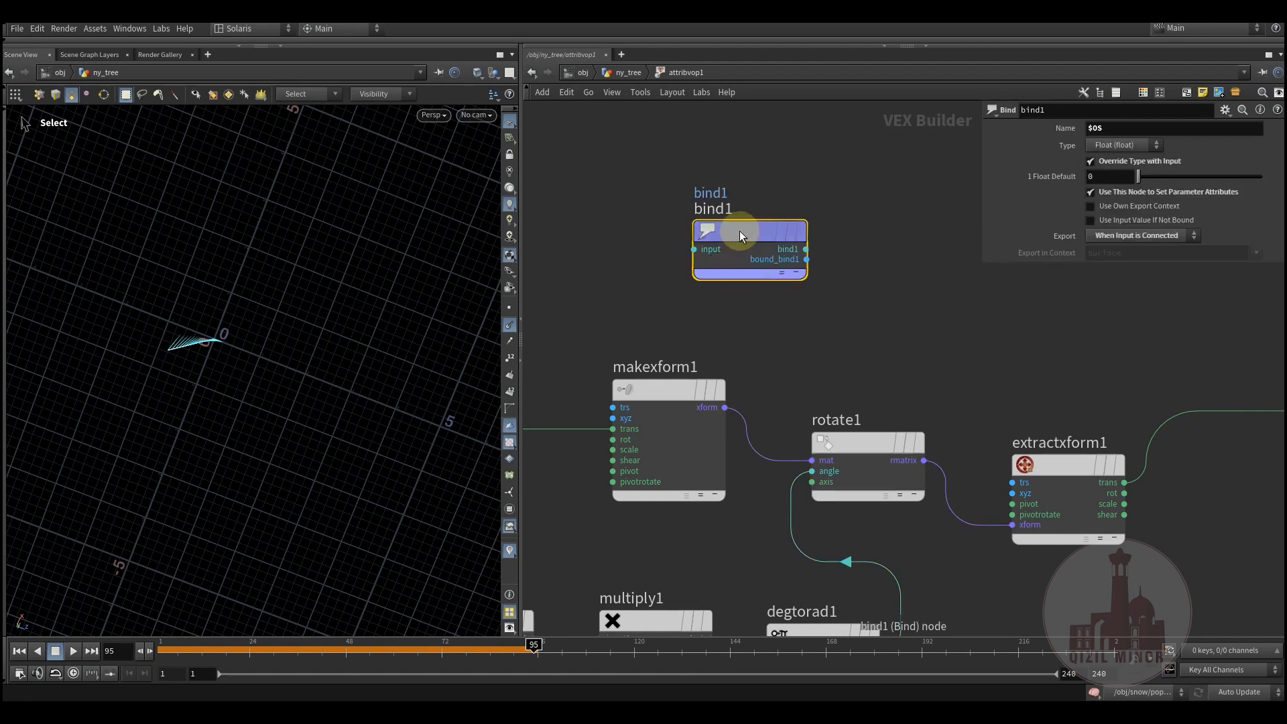
{"action": "left_click_drag", "start_coordinate": [738, 230], "coordinate": [684, 260]}
Name the Bind node's attribute up and set its type to 3 Floats (vector).
{"action": "left_click_drag", "start_coordinate": [1124, 129], "coordinate": [1035, 127]}
{"action": "type", "text": "up"}
{"action": "key", "text": "Return"}
{"action": "left_click", "coordinate": [1121, 145]}
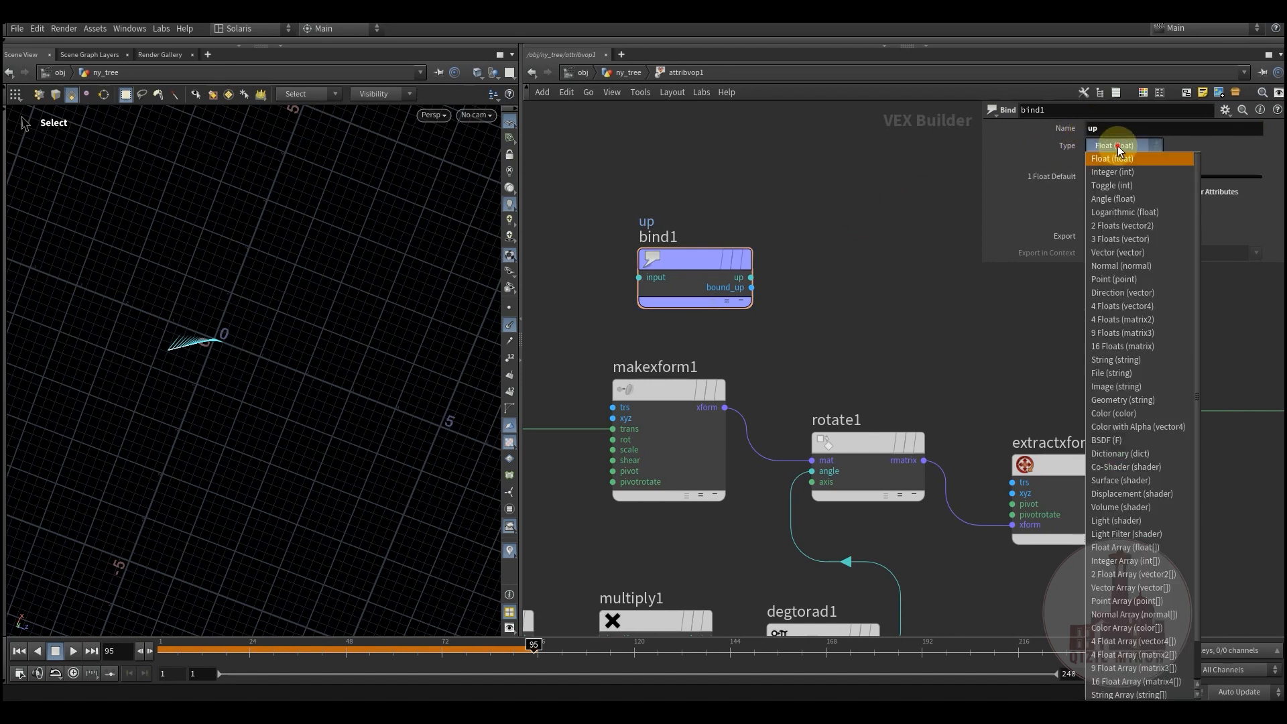
{"action": "left_click", "coordinate": [1152, 239]}
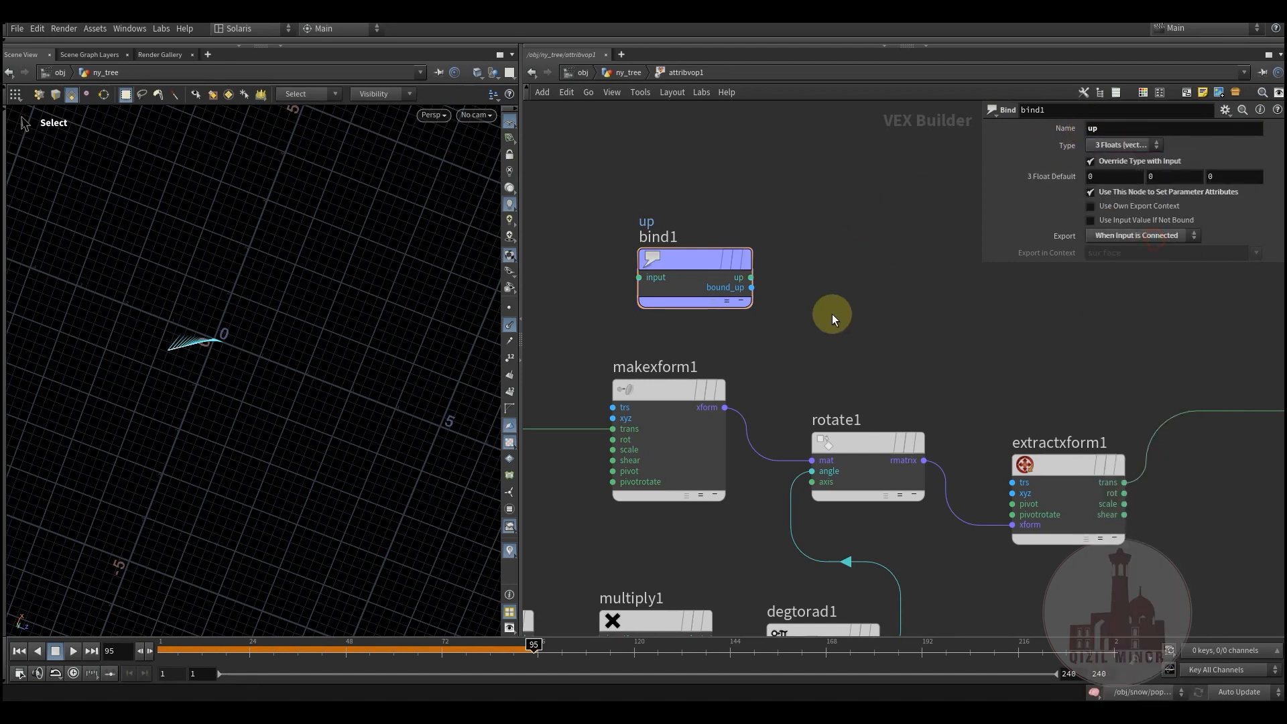
Connect the Bind node's up output to rotate1's axis input and move the Bind node close above makexform1.
{"action": "middle_click_drag", "start_coordinate": [831, 350], "coordinate": [819, 307]}
{"action": "left_click", "coordinate": [740, 241]}
{"action": "left_click", "coordinate": [855, 277]}
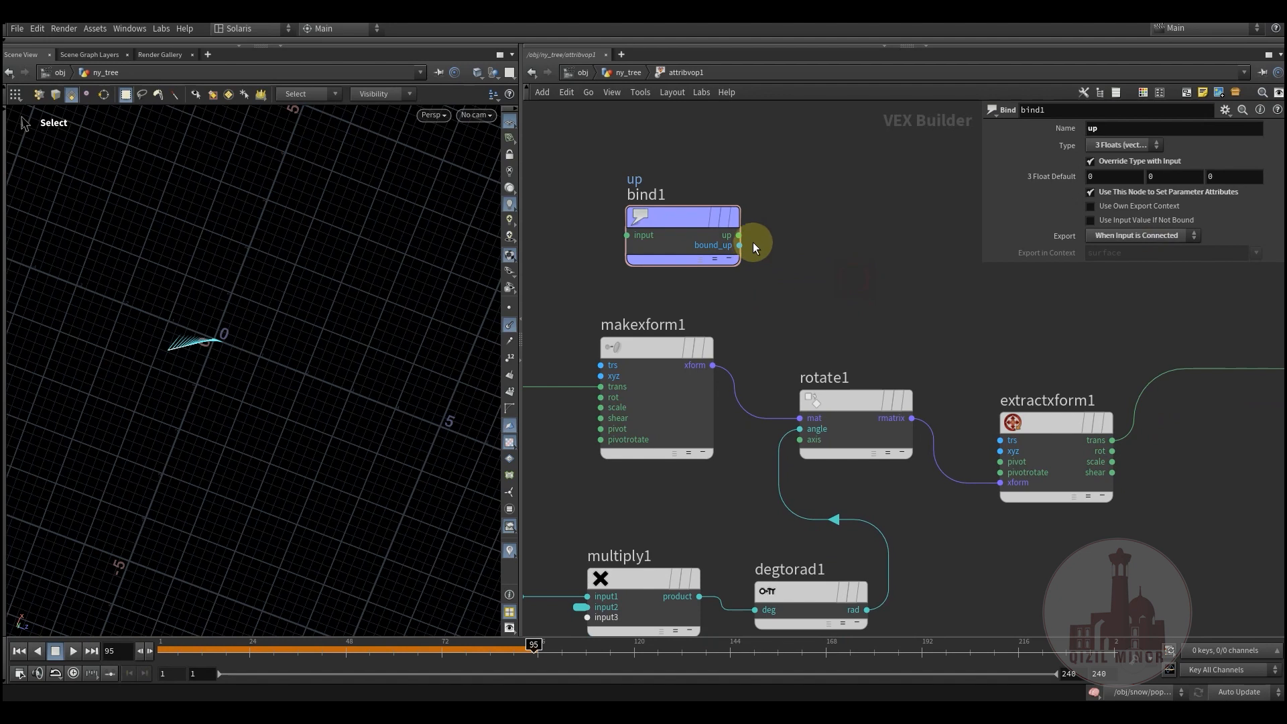
{"action": "left_click", "coordinate": [858, 396]}
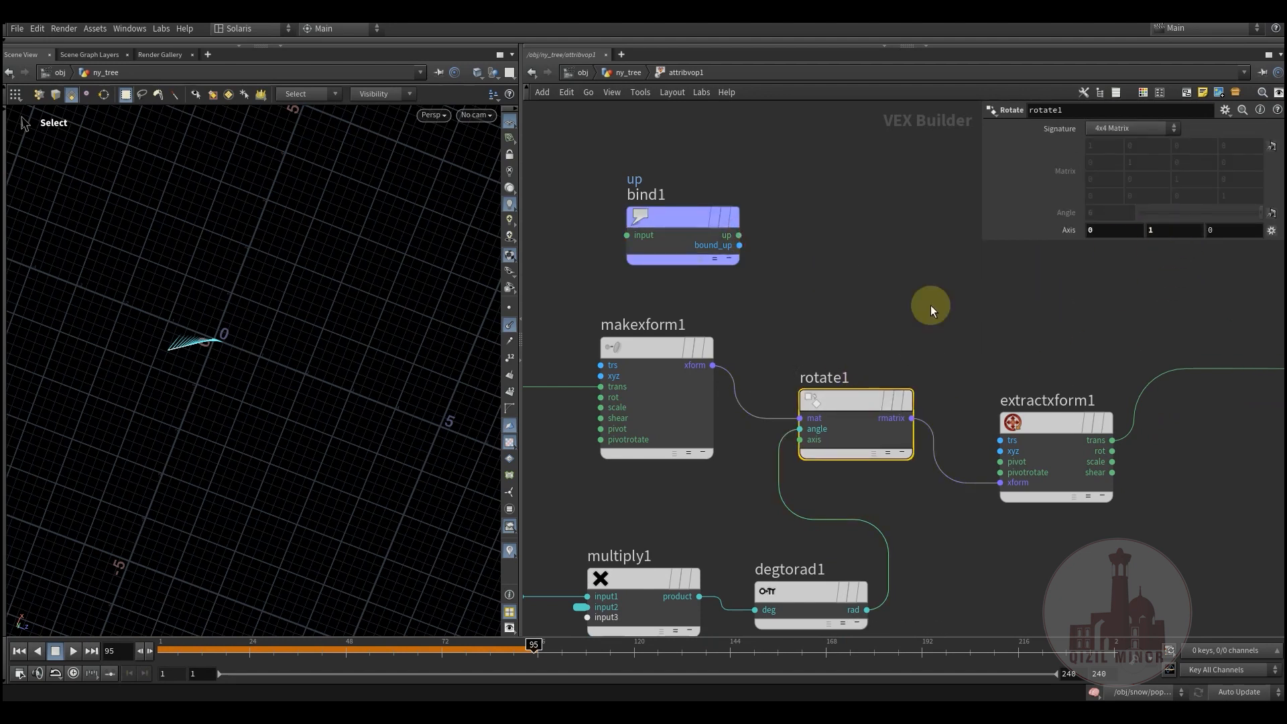
{"action": "left_click", "coordinate": [739, 236]}
{"action": "left_click", "coordinate": [800, 439]}
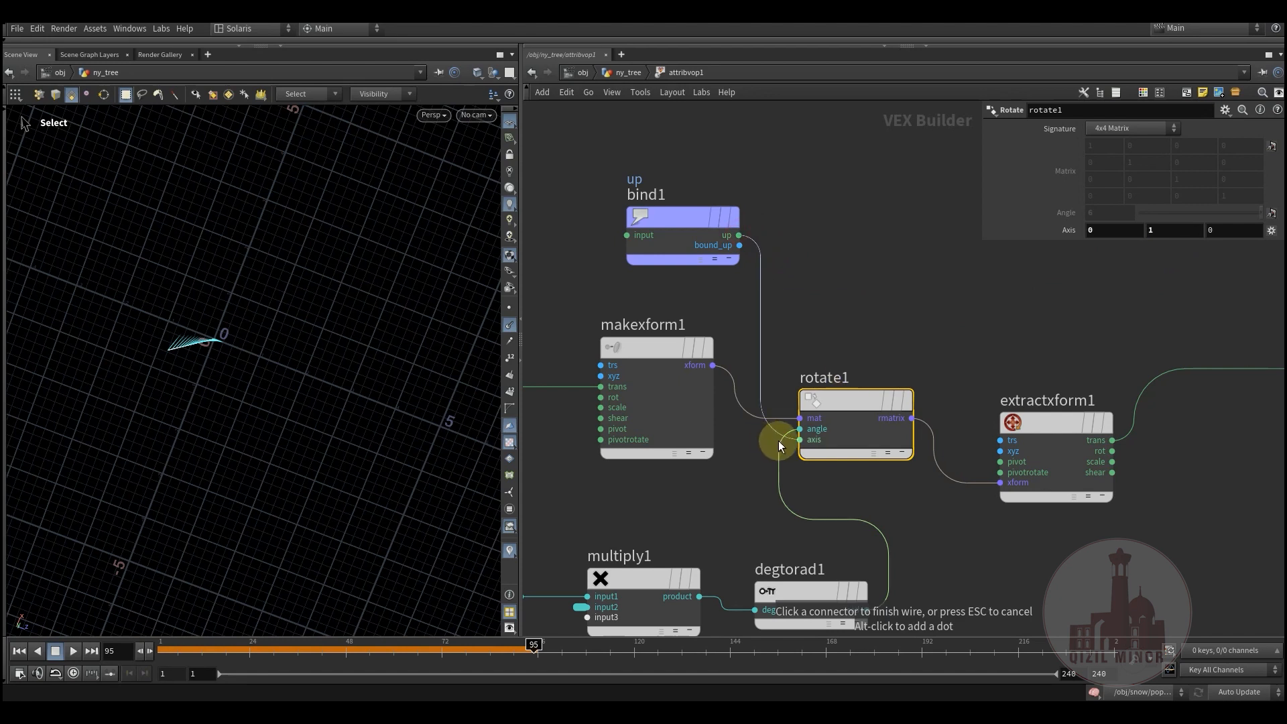
{"action": "middle_click_drag", "start_coordinate": [834, 301], "coordinate": [836, 353]}
{"action": "left_click_drag", "start_coordinate": [697, 272], "coordinate": [680, 315]}
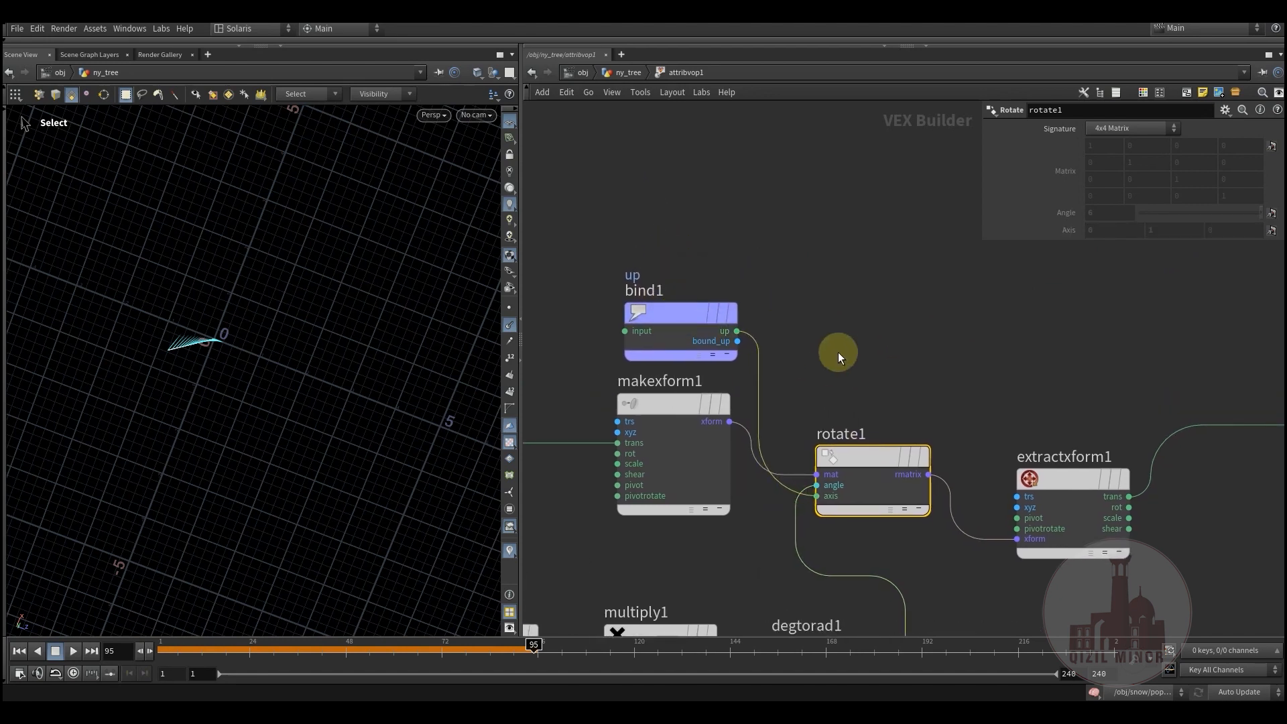
Examine makexform1 and rotate1, tracing how the N normal and the up axis feed the rotation.
{"action": "middle_click_drag", "start_coordinate": [835, 352], "coordinate": [685, 323]}
{"action": "middle_click_drag", "start_coordinate": [882, 376], "coordinate": [1048, 362]}
{"action": "left_click", "coordinate": [668, 367]}
{"action": "middle_click_drag", "start_coordinate": [622, 339], "coordinate": [747, 398]}
{"action": "middle_click_drag", "start_coordinate": [621, 365], "coordinate": [764, 312]}
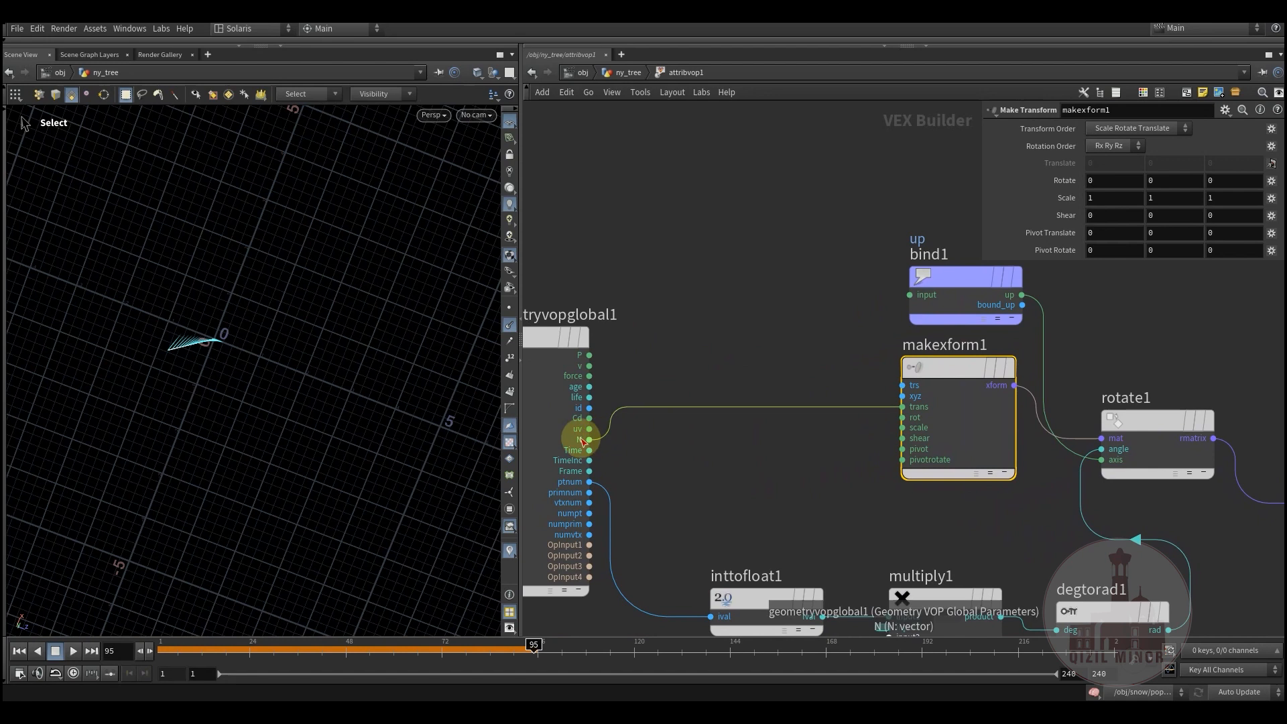
{"action": "middle_click_drag", "start_coordinate": [876, 409], "coordinate": [612, 437]}
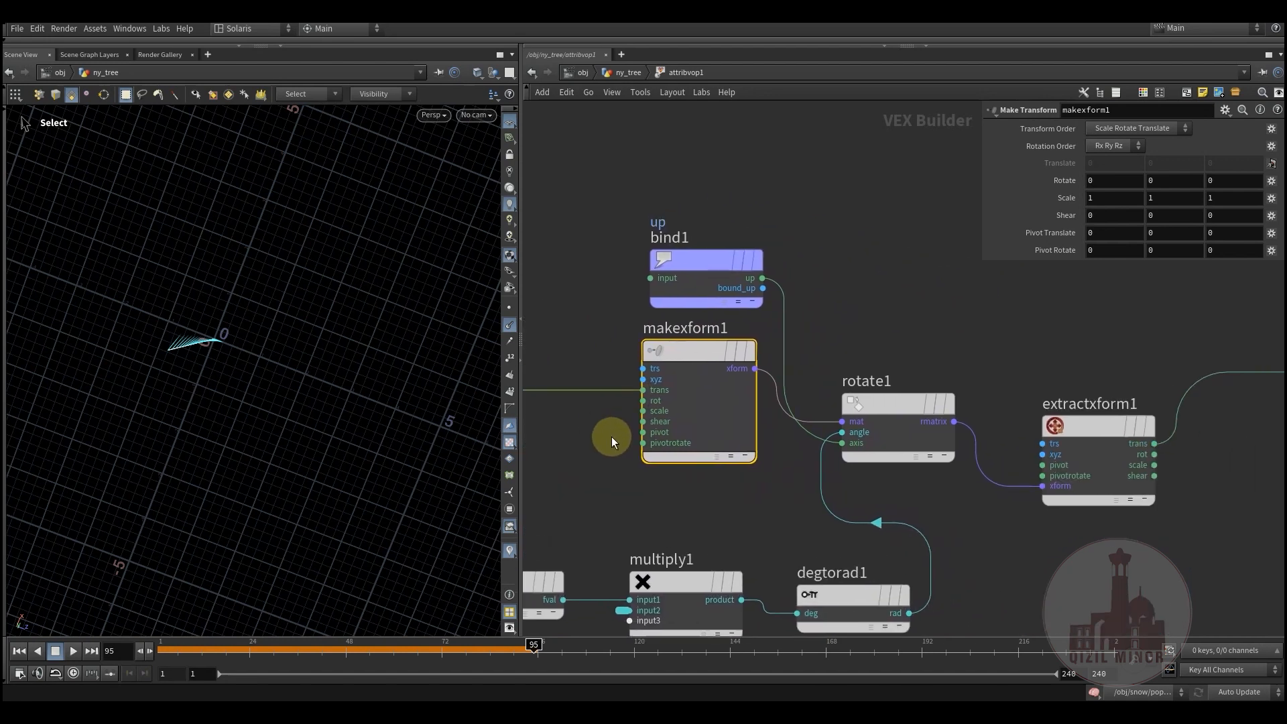
{"action": "left_click", "coordinate": [877, 406]}
{"action": "middle_click_drag", "start_coordinate": [900, 335], "coordinate": [879, 288]}
{"action": "middle_click_drag", "start_coordinate": [824, 254], "coordinate": [846, 291]}
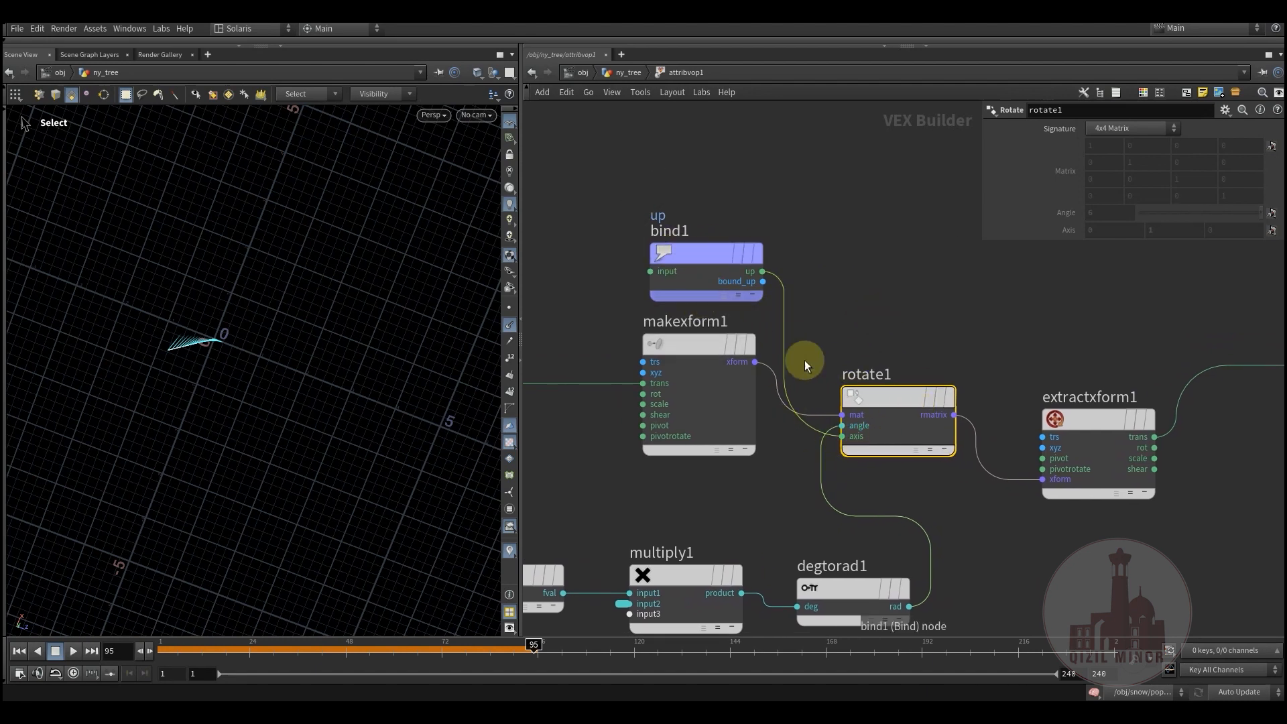
Trace the rotation network from the point number through multiply1 and degtorad1 to rotate1, extractxform1 and the N output.
{"action": "mouse_move", "coordinate": [698, 256]}
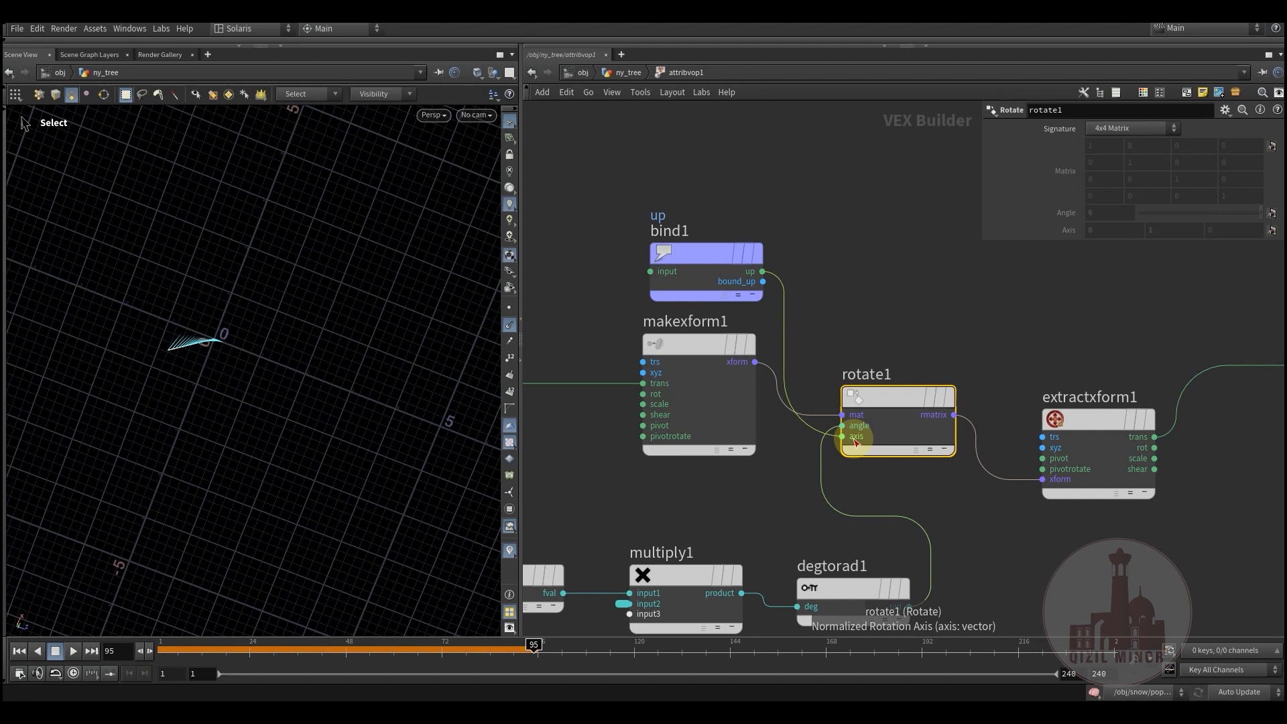
{"action": "middle_click_drag", "start_coordinate": [753, 495], "coordinate": [1006, 389]}
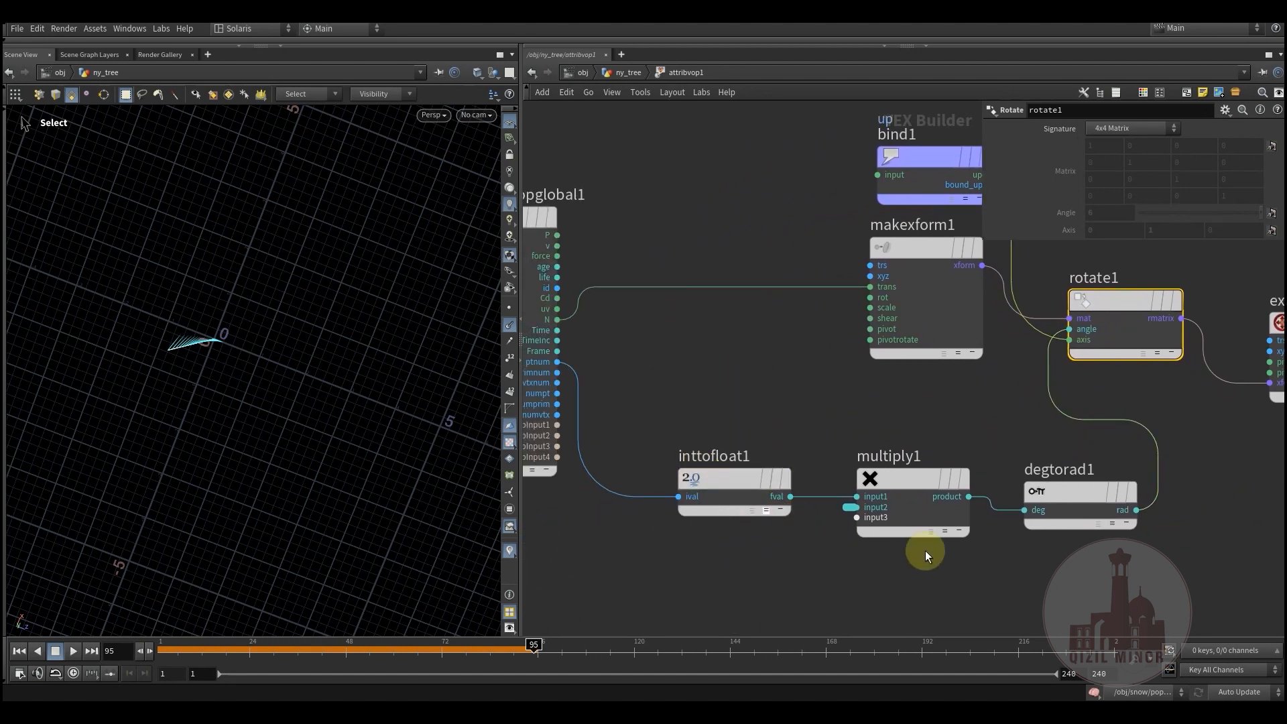
{"action": "mouse_move", "coordinate": [711, 499]}
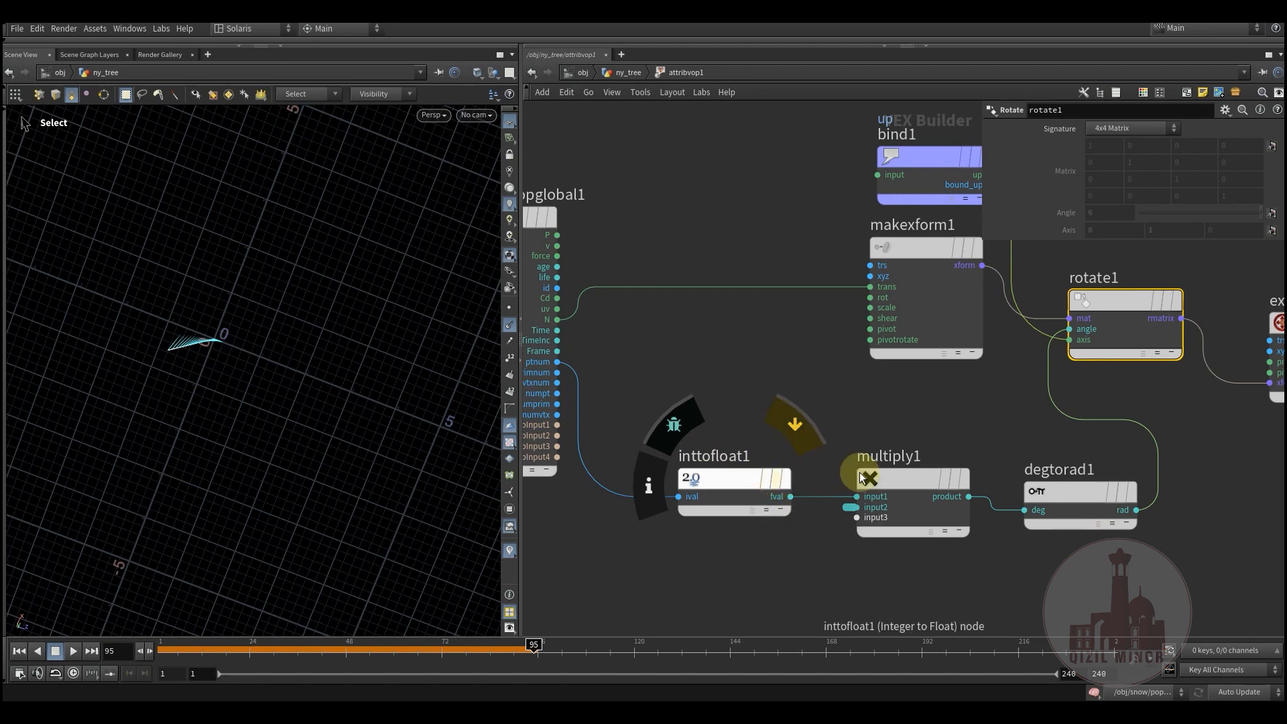
{"action": "middle_click_drag", "start_coordinate": [931, 426], "coordinate": [546, 442]}
{"action": "middle_click_drag", "start_coordinate": [907, 380], "coordinate": [794, 411]}
{"action": "middle_click_drag", "start_coordinate": [938, 394], "coordinate": [761, 455]}
{"action": "left_click_drag", "start_coordinate": [1007, 358], "coordinate": [767, 401]}
{"action": "middle_click_drag", "start_coordinate": [649, 485], "coordinate": [738, 449]}
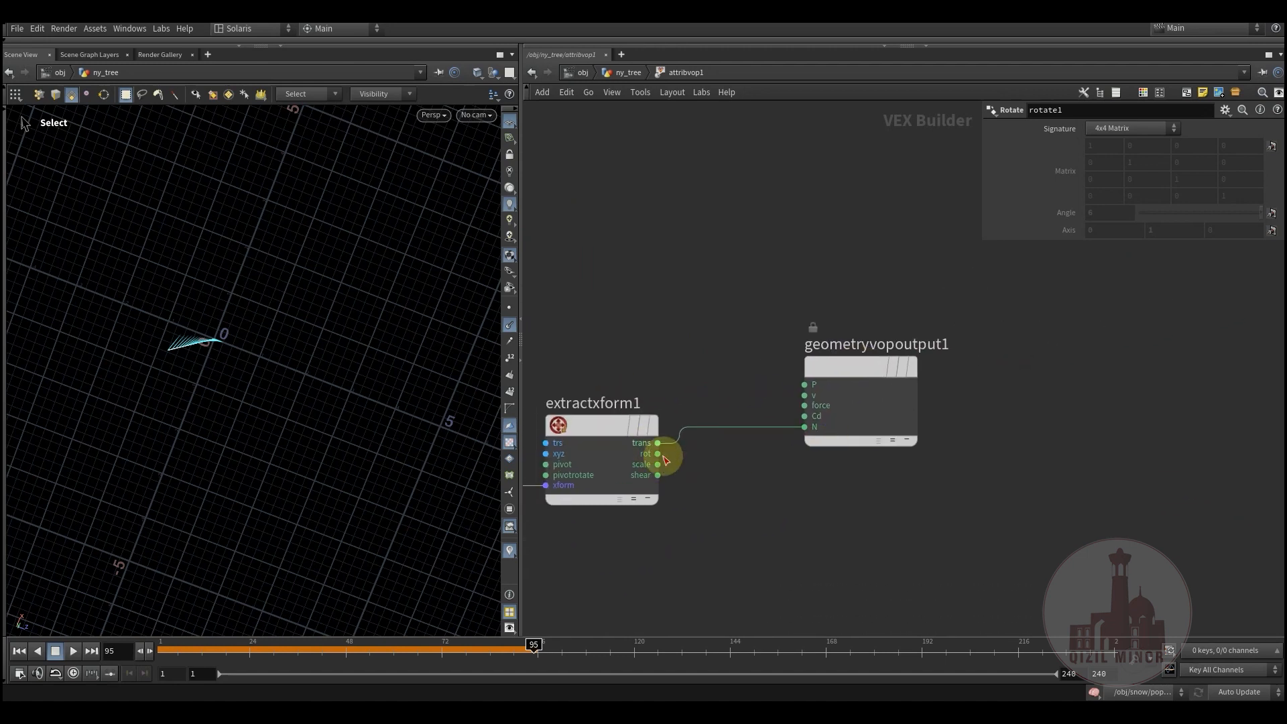
{"action": "middle_click_drag", "start_coordinate": [623, 431], "coordinate": [701, 437]}
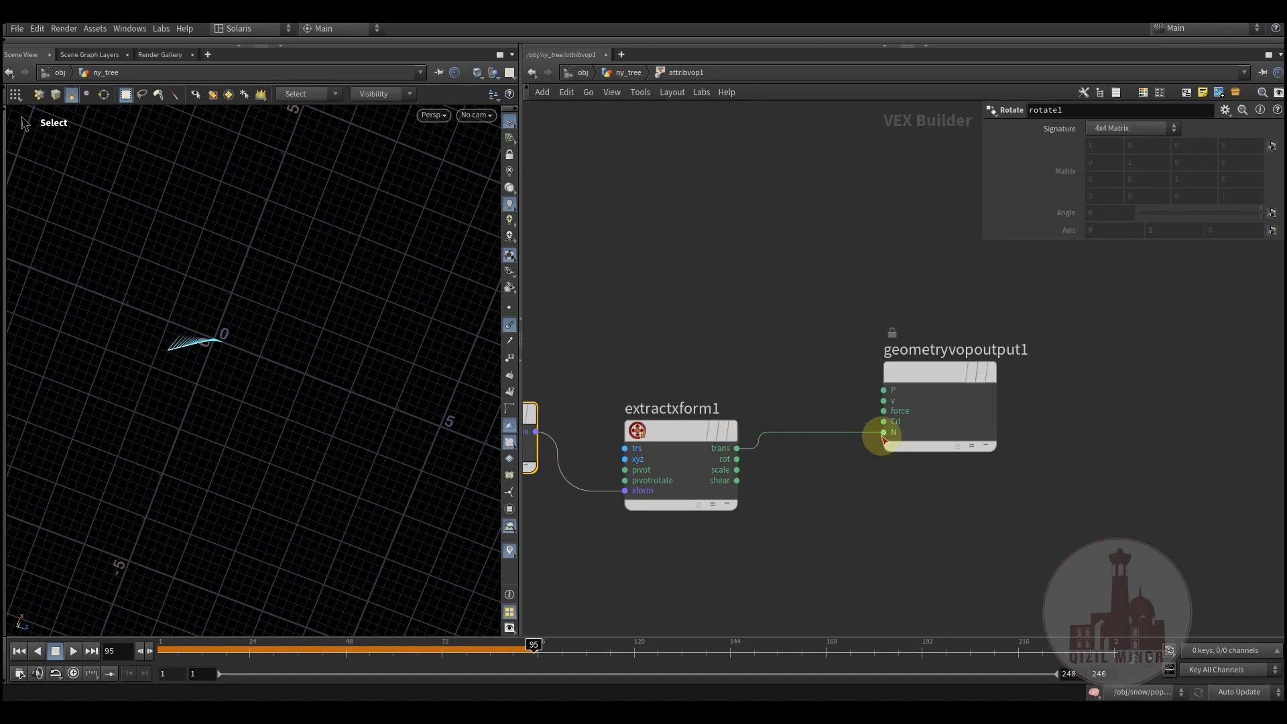
{"action": "middle_click_drag", "start_coordinate": [760, 349], "coordinate": [806, 346]}
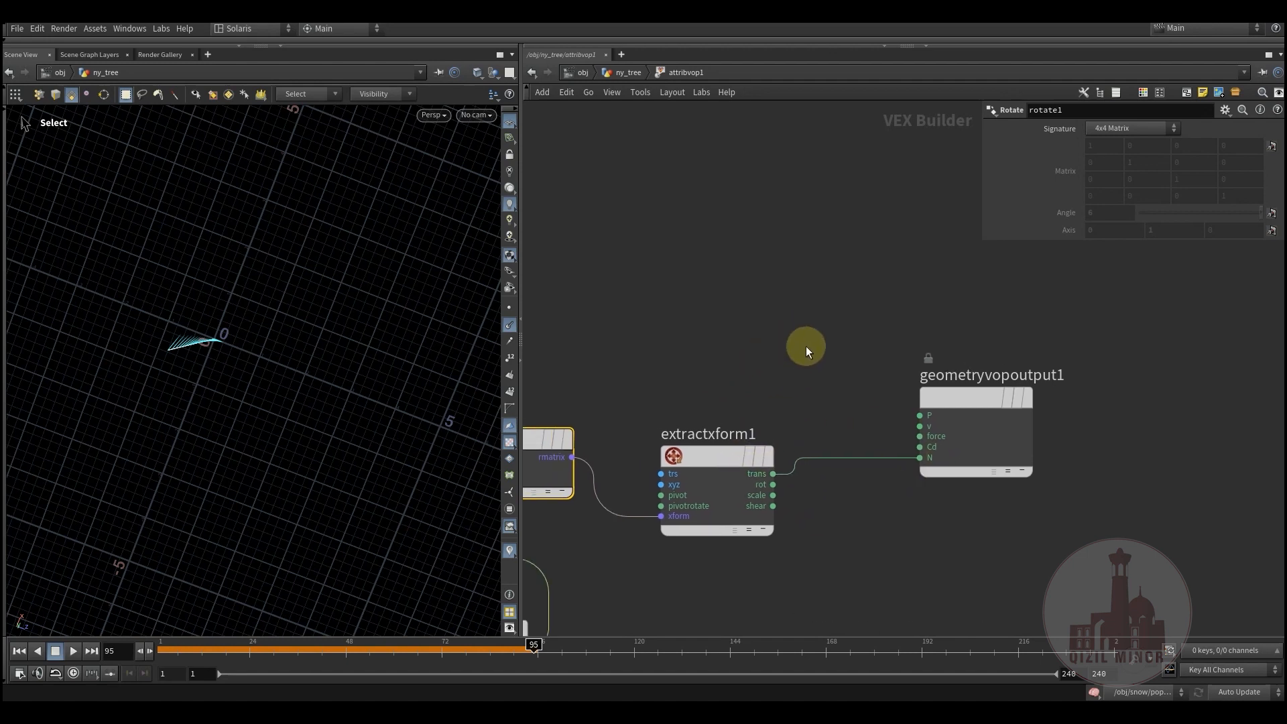
Return to the ny_tree network and display attribwrangle1 and attribwrangle5, viewing the scaled normals along the vertical line from the side.
{"action": "left_click", "coordinate": [627, 73]}
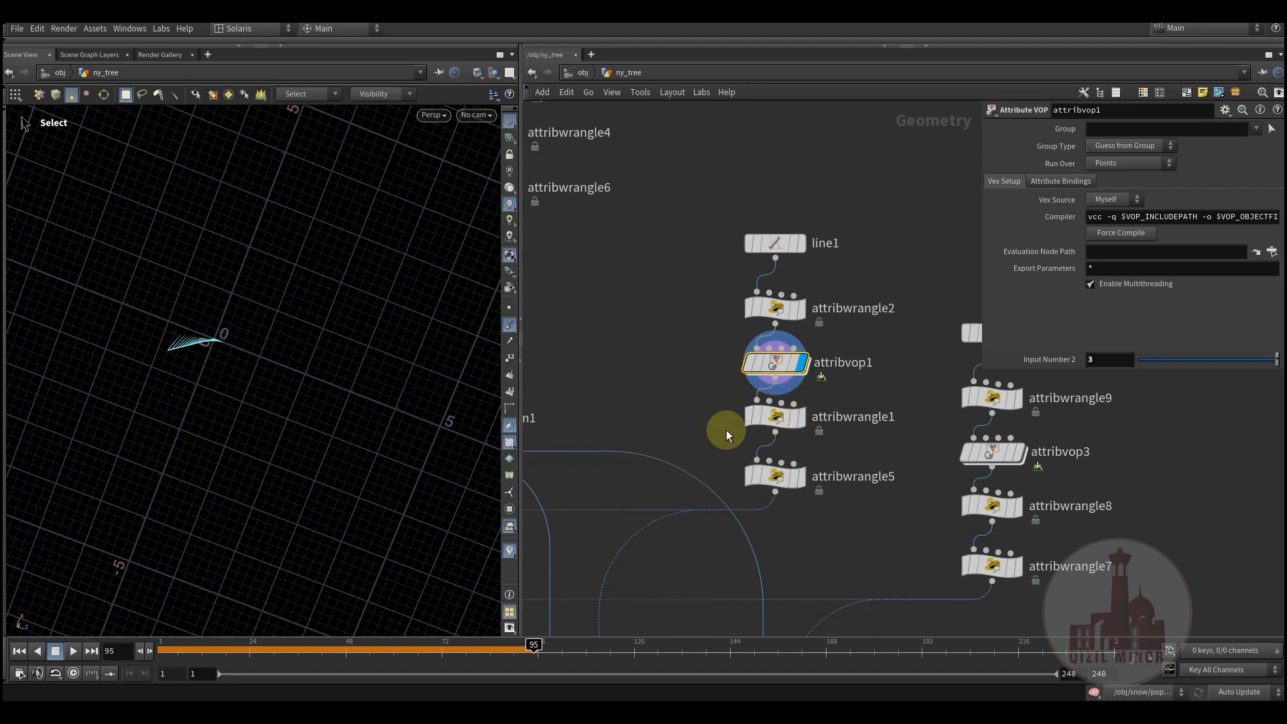
{"action": "left_click", "coordinate": [771, 422]}
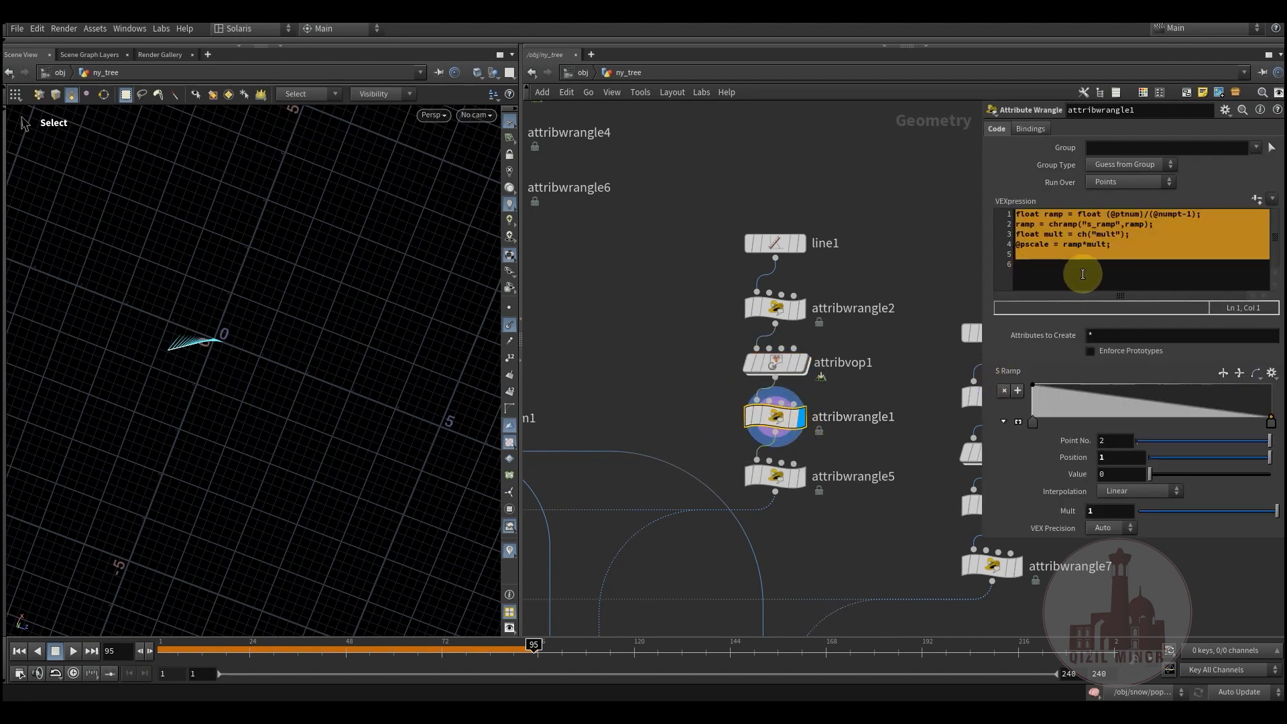
{"action": "key", "text": "Escape"}
{"action": "left_click_drag", "start_coordinate": [353, 374], "coordinate": [332, 330]}
{"action": "left_click", "coordinate": [835, 452]}
{"action": "left_click_drag", "start_coordinate": [339, 495], "coordinate": [360, 513], "text": "alt"}
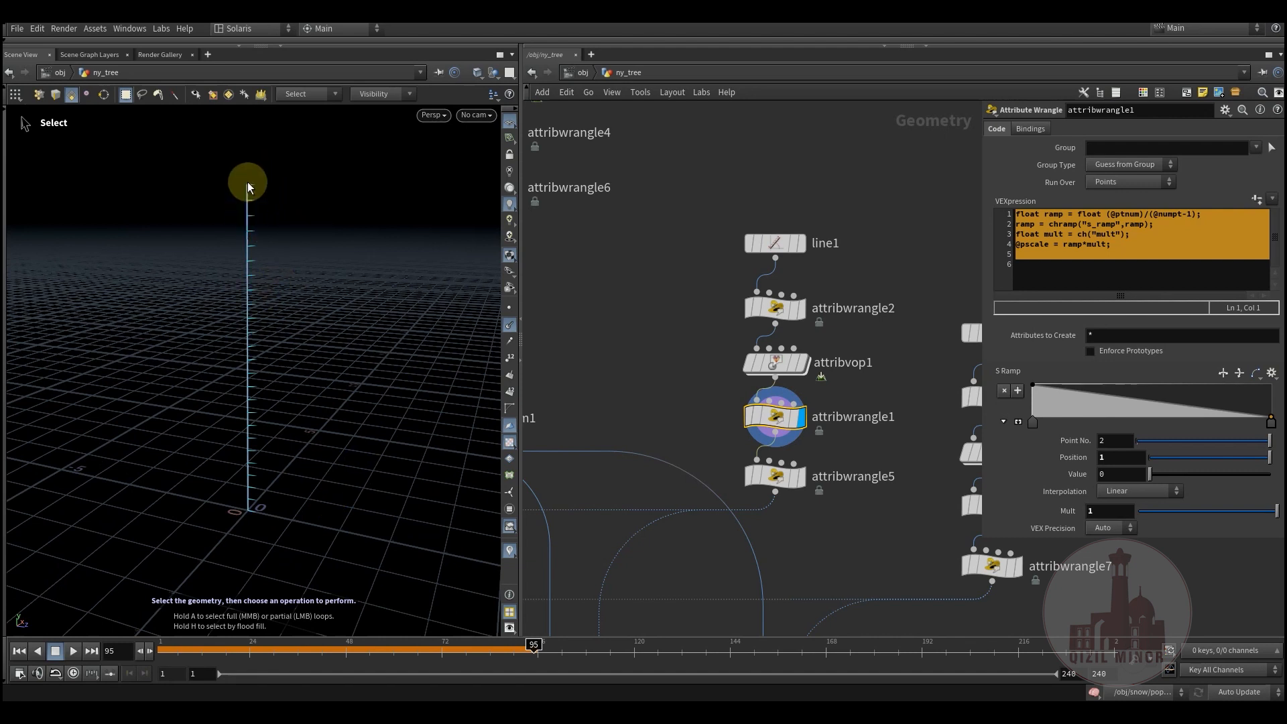
{"action": "left_click", "coordinate": [765, 496]}
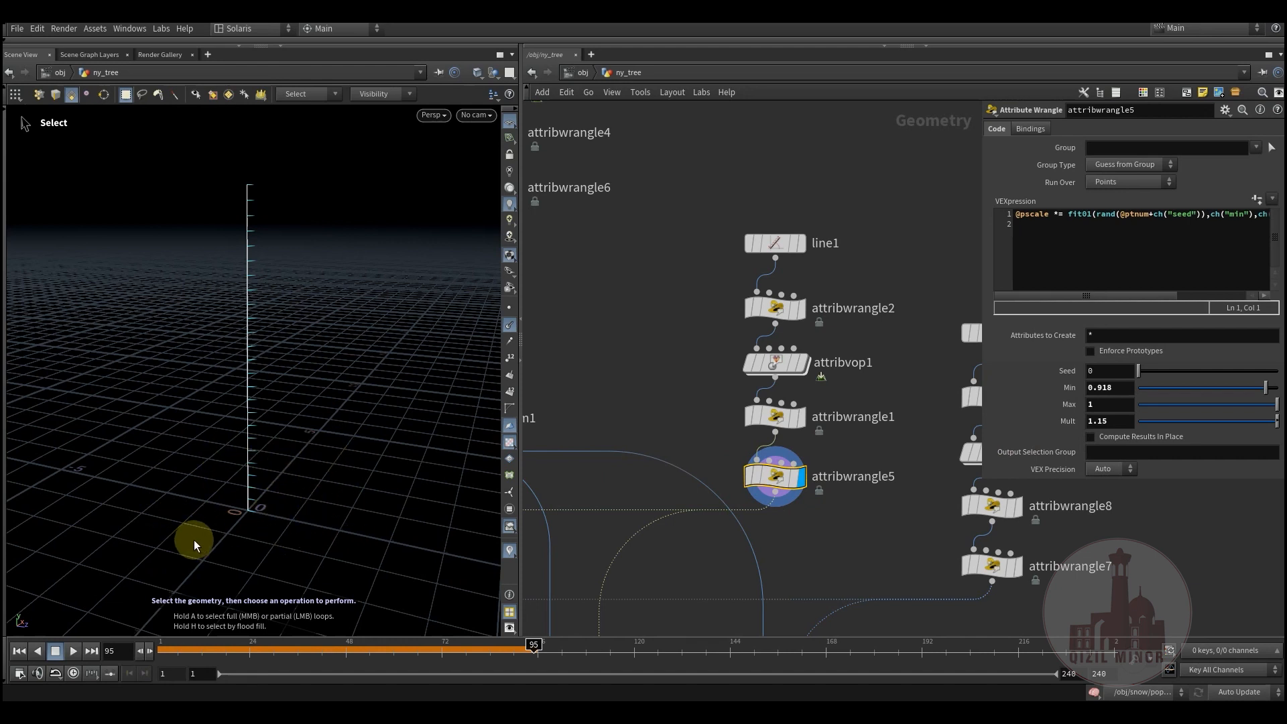
Nudge copy1 in the network, display copytopoints1 and view the copied branches from above.
{"action": "middle_click_drag", "start_coordinate": [646, 376], "coordinate": [776, 267]}
{"action": "middle_click_drag", "start_coordinate": [748, 589], "coordinate": [775, 503]}
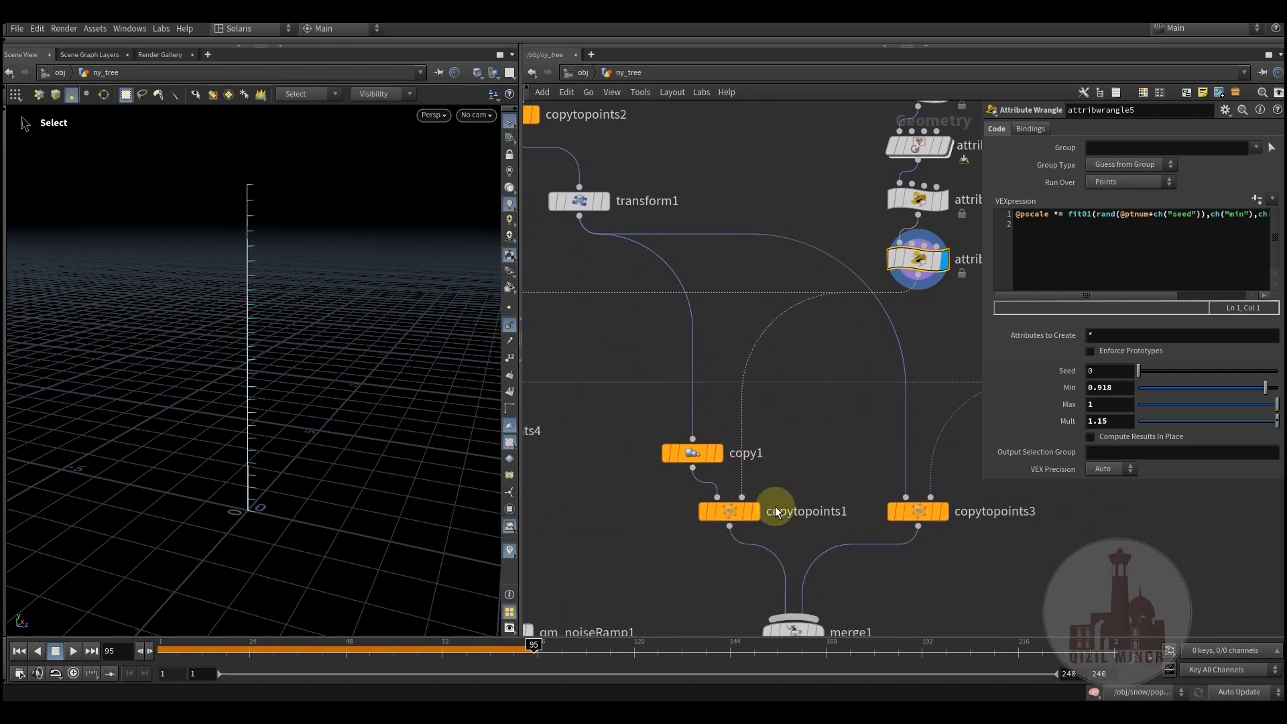
{"action": "left_click_drag", "start_coordinate": [693, 456], "coordinate": [653, 436]}
{"action": "middle_click_drag", "start_coordinate": [688, 341], "coordinate": [670, 298]}
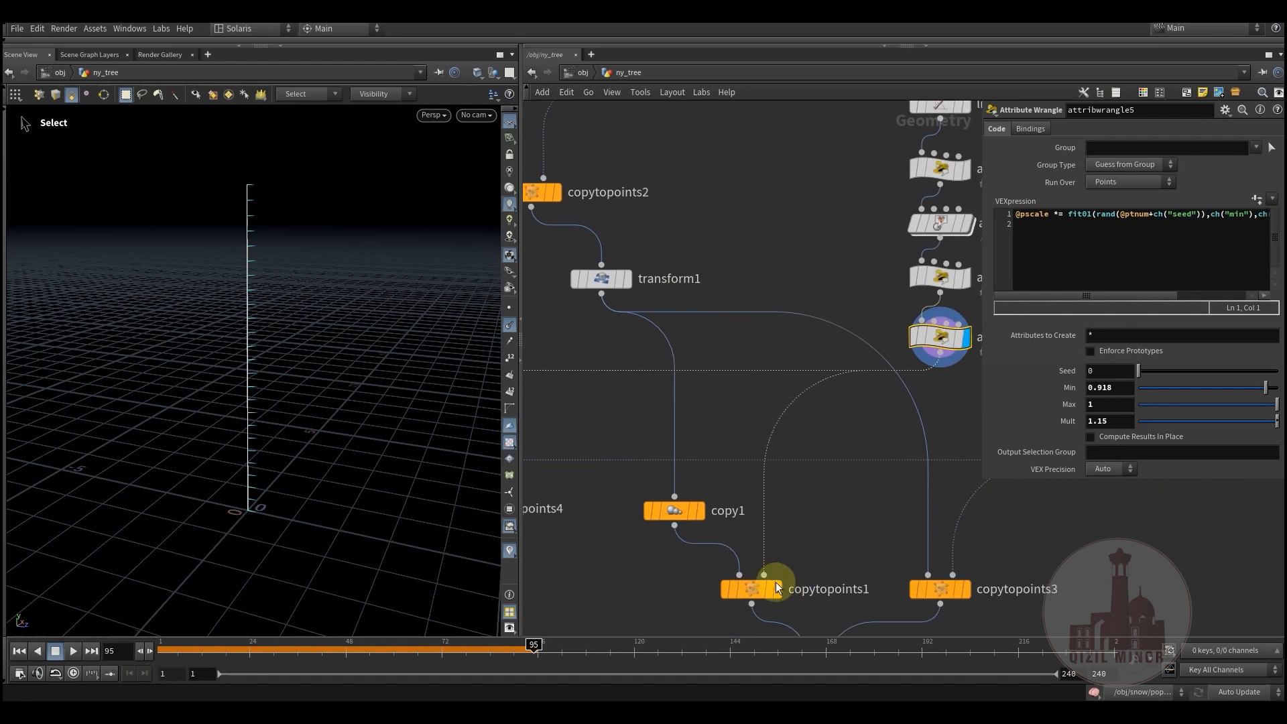
{"action": "left_click", "coordinate": [783, 553]}
{"action": "middle_click_drag", "start_coordinate": [823, 542], "coordinate": [834, 521]}
{"action": "left_click_drag", "start_coordinate": [346, 485], "coordinate": [298, 476]}
{"action": "key", "text": "s"}
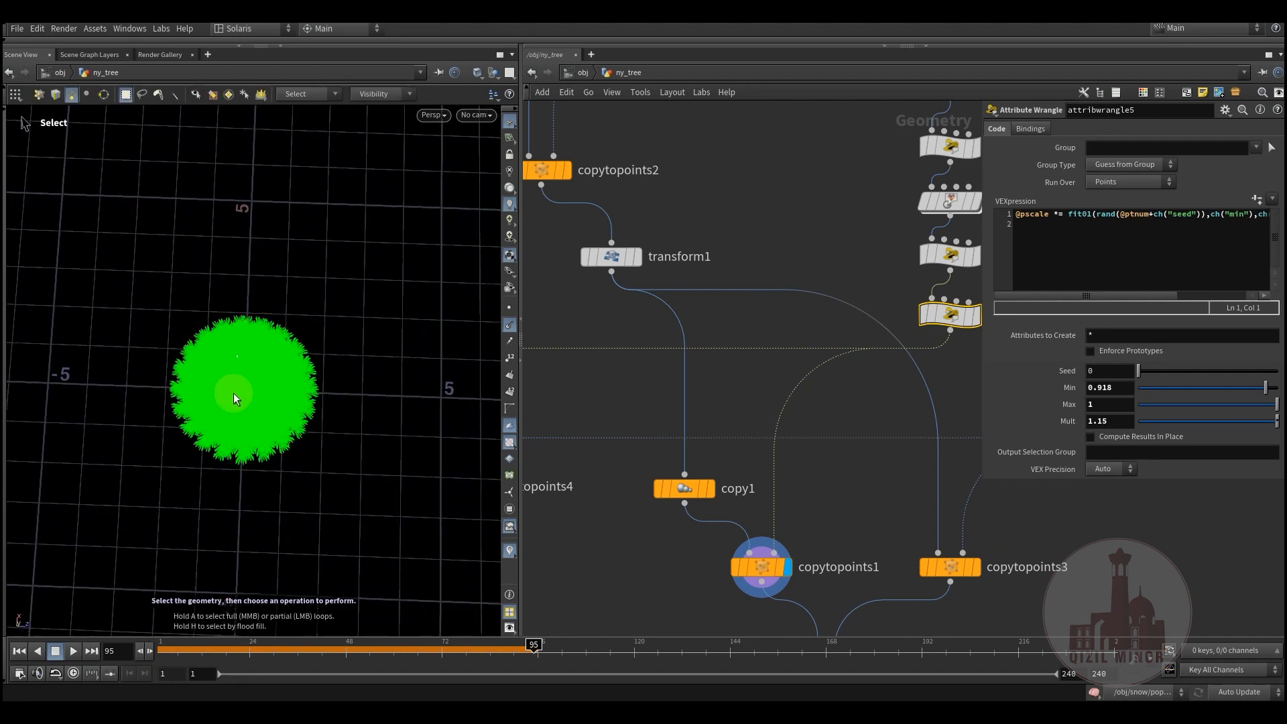
Display the line2 node and frame its line in a perspective view.
{"action": "middle_click_drag", "start_coordinate": [636, 316], "coordinate": [663, 505]}
{"action": "scroll", "coordinate": [699, 372], "scroll_direction": "down", "scroll_amount": 2}
{"action": "middle_click_drag", "start_coordinate": [700, 372], "coordinate": [808, 535]}
{"action": "middle_click_drag", "start_coordinate": [819, 478], "coordinate": [781, 396]}
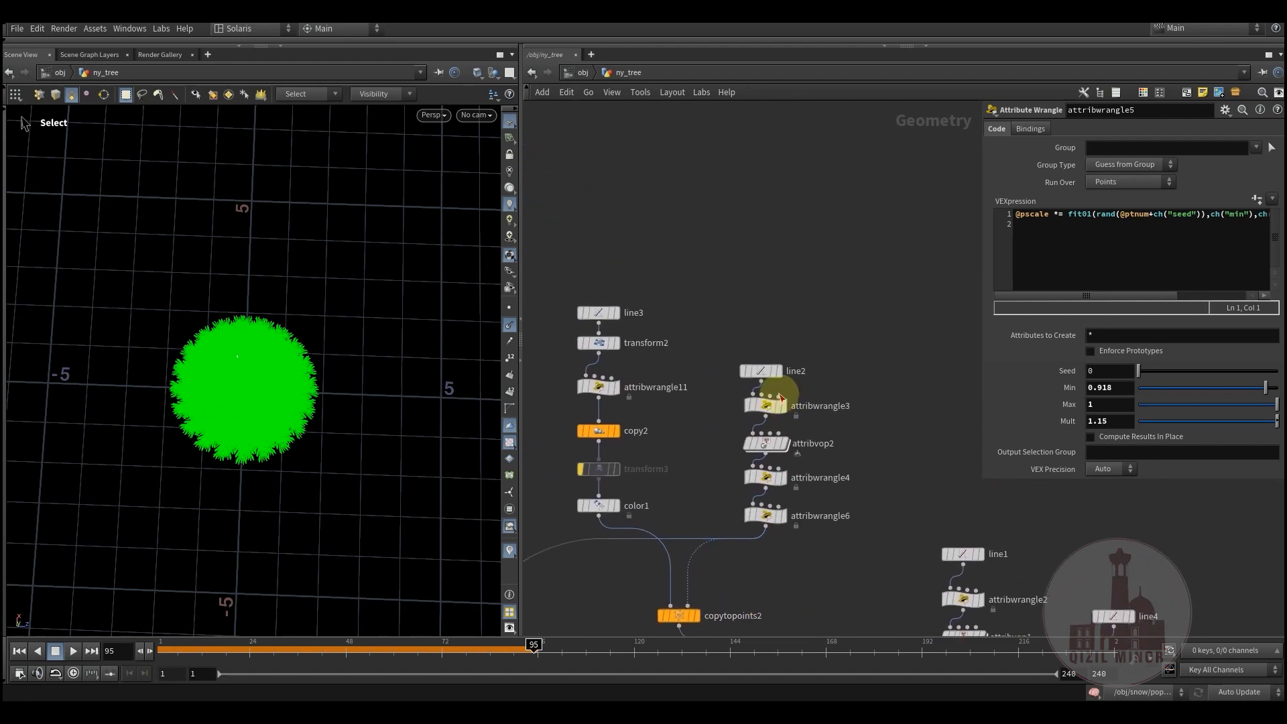
{"action": "left_click", "coordinate": [787, 347]}
{"action": "left_click", "coordinate": [759, 371]}
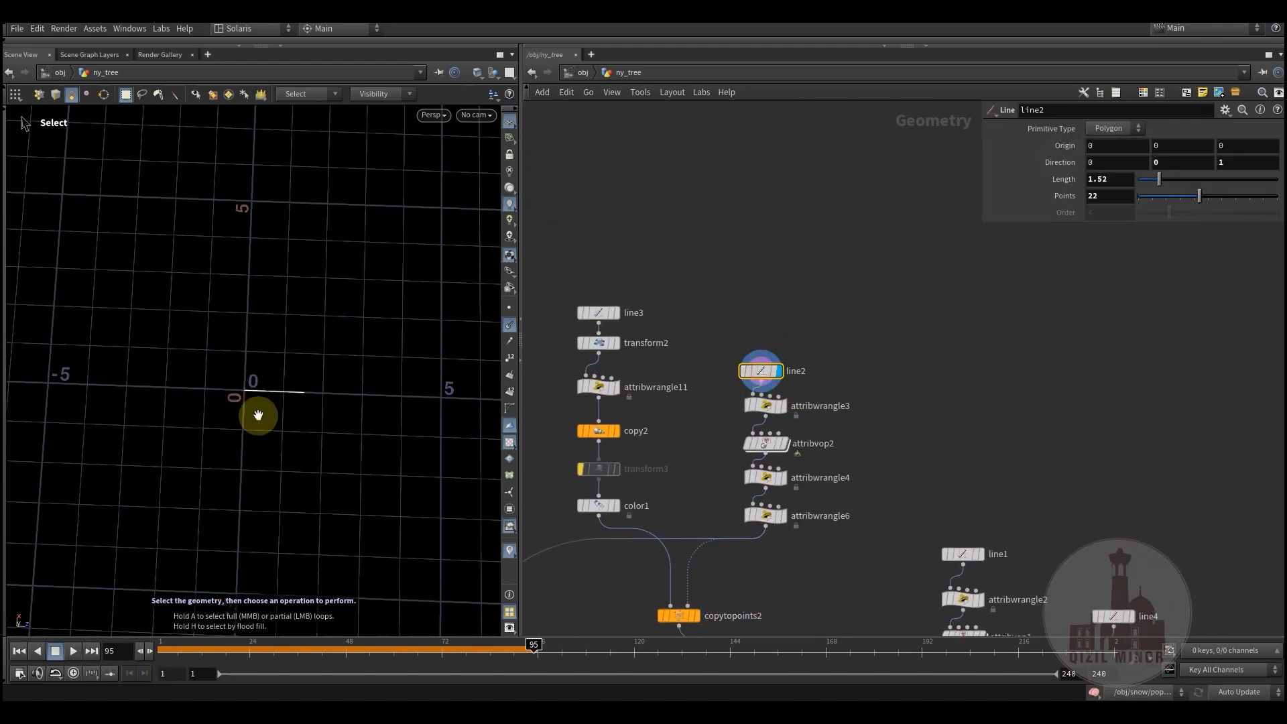
{"action": "key", "text": "Escape"}
{"action": "key", "text": "space+g"}
{"action": "left_click_drag", "start_coordinate": [254, 407], "coordinate": [308, 461]}
{"action": "key", "text": "s"}
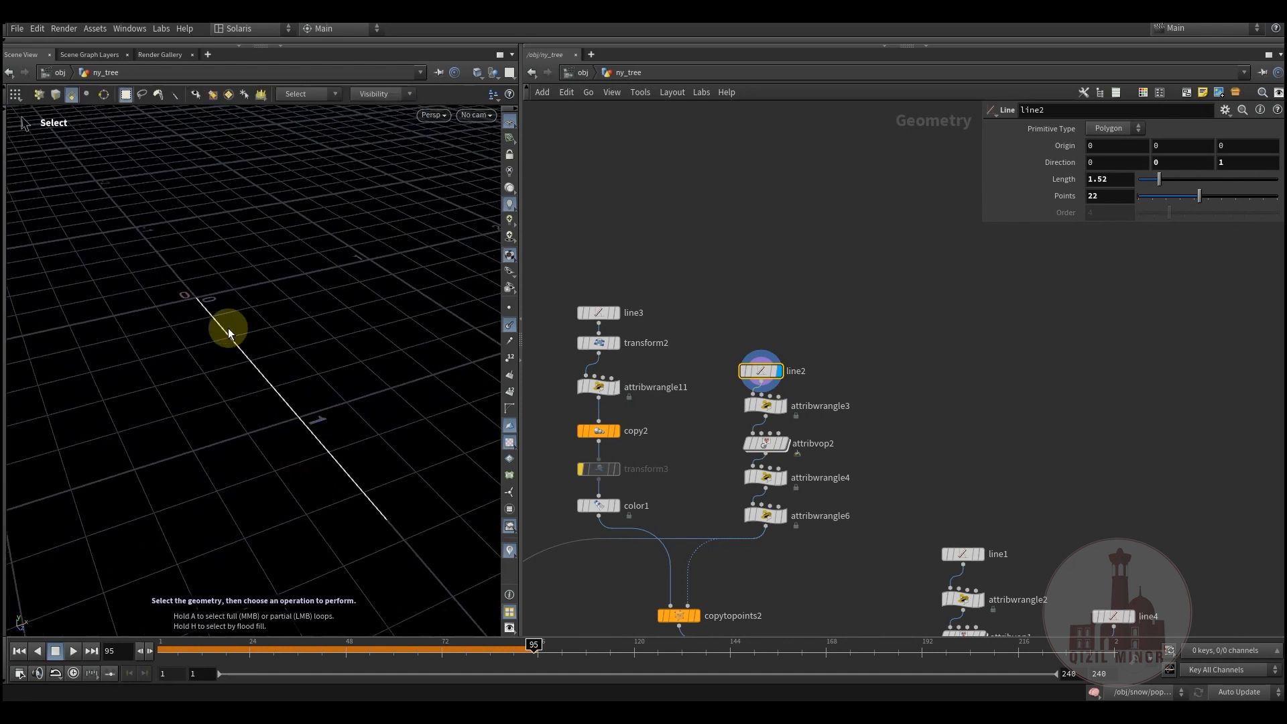
{"action": "scroll", "coordinate": [778, 410], "scroll_direction": "up", "scroll_amount": 2}
Display attribwrangle3 and attribvop2 on the line2 branch, compare their normals and inspect attribvop2's inner network.
{"action": "left_click", "coordinate": [782, 408]}
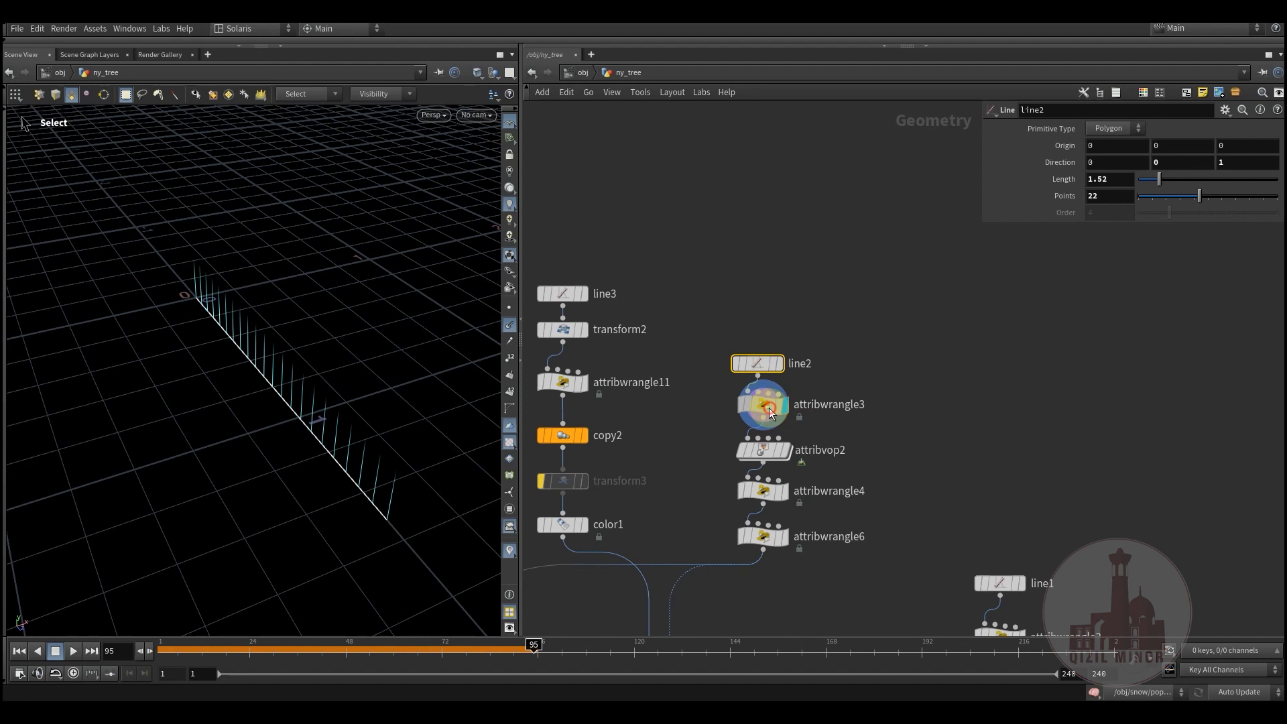
{"action": "left_click", "coordinate": [770, 409]}
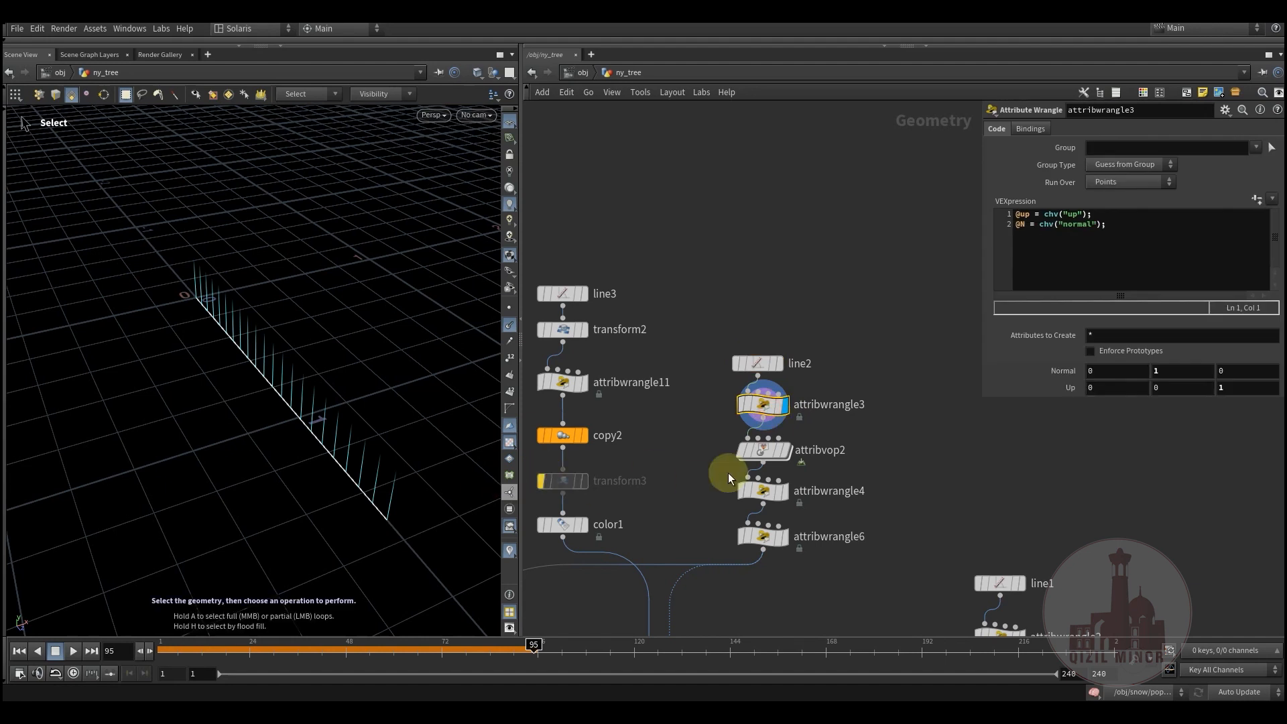
{"action": "left_click", "coordinate": [783, 450]}
{"action": "left_click", "coordinate": [763, 449]}
{"action": "key", "text": "Escape"}
{"action": "mouse_move", "coordinate": [318, 429]}
{"action": "left_mouse_down"}
{"action": "mouse_move", "coordinate": [348, 405]}
{"action": "mouse_move", "coordinate": [336, 422]}
{"action": "left_mouse_up"}
{"action": "left_click", "coordinate": [744, 443]}
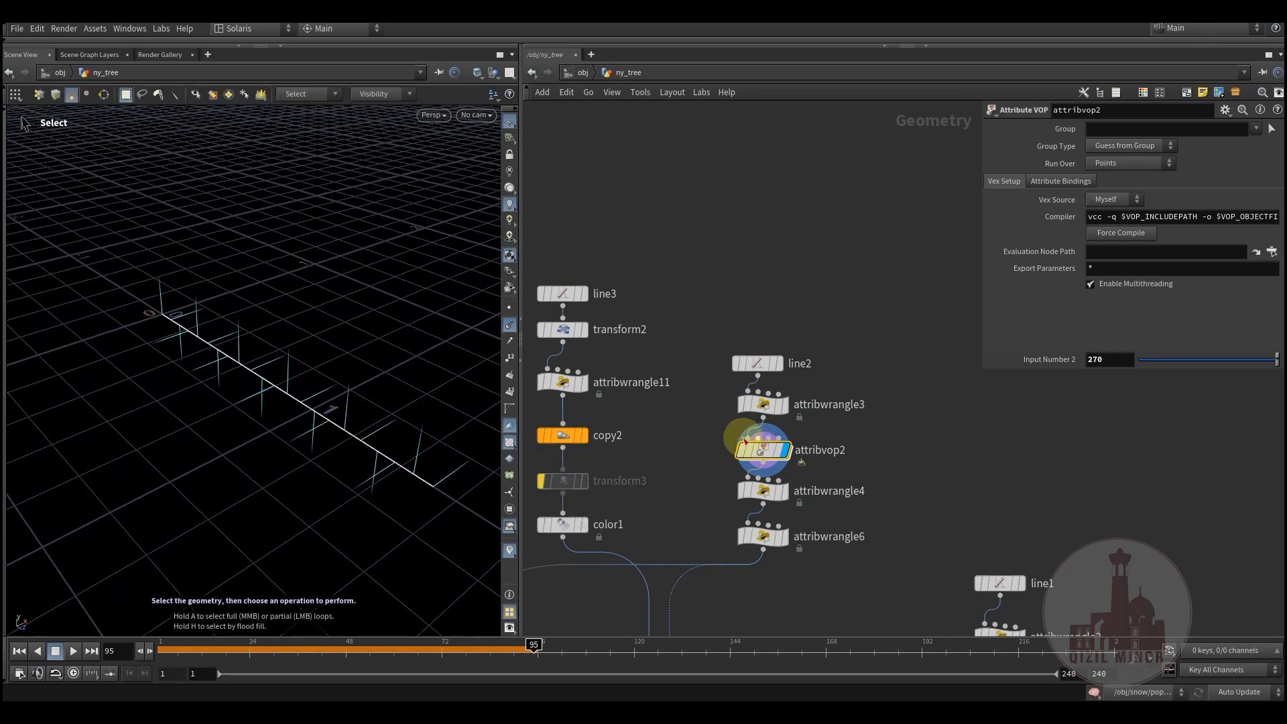
{"action": "double_click", "coordinate": [778, 444]}
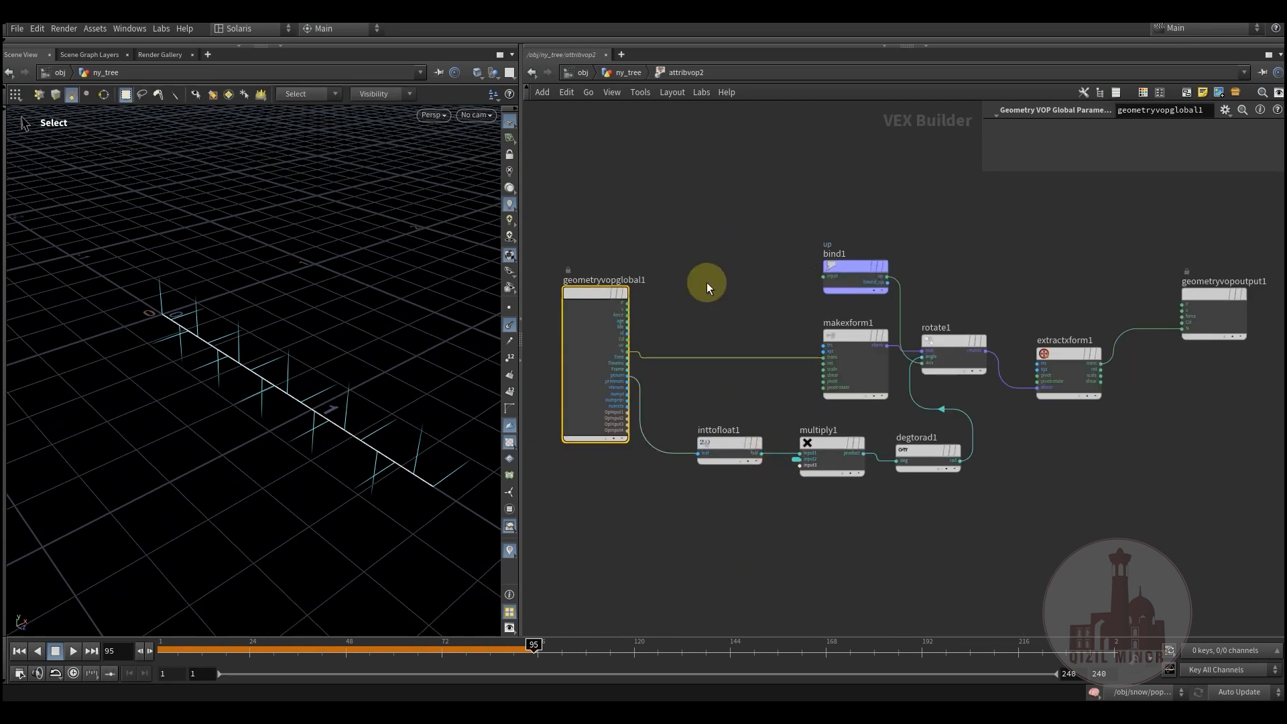
{"action": "left_click", "coordinate": [628, 75]}
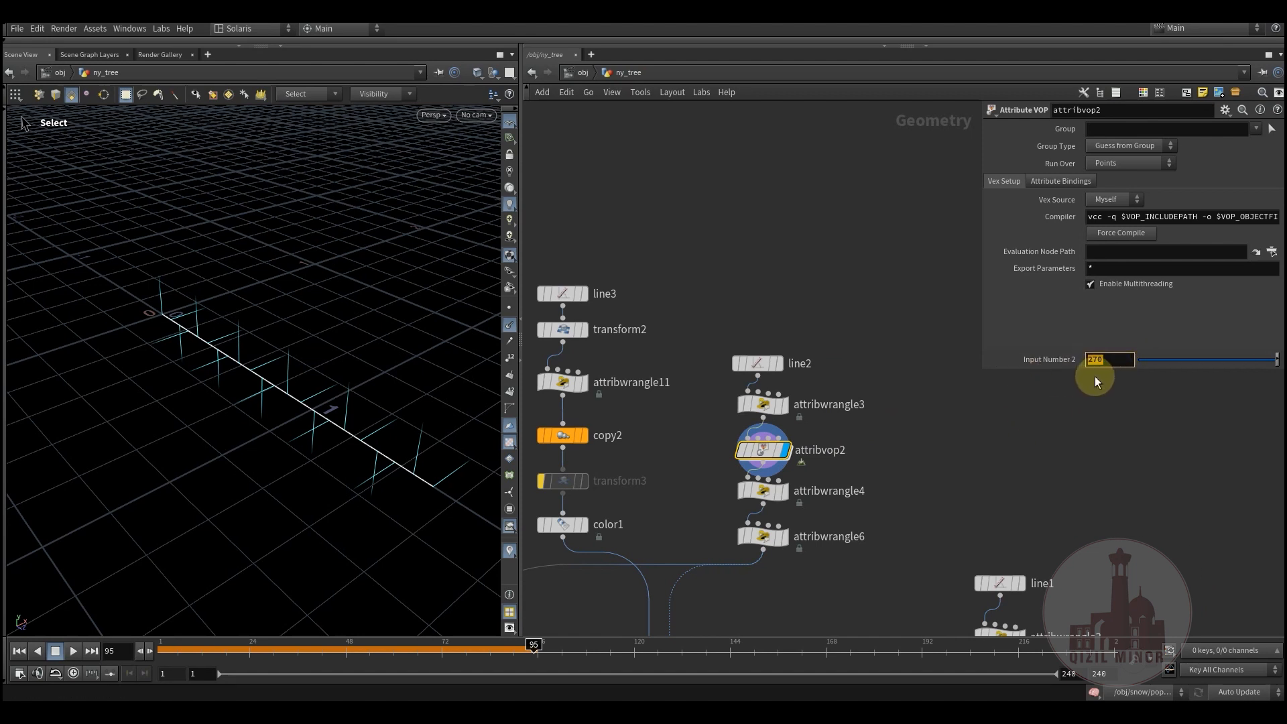
Display copytopoints2 and examine the green needles copied along the branch line.
{"action": "mouse_move", "coordinate": [770, 492]}
{"action": "middle_click_drag", "start_coordinate": [656, 491], "coordinate": [679, 382]}
{"action": "left_click", "coordinate": [702, 548]}
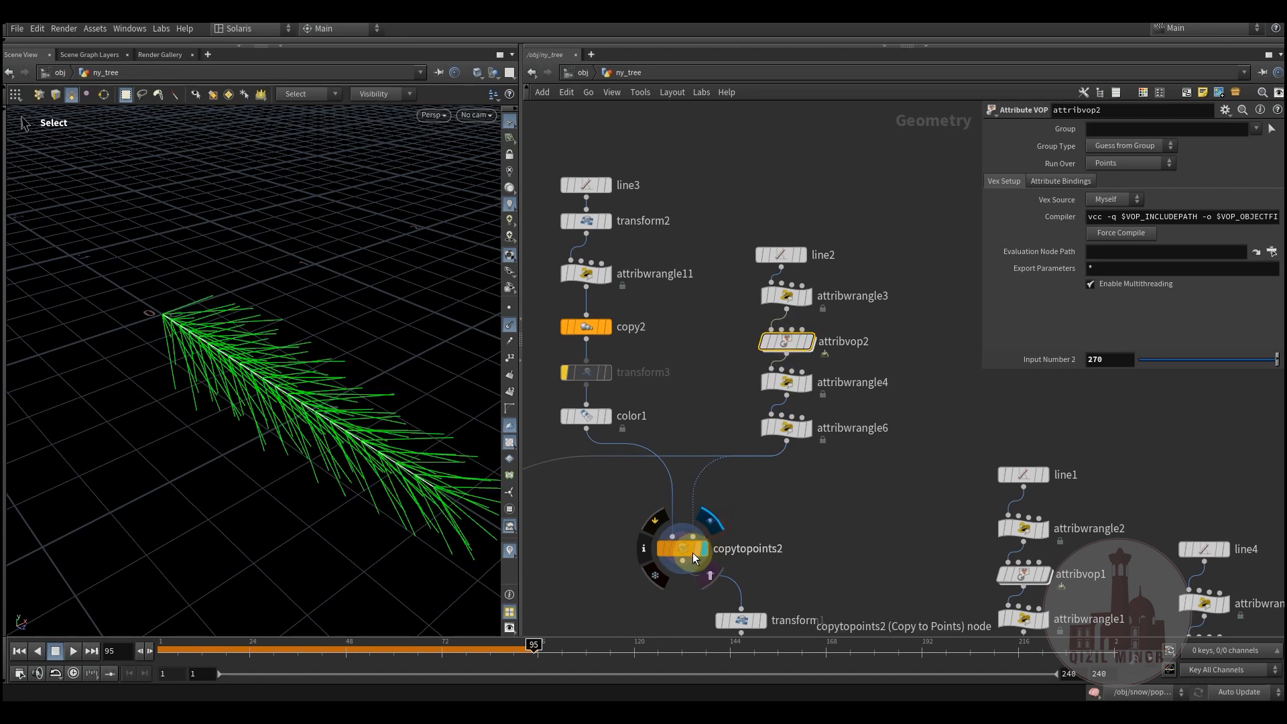
{"action": "left_click_drag", "start_coordinate": [319, 478], "coordinate": [404, 439], "text": "alt"}
{"action": "middle_click_drag", "start_coordinate": [740, 416], "coordinate": [773, 464]}
Display line3 and transform2 to inspect the base needle line and its rotation settings.
{"action": "mouse_move", "coordinate": [618, 244]}
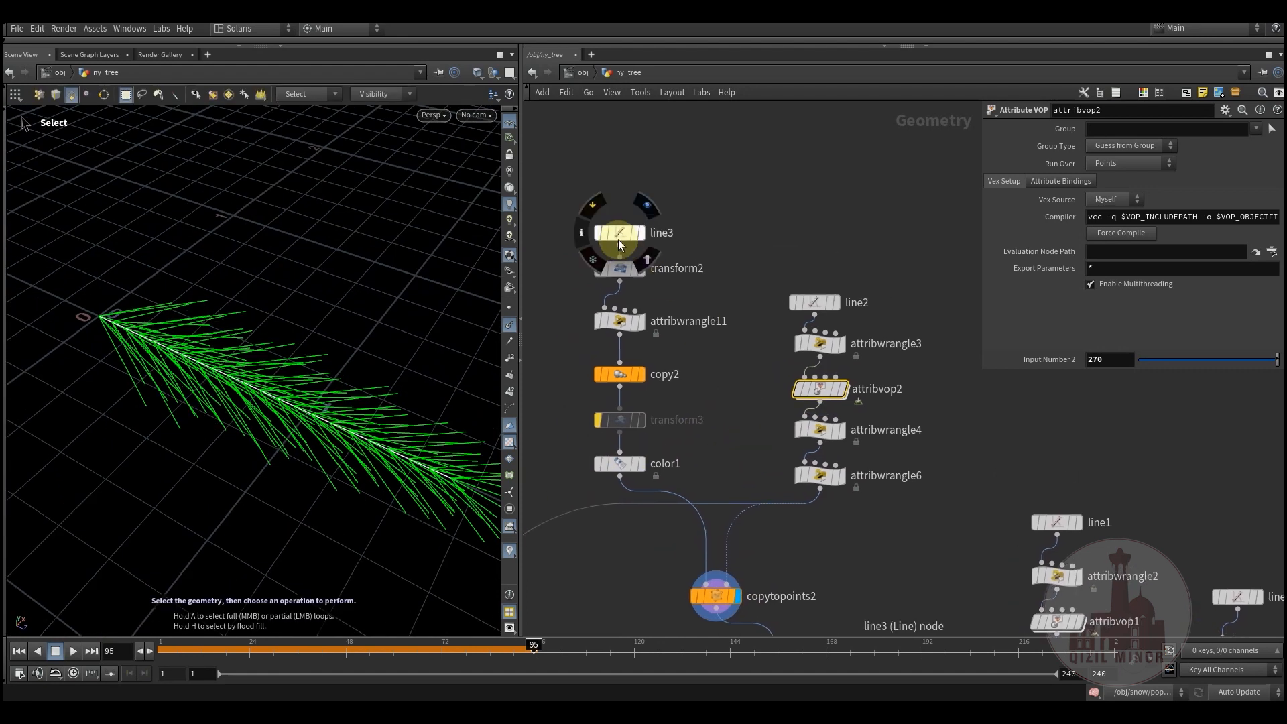
{"action": "left_click", "coordinate": [658, 227]}
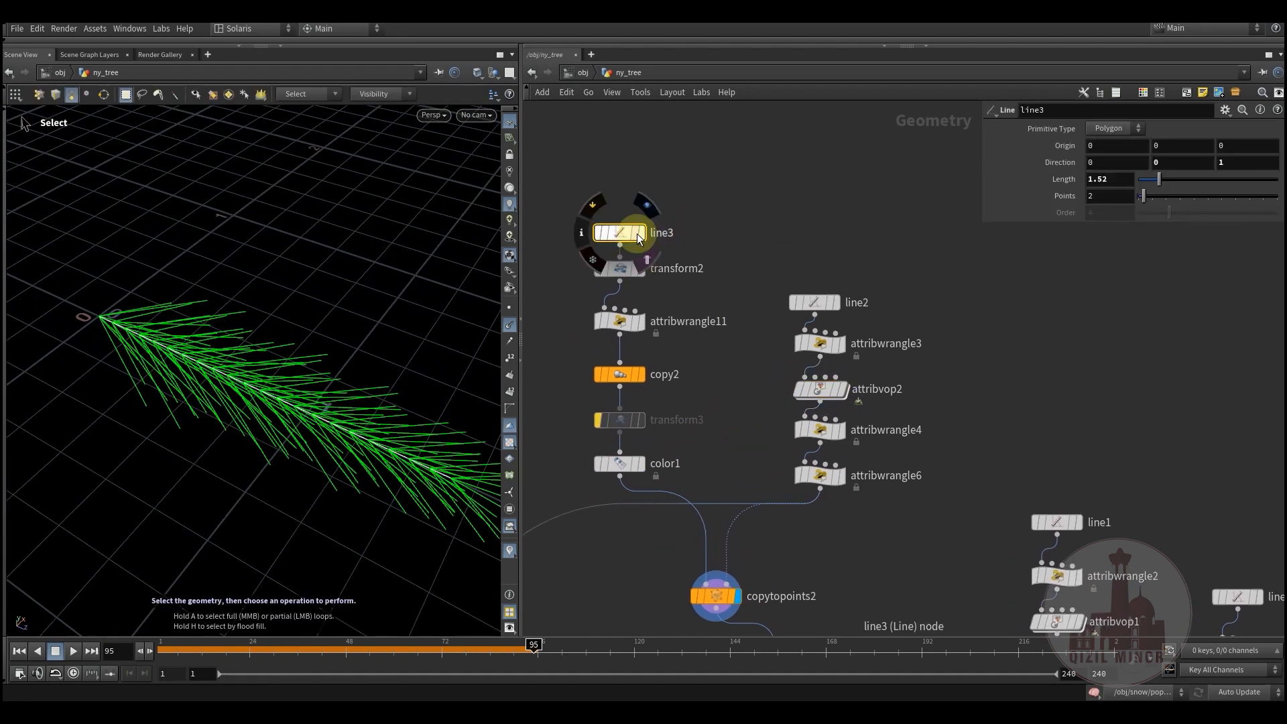
{"action": "left_click", "coordinate": [646, 208]}
{"action": "mouse_move", "coordinate": [623, 275]}
{"action": "left_click", "coordinate": [650, 248]}
{"action": "left_click", "coordinate": [621, 270]}
{"action": "right_click_drag", "start_coordinate": [302, 315], "coordinate": [269, 352], "text": "alt"}
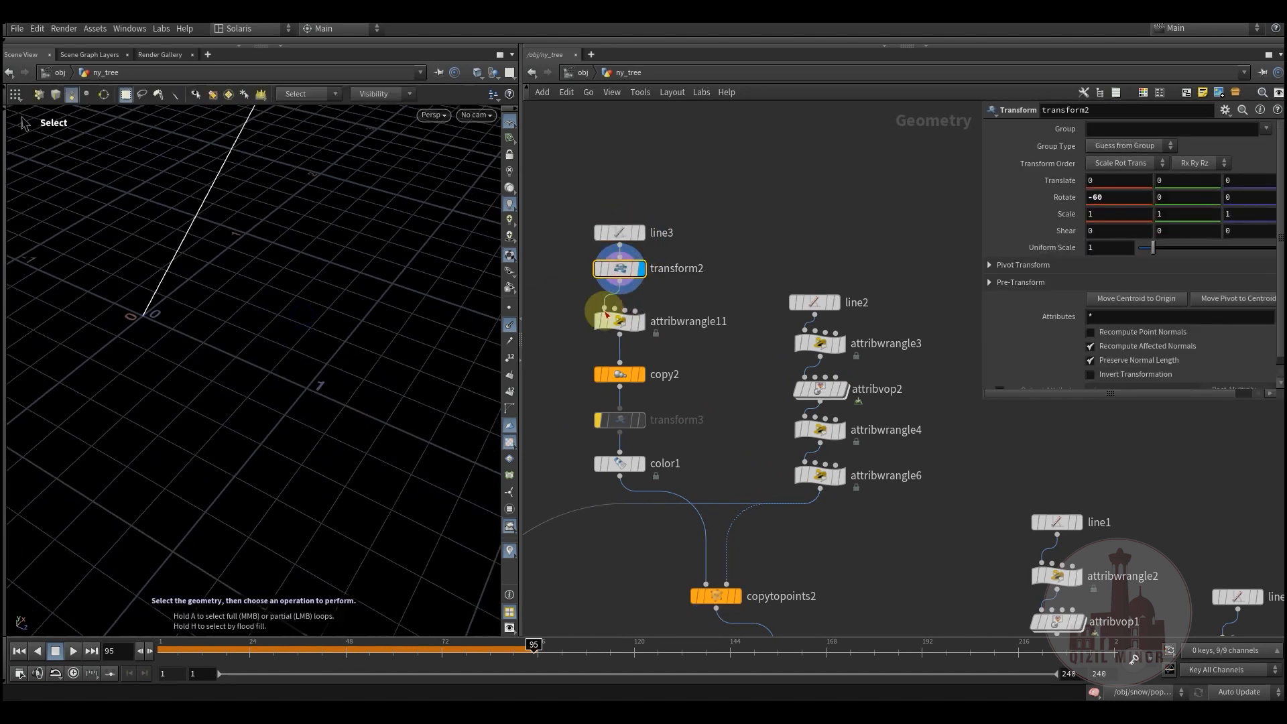
Display attribwrangle11 and copy2, checking the scale ramp code and the rotated copies of the needle.
{"action": "mouse_move", "coordinate": [625, 322]}
{"action": "left_click", "coordinate": [650, 300]}
{"action": "left_click", "coordinate": [631, 322]}
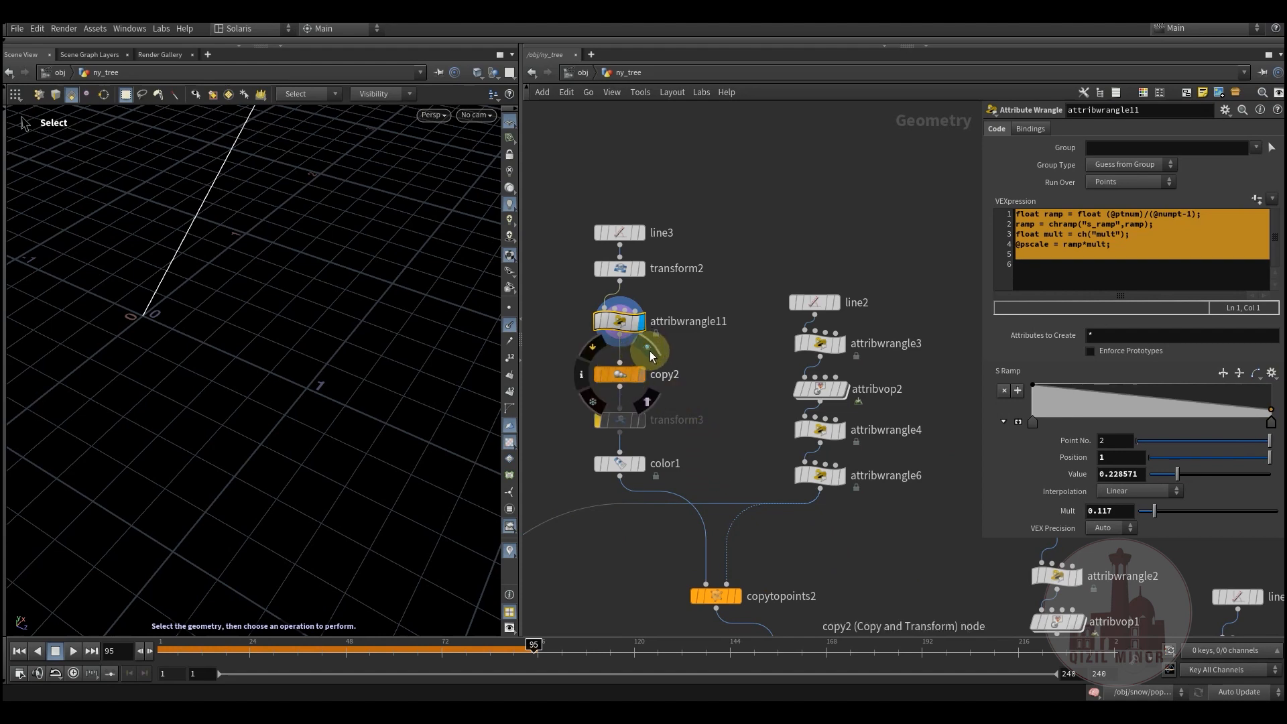
{"action": "left_click", "coordinate": [639, 374]}
{"action": "left_click", "coordinate": [620, 374]}
{"action": "key", "text": "space"}
{"action": "left_click_drag", "start_coordinate": [210, 296], "coordinate": [281, 389]}
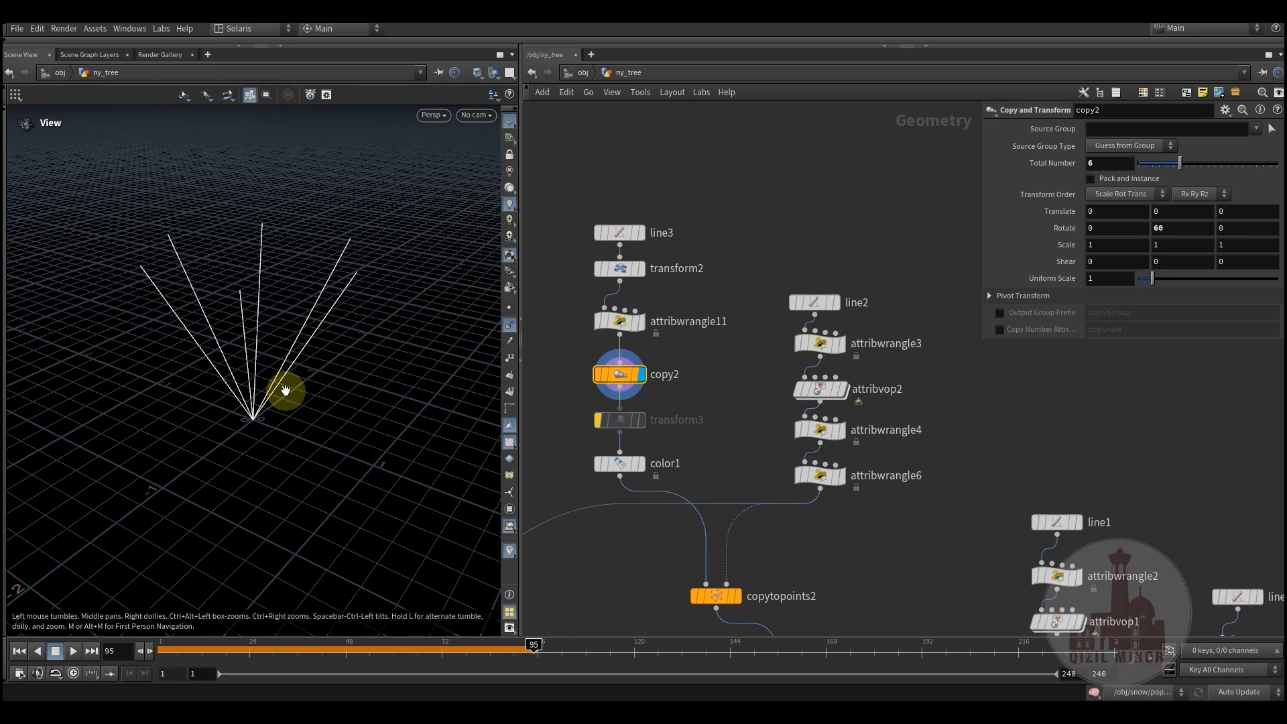
Display color1 to inspect the constant colour applied to the needle cluster.
{"action": "mouse_move", "coordinate": [638, 469]}
{"action": "left_click", "coordinate": [651, 440]}
{"action": "left_click", "coordinate": [623, 463]}
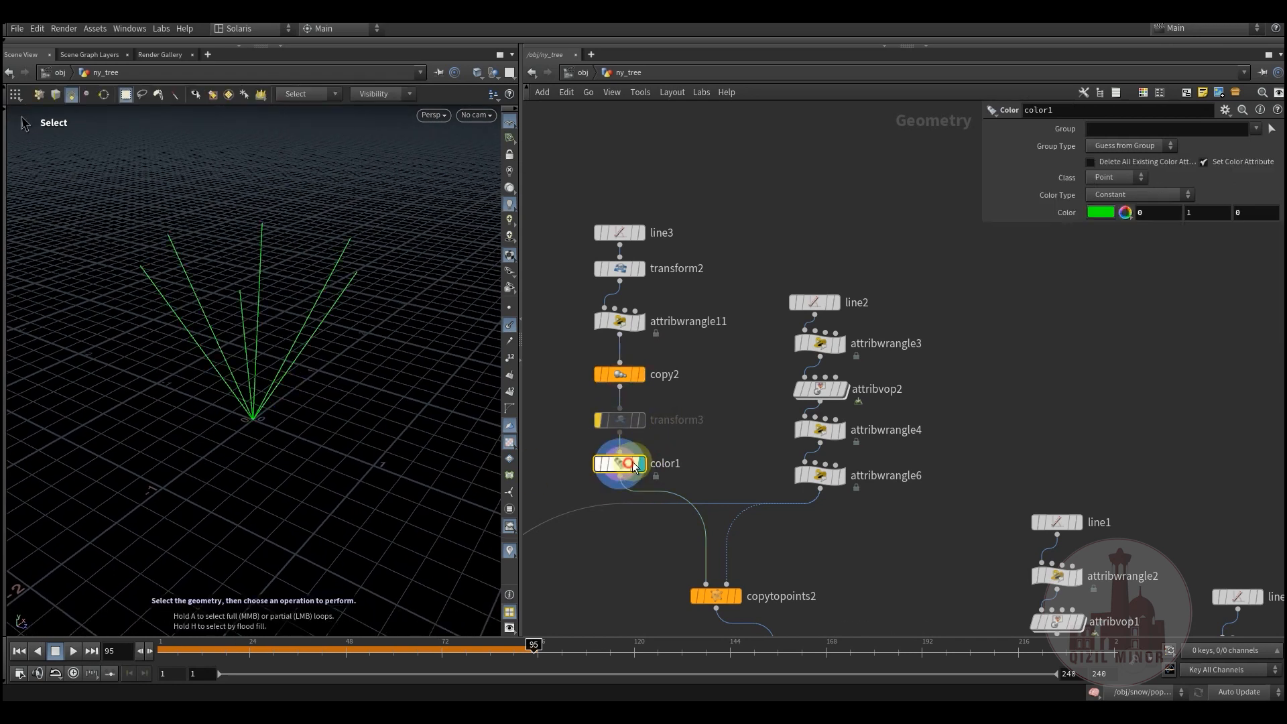
Display copytopoints2 again and view the finished needle branch in perspective.
{"action": "middle_click_drag", "start_coordinate": [698, 470], "coordinate": [646, 376]}
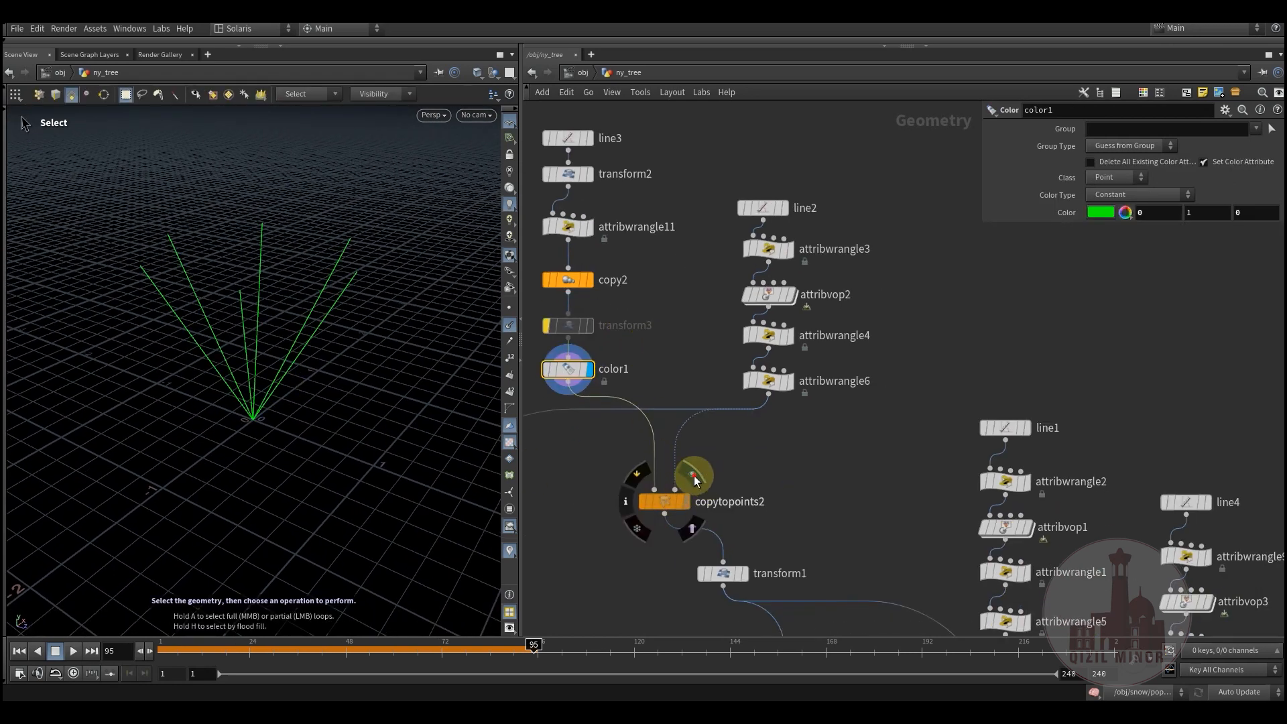
{"action": "left_click", "coordinate": [685, 502]}
{"action": "left_click", "coordinate": [663, 502]}
{"action": "key", "text": "space"}
{"action": "left_click_drag", "start_coordinate": [325, 431], "coordinate": [373, 434]}
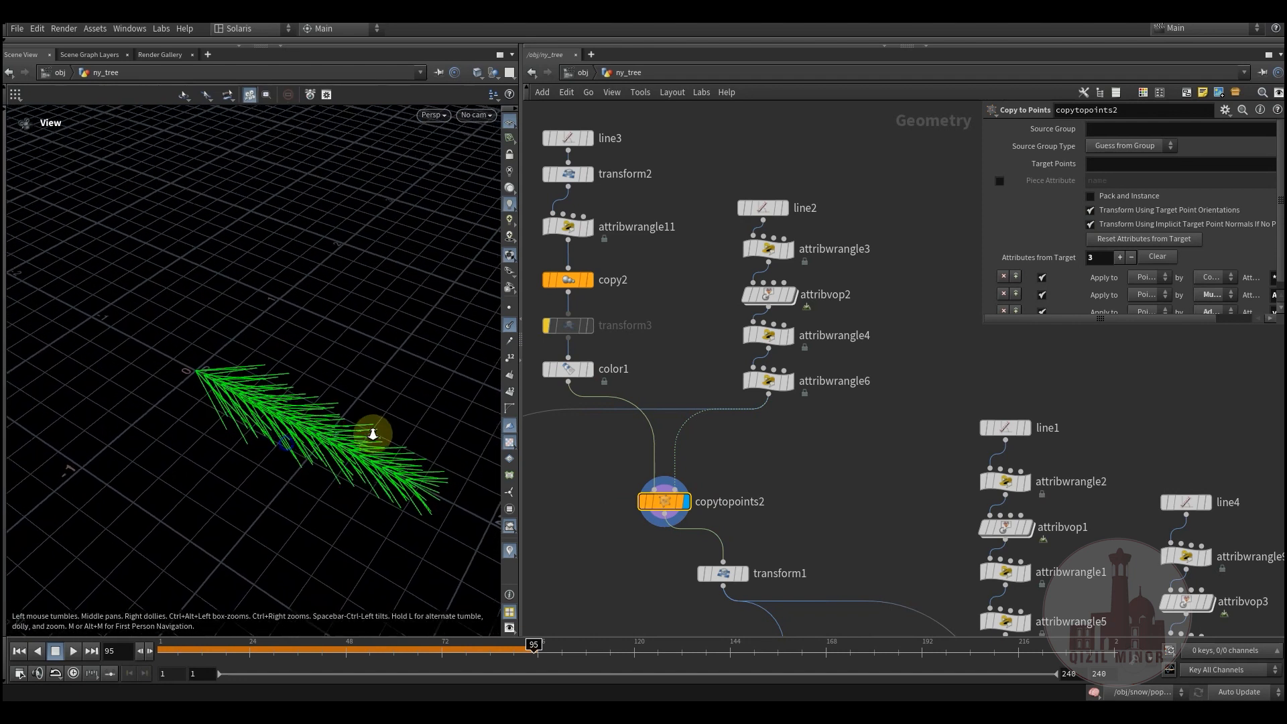
{"action": "scroll", "coordinate": [374, 433], "scroll_direction": "up", "scroll_amount": 3}
Review the settings of attribwrangle3, attribwrangle4 and attribvop2 while viewing the copytopoints2 branch.
{"action": "middle_click_drag", "start_coordinate": [794, 307], "coordinate": [749, 335]}
{"action": "left_click", "coordinate": [726, 278]}
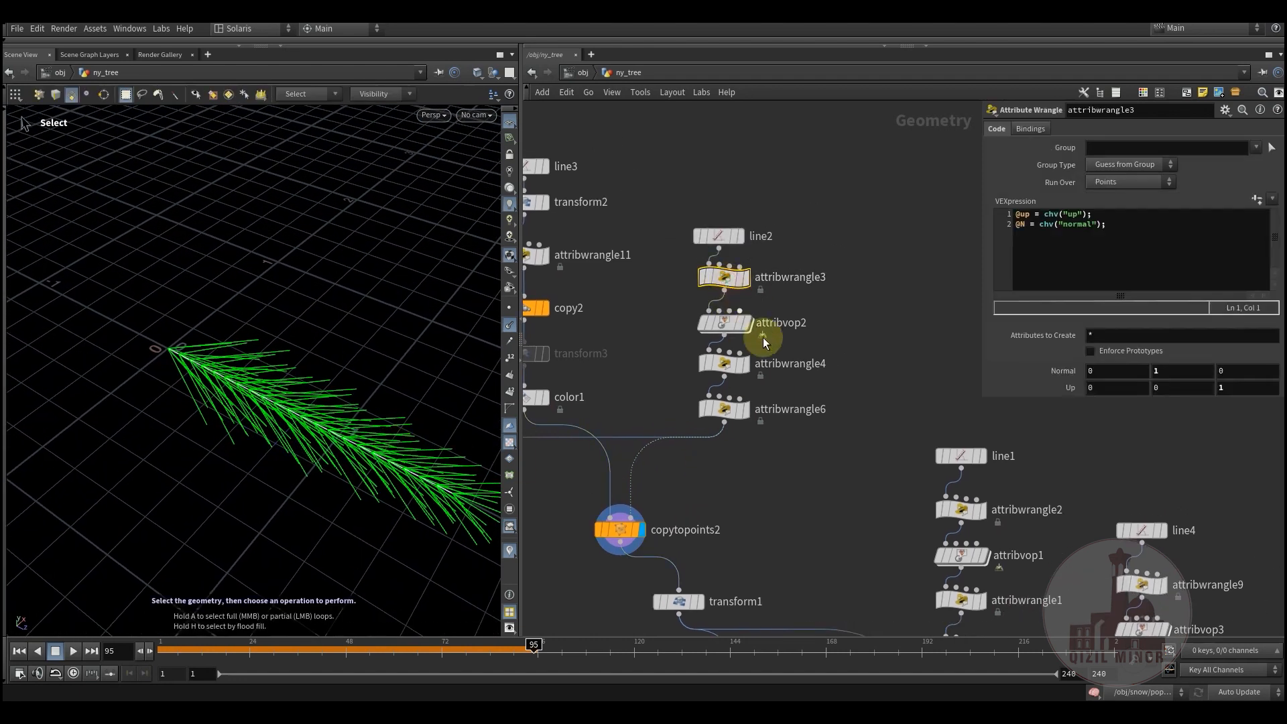
{"action": "left_click", "coordinate": [724, 363]}
{"action": "key", "text": "space"}
{"action": "left_click_drag", "start_coordinate": [376, 436], "coordinate": [417, 406]}
{"action": "left_click", "coordinate": [727, 328]}
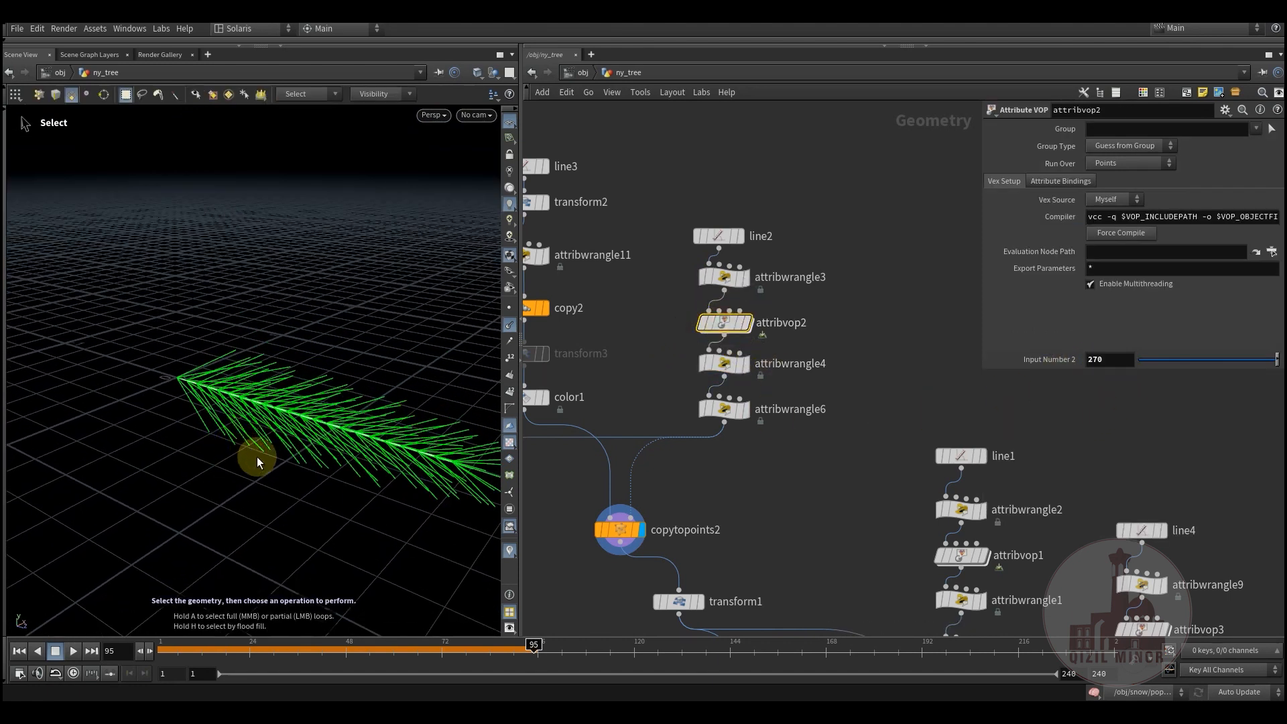
Bypass attribvop2 to compare the branch without rotated normals, and re-enable it.
{"action": "mouse_move", "coordinate": [724, 324]}
{"action": "left_click", "coordinate": [692, 299]}
{"action": "key", "text": "space"}
{"action": "left_click_drag", "start_coordinate": [341, 397], "coordinate": [328, 433]}
{"action": "left_click", "coordinate": [695, 293]}
{"action": "key", "text": "space"}
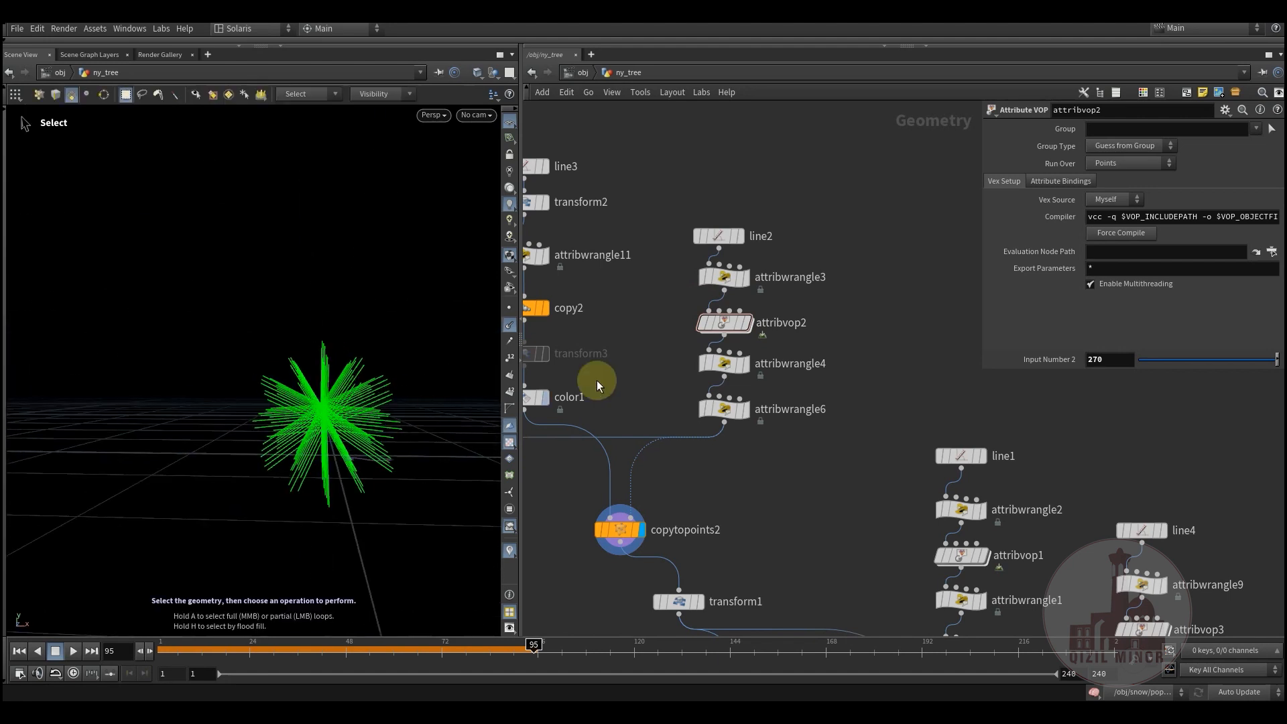
Bypass attribwrangle4 to compare the needle branch without its scale ramp, move the three nodes above it up, and re-enable it.
{"action": "left_click", "coordinate": [731, 370]}
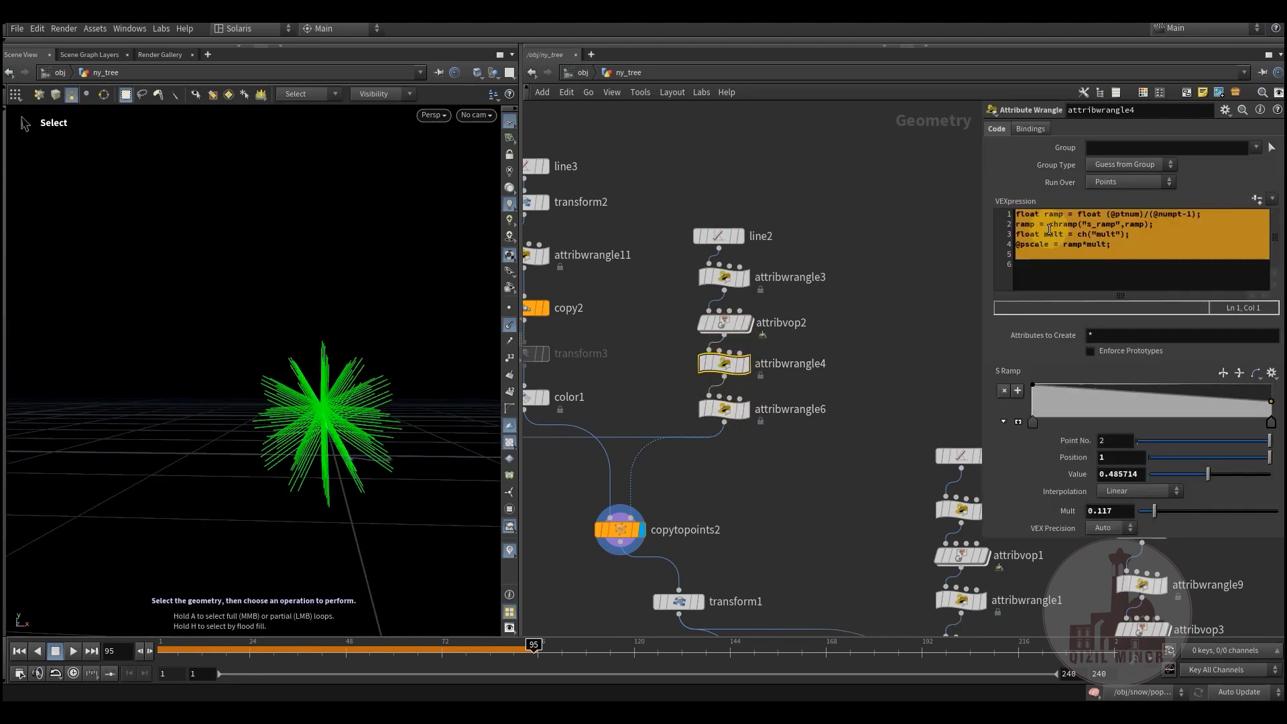
{"action": "key", "text": "space"}
{"action": "left_click_drag", "start_coordinate": [253, 425], "coordinate": [437, 472]}
{"action": "mouse_move", "coordinate": [740, 370]}
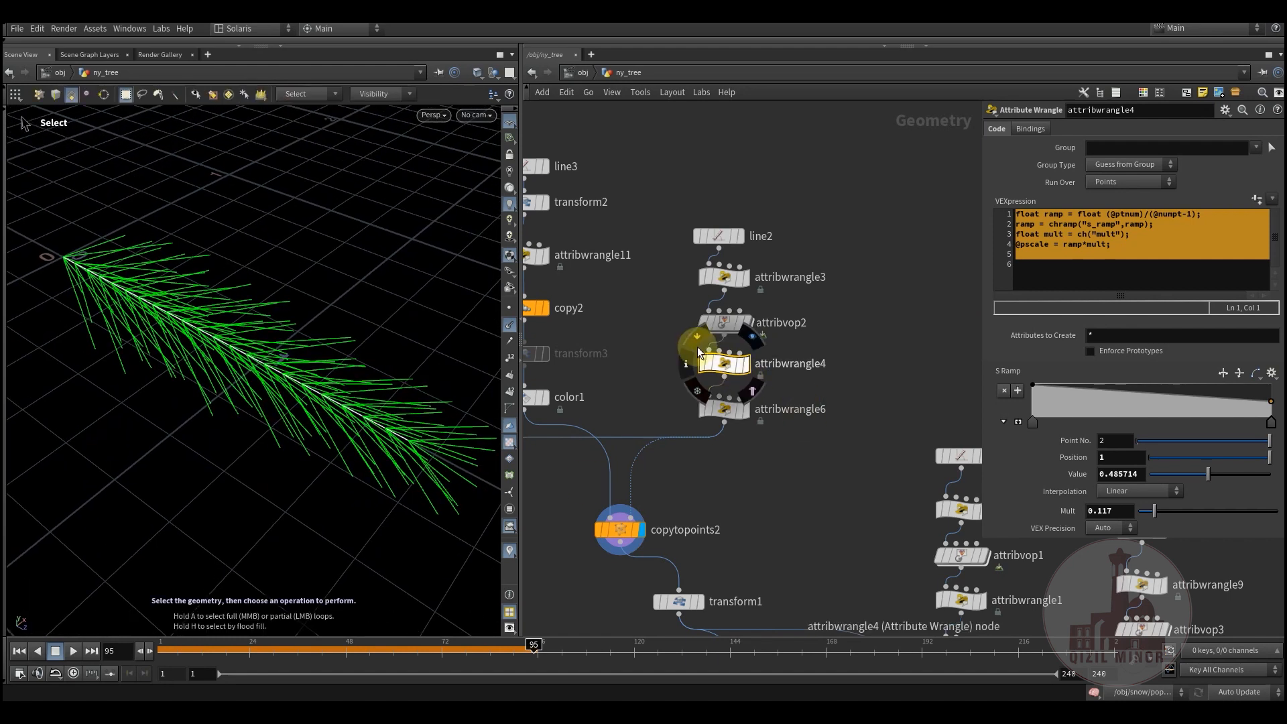
{"action": "left_click", "coordinate": [698, 346]}
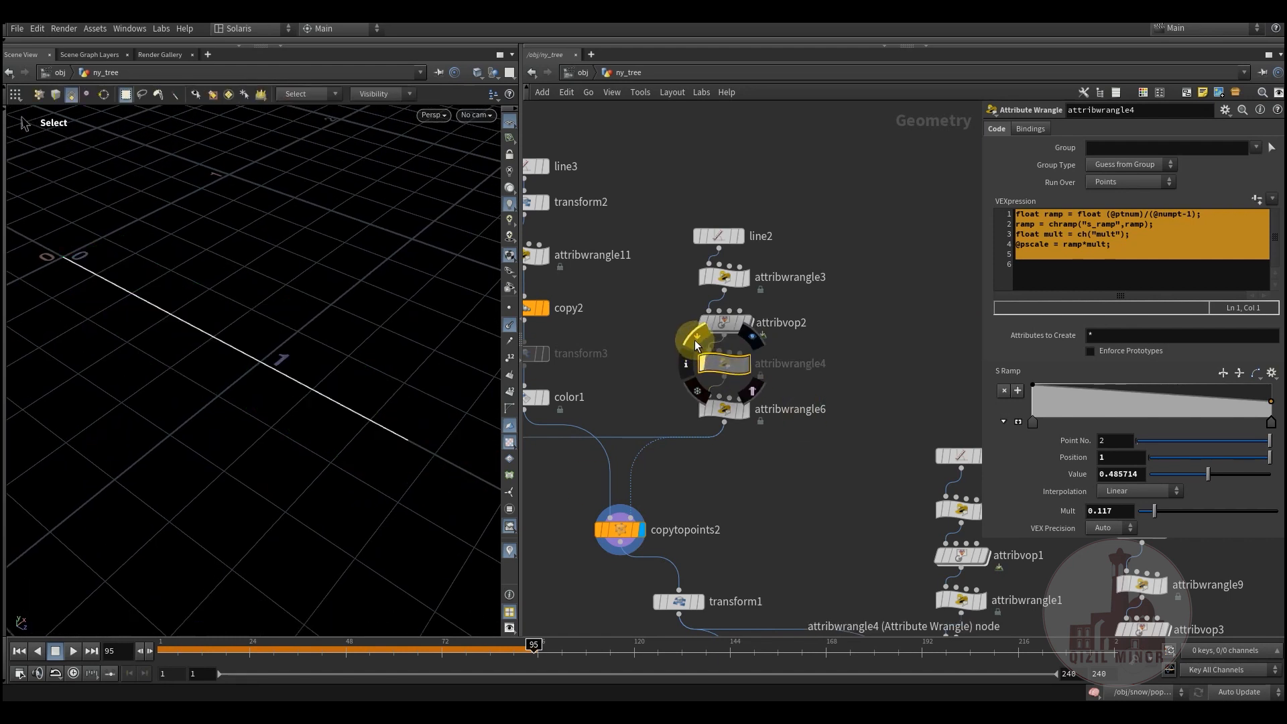
{"action": "left_click_drag", "start_coordinate": [660, 212], "coordinate": [732, 295]}
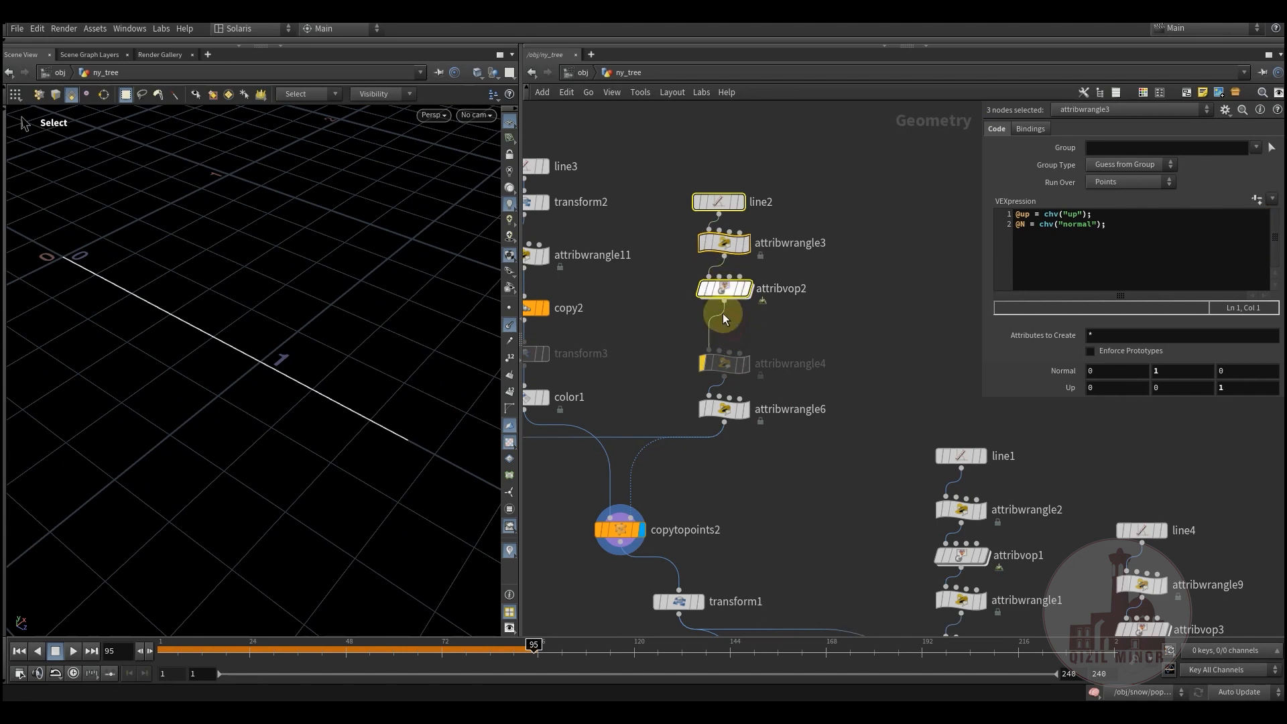
{"action": "left_click", "coordinate": [702, 334]}
Try a Mult of 0.203 on attribwrangle4 to lengthen the needles, and undo the change.
{"action": "left_click", "coordinate": [726, 362]}
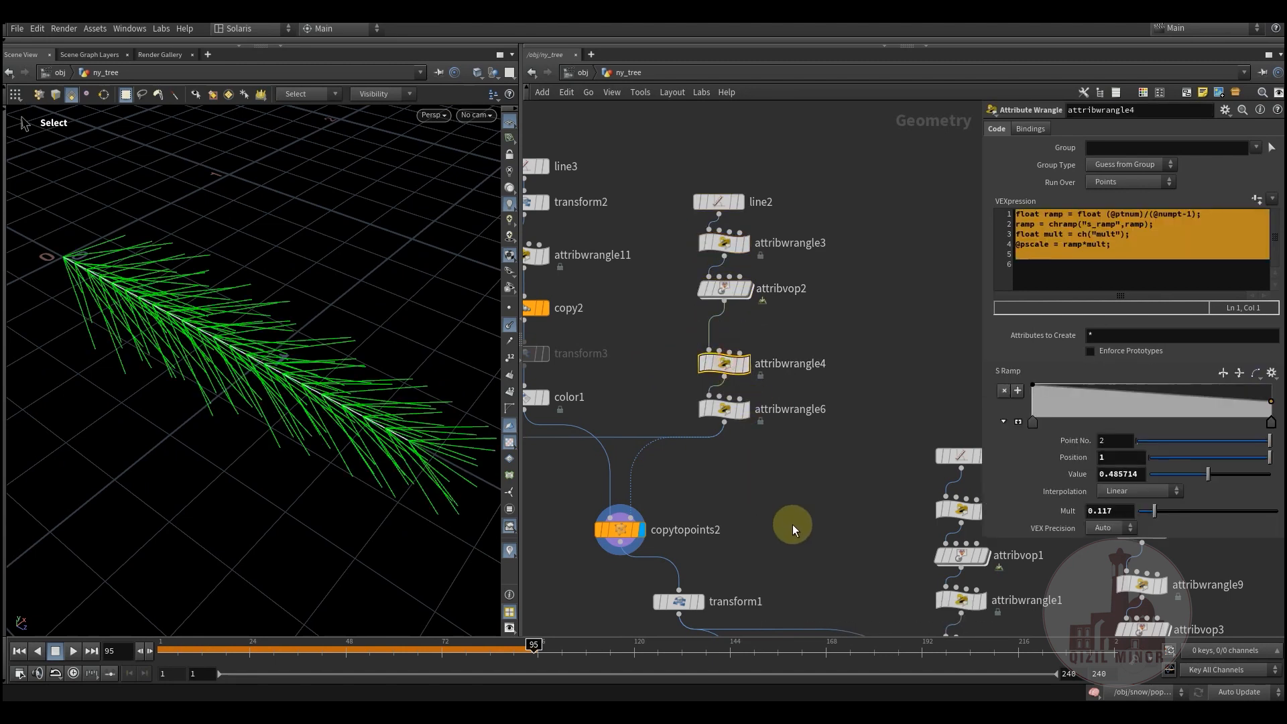
{"action": "mouse_move", "coordinate": [1173, 514]}
{"action": "left_mouse_down"}
{"action": "mouse_move", "coordinate": [1200, 516]}
{"action": "mouse_move", "coordinate": [1157, 515]}
{"action": "mouse_move", "coordinate": [1167, 513]}
{"action": "left_mouse_up"}
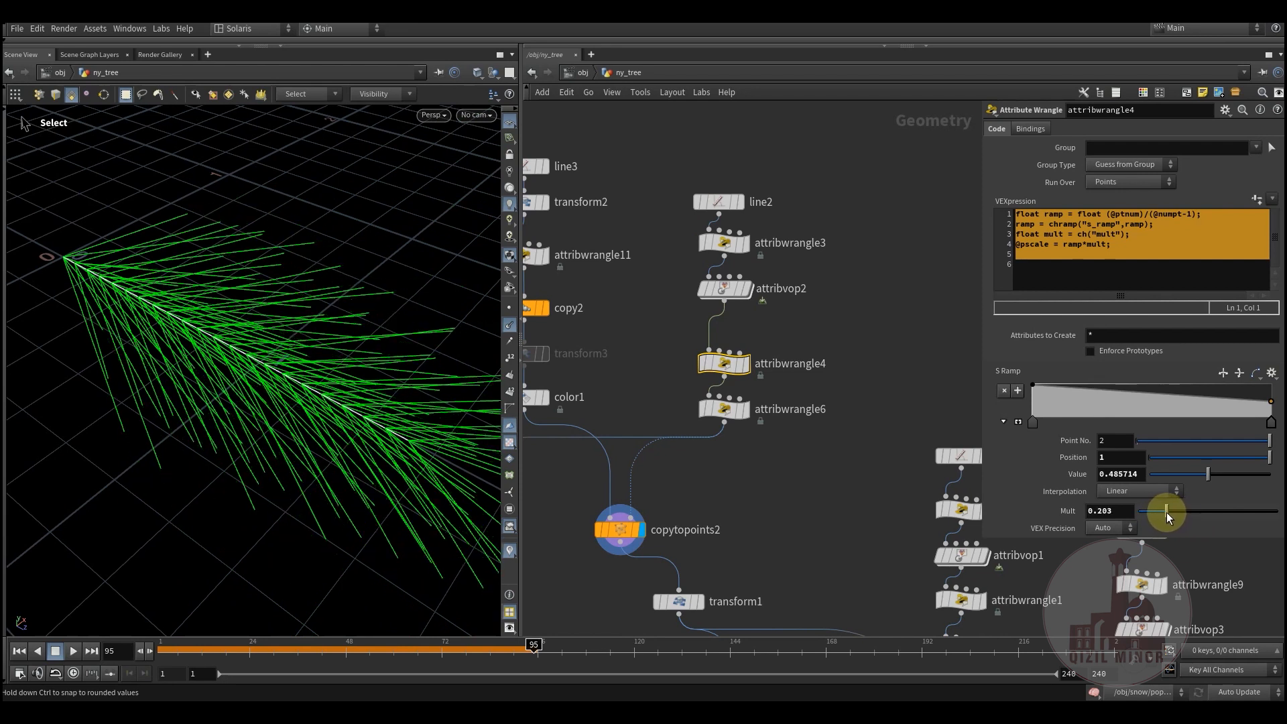
{"action": "key", "text": "ctrl+z"}
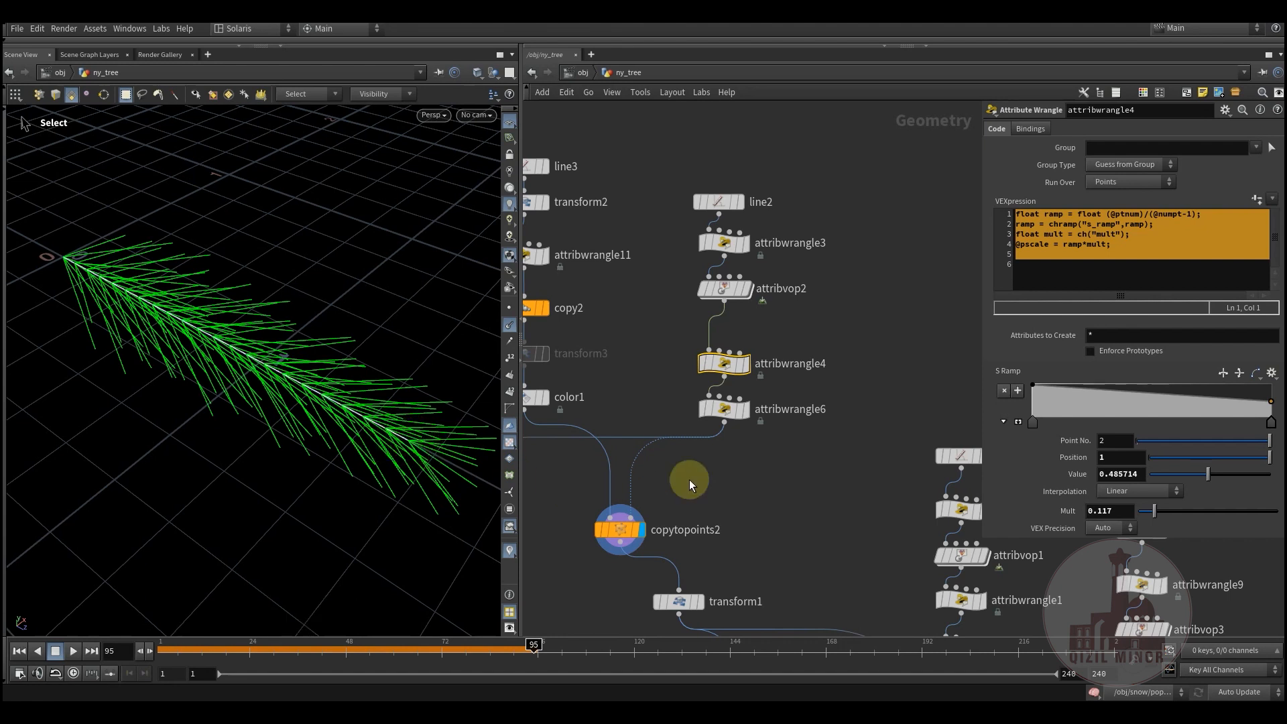
Review the random scale expression and settings of attribwrangle6 while viewing the needle branch from the side.
{"action": "left_click", "coordinate": [724, 409]}
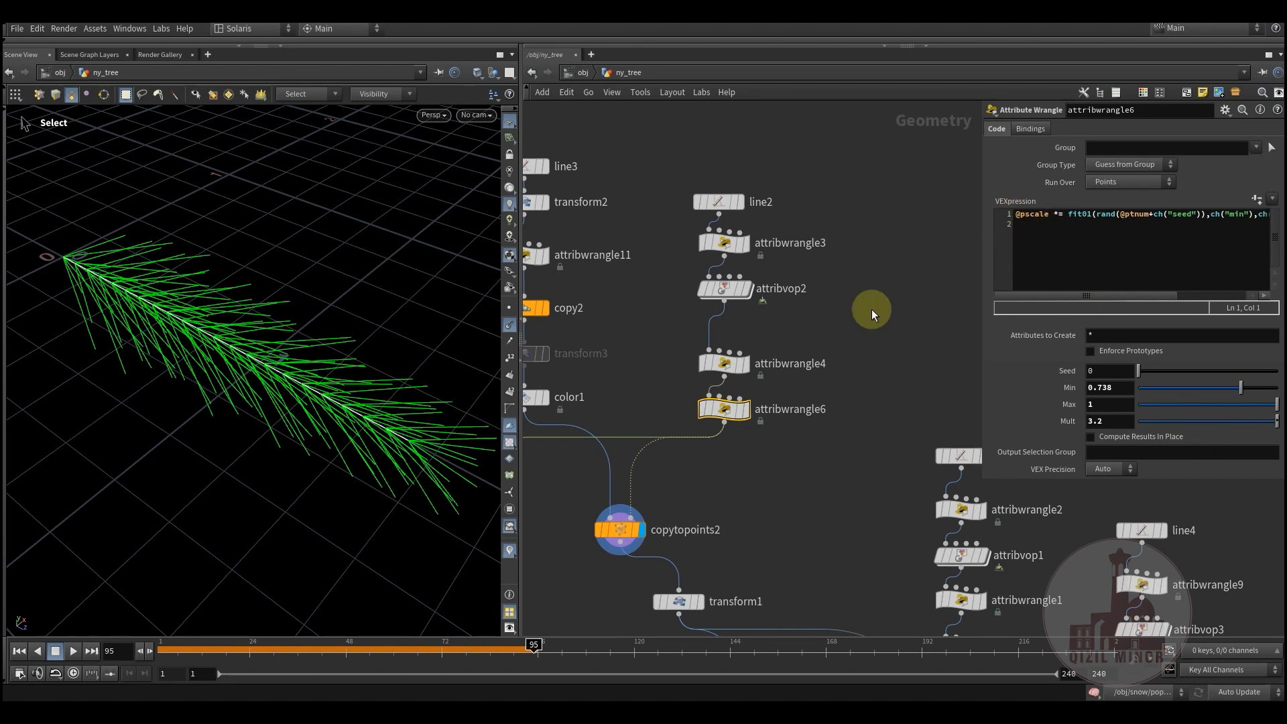
{"action": "key", "text": "Escape"}
{"action": "left_click_drag", "start_coordinate": [250, 365], "coordinate": [284, 331]}
{"action": "key", "text": "s"}
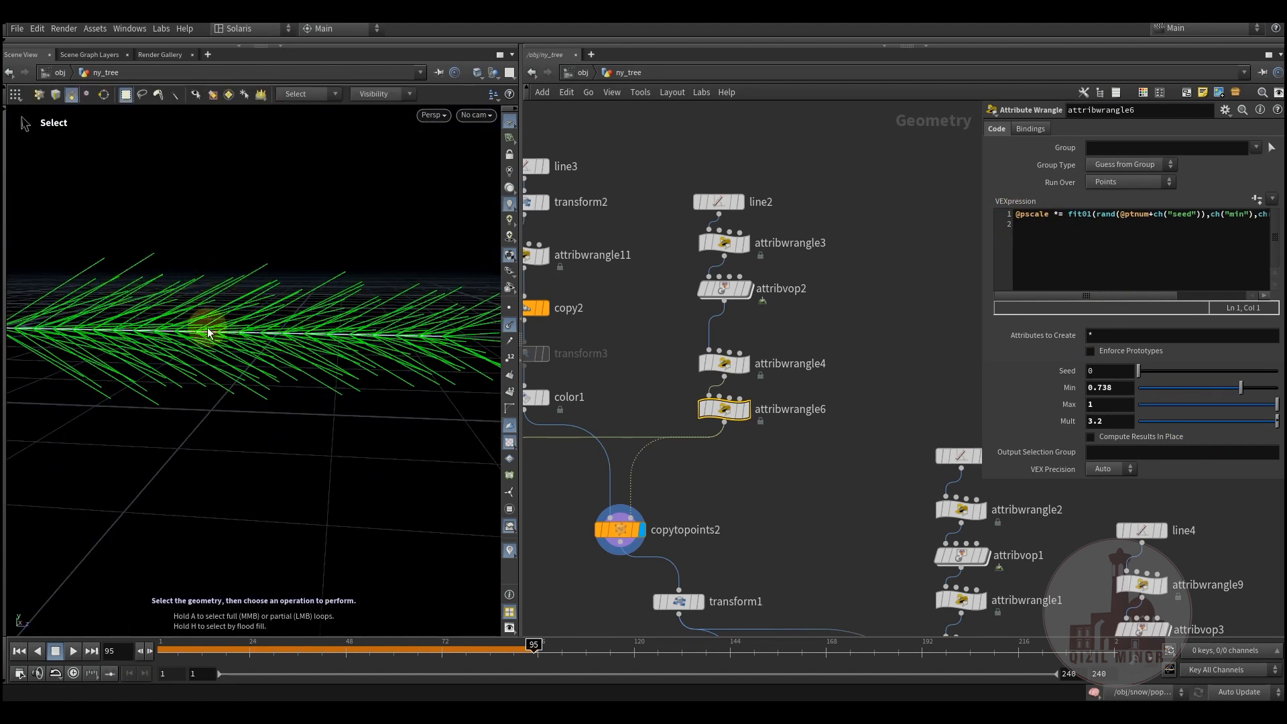
Display transform1 and inspect its rotation settings and the tilted needle branch in perspective.
{"action": "scroll", "coordinate": [831, 453], "scroll_direction": "down", "scroll_amount": 5}
{"action": "mouse_move", "coordinate": [681, 372]}
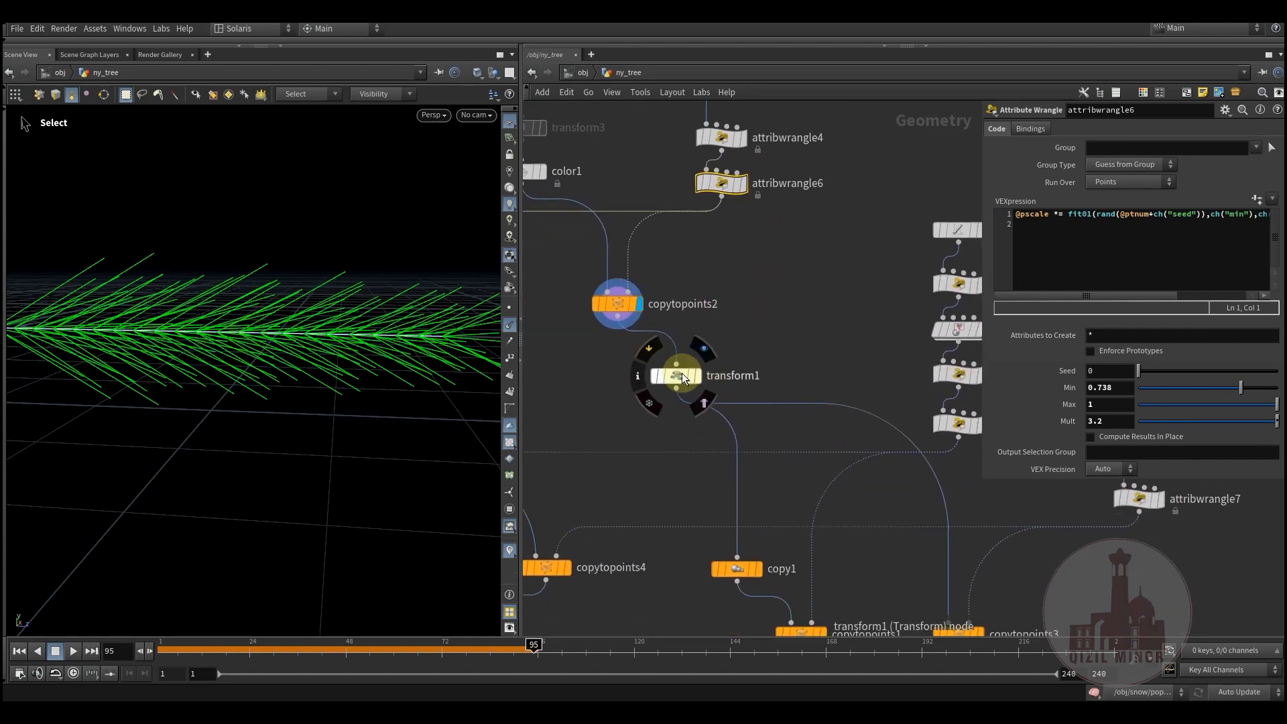
{"action": "left_click", "coordinate": [716, 353]}
{"action": "left_click", "coordinate": [680, 377]}
{"action": "left_click_drag", "start_coordinate": [300, 362], "coordinate": [328, 373], "text": "alt"}
{"action": "right_click_drag", "start_coordinate": [327, 373], "coordinate": [299, 436], "text": "alt"}
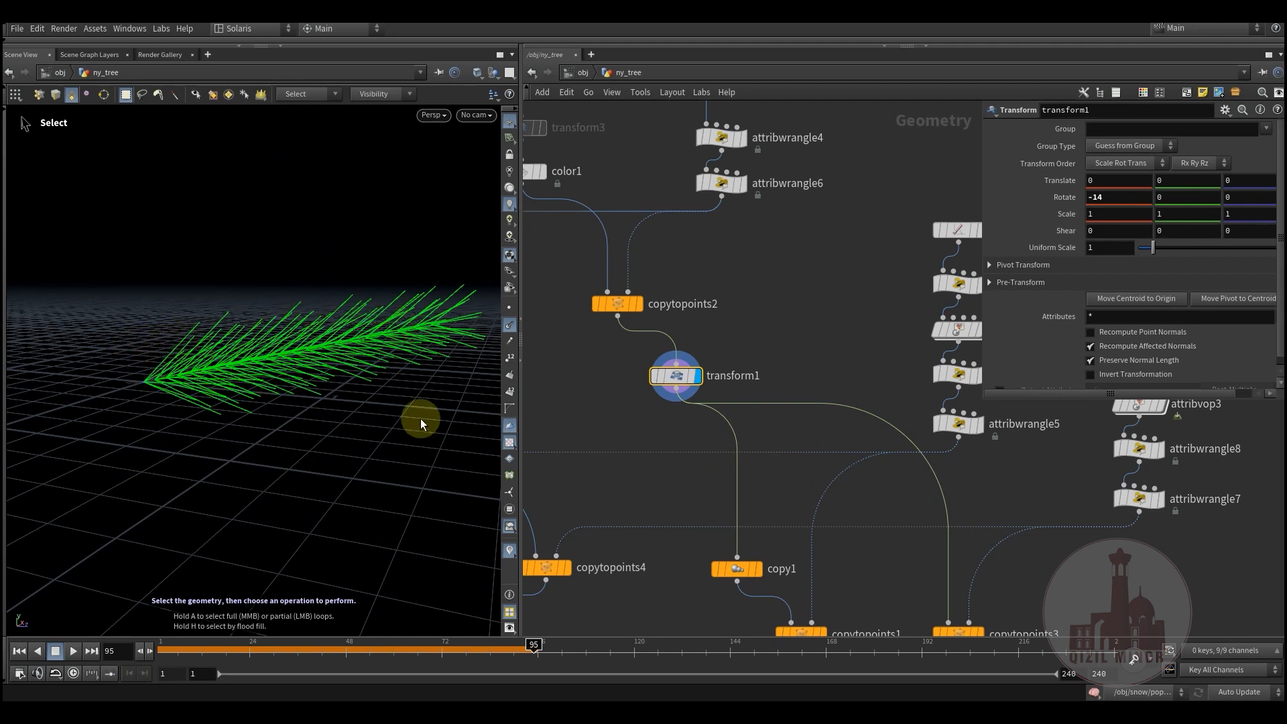
Display copy1 and inspect its copy settings and the circular arrangement of branches from above.
{"action": "middle_click_drag", "start_coordinate": [751, 430], "coordinate": [704, 247]}
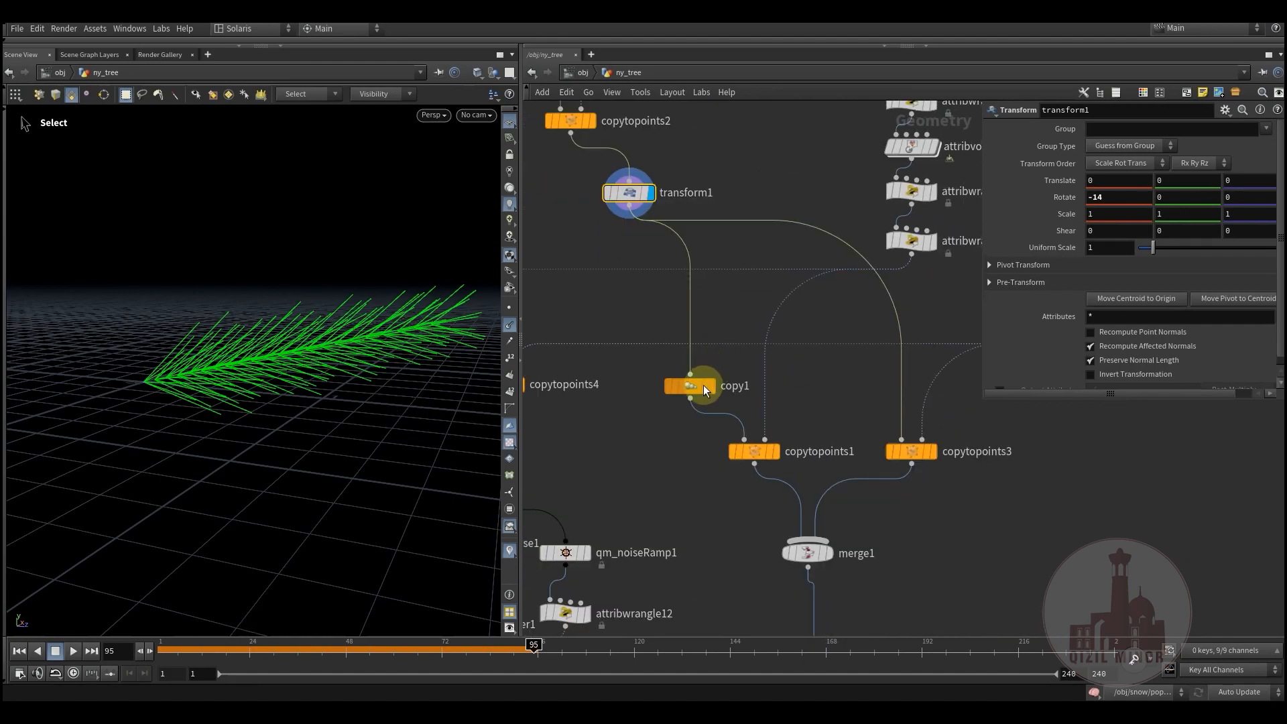
{"action": "left_click", "coordinate": [713, 389]}
{"action": "left_click", "coordinate": [695, 387]}
{"action": "left_click_drag", "start_coordinate": [335, 329], "coordinate": [228, 268], "text": "alt"}
{"action": "key", "text": "s"}
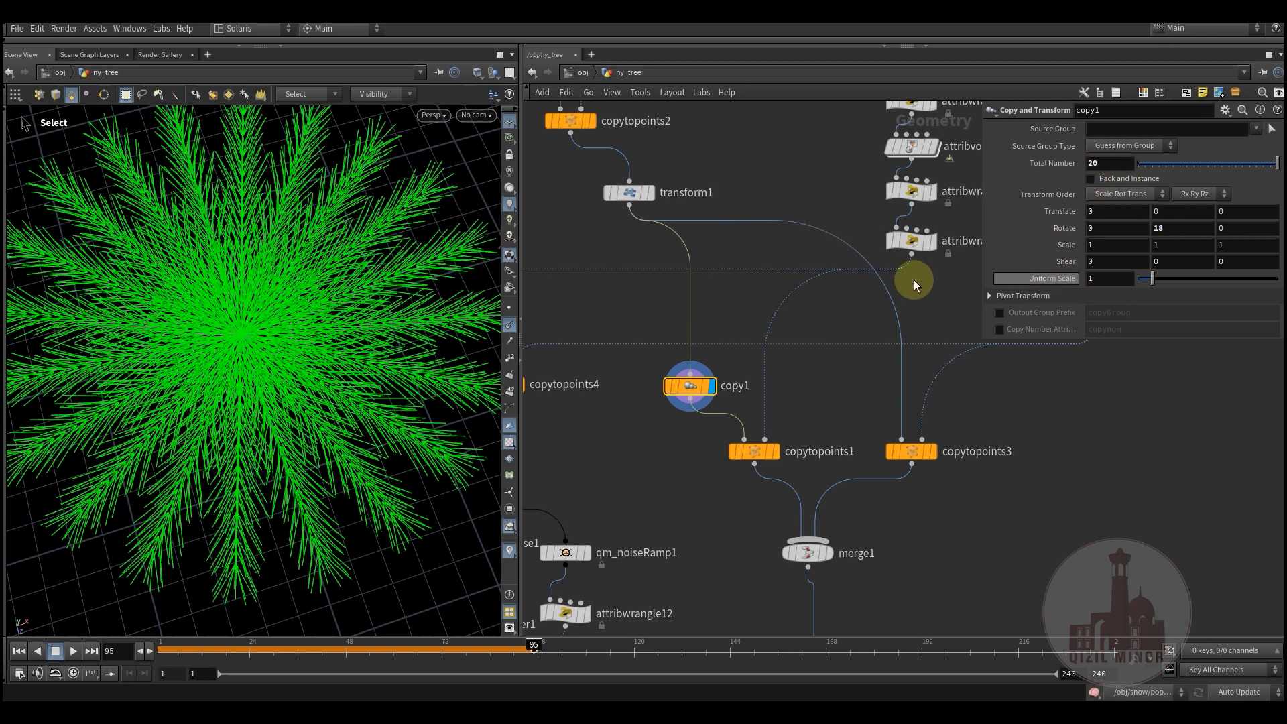
Display copytopoints1 and examine the branch rings stacked into a tree from several angles.
{"action": "left_click", "coordinate": [775, 453]}
{"action": "left_click", "coordinate": [758, 452]}
{"action": "right_click_drag", "start_coordinate": [350, 394], "coordinate": [202, 426], "text": "alt"}
{"action": "left_click_drag", "start_coordinate": [202, 426], "coordinate": [283, 382]}
{"action": "middle_click_drag", "start_coordinate": [311, 318], "coordinate": [330, 386]}
{"action": "key", "text": "s"}
{"action": "middle_click_drag", "start_coordinate": [827, 411], "coordinate": [753, 402]}
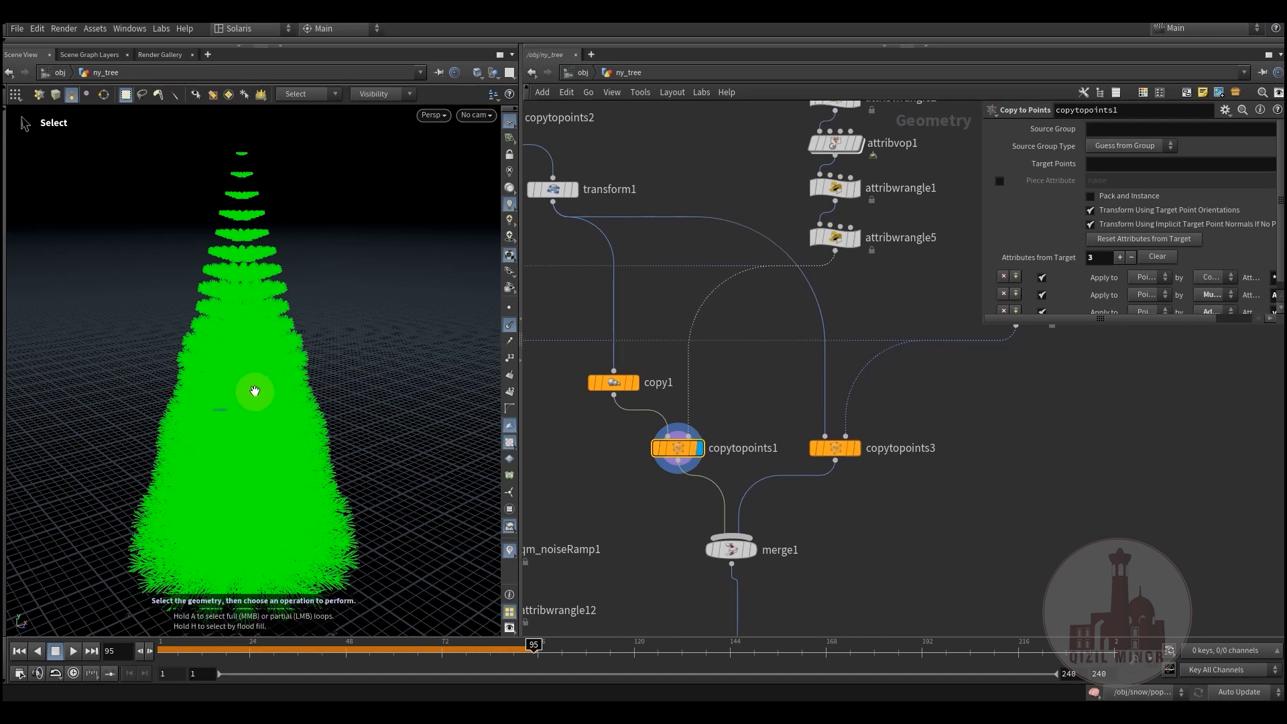
{"action": "left_click_drag", "start_coordinate": [255, 391], "coordinate": [258, 405], "text": "alt"}
{"action": "left_click_drag", "start_coordinate": [280, 360], "coordinate": [283, 369], "text": "alt"}
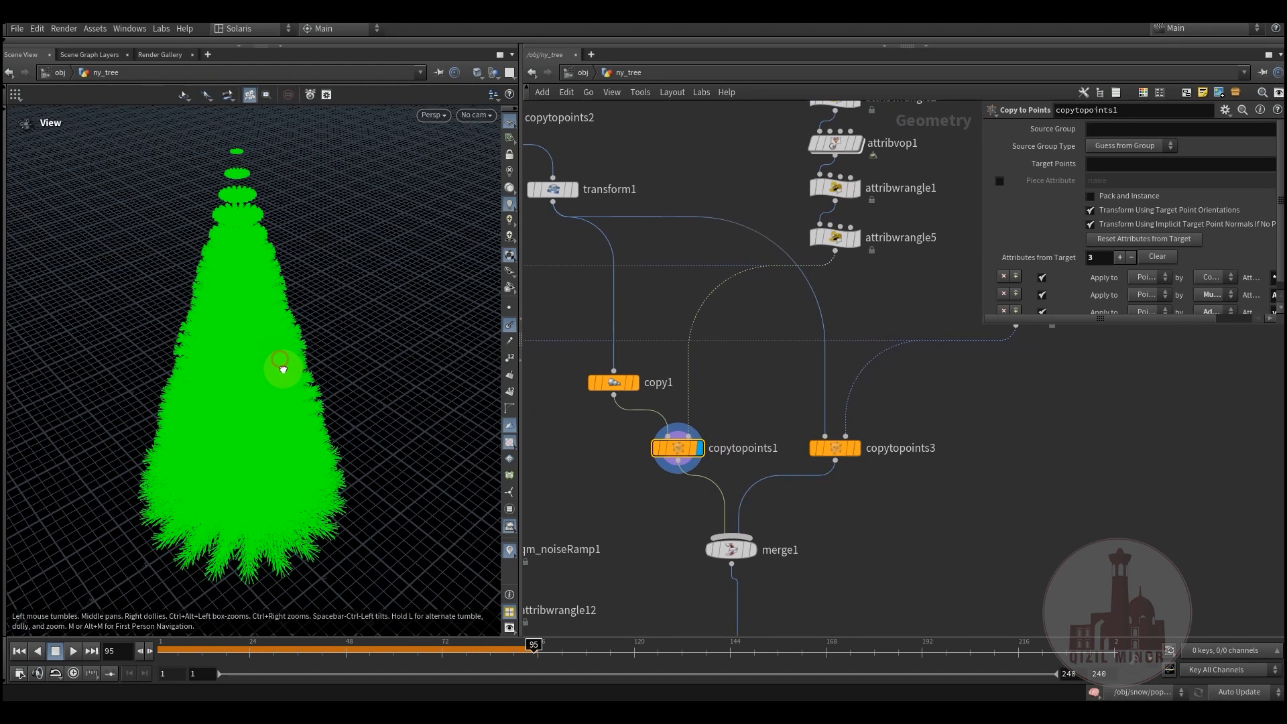
Display copytopoints3 and view the tree built from individually copied branches.
{"action": "left_click", "coordinate": [854, 447]}
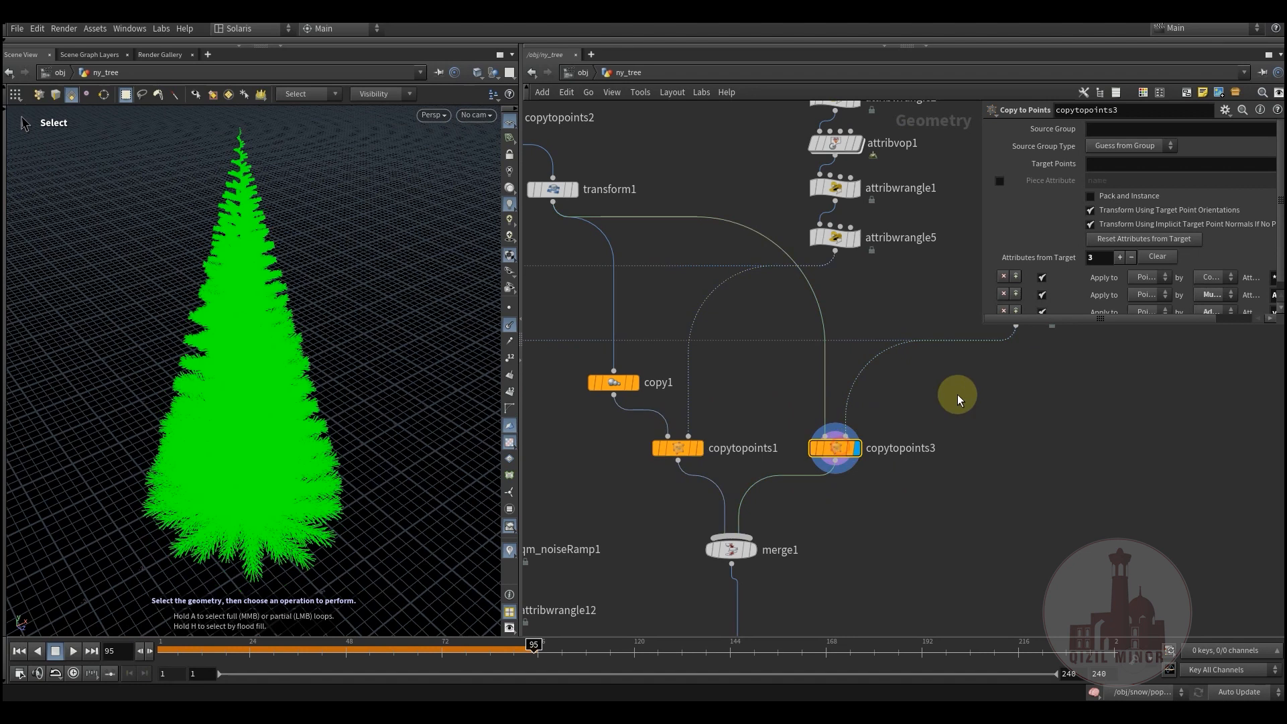
{"action": "middle_click_drag", "start_coordinate": [957, 394], "coordinate": [787, 517]}
{"action": "key", "text": "Escape"}
{"action": "mouse_move", "coordinate": [328, 413]}
{"action": "left_mouse_down"}
{"action": "mouse_move", "coordinate": [308, 394]}
{"action": "mouse_move", "coordinate": [295, 417]}
{"action": "mouse_move", "coordinate": [316, 420]}
{"action": "left_mouse_up"}
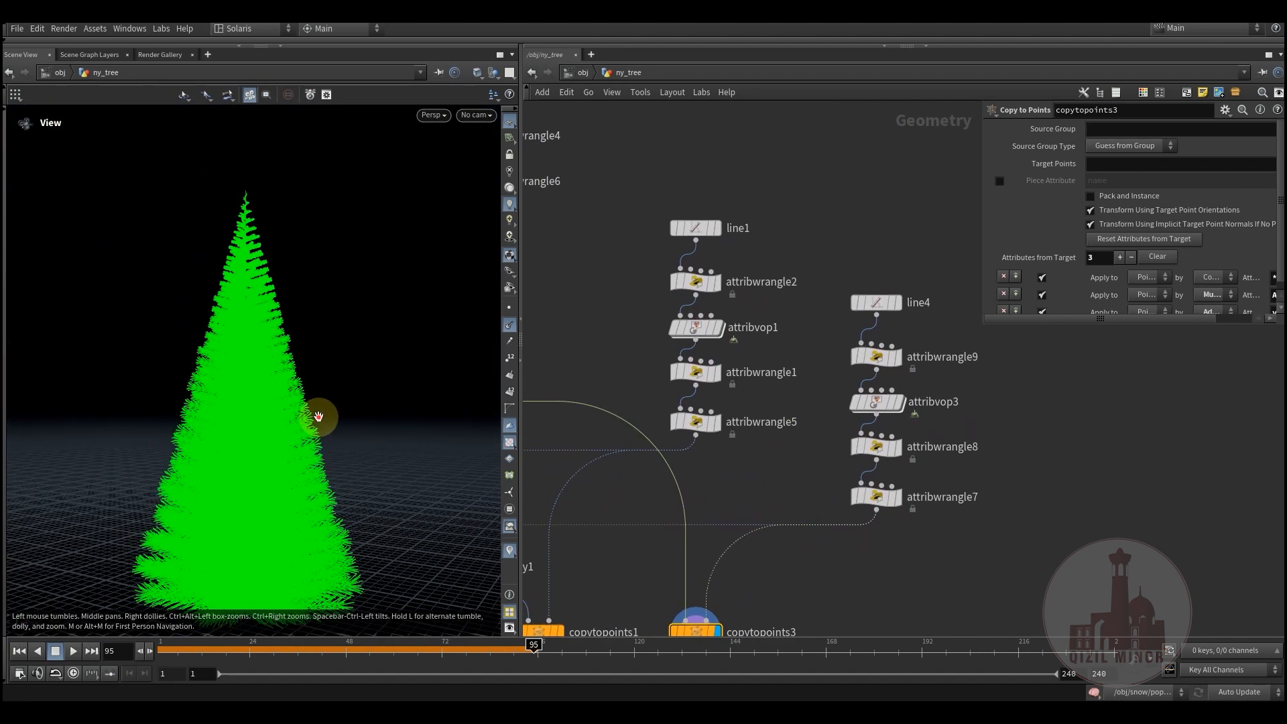
Display copytopoints1 again to compare its ringed tree with the copytopoints3 version.
{"action": "middle_click_drag", "start_coordinate": [646, 546], "coordinate": [718, 422]}
{"action": "left_click", "coordinate": [640, 501]}
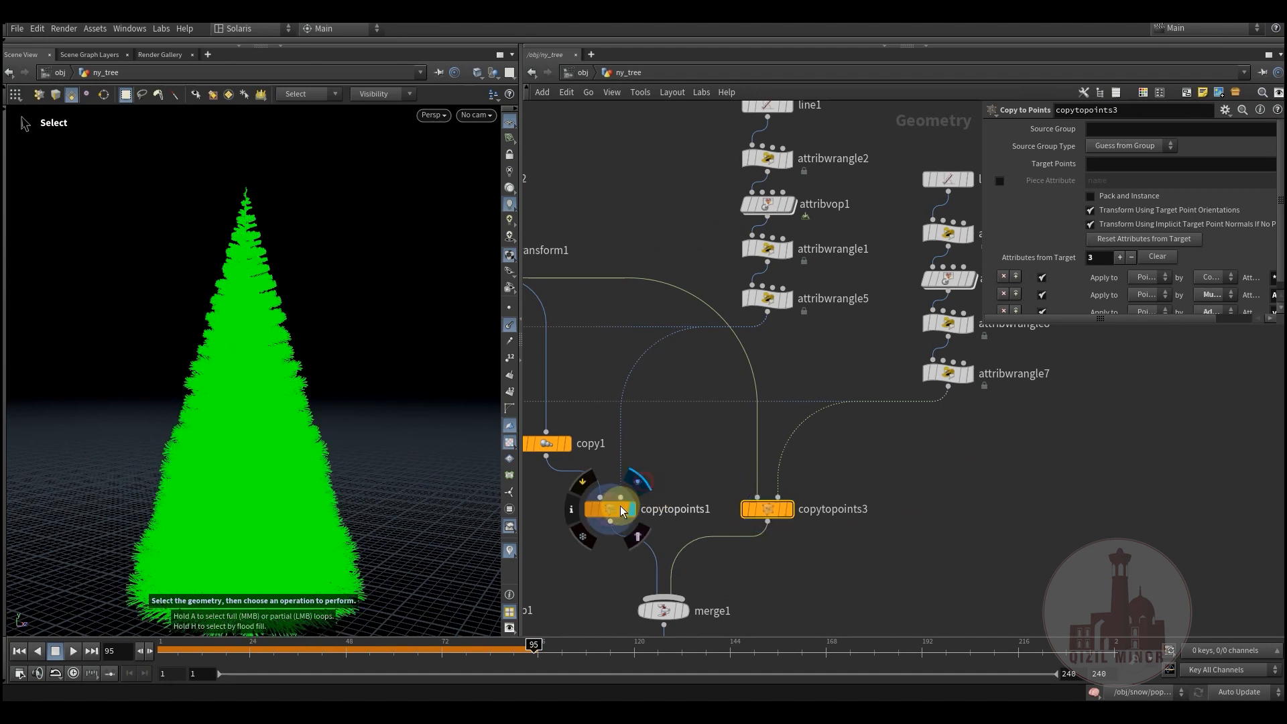
{"action": "key", "text": "Escape"}
{"action": "left_click_drag", "start_coordinate": [328, 358], "coordinate": [350, 415]}
{"action": "key", "text": "s"}
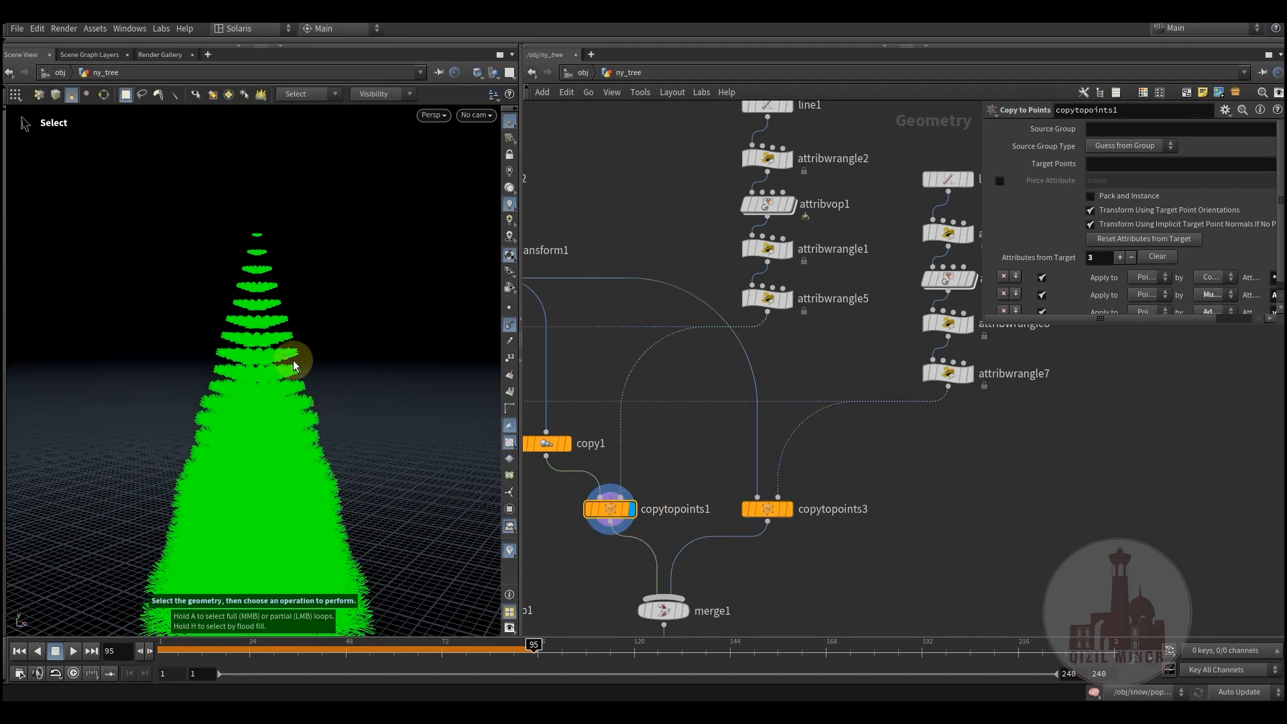
{"action": "key", "text": "Escape"}
{"action": "left_click_drag", "start_coordinate": [253, 477], "coordinate": [288, 325]}
{"action": "key", "text": "s"}
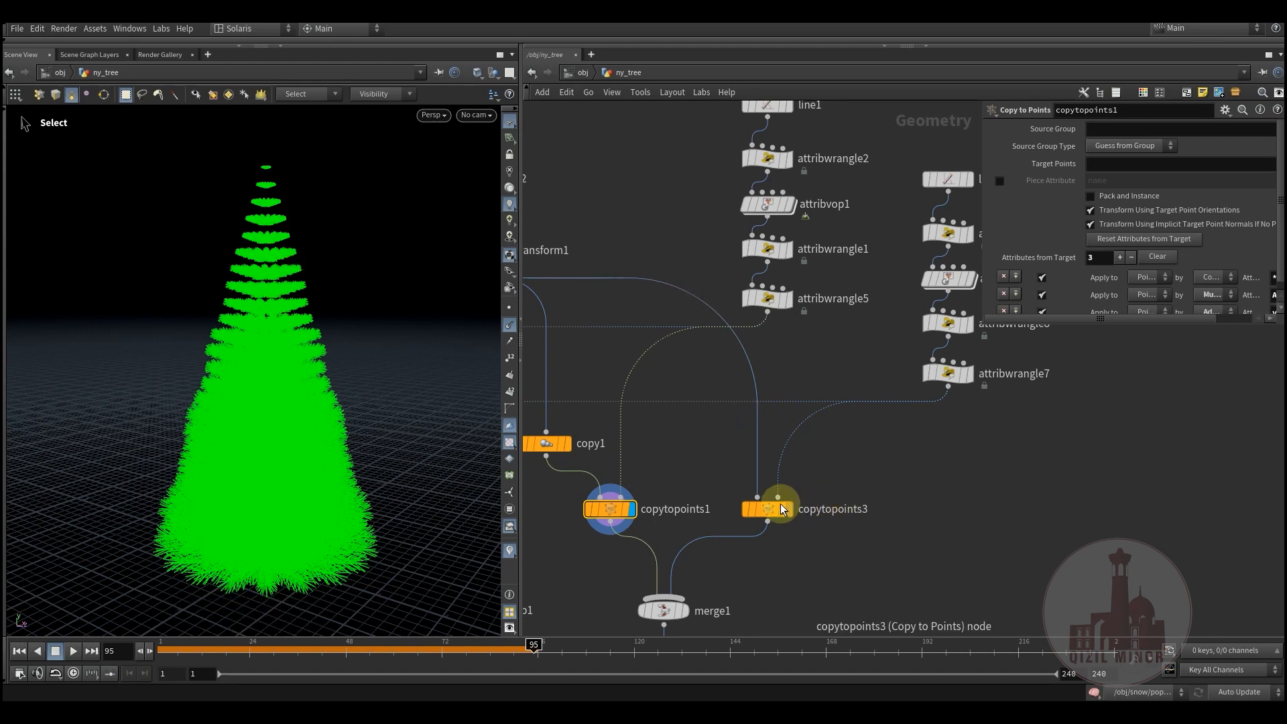
Switch the display back to copytopoints3 and inspect the upper part of its tree.
{"action": "left_click", "coordinate": [799, 482]}
{"action": "left_click", "coordinate": [765, 516]}
{"action": "mouse_move", "coordinate": [278, 249]}
{"action": "left_mouse_down"}
{"action": "mouse_move", "coordinate": [284, 288]}
{"action": "mouse_move", "coordinate": [275, 243]}
{"action": "left_mouse_up"}
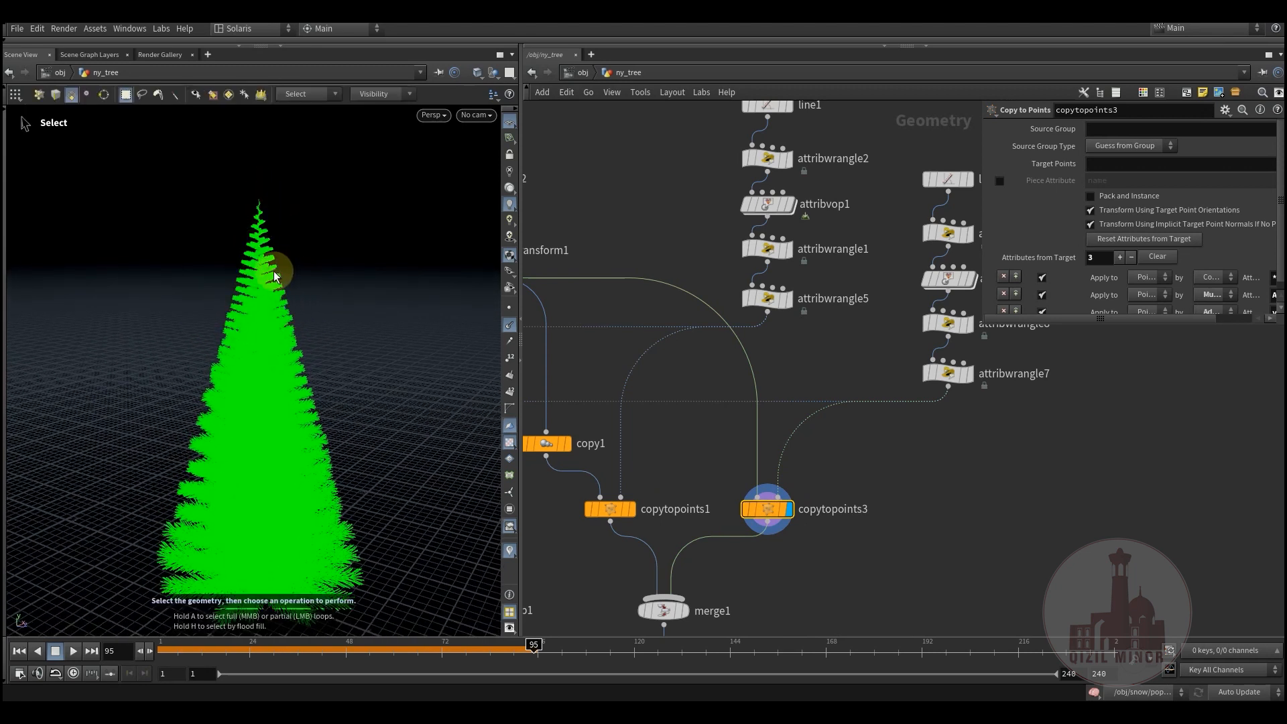
Review the settings of line4, attribwrangle9, attribvop3 and attribwrangle8 that drive the copytopoints3 tree.
{"action": "middle_click_drag", "start_coordinate": [942, 466], "coordinate": [830, 550]}
{"action": "left_click", "coordinate": [831, 268]}
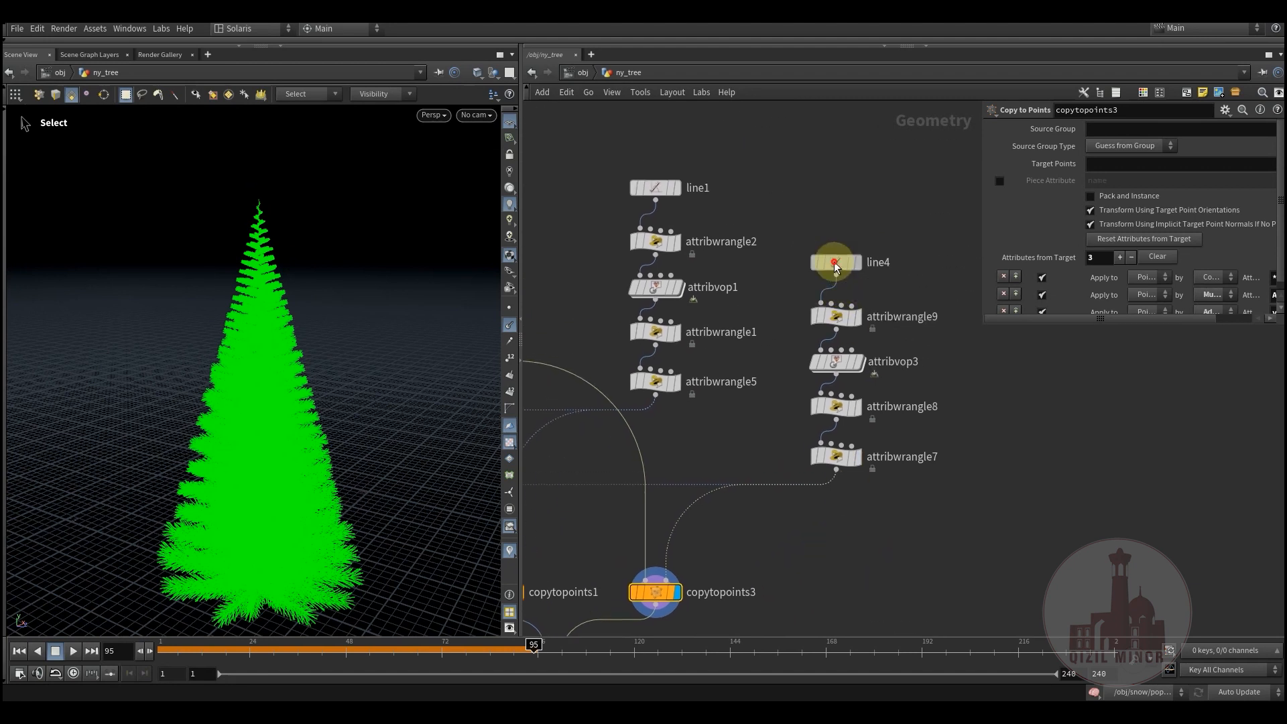
{"action": "left_click", "coordinate": [837, 317]}
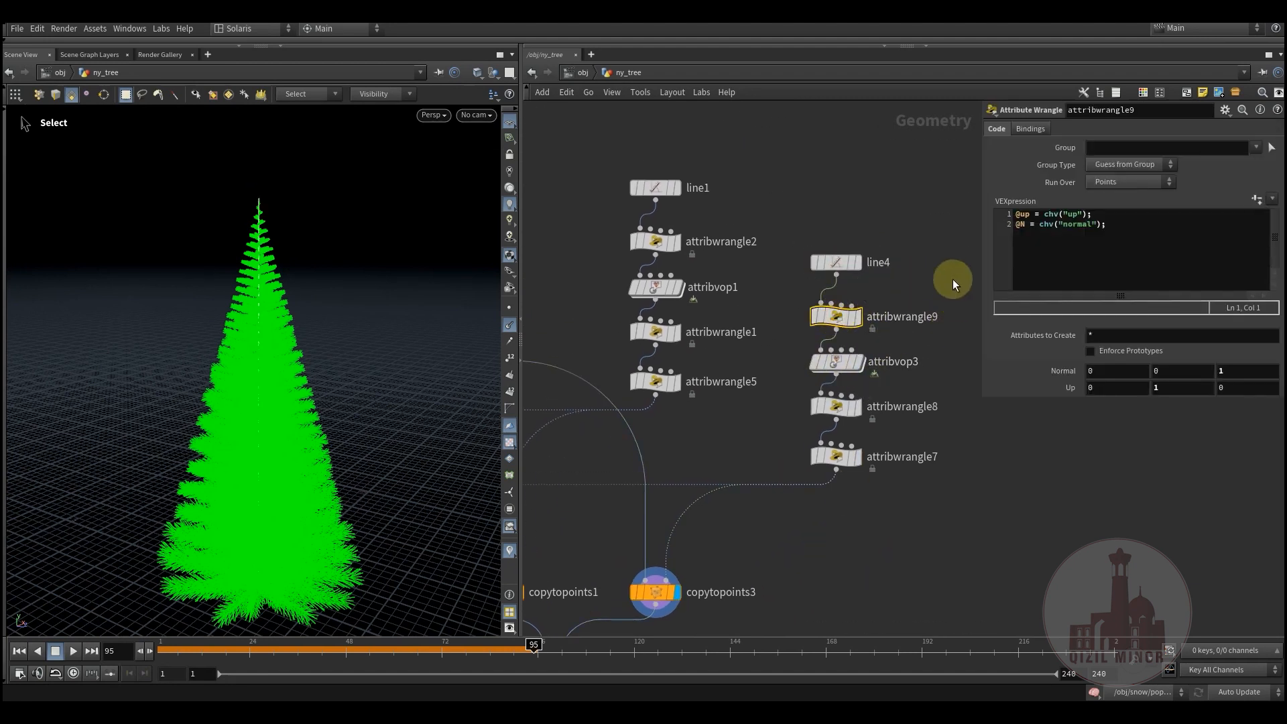
{"action": "left_click", "coordinate": [840, 372]}
{"action": "left_click", "coordinate": [1107, 366]}
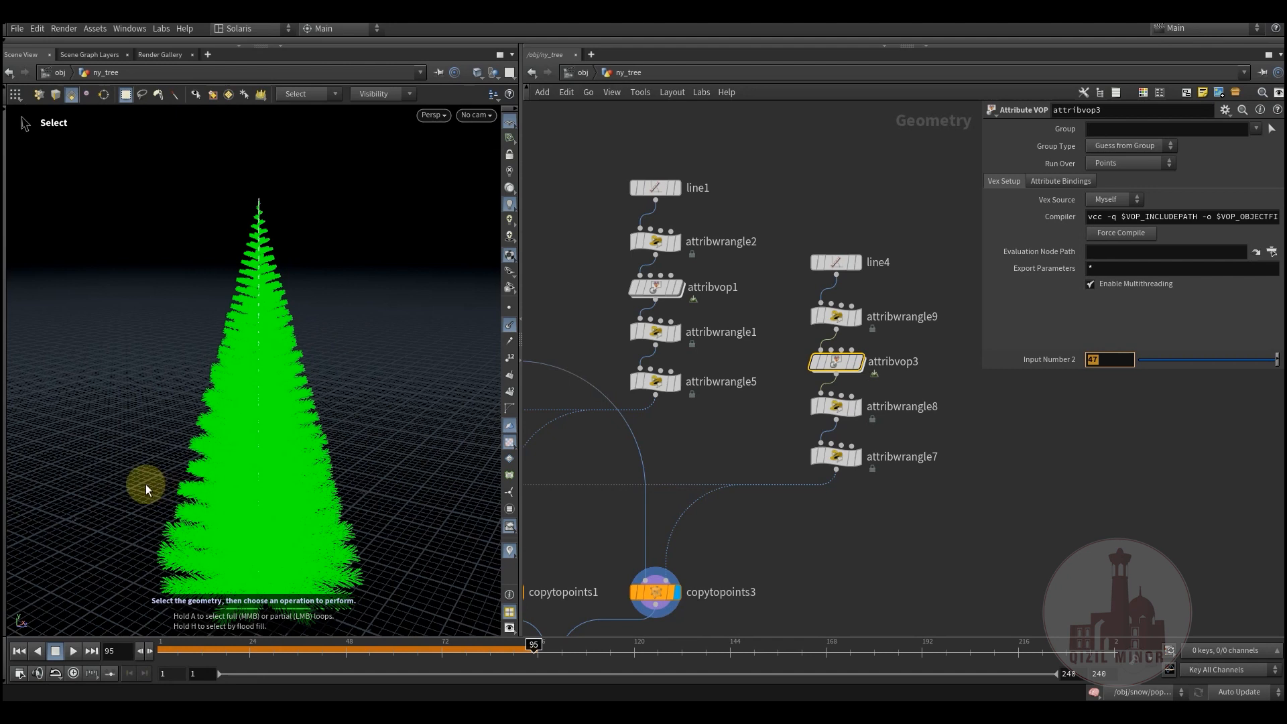
{"action": "left_click", "coordinate": [264, 352]}
{"action": "left_click_drag", "start_coordinate": [280, 361], "coordinate": [276, 285], "text": "alt"}
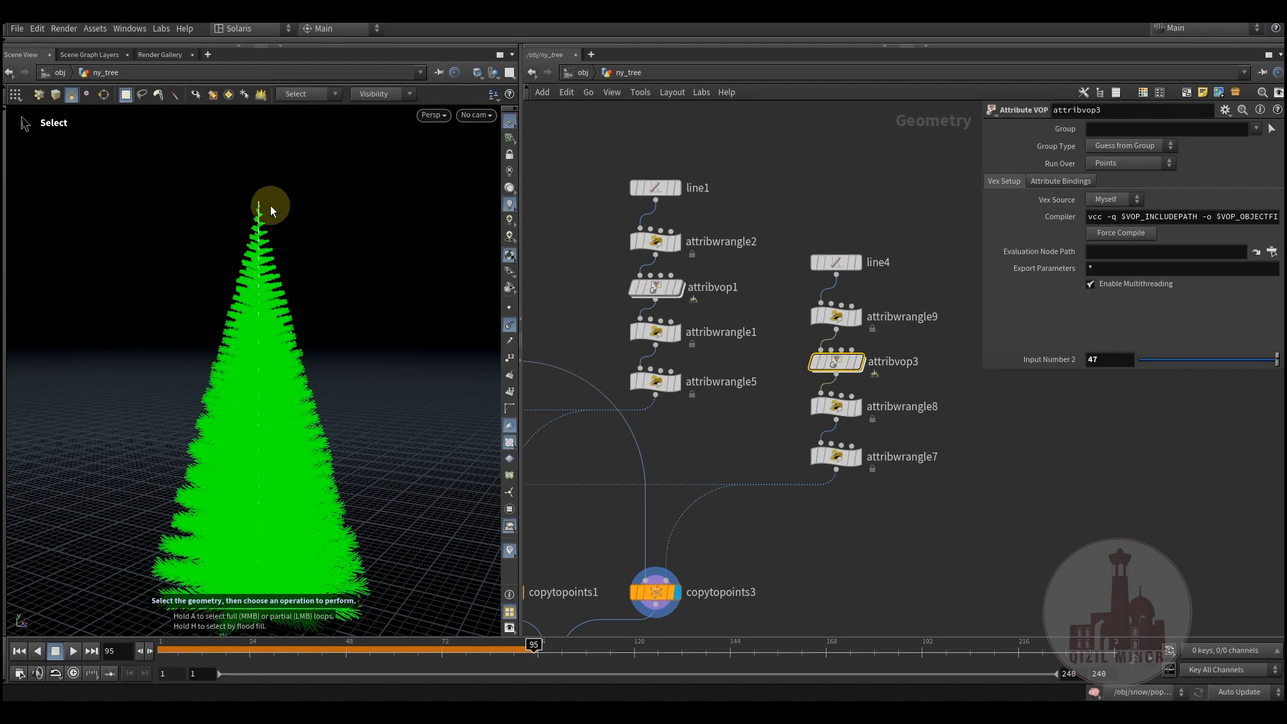
{"action": "left_click", "coordinate": [842, 413]}
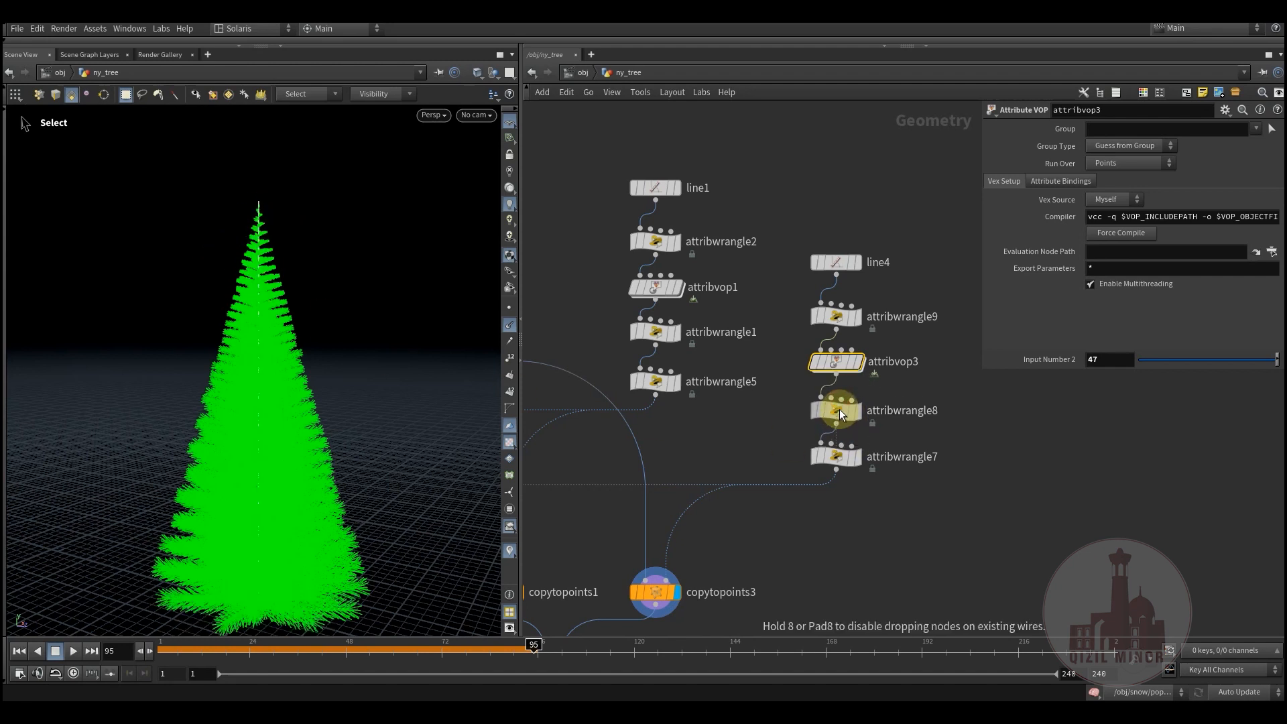
{"action": "mouse_move", "coordinate": [844, 417]}
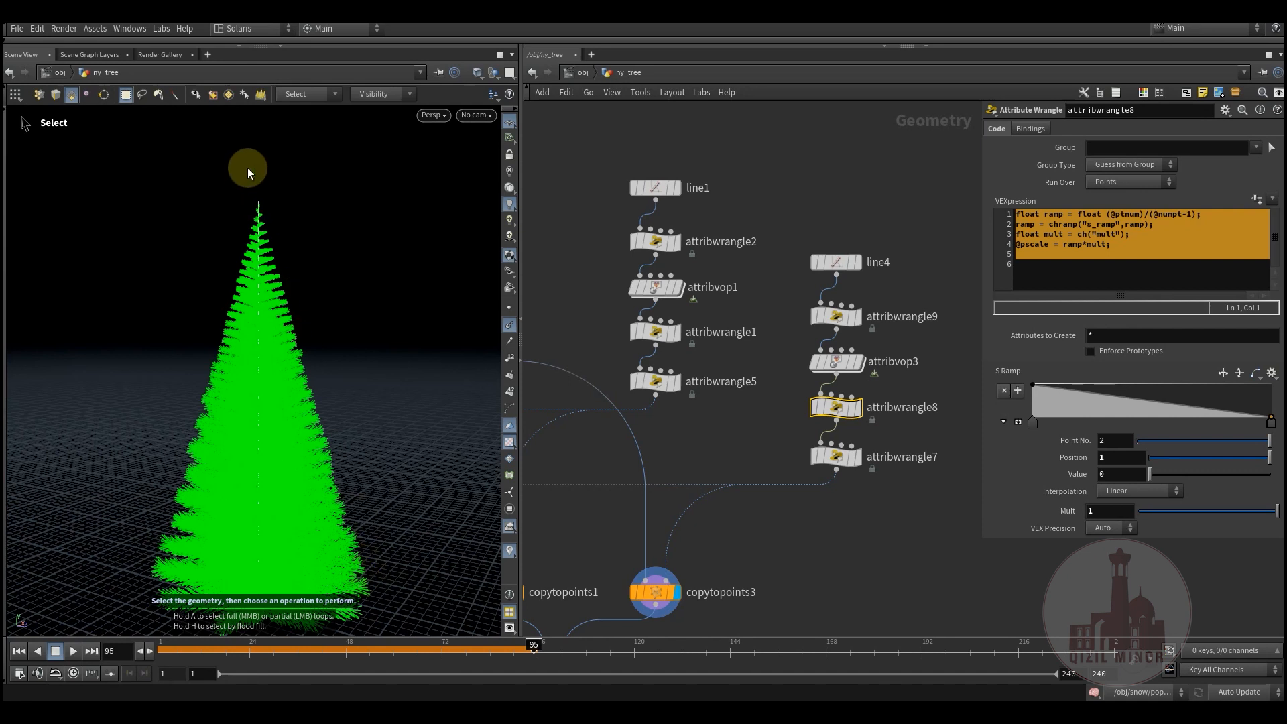
Display attribwrangle7 and review its random scale settings on the trunk points.
{"action": "mouse_move", "coordinate": [837, 459]}
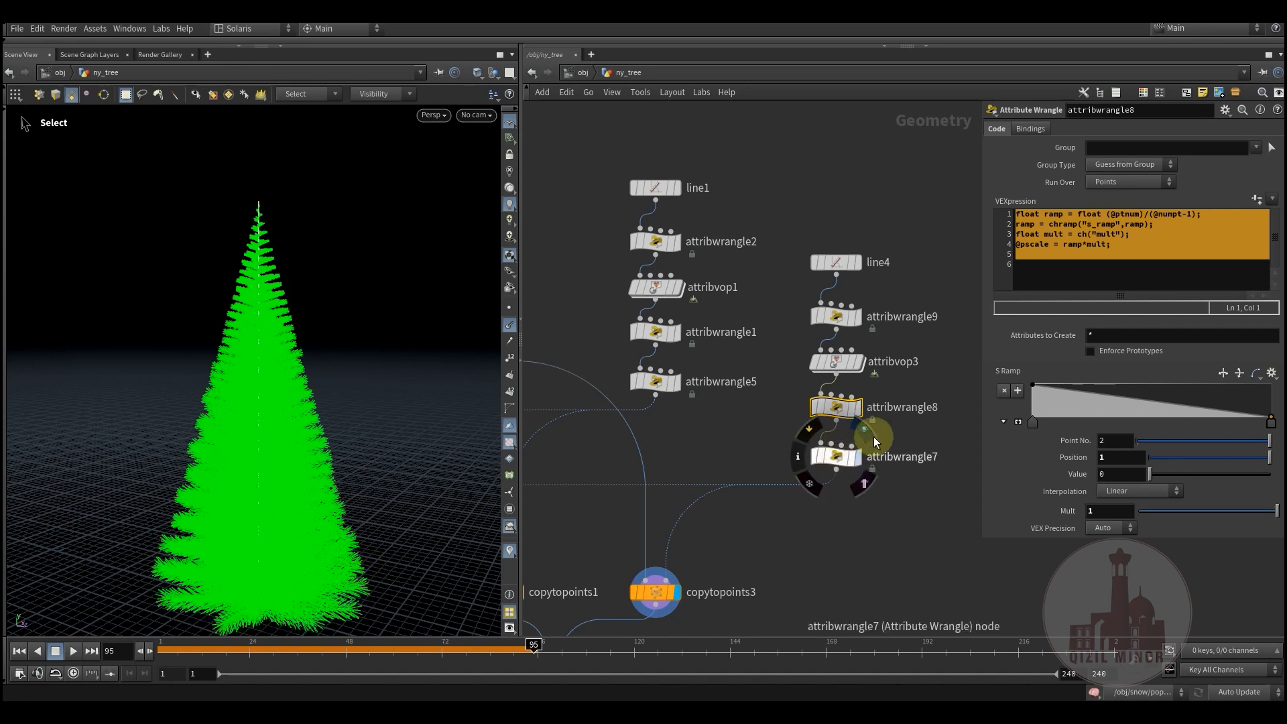
{"action": "left_click", "coordinate": [873, 439]}
{"action": "left_click", "coordinate": [835, 460]}
{"action": "middle_click_drag", "start_coordinate": [804, 521], "coordinate": [778, 490]}
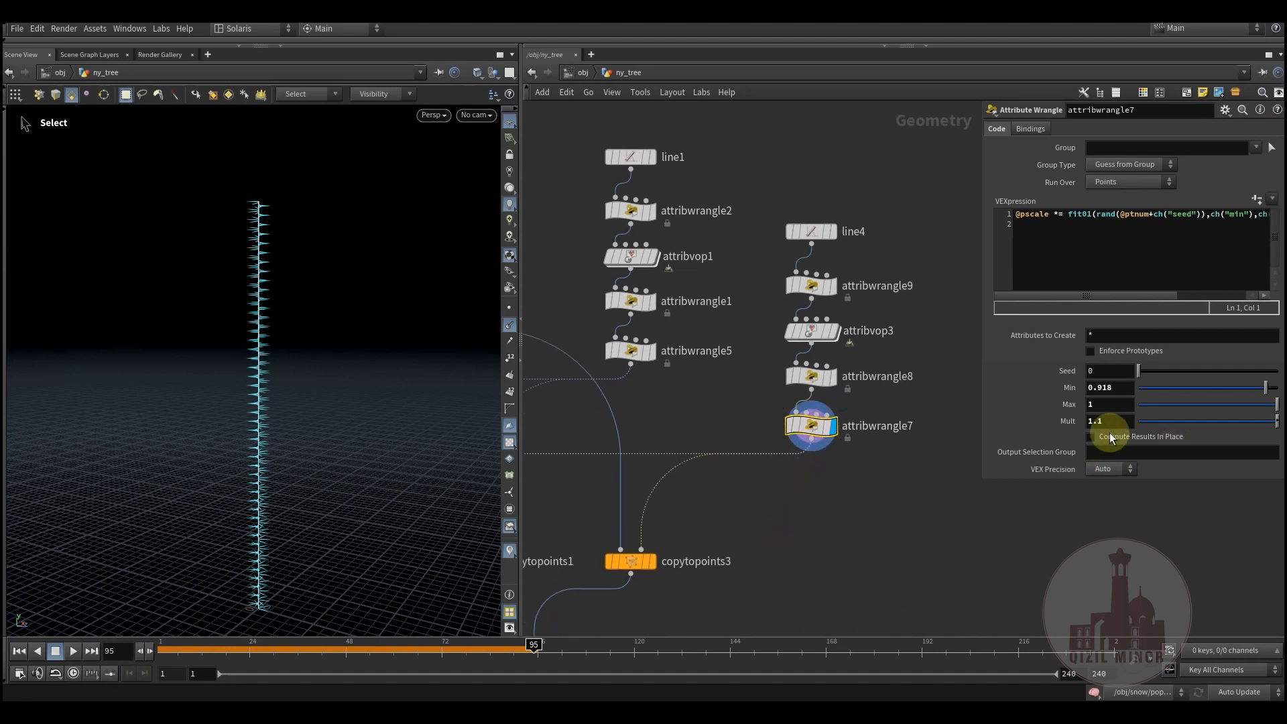
Display polywire1 and inspect its wire radius and segment settings on the merged tree.
{"action": "middle_click_drag", "start_coordinate": [767, 483], "coordinate": [819, 374]}
{"action": "mouse_move", "coordinate": [770, 474]}
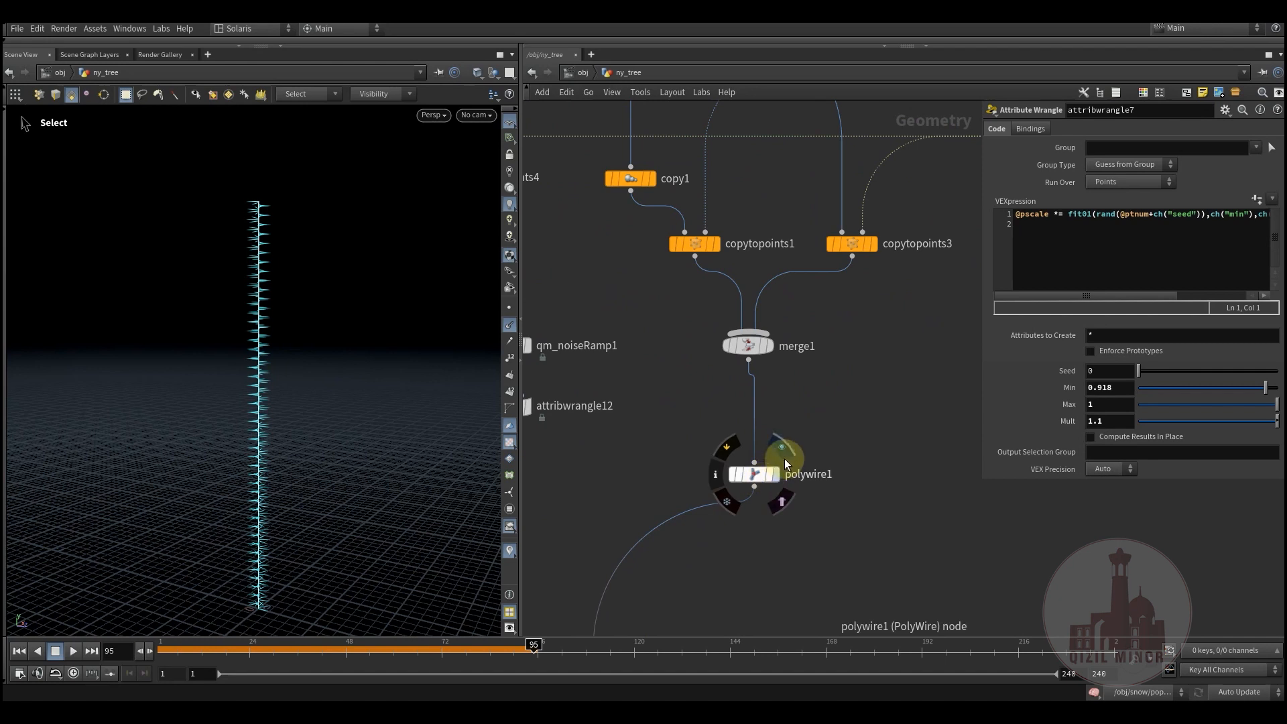
{"action": "left_click", "coordinate": [774, 474]}
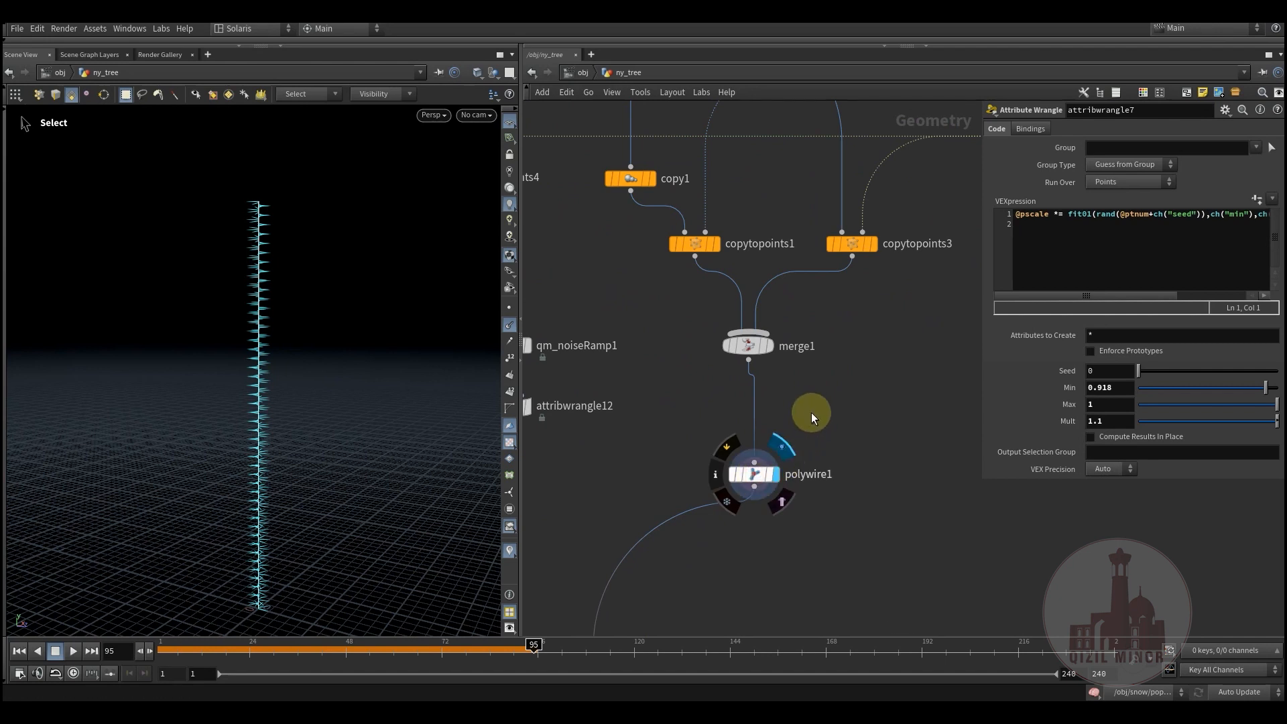
{"action": "middle_click_drag", "start_coordinate": [812, 403], "coordinate": [819, 373]}
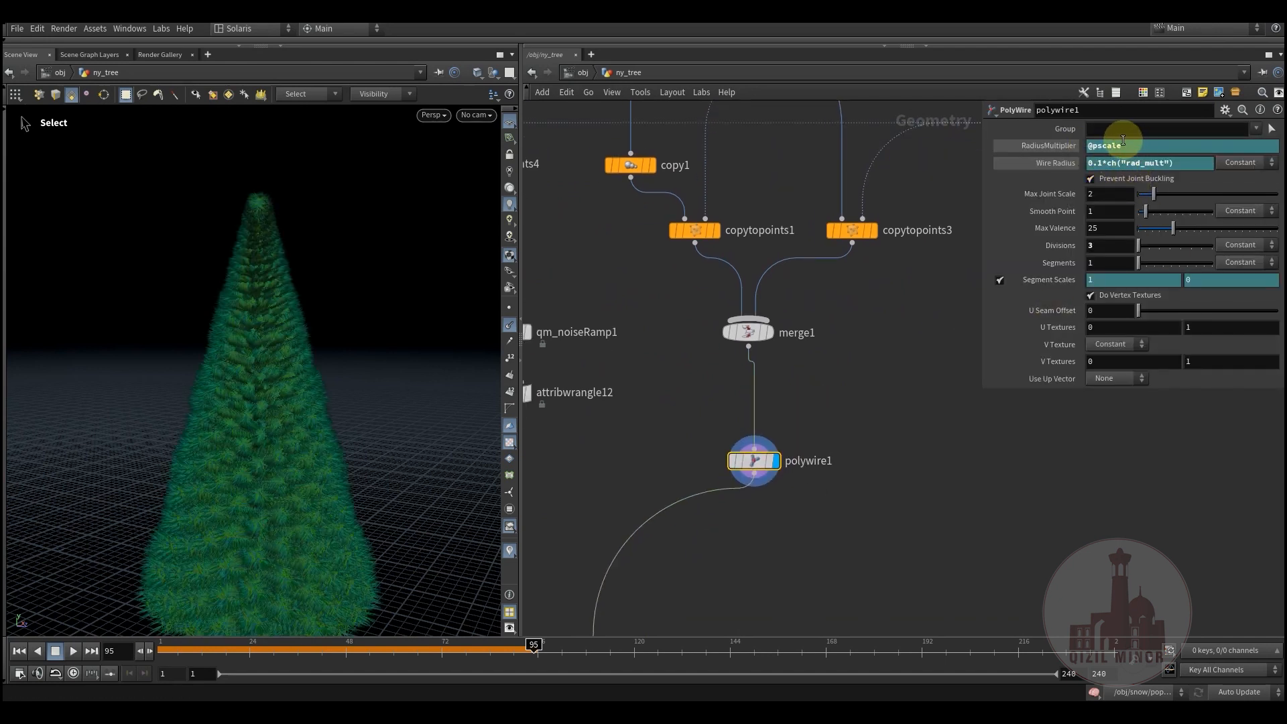
{"action": "key", "text": "Escape"}
{"action": "left_click_drag", "start_coordinate": [273, 462], "coordinate": [425, 460]}
{"action": "key", "text": "s"}
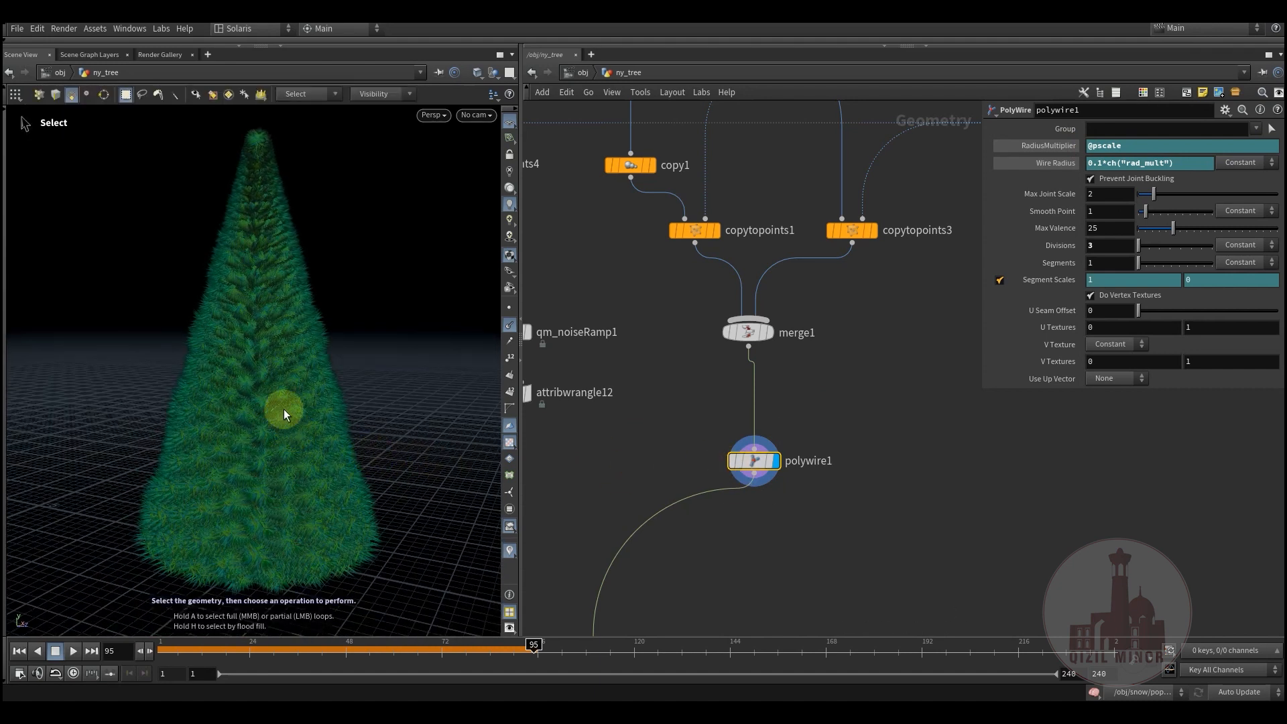
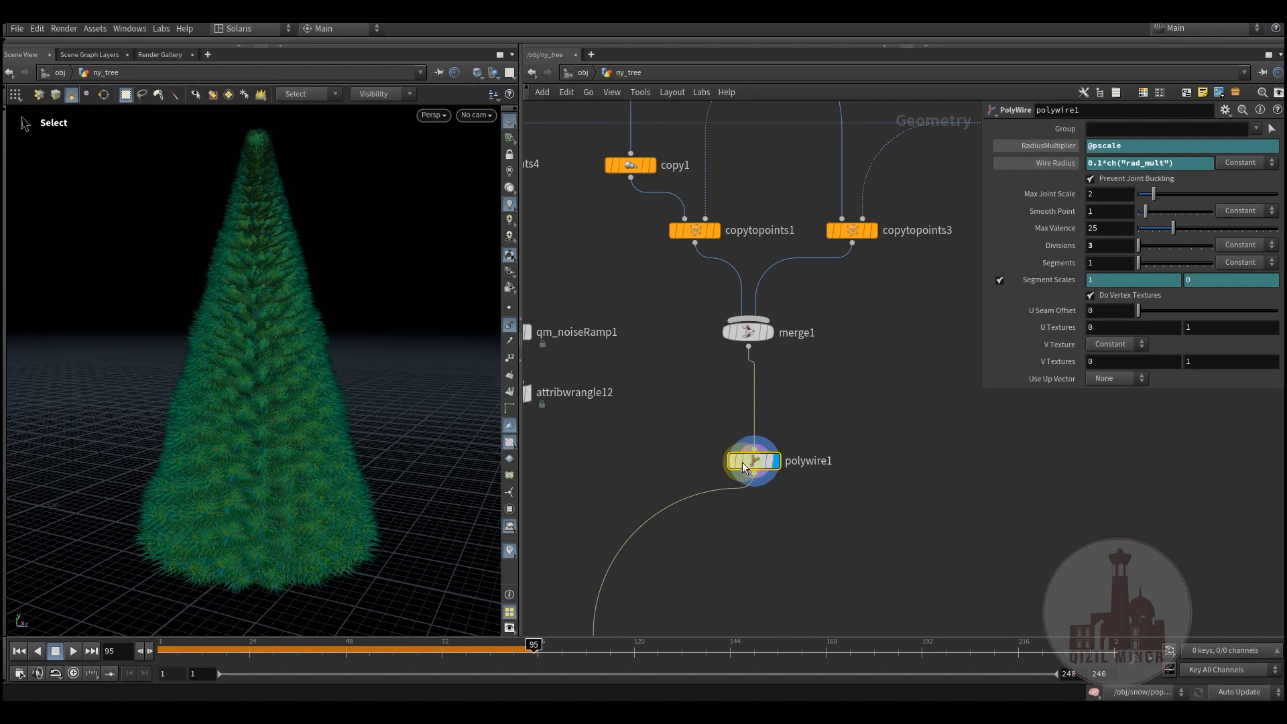
Inspect the polywired tree from slightly different angles and trace the network upstream of polywire1.
{"action": "mouse_move", "coordinate": [737, 448]}
{"action": "left_click_drag", "start_coordinate": [678, 414], "coordinate": [814, 516]}
{"action": "left_click_drag", "start_coordinate": [698, 443], "coordinate": [823, 518]}
{"action": "middle_click_drag", "start_coordinate": [629, 457], "coordinate": [778, 555]}
{"action": "middle_click_drag", "start_coordinate": [681, 343], "coordinate": [826, 513]}
{"action": "key", "text": "Escape"}
{"action": "left_click_drag", "start_coordinate": [270, 376], "coordinate": [325, 388]}
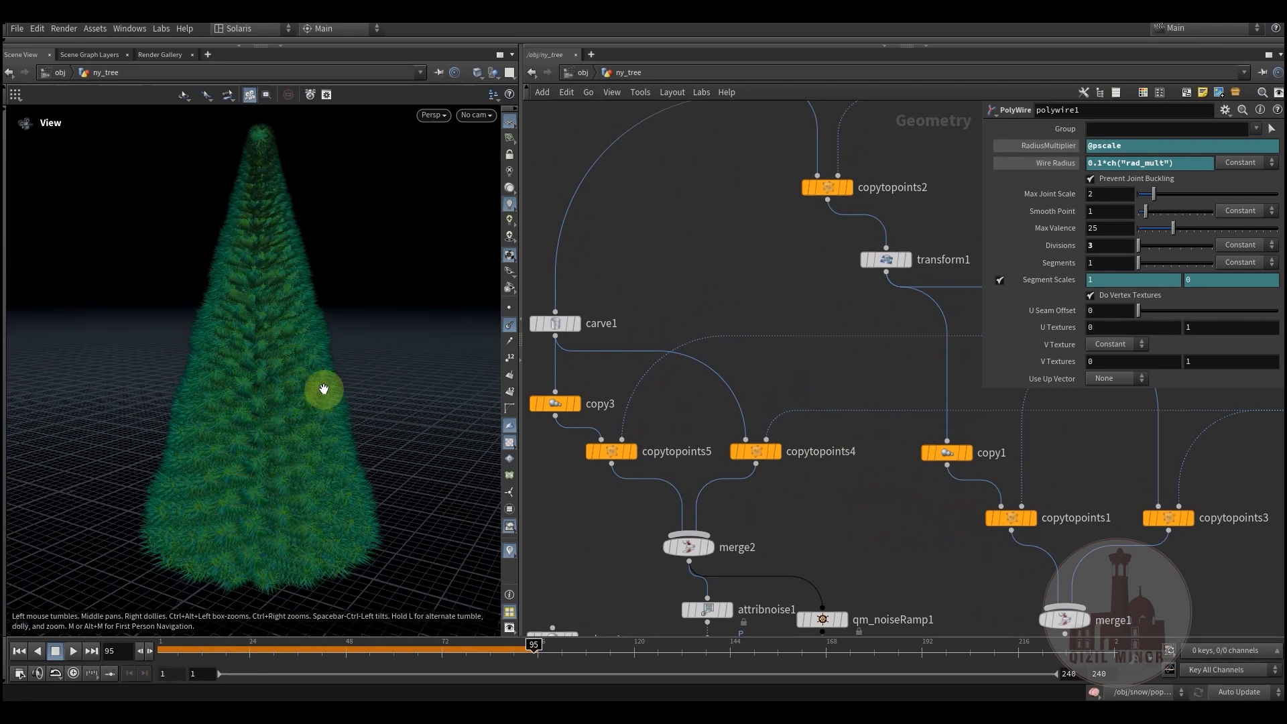
{"action": "key", "text": "s"}
{"action": "middle_click_drag", "start_coordinate": [777, 391], "coordinate": [830, 442]}
{"action": "left_click_drag", "start_coordinate": [303, 403], "coordinate": [309, 437], "text": "alt"}
Display attribwrangle6 on the branch line, then follow its output to carve1 and display the carved curve.
{"action": "middle_click_drag", "start_coordinate": [819, 445], "coordinate": [728, 592]}
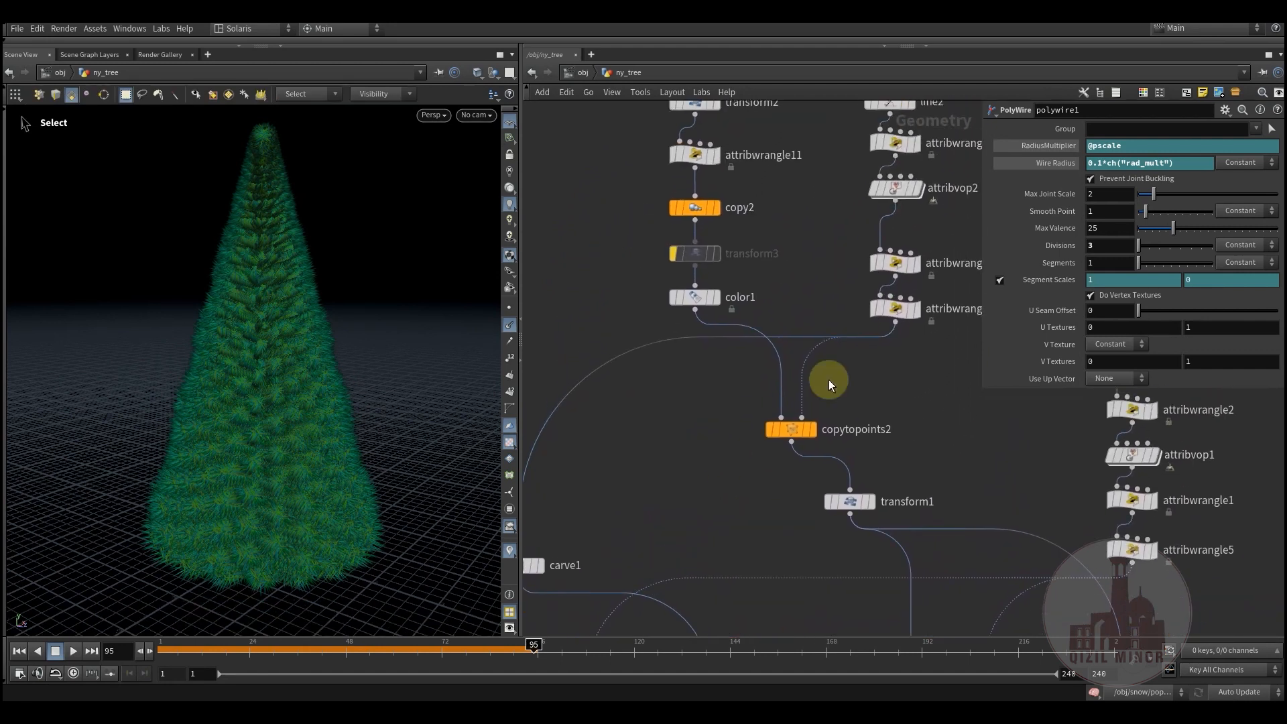
{"action": "left_click", "coordinate": [895, 311]}
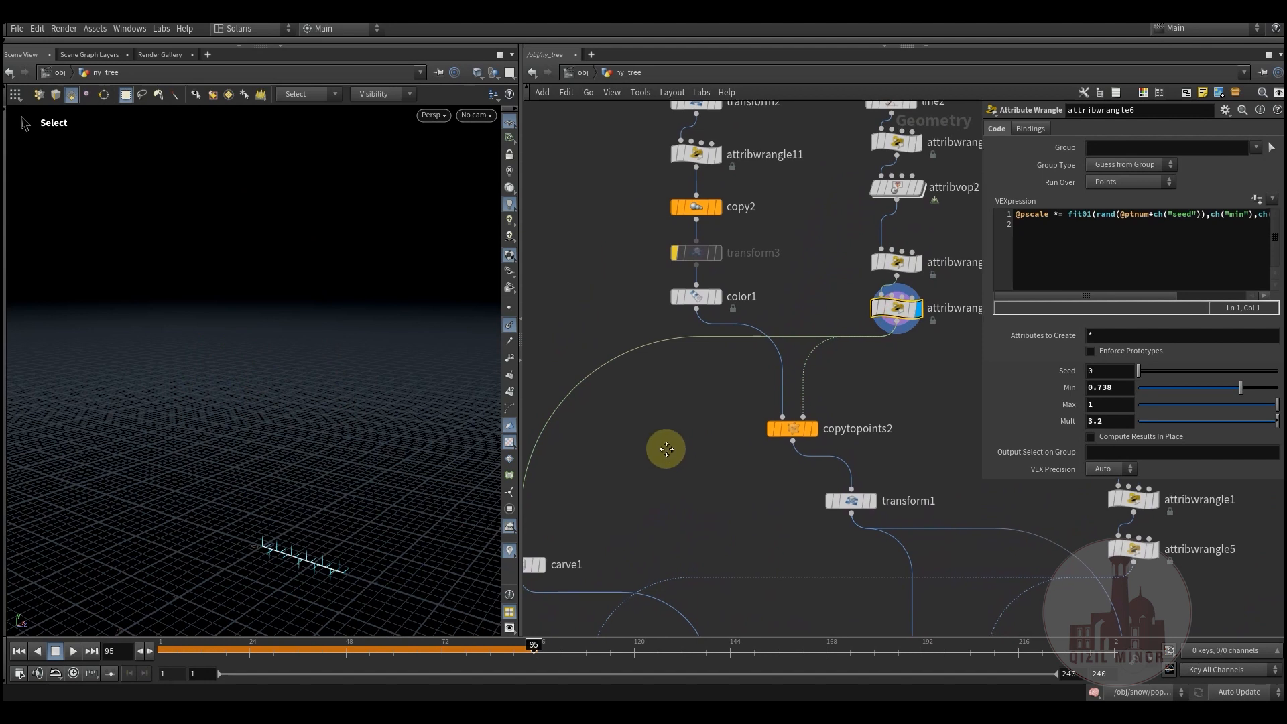
{"action": "middle_click_drag", "start_coordinate": [664, 448], "coordinate": [729, 343]}
{"action": "middle_click_drag", "start_coordinate": [713, 402], "coordinate": [738, 339]}
{"action": "left_click", "coordinate": [633, 398]}
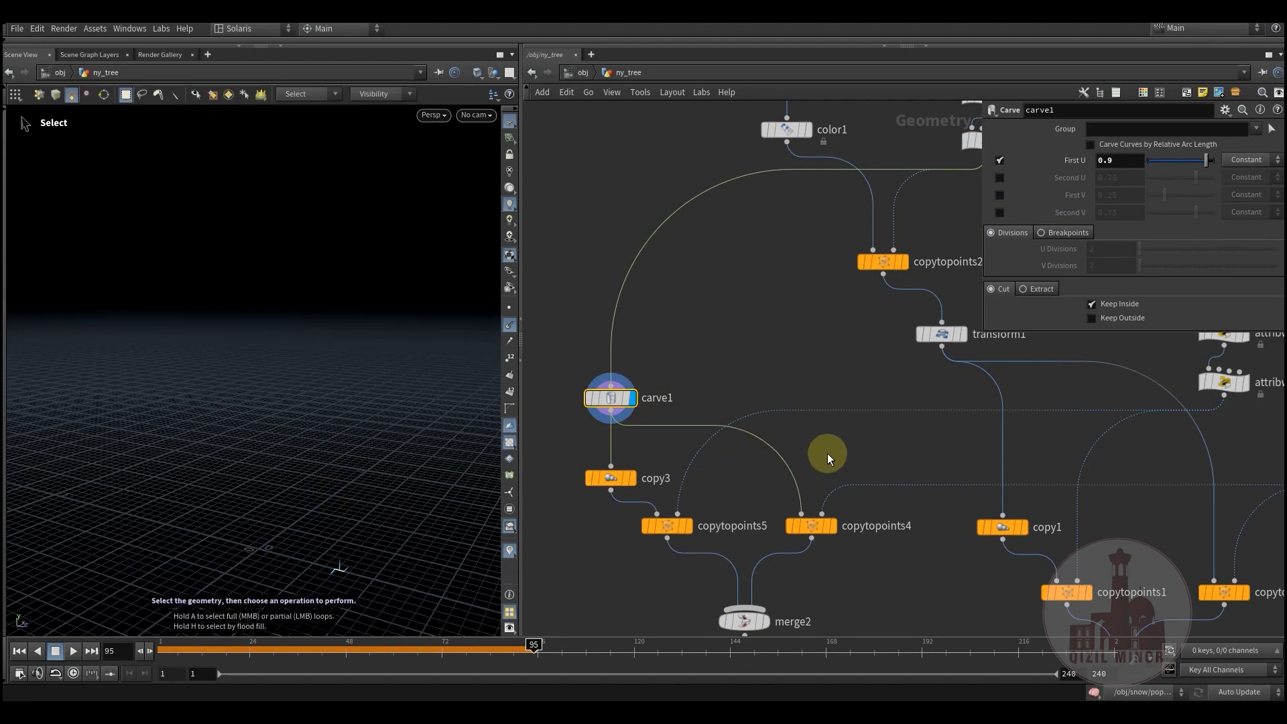
Display merge1 to examine the combined copytopoints1 and copytopoints3 tree without the polywire thickness.
{"action": "middle_click_drag", "start_coordinate": [827, 454], "coordinate": [711, 285]}
{"action": "middle_click_drag", "start_coordinate": [762, 402], "coordinate": [617, 320]}
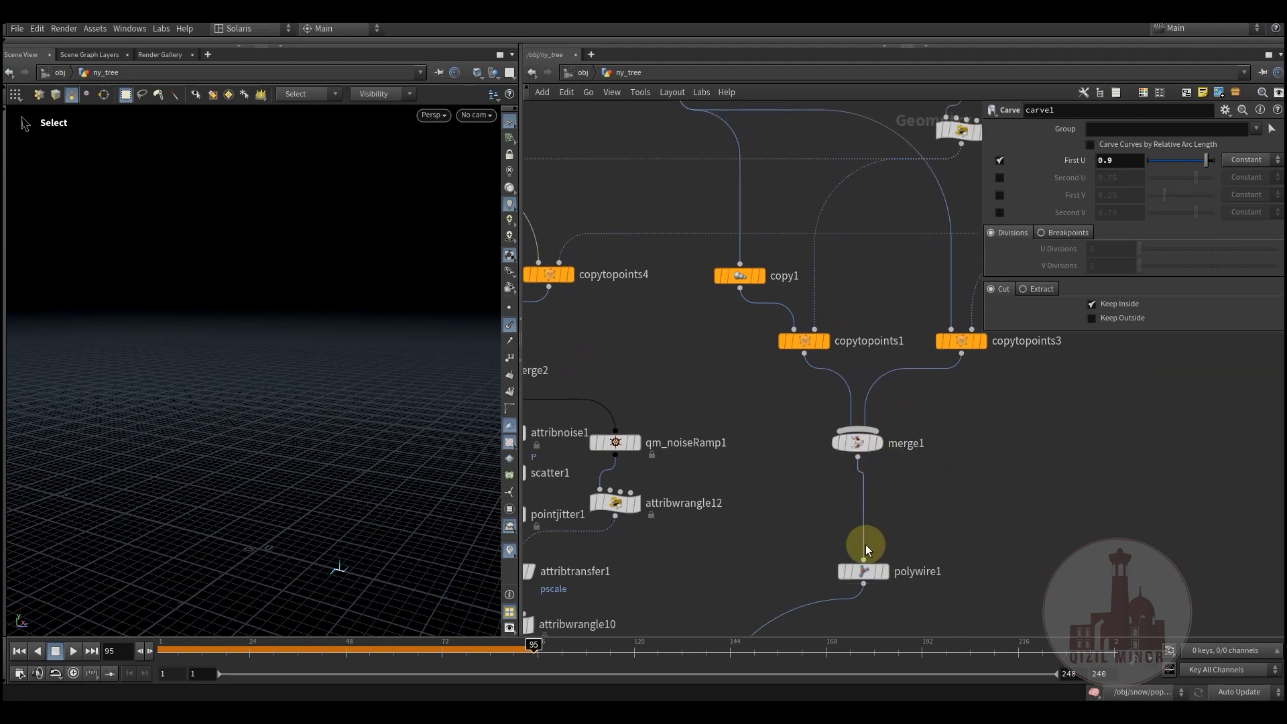
{"action": "mouse_move", "coordinate": [878, 452]}
{"action": "left_click", "coordinate": [891, 417]}
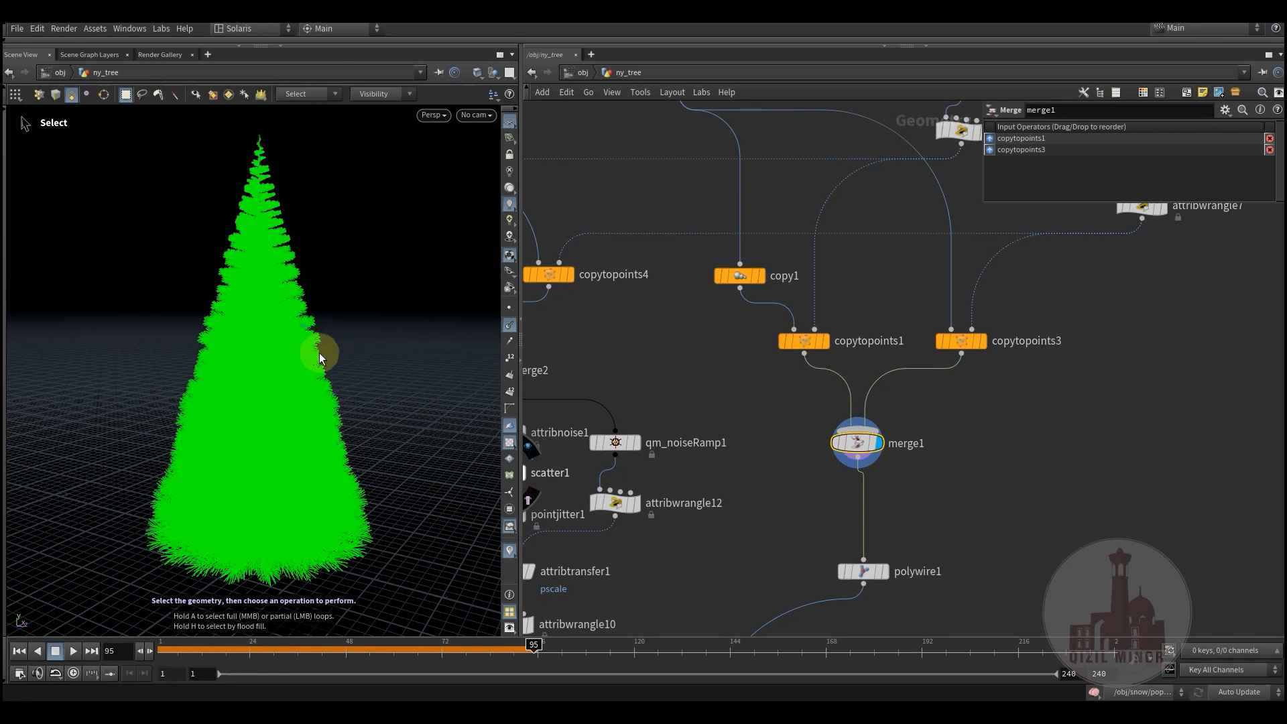
Return the display to carve1 and follow it into copy3, examining the rotated copies of the carved branch tip from above.
{"action": "middle_click_drag", "start_coordinate": [601, 351], "coordinate": [879, 482]}
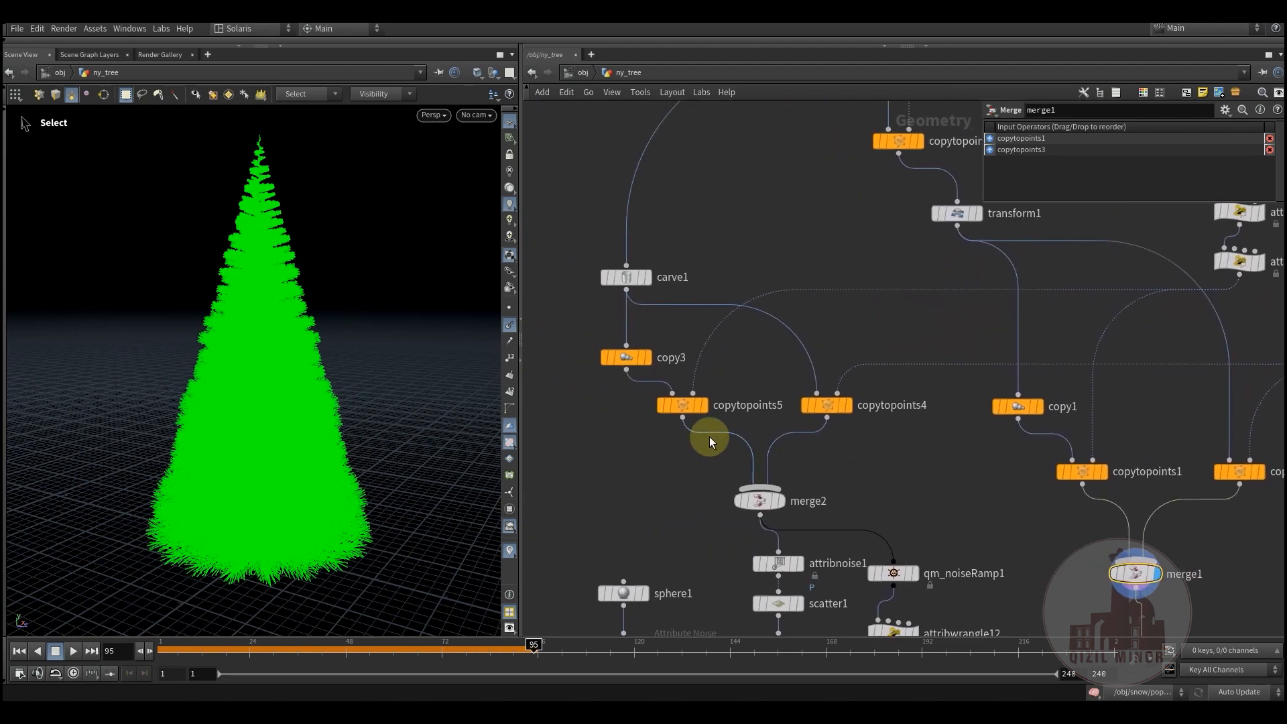
{"action": "left_click", "coordinate": [626, 279]}
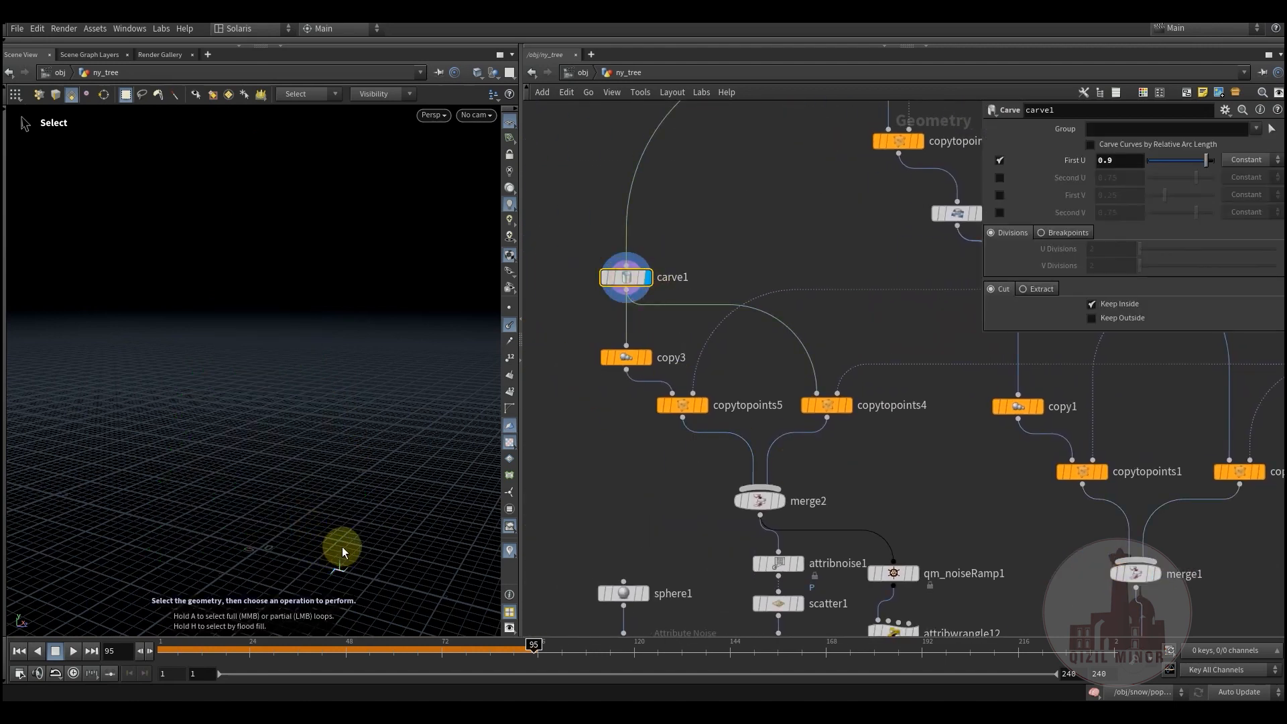
{"action": "left_click", "coordinate": [648, 358]}
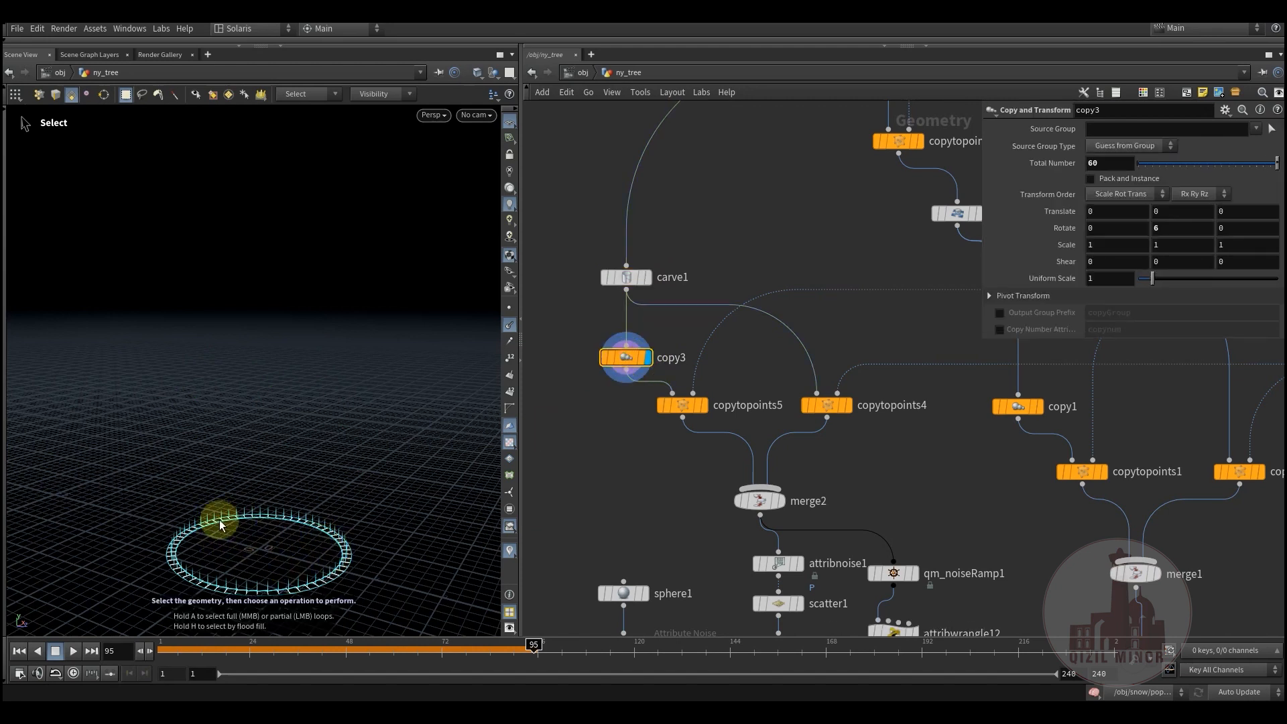
{"action": "left_click_drag", "start_coordinate": [267, 528], "coordinate": [288, 593], "text": "alt"}
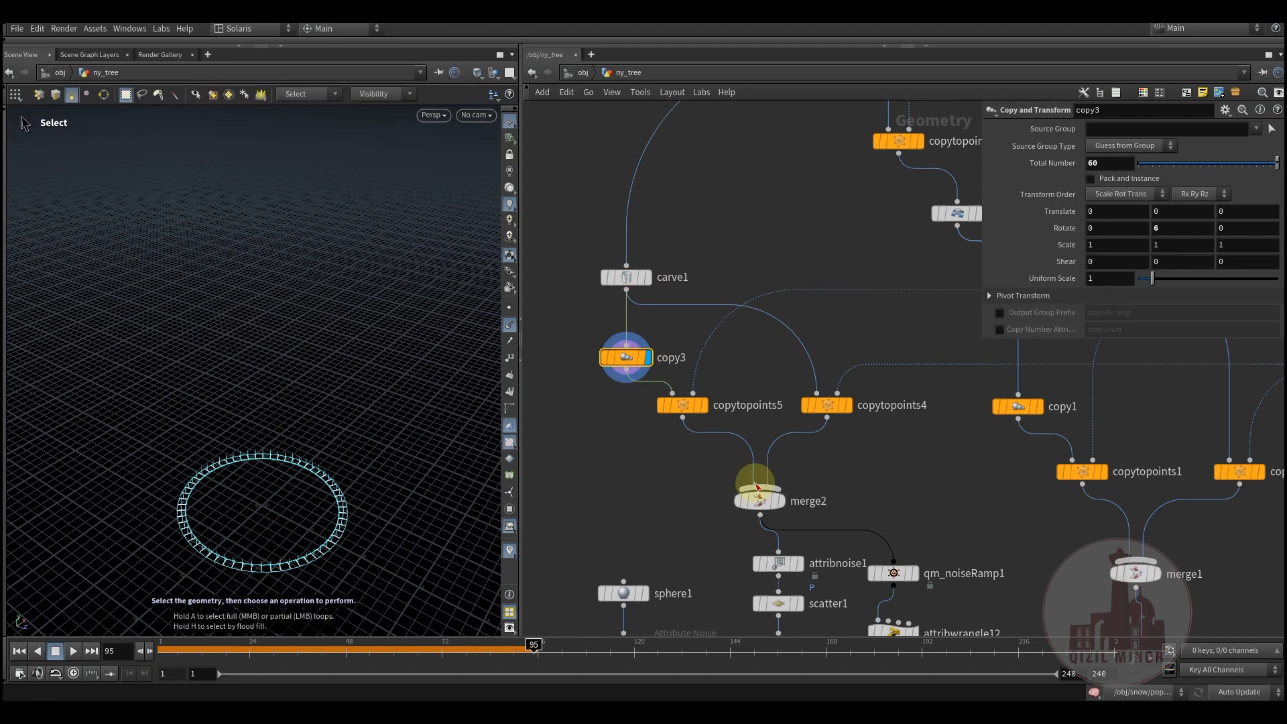
Display the output of the copytopoints5 node and inspect its geometry in the viewport.
{"action": "middle_click_drag", "start_coordinate": [919, 457], "coordinate": [692, 549]}
{"action": "scroll", "coordinate": [669, 474], "scroll_direction": "up", "scroll_amount": 5}
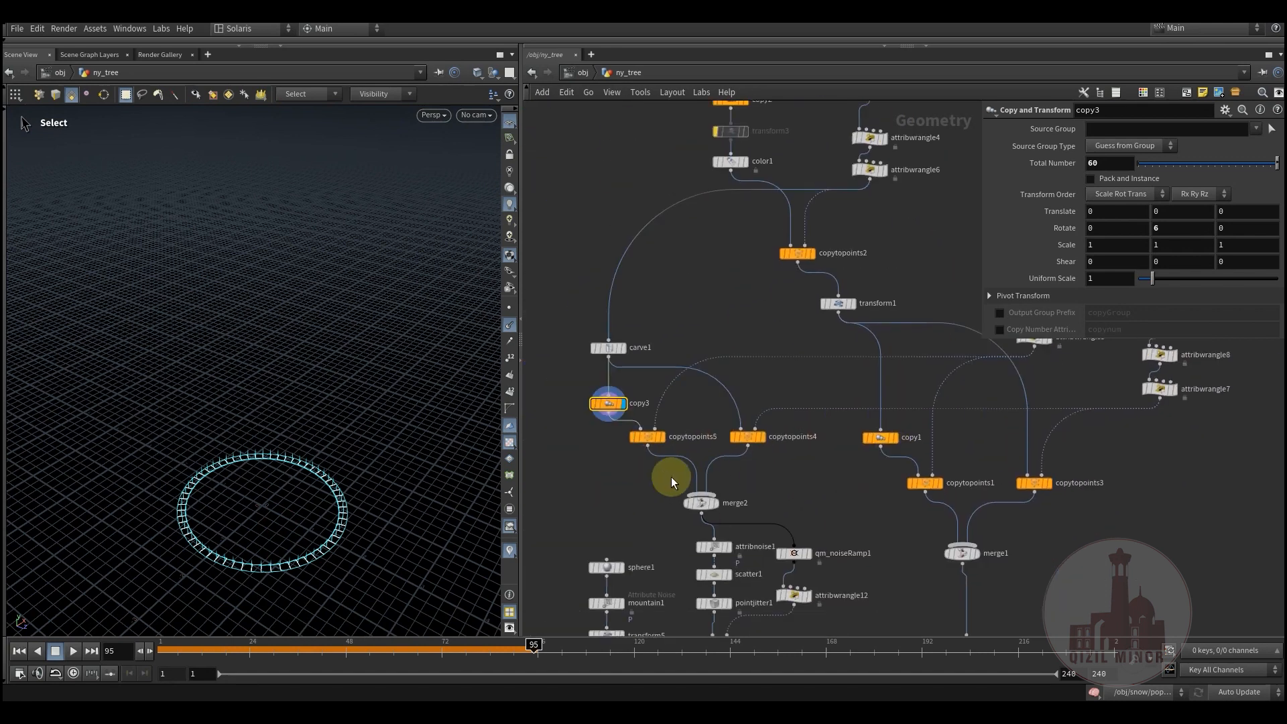
{"action": "left_click", "coordinate": [661, 422]}
{"action": "left_click", "coordinate": [639, 423]}
{"action": "left_click_drag", "start_coordinate": [268, 457], "coordinate": [328, 442], "text": "alt"}
Display the output of the copytopoints4 node and turn off the cyan normals display in the viewport.
{"action": "left_click", "coordinate": [804, 423]}
{"action": "left_click", "coordinate": [784, 425]}
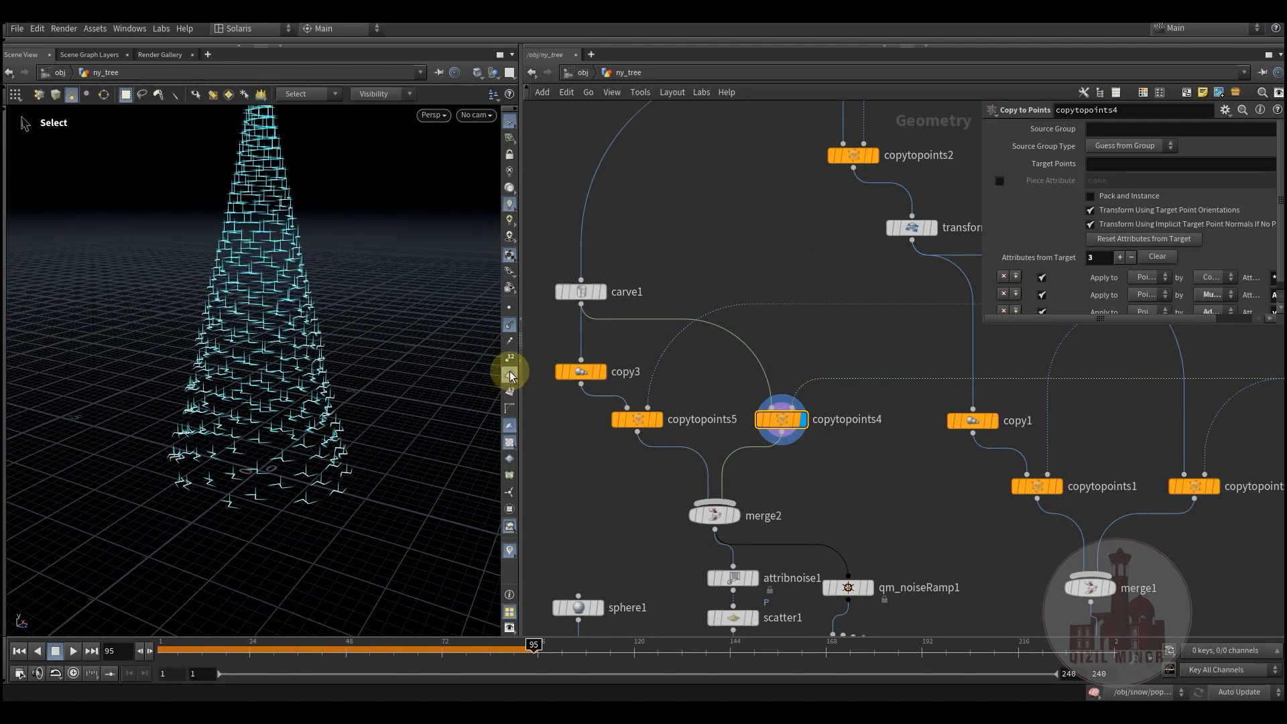
{"action": "left_click", "coordinate": [508, 326]}
{"action": "mouse_move", "coordinate": [246, 429]}
{"action": "left_mouse_down", "text": "alt"}
{"action": "mouse_move", "coordinate": [242, 451]}
{"action": "mouse_move", "coordinate": [243, 434]}
{"action": "left_mouse_up", "text": "alt"}
Display the output of the merge2 node that combines both copytopoints branches.
{"action": "mouse_move", "coordinate": [717, 510]}
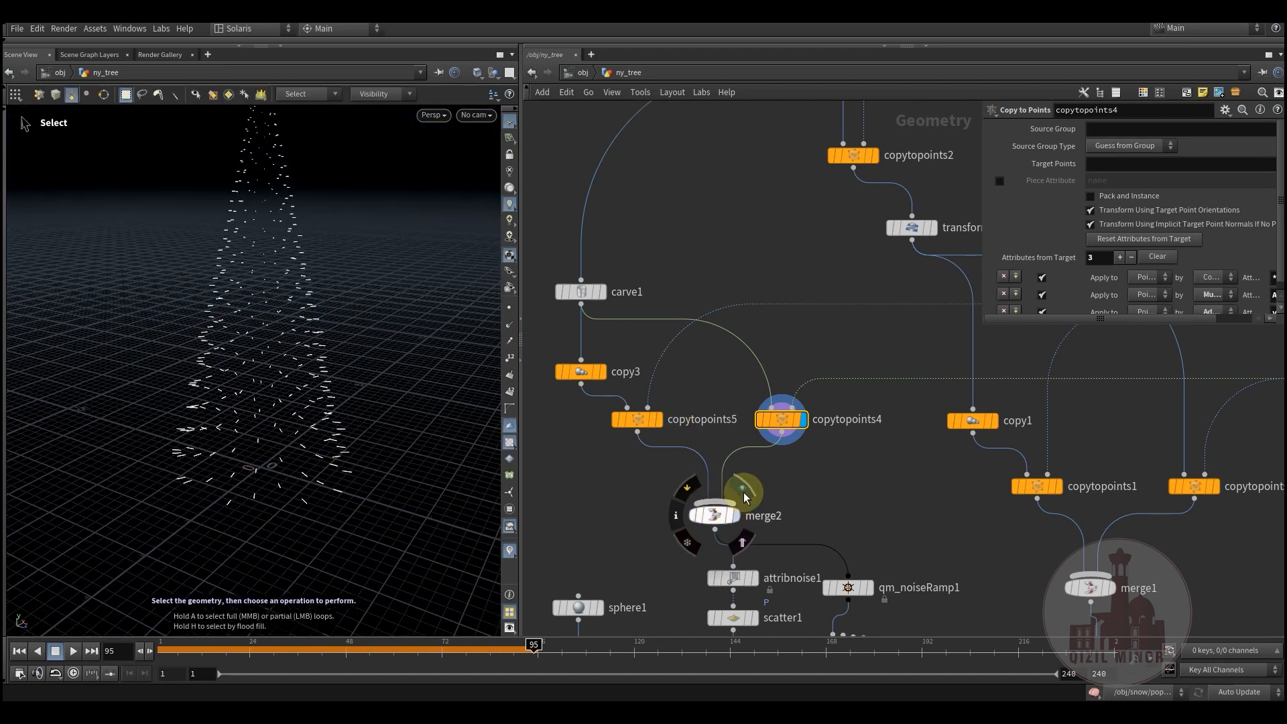
{"action": "left_click", "coordinate": [745, 492]}
{"action": "left_click", "coordinate": [719, 516]}
{"action": "middle_click_drag", "start_coordinate": [774, 536], "coordinate": [754, 432]}
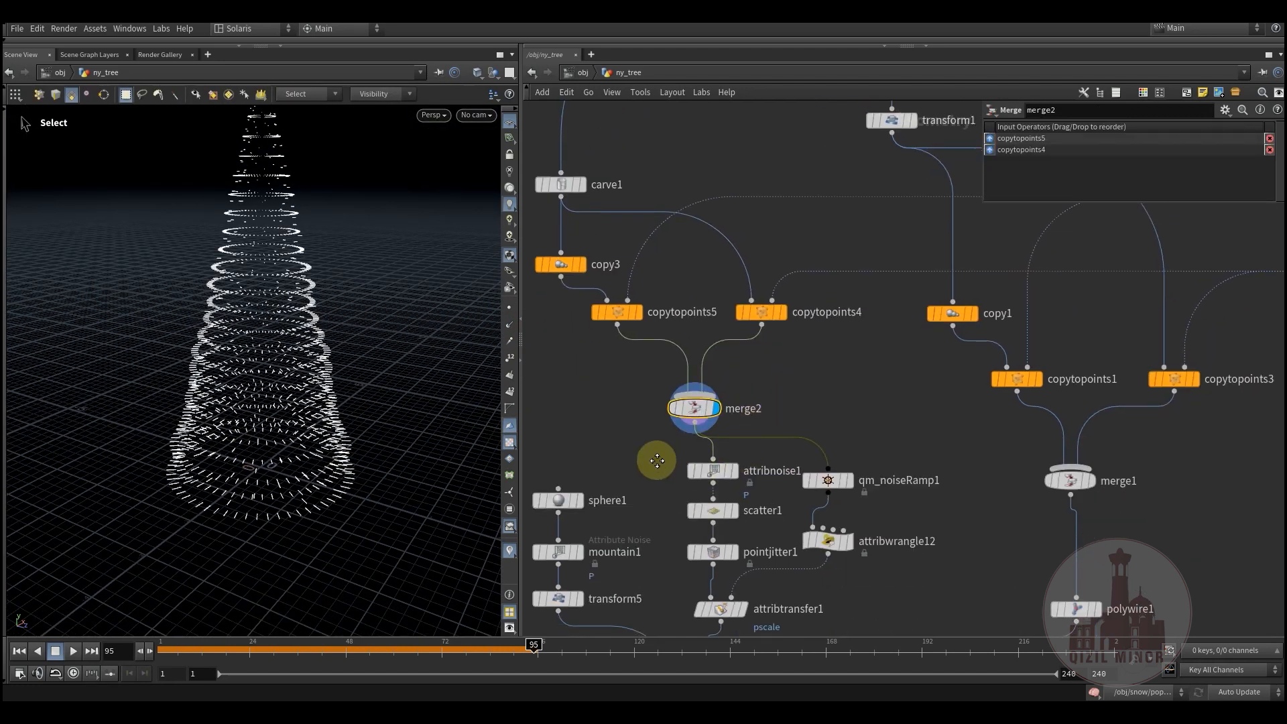
Display the attribnoise1 node's result and inspect the noise applied to the merged tree points.
{"action": "middle_click_drag", "start_coordinate": [655, 460], "coordinate": [641, 392]}
{"action": "left_click", "coordinate": [735, 395]}
{"action": "left_click", "coordinate": [699, 404]}
{"action": "left_click_drag", "start_coordinate": [425, 440], "coordinate": [311, 431], "text": "alt"}
{"action": "key", "text": "s"}
{"action": "left_click_drag", "start_coordinate": [253, 331], "coordinate": [248, 414], "text": "alt"}
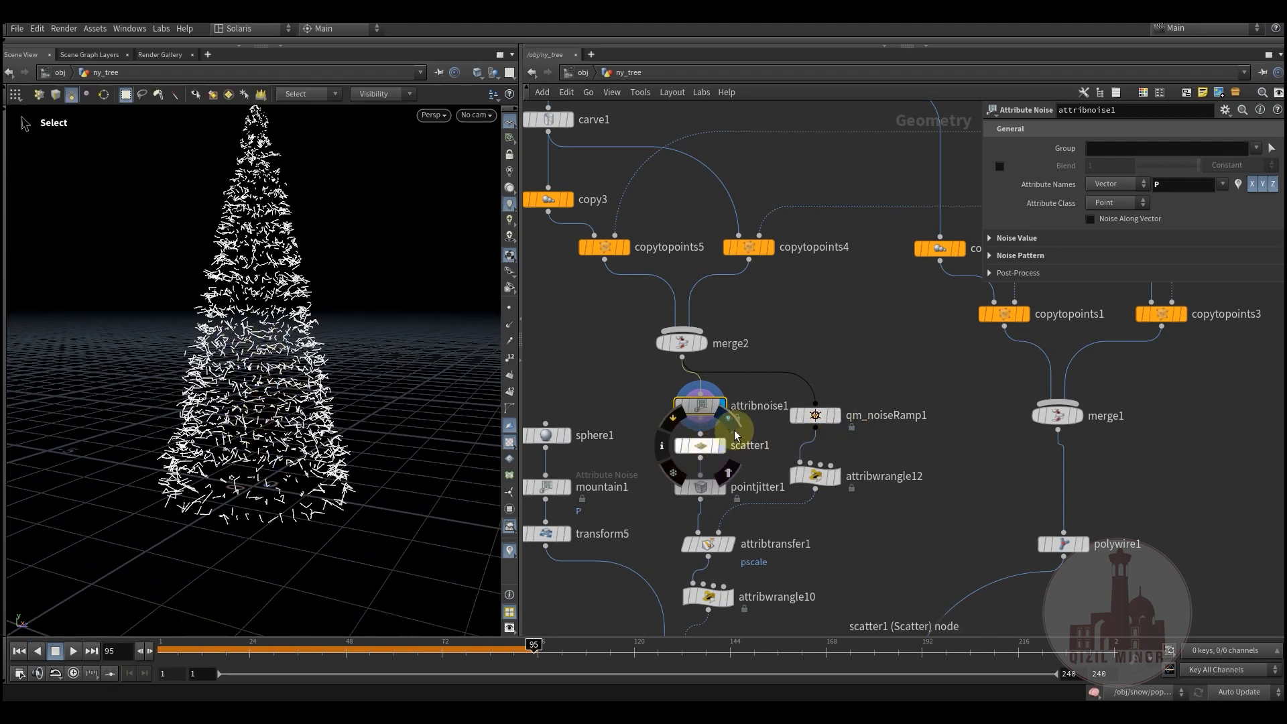
Display the scatter1 result and the pointjitter1 result in turn, inspecting each in the viewport along with its parameters.
{"action": "left_click", "coordinate": [729, 421]}
{"action": "left_click", "coordinate": [702, 448]}
{"action": "left_click_drag", "start_coordinate": [268, 373], "coordinate": [299, 299], "text": "alt"}
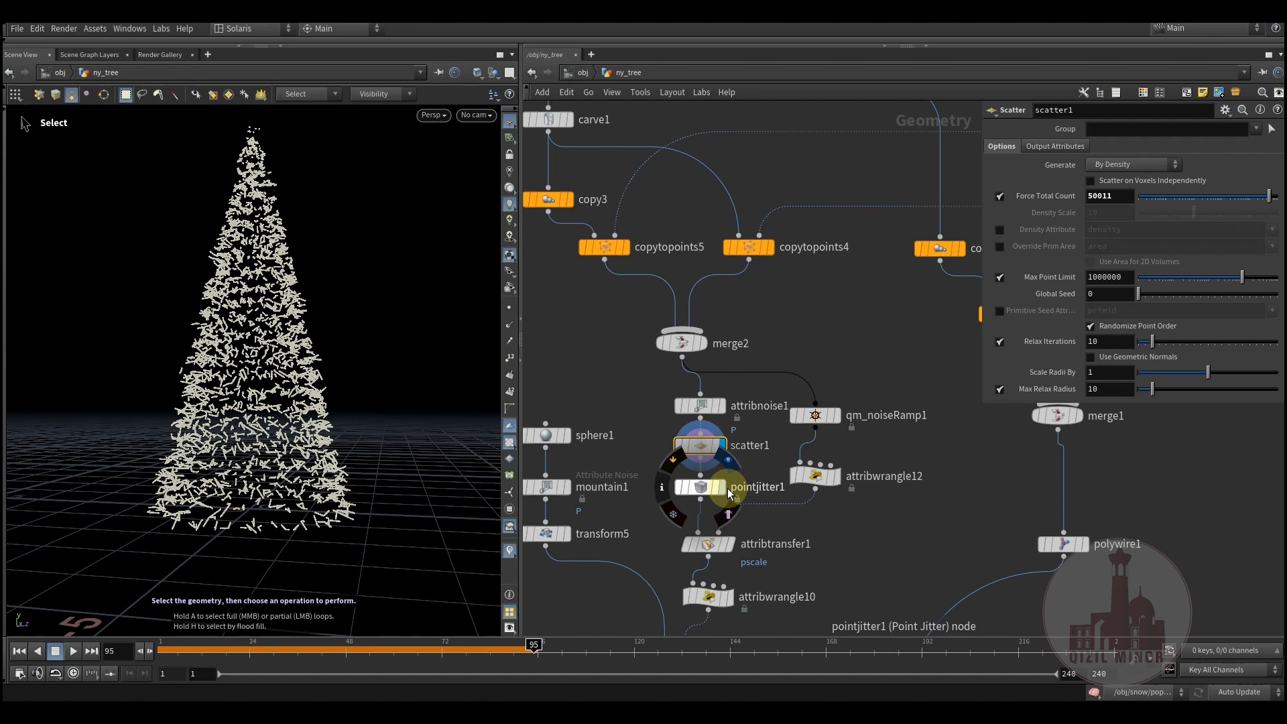
{"action": "left_click", "coordinate": [722, 488]}
{"action": "left_click", "coordinate": [706, 489]}
{"action": "left_click_drag", "start_coordinate": [379, 503], "coordinate": [255, 463], "text": "alt"}
{"action": "left_click_drag", "start_coordinate": [271, 396], "coordinate": [308, 429], "text": "alt"}
{"action": "middle_click_drag", "start_coordinate": [622, 521], "coordinate": [587, 451]}
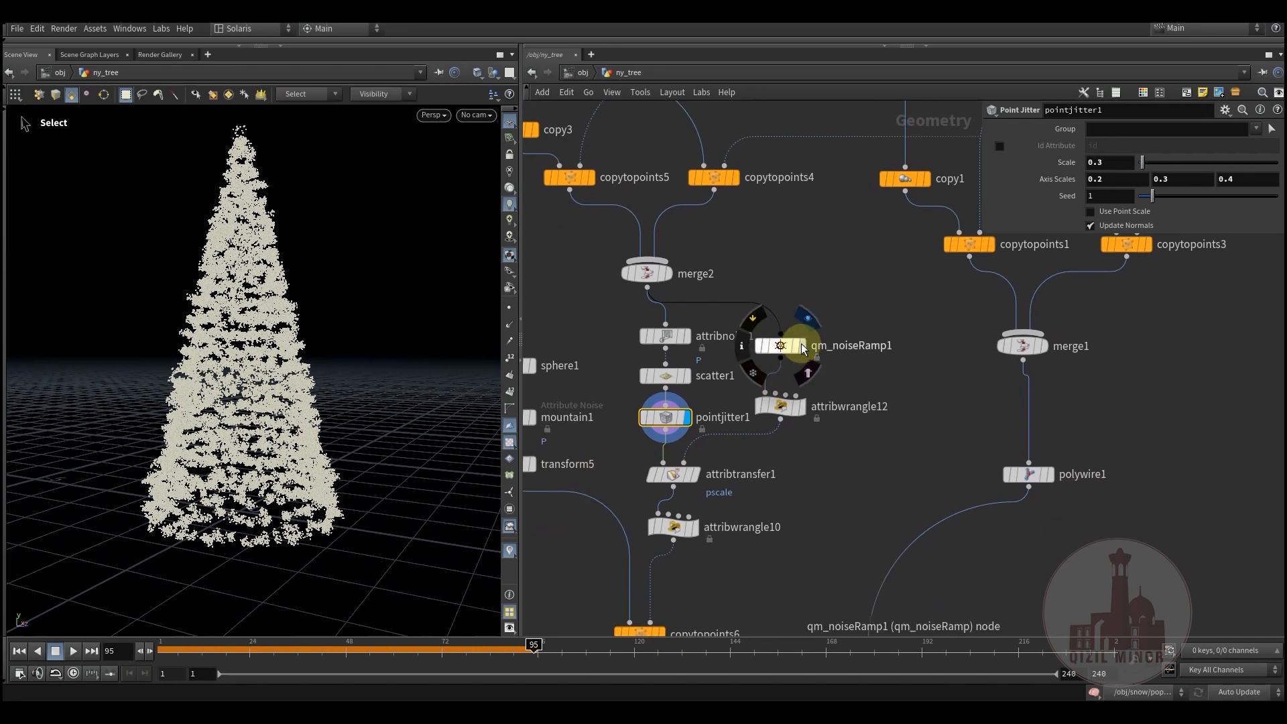
Display the qm_noiseRamp1 node branching off merge2 and review its ramp and noise settings.
{"action": "left_click", "coordinate": [803, 347]}
{"action": "left_click", "coordinate": [784, 347]}
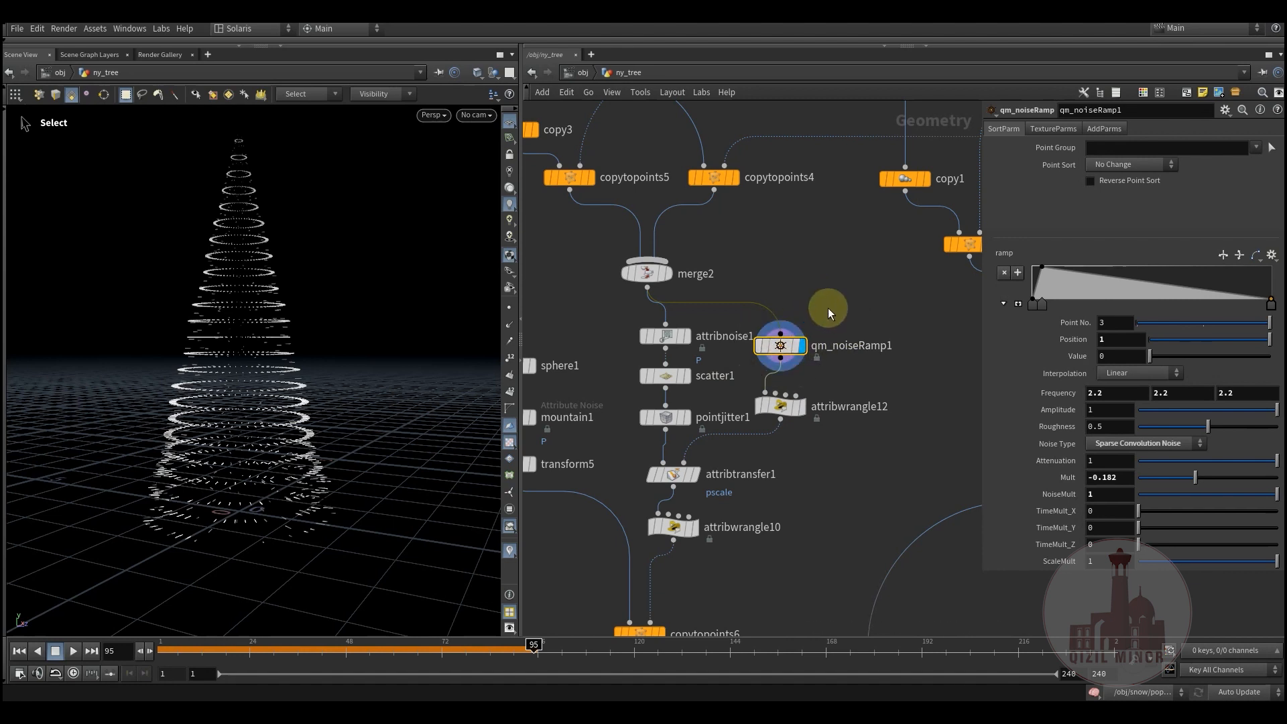
{"action": "middle_click_drag", "start_coordinate": [808, 327], "coordinate": [804, 349]}
{"action": "key", "text": "Escape"}
{"action": "left_click_drag", "start_coordinate": [255, 369], "coordinate": [230, 359]}
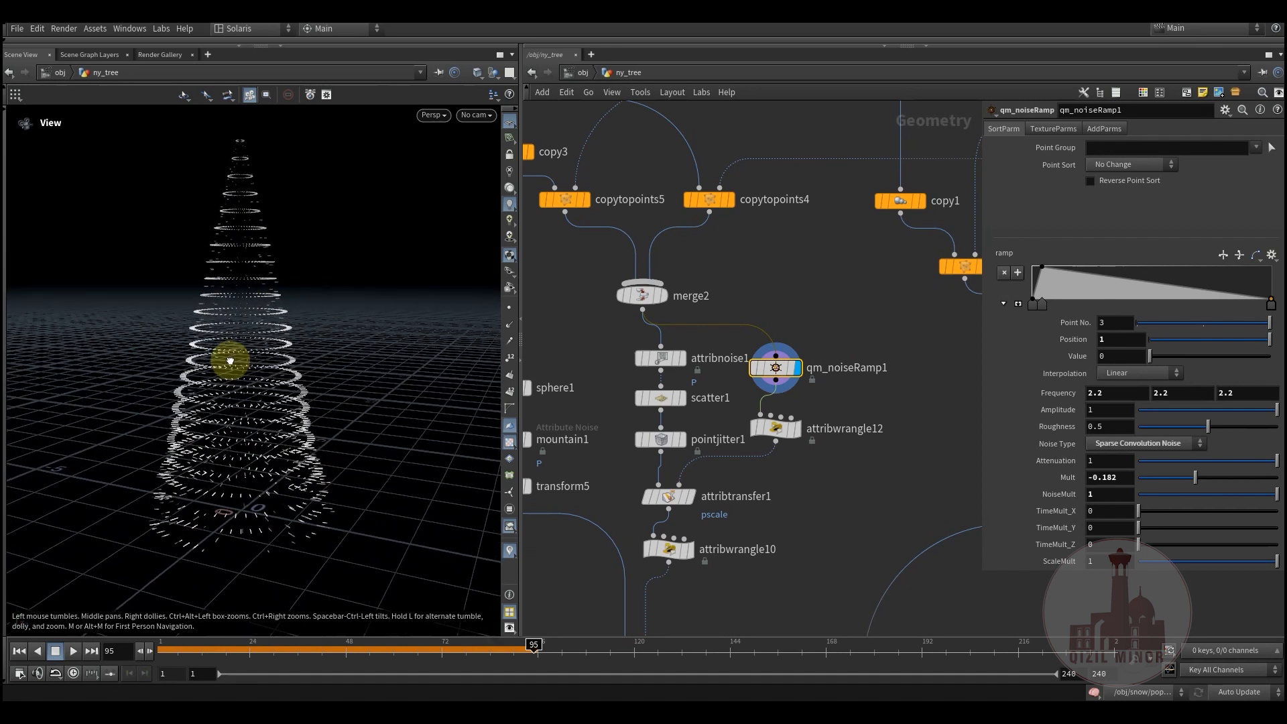
{"action": "key", "text": "s"}
{"action": "left_click", "coordinate": [245, 304]}
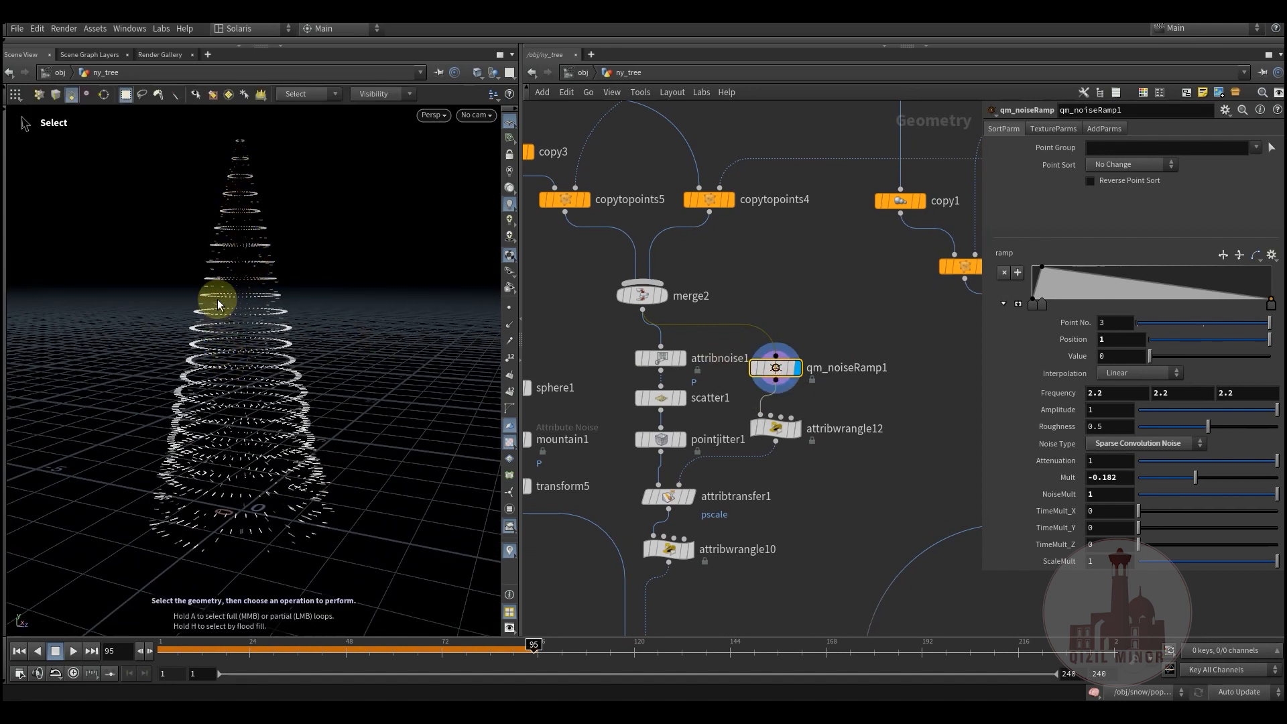
{"action": "left_click", "coordinate": [780, 437]}
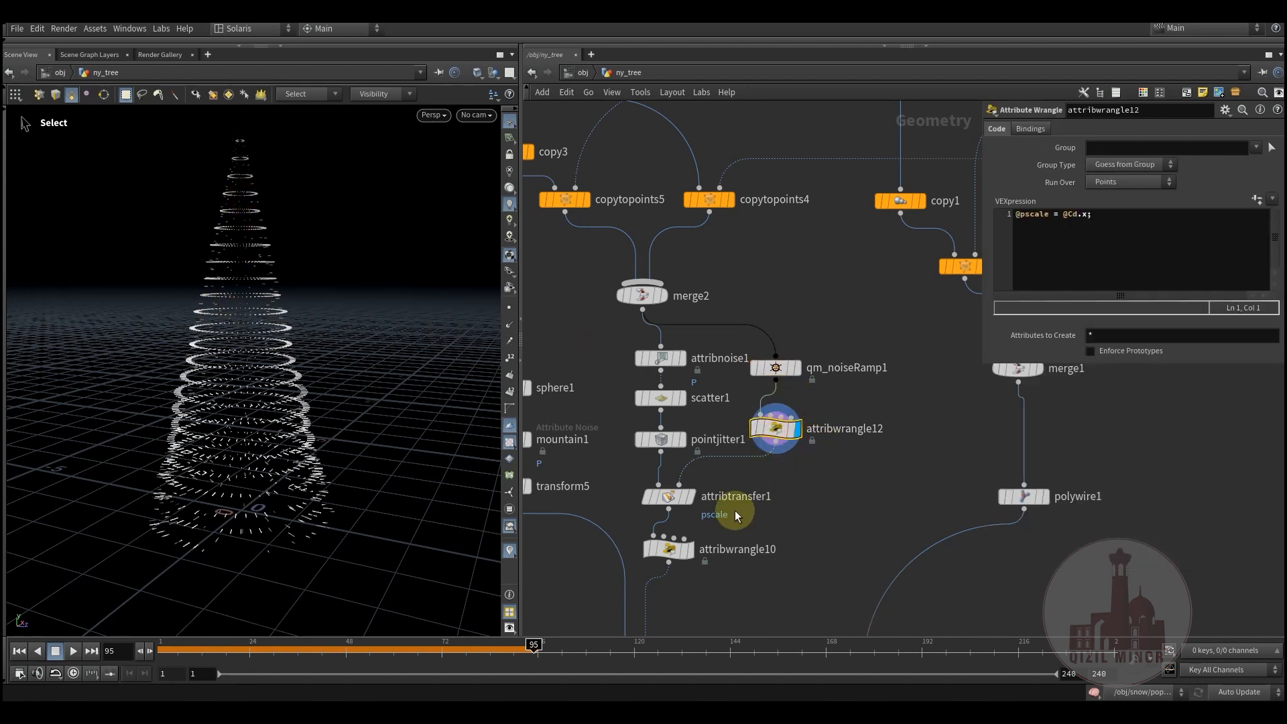
{"action": "left_click_drag", "start_coordinate": [1097, 215], "coordinate": [1003, 226]}
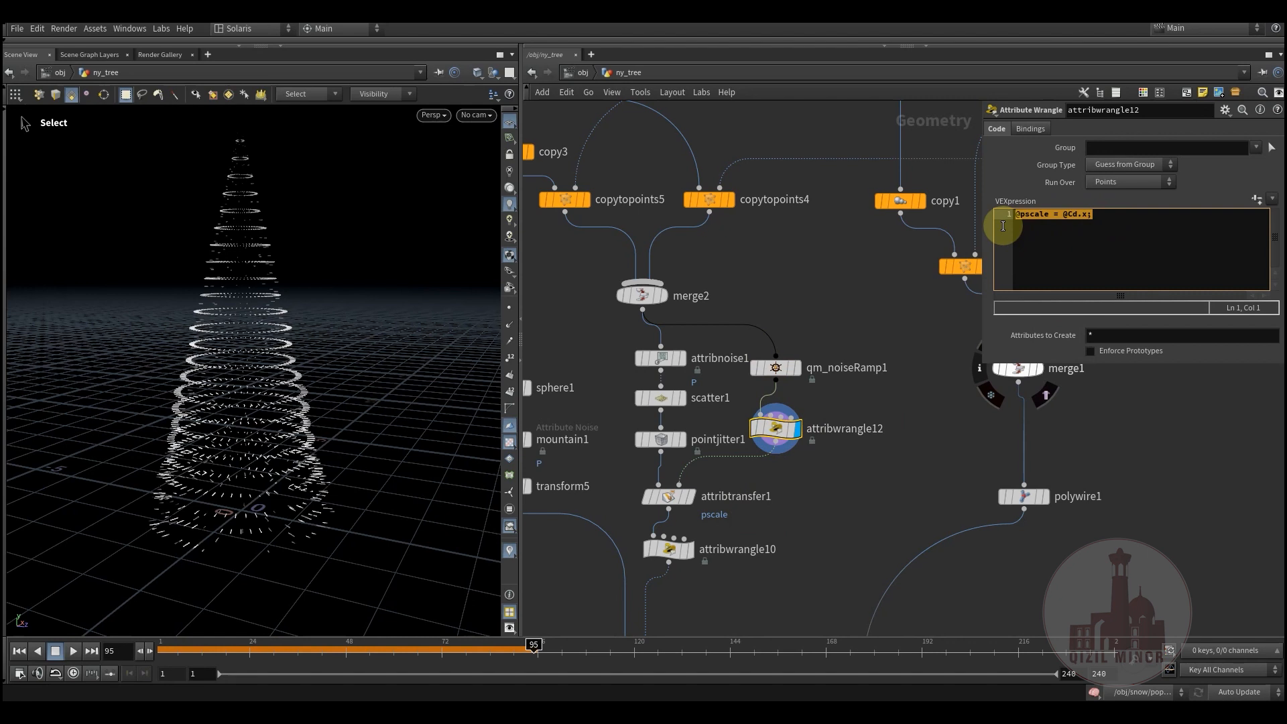
{"action": "mouse_move", "coordinate": [778, 371]}
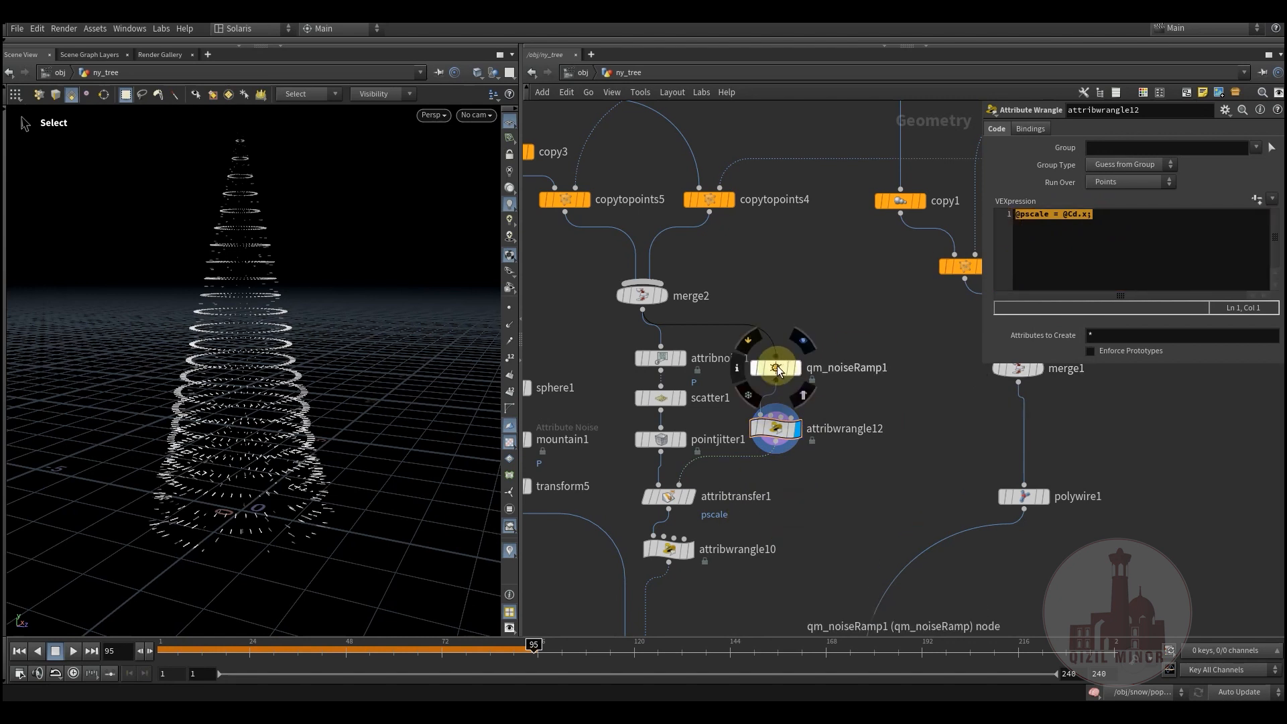
Display qm_noiseRamp1, try a Mult value of 0.401 and undo the change.
{"action": "left_click", "coordinate": [805, 345]}
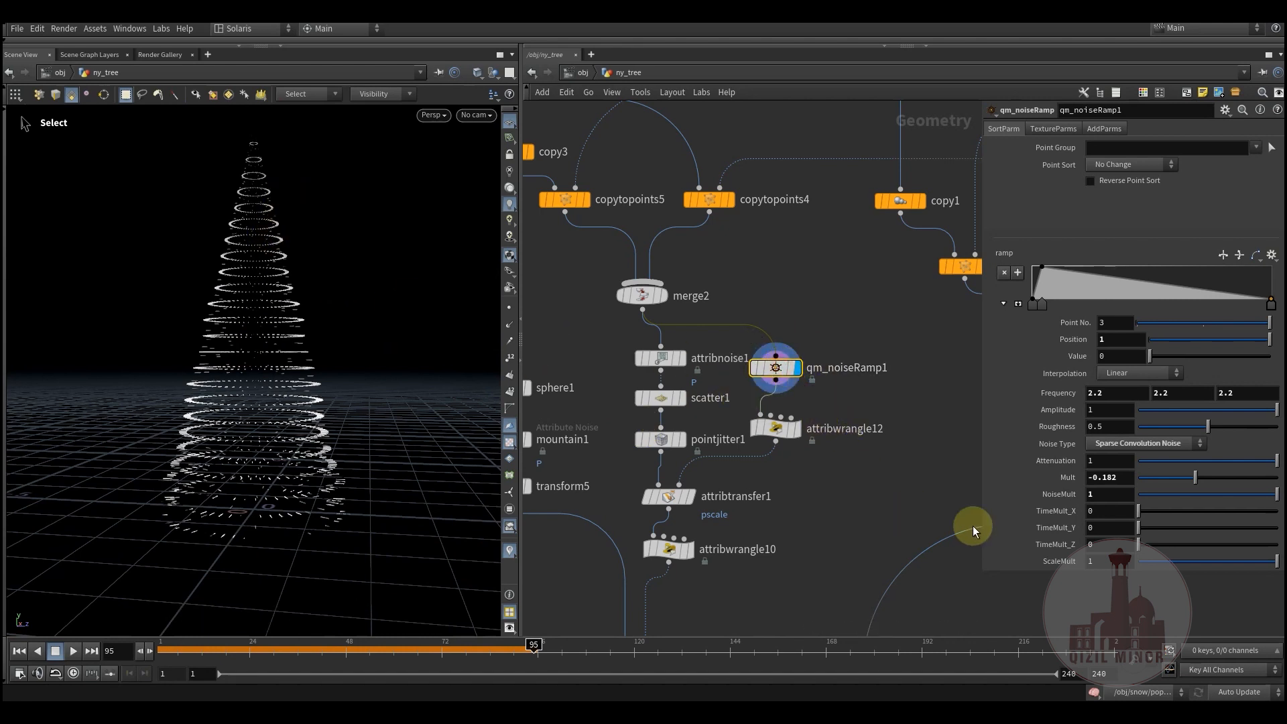
{"action": "left_click_drag", "start_coordinate": [1191, 478], "coordinate": [1236, 497]}
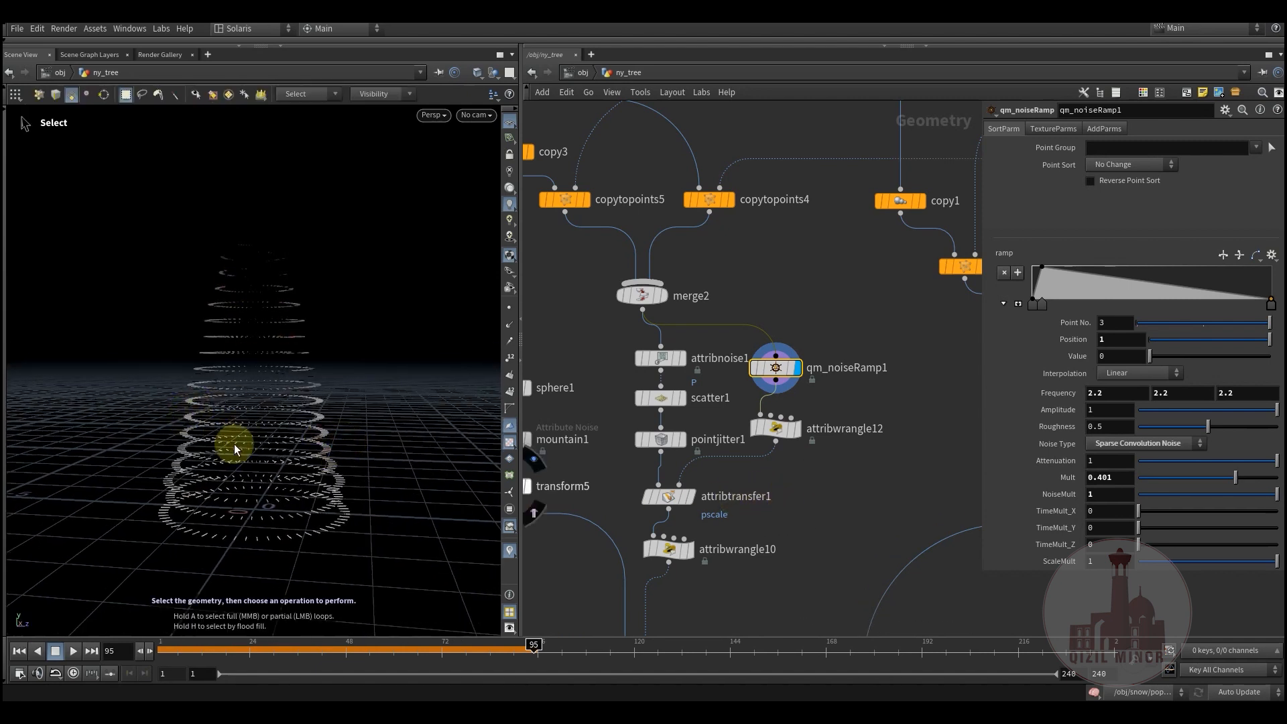
{"action": "key", "text": "ctrl+z"}
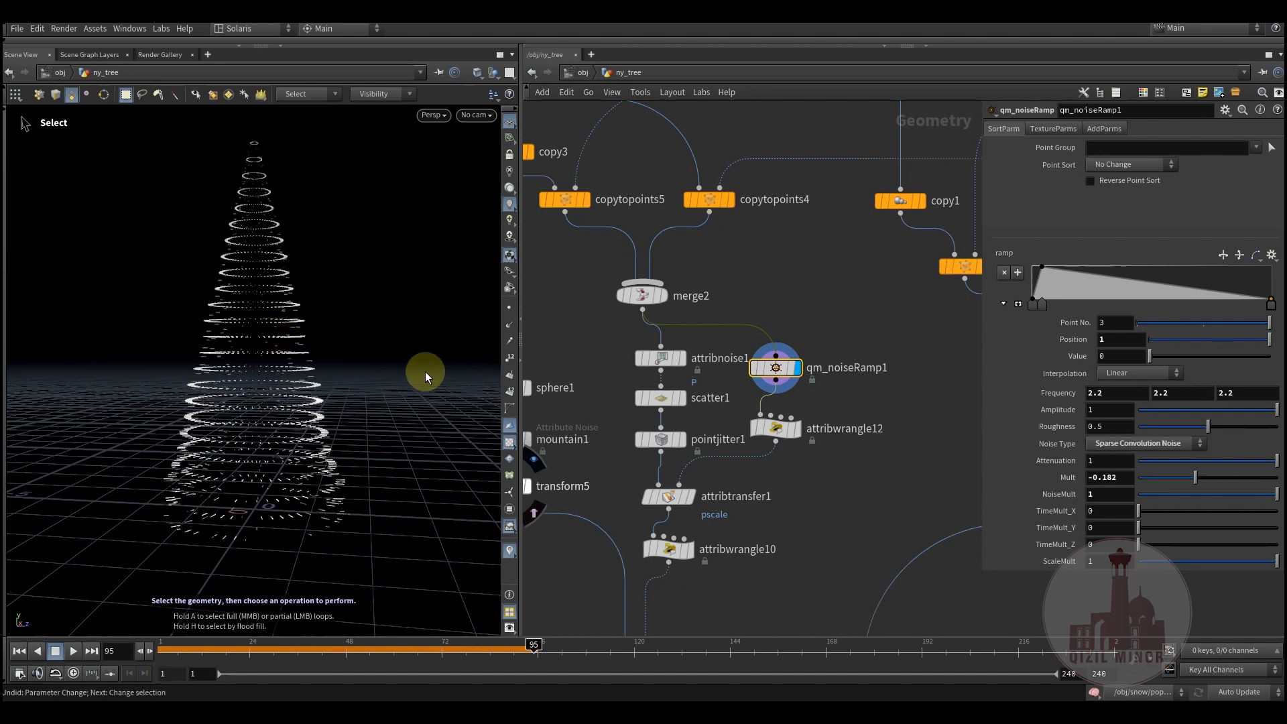
Display the attribtransfer1 node that transfers pscale and review the random pscale expression in attribwrangle10.
{"action": "middle_click_drag", "start_coordinate": [814, 472], "coordinate": [837, 408]}
{"action": "mouse_move", "coordinate": [701, 439]}
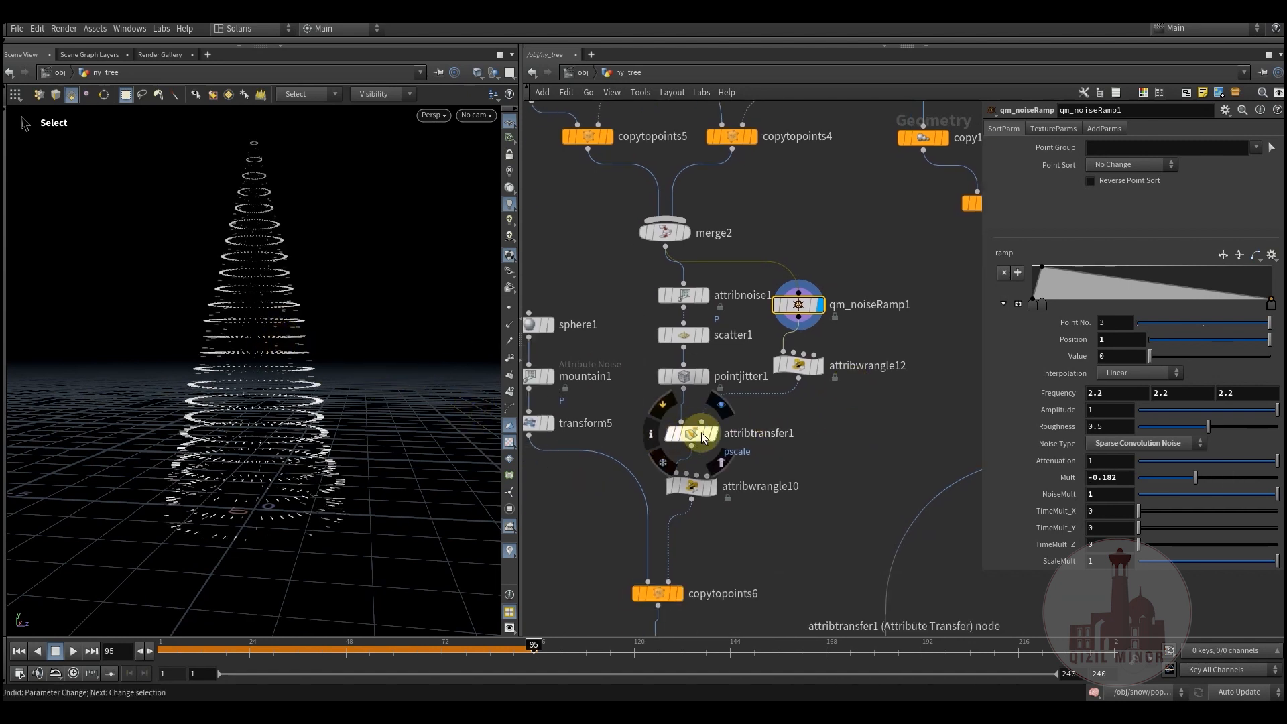
{"action": "left_click", "coordinate": [726, 410]}
{"action": "left_click", "coordinate": [699, 435]}
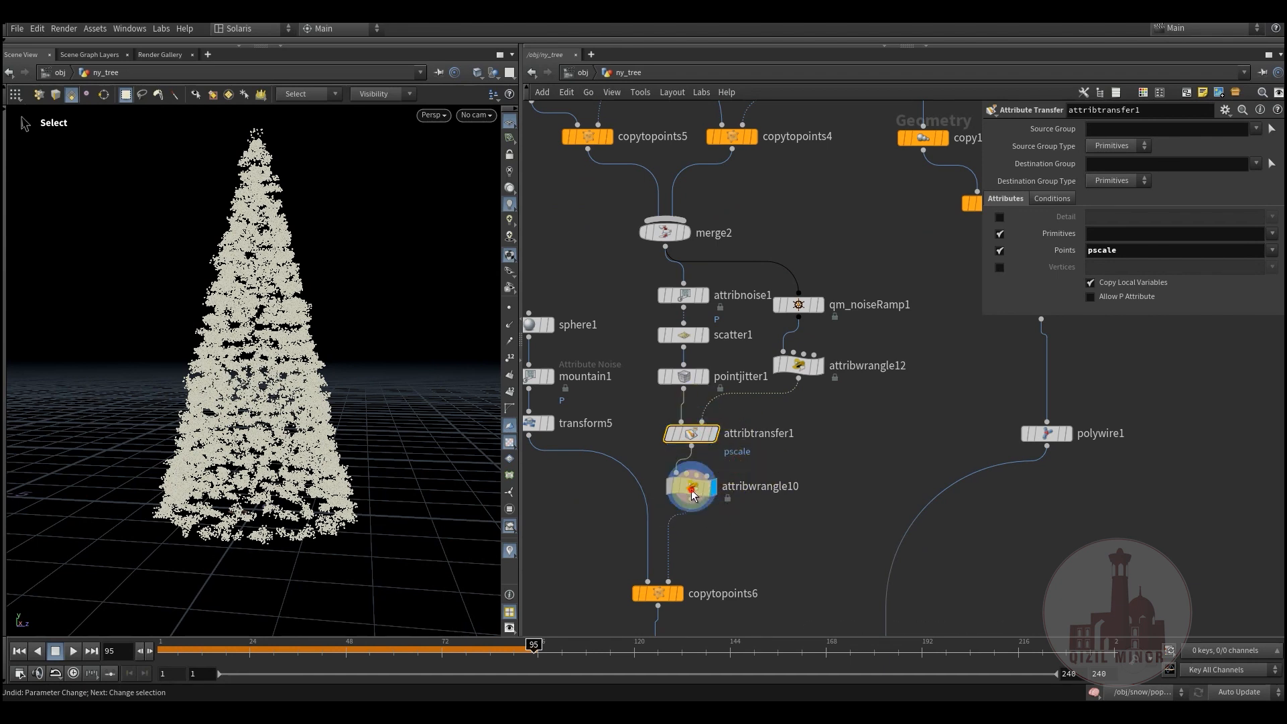
{"action": "left_click", "coordinate": [745, 488]}
{"action": "middle_click_drag", "start_coordinate": [750, 485], "coordinate": [766, 394]}
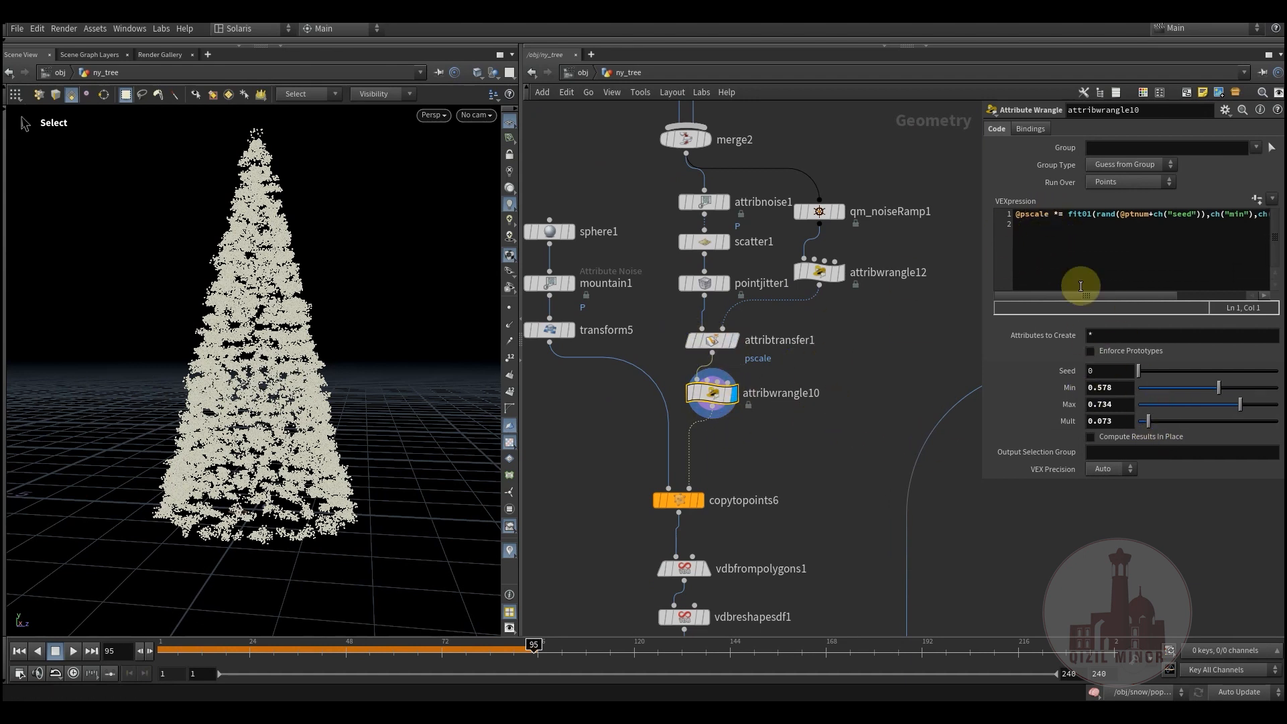
Display the copytopoints6 node and inspect the noisy spheres copied onto the tree points.
{"action": "middle_click_drag", "start_coordinate": [630, 450], "coordinate": [659, 473]}
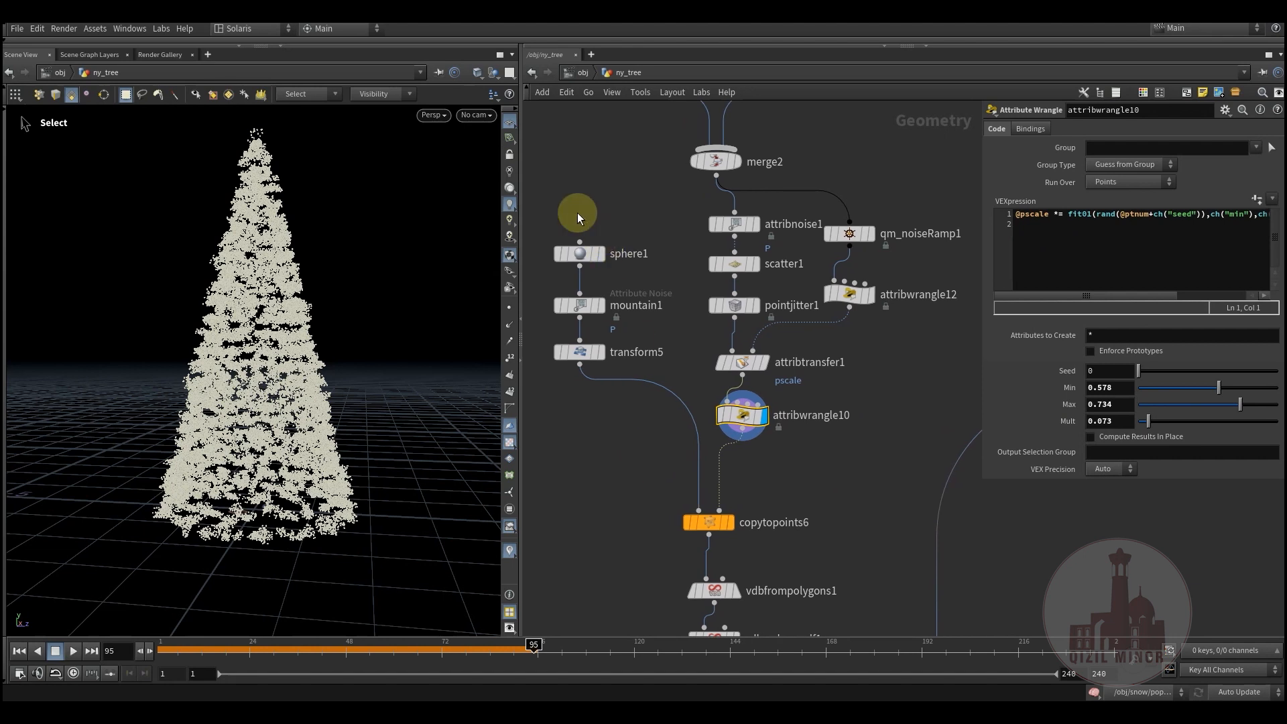
{"action": "left_click", "coordinate": [746, 499]}
{"action": "middle_click_drag", "start_coordinate": [772, 482], "coordinate": [782, 481]}
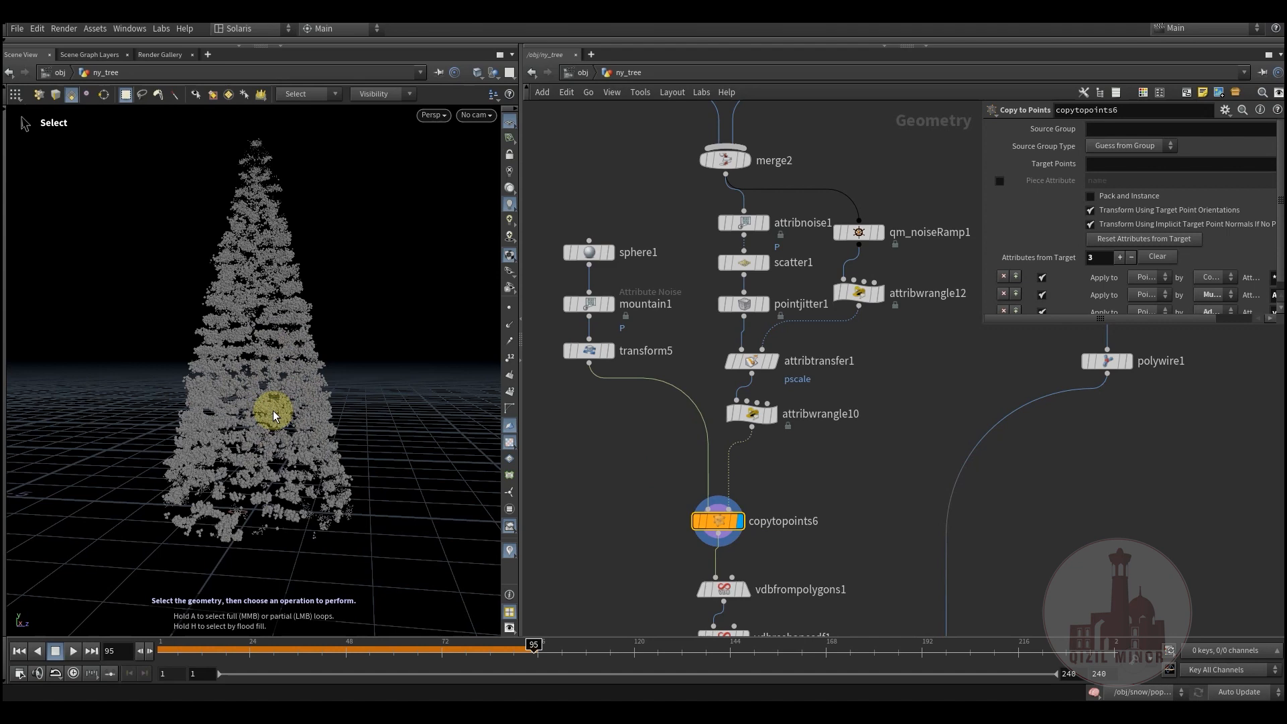
{"action": "key", "text": "Escape"}
{"action": "mouse_move", "coordinate": [272, 411]}
{"action": "left_mouse_down"}
{"action": "mouse_move", "coordinate": [270, 374]}
{"action": "mouse_move", "coordinate": [249, 414]}
{"action": "left_mouse_up"}
{"action": "right_click_drag", "start_coordinate": [248, 414], "coordinate": [342, 391]}
{"action": "left_click_drag", "start_coordinate": [244, 398], "coordinate": [314, 423], "text": "alt"}
{"action": "middle_click_drag", "start_coordinate": [675, 508], "coordinate": [640, 393]}
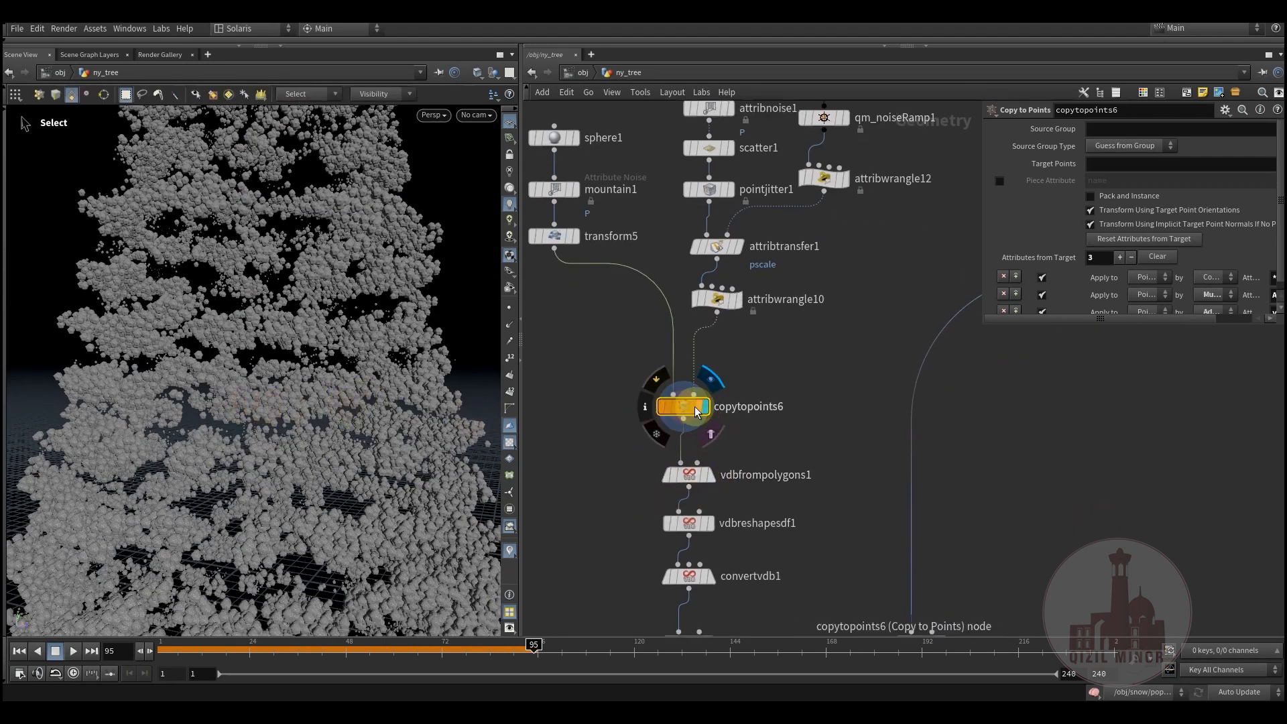
{"action": "left_click_drag", "start_coordinate": [324, 366], "coordinate": [467, 427], "text": "alt"}
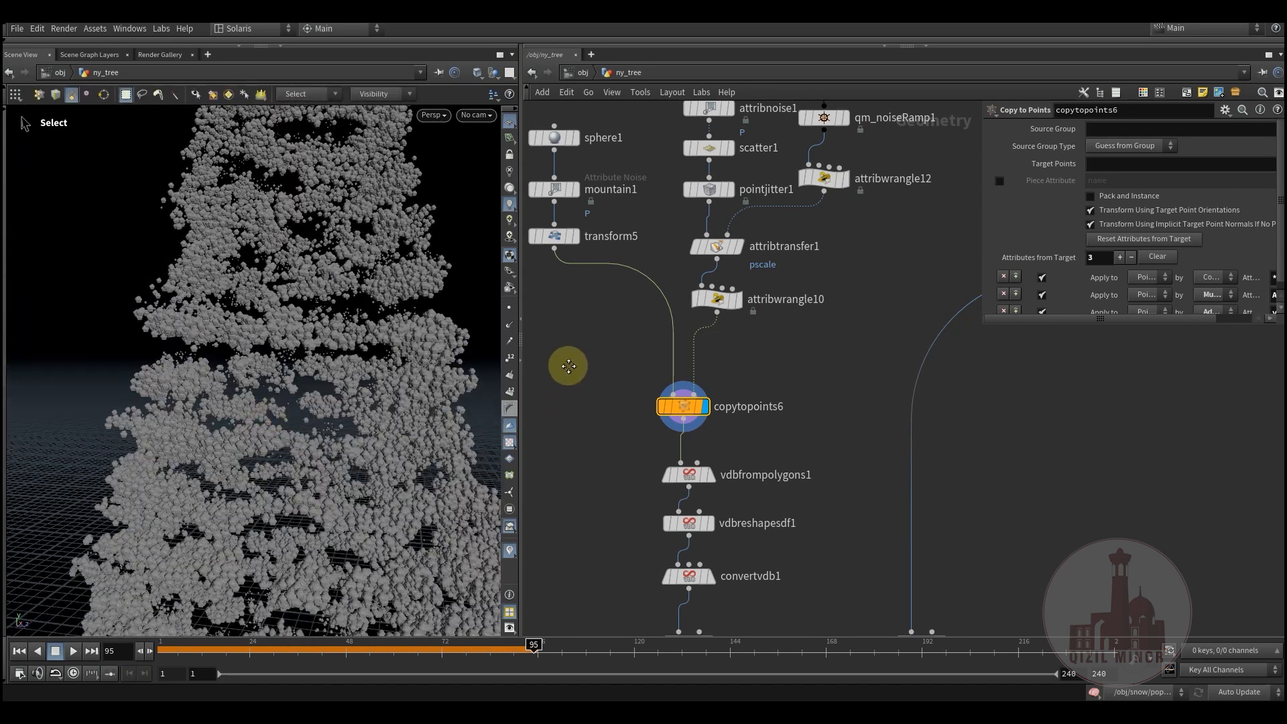
Examine the size variation and orientation of the copied spheres up close, with copytopoints6 still displayed.
{"action": "middle_click_drag", "start_coordinate": [566, 367], "coordinate": [590, 453]}
{"action": "left_click_drag", "start_coordinate": [248, 352], "coordinate": [248, 443], "text": "alt"}
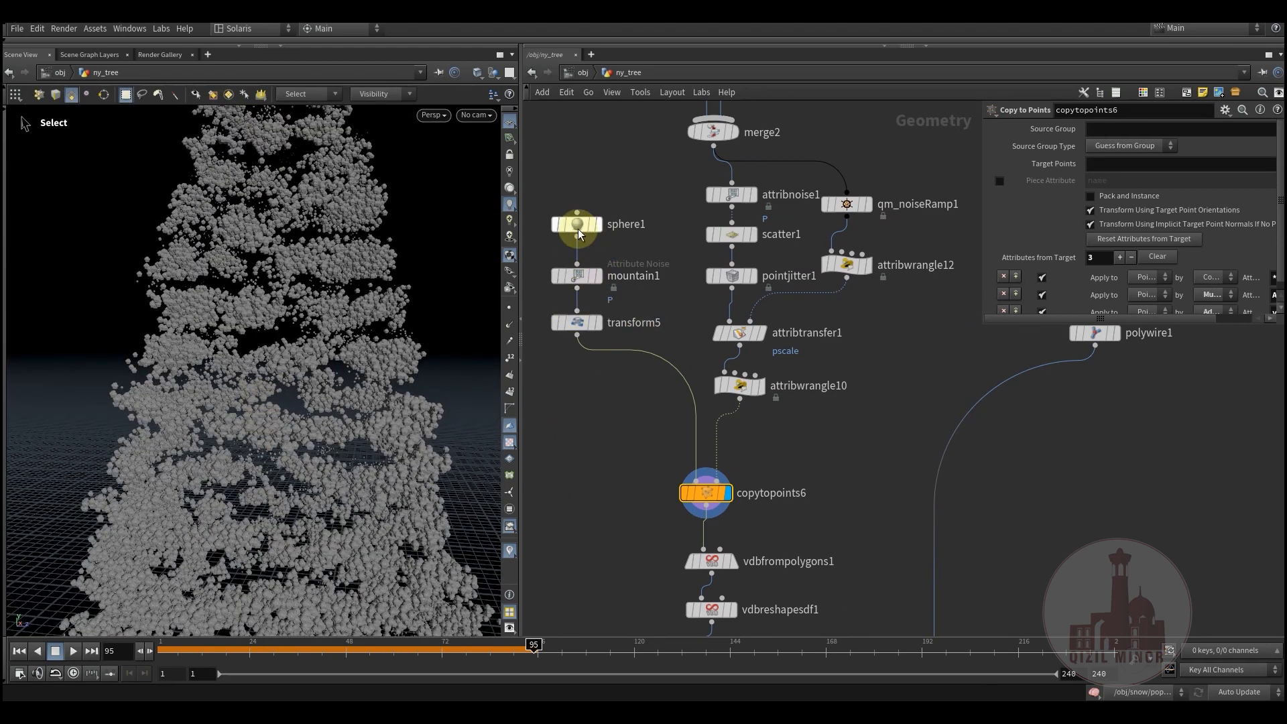
{"action": "left_click_drag", "start_coordinate": [322, 339], "coordinate": [288, 371], "text": "alt"}
{"action": "right_click_drag", "start_coordinate": [288, 371], "coordinate": [380, 359], "text": "alt"}
{"action": "left_click_drag", "start_coordinate": [352, 421], "coordinate": [274, 311], "text": "alt"}
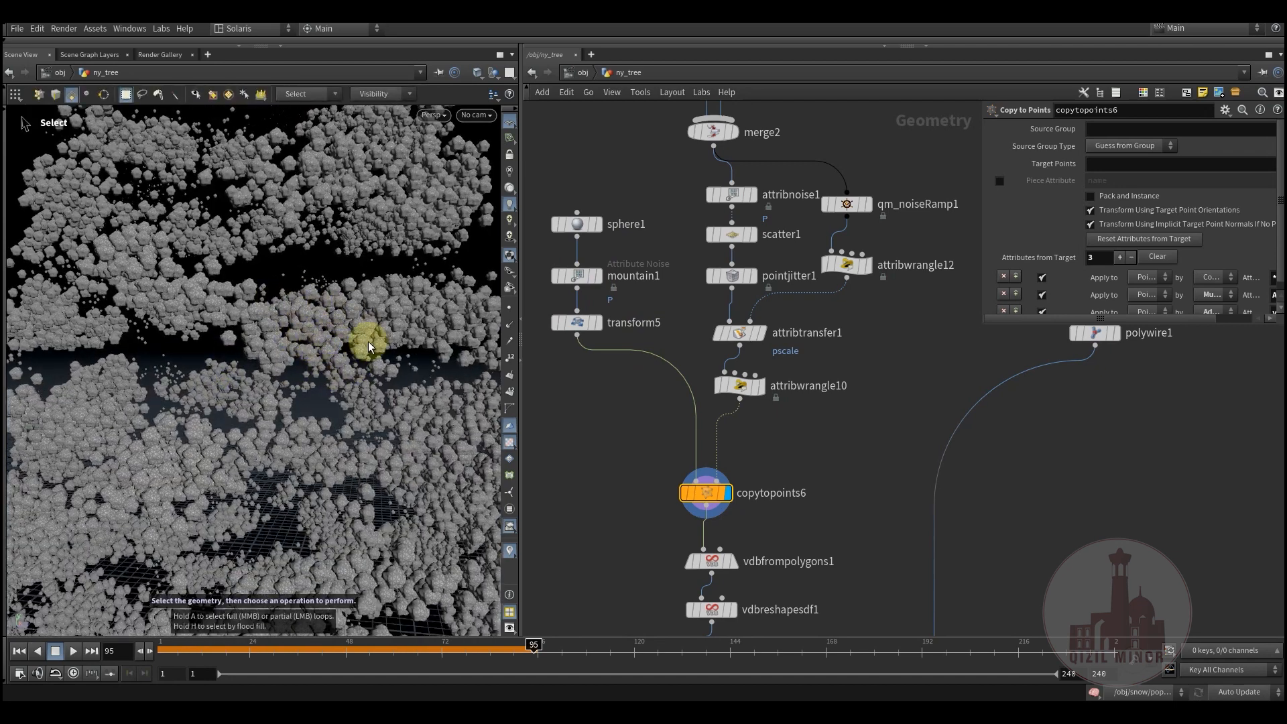
{"action": "left_click_drag", "start_coordinate": [307, 376], "coordinate": [387, 339], "text": "alt"}
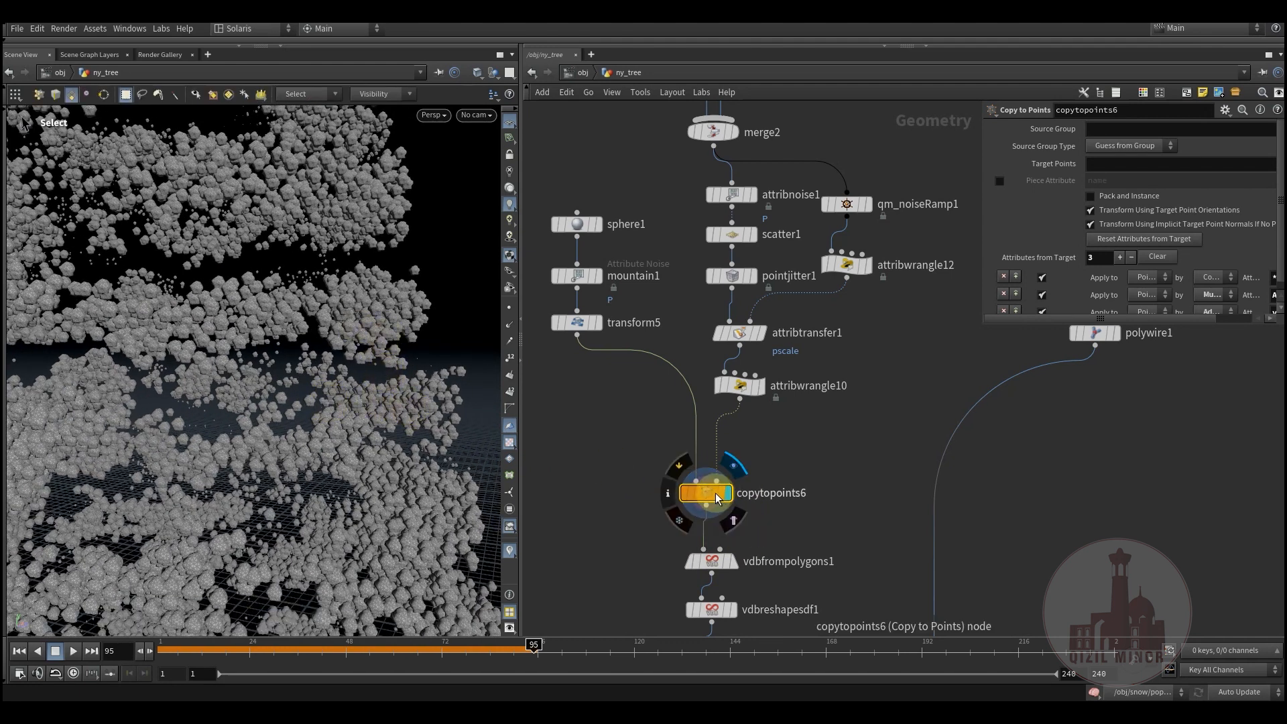
{"action": "left_click_drag", "start_coordinate": [706, 485], "coordinate": [691, 470]}
{"action": "left_click_drag", "start_coordinate": [356, 416], "coordinate": [372, 358], "text": "alt"}
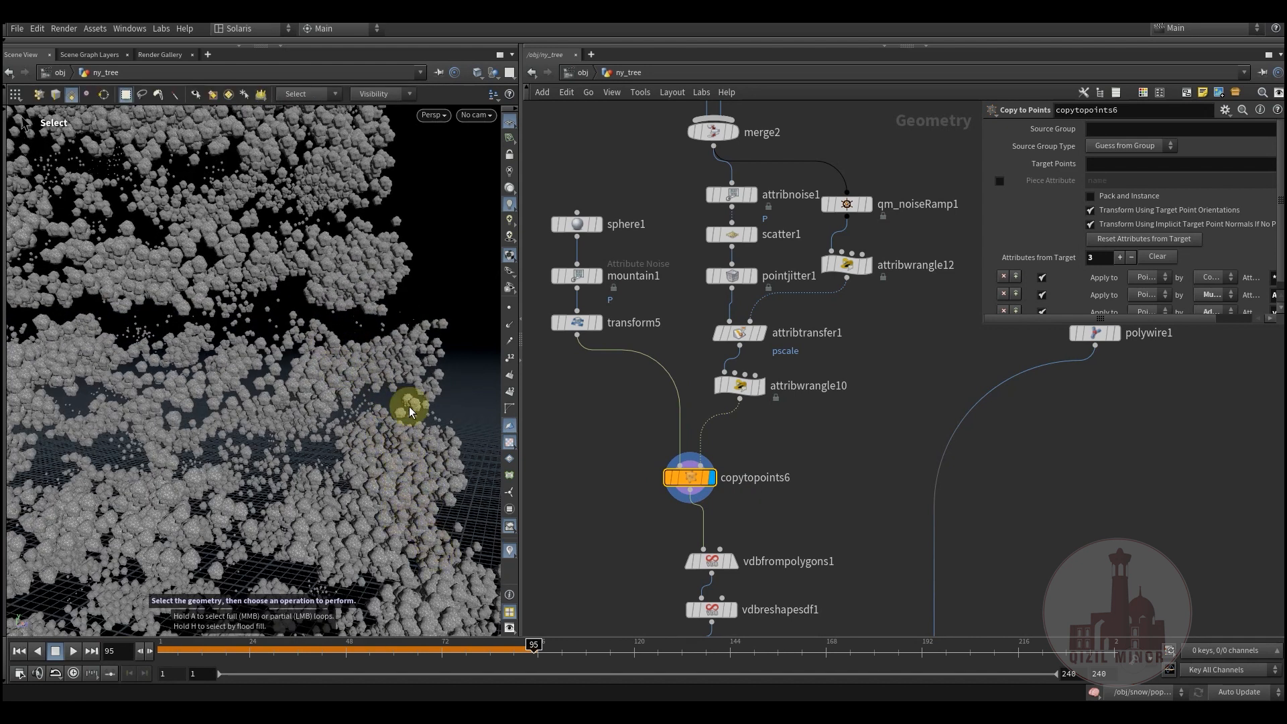
{"action": "key", "text": "Escape"}
{"action": "left_click_drag", "start_coordinate": [290, 247], "coordinate": [268, 335]}
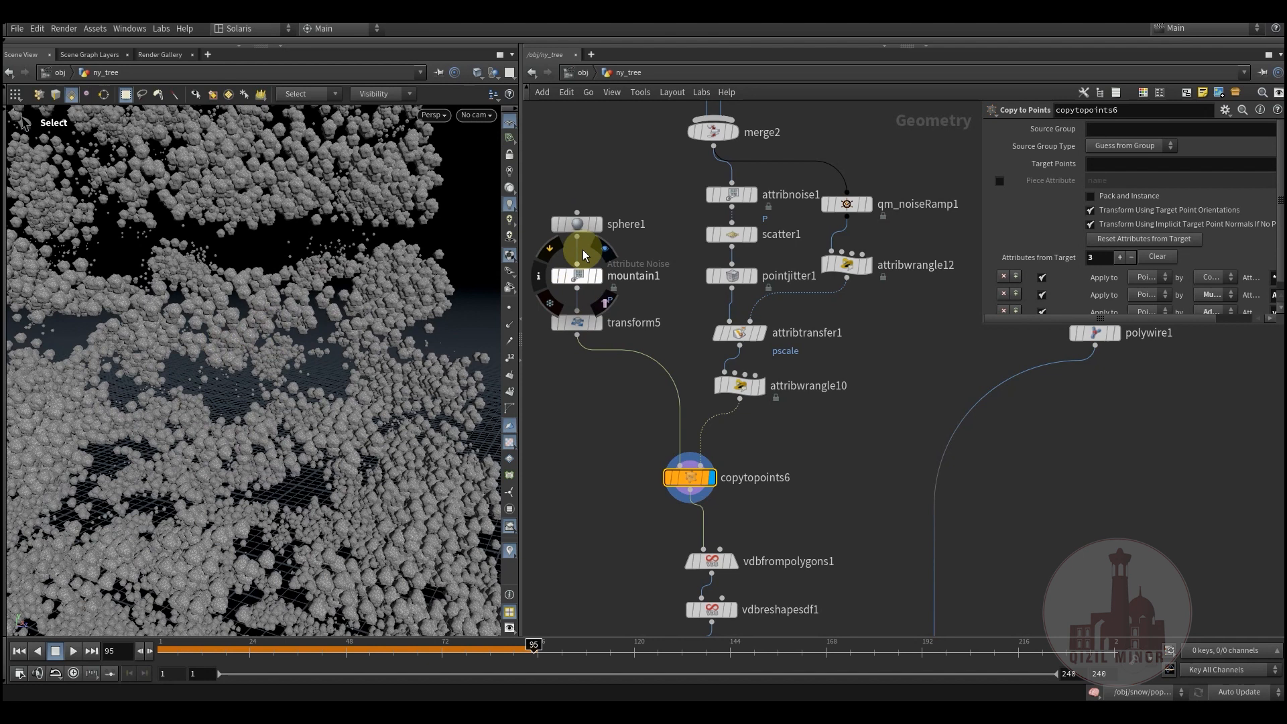
{"action": "left_click_drag", "start_coordinate": [351, 407], "coordinate": [322, 402]}
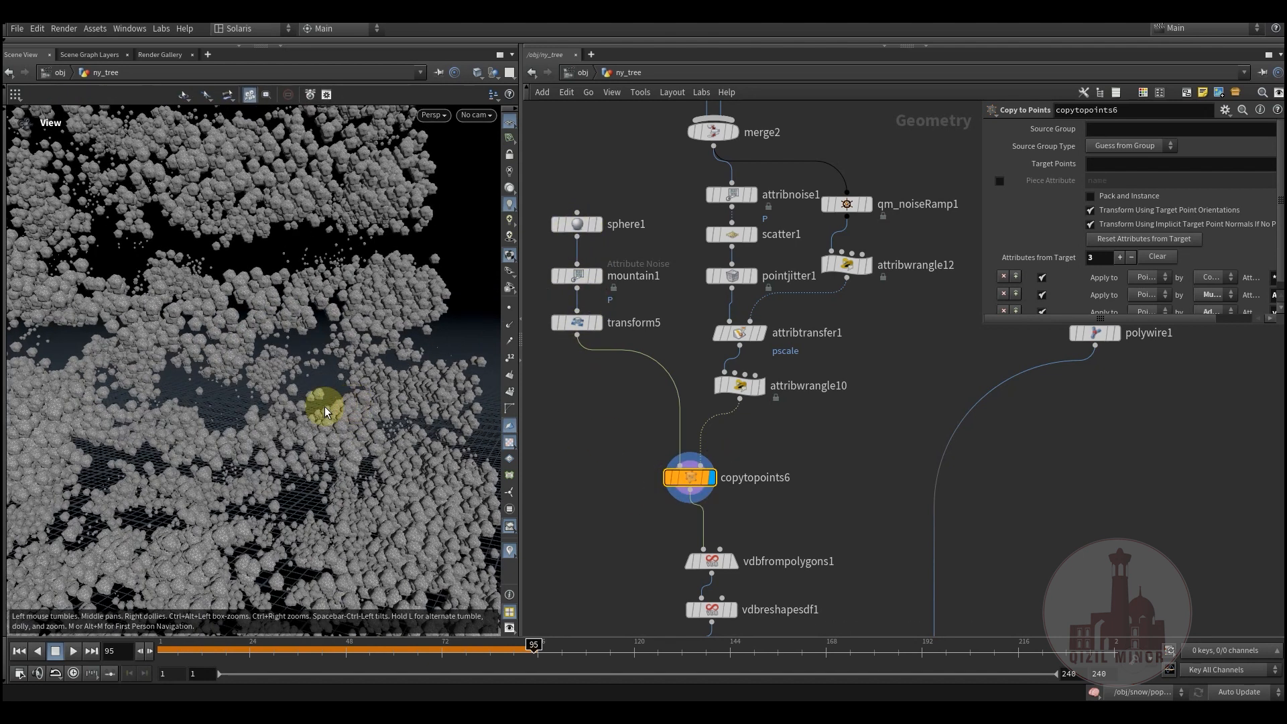
Review the vdbfrompolygons1 output and settings, and switch the display back to copytopoints6.
{"action": "middle_click_drag", "start_coordinate": [769, 537], "coordinate": [754, 444]}
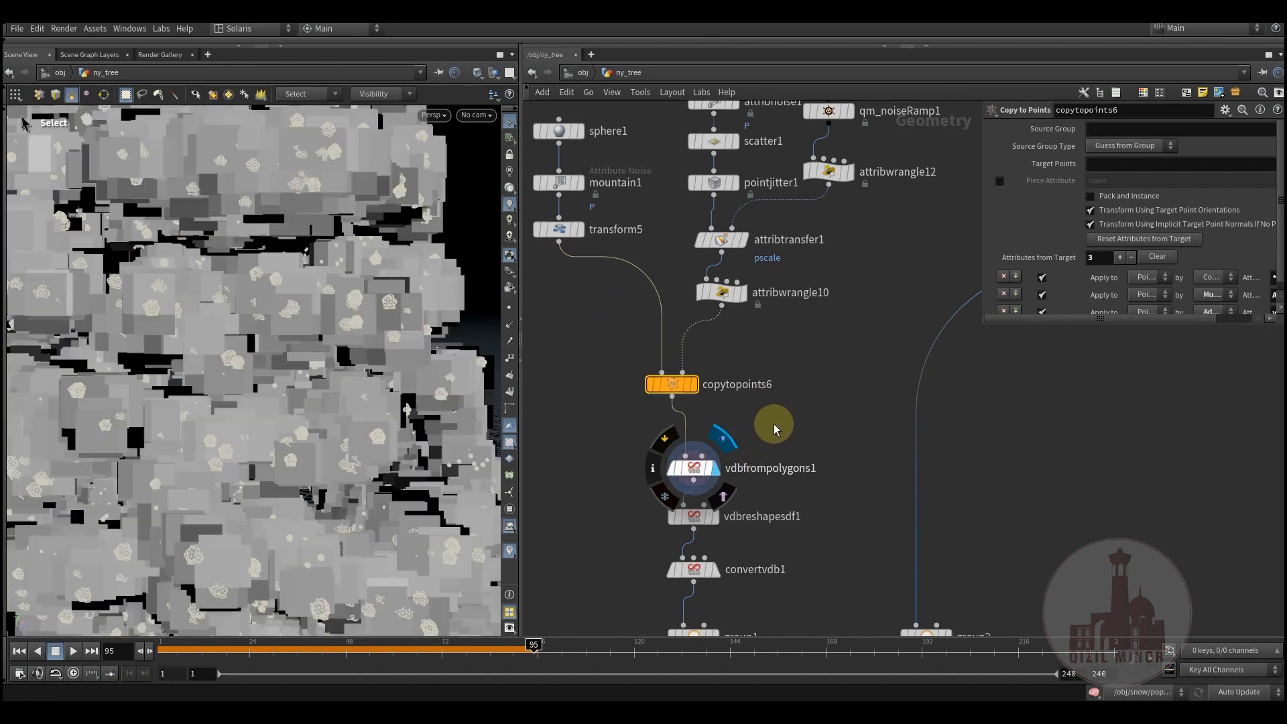
{"action": "middle_click_drag", "start_coordinate": [775, 415], "coordinate": [826, 511]}
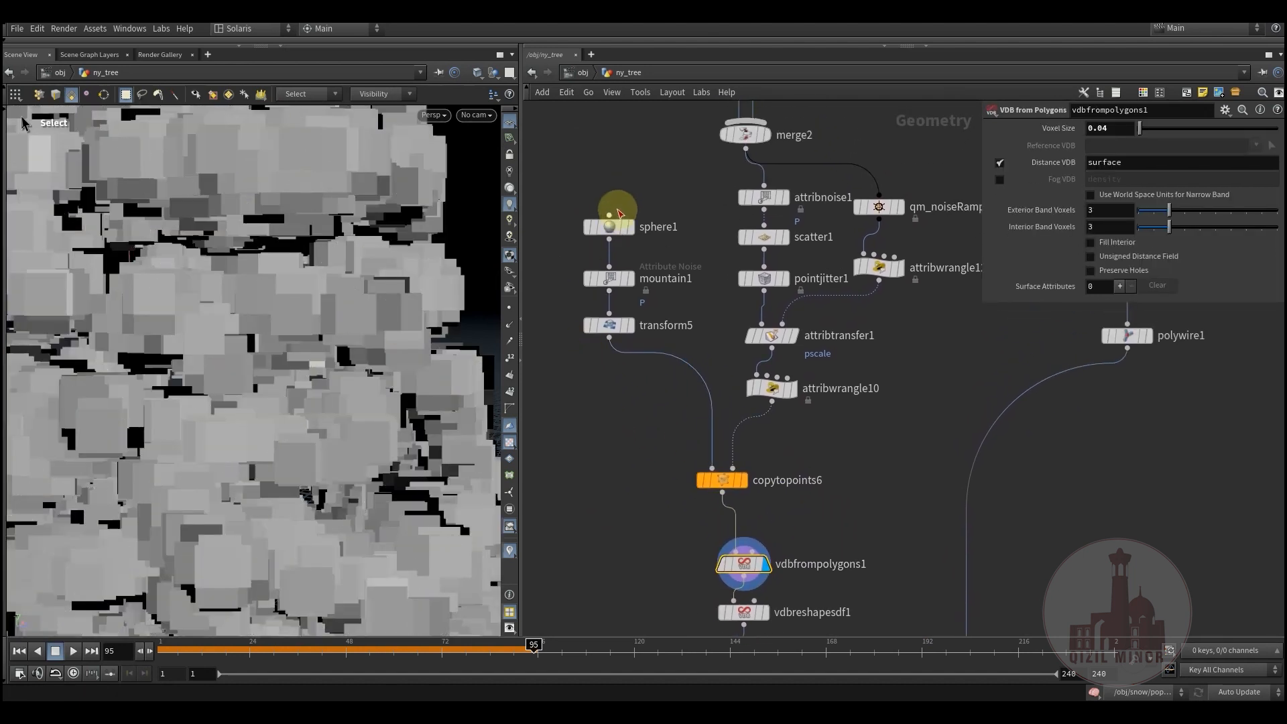
{"action": "middle_click_drag", "start_coordinate": [584, 381], "coordinate": [682, 396]}
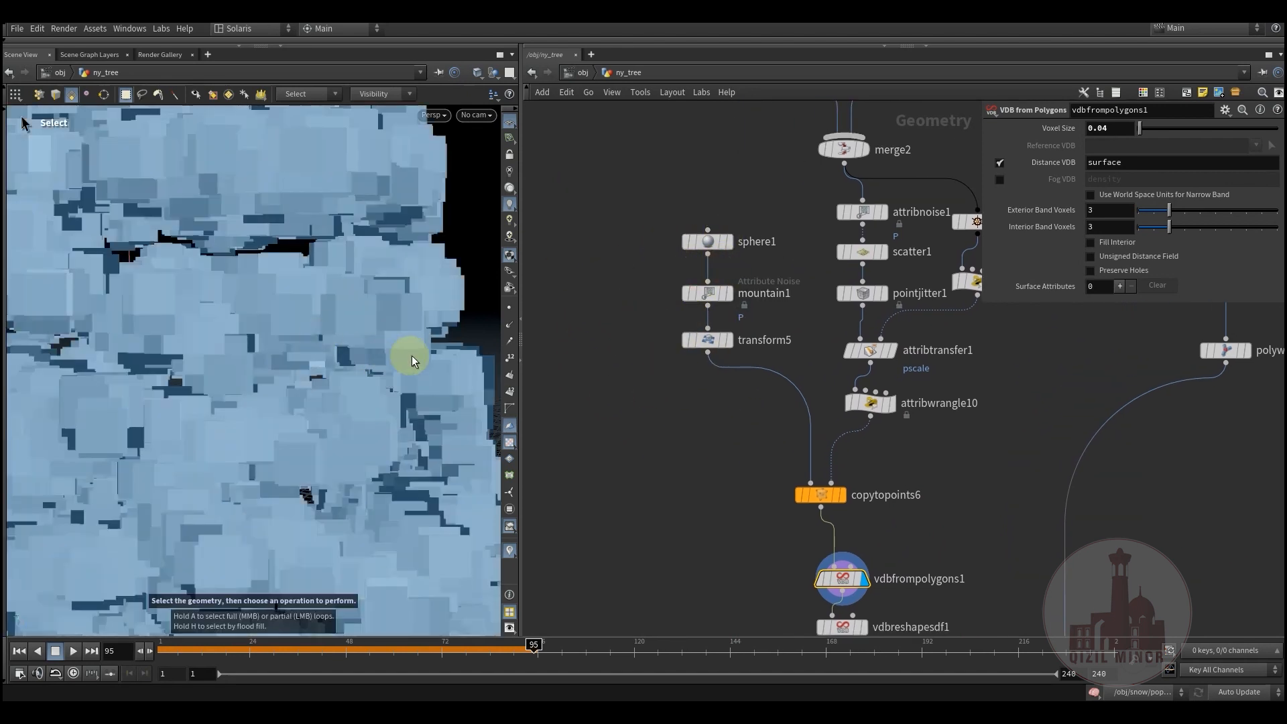
{"action": "left_click", "coordinate": [831, 489]}
{"action": "key", "text": "Escape"}
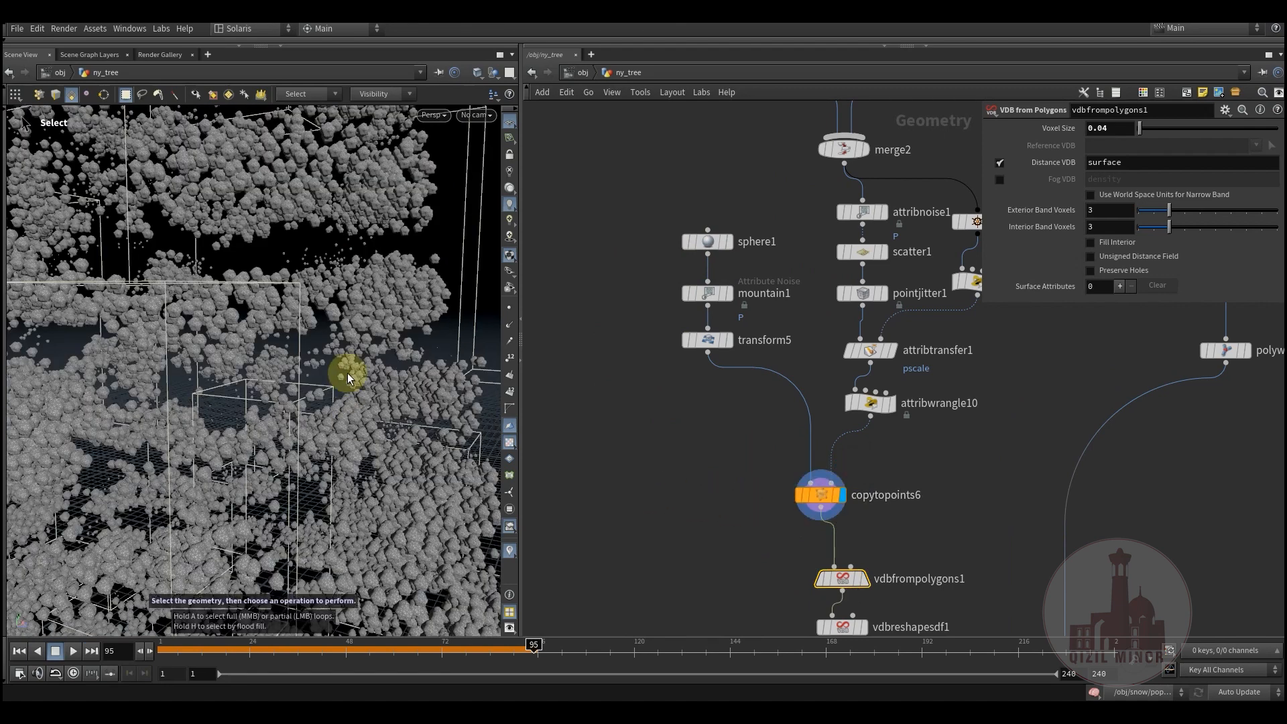
{"action": "mouse_move", "coordinate": [361, 360]}
{"action": "left_mouse_down"}
{"action": "mouse_move", "coordinate": [331, 365]}
{"action": "mouse_move", "coordinate": [340, 336]}
{"action": "mouse_move", "coordinate": [331, 359]}
{"action": "mouse_move", "coordinate": [353, 377]}
{"action": "mouse_move", "coordinate": [341, 371]}
{"action": "left_mouse_up"}
Insert an Attribute Randomize node between attribwrangle10 and copytopoints6 and line it up below attribwrangle10.
{"action": "middle_click_drag", "start_coordinate": [908, 457], "coordinate": [810, 412]}
{"action": "scroll", "coordinate": [810, 412], "scroll_direction": "up", "scroll_amount": 2}
{"action": "left_click_drag", "start_coordinate": [758, 469], "coordinate": [745, 466]}
{"action": "middle_click_drag", "start_coordinate": [815, 435], "coordinate": [773, 437]}
{"action": "key", "text": "Tab"}
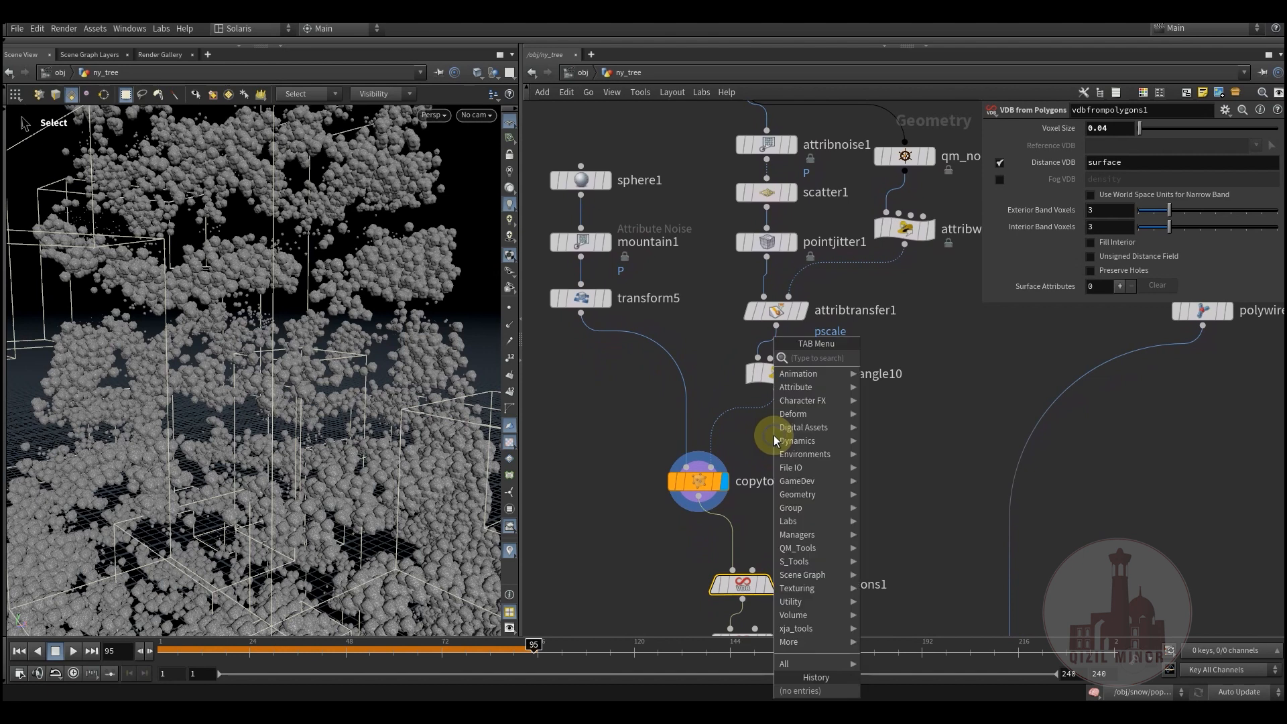
{"action": "type", "text": "ra"}
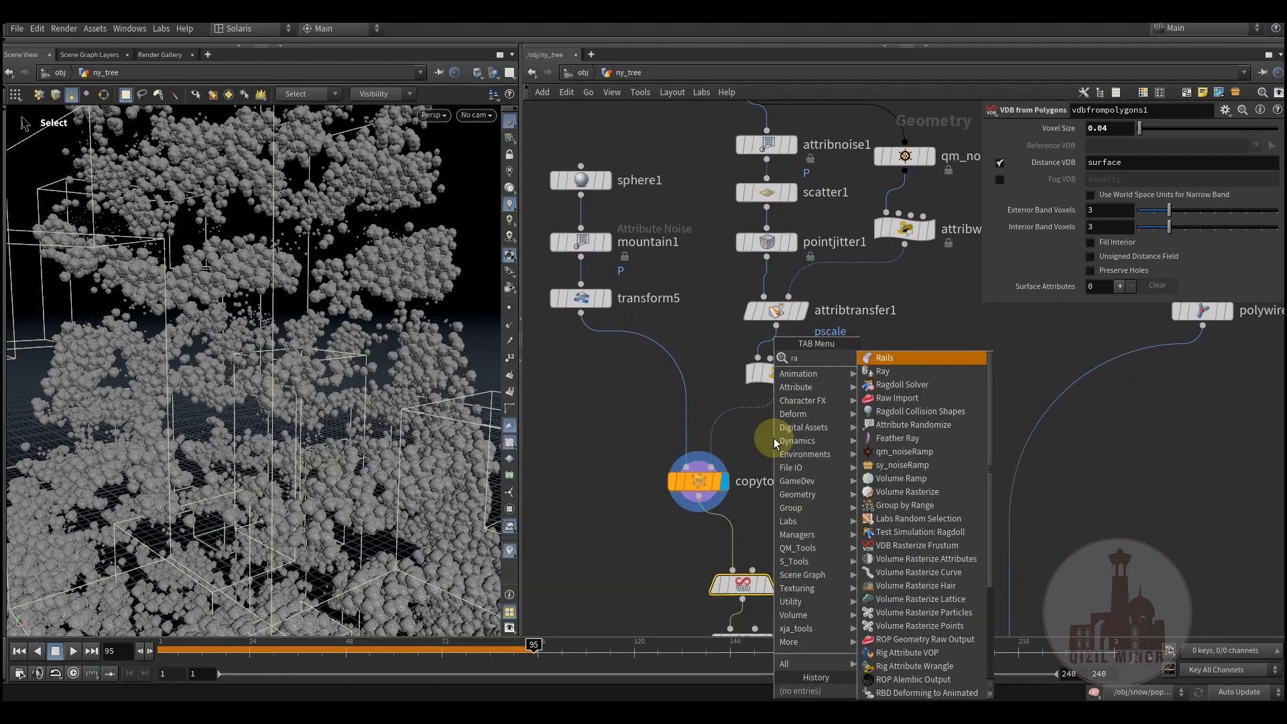
{"action": "type", "text": "n"}
{"action": "left_click", "coordinate": [931, 357]}
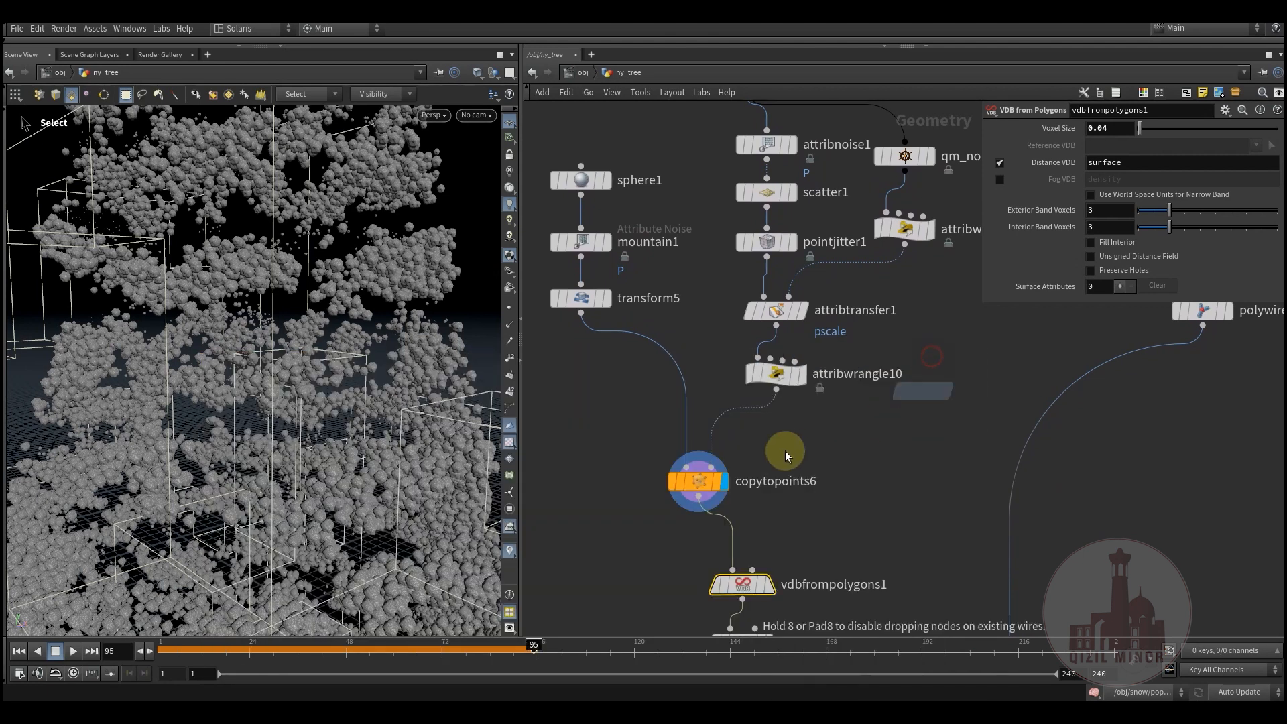
{"action": "left_click", "coordinate": [746, 413]}
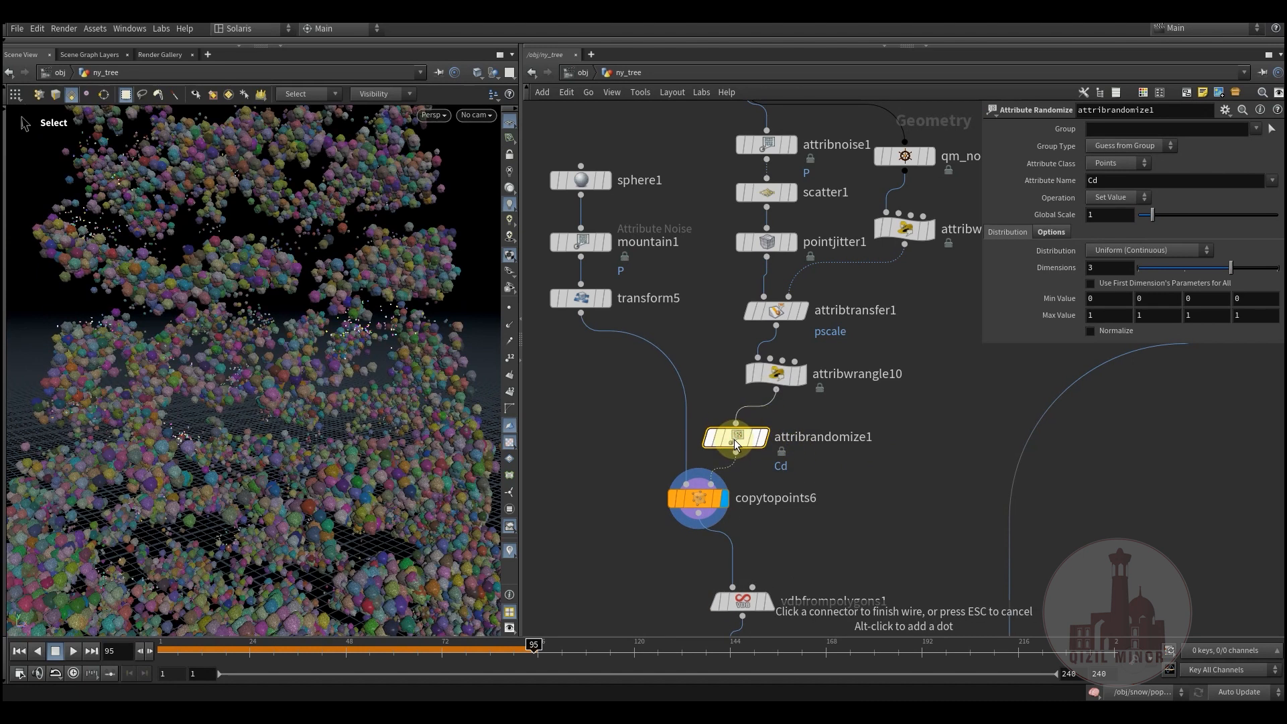
{"action": "left_click", "coordinate": [736, 440]}
{"action": "left_click_drag", "start_coordinate": [749, 454], "coordinate": [790, 450]}
Set attribrandomize1's attribute name to N and its distribution to Inside Sphere, and check the reoriented spheres on the tree.
{"action": "left_click", "coordinate": [1097, 178]}
{"action": "left_click_drag", "start_coordinate": [1098, 181], "coordinate": [1076, 189]}
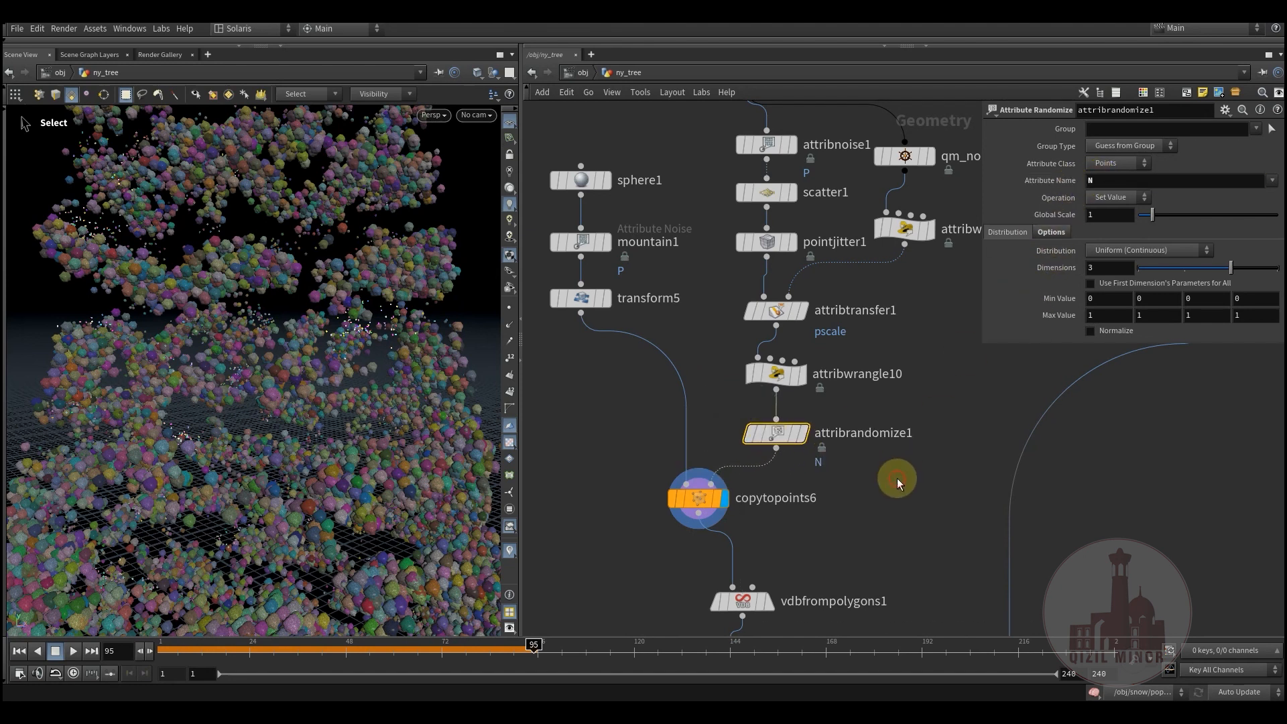
{"action": "left_click", "coordinate": [873, 497]}
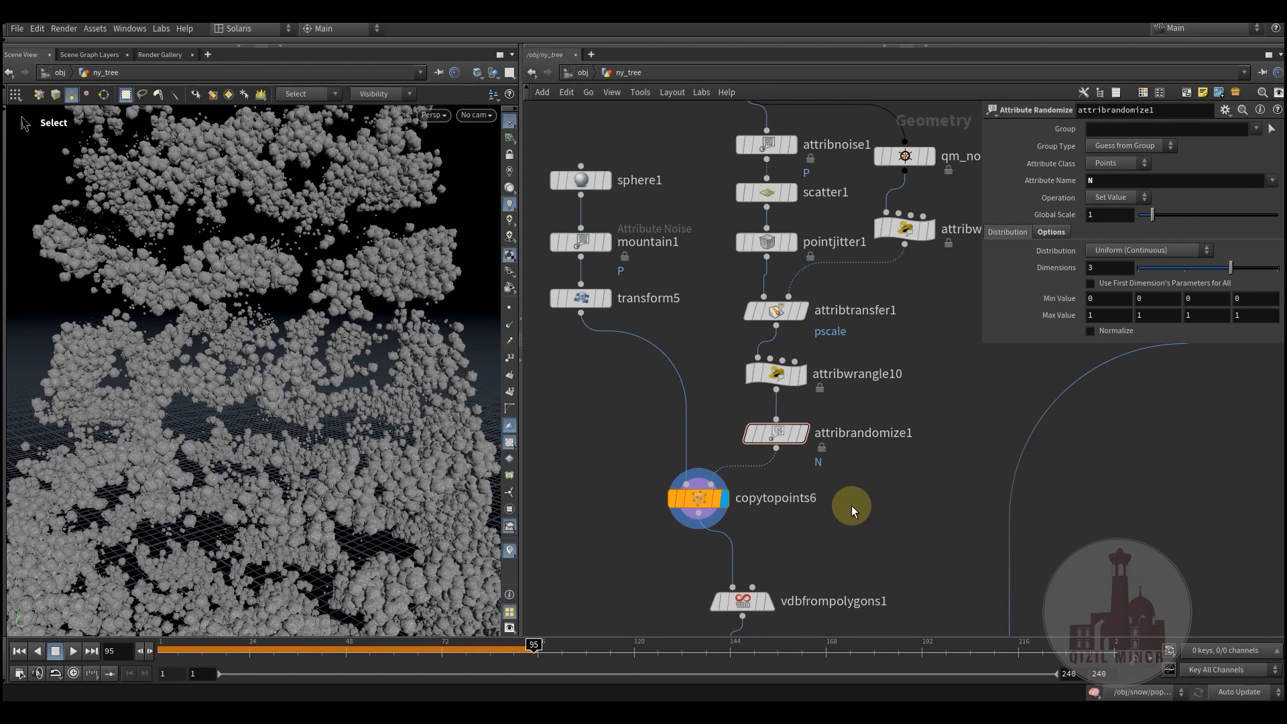
{"action": "middle_click_drag", "start_coordinate": [851, 506], "coordinate": [865, 493]}
{"action": "left_click", "coordinate": [1144, 254]}
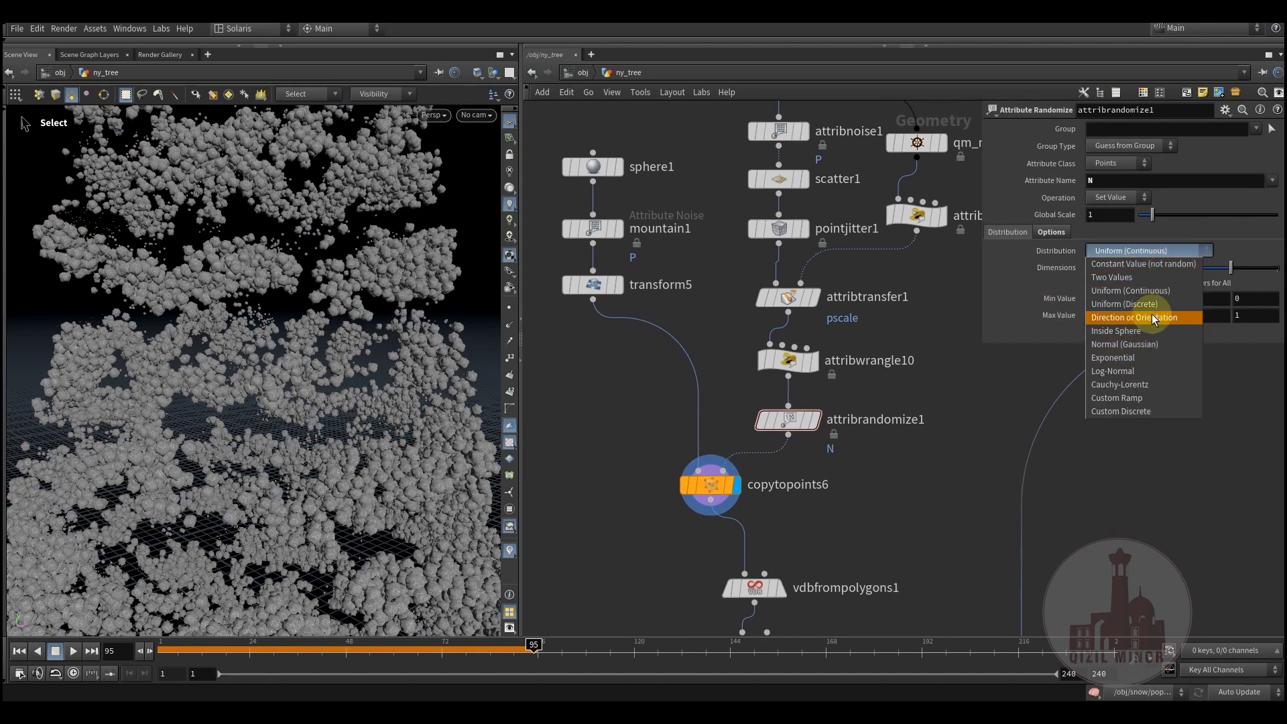
{"action": "left_click", "coordinate": [1144, 331]}
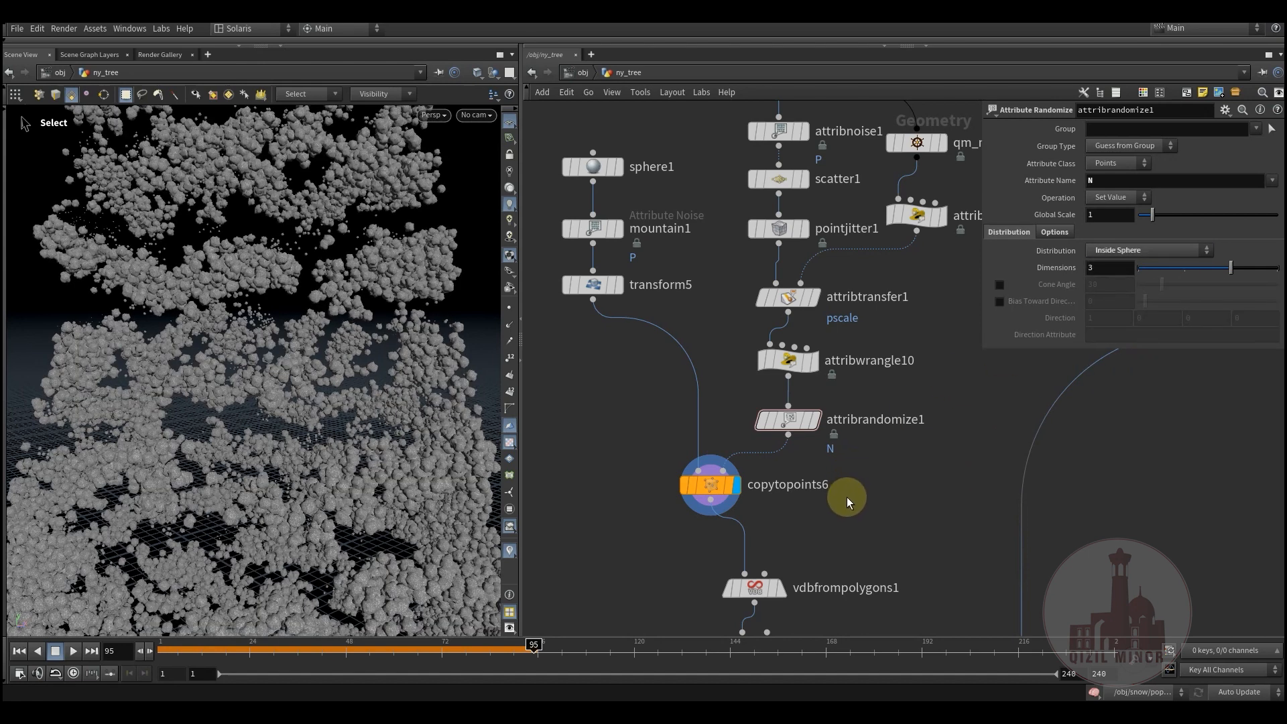
{"action": "middle_click_drag", "start_coordinate": [846, 496], "coordinate": [869, 488]}
{"action": "key", "text": "Escape"}
{"action": "left_click_drag", "start_coordinate": [338, 451], "coordinate": [273, 374]}
{"action": "key", "text": "s"}
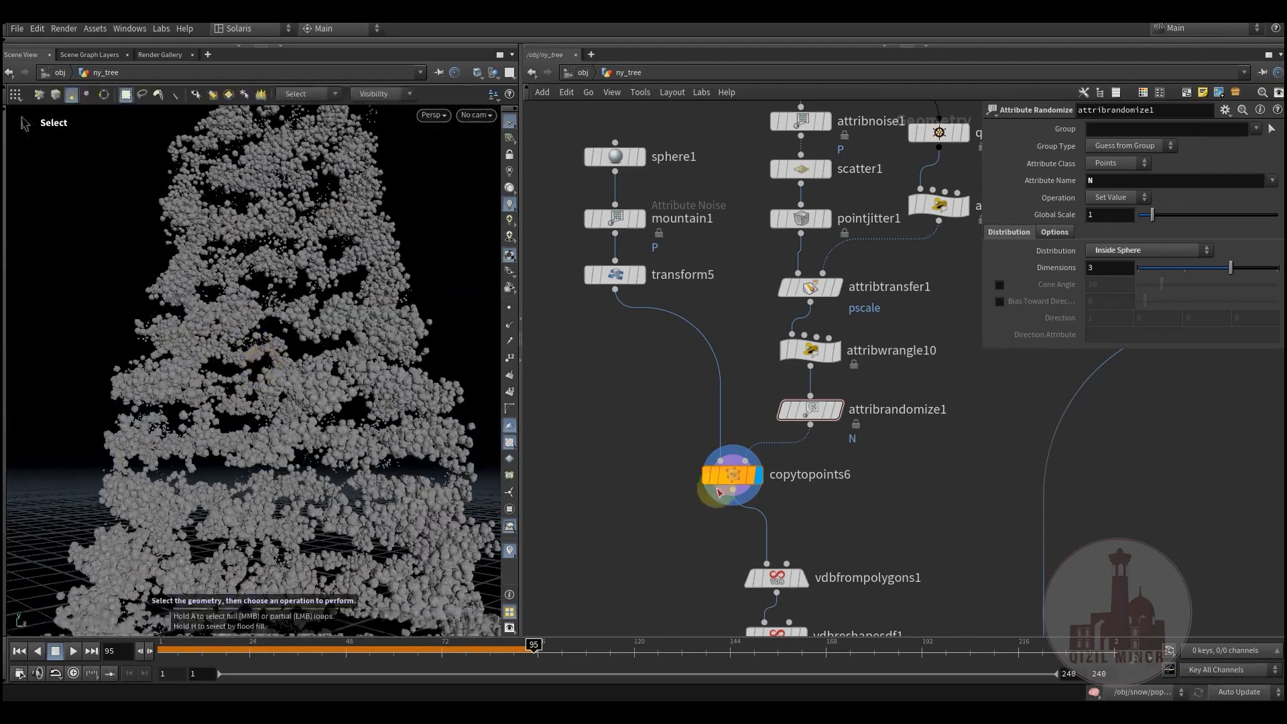
Display vdbfrompolygons1 and vdbreshapesdf1 in turn, and inspect the dilated VDB around the tree.
{"action": "middle_click_drag", "start_coordinate": [840, 523], "coordinate": [782, 344]}
{"action": "mouse_move", "coordinate": [751, 397]}
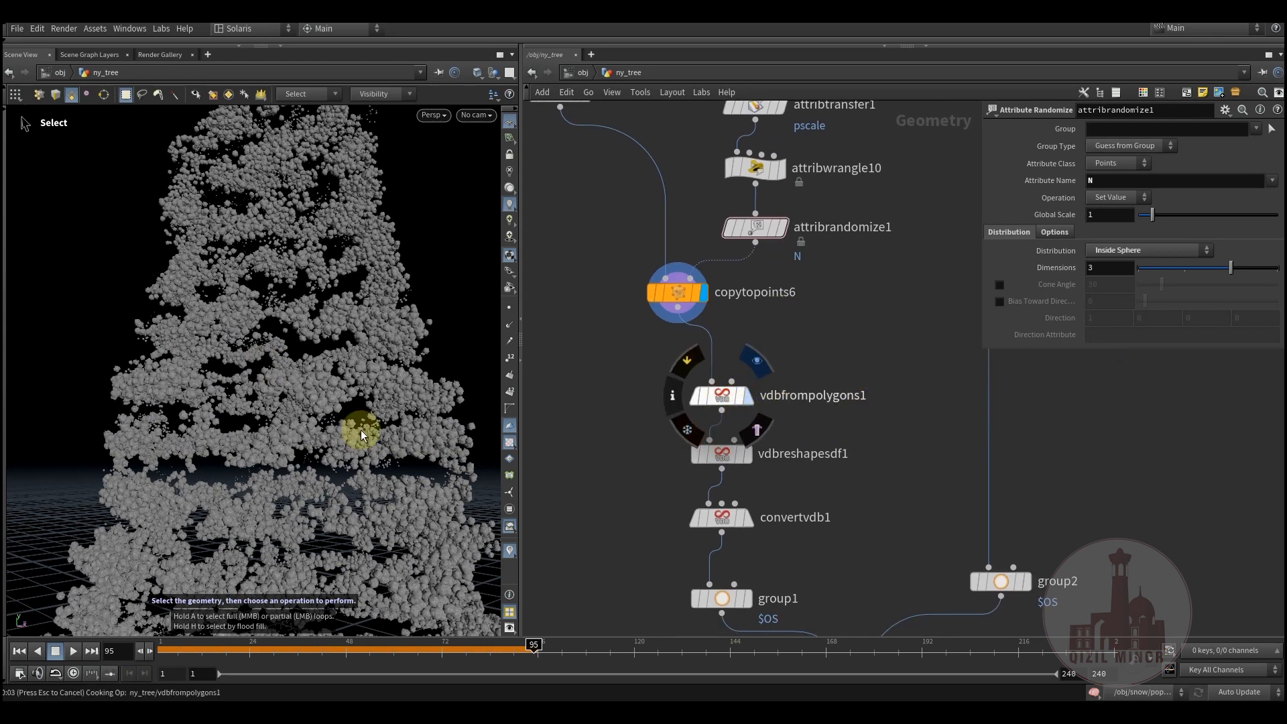
{"action": "left_click", "coordinate": [748, 456]}
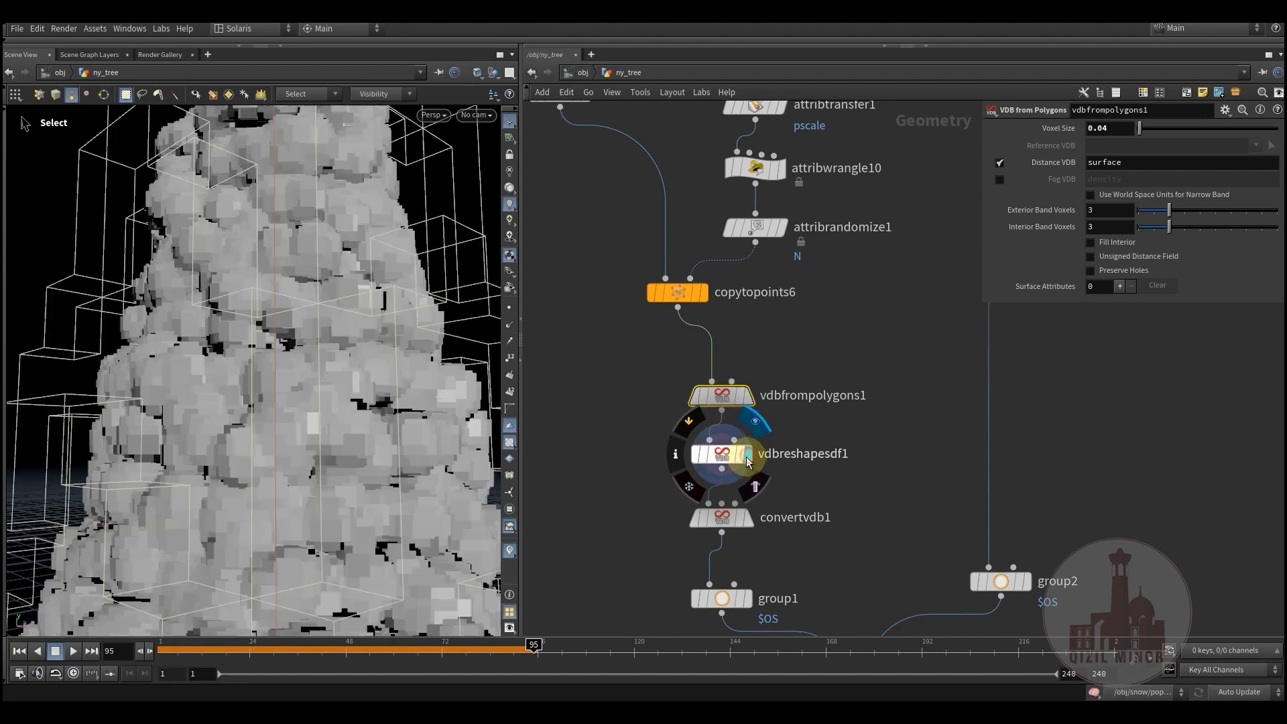
{"action": "key", "text": "Escape"}
{"action": "left_click_drag", "start_coordinate": [287, 396], "coordinate": [339, 408]}
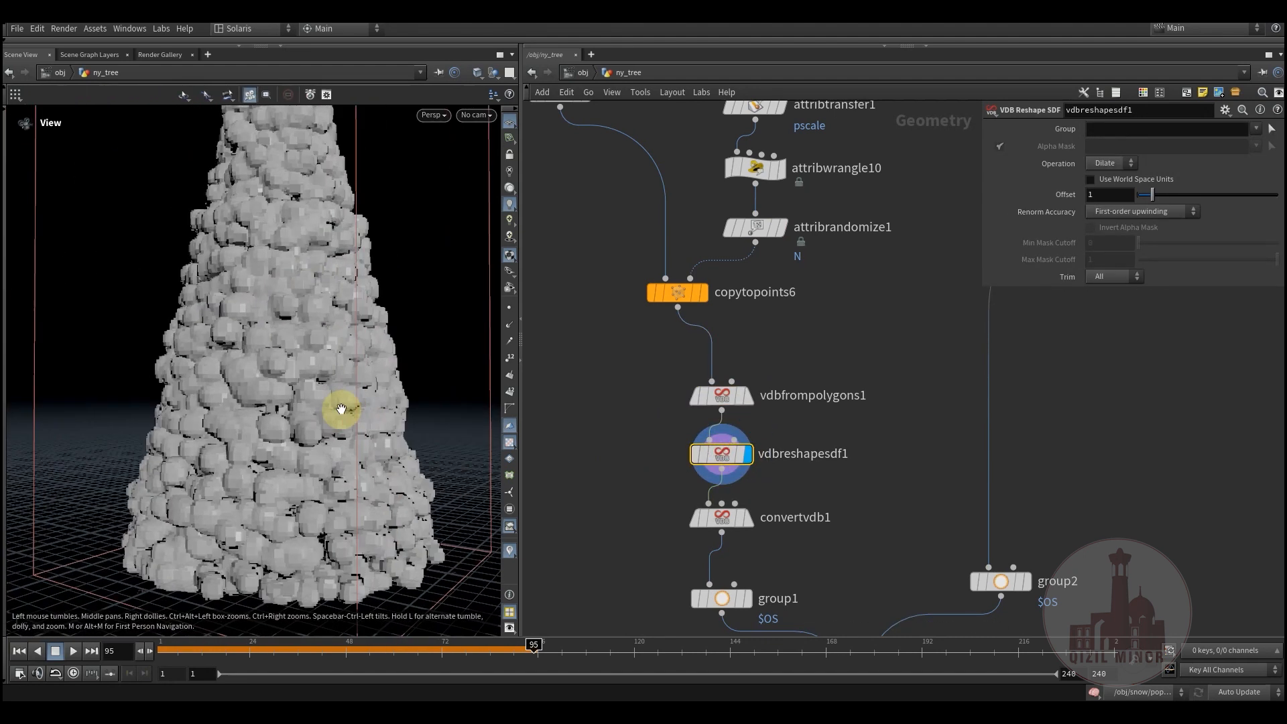
{"action": "key", "text": "s"}
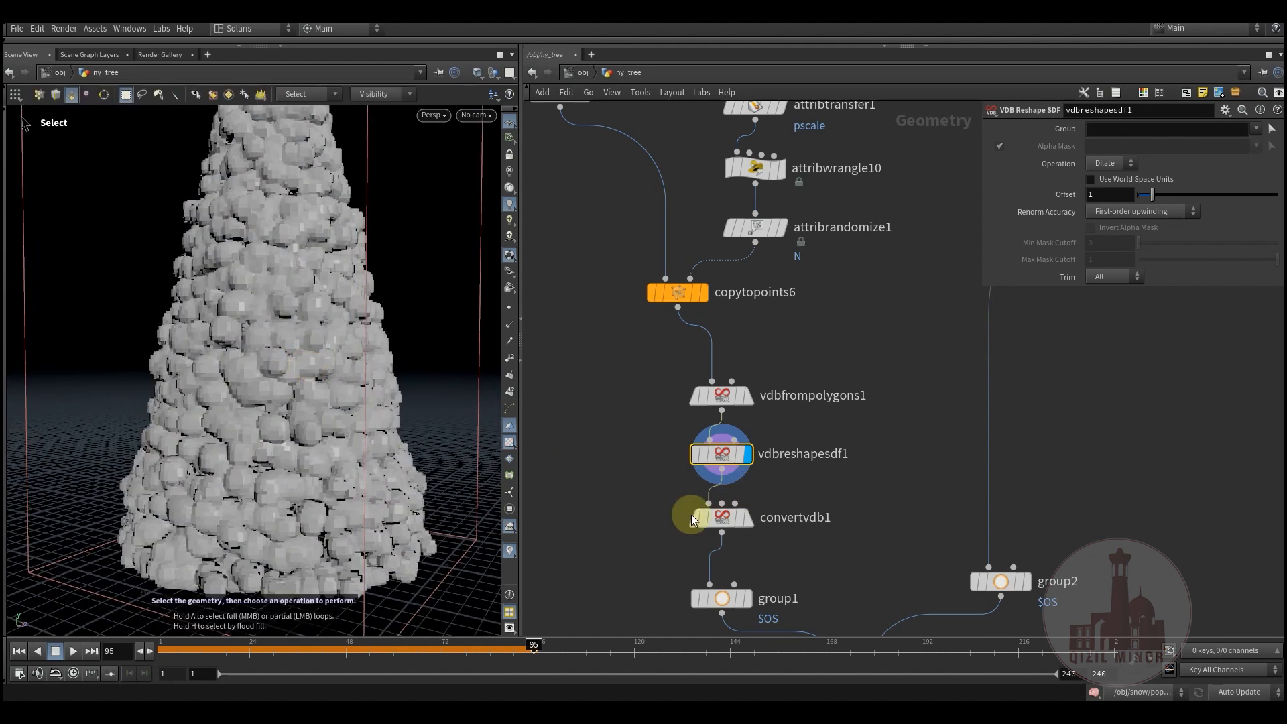
Display the convertvdb1 node and inspect the polygon snow mesh from several angles.
{"action": "left_click", "coordinate": [765, 495]}
{"action": "left_click", "coordinate": [717, 516]}
{"action": "key", "text": "Escape"}
{"action": "left_click_drag", "start_coordinate": [300, 430], "coordinate": [352, 350]}
{"action": "key", "text": "s"}
{"action": "key", "text": "Escape"}
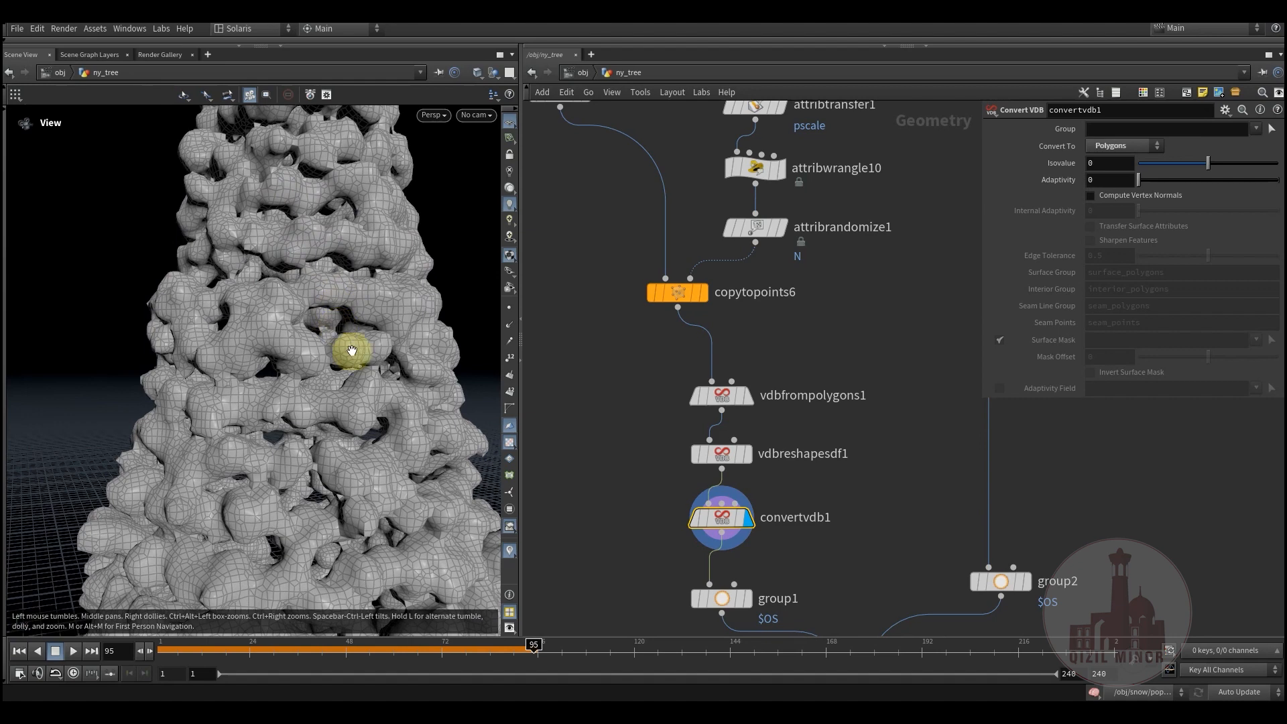
{"action": "left_click_drag", "start_coordinate": [331, 397], "coordinate": [318, 465]}
{"action": "key", "text": "s"}
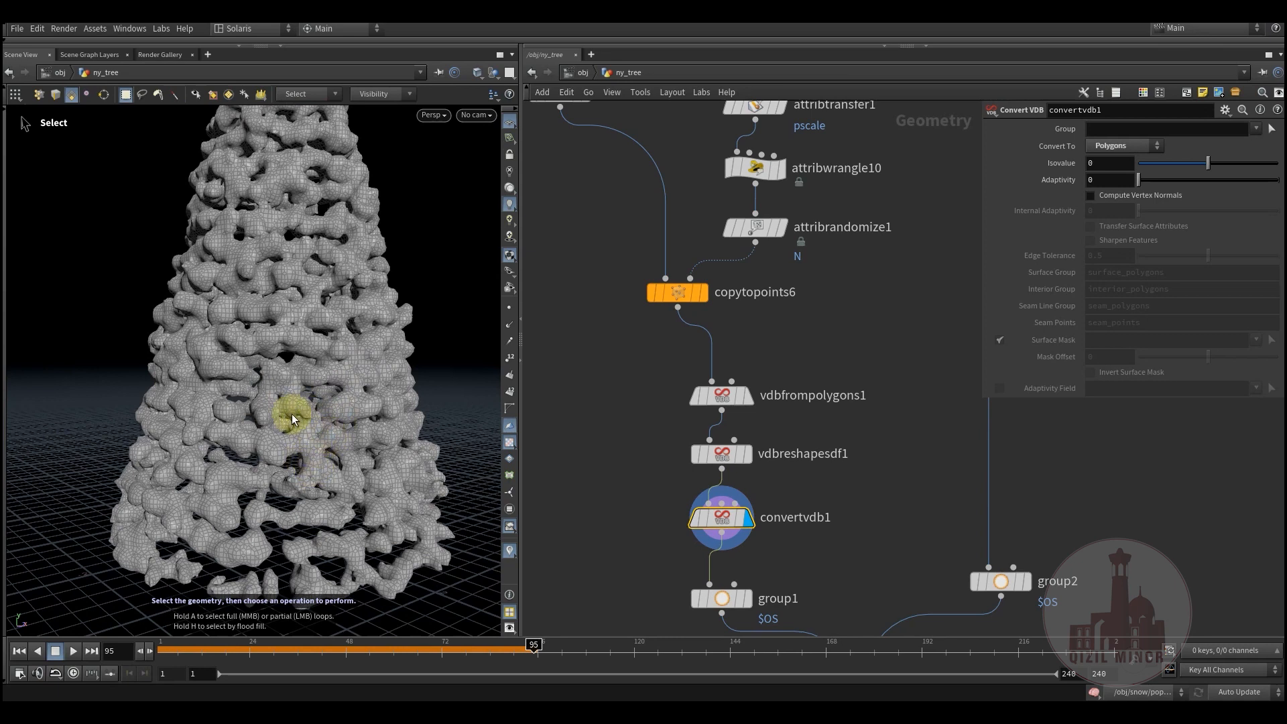
Display the group1 node, review its group settings and look over the whole snow mesh.
{"action": "middle_click_drag", "start_coordinate": [840, 522], "coordinate": [806, 450]}
{"action": "left_click", "coordinate": [714, 527]}
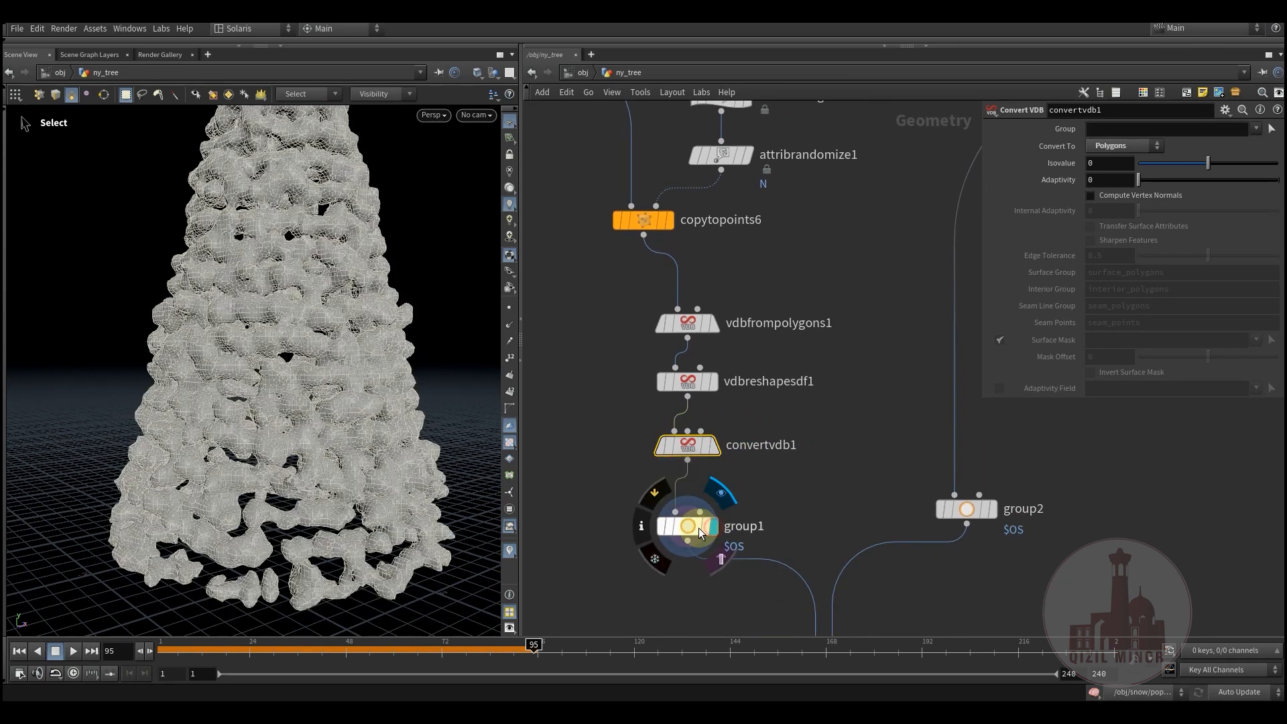
{"action": "left_click", "coordinate": [694, 528]}
{"action": "left_click_drag", "start_coordinate": [328, 448], "coordinate": [498, 451], "text": "alt"}
{"action": "left_click_drag", "start_coordinate": [318, 420], "coordinate": [544, 473], "text": "alt"}
{"action": "middle_click_drag", "start_coordinate": [750, 471], "coordinate": [585, 414]}
{"action": "right_click_drag", "start_coordinate": [359, 428], "coordinate": [248, 451], "text": "alt"}
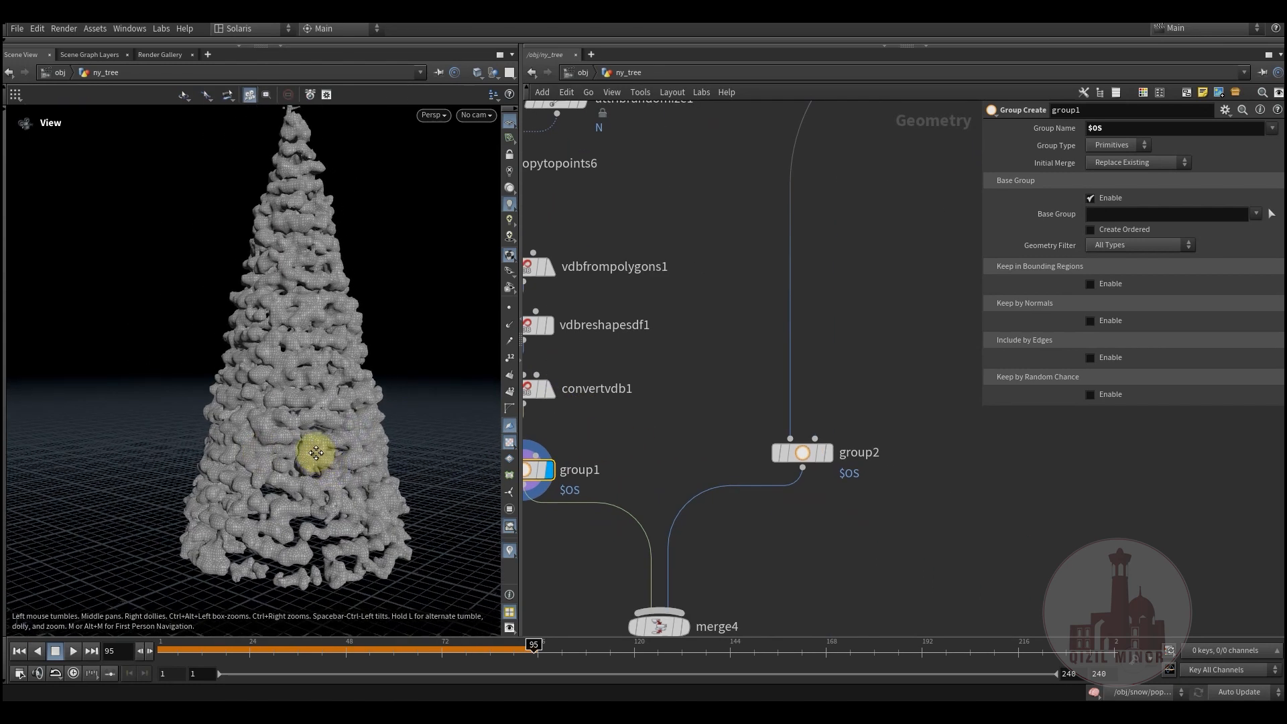
{"action": "left_click_drag", "start_coordinate": [313, 452], "coordinate": [328, 437], "text": "alt"}
Display the group2 node and inspect the green tree branches it groups.
{"action": "mouse_move", "coordinate": [818, 454]}
{"action": "left_click", "coordinate": [836, 424]}
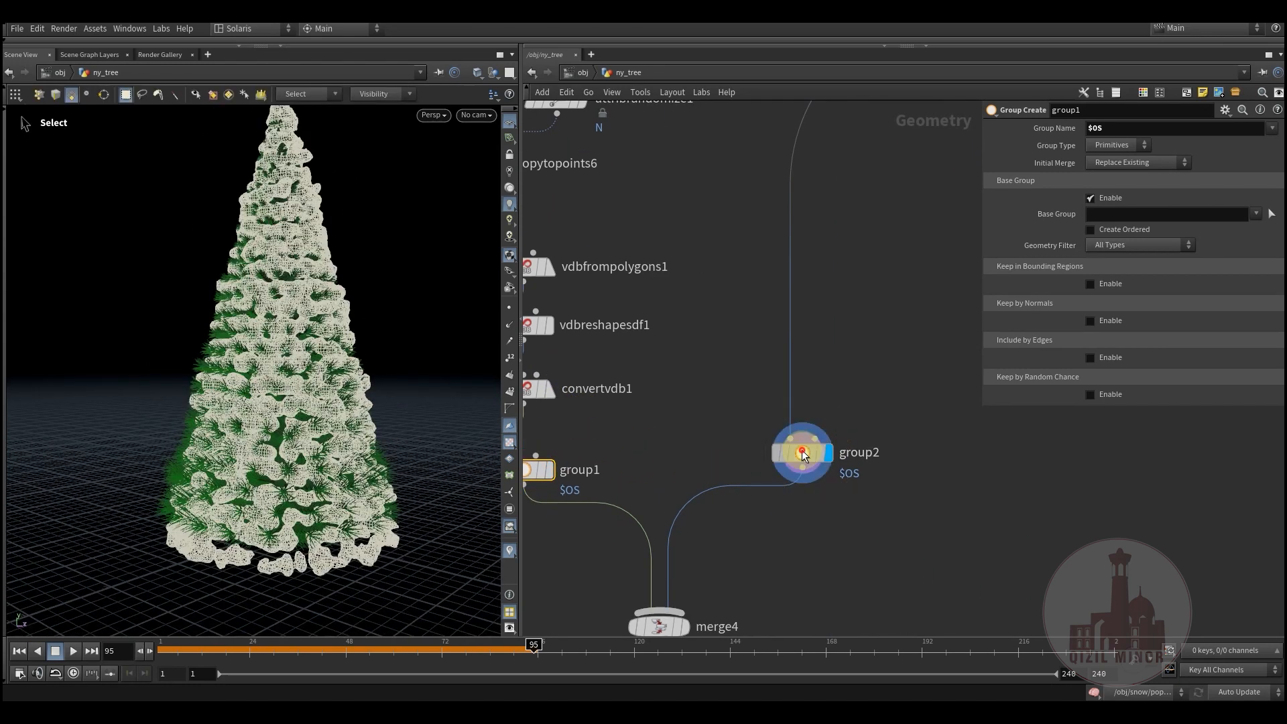
{"action": "middle_click_drag", "start_coordinate": [675, 459], "coordinate": [697, 431]}
{"action": "left_click_drag", "start_coordinate": [297, 435], "coordinate": [336, 424], "text": "alt"}
{"action": "middle_click_drag", "start_coordinate": [753, 516], "coordinate": [779, 419]}
Display the merge4 node and inspect the snow combined with the tree branches up close.
{"action": "left_click", "coordinate": [747, 473]}
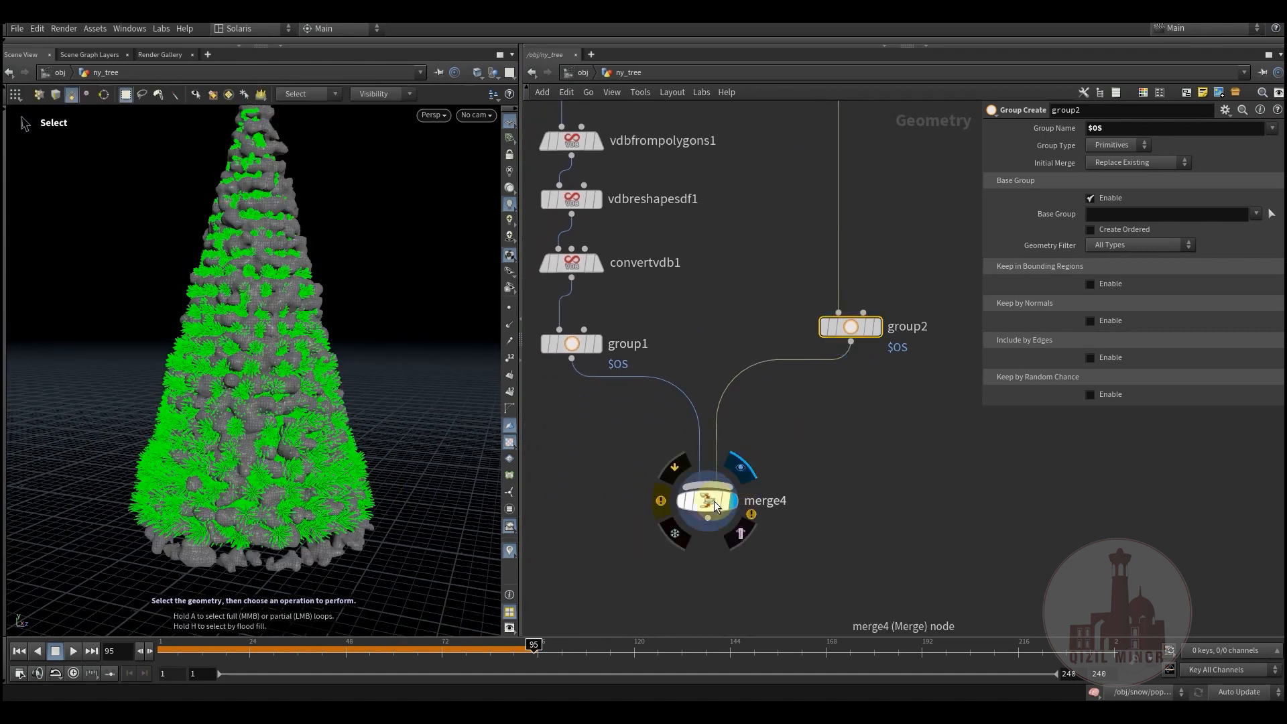
{"action": "left_click", "coordinate": [710, 504]}
{"action": "middle_click_drag", "start_coordinate": [767, 532], "coordinate": [782, 468]}
{"action": "left_click_drag", "start_coordinate": [283, 457], "coordinate": [301, 392], "text": "alt"}
{"action": "right_click_drag", "start_coordinate": [301, 392], "coordinate": [346, 404]}
{"action": "left_click_drag", "start_coordinate": [346, 404], "coordinate": [295, 434], "text": "alt"}
{"action": "mouse_move", "coordinate": [602, 455]}
{"action": "middle_mouse_down"}
{"action": "mouse_move", "coordinate": [641, 501]}
{"action": "mouse_move", "coordinate": [662, 496]}
{"action": "middle_mouse_up"}
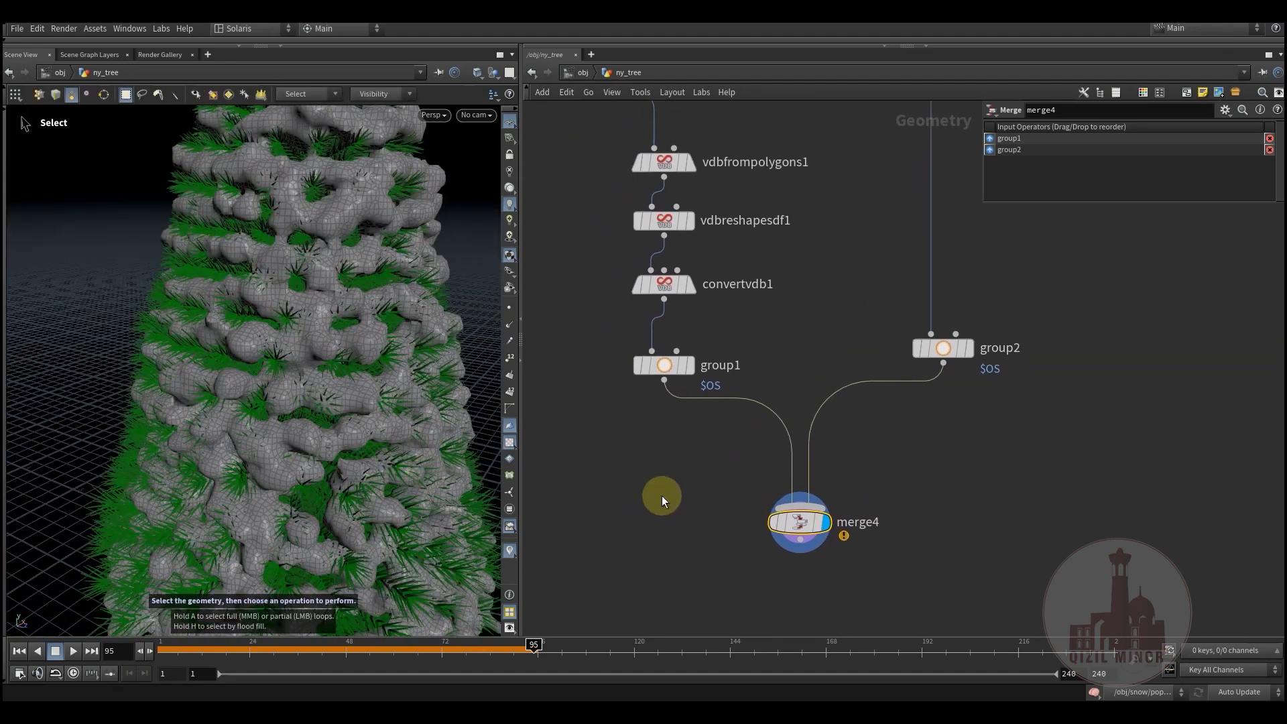
Return to the object level, hide the ny_tree object and show the ground object.
{"action": "left_click", "coordinate": [579, 74]}
{"action": "middle_click_drag", "start_coordinate": [661, 511], "coordinate": [637, 521]}
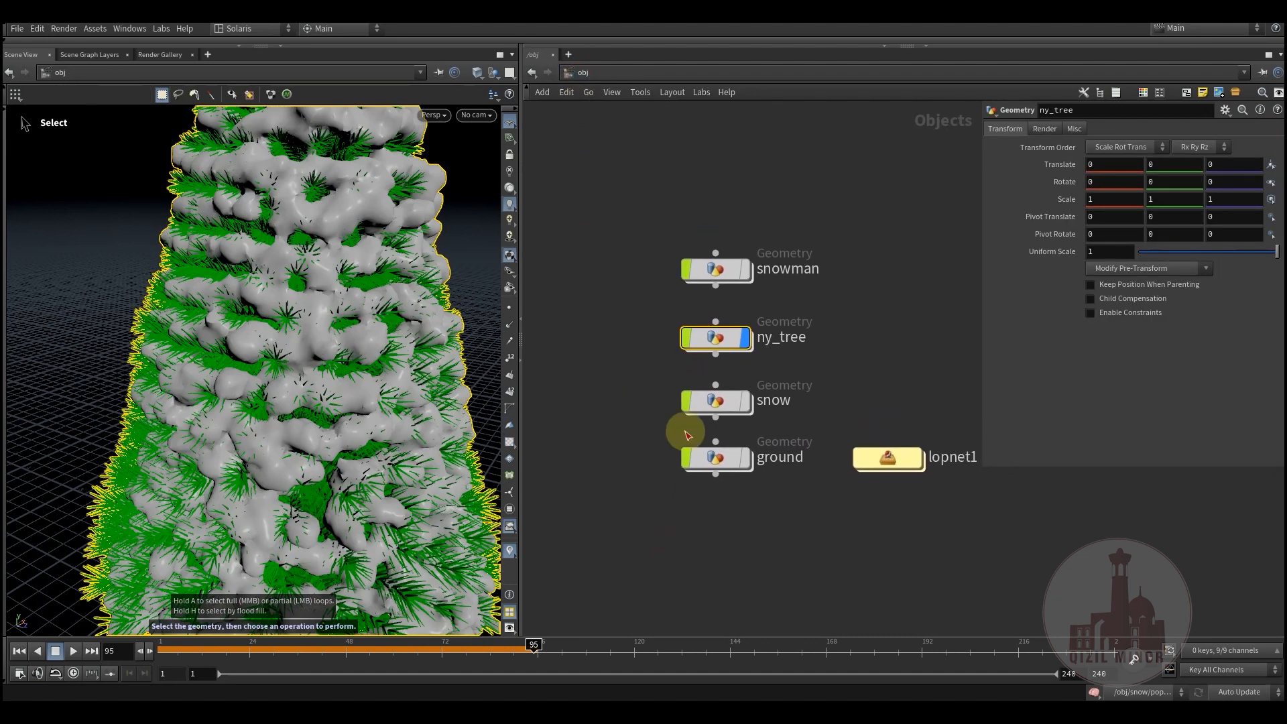
{"action": "left_click", "coordinate": [741, 337]}
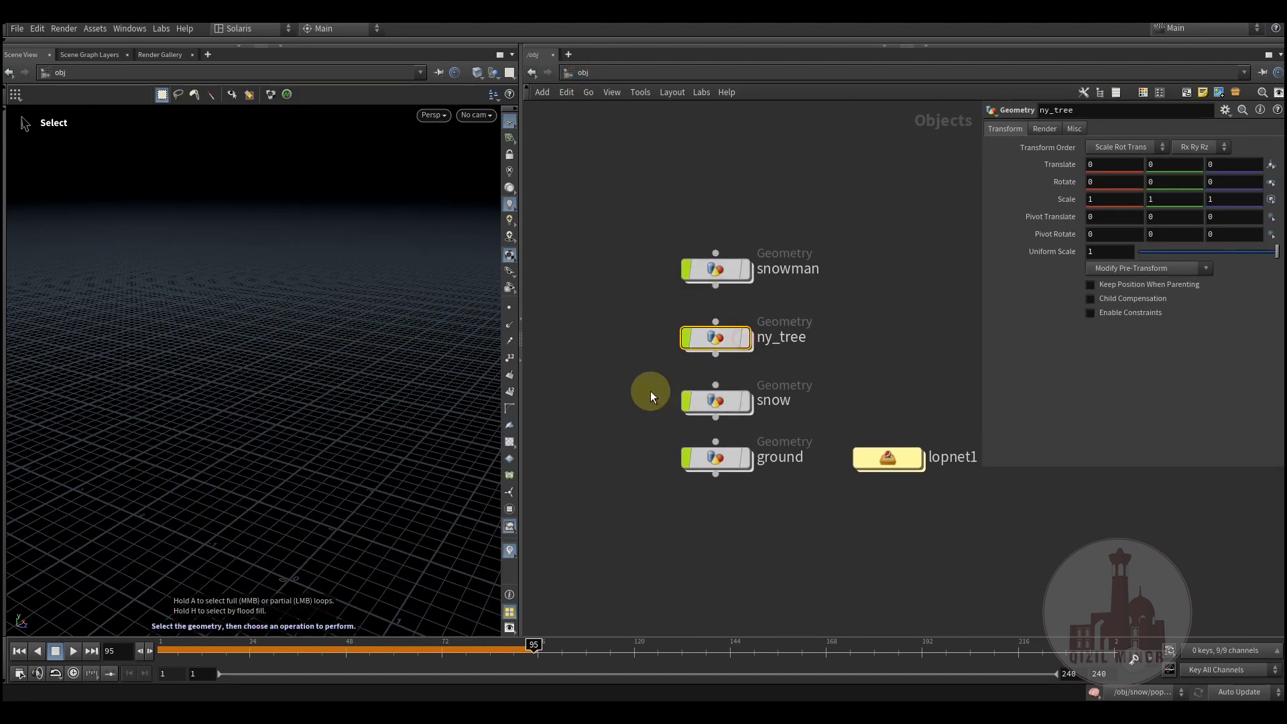
{"action": "left_click", "coordinate": [745, 460]}
{"action": "key", "text": "Escape"}
{"action": "left_click_drag", "start_coordinate": [272, 402], "coordinate": [262, 434]}
{"action": "key", "text": "s"}
Open the ground network and examine the terrain produced by the grid1 and mountain1 nodes.
{"action": "double_click", "coordinate": [718, 458]}
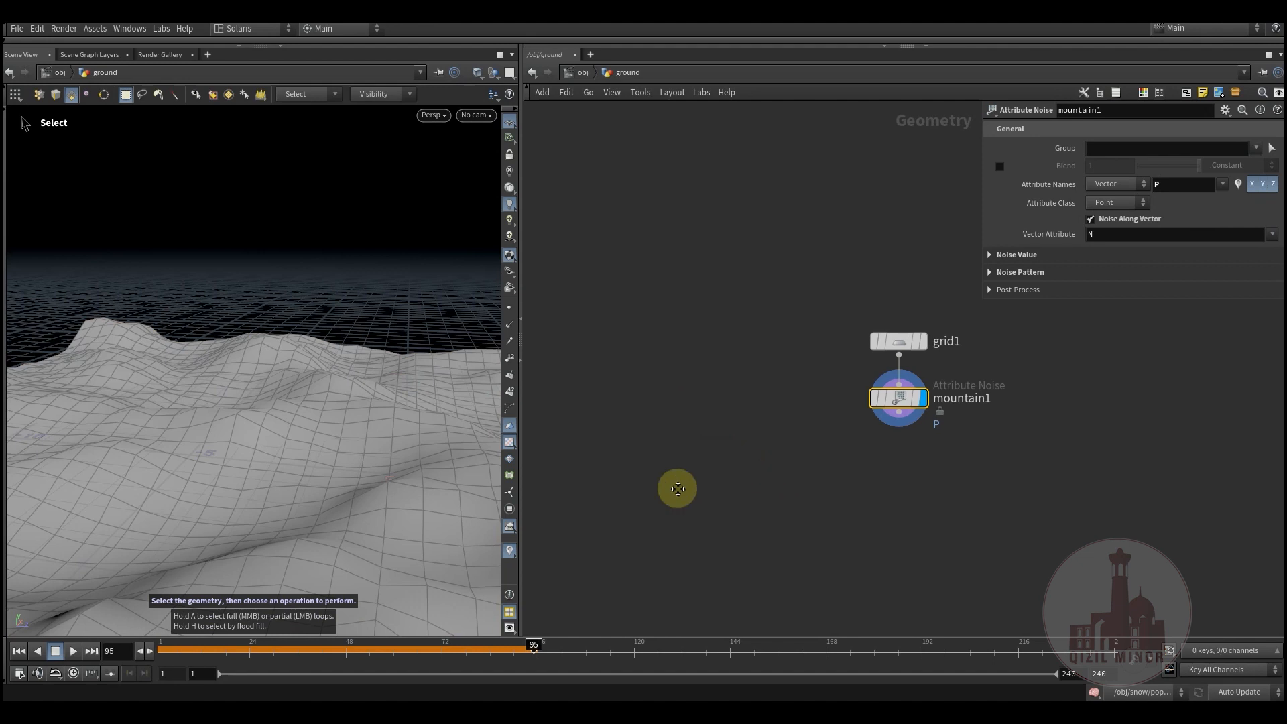
{"action": "key", "text": "h"}
{"action": "left_click_drag", "start_coordinate": [250, 440], "coordinate": [330, 400]}
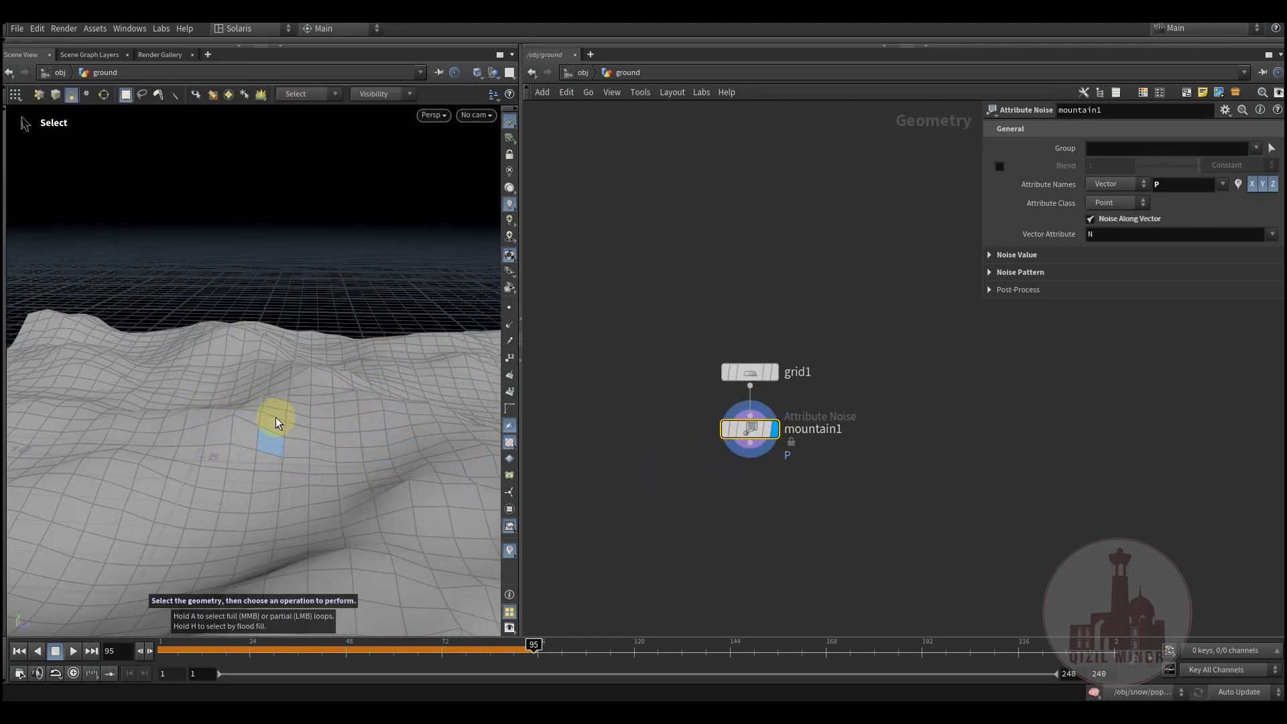
{"action": "key", "text": "Escape"}
{"action": "left_click_drag", "start_coordinate": [361, 443], "coordinate": [268, 403]}
{"action": "key", "text": "s"}
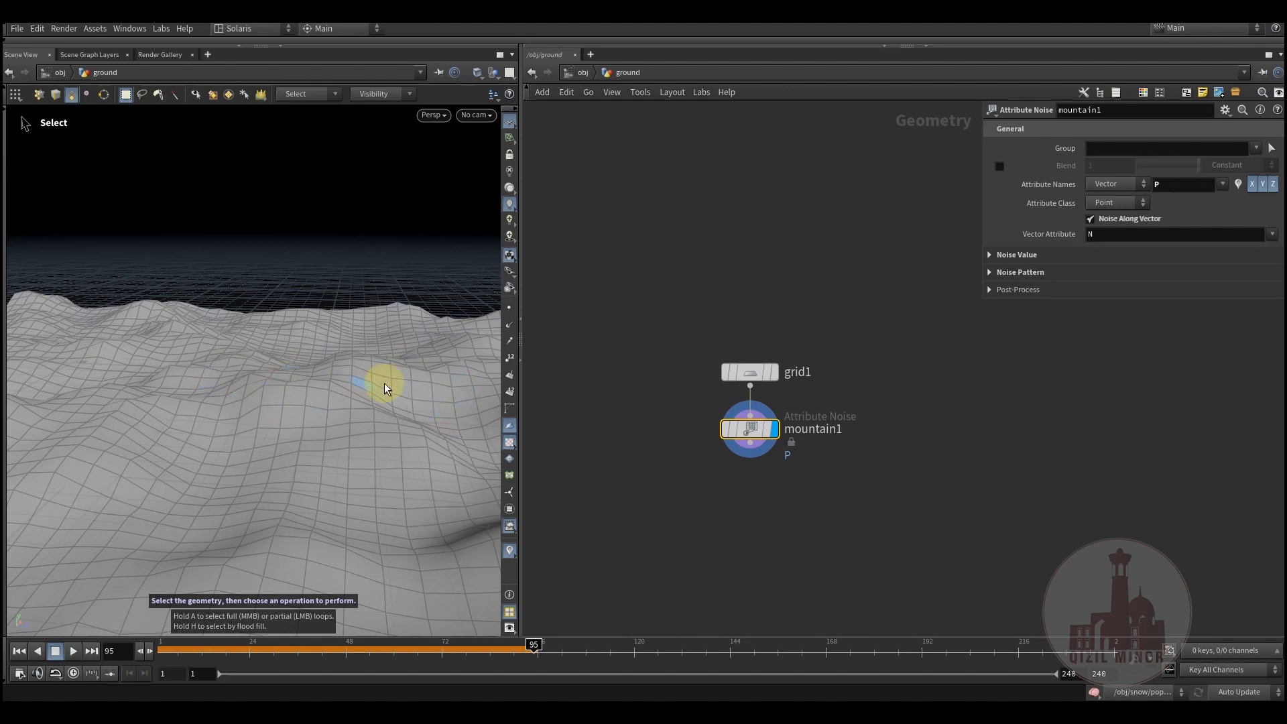
Return to the object level, hide the ground object and open the snow network.
{"action": "left_click", "coordinate": [582, 73]}
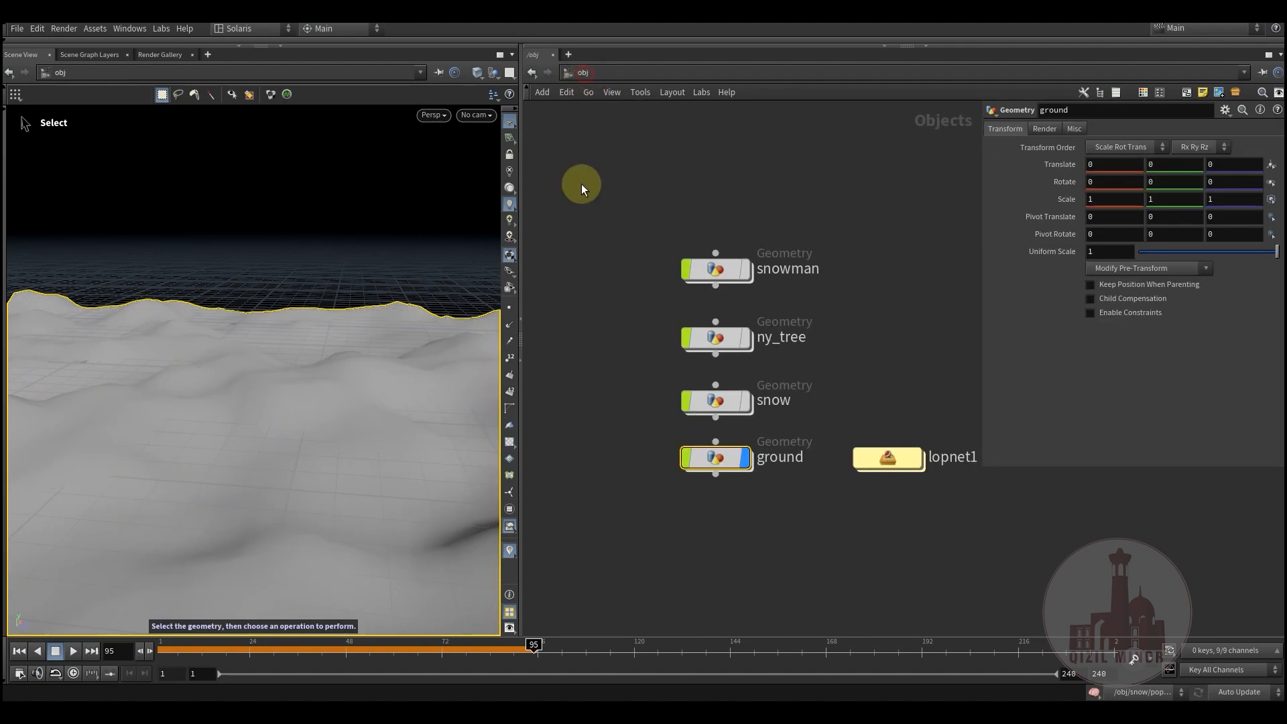
{"action": "left_click", "coordinate": [753, 421]}
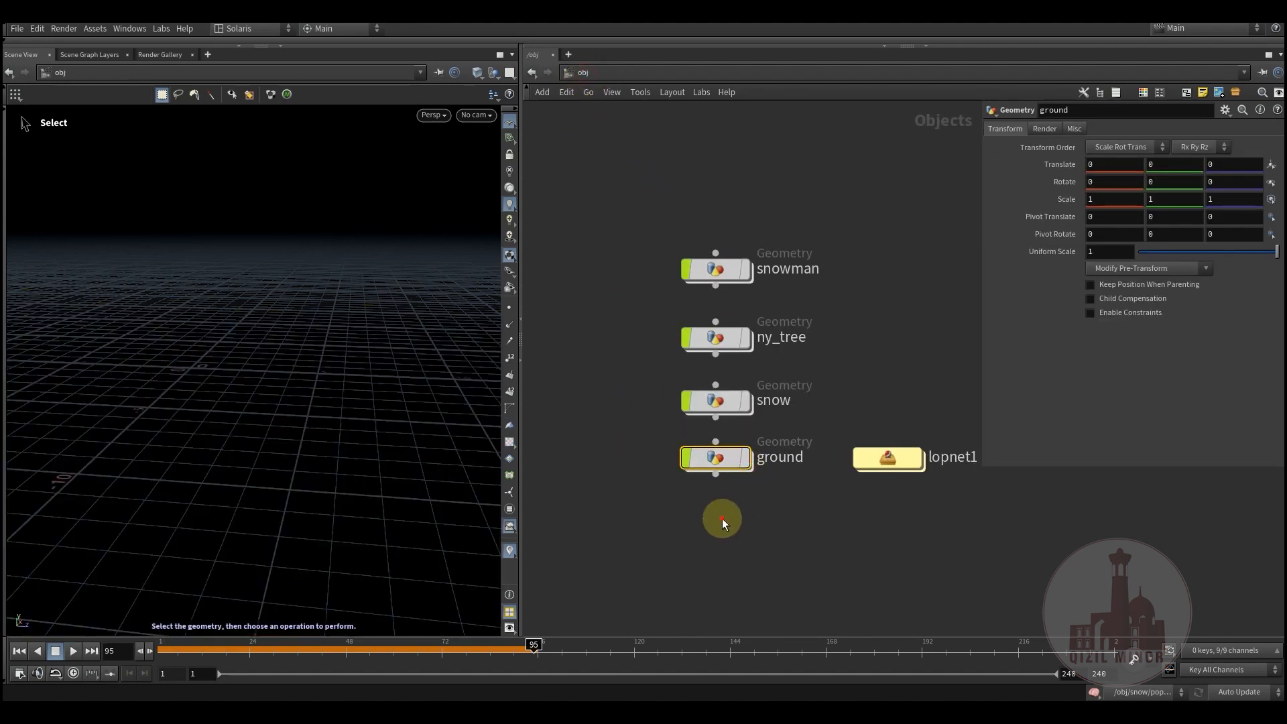
{"action": "double_click", "coordinate": [725, 404]}
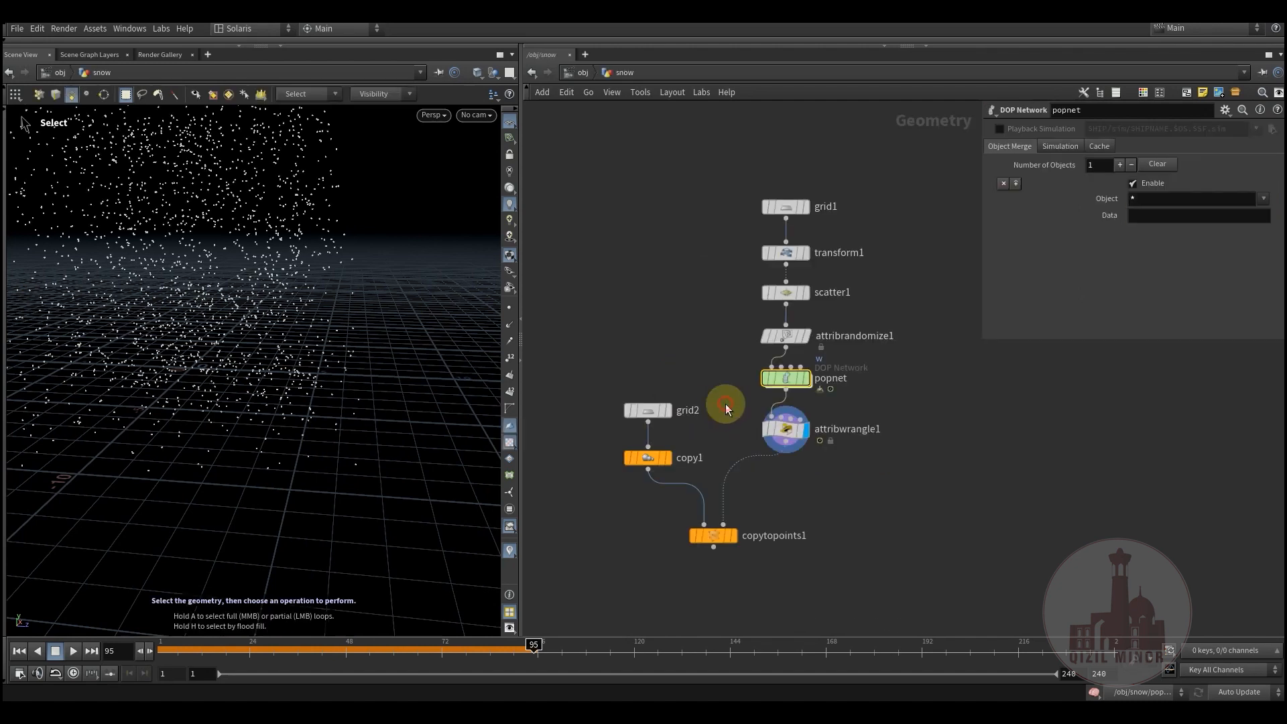
{"action": "middle_click_drag", "start_coordinate": [689, 405], "coordinate": [689, 347]}
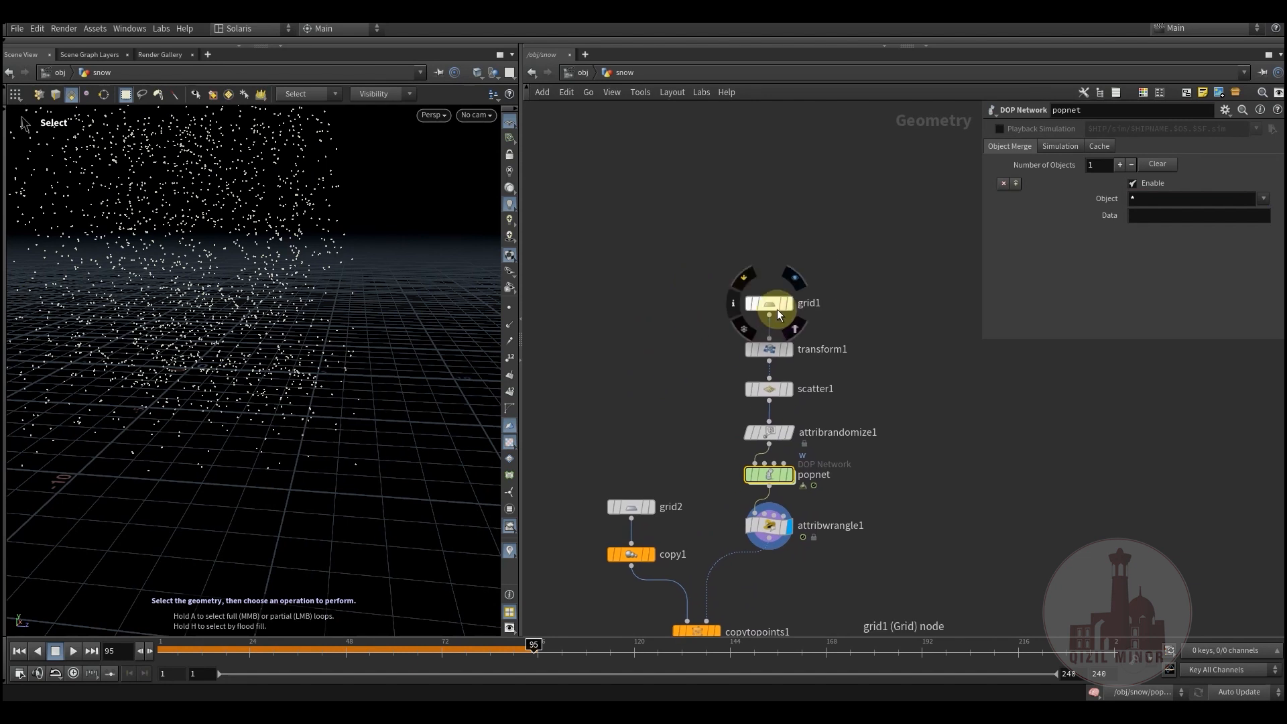
Display grid1, transform1 and scatter1 in turn to review the raised grid and its scattered points.
{"action": "left_click", "coordinate": [798, 281]}
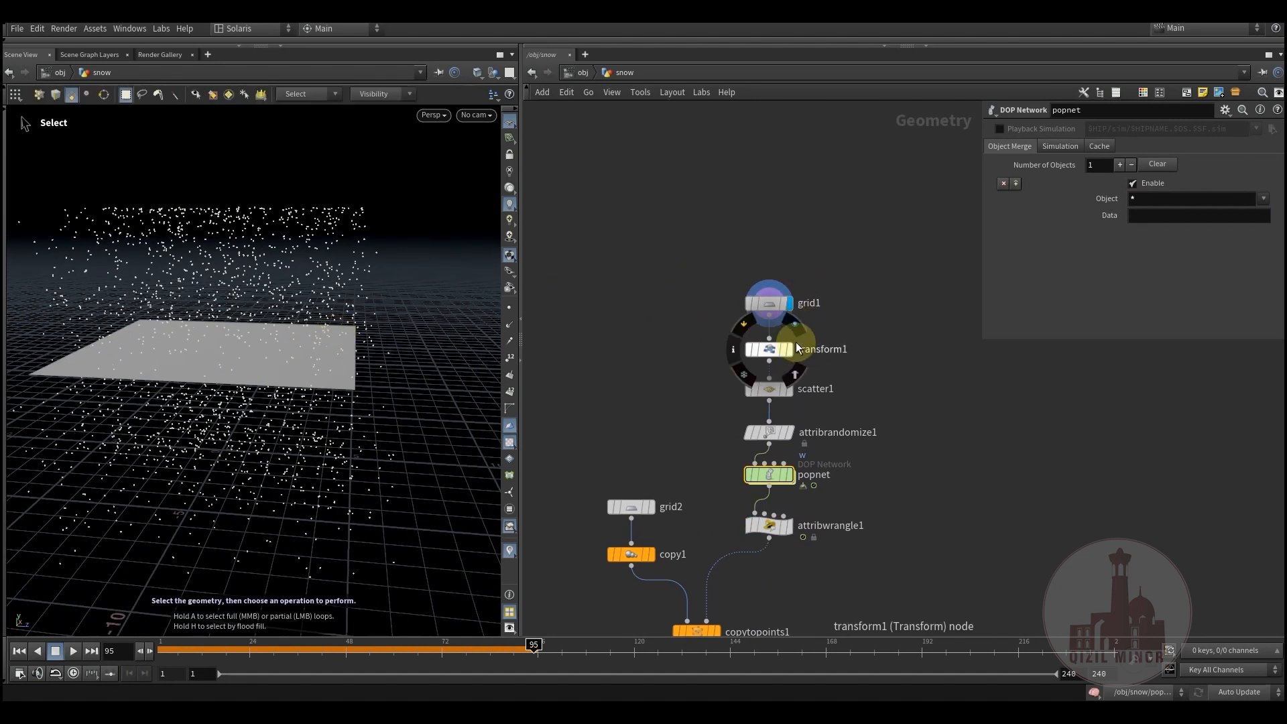
{"action": "left_click", "coordinate": [797, 334]}
{"action": "left_click", "coordinate": [774, 352]}
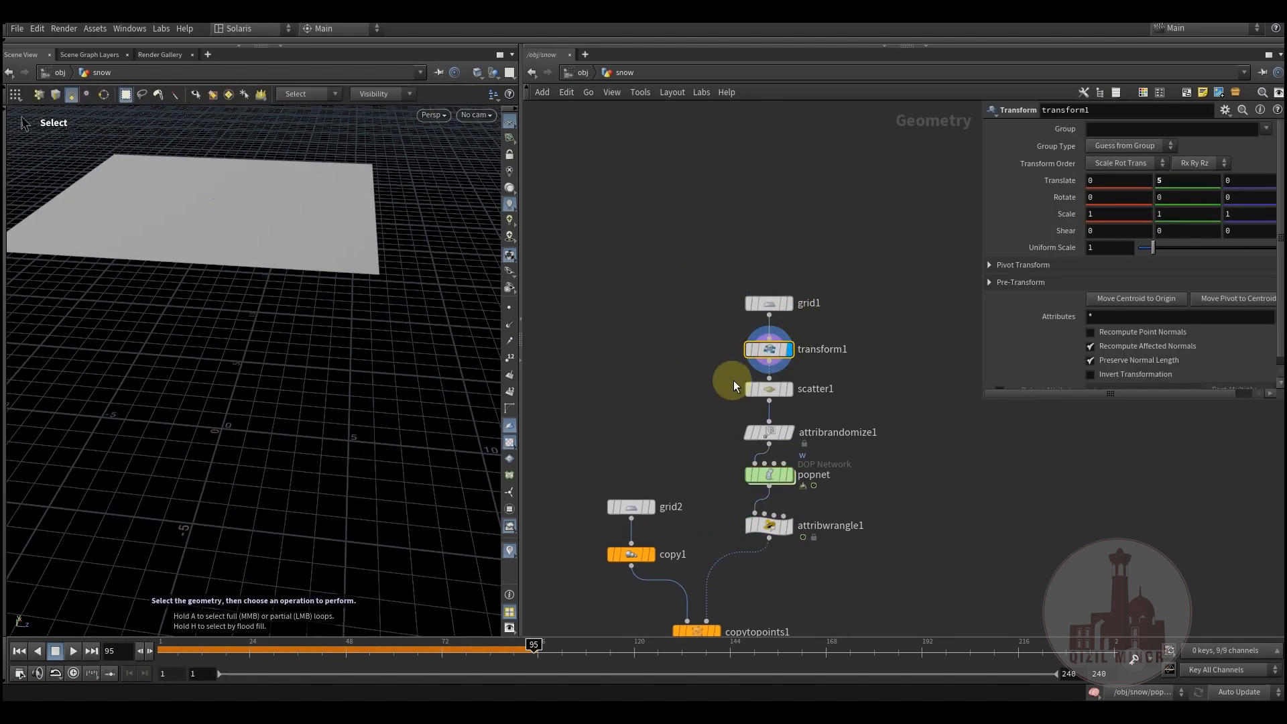
{"action": "left_click", "coordinate": [796, 366]}
{"action": "left_click", "coordinate": [771, 389]}
{"action": "left_click_drag", "start_coordinate": [310, 366], "coordinate": [344, 315], "text": "alt"}
Display attribrandomize1 in the snow network and review its w attribute name and Inside Sphere distribution.
{"action": "left_click", "coordinate": [775, 439]}
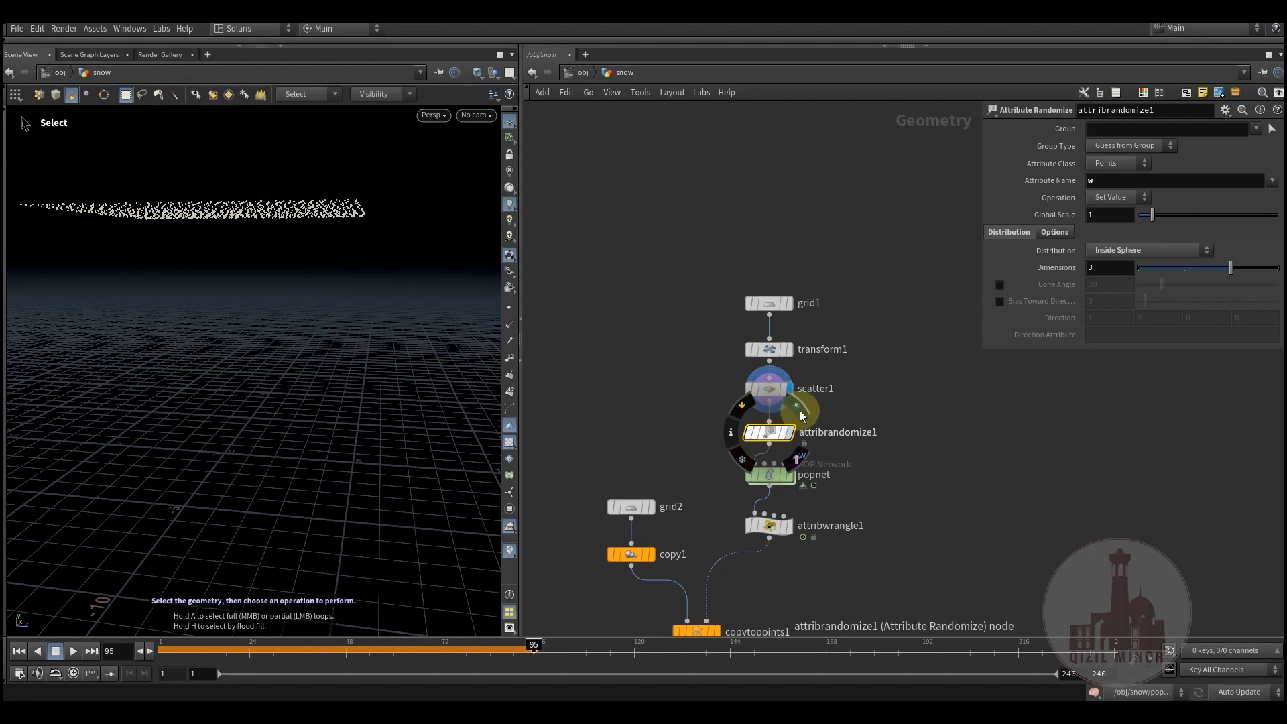
{"action": "left_click", "coordinate": [790, 432]}
{"action": "left_click_drag", "start_coordinate": [276, 346], "coordinate": [324, 354]}
{"action": "left_click", "coordinate": [1110, 181]}
{"action": "mouse_move", "coordinate": [678, 416]}
{"action": "middle_mouse_down"}
{"action": "mouse_move", "coordinate": [681, 371]}
{"action": "mouse_move", "coordinate": [680, 395]}
{"action": "middle_mouse_up"}
{"action": "left_click_drag", "start_coordinate": [1103, 183], "coordinate": [1071, 191]}
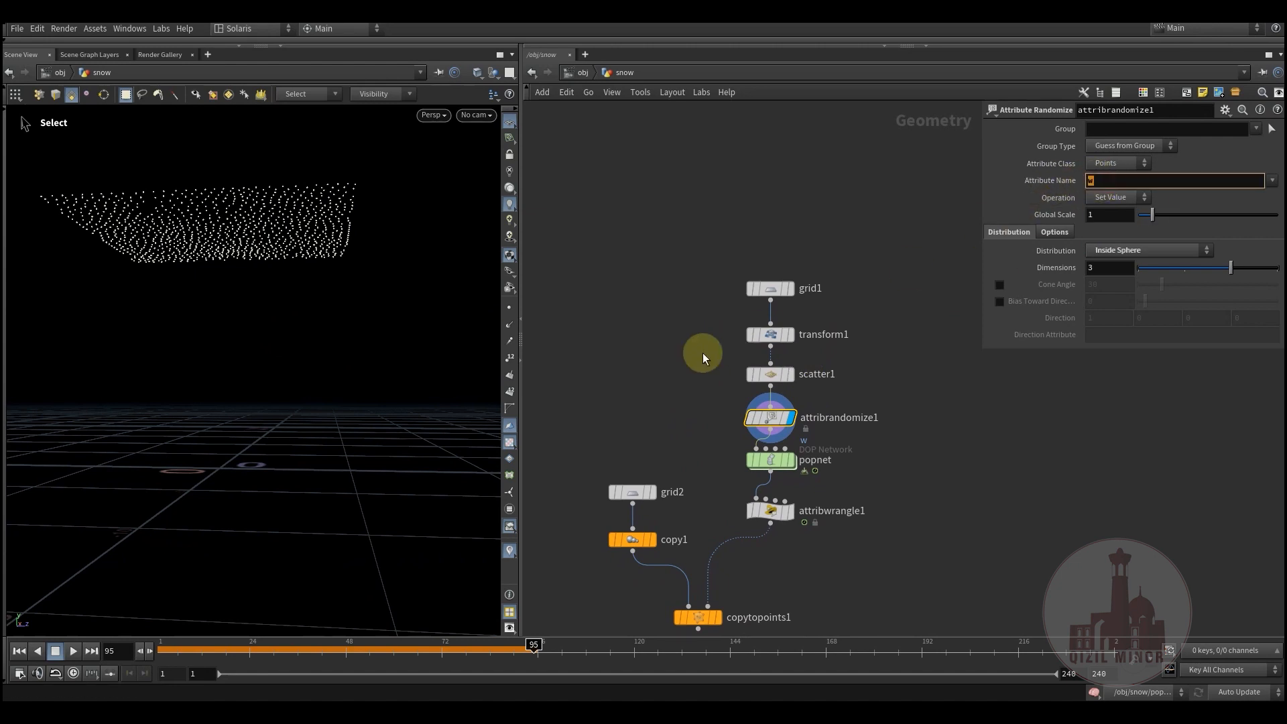
{"action": "middle_click_drag", "start_coordinate": [703, 354], "coordinate": [708, 333]}
{"action": "left_click_drag", "start_coordinate": [1097, 183], "coordinate": [1055, 179]}
{"action": "left_click", "coordinate": [716, 447]}
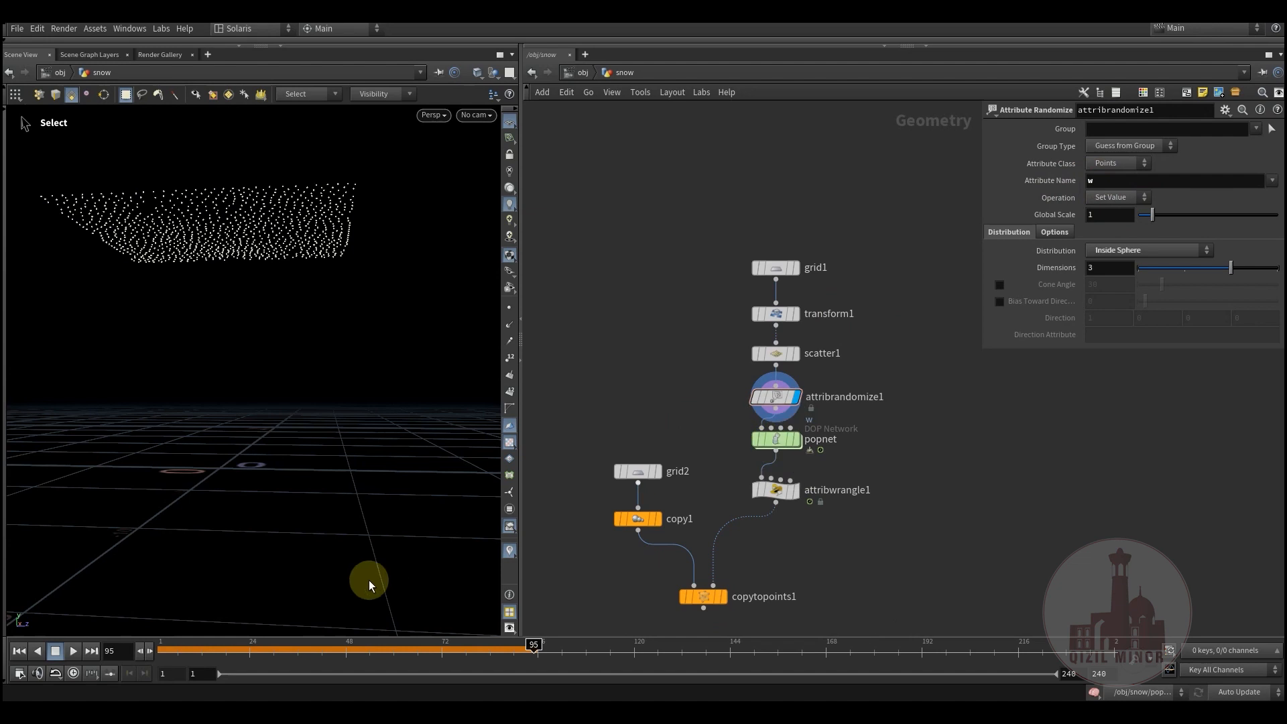
Scrub the simulation inside popnet to frame 75 and review the source_first_input node's Source and Birth settings.
{"action": "double_click", "coordinate": [774, 441]}
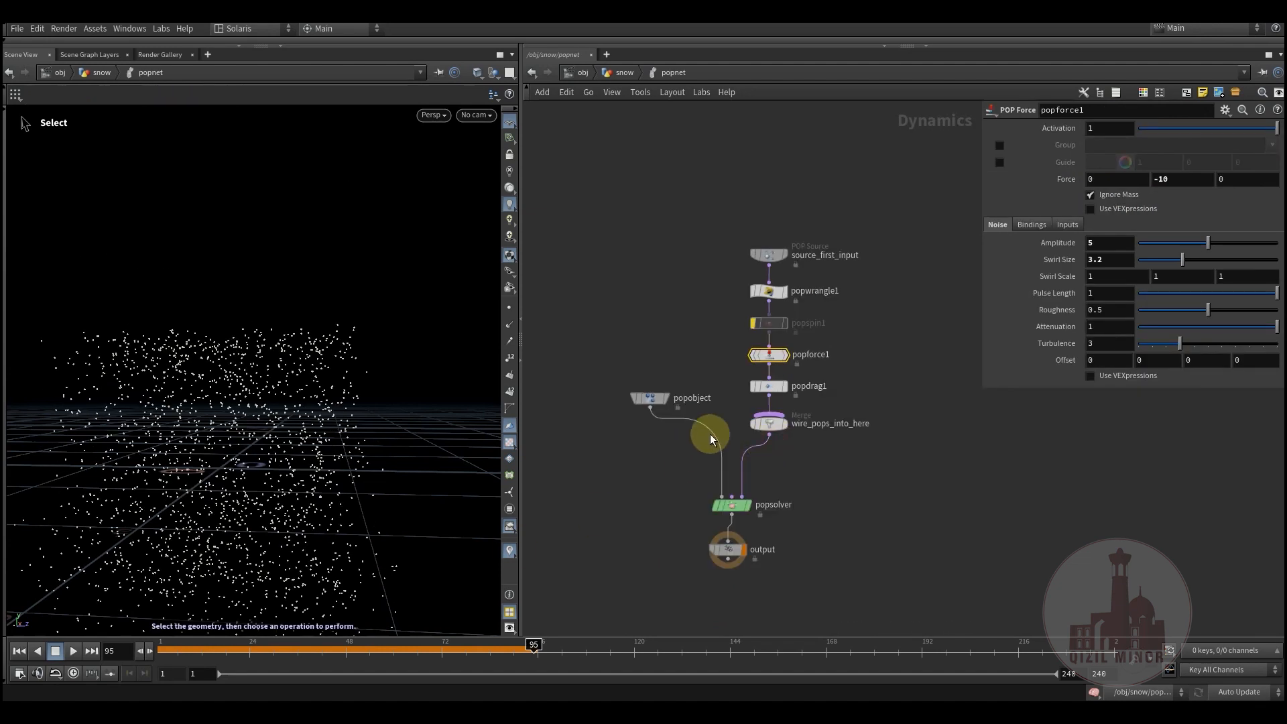
{"action": "left_click_drag", "start_coordinate": [221, 650], "coordinate": [460, 650]}
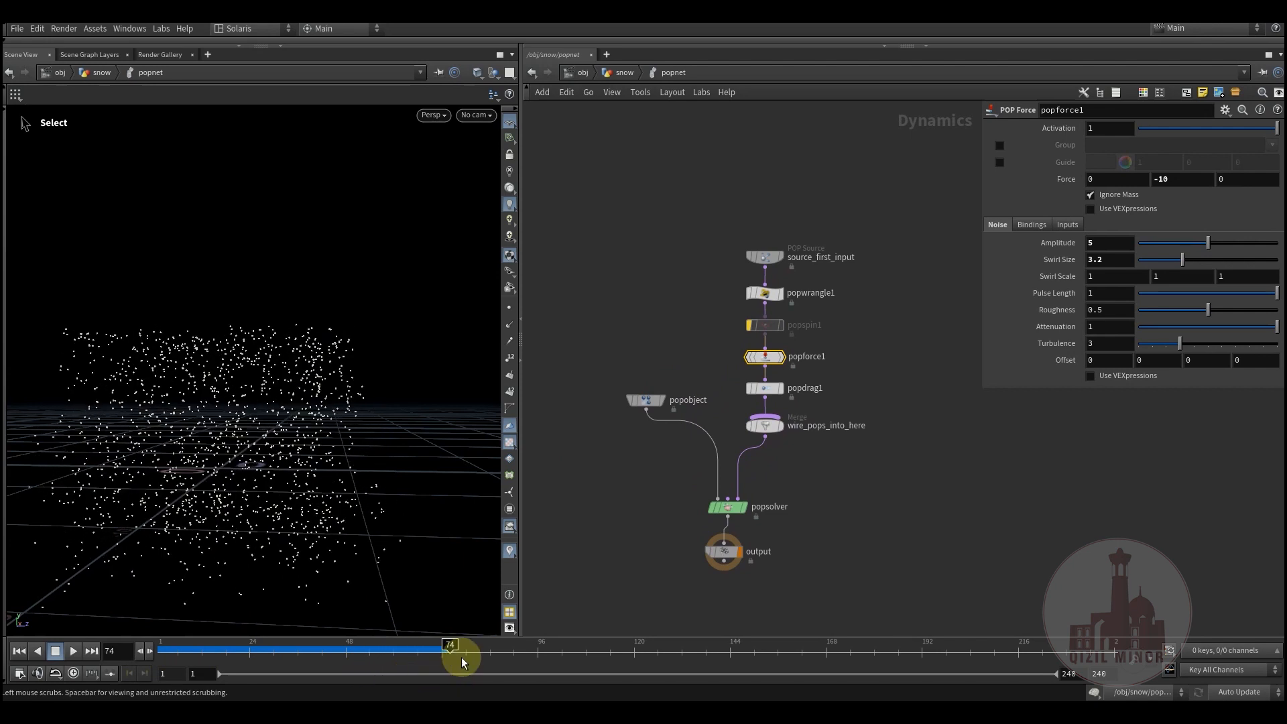
{"action": "left_click", "coordinate": [765, 257]}
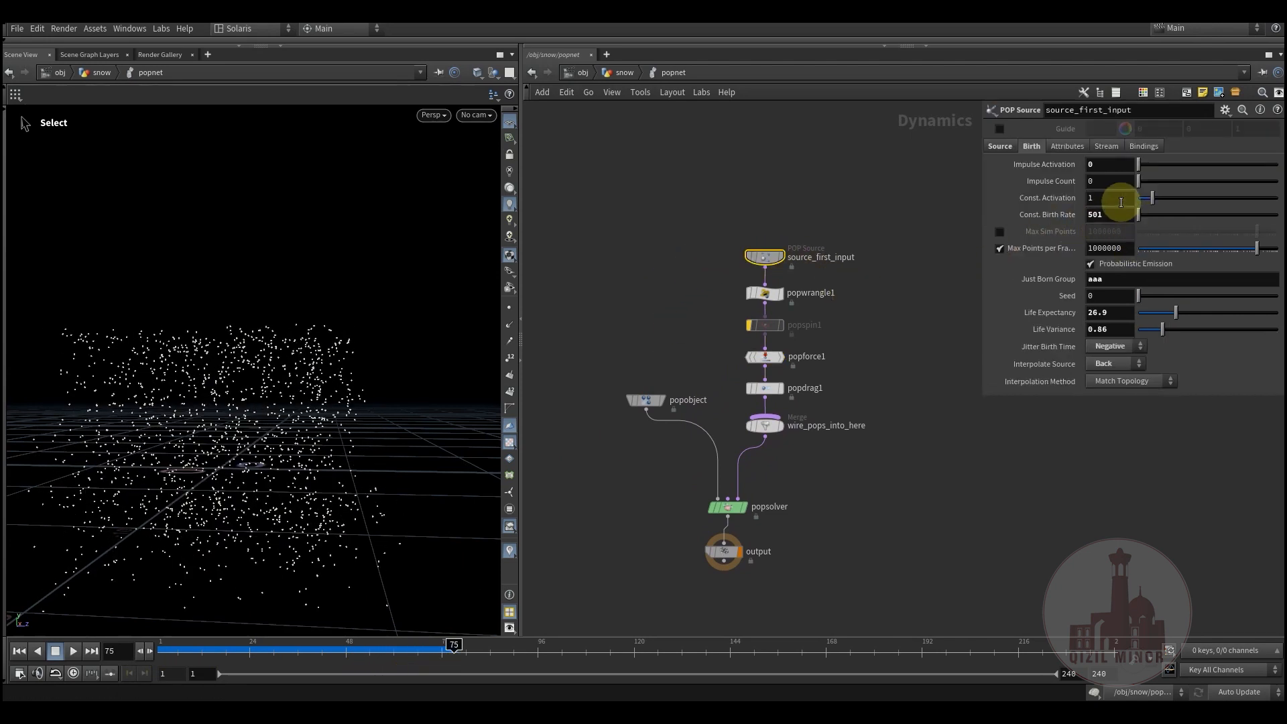
{"action": "left_click", "coordinate": [1001, 147]}
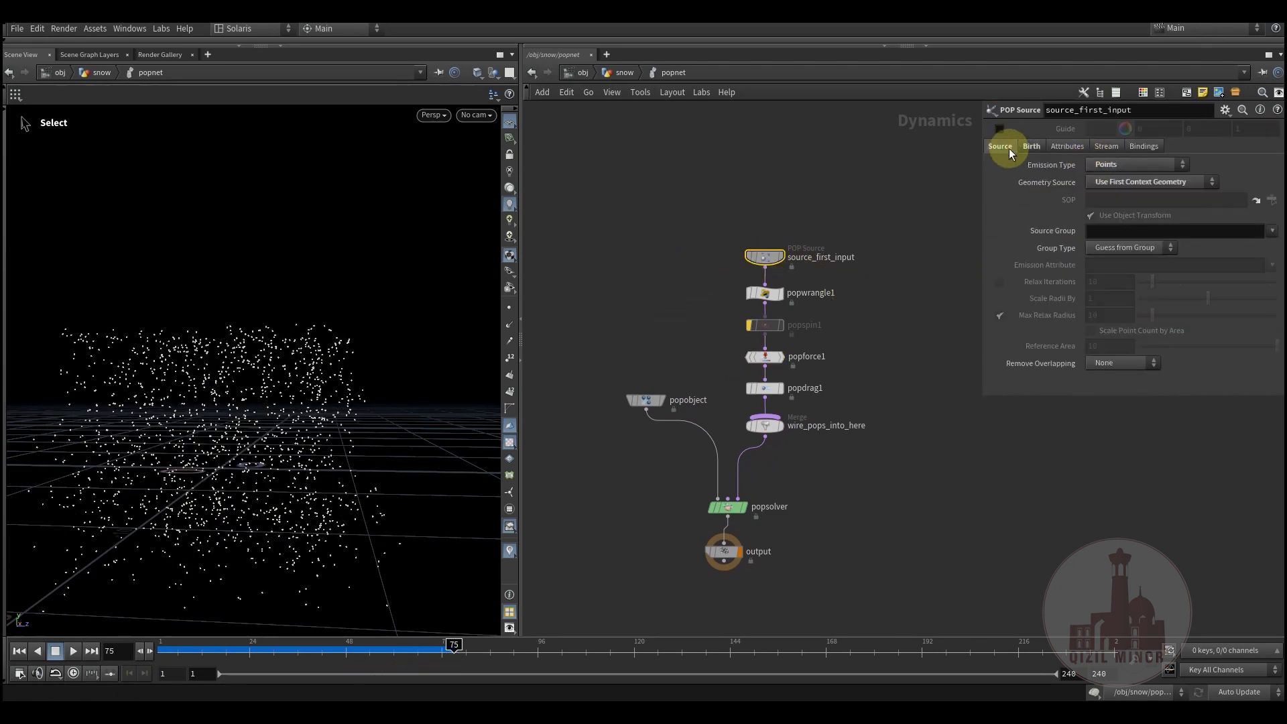
{"action": "left_click", "coordinate": [1030, 147]}
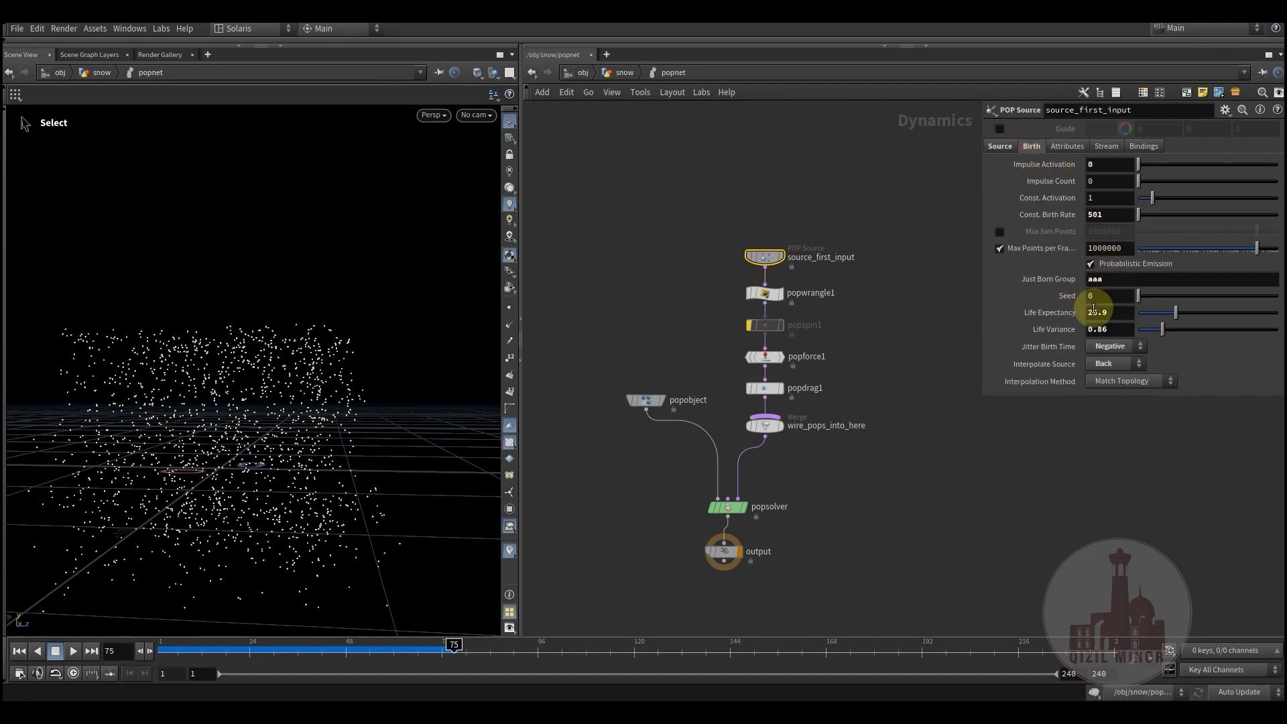
{"action": "double_click", "coordinate": [1111, 280]}
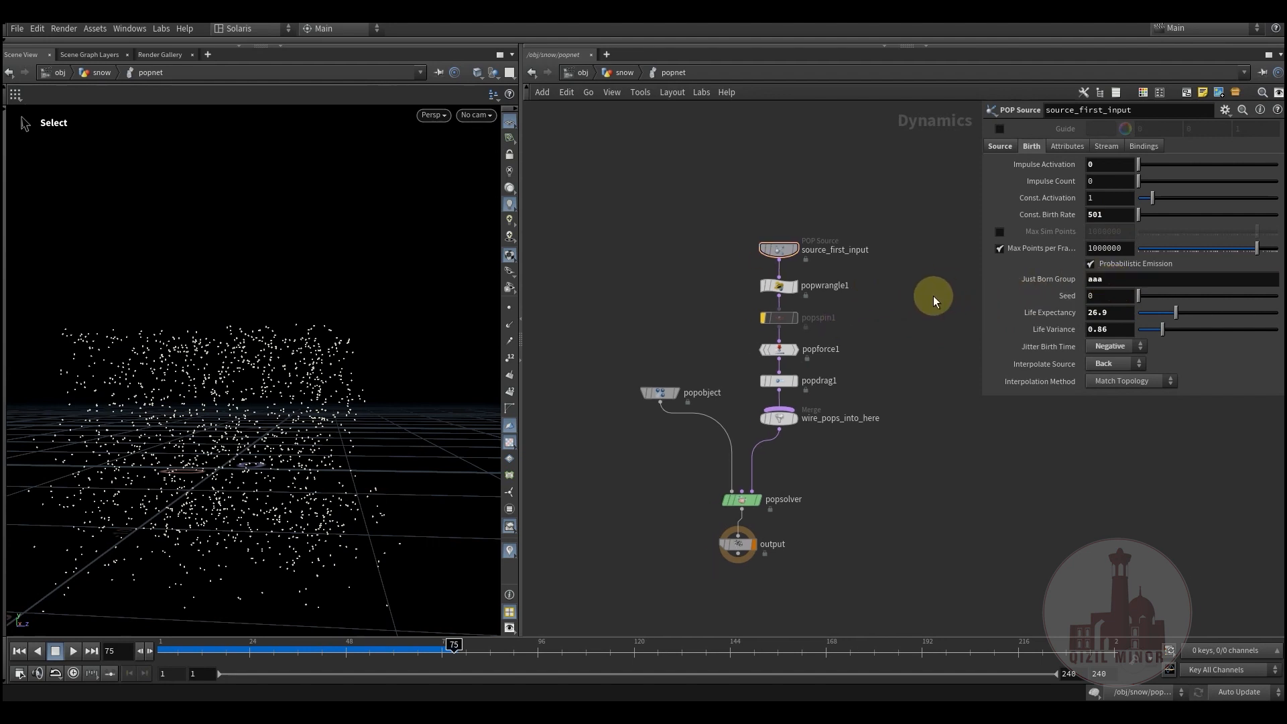
Review the popwrangle1 pscale expression and the popforce1 and popdrag1 settings in the particle network.
{"action": "scroll", "coordinate": [933, 296], "scroll_direction": "up", "scroll_amount": 4}
{"action": "left_click", "coordinate": [715, 285]}
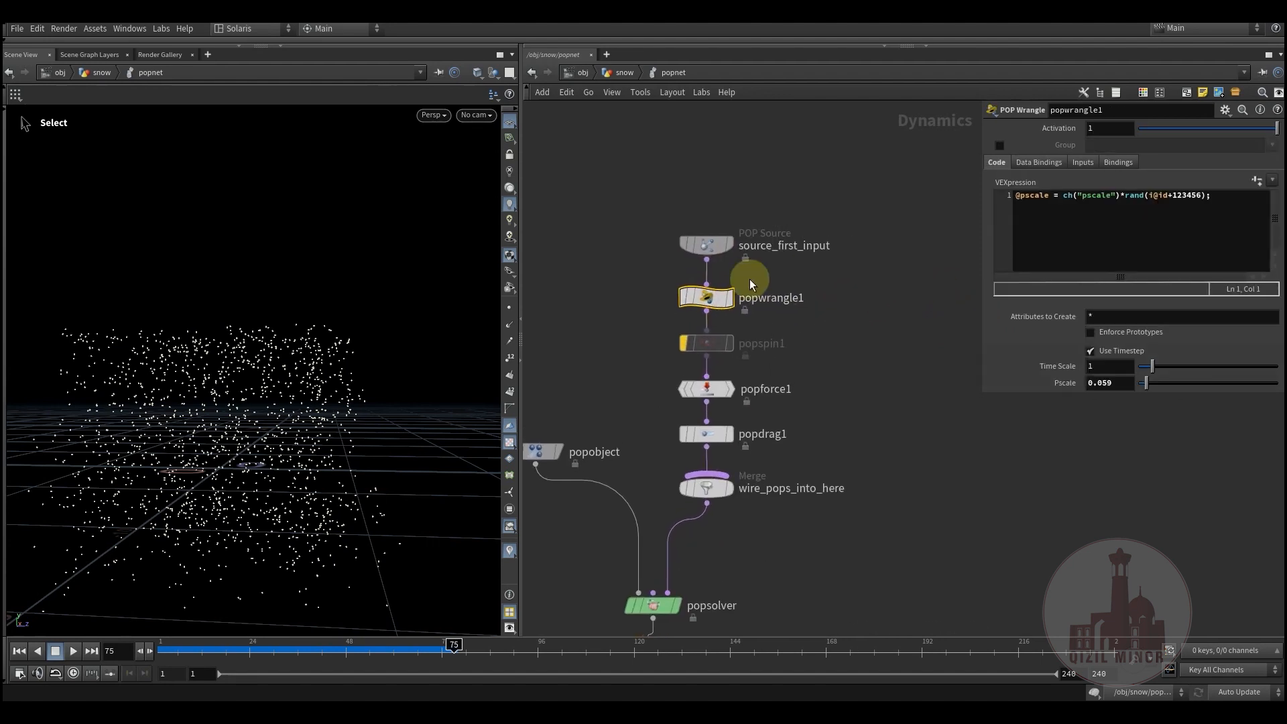
{"action": "left_click_drag", "start_coordinate": [1022, 395], "coordinate": [1019, 446]}
{"action": "middle_click_drag", "start_coordinate": [838, 341], "coordinate": [846, 295]}
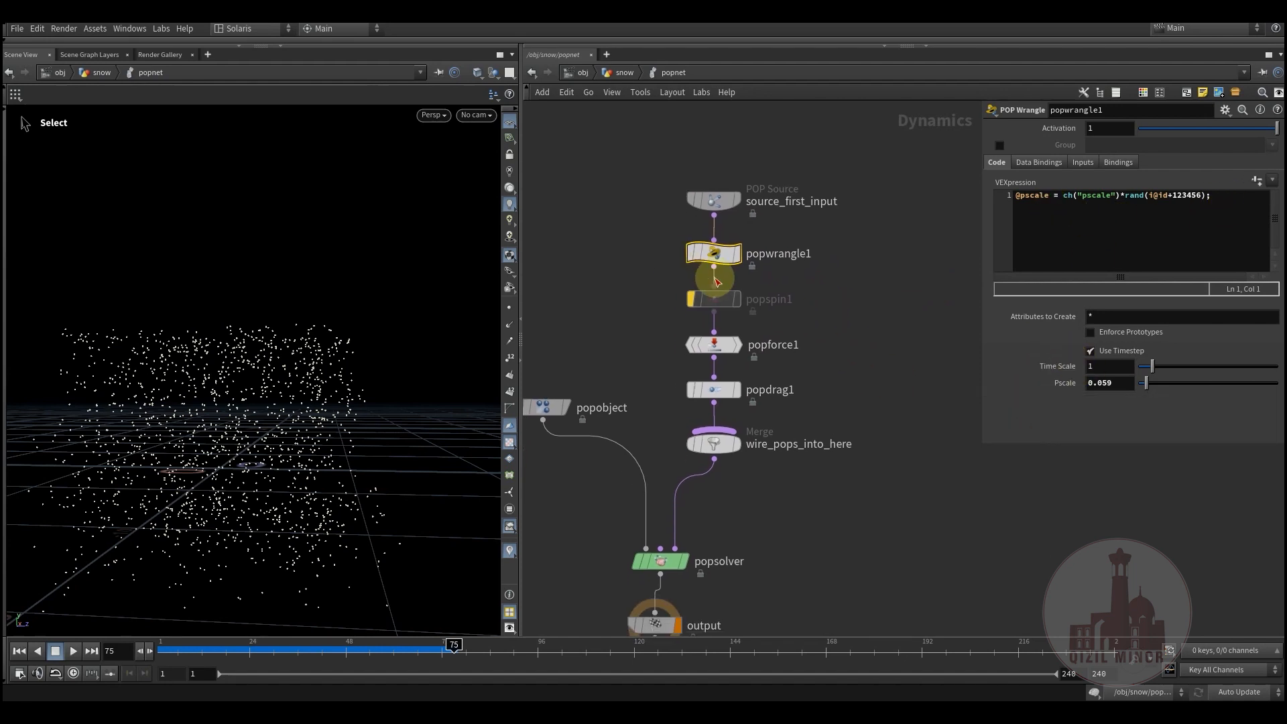
{"action": "left_click", "coordinate": [719, 351]}
{"action": "left_click", "coordinate": [1180, 179]}
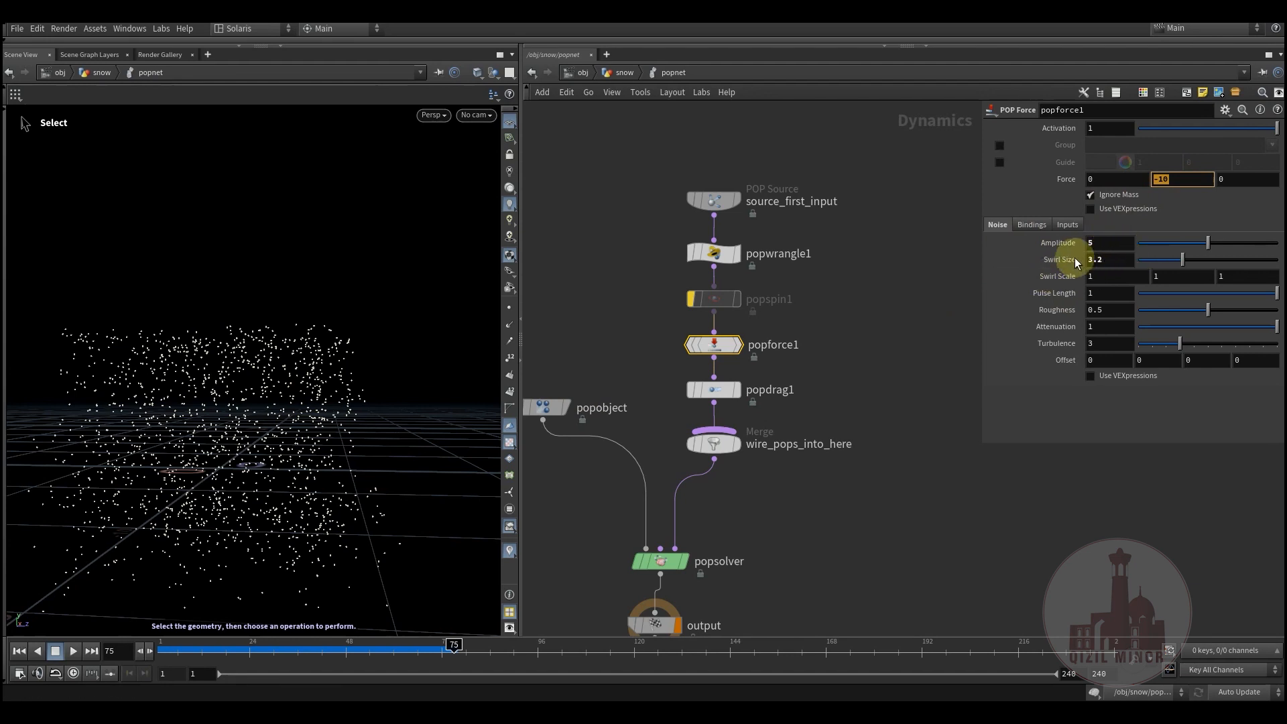
{"action": "left_click", "coordinate": [728, 387]}
{"action": "middle_click_drag", "start_coordinate": [822, 359], "coordinate": [927, 360]}
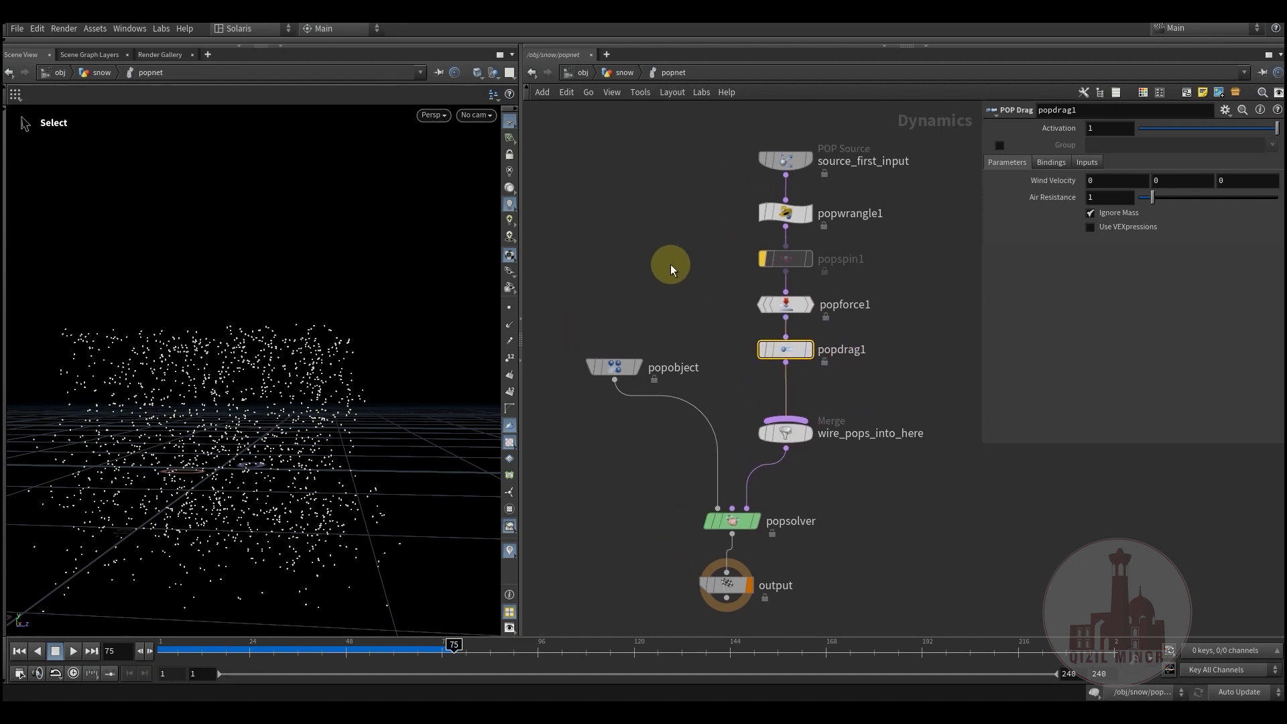
Return to the snow network, display attribwrangle1 and review its pscale expression with its Seed, Min, Max and Mult parameters.
{"action": "left_click", "coordinate": [624, 74]}
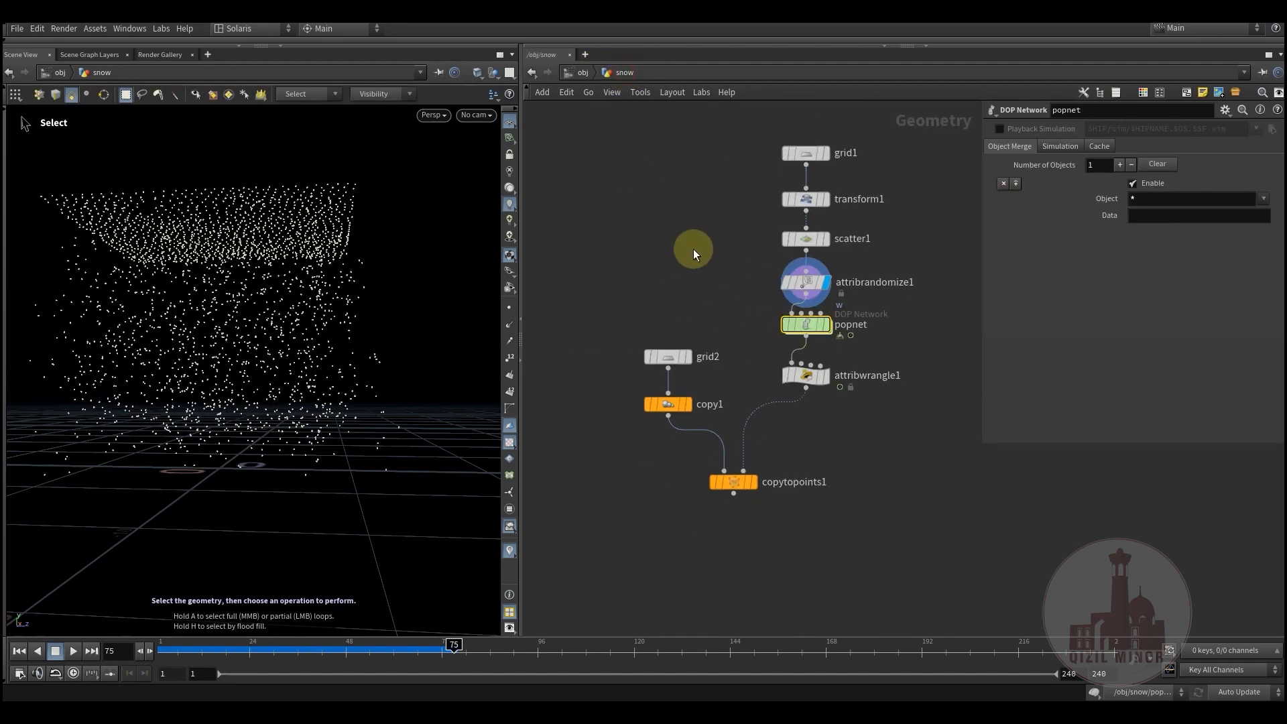
{"action": "left_click", "coordinate": [827, 380]}
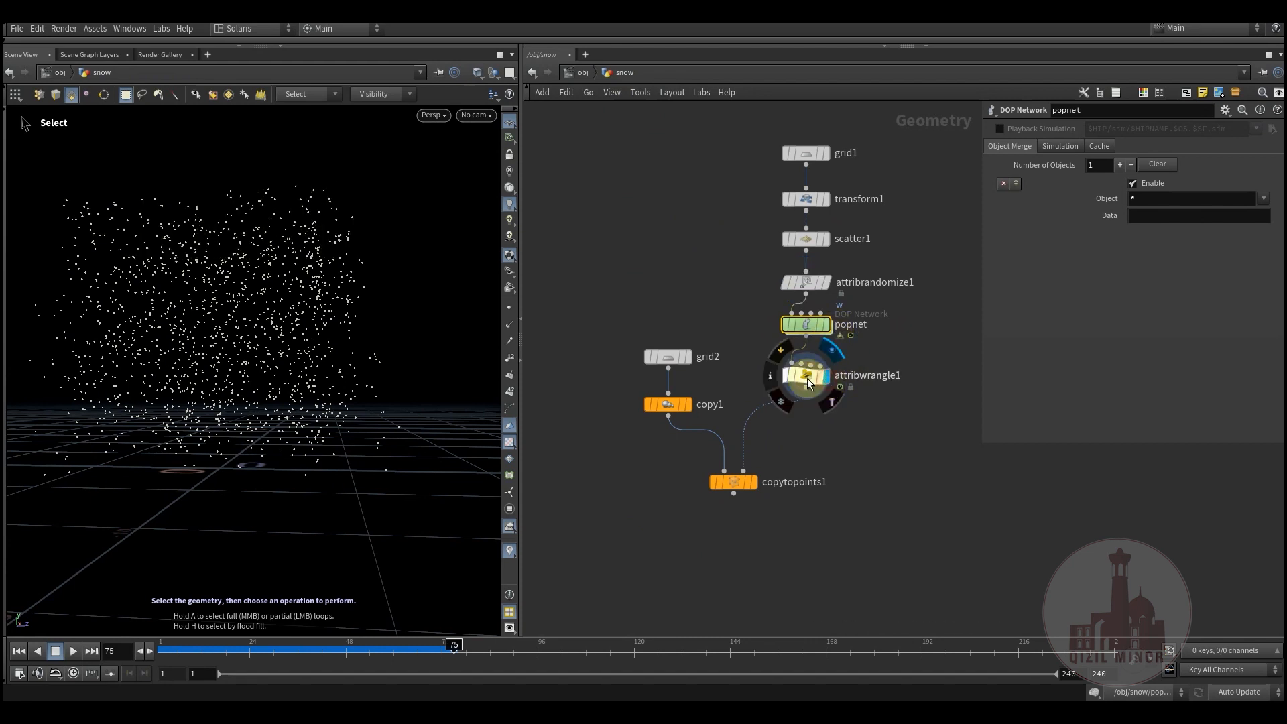
{"action": "left_click", "coordinate": [808, 378]}
{"action": "left_click_drag", "start_coordinate": [980, 448], "coordinate": [966, 490]}
{"action": "left_click", "coordinate": [808, 436]}
{"action": "middle_click_drag", "start_coordinate": [808, 435], "coordinate": [784, 446]}
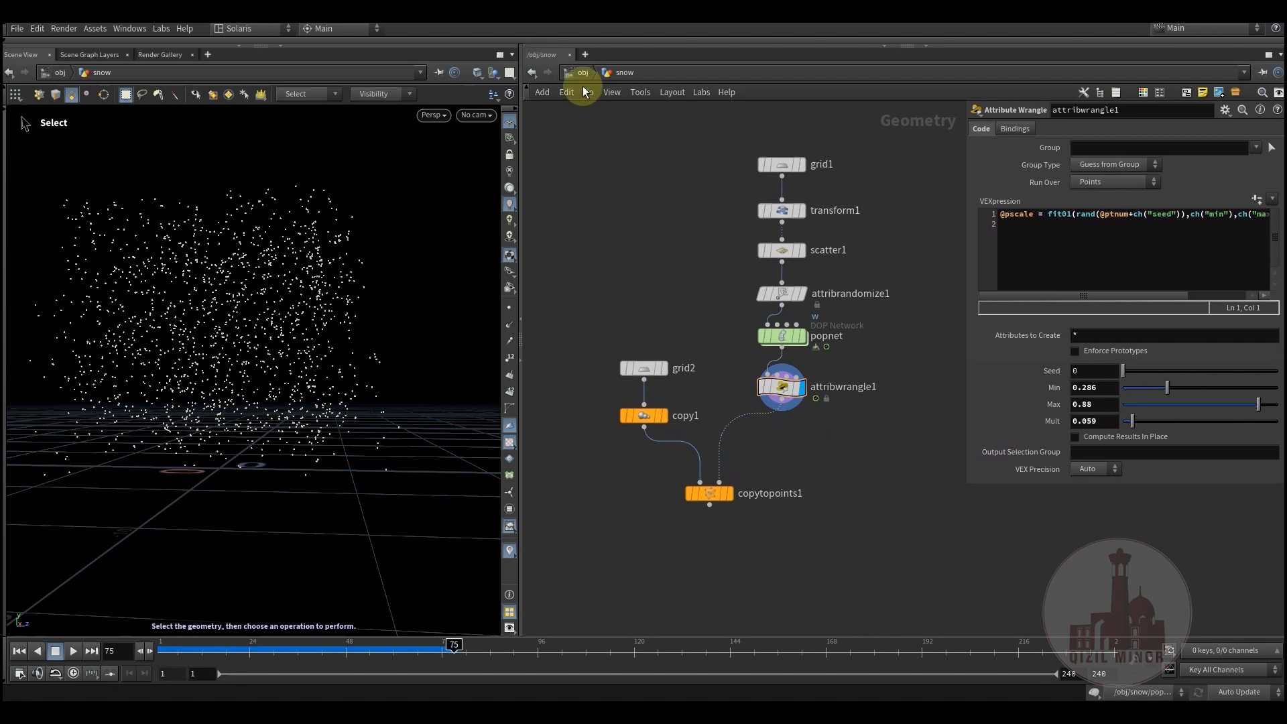
Return to the object level and make the snowman, ny_tree, snow and ground objects visible together.
{"action": "key", "text": "u"}
{"action": "left_click_drag", "start_coordinate": [649, 223], "coordinate": [722, 492]}
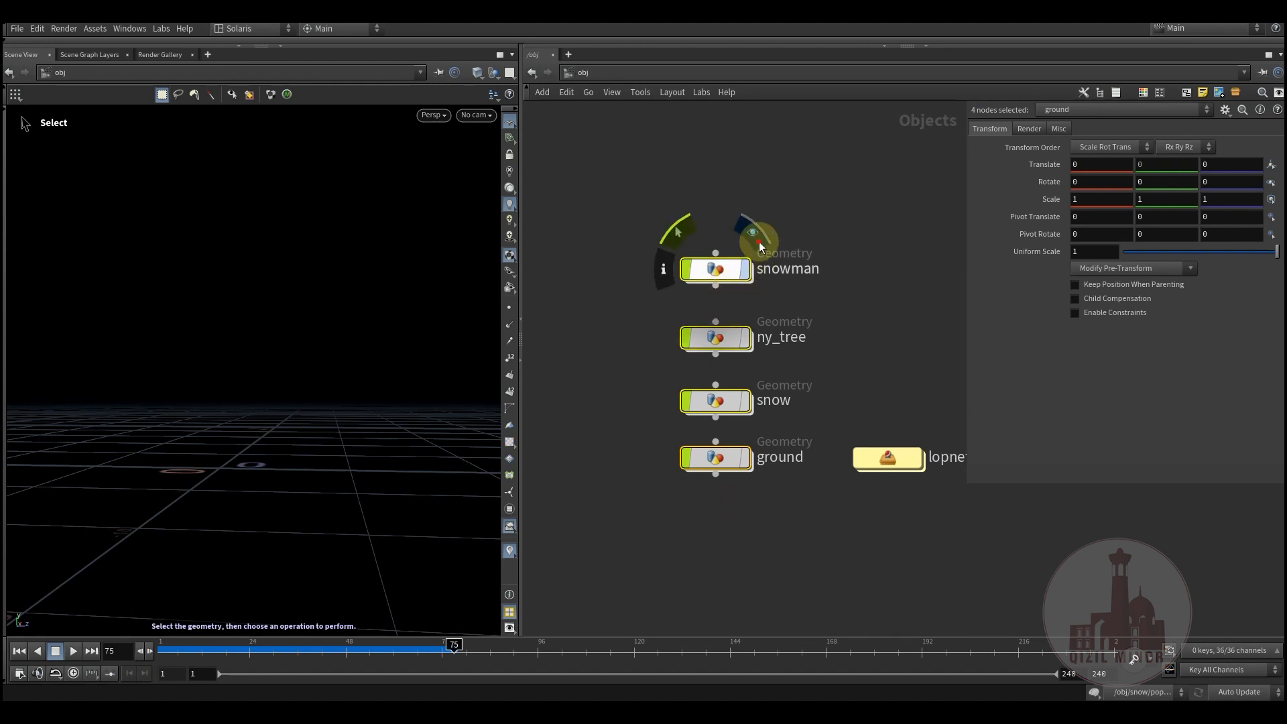
{"action": "left_click", "coordinate": [759, 242]}
{"action": "left_click", "coordinate": [609, 376]}
{"action": "middle_click_drag", "start_coordinate": [630, 447], "coordinate": [618, 402]}
{"action": "middle_click_drag", "start_coordinate": [814, 498], "coordinate": [782, 525]}
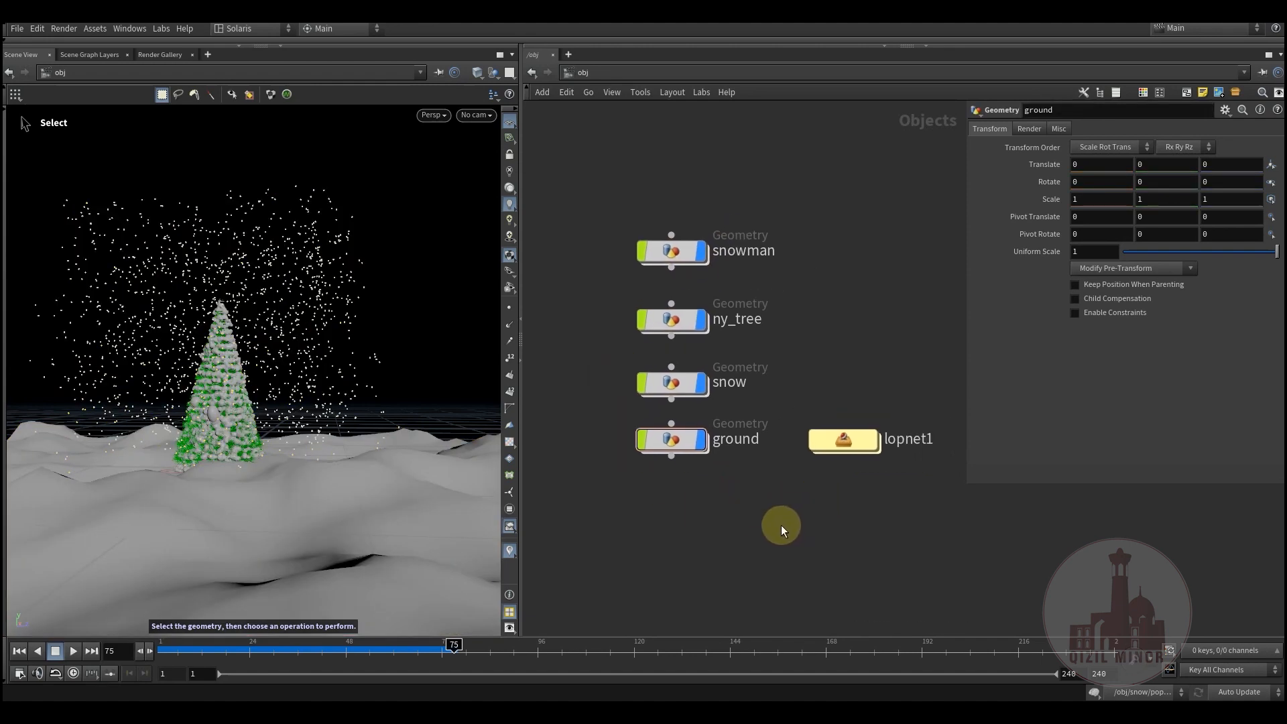
Open the lopnet1 network and locate the snowman's SOP Import nodes feeding merge3.
{"action": "left_click", "coordinate": [847, 440]}
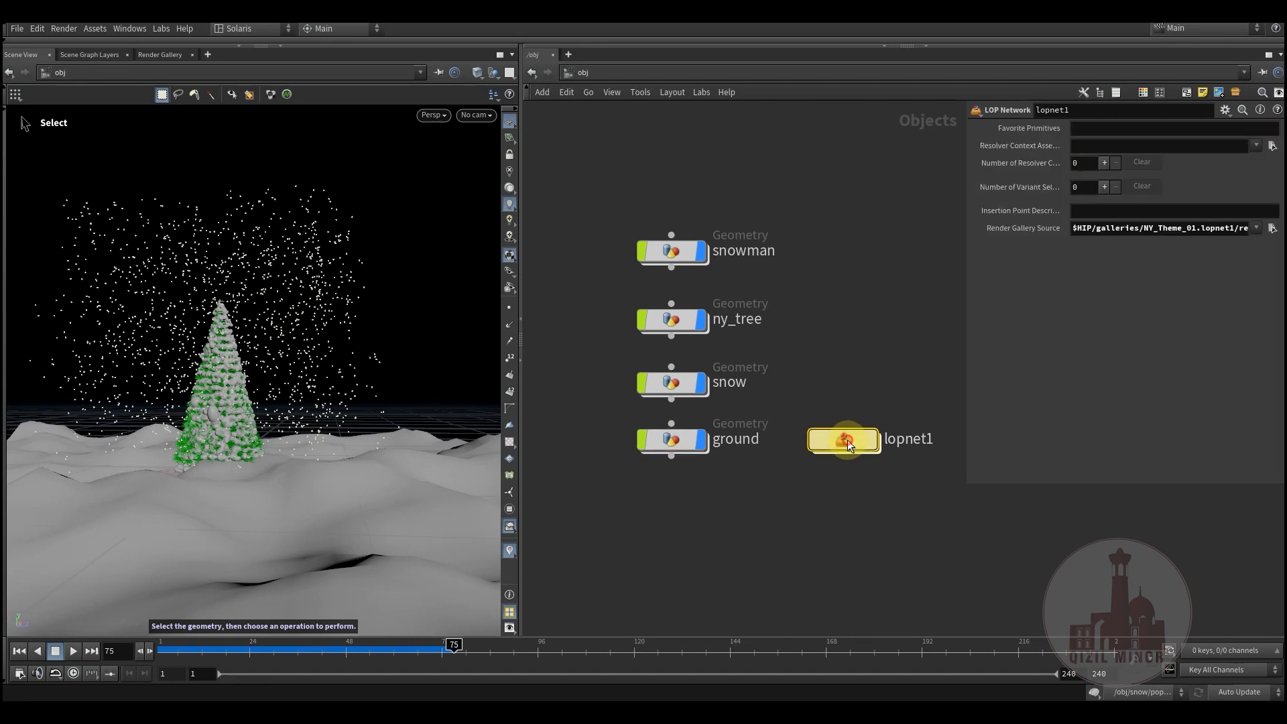
{"action": "key", "text": "i"}
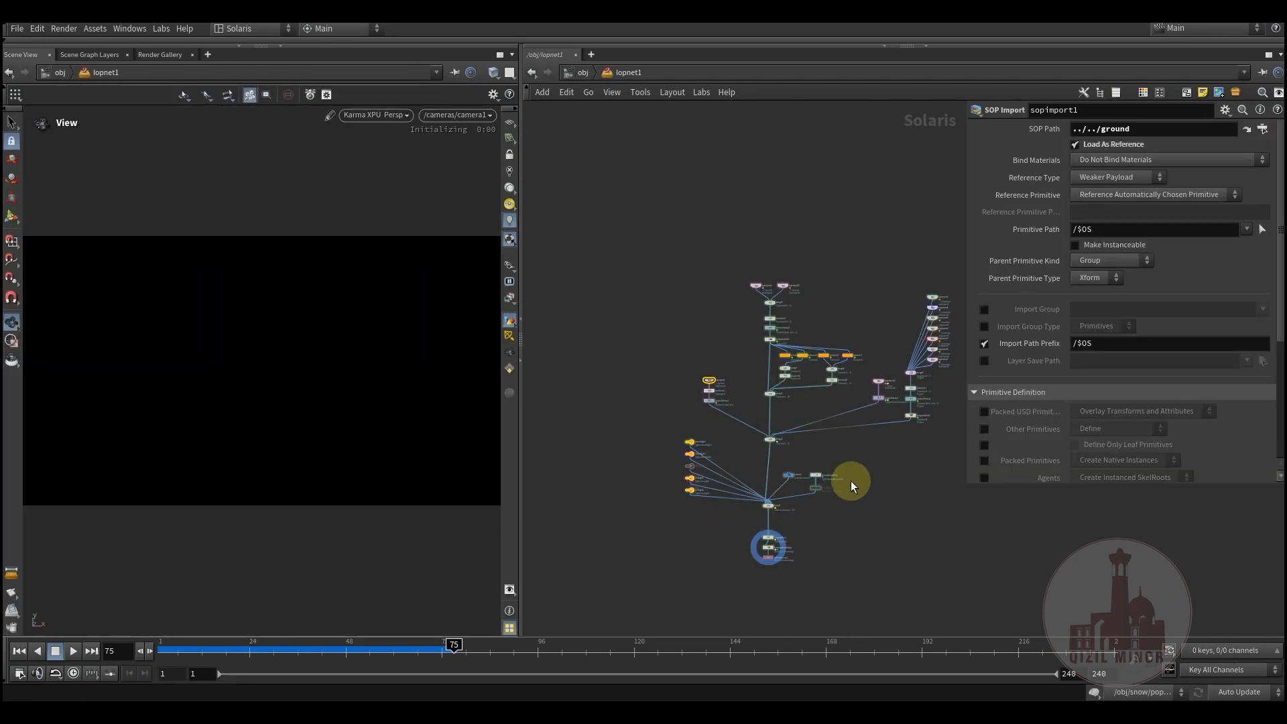
{"action": "scroll", "coordinate": [863, 468], "scroll_direction": "up", "scroll_amount": 5}
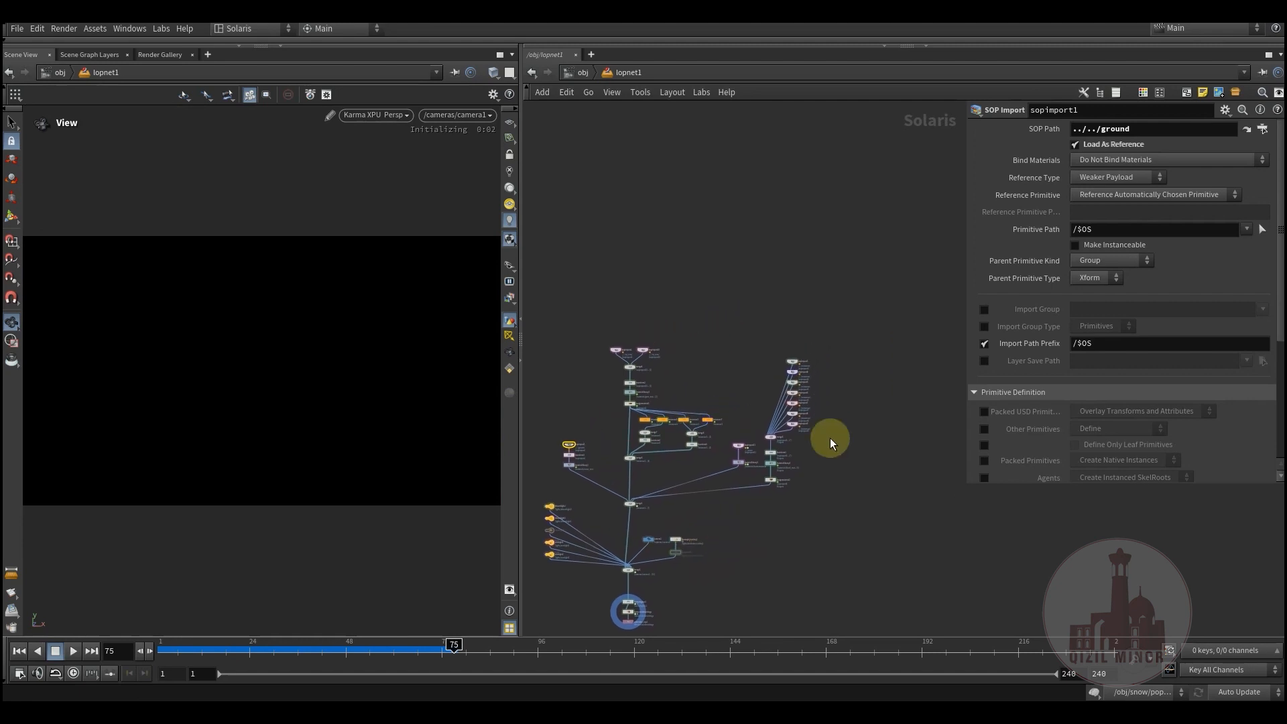
{"action": "scroll", "coordinate": [814, 406], "scroll_direction": "up", "scroll_amount": 4}
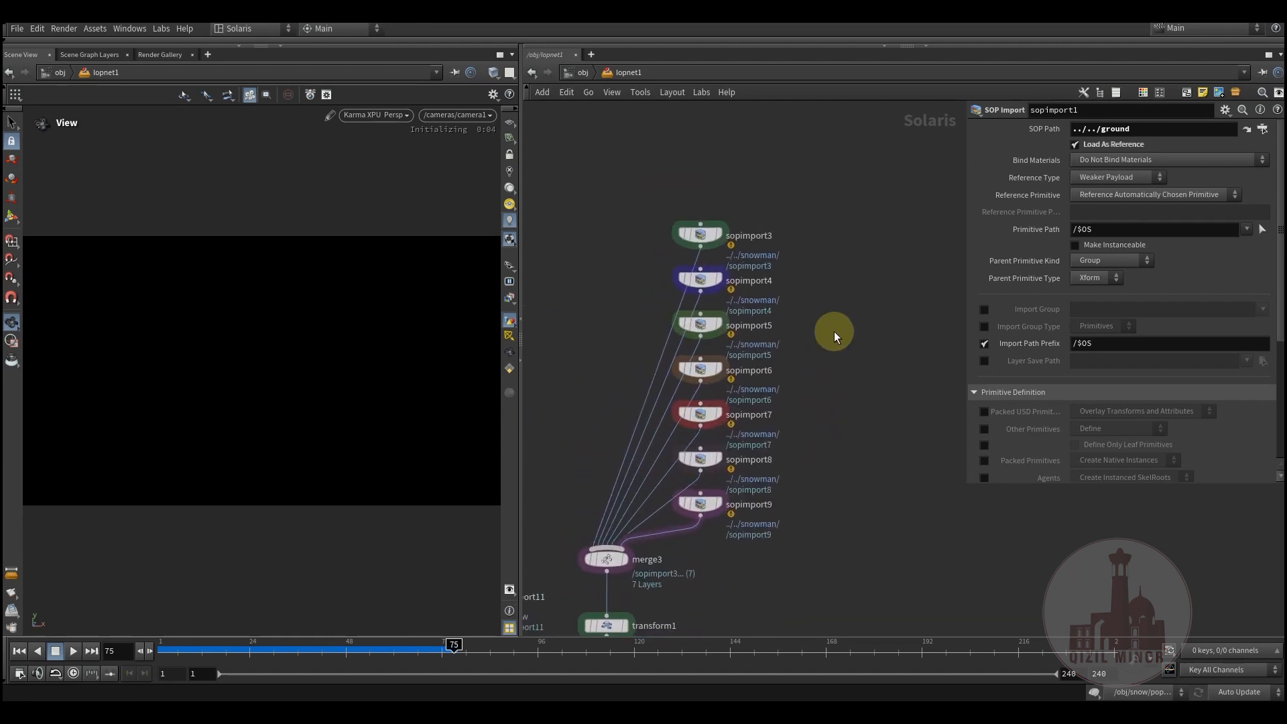
{"action": "middle_click_drag", "start_coordinate": [582, 497], "coordinate": [644, 400]}
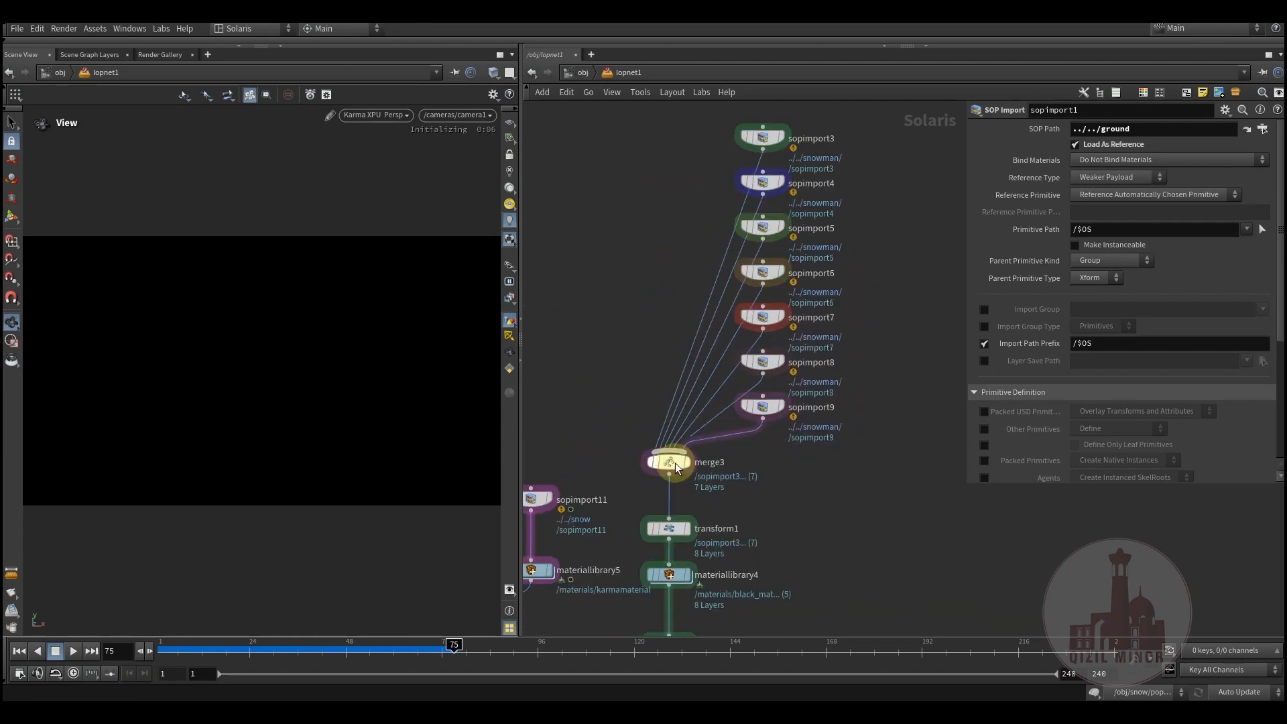
Switch the viewport renderer from Karma XPU to Houdini GL.
{"action": "left_click", "coordinate": [376, 115]}
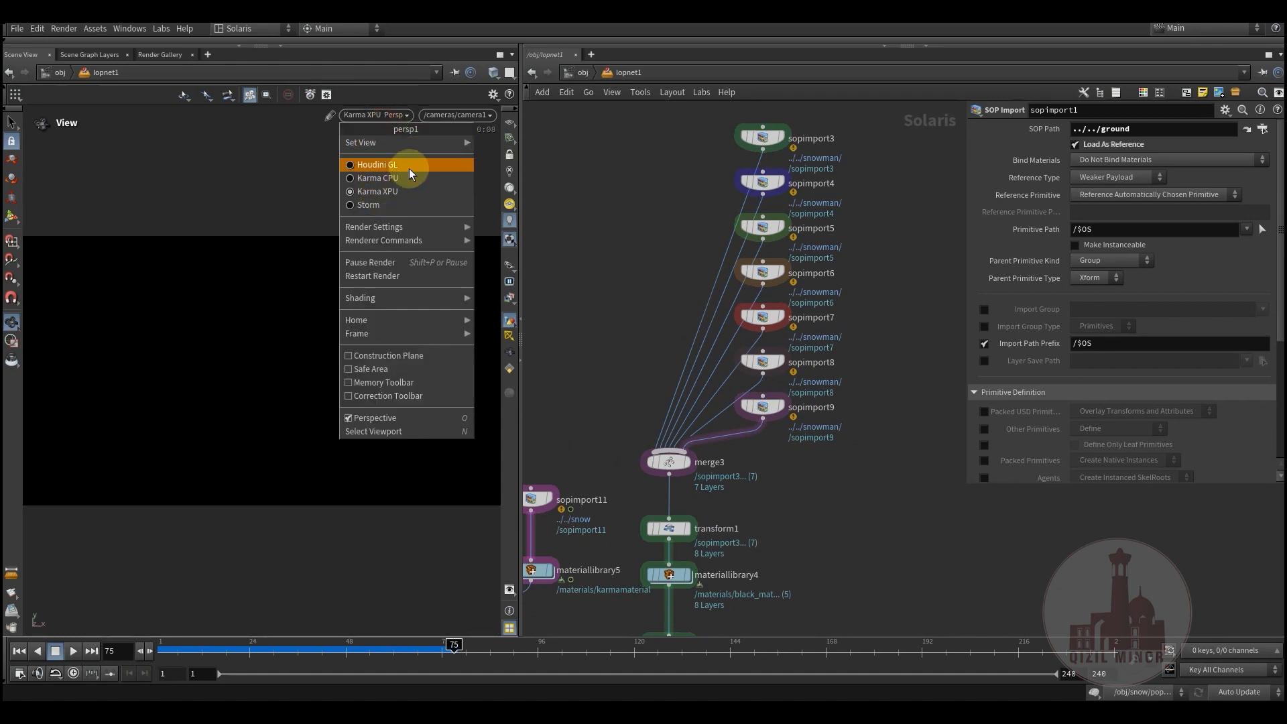
{"action": "left_click", "coordinate": [416, 192]}
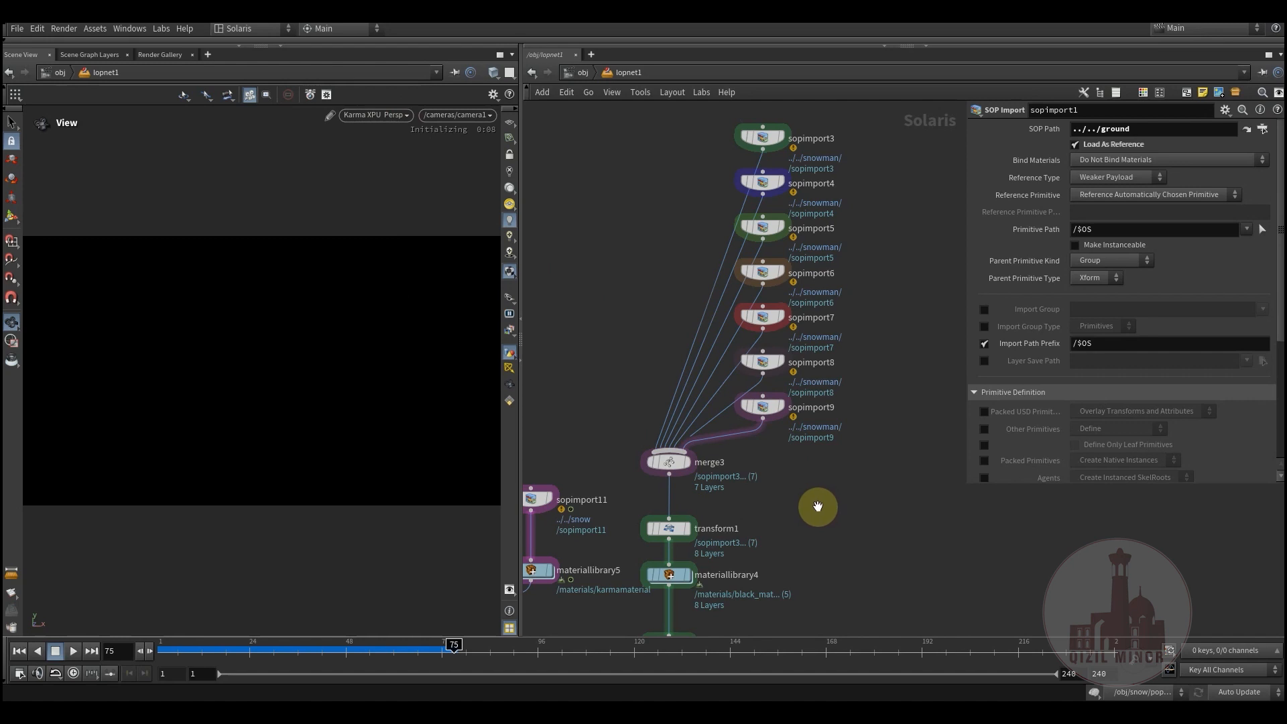
{"action": "mouse_move", "coordinate": [817, 483]}
{"action": "middle_mouse_down"}
{"action": "mouse_move", "coordinate": [838, 470]}
{"action": "mouse_move", "coordinate": [840, 494]}
{"action": "middle_mouse_up"}
{"action": "left_click_drag", "start_coordinate": [840, 494], "coordinate": [823, 535]}
{"action": "scroll", "coordinate": [808, 479], "scroll_direction": "up", "scroll_amount": 2}
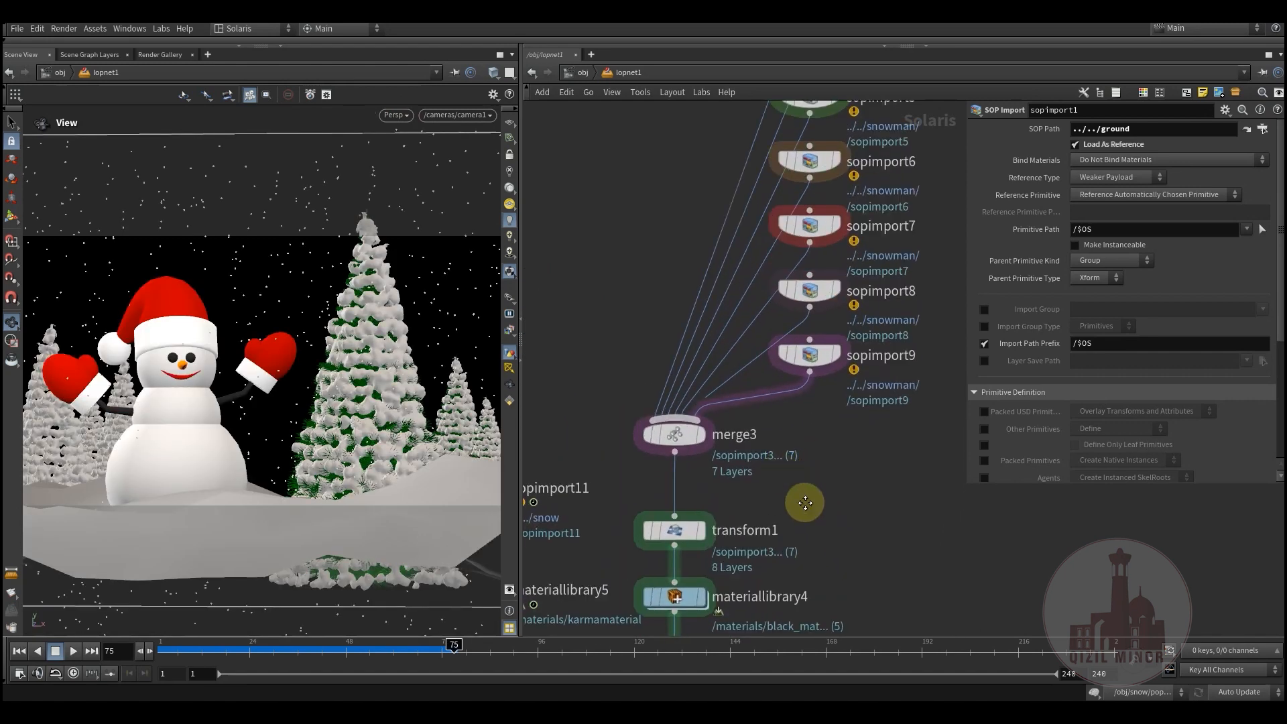
{"action": "middle_click_drag", "start_coordinate": [805, 500], "coordinate": [812, 526]}
Display merge3 to view the whole snowman, and check the parts brought in by sopimport3 and sopimport4.
{"action": "left_click", "coordinate": [716, 435]}
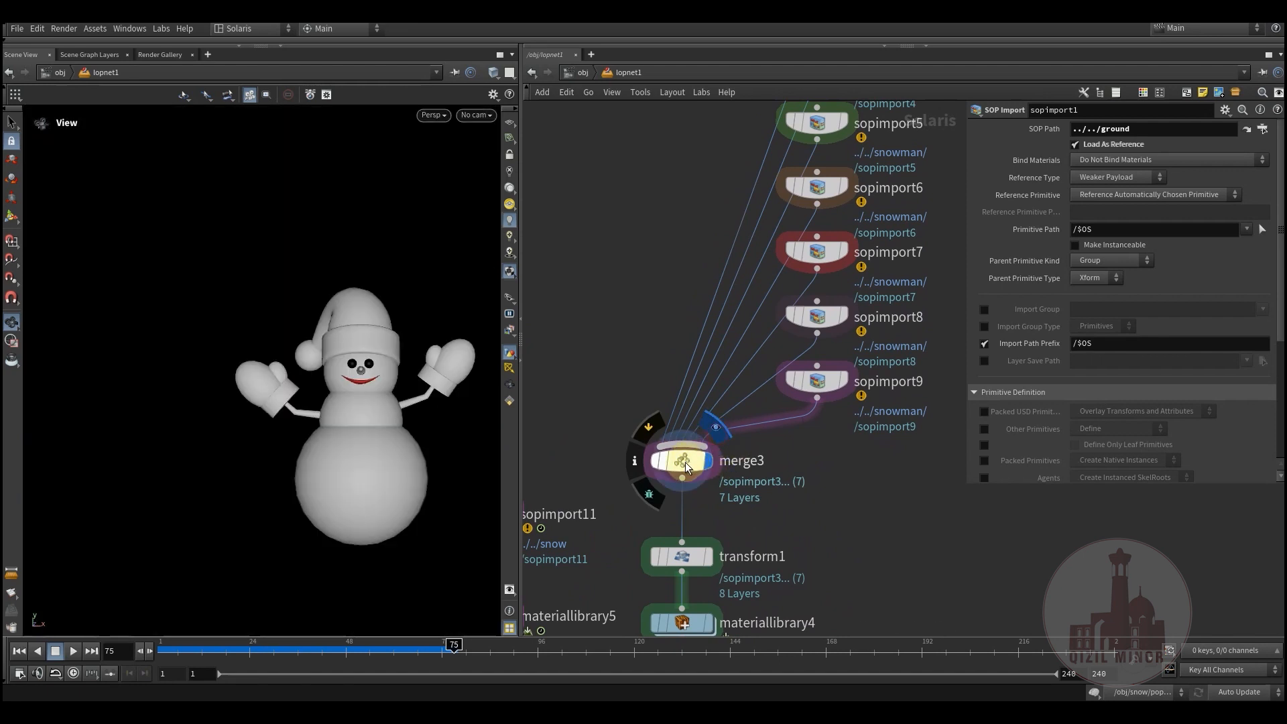
{"action": "left_click", "coordinate": [685, 461]}
{"action": "middle_click_drag", "start_coordinate": [662, 228], "coordinate": [607, 457]}
{"action": "left_click", "coordinate": [719, 212]}
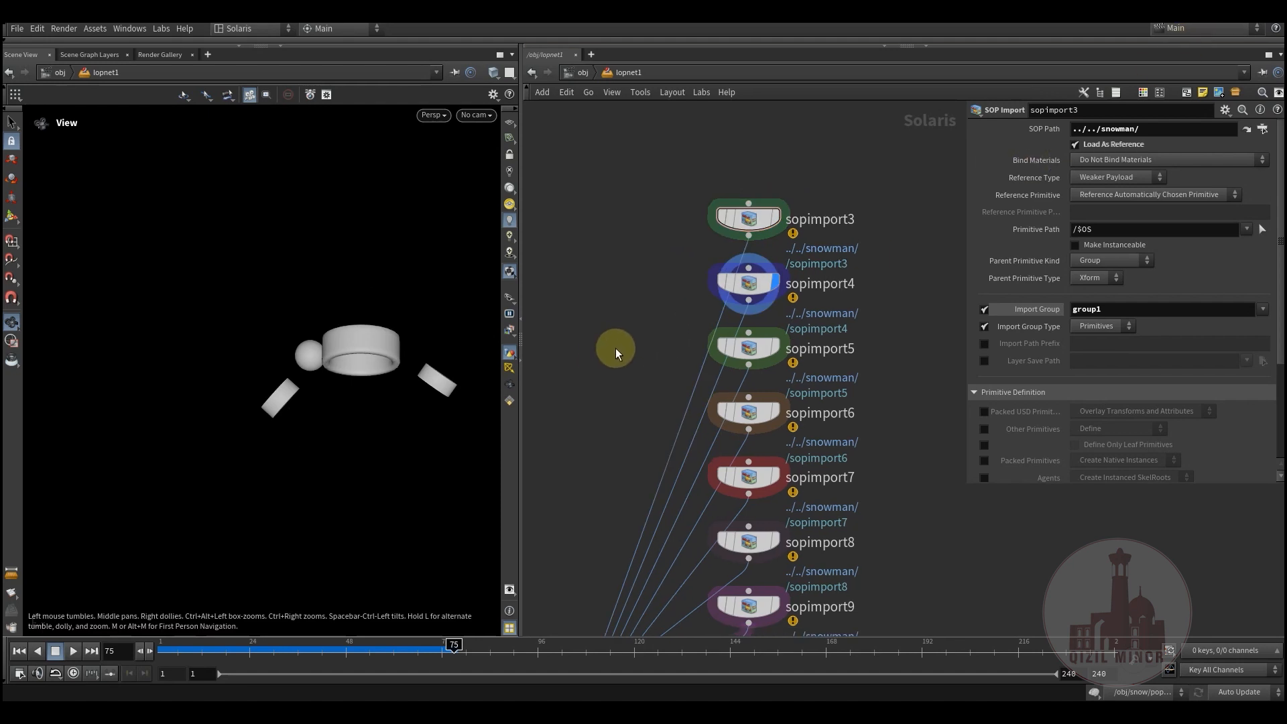
Examine the layout of the lopnet1 network, including the tree, snow and snowman branches and how they merge.
{"action": "middle_click_drag", "start_coordinate": [621, 345], "coordinate": [707, 222]}
{"action": "scroll", "coordinate": [707, 224], "scroll_direction": "down", "scroll_amount": 2}
{"action": "middle_click_drag", "start_coordinate": [704, 319], "coordinate": [744, 229]}
{"action": "middle_click_drag", "start_coordinate": [596, 261], "coordinate": [749, 333]}
{"action": "scroll", "coordinate": [749, 333], "scroll_direction": "down", "scroll_amount": 2}
{"action": "scroll", "coordinate": [749, 333], "scroll_direction": "down", "scroll_amount": 4}
{"action": "middle_click_drag", "start_coordinate": [656, 413], "coordinate": [722, 408]}
{"action": "scroll", "coordinate": [795, 329], "scroll_direction": "up", "scroll_amount": 2}
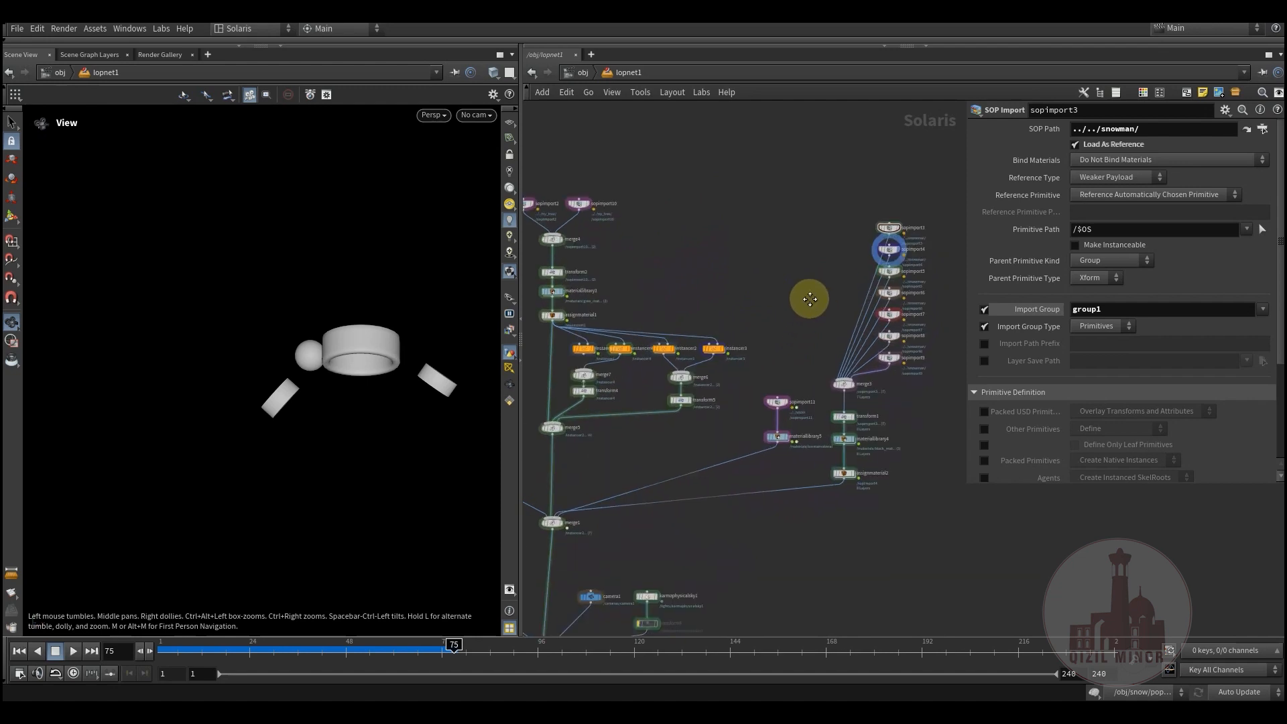
{"action": "middle_click_drag", "start_coordinate": [808, 298], "coordinate": [684, 392]}
{"action": "scroll", "coordinate": [723, 341], "scroll_direction": "up", "scroll_amount": 4}
{"action": "middle_click_drag", "start_coordinate": [702, 339], "coordinate": [648, 336]}
{"action": "middle_click_drag", "start_coordinate": [627, 577], "coordinate": [647, 299]}
Set sopimport3 and sopimport4 apart from the other import nodes and display each to review its Import Group.
{"action": "left_click", "coordinate": [694, 349]}
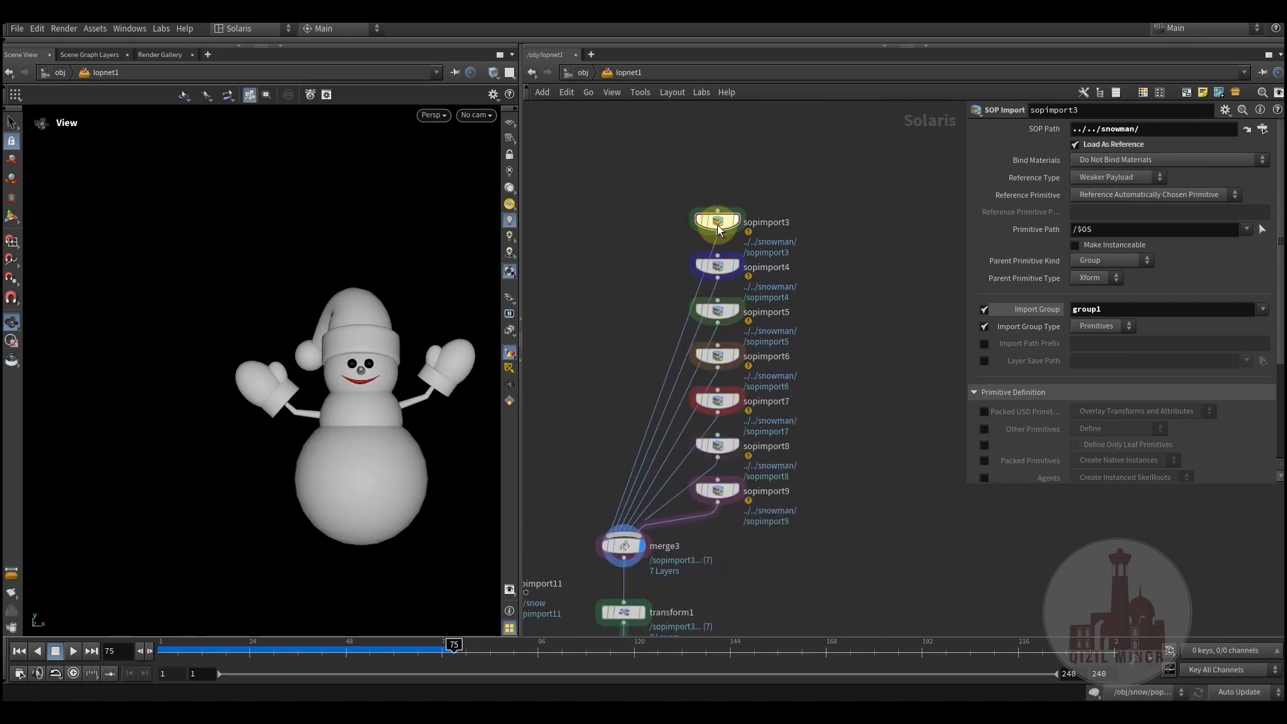
{"action": "left_click", "coordinate": [741, 200]}
{"action": "left_click_drag", "start_coordinate": [715, 218], "coordinate": [646, 208]}
{"action": "left_click_drag", "start_coordinate": [1104, 311], "coordinate": [1066, 315]}
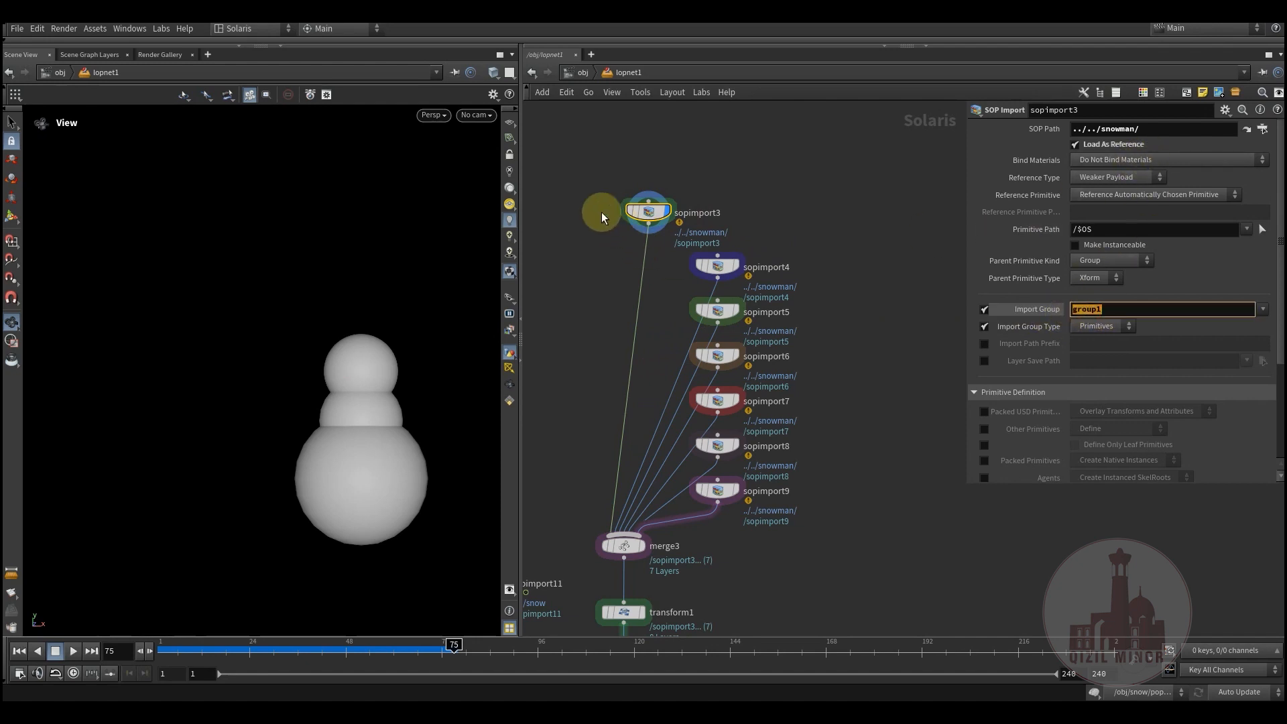
{"action": "left_click_drag", "start_coordinate": [600, 183], "coordinate": [675, 235]}
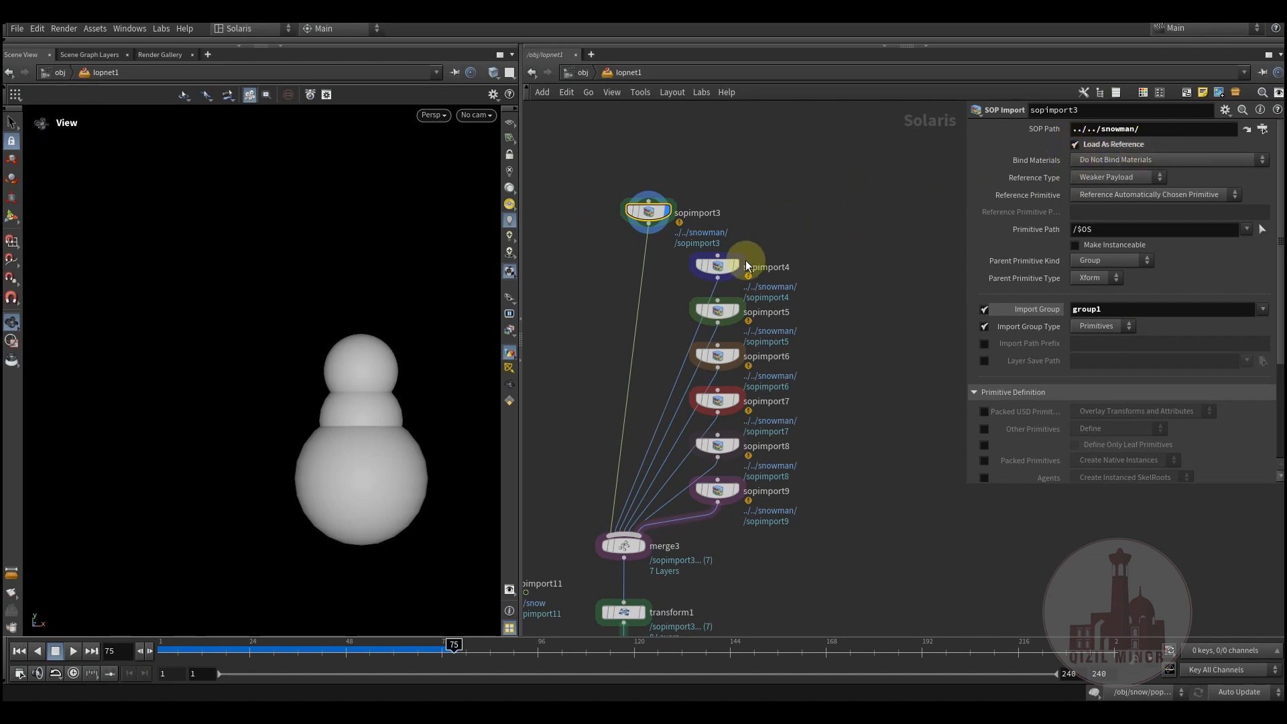
{"action": "left_click_drag", "start_coordinate": [714, 267], "coordinate": [685, 262]}
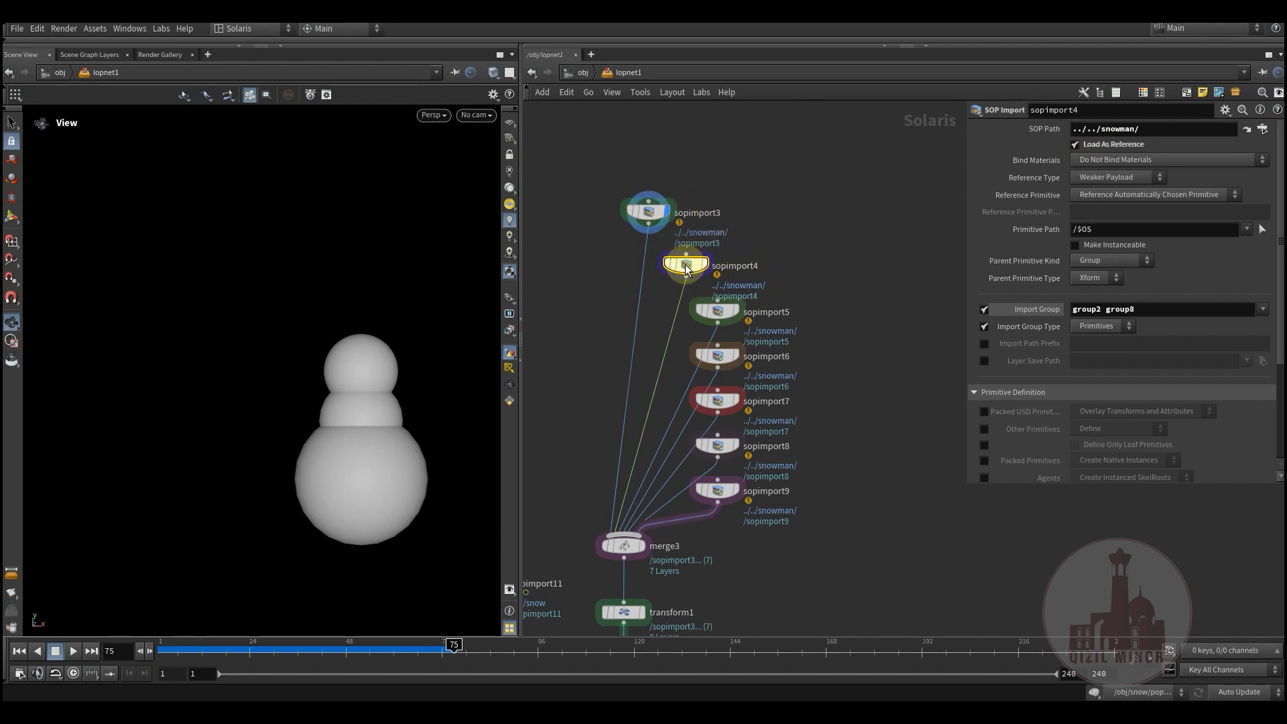
{"action": "left_click", "coordinate": [704, 264]}
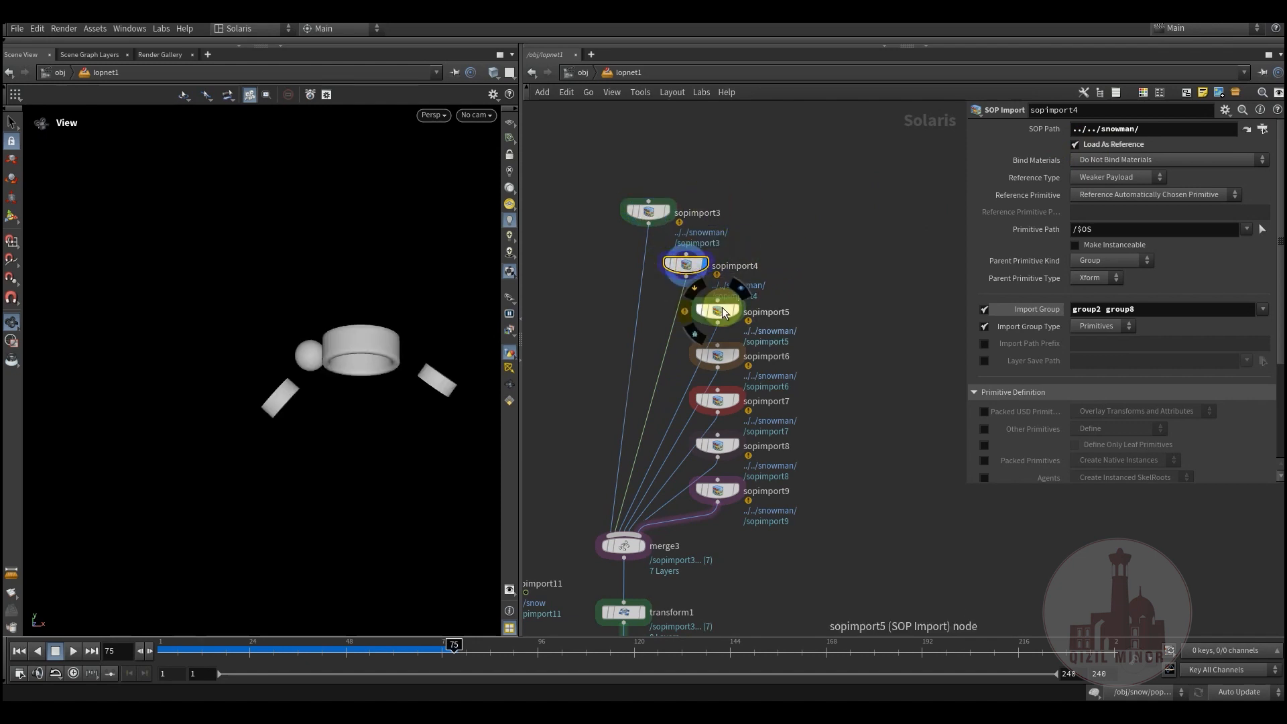
Display sopimport5 through sopimport9 in turn to review which snowman part each one imports.
{"action": "left_click", "coordinate": [749, 312]}
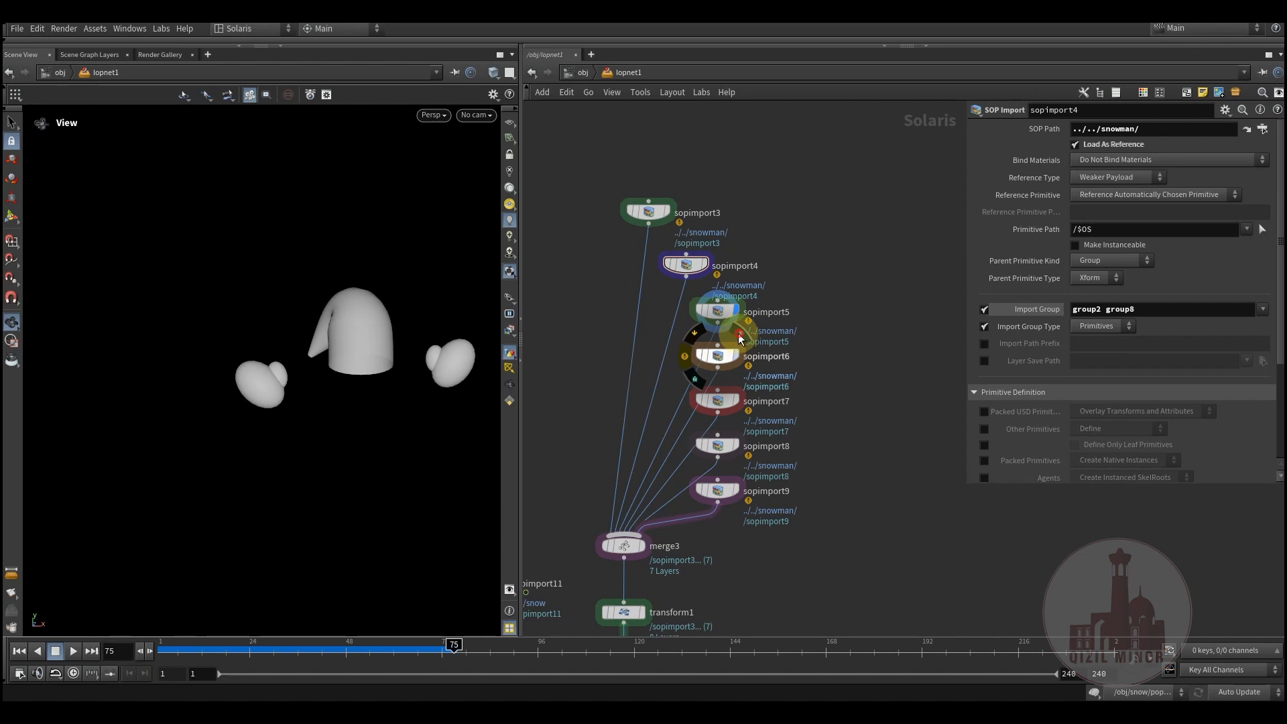
{"action": "left_click", "coordinate": [736, 356]}
{"action": "middle_click_drag", "start_coordinate": [732, 405], "coordinate": [738, 363]}
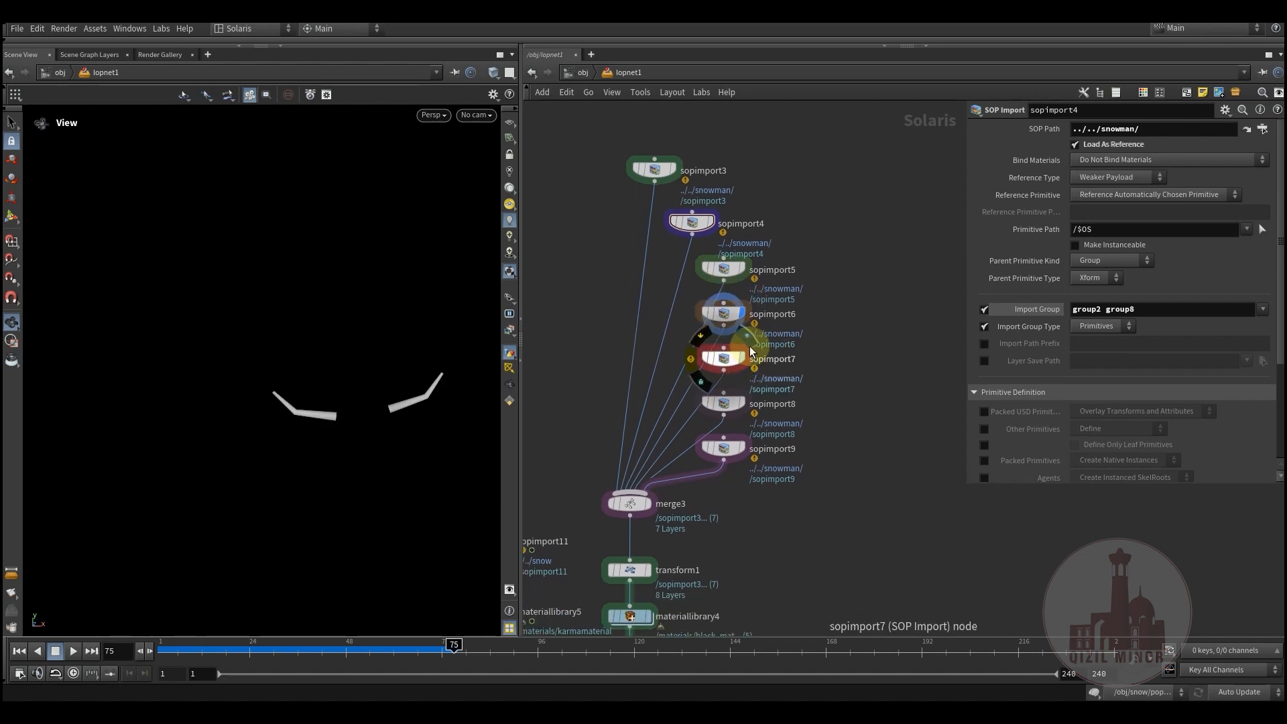
{"action": "left_click", "coordinate": [750, 348]}
{"action": "middle_click_drag", "start_coordinate": [819, 396], "coordinate": [833, 333]}
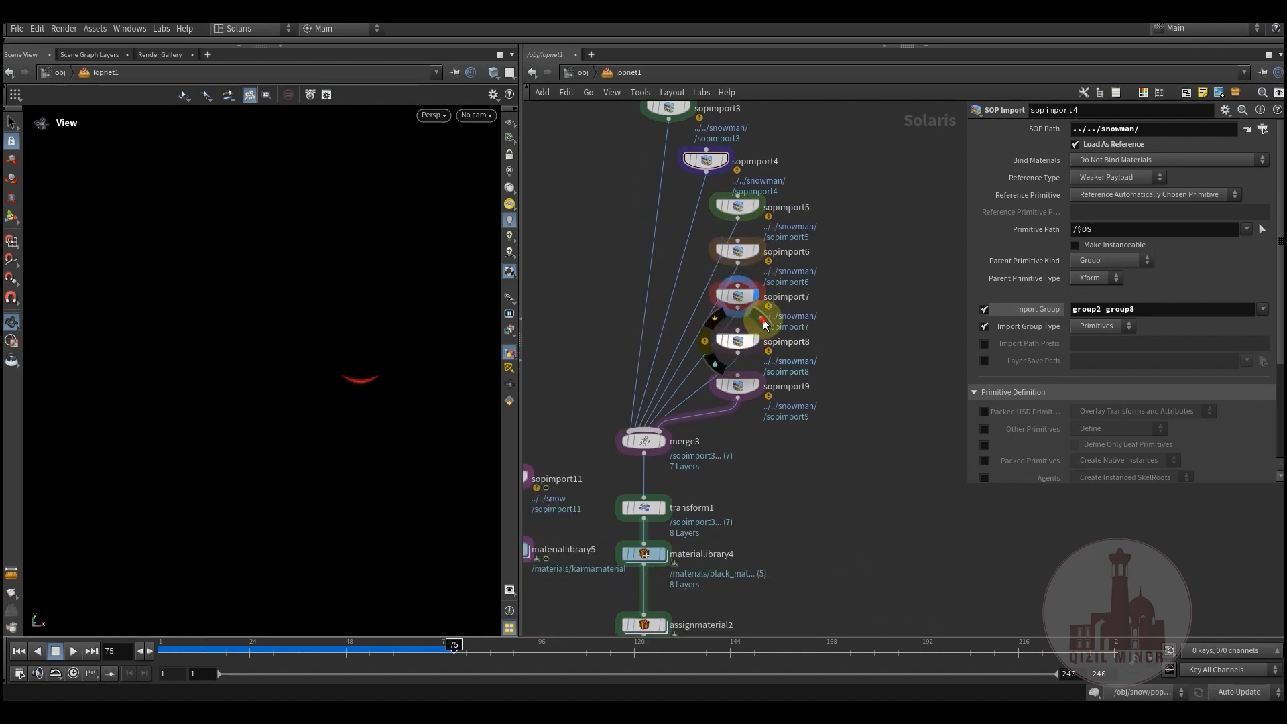
{"action": "left_click", "coordinate": [765, 324]}
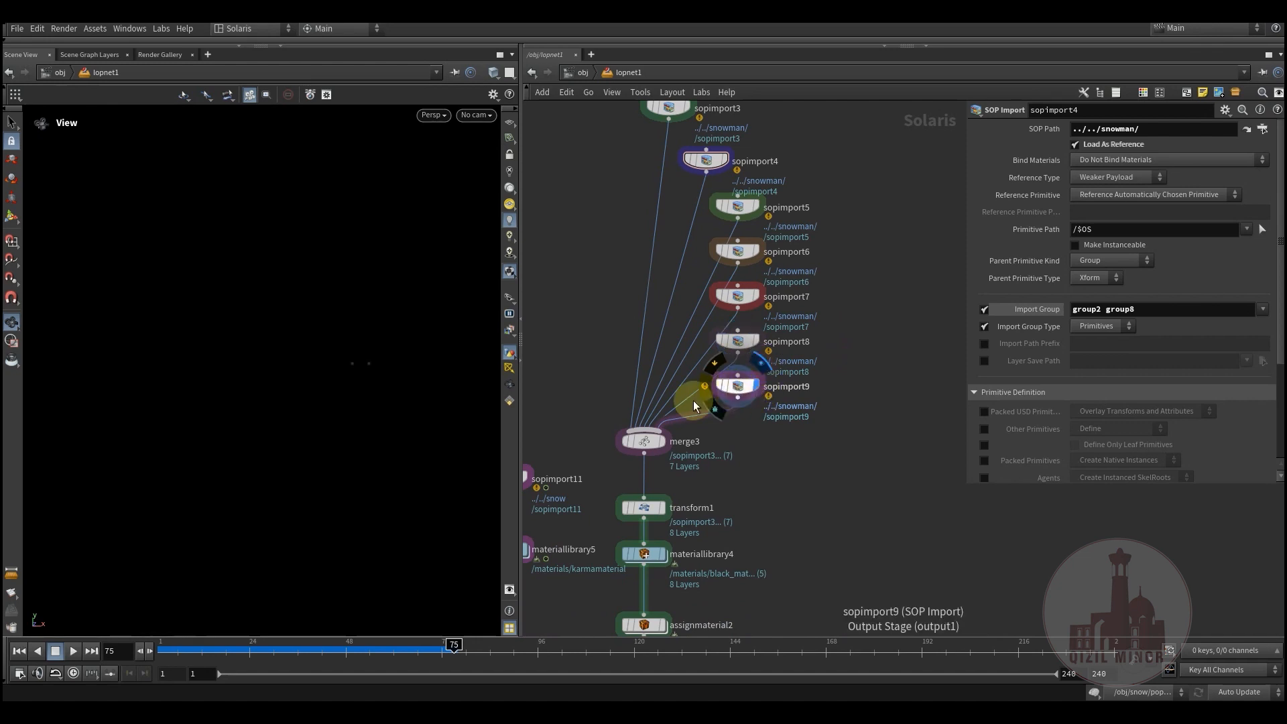
Display merge3 and then transform1 to compare the snowman's placement before and after the transform.
{"action": "middle_click_drag", "start_coordinate": [768, 426], "coordinate": [806, 298]}
{"action": "left_click", "coordinate": [738, 297]}
{"action": "left_click", "coordinate": [716, 314]}
{"action": "left_click_drag", "start_coordinate": [729, 349], "coordinate": [729, 337]}
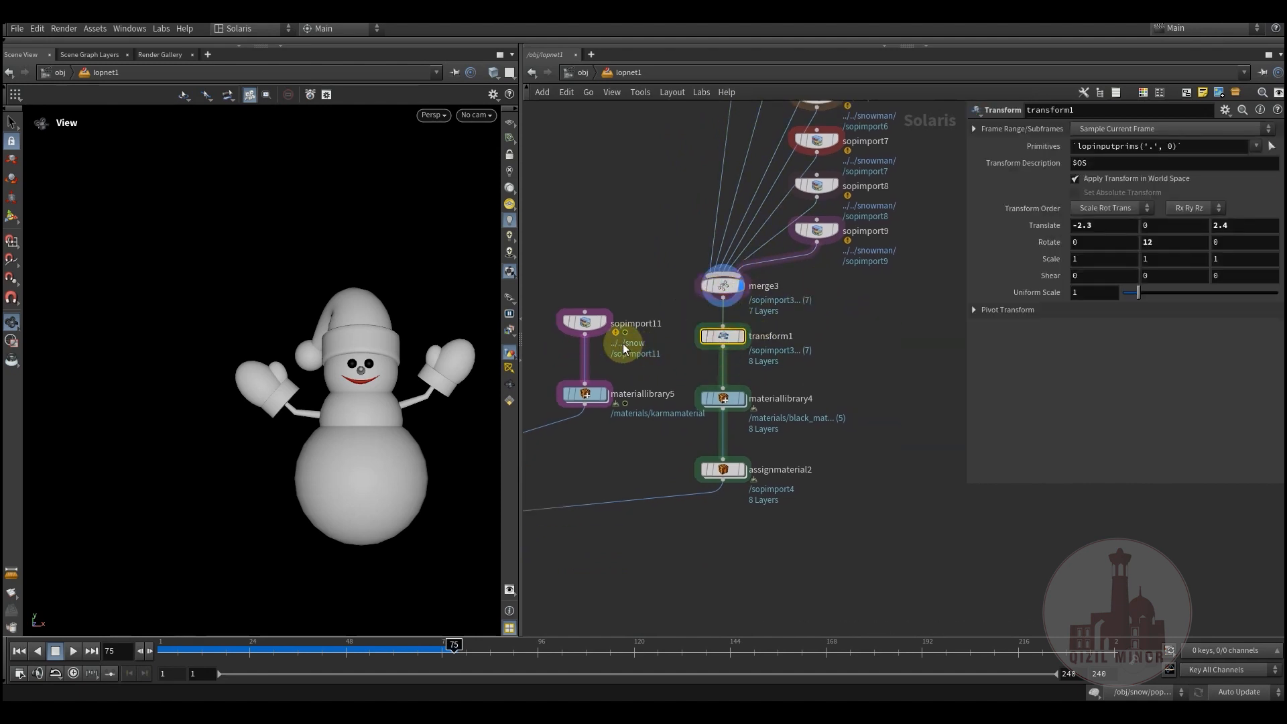
{"action": "left_click", "coordinate": [737, 335]}
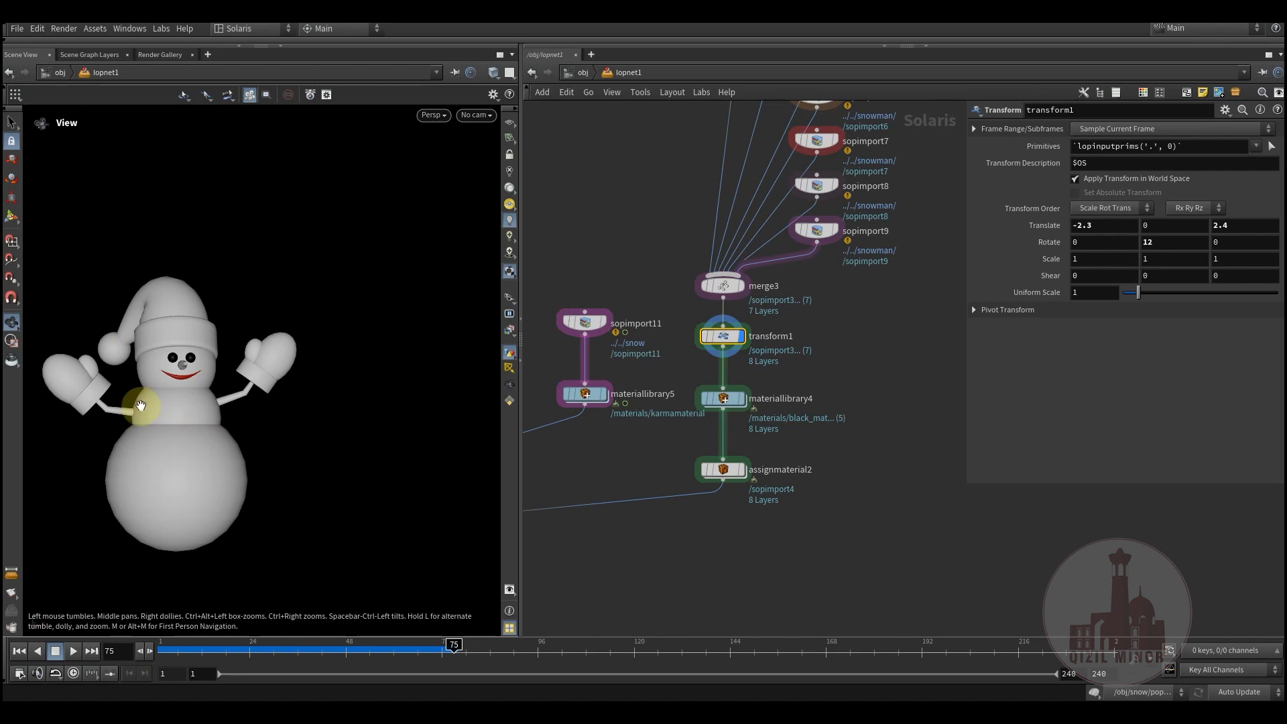
{"action": "left_click", "coordinate": [479, 117]}
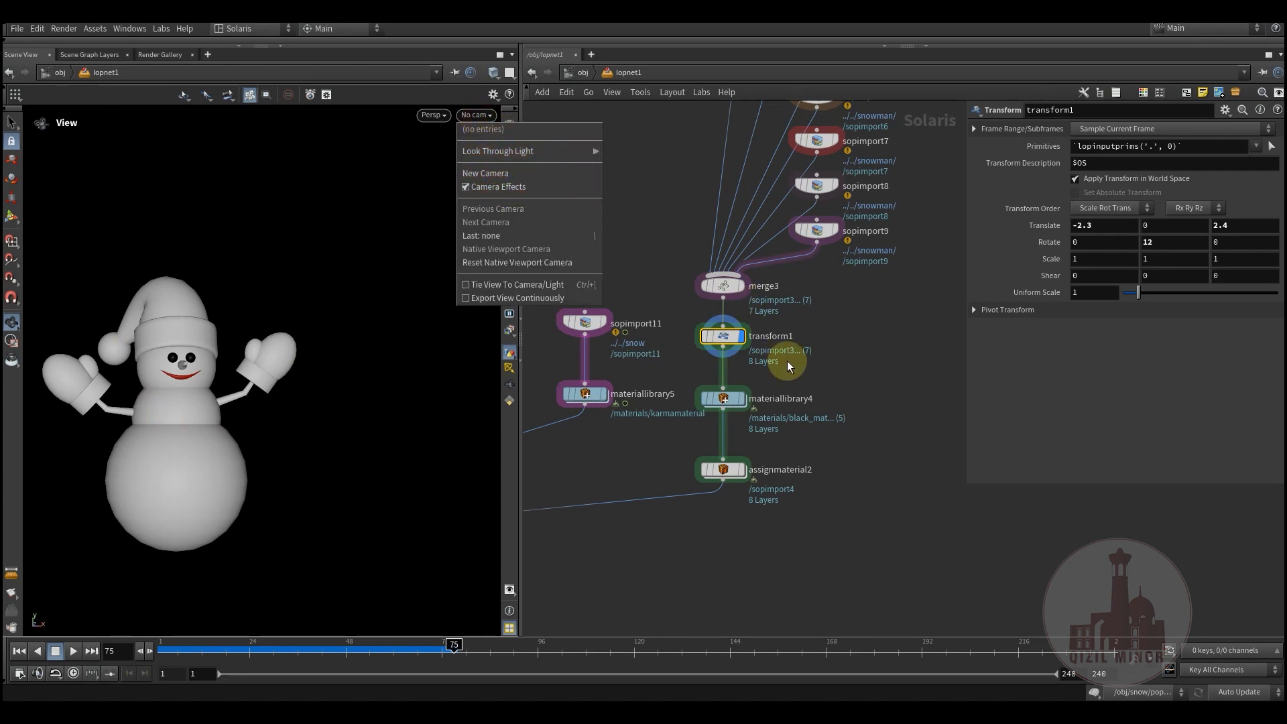
{"action": "left_click", "coordinate": [883, 359]}
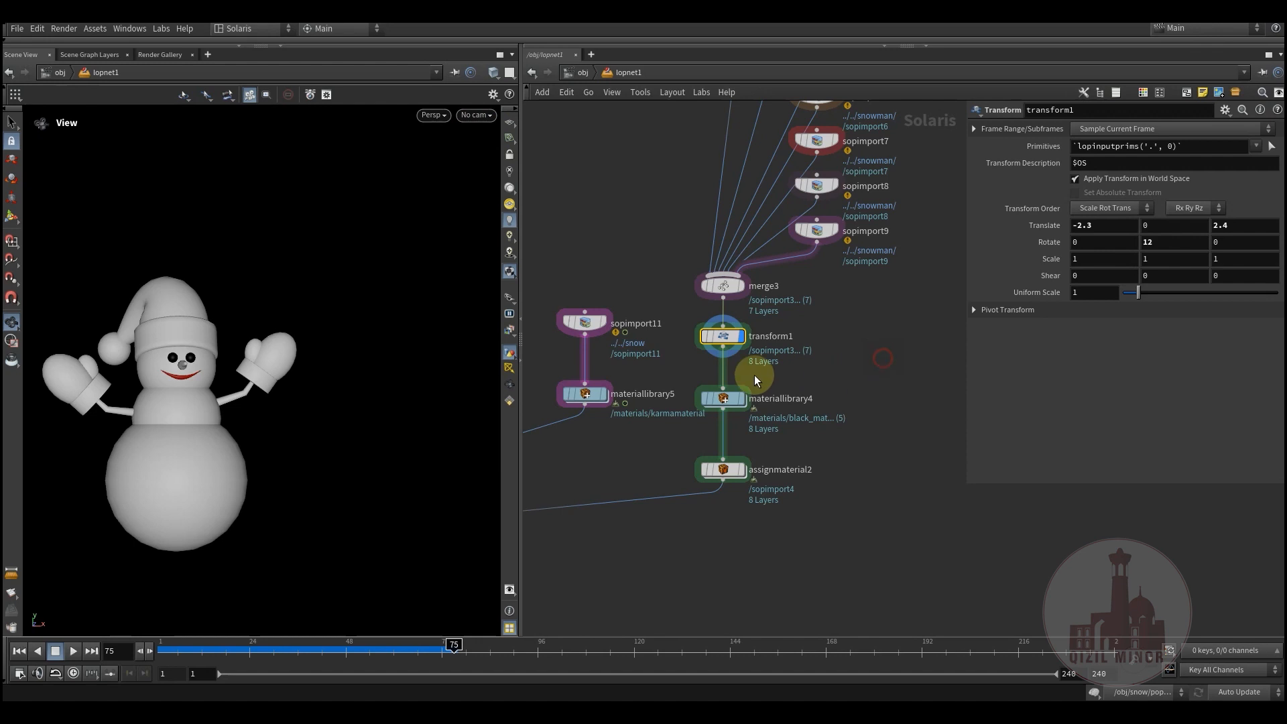
Examine the five snowman materials inside materiallibrary4, from snowman_mat to orange_mat, and return to lopnet1.
{"action": "double_click", "coordinate": [725, 396]}
{"action": "middle_click_drag", "start_coordinate": [856, 411], "coordinate": [818, 336]}
{"action": "left_click_drag", "start_coordinate": [638, 190], "coordinate": [795, 554]}
{"action": "left_click_drag", "start_coordinate": [654, 212], "coordinate": [793, 568]}
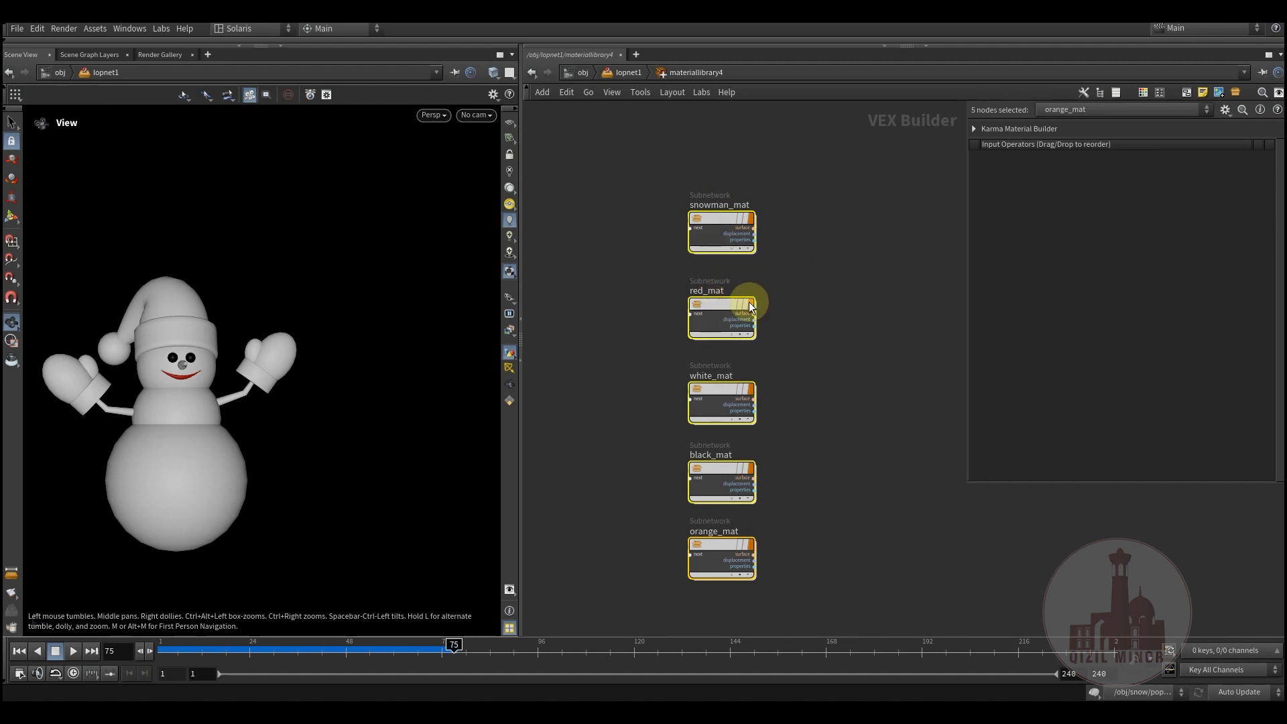
{"action": "middle_click_drag", "start_coordinate": [786, 279], "coordinate": [782, 357]}
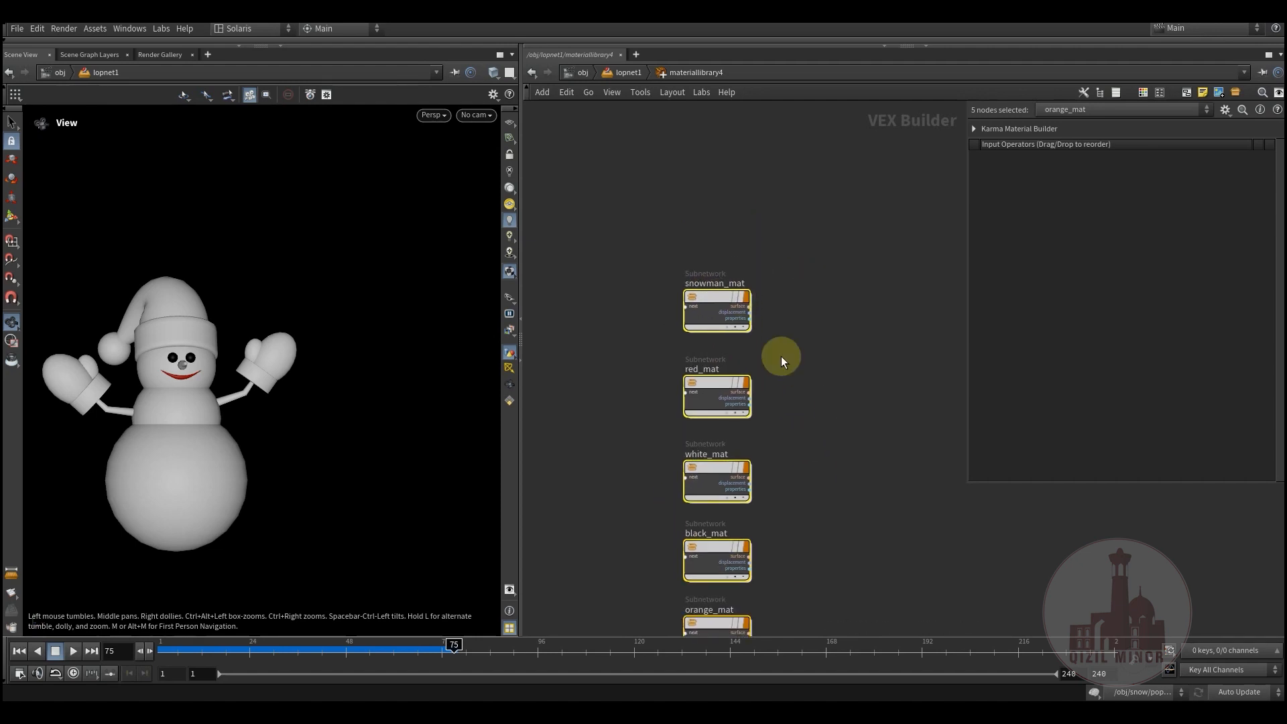
{"action": "scroll", "coordinate": [801, 327], "scroll_direction": "up", "scroll_amount": 2}
{"action": "scroll", "coordinate": [801, 326], "scroll_direction": "down", "scroll_amount": 4}
{"action": "left_click_drag", "start_coordinate": [654, 264], "coordinate": [799, 533]}
{"action": "left_click", "coordinate": [633, 76]}
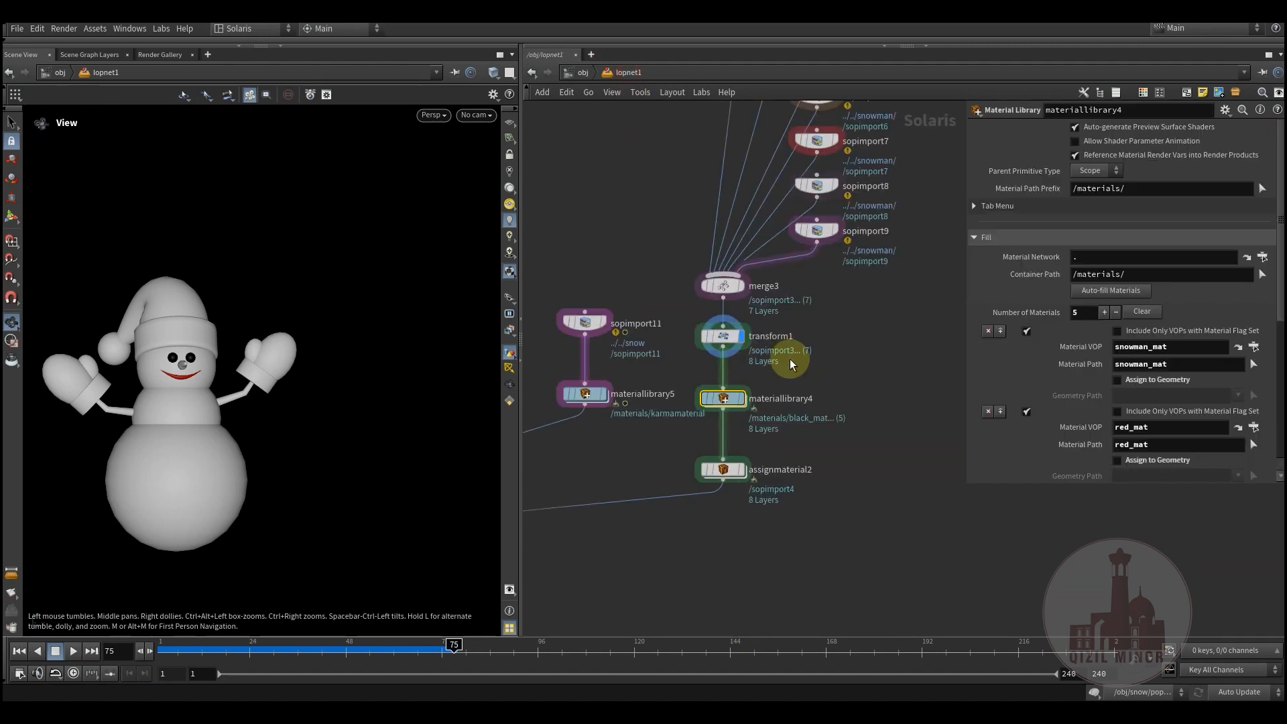
Examine the ground branch of lopnet1, made of sopimport1, transform3 and materiallibrary1, and how it joins merge1.
{"action": "middle_click_drag", "start_coordinate": [646, 279], "coordinate": [787, 362]}
{"action": "scroll", "coordinate": [787, 362], "scroll_direction": "down", "scroll_amount": 3}
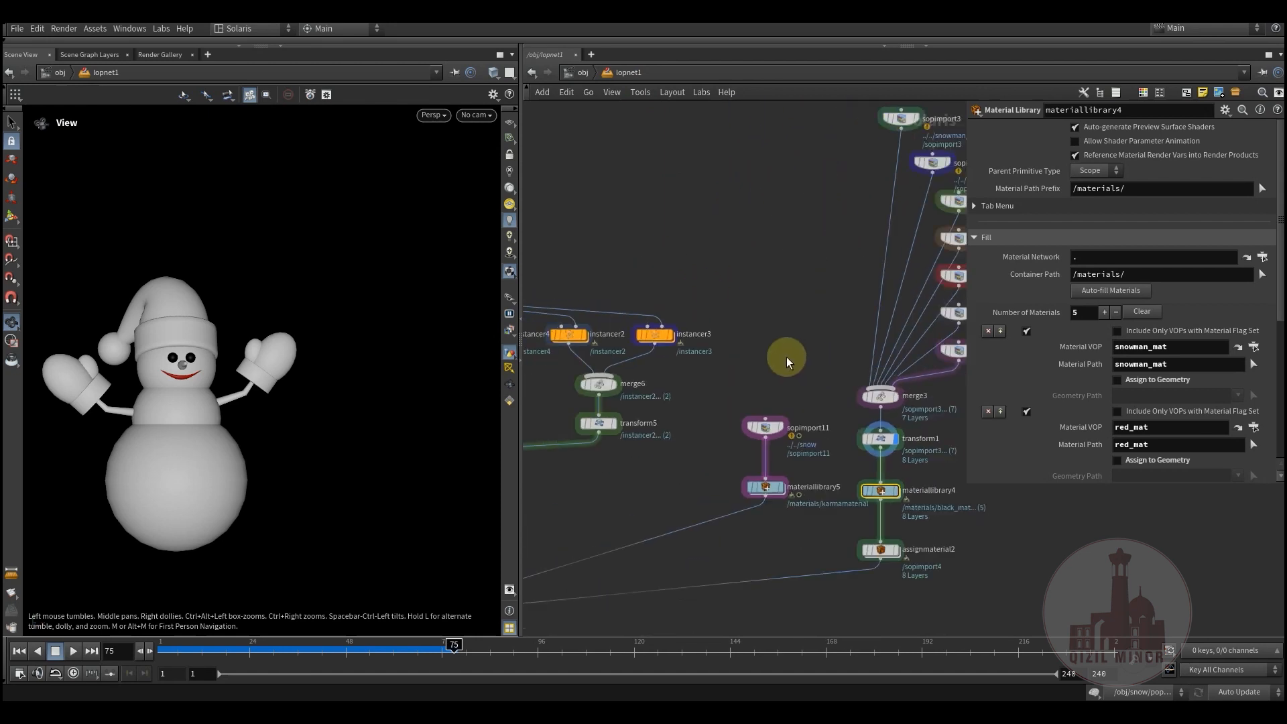
{"action": "middle_click_drag", "start_coordinate": [660, 440], "coordinate": [892, 423]}
{"action": "middle_click_drag", "start_coordinate": [645, 383], "coordinate": [774, 367]}
{"action": "left_click_drag", "start_coordinate": [628, 436], "coordinate": [655, 461]}
{"action": "mouse_move", "coordinate": [593, 352]}
{"action": "left_mouse_down"}
{"action": "mouse_move", "coordinate": [667, 482]}
{"action": "mouse_move", "coordinate": [595, 359]}
{"action": "left_mouse_up"}
{"action": "left_click_drag", "start_coordinate": [649, 456], "coordinate": [661, 461]}
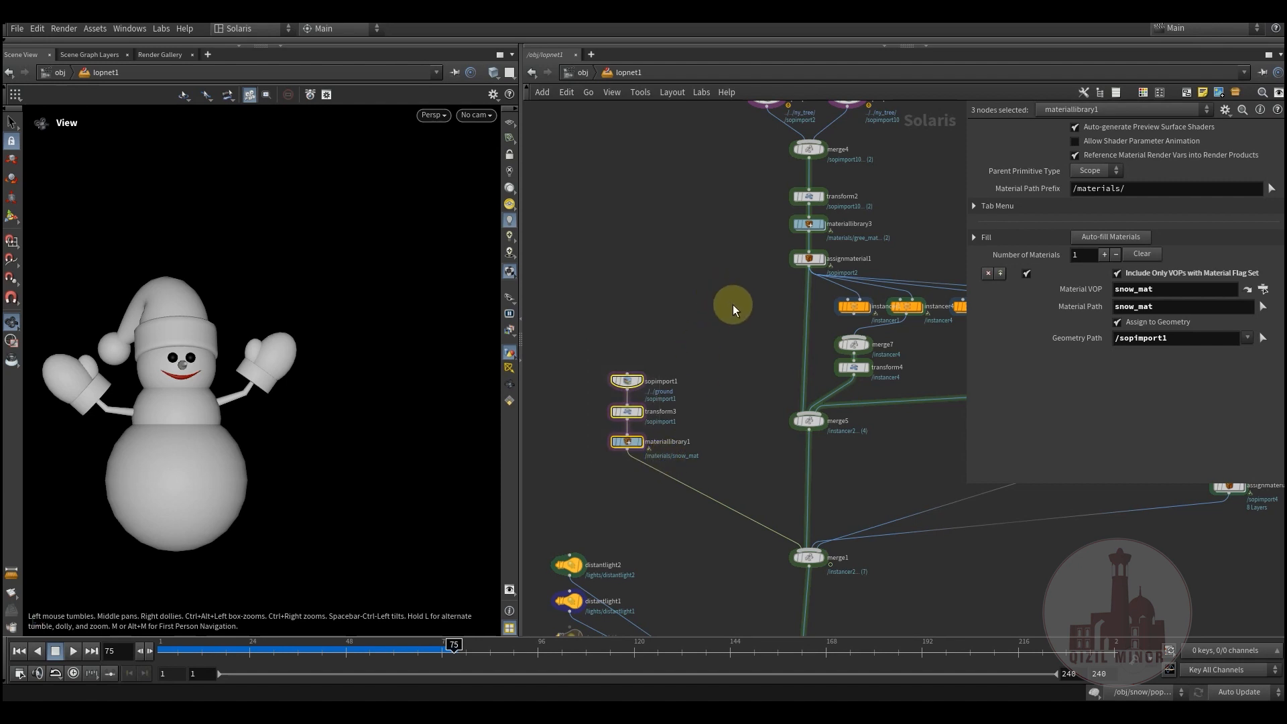
{"action": "left_click_drag", "start_coordinate": [654, 463], "coordinate": [655, 458]}
{"action": "left_click_drag", "start_coordinate": [584, 347], "coordinate": [673, 456]}
{"action": "middle_click_drag", "start_coordinate": [724, 320], "coordinate": [653, 312]}
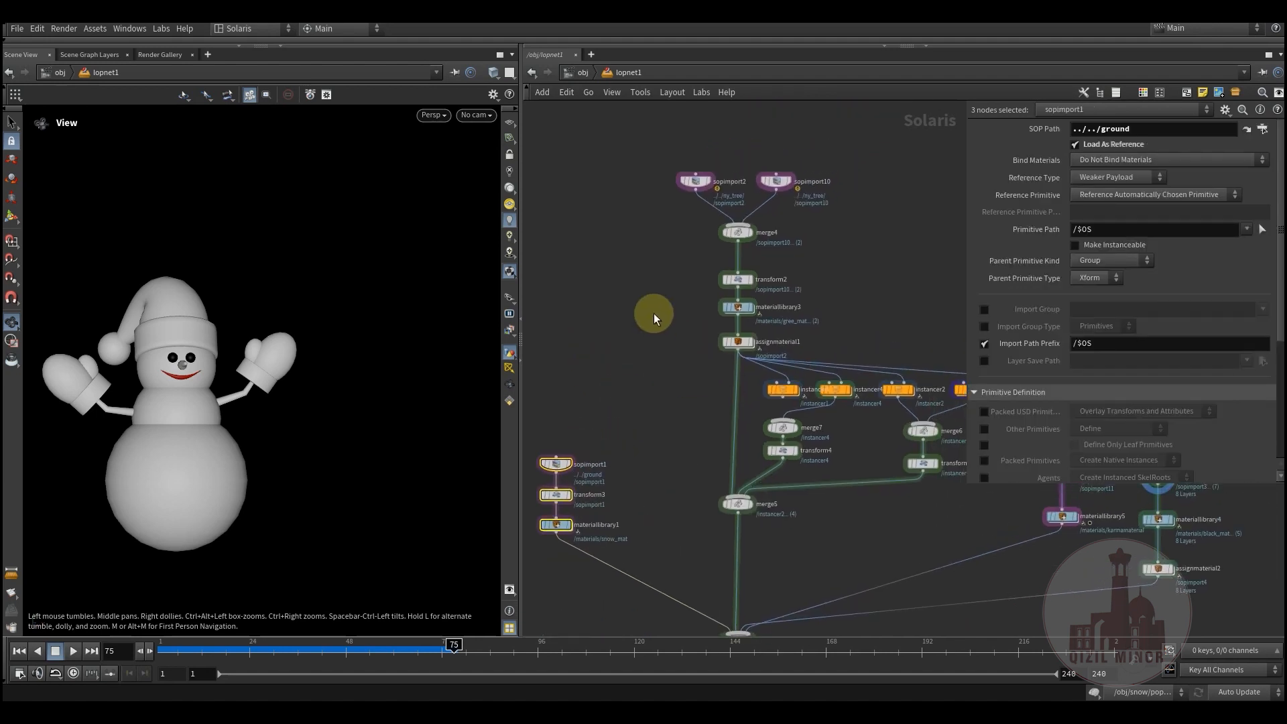
{"action": "mouse_move", "coordinate": [682, 372]}
{"action": "middle_mouse_down"}
{"action": "mouse_move", "coordinate": [704, 331]}
{"action": "mouse_move", "coordinate": [690, 365]}
{"action": "middle_mouse_up"}
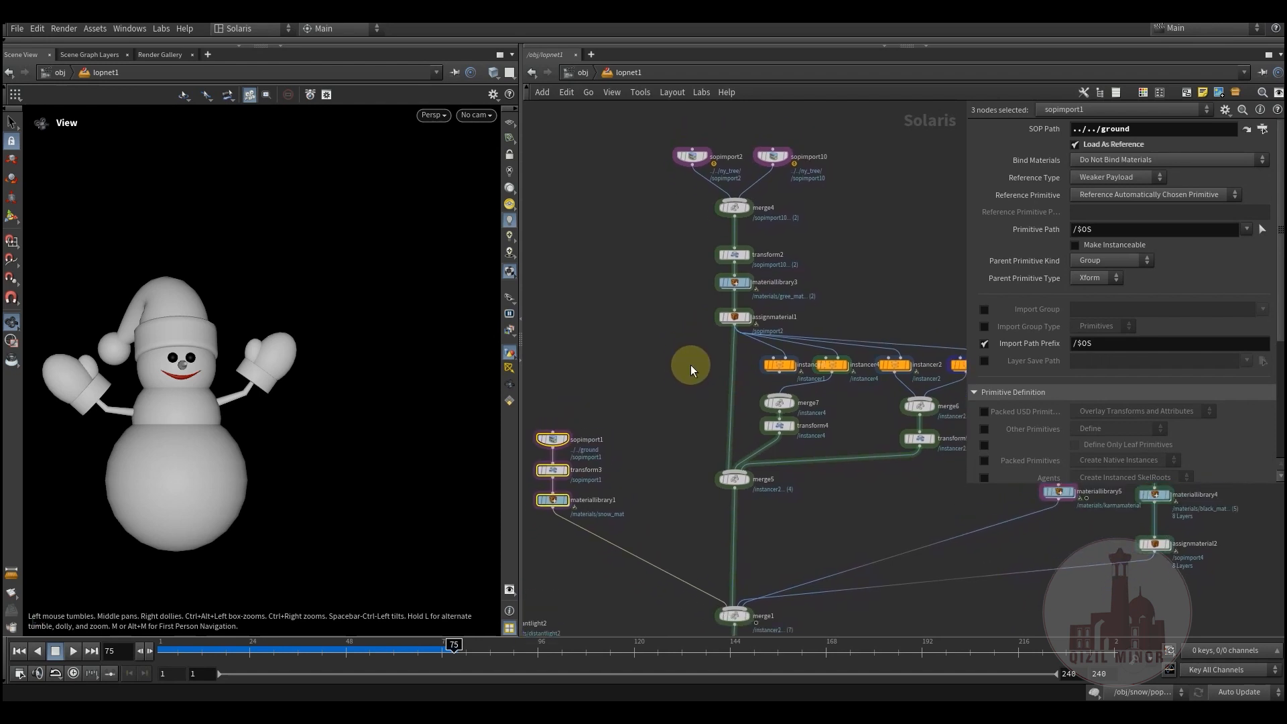
Reopen materiallibrary4, select all its material subnetworks to point them out, and go back up to lopnet1.
{"action": "middle_click_drag", "start_coordinate": [682, 290], "coordinate": [744, 422]}
{"action": "scroll", "coordinate": [744, 422], "scroll_direction": "up", "scroll_amount": 4}
{"action": "double_click", "coordinate": [705, 428]}
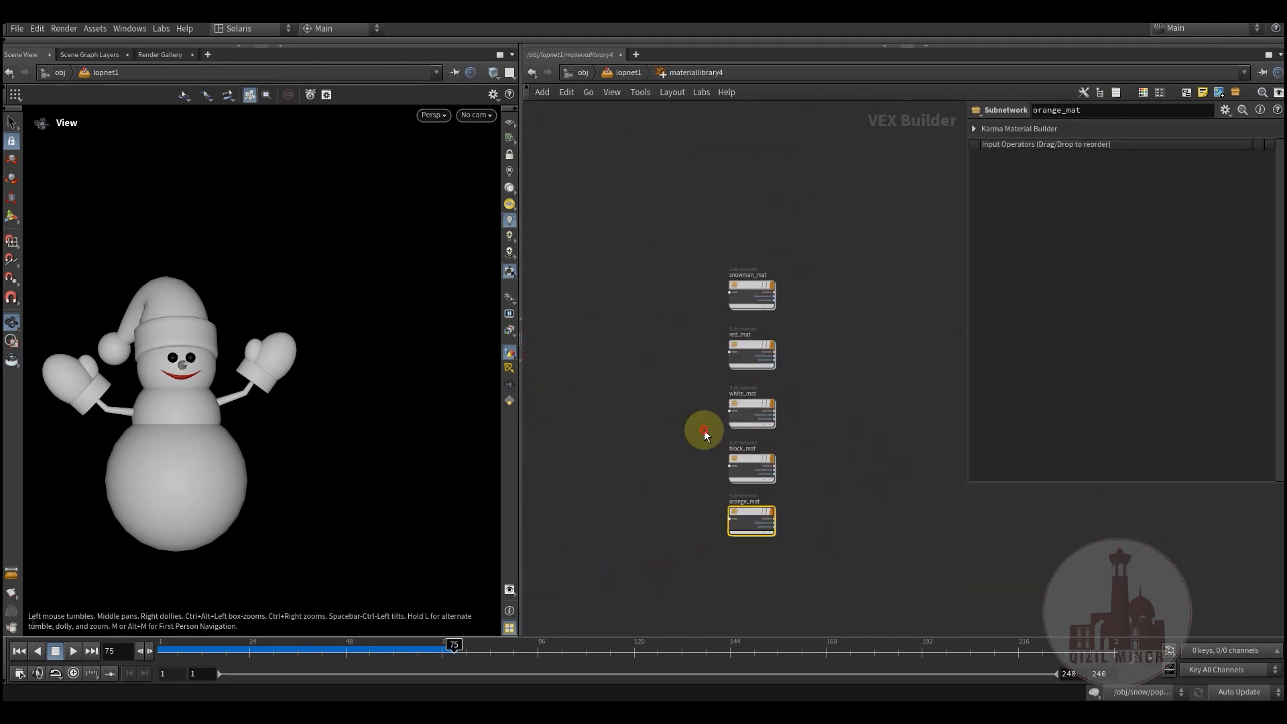
{"action": "left_click_drag", "start_coordinate": [689, 228], "coordinate": [787, 536]}
{"action": "scroll", "coordinate": [792, 340], "scroll_direction": "up", "scroll_amount": 2}
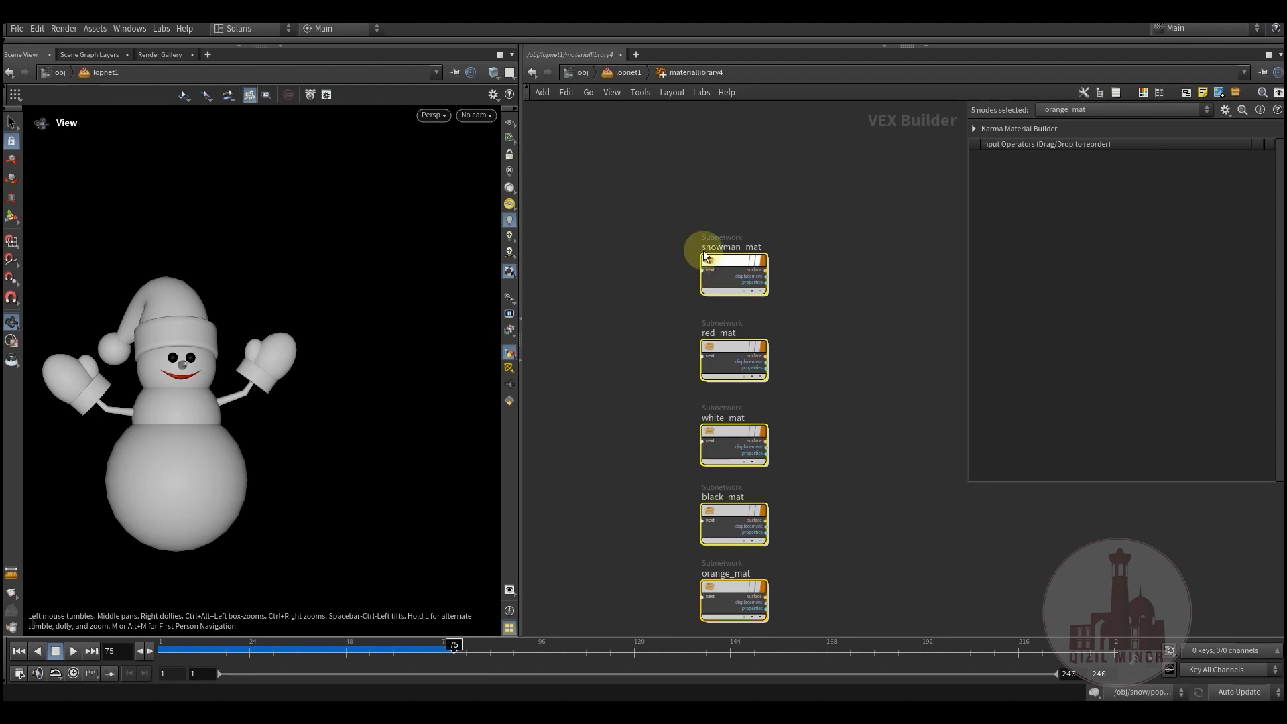
{"action": "left_click_drag", "start_coordinate": [651, 209], "coordinate": [804, 597]}
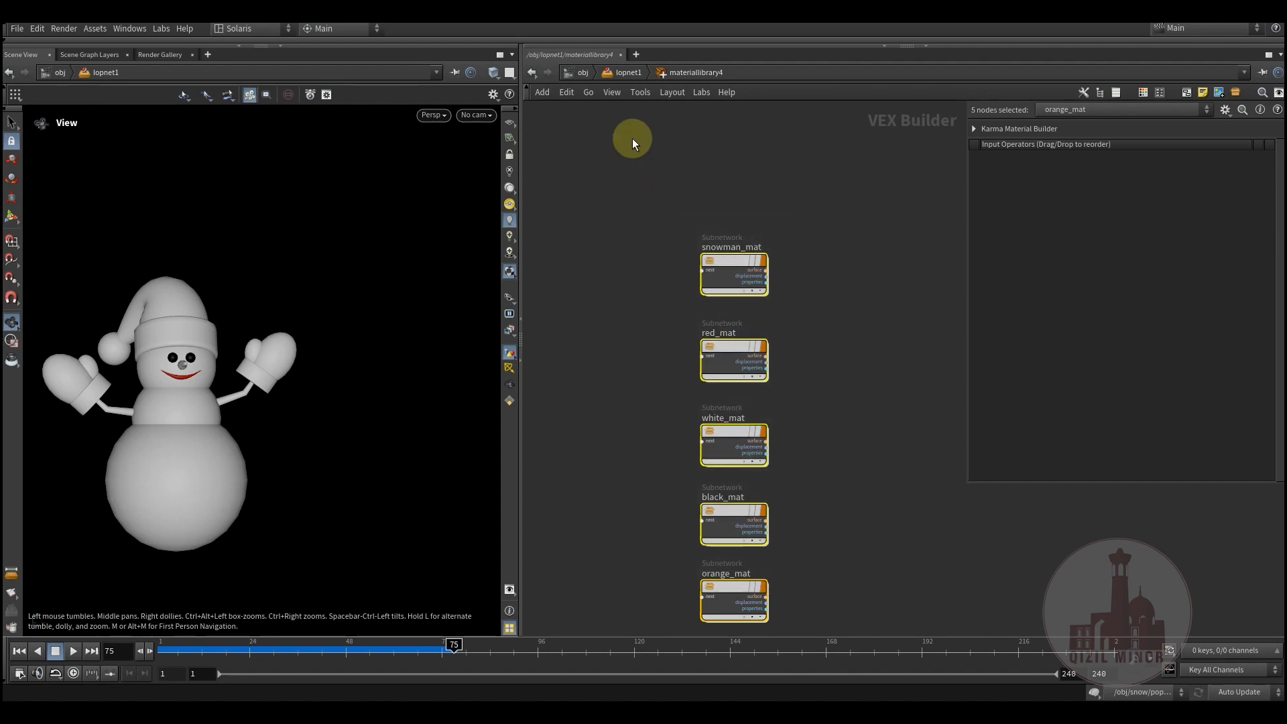
{"action": "left_click", "coordinate": [628, 73]}
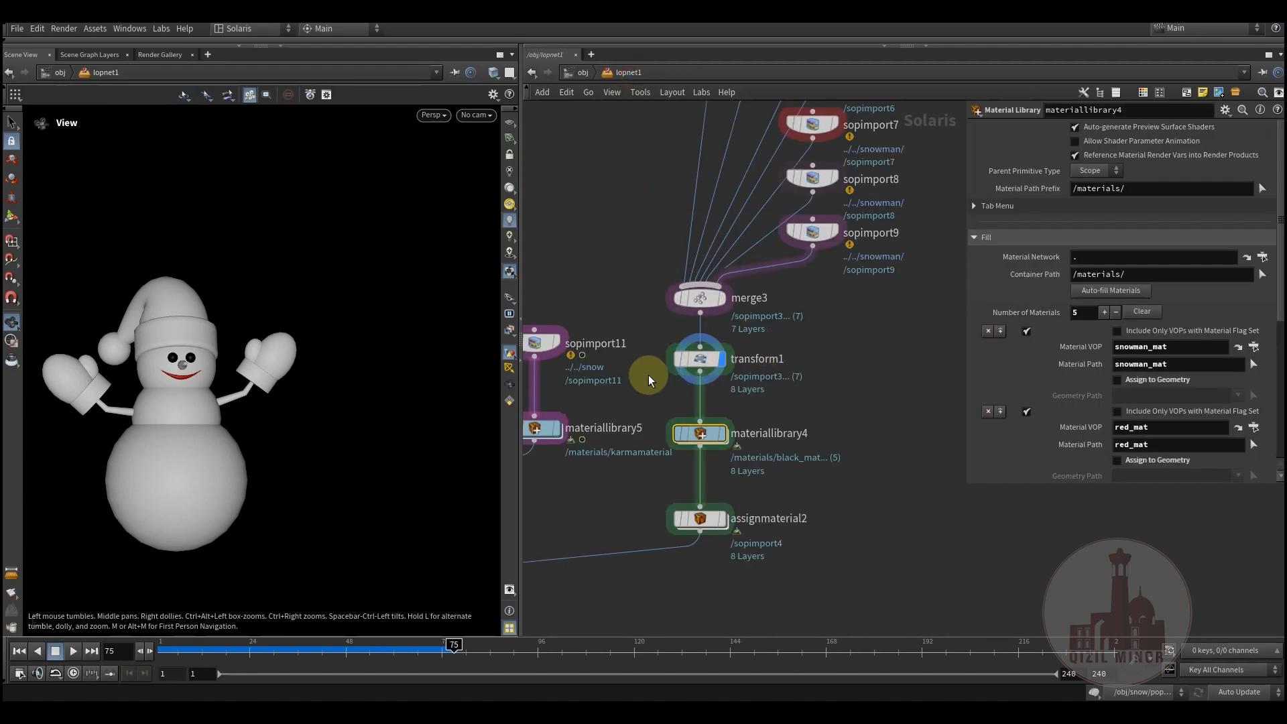
Move materiallibrary4 closer to transform1, enlarge its parameter area and review the materials in its Fill list.
{"action": "mouse_move", "coordinate": [701, 435]}
{"action": "left_click_drag", "start_coordinate": [701, 436], "coordinate": [698, 417]}
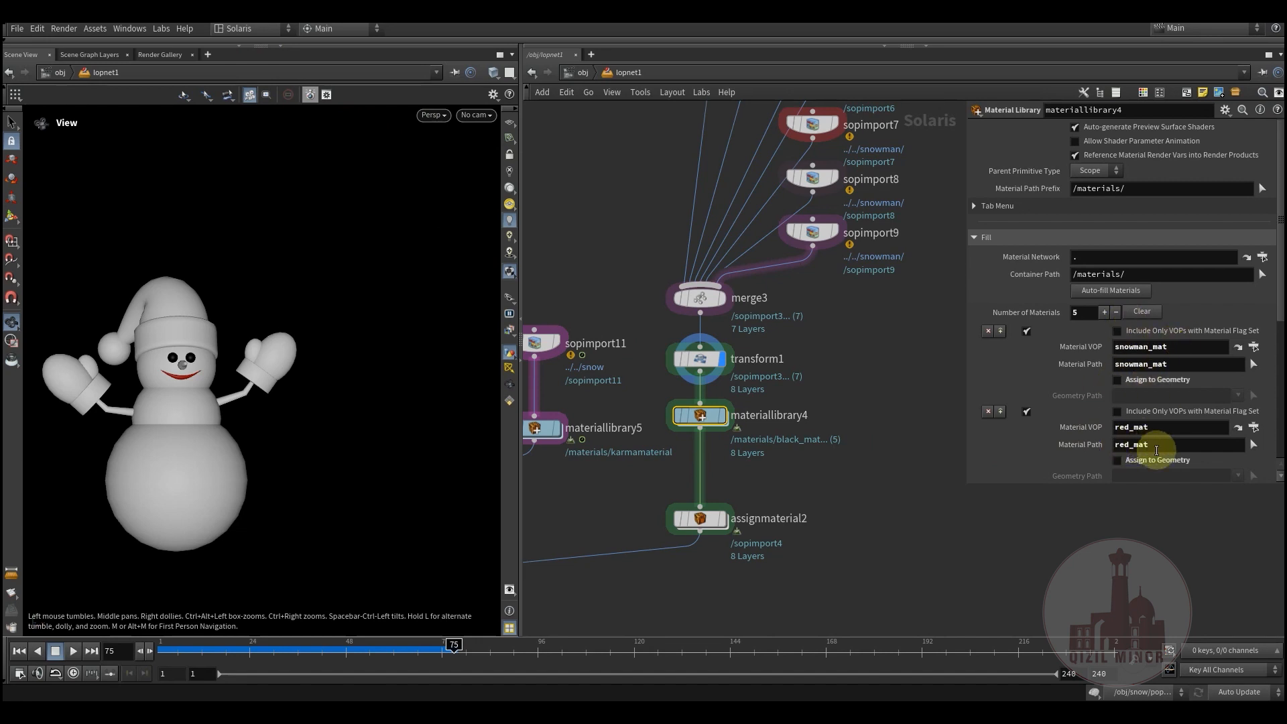
{"action": "left_click_drag", "start_coordinate": [1038, 486], "coordinate": [1037, 576]}
{"action": "scroll", "coordinate": [1072, 481], "scroll_direction": "down", "scroll_amount": 3}
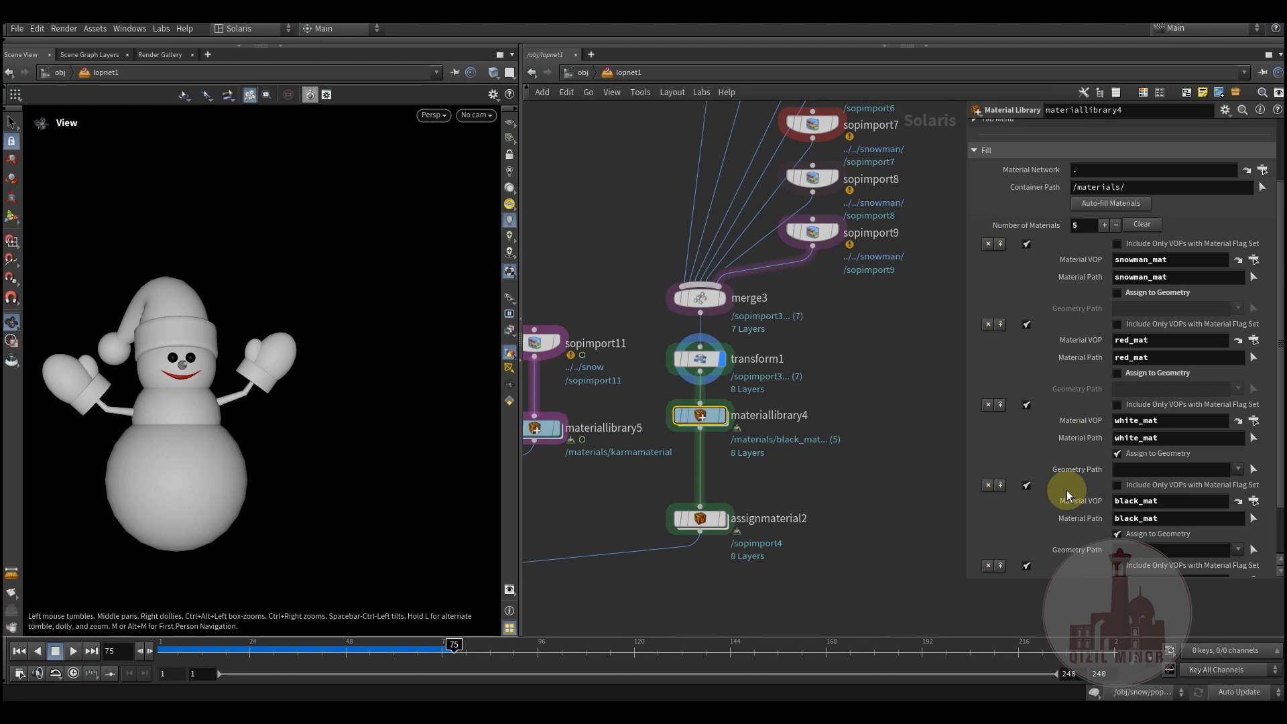
{"action": "scroll", "coordinate": [1031, 482], "scroll_direction": "up", "scroll_amount": 3}
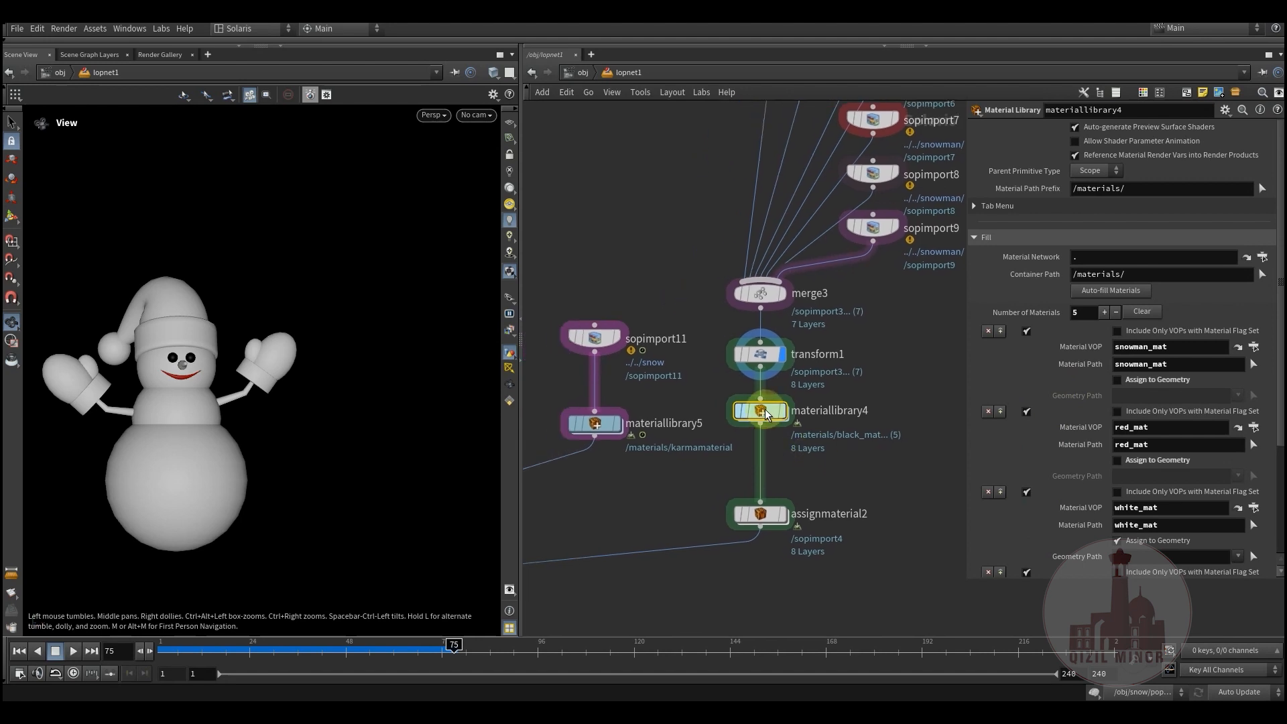
Open snowman_mat inside materiallibrary4 and examine its surface, displacement and material properties nodes.
{"action": "double_click", "coordinate": [752, 417]}
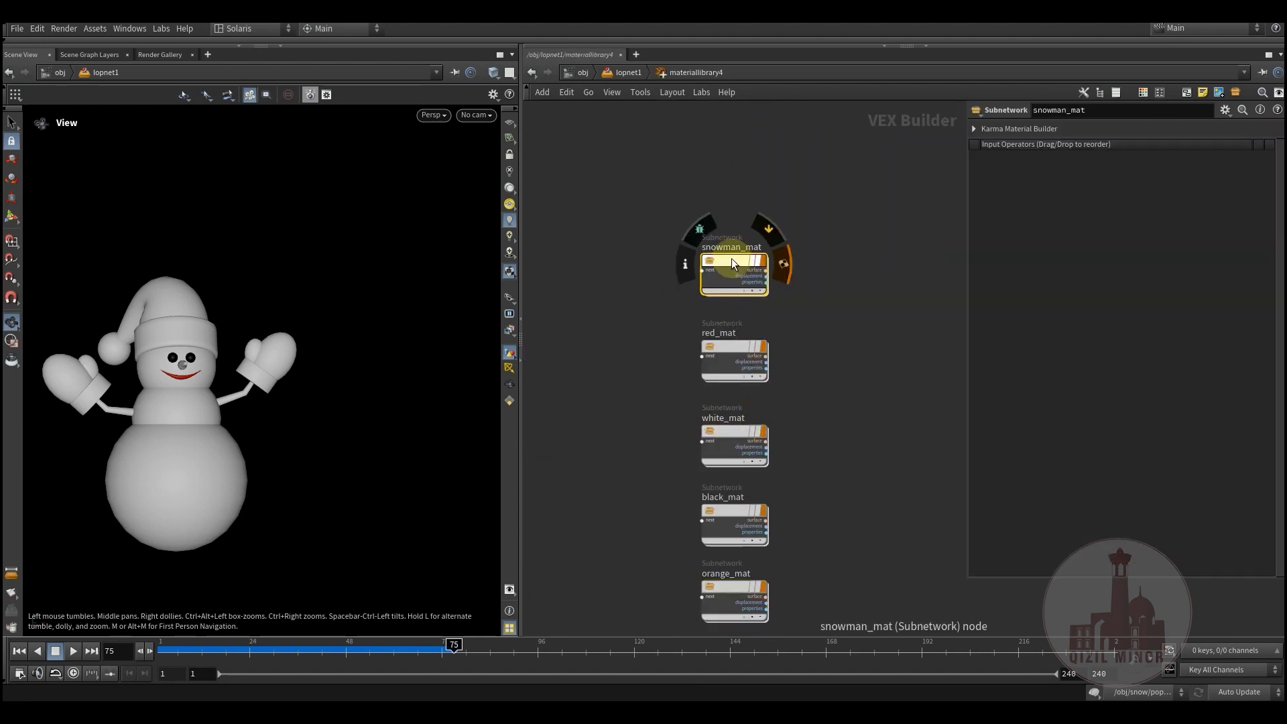
{"action": "double_click", "coordinate": [731, 258]}
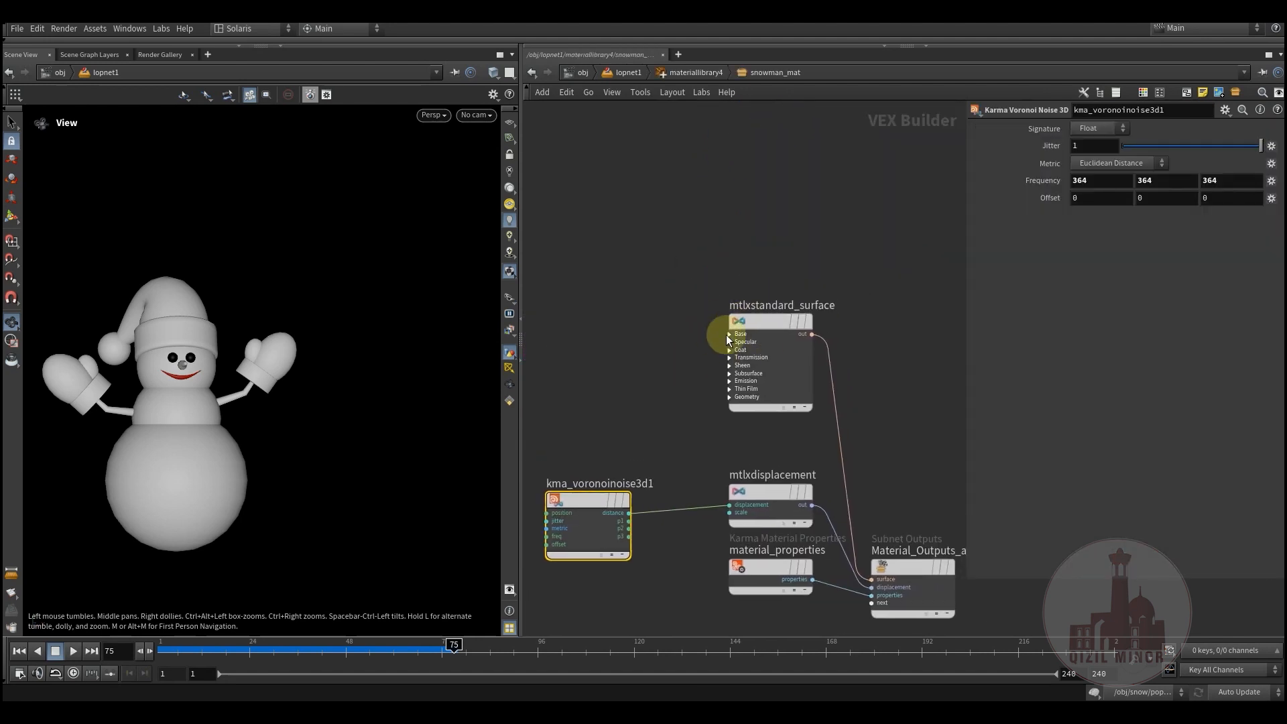
{"action": "left_click", "coordinate": [767, 320]}
{"action": "left_click_drag", "start_coordinate": [660, 201], "coordinate": [805, 554]}
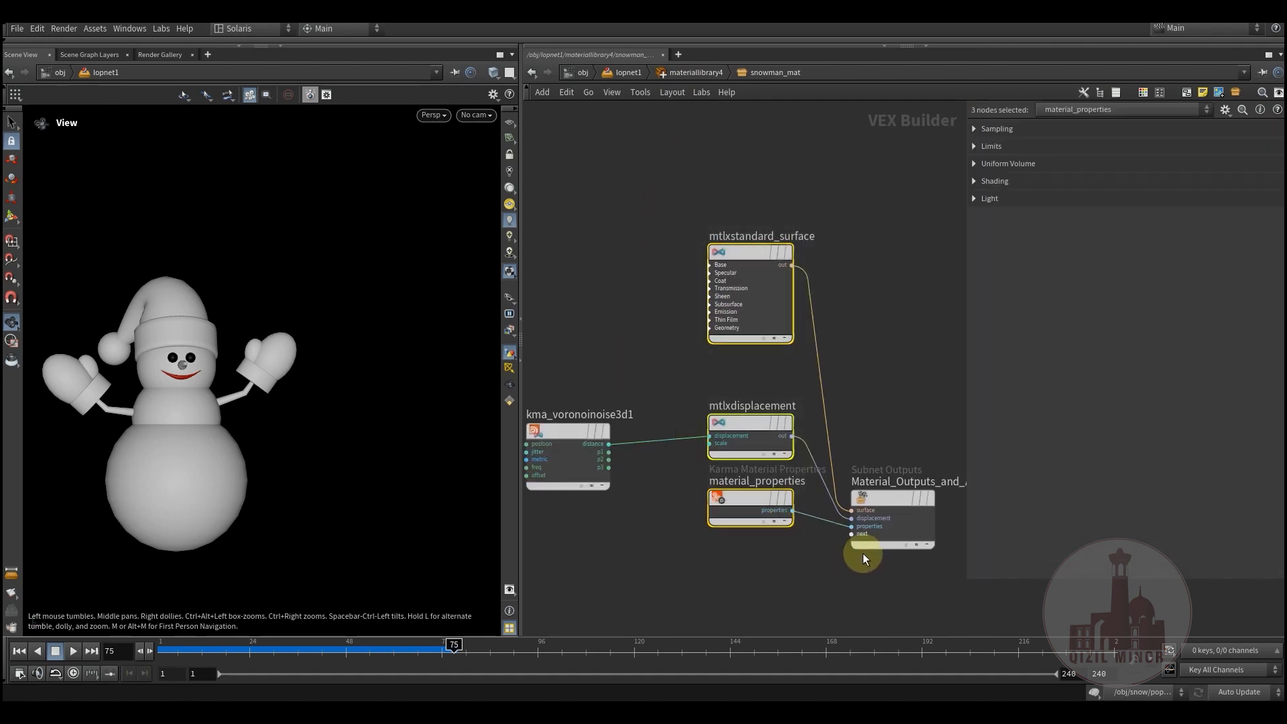
{"action": "middle_click_drag", "start_coordinate": [604, 328], "coordinate": [664, 339]}
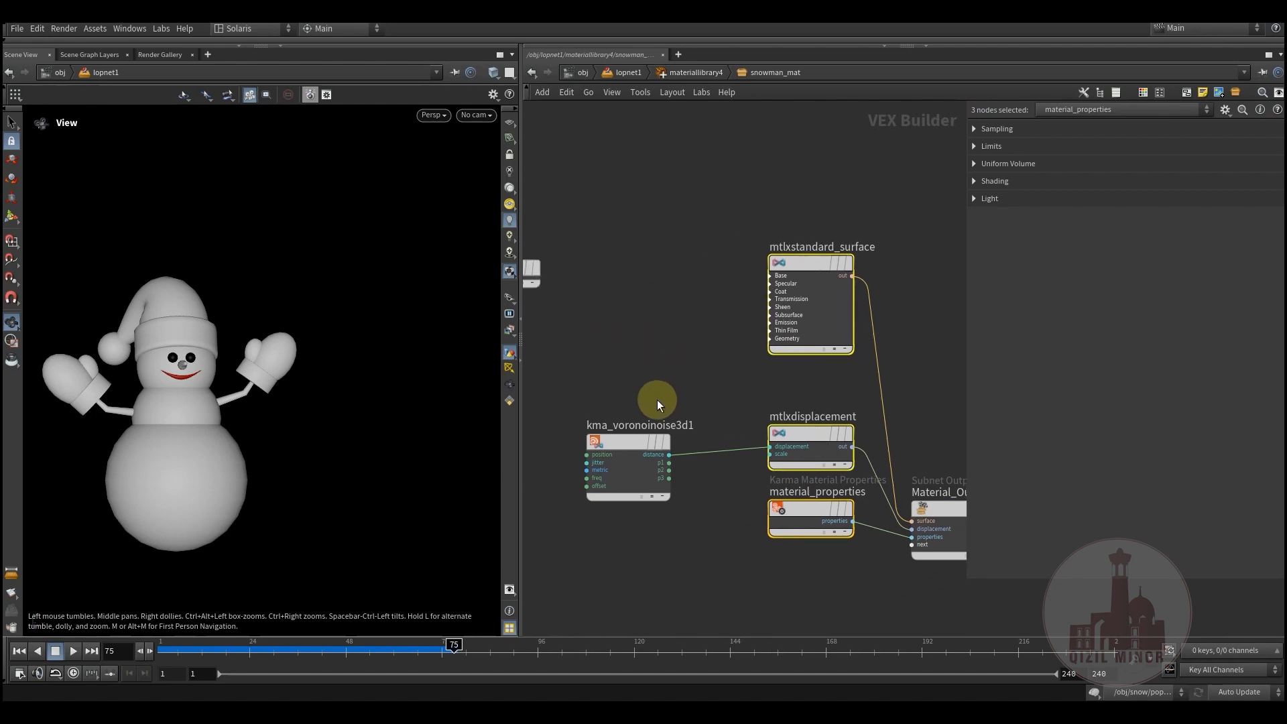
Review the settings of kma_voronoinoise3d1 and mtlxdisplacement, moving the noise node closer to mtlxdisplacement.
{"action": "left_click_drag", "start_coordinate": [627, 448], "coordinate": [629, 435]}
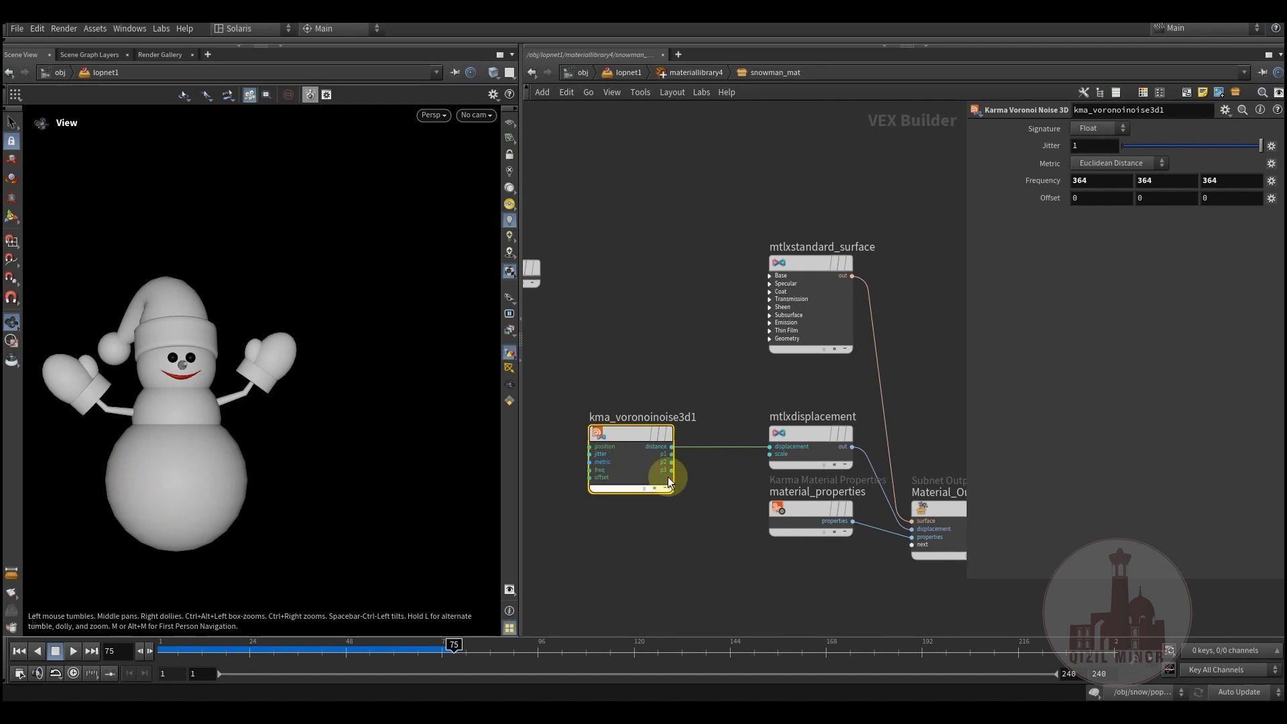
{"action": "left_click", "coordinate": [778, 436]}
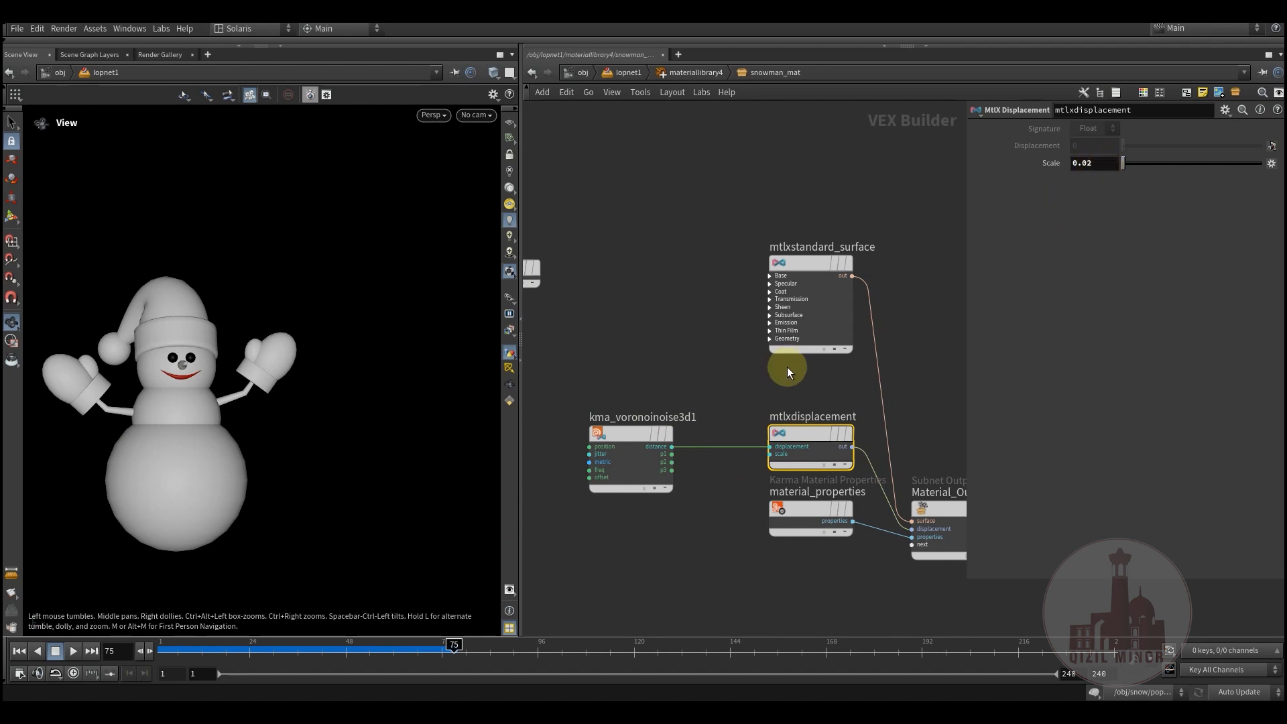
{"action": "left_click_drag", "start_coordinate": [618, 433], "coordinate": [666, 437]}
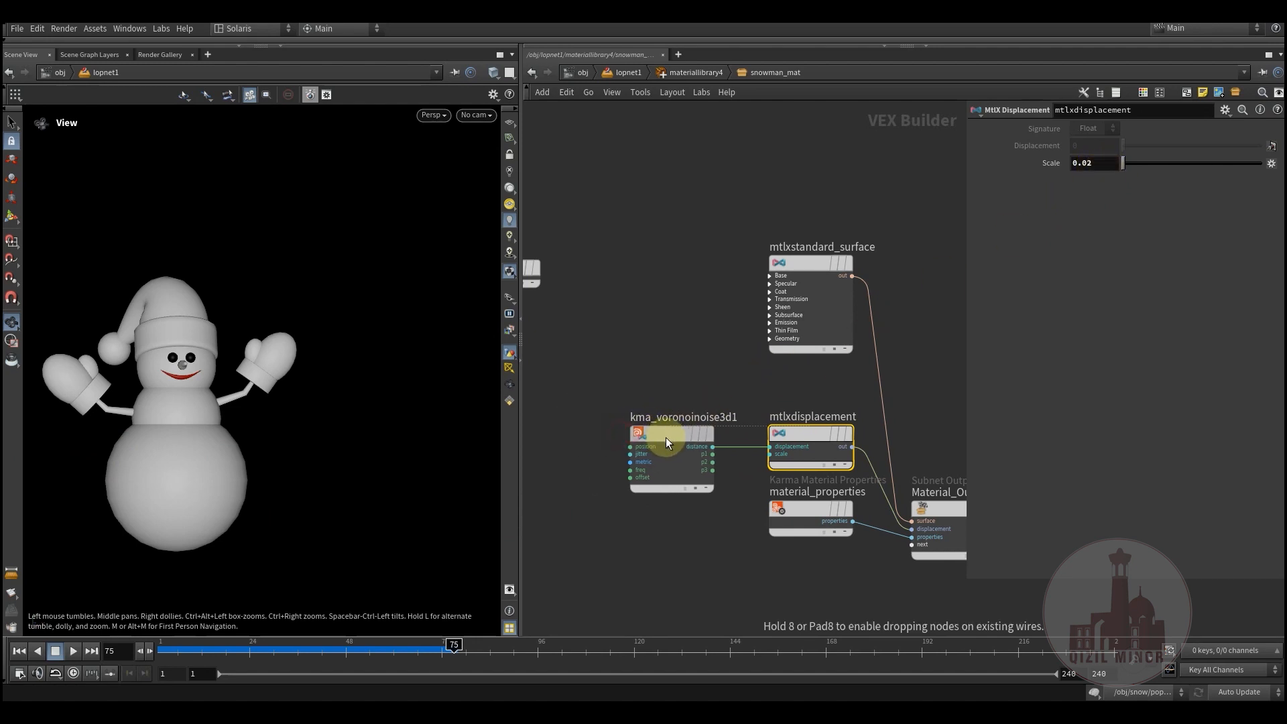
{"action": "left_click_drag", "start_coordinate": [578, 402], "coordinate": [753, 527]}
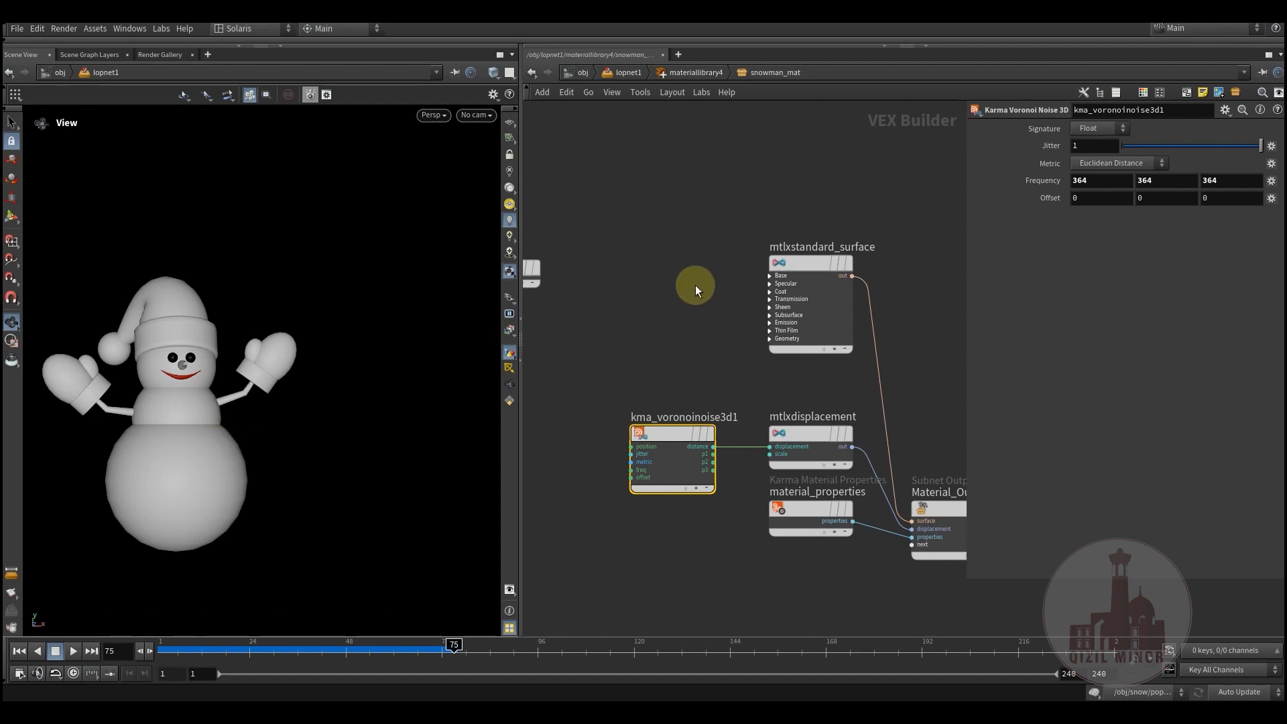
{"action": "middle_click_drag", "start_coordinate": [679, 303], "coordinate": [644, 342]}
Review the mtlxstandard_surface parameters from Base to Subsurface and expand its Emission section.
{"action": "left_click", "coordinate": [787, 292]}
{"action": "scroll", "coordinate": [1022, 377], "scroll_direction": "up", "scroll_amount": 2}
{"action": "scroll", "coordinate": [1019, 374], "scroll_direction": "up", "scroll_amount": 3}
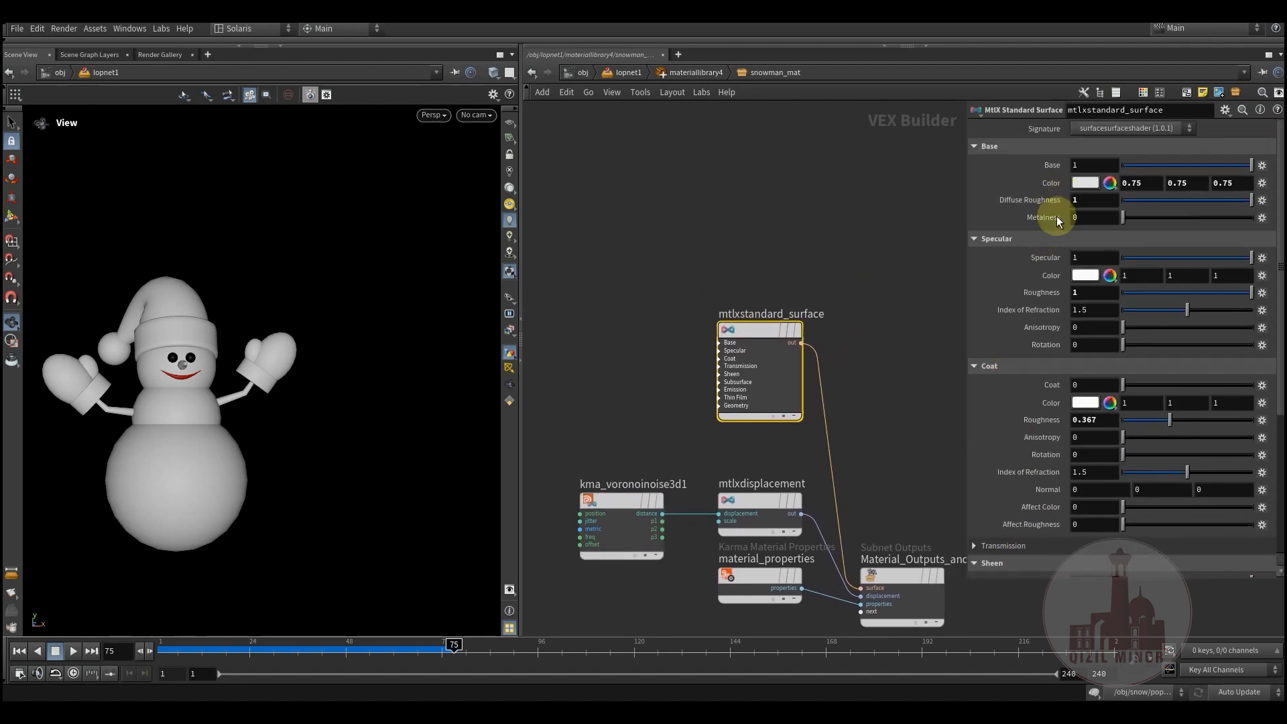
{"action": "scroll", "coordinate": [1019, 336], "scroll_direction": "down", "scroll_amount": 6}
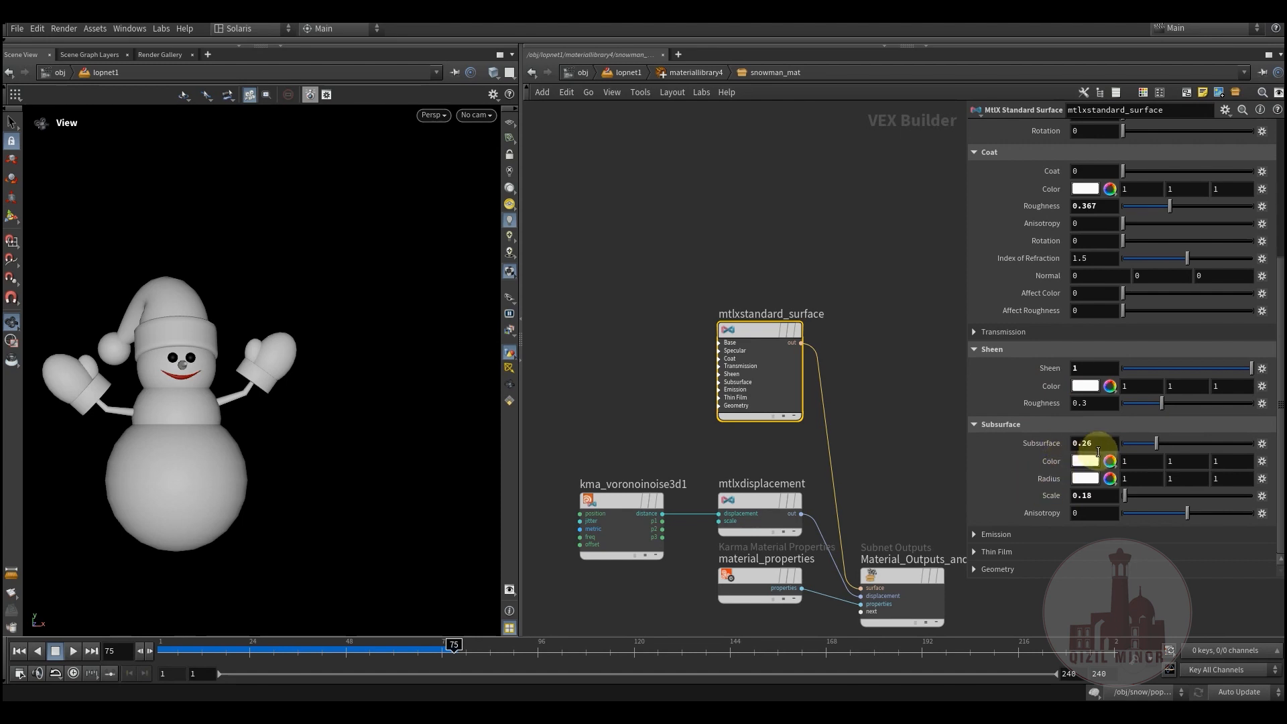
{"action": "scroll", "coordinate": [1029, 479], "scroll_direction": "up", "scroll_amount": 5}
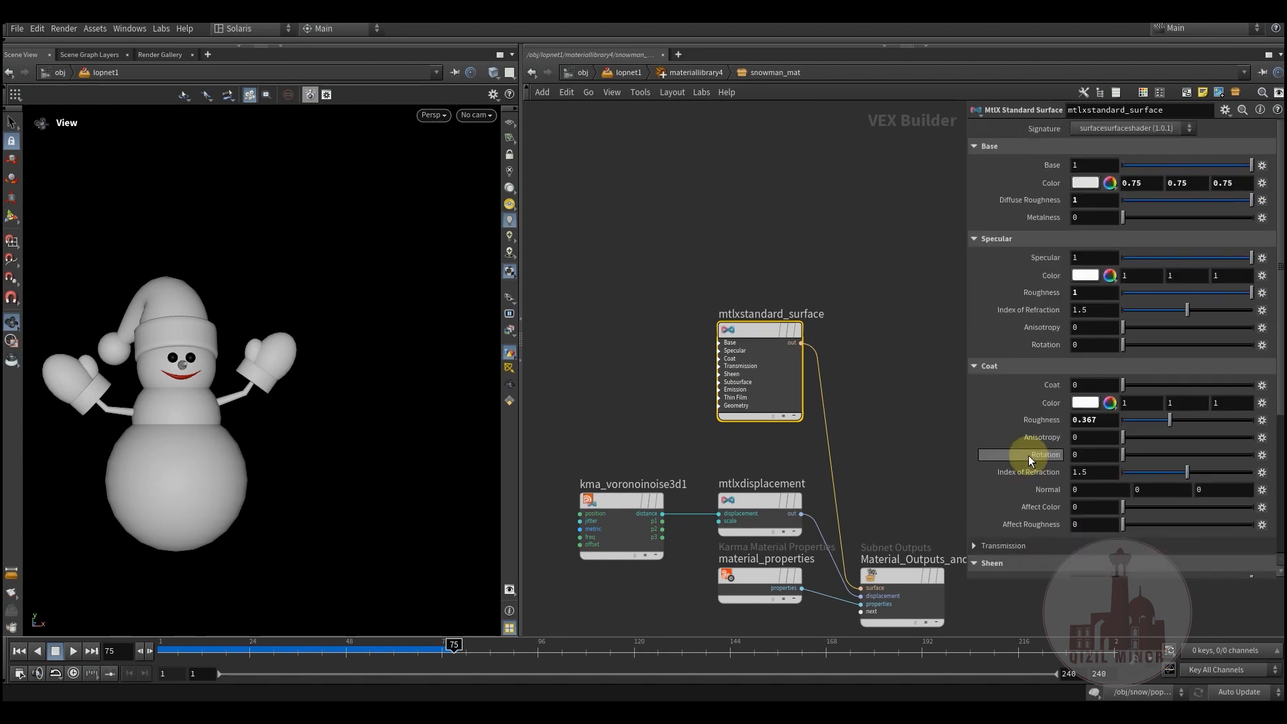
{"action": "scroll", "coordinate": [1009, 384], "scroll_direction": "down", "scroll_amount": 5}
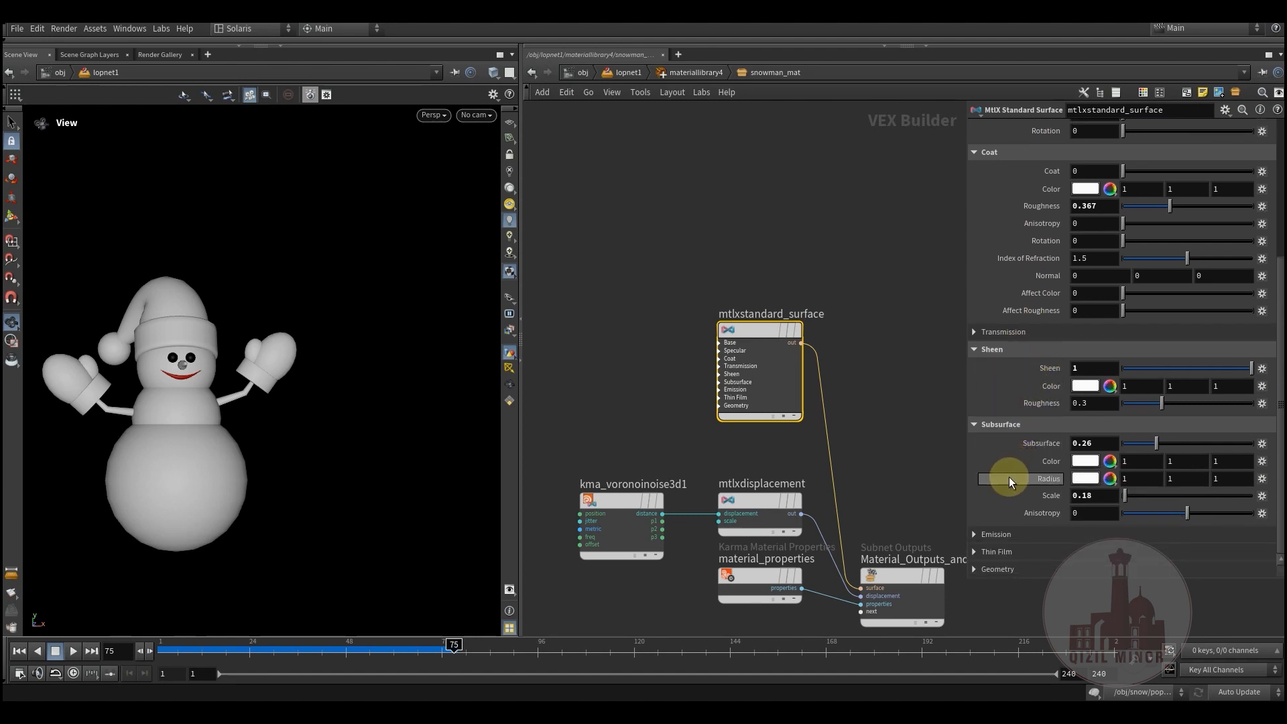
{"action": "left_click", "coordinate": [990, 534]}
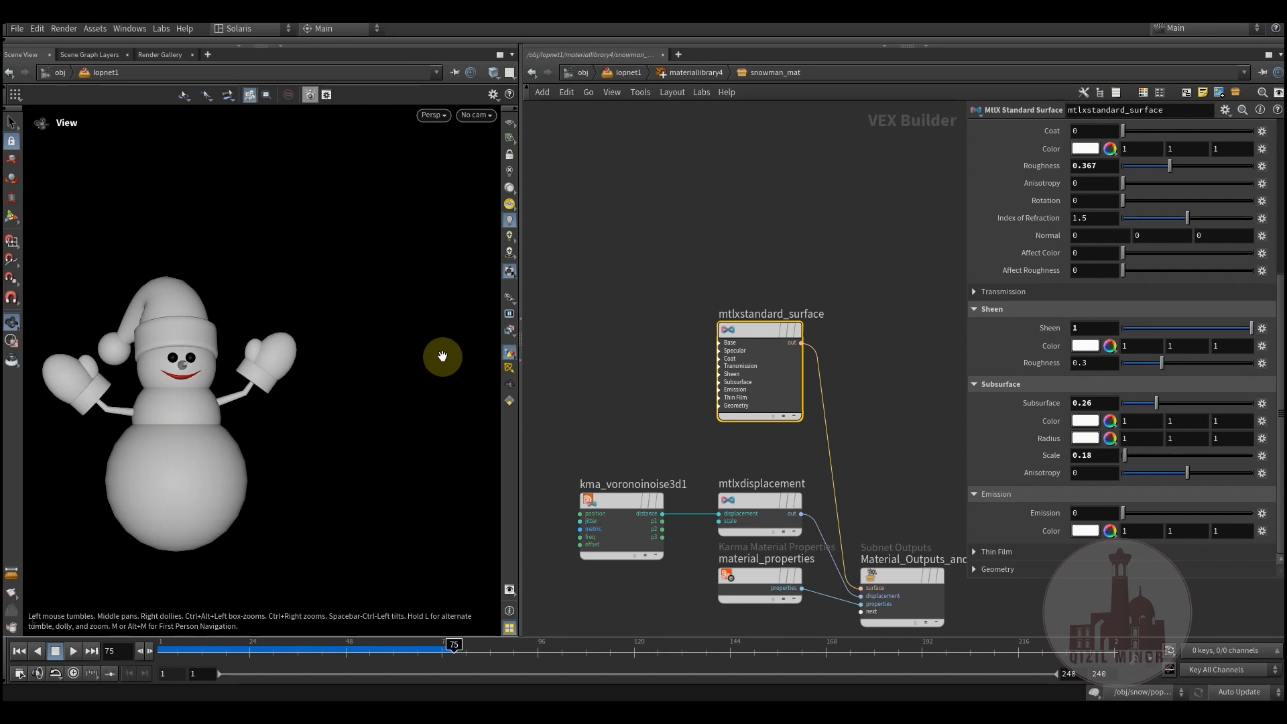
{"action": "middle_click_drag", "start_coordinate": [654, 412], "coordinate": [717, 346]}
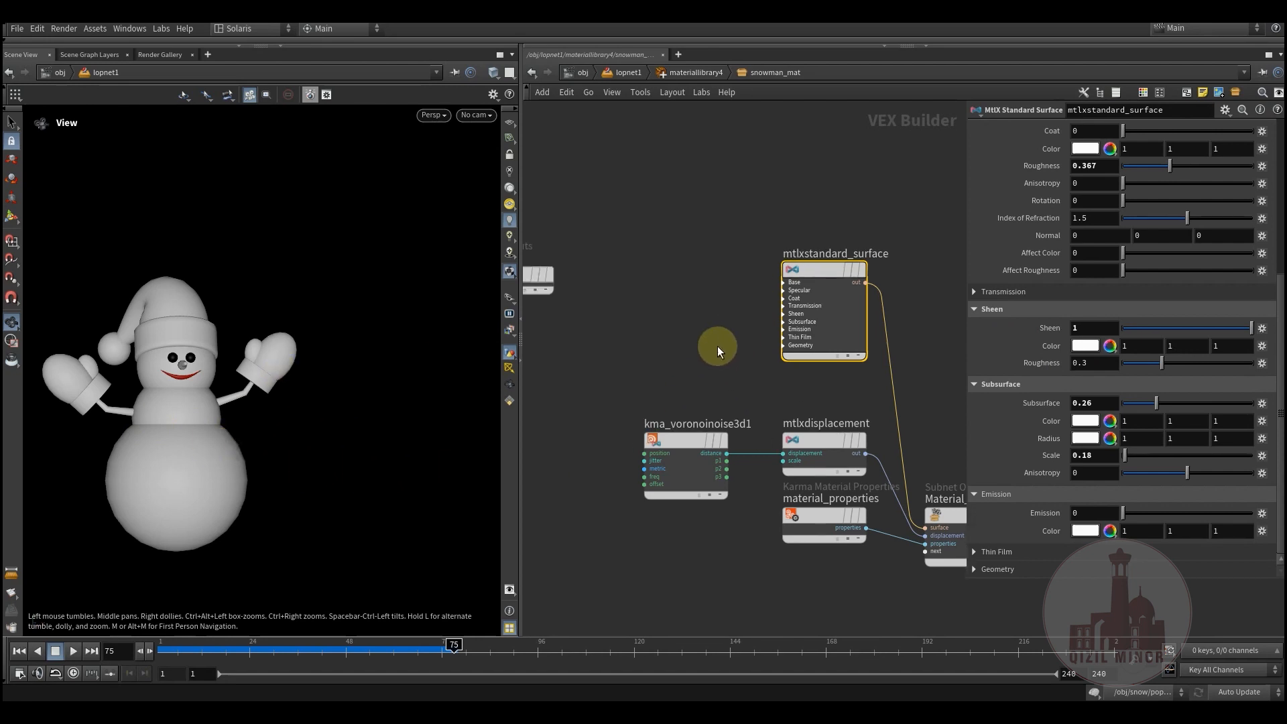
Select kma_voronoinoise3d1, mtlxdisplacement and mtlxstandard_surface in turn to go over snowman_mat once more.
{"action": "left_click", "coordinate": [659, 488]}
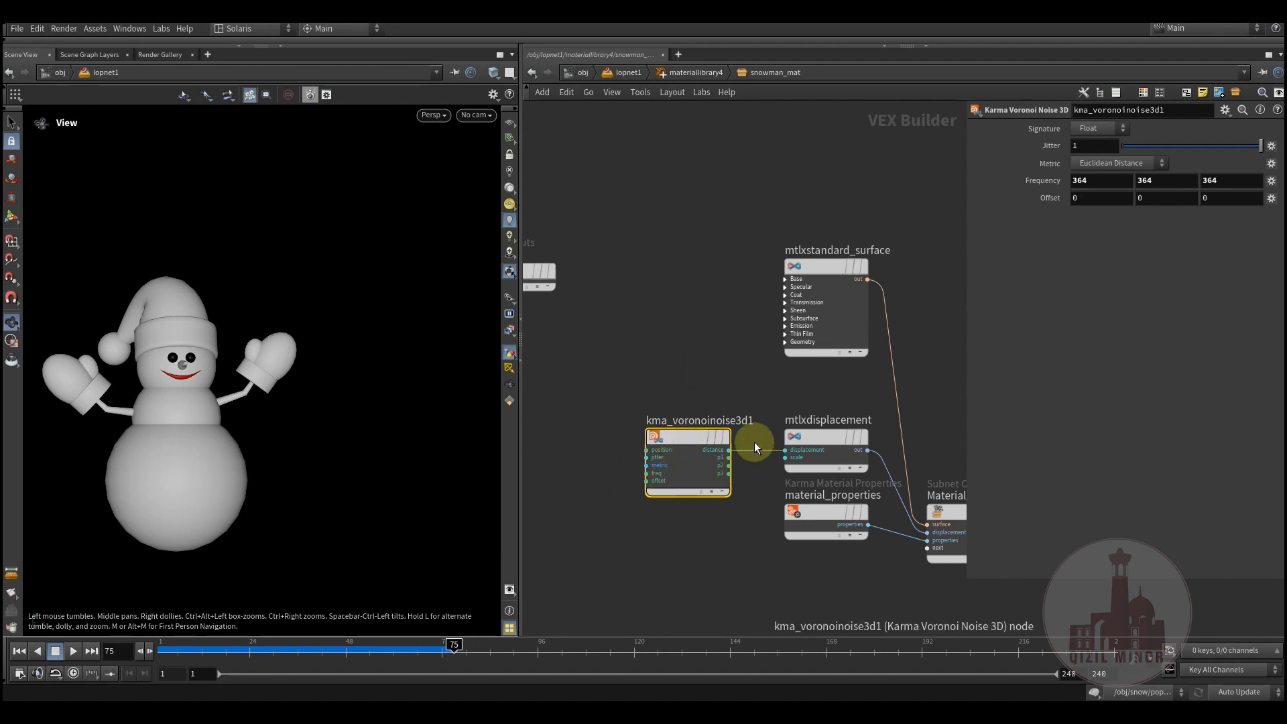
{"action": "left_click", "coordinate": [826, 439]}
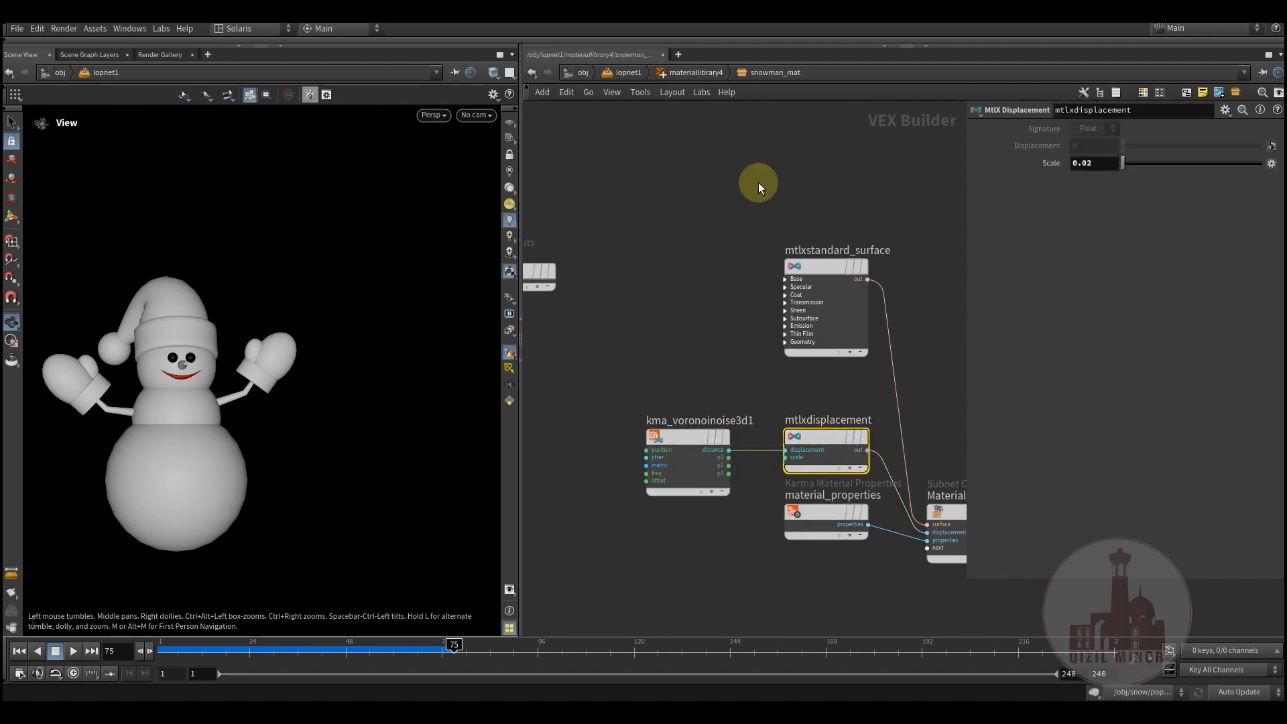
{"action": "left_click", "coordinate": [830, 267]}
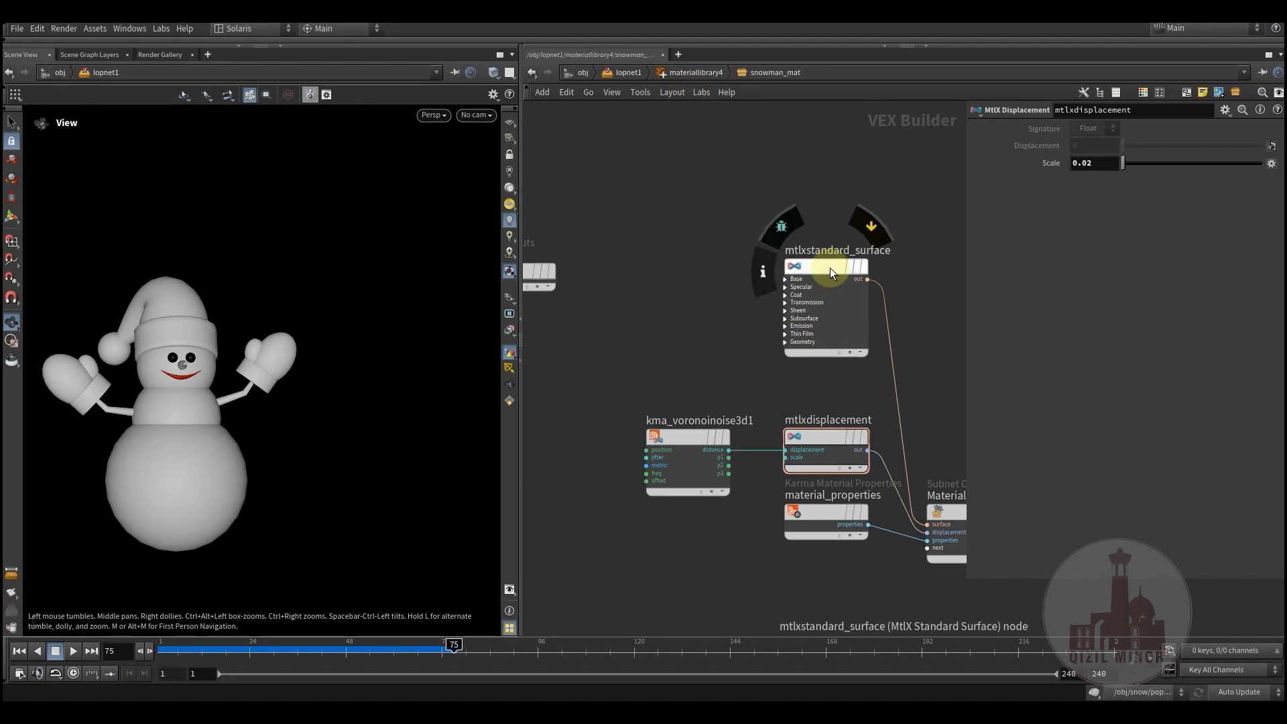
Check the Base, Specular and Coat settings of mtlxstandard_surface in snowman_mat, return to materiallibrary4 and open white_mat.
{"action": "scroll", "coordinate": [1004, 332], "scroll_direction": "down", "scroll_amount": 5}
{"action": "scroll", "coordinate": [1004, 339], "scroll_direction": "up", "scroll_amount": 2}
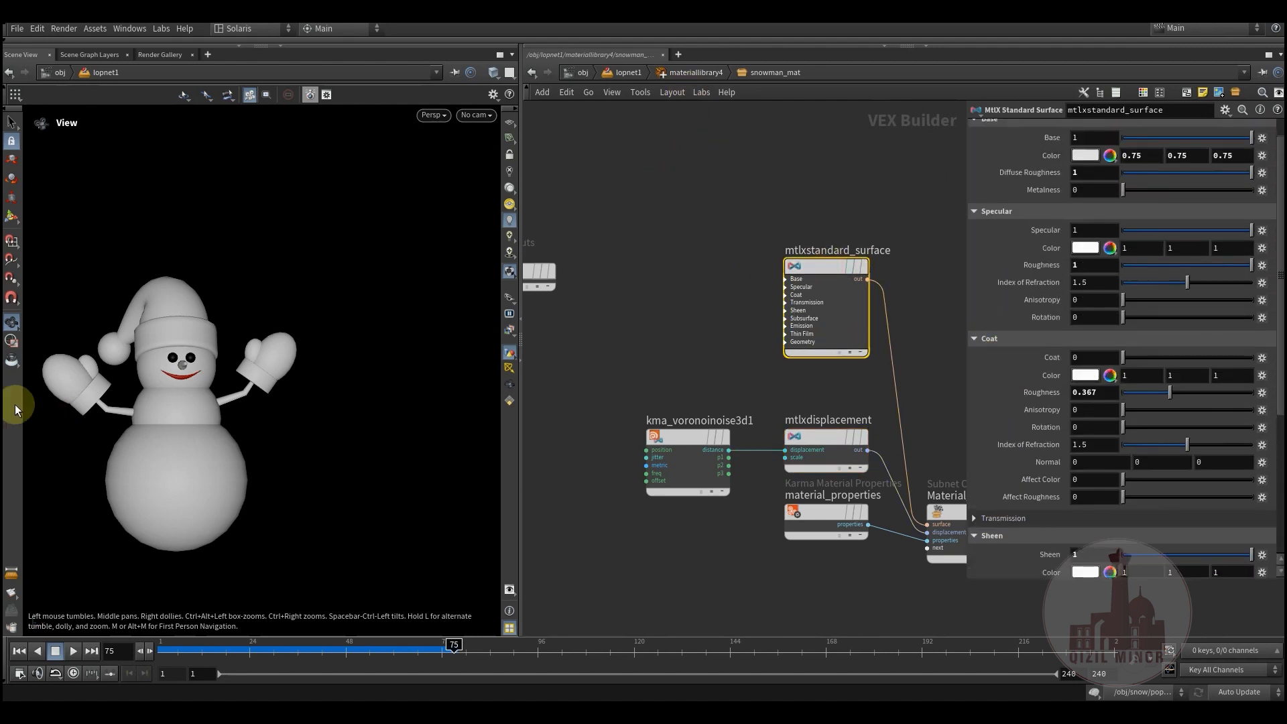
{"action": "left_click", "coordinate": [693, 73]}
{"action": "mouse_move", "coordinate": [717, 309]}
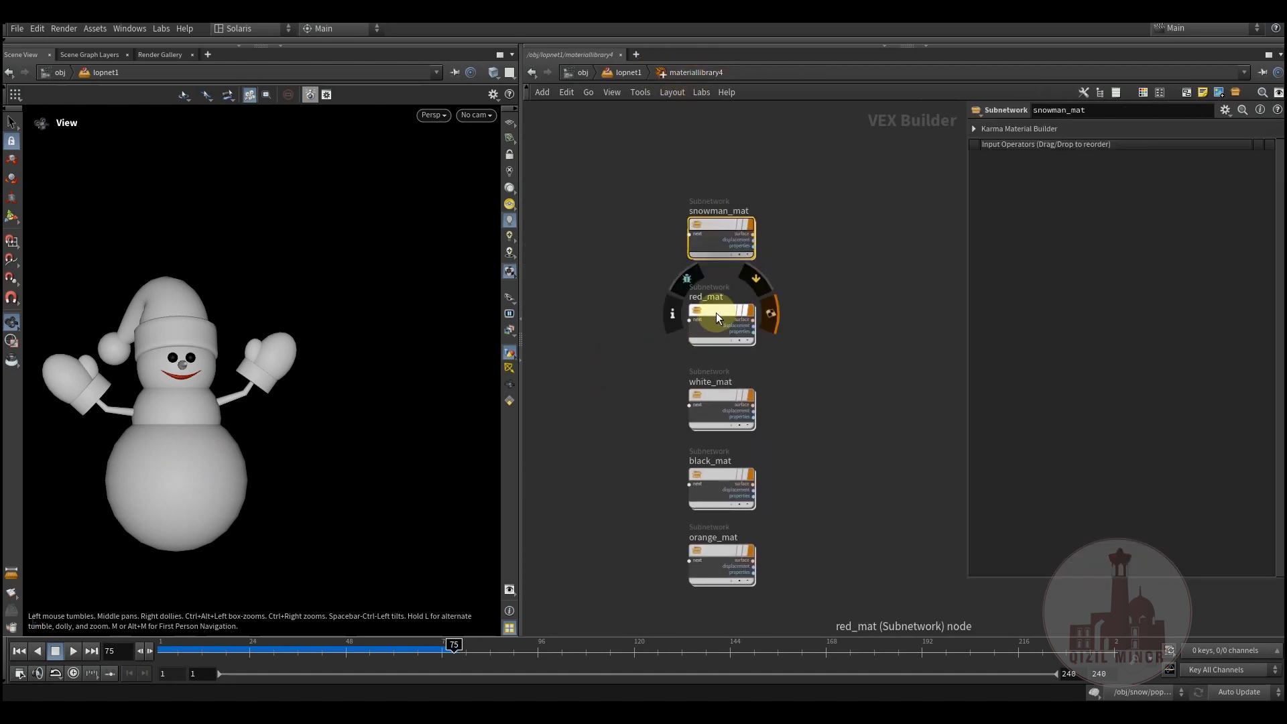
{"action": "double_click", "coordinate": [715, 397]}
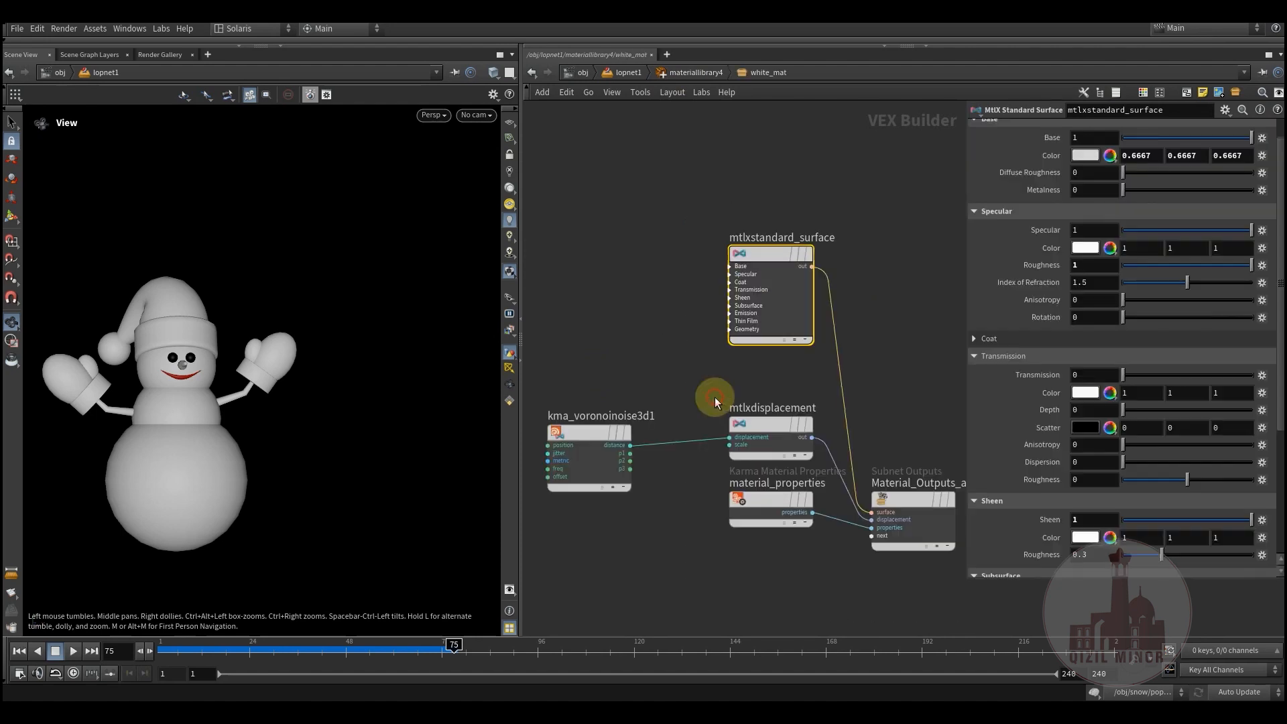
In white_mat, move kma_voronoinoise3d1 closer to mtlxdisplacement and review the settings of mtlxstandard_surface and mtlxdisplacement.
{"action": "mouse_move", "coordinate": [580, 401]}
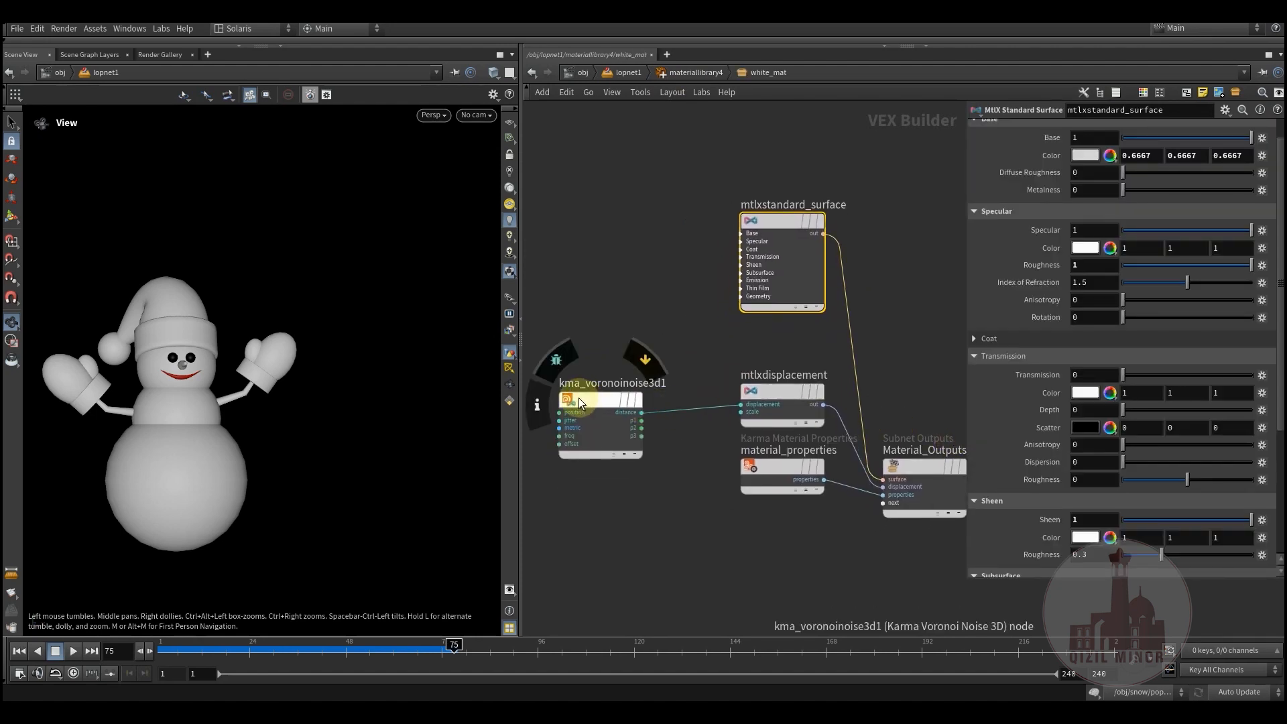
{"action": "left_click_drag", "start_coordinate": [578, 397], "coordinate": [609, 389]}
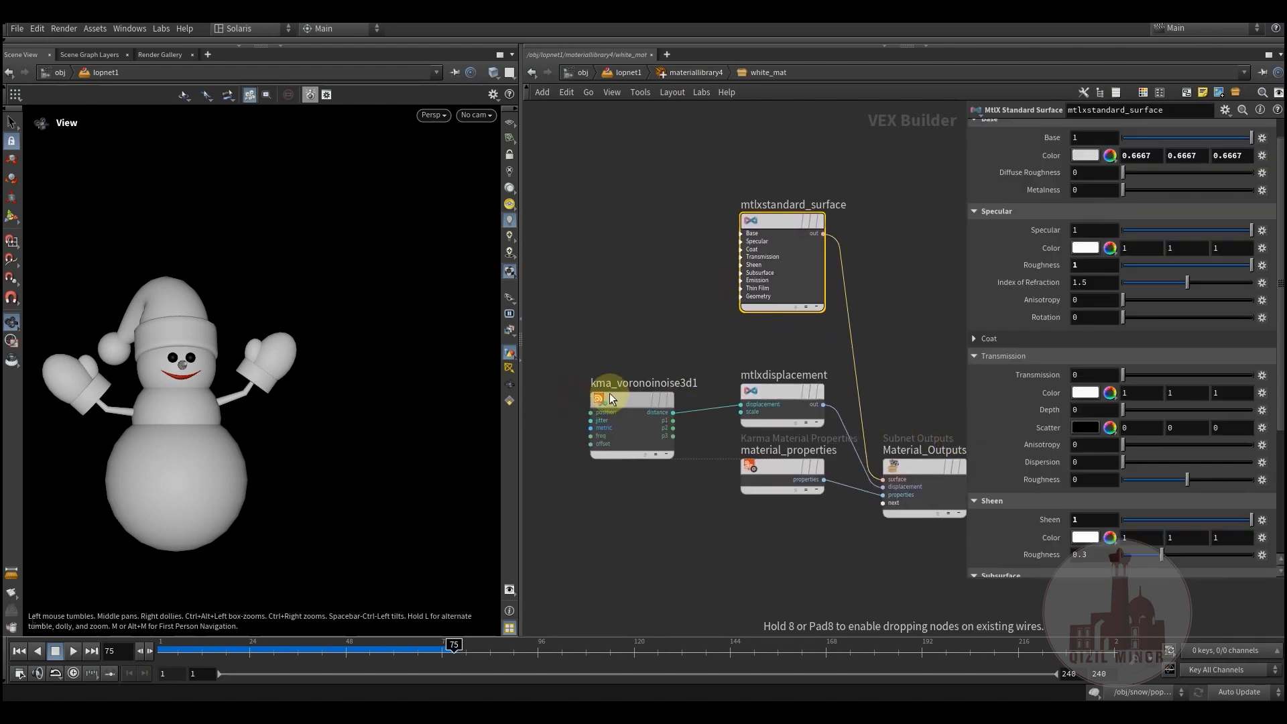
{"action": "left_click", "coordinate": [779, 221]}
{"action": "scroll", "coordinate": [1021, 460], "scroll_direction": "down", "scroll_amount": 5}
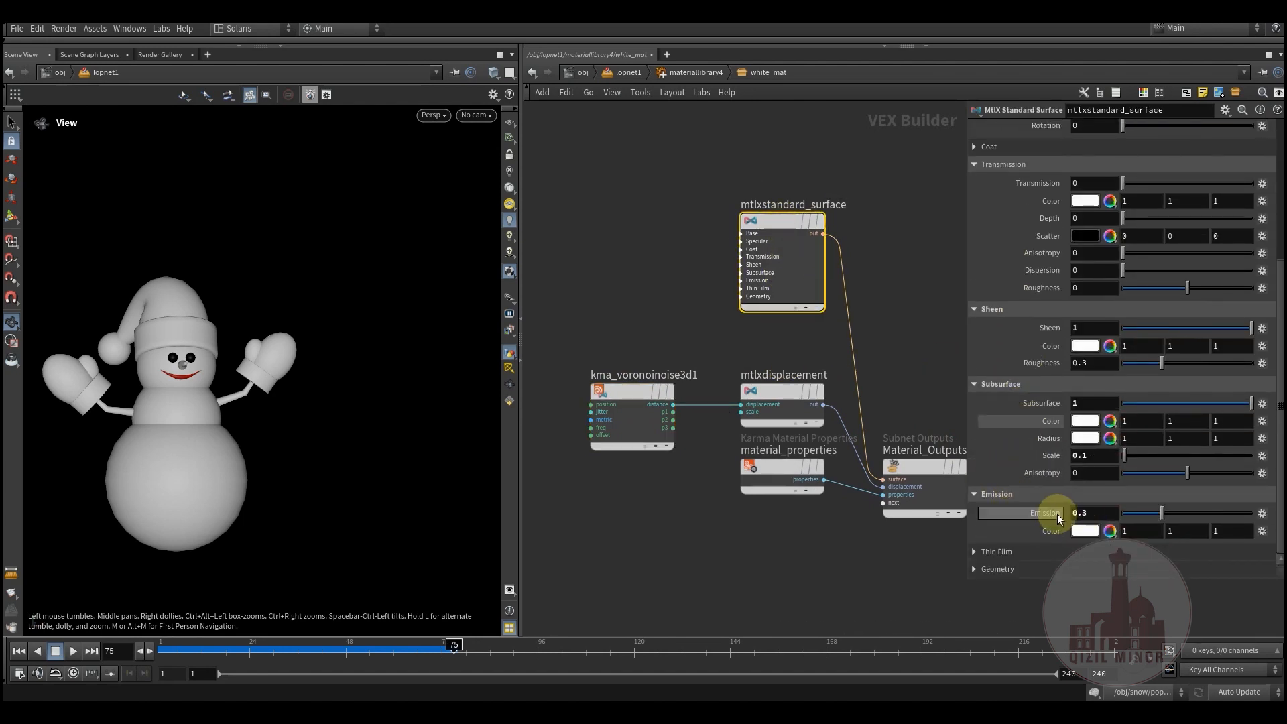
{"action": "left_click", "coordinate": [808, 390]}
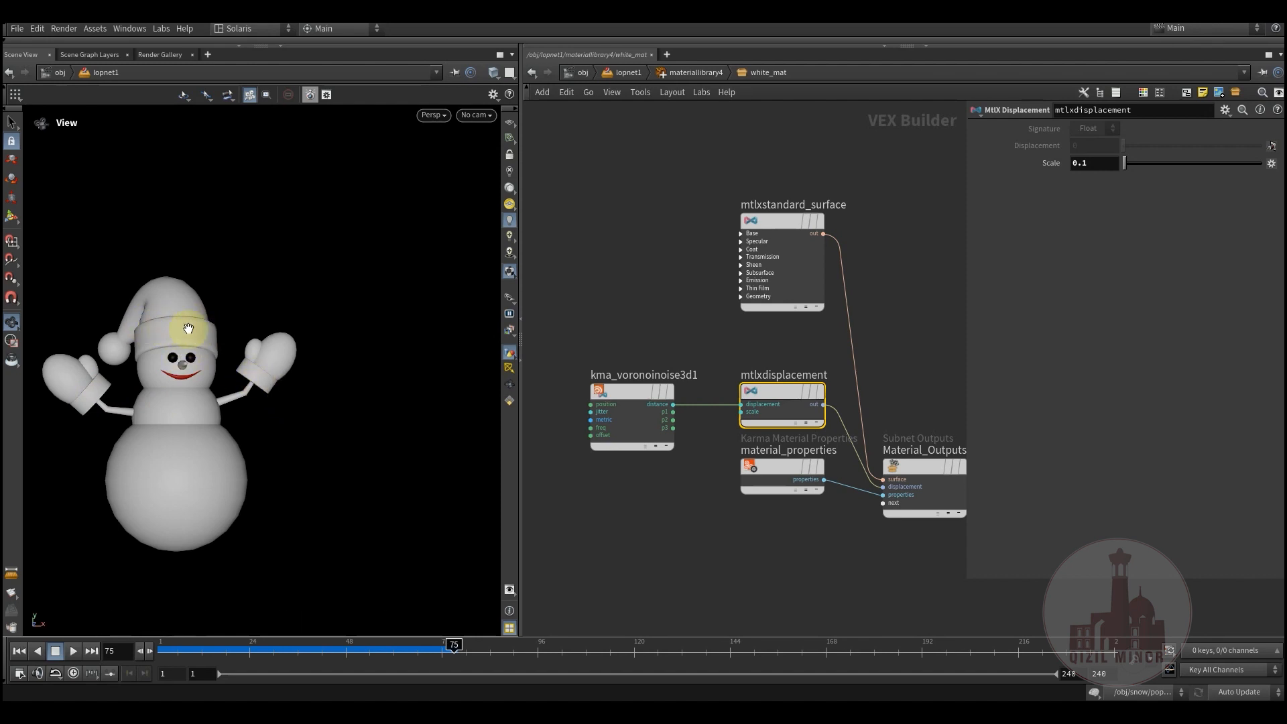
Return to materiallibrary4, select black_mat and go back up to the lopnet1 network around materiallibrary4.
{"action": "left_click", "coordinate": [682, 72]}
{"action": "left_click", "coordinate": [723, 417]}
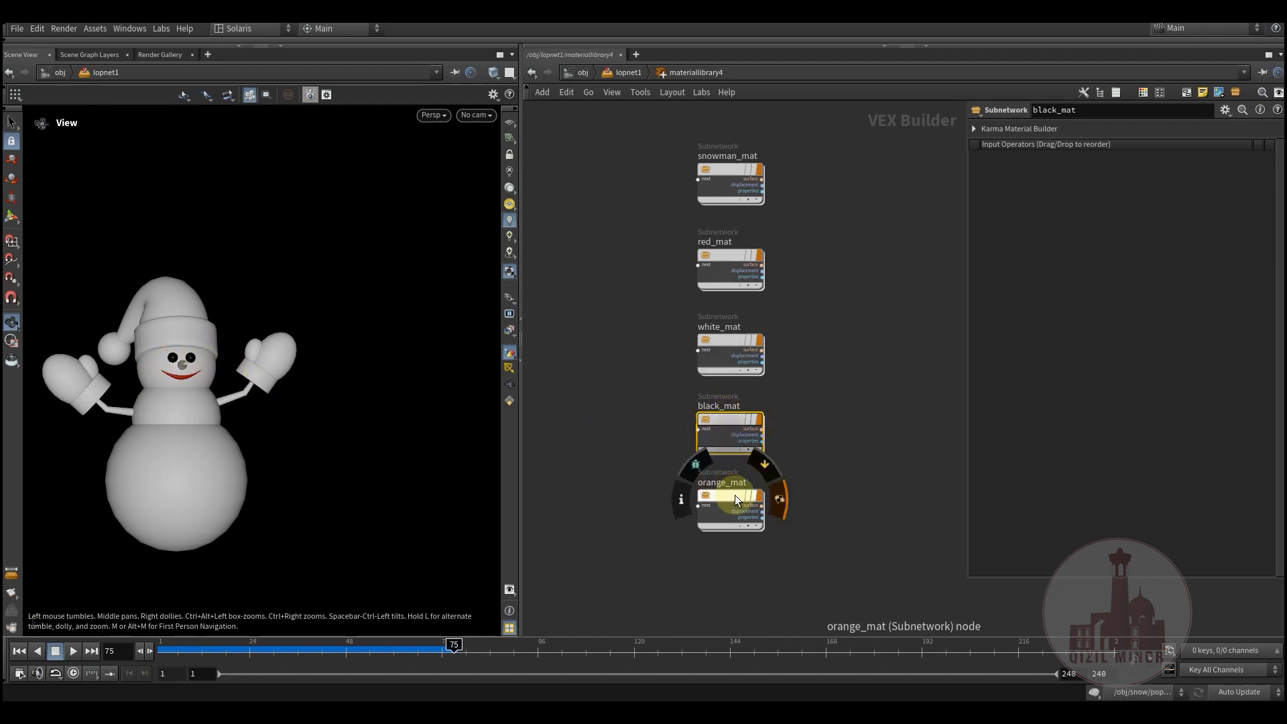
{"action": "middle_click_drag", "start_coordinate": [633, 106], "coordinate": [651, 139]}
{"action": "left_click", "coordinate": [629, 72]}
{"action": "middle_click_drag", "start_coordinate": [688, 345], "coordinate": [611, 383]}
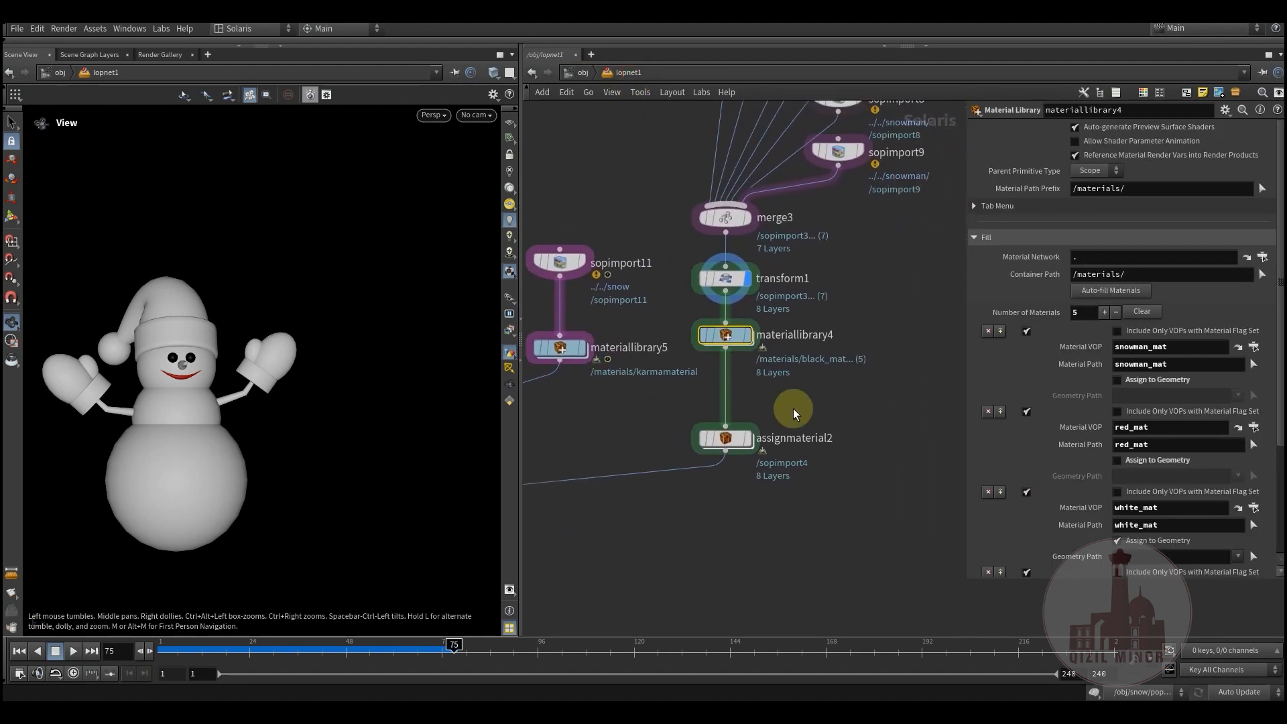
Widen the parameter area and review the Fill entries of materiallibrary4 from snowman_mat to orange_mat.
{"action": "left_click_drag", "start_coordinate": [729, 334], "coordinate": [731, 342]}
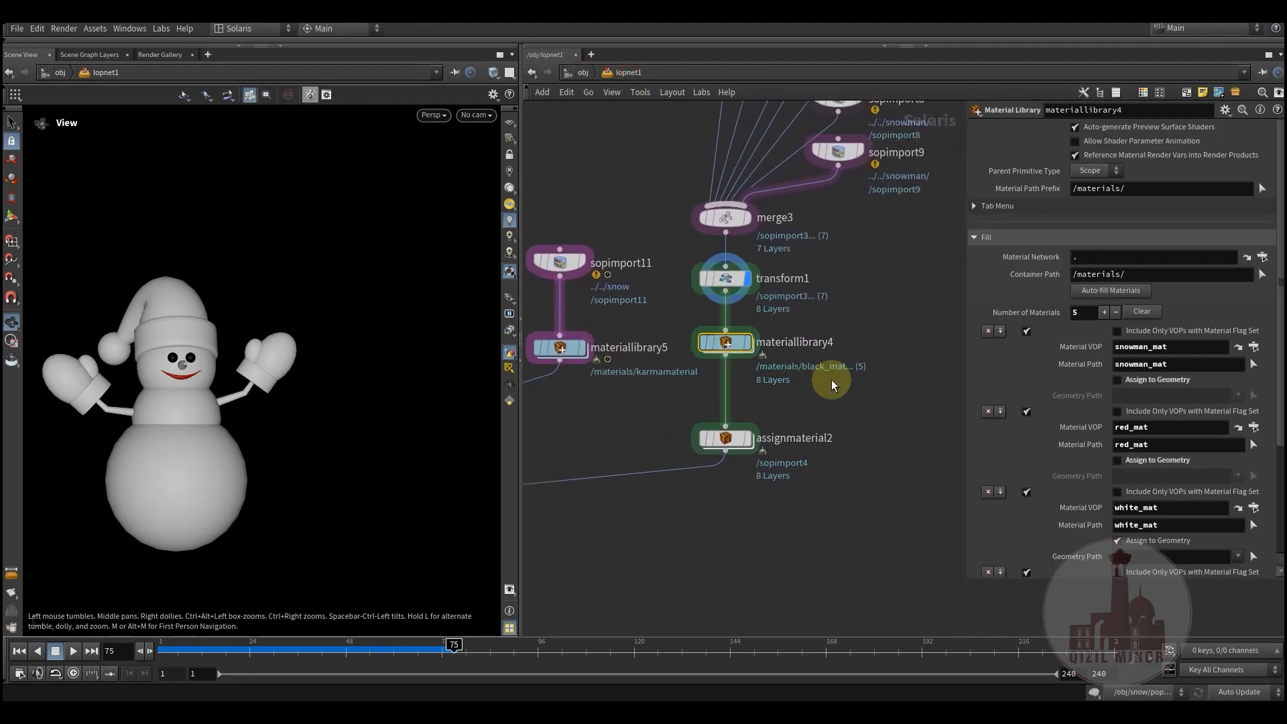
{"action": "left_click_drag", "start_coordinate": [964, 373], "coordinate": [897, 375]}
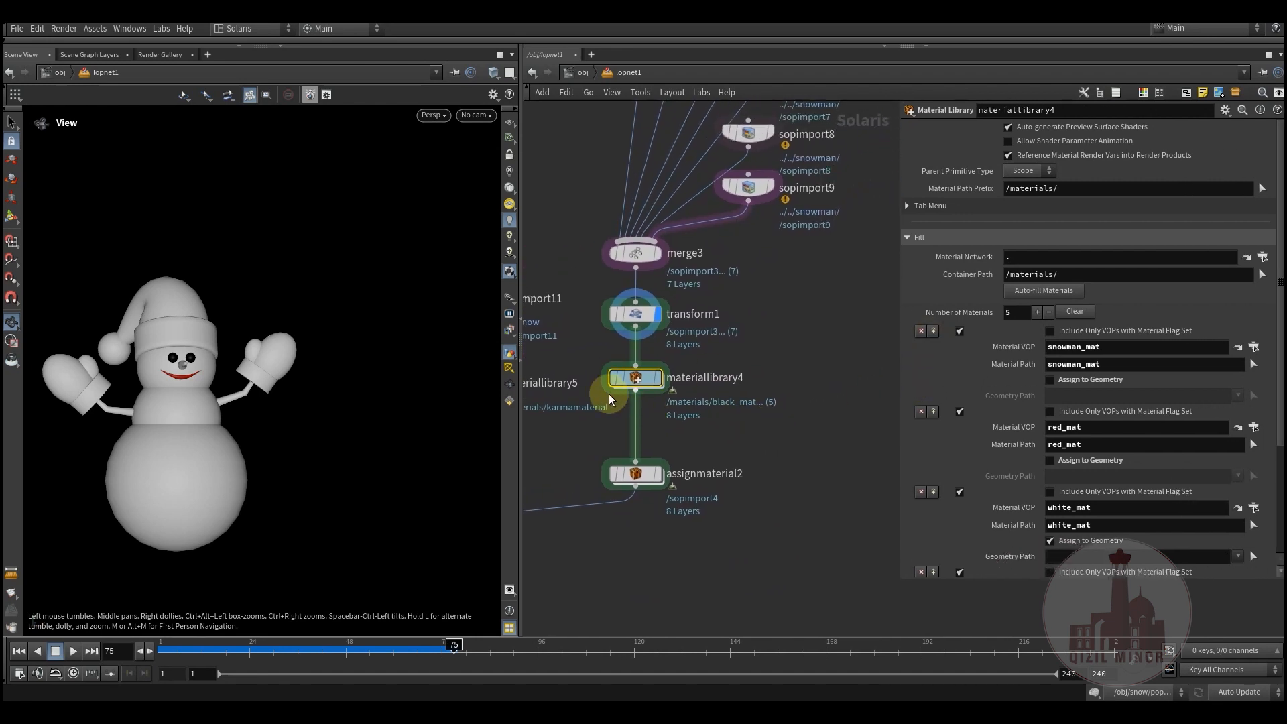
{"action": "left_click_drag", "start_coordinate": [618, 369], "coordinate": [620, 370]}
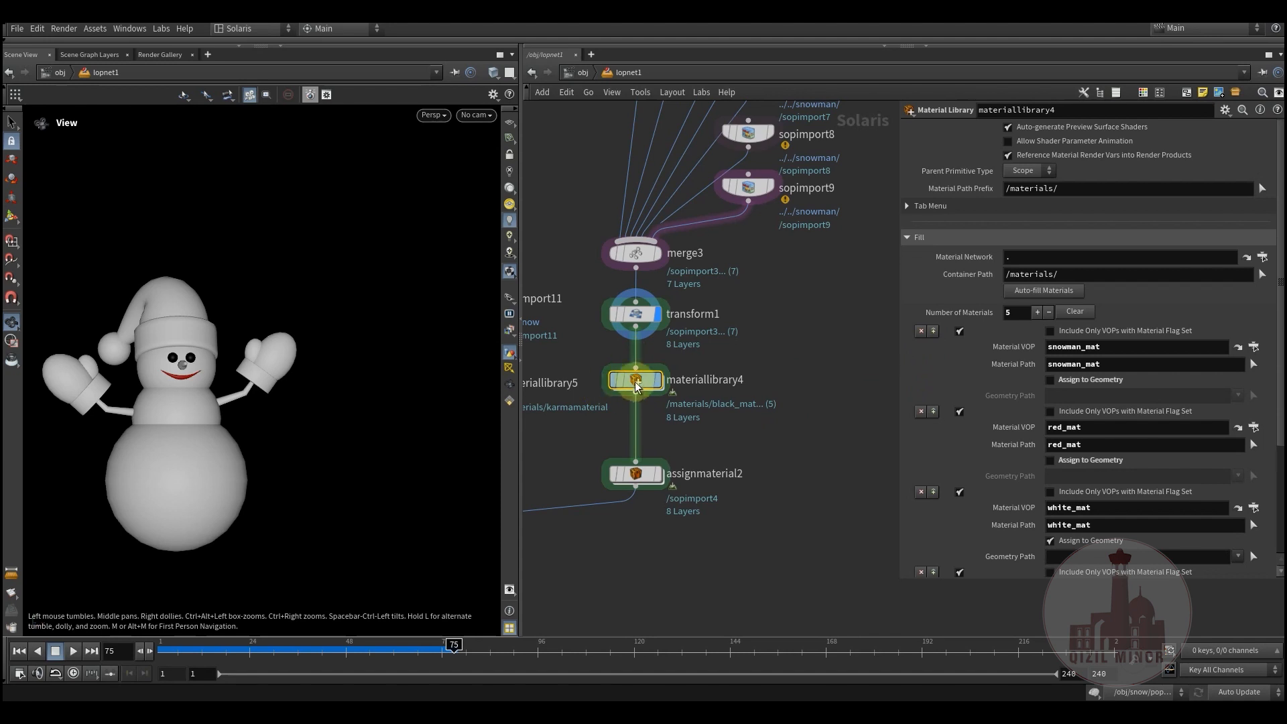
{"action": "mouse_move", "coordinate": [637, 388]}
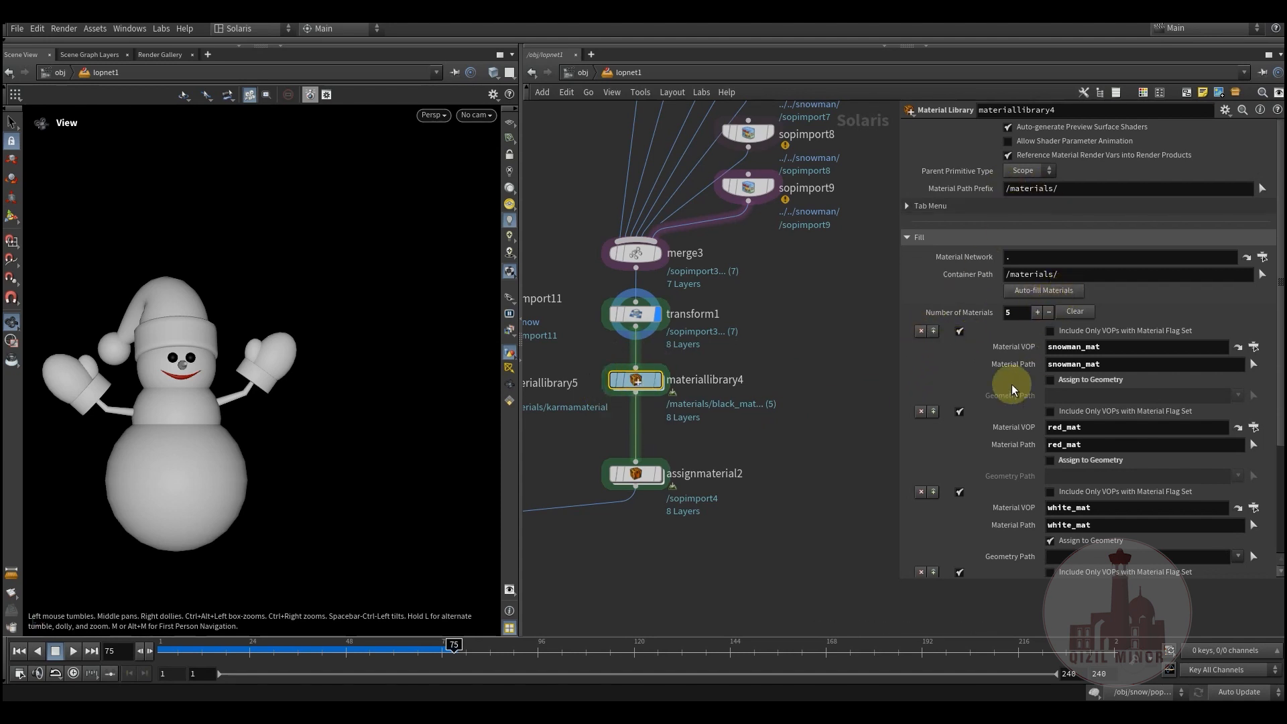
{"action": "scroll", "coordinate": [1011, 384], "scroll_direction": "down", "scroll_amount": 2}
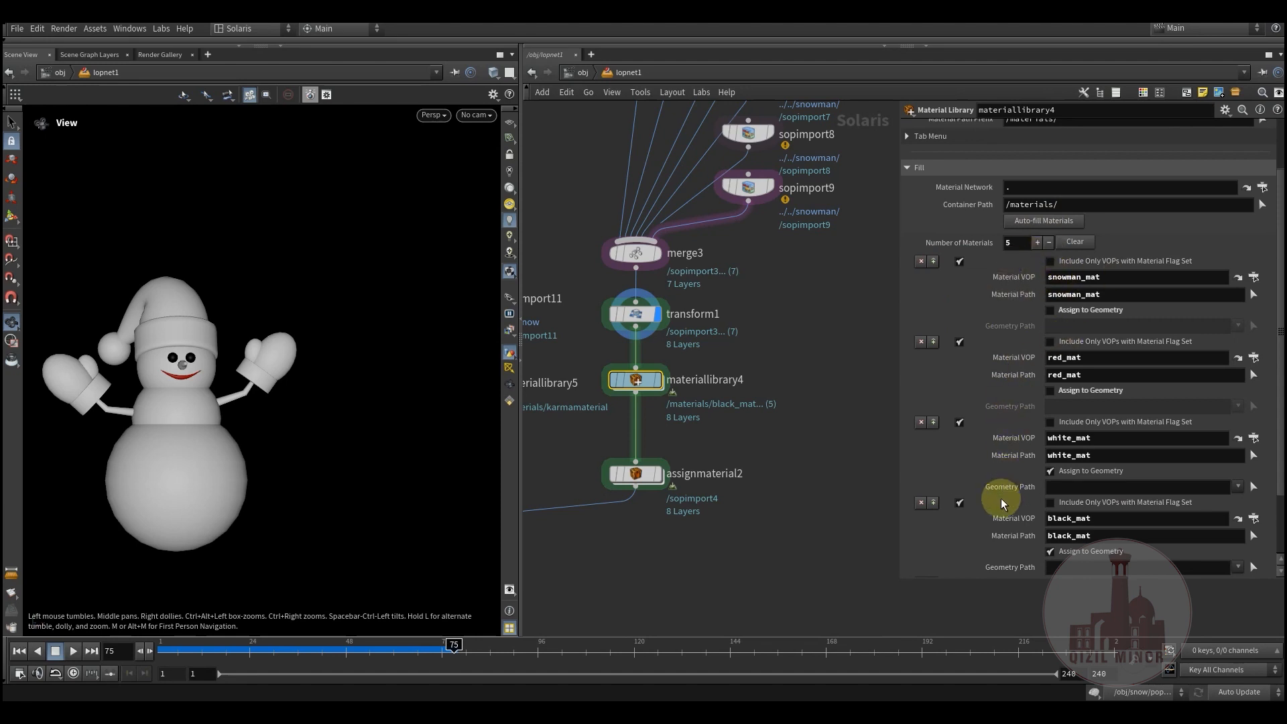
{"action": "scroll", "coordinate": [999, 503], "scroll_direction": "down", "scroll_amount": 2}
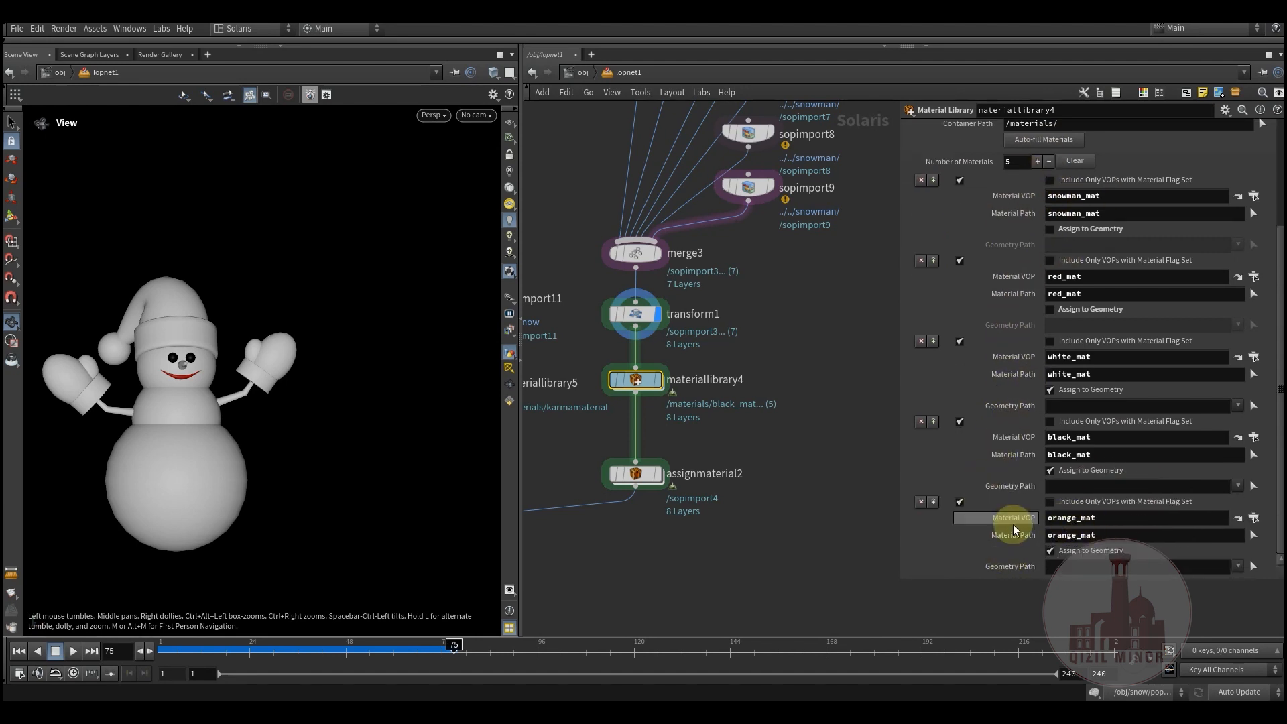
{"action": "scroll", "coordinate": [981, 463], "scroll_direction": "up", "scroll_amount": 2}
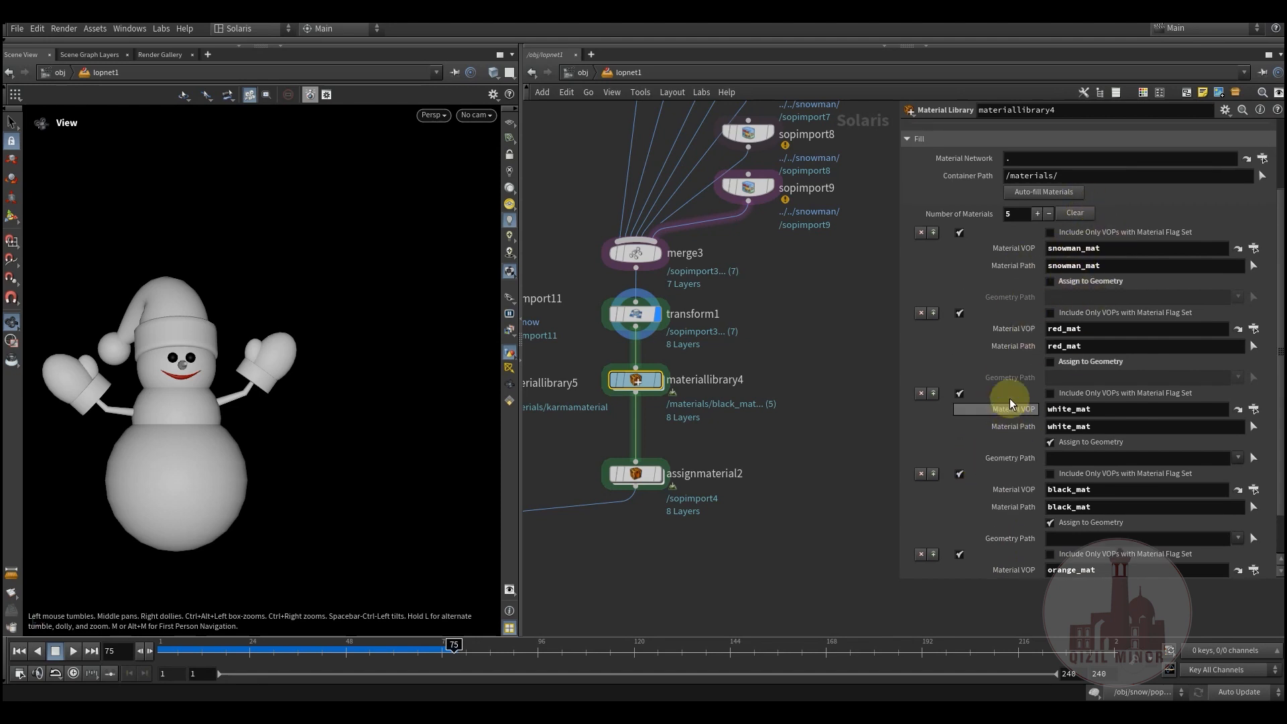
{"action": "scroll", "coordinate": [997, 440], "scroll_direction": "down", "scroll_amount": 2}
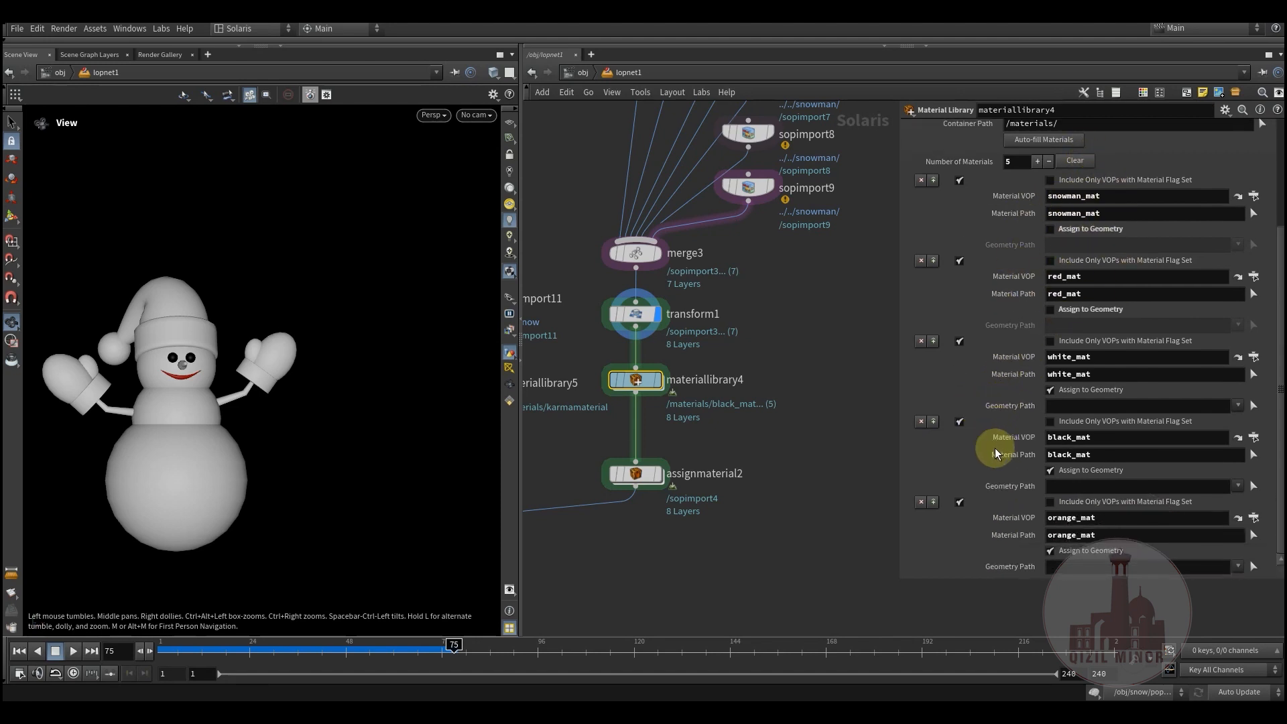
Move assignmaterial2 closer to materiallibrary4 and review its primitive and material path assignments.
{"action": "left_click_drag", "start_coordinate": [640, 473], "coordinate": [638, 453]}
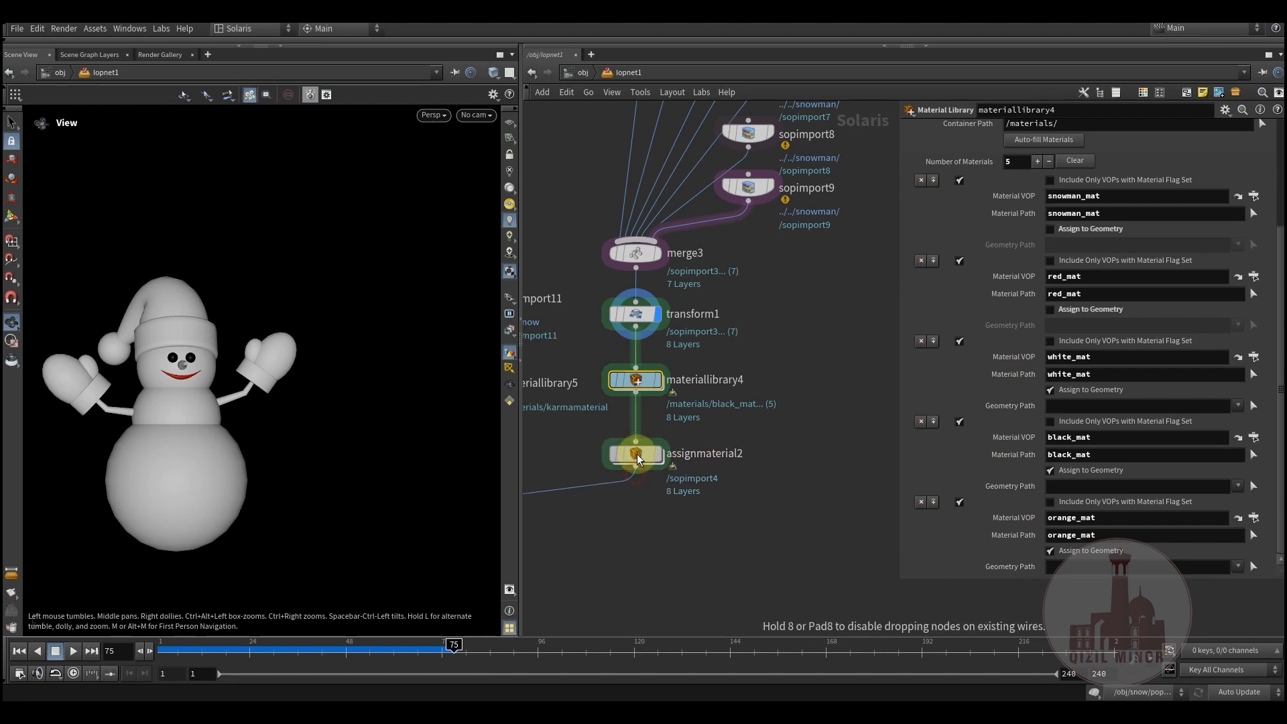
{"action": "scroll", "coordinate": [951, 418], "scroll_direction": "up", "scroll_amount": 1}
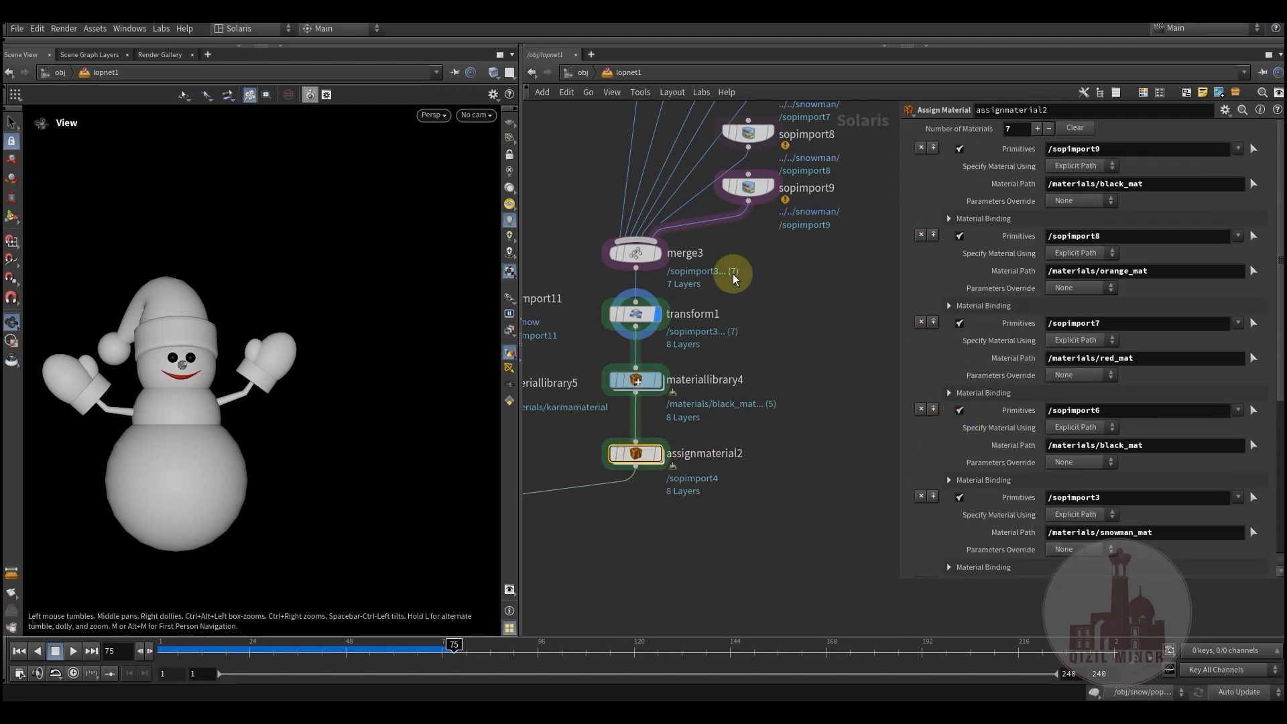
{"action": "mouse_move", "coordinate": [644, 458]}
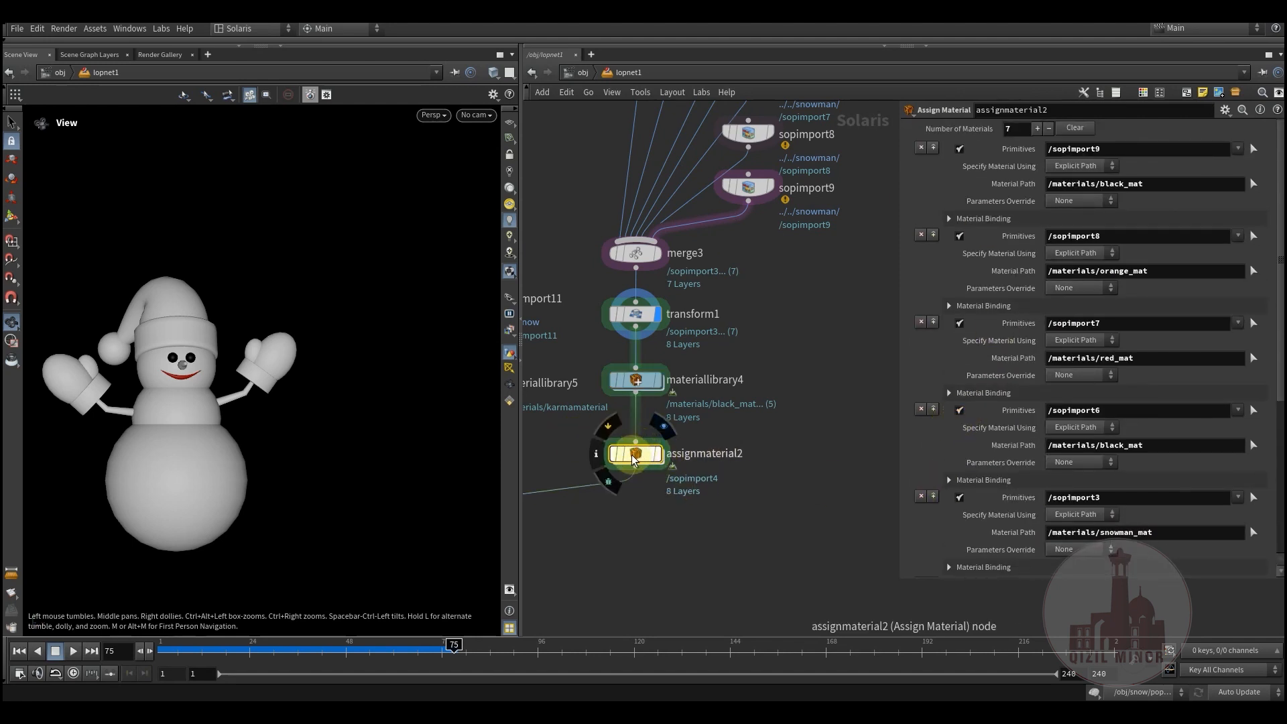
Go over the Material VOP and Material Path fields for snowman_mat, red_mat and white_mat in materiallibrary4.
{"action": "left_click", "coordinate": [630, 389]}
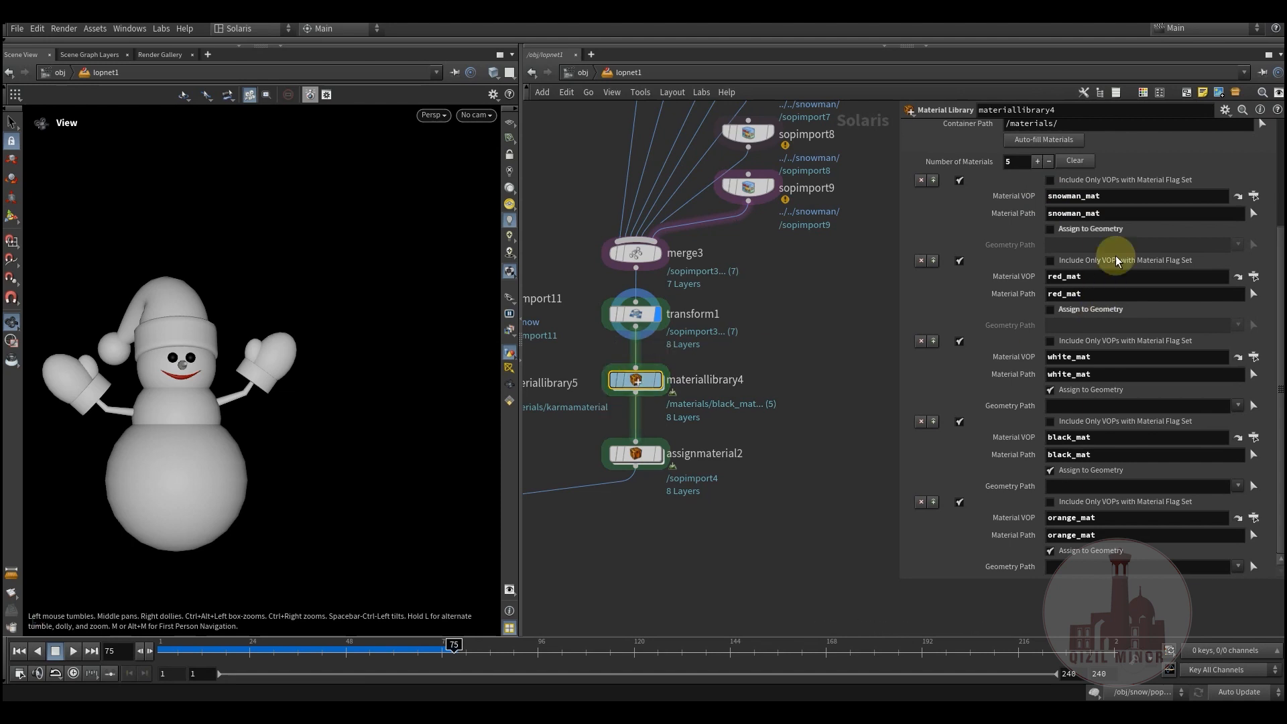
{"action": "double_click", "coordinate": [1111, 197]}
{"action": "double_click", "coordinate": [1115, 213]}
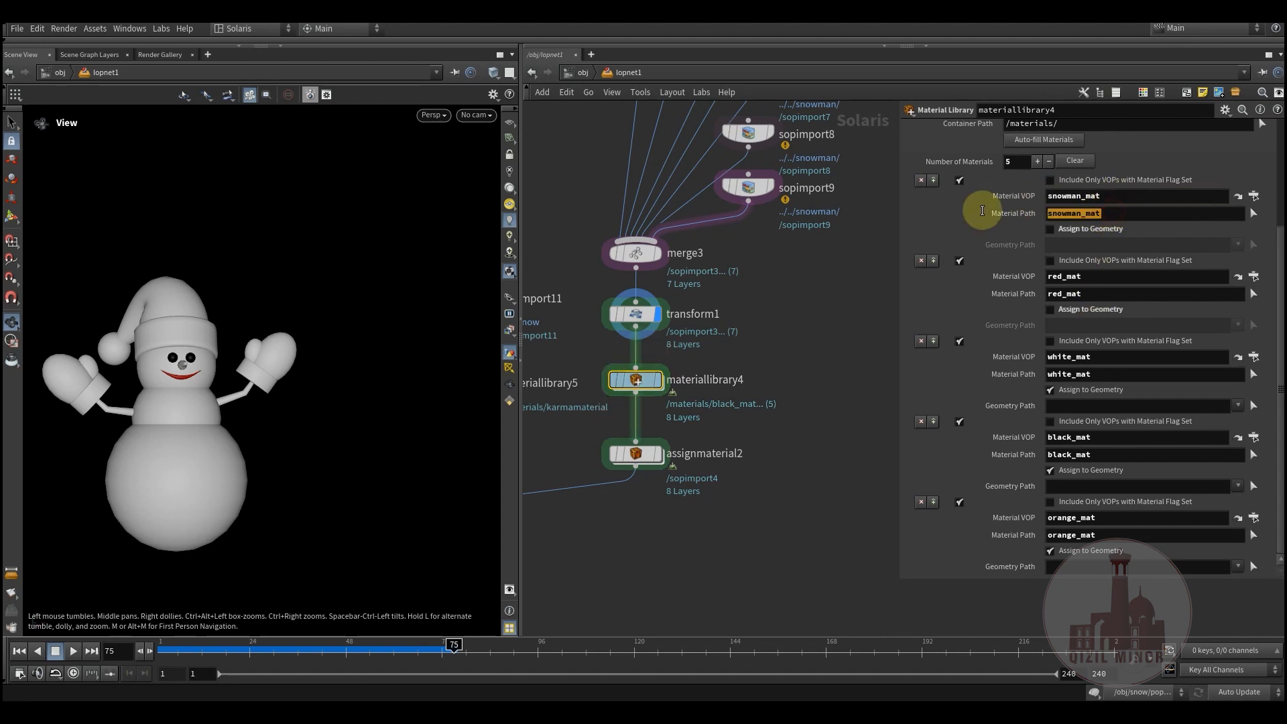
{"action": "double_click", "coordinate": [1094, 275]}
{"action": "left_click", "coordinate": [1064, 293]}
{"action": "double_click", "coordinate": [1064, 293]}
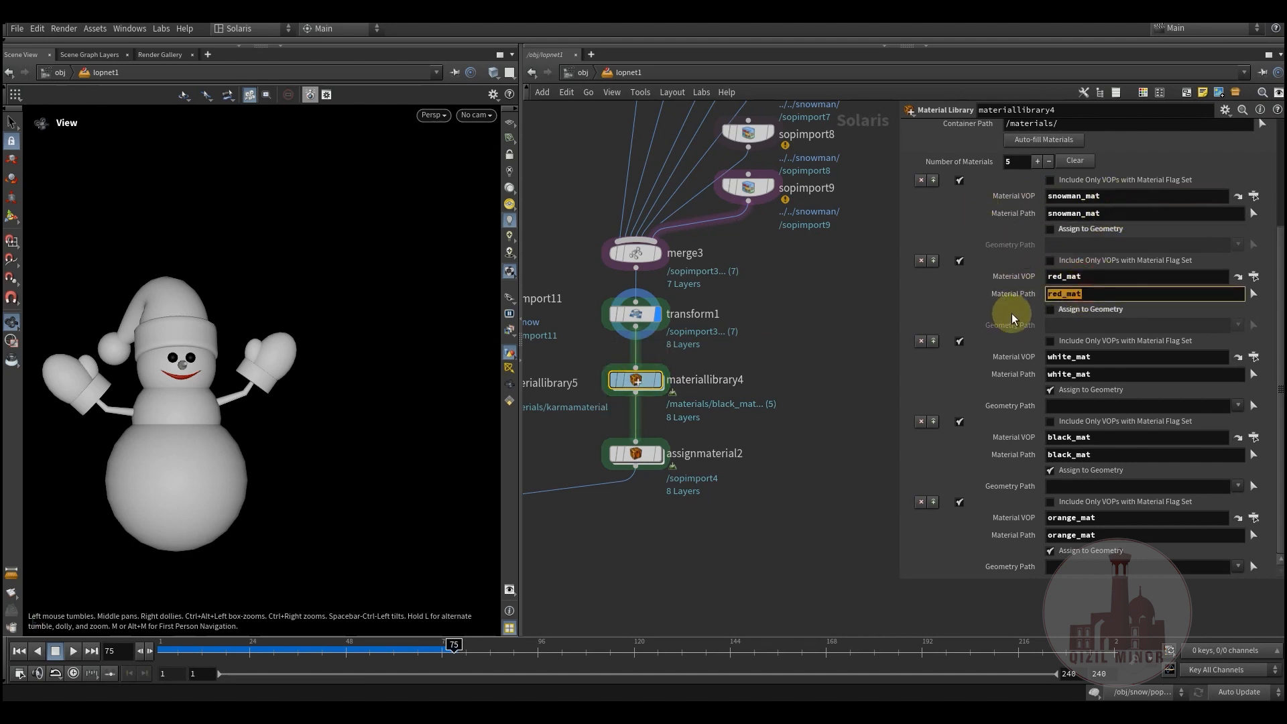
{"action": "double_click", "coordinate": [1097, 355]}
{"action": "double_click", "coordinate": [1066, 373]}
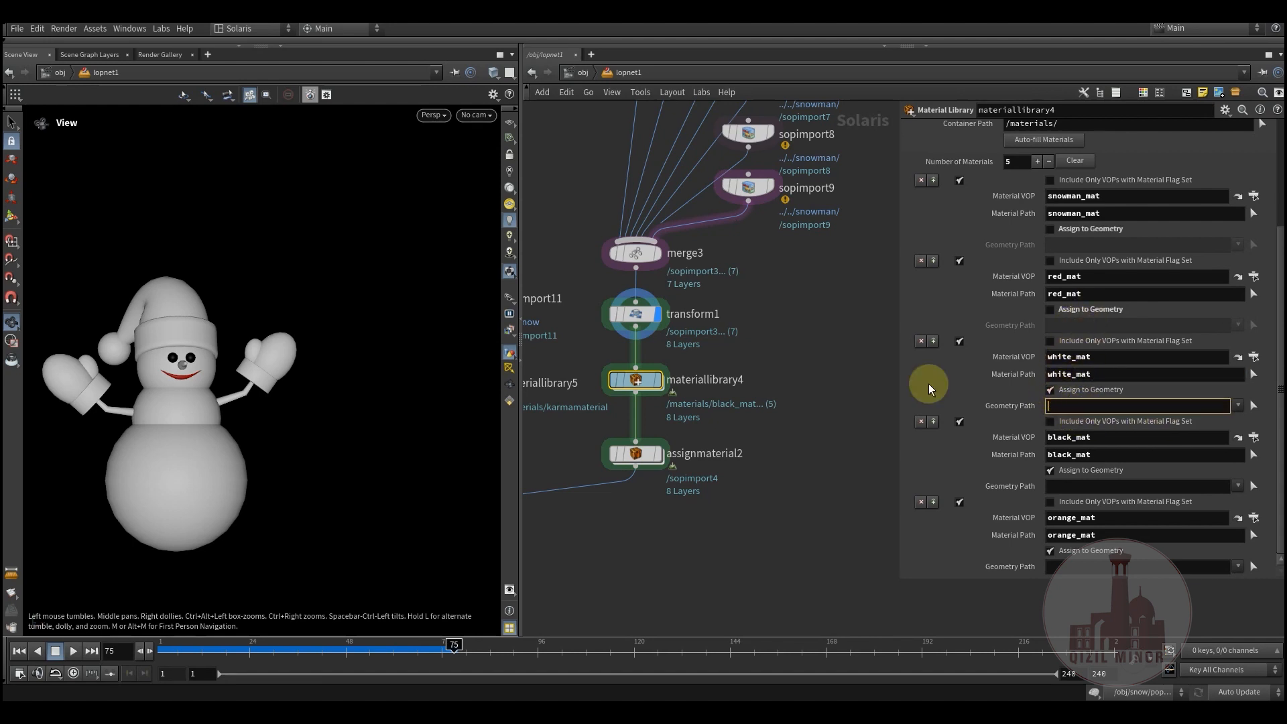
Compare materiallibrary4 with assignmaterial2, highlighting the /sopimport9 primitive and its /materials/black_mat path.
{"action": "left_click", "coordinate": [689, 463]}
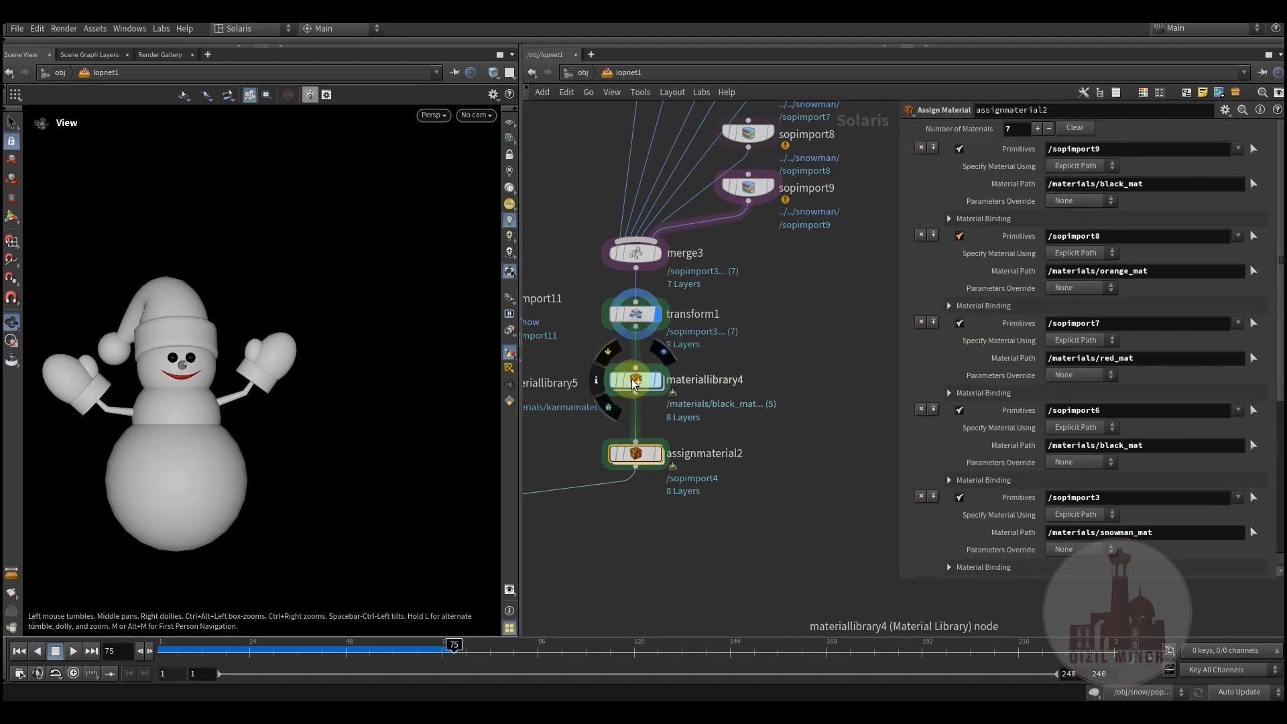
{"action": "left_click", "coordinate": [636, 381]}
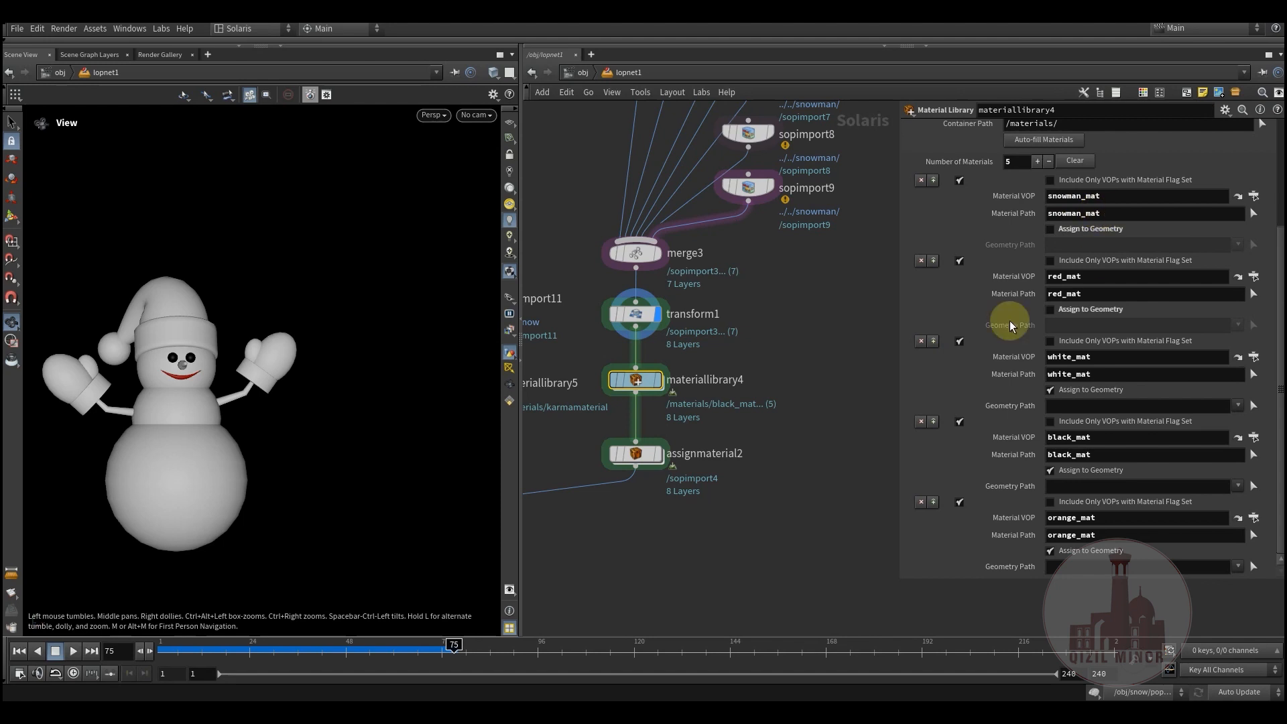
{"action": "left_click", "coordinate": [636, 456]}
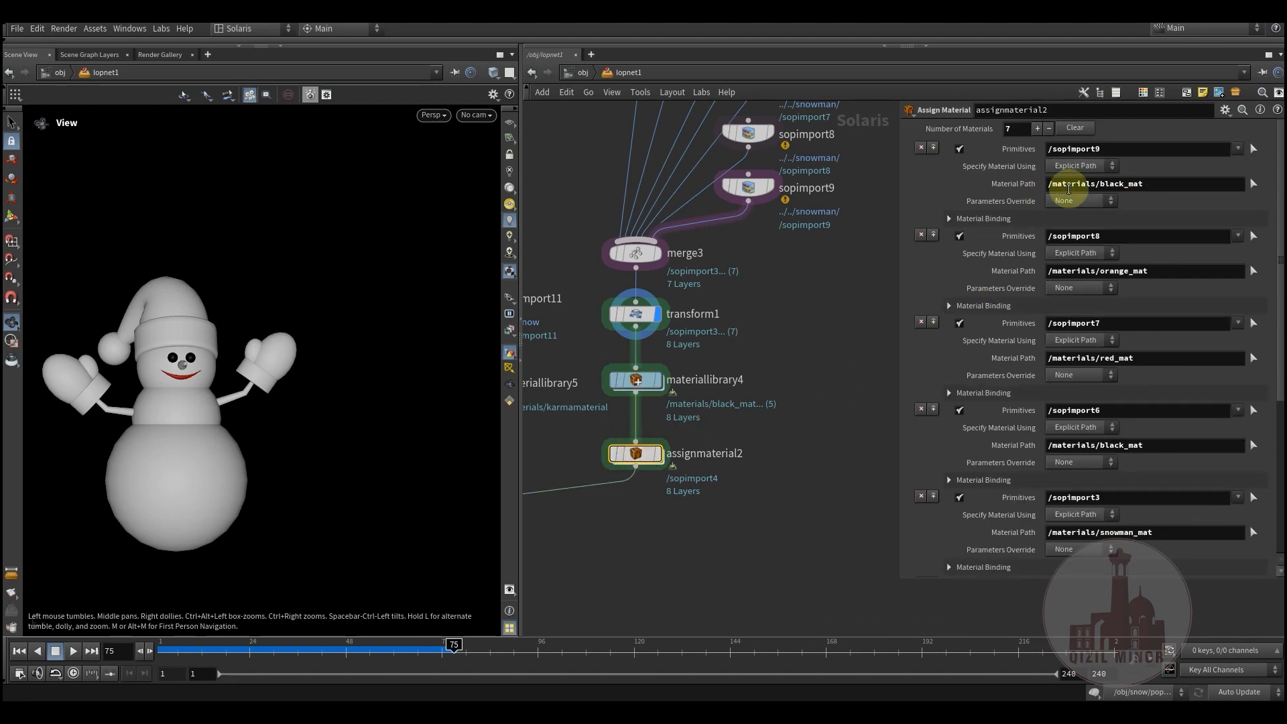
{"action": "left_click_drag", "start_coordinate": [1113, 150], "coordinate": [1022, 156]}
{"action": "left_click_drag", "start_coordinate": [1170, 184], "coordinate": [1018, 191]}
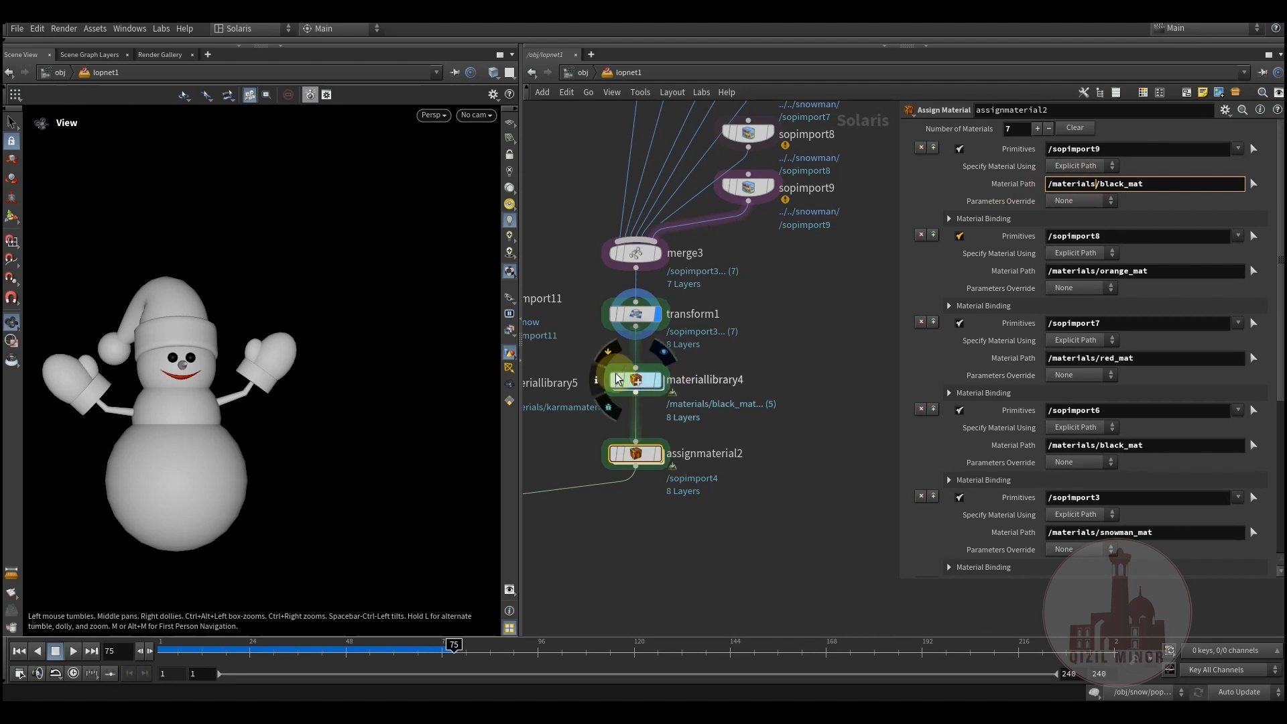
Review assignmaterial2's assignments for /sopimport8, /sopimport7 and /sopimport6, highlighting the red_mat and black_mat paths.
{"action": "mouse_move", "coordinate": [661, 401]}
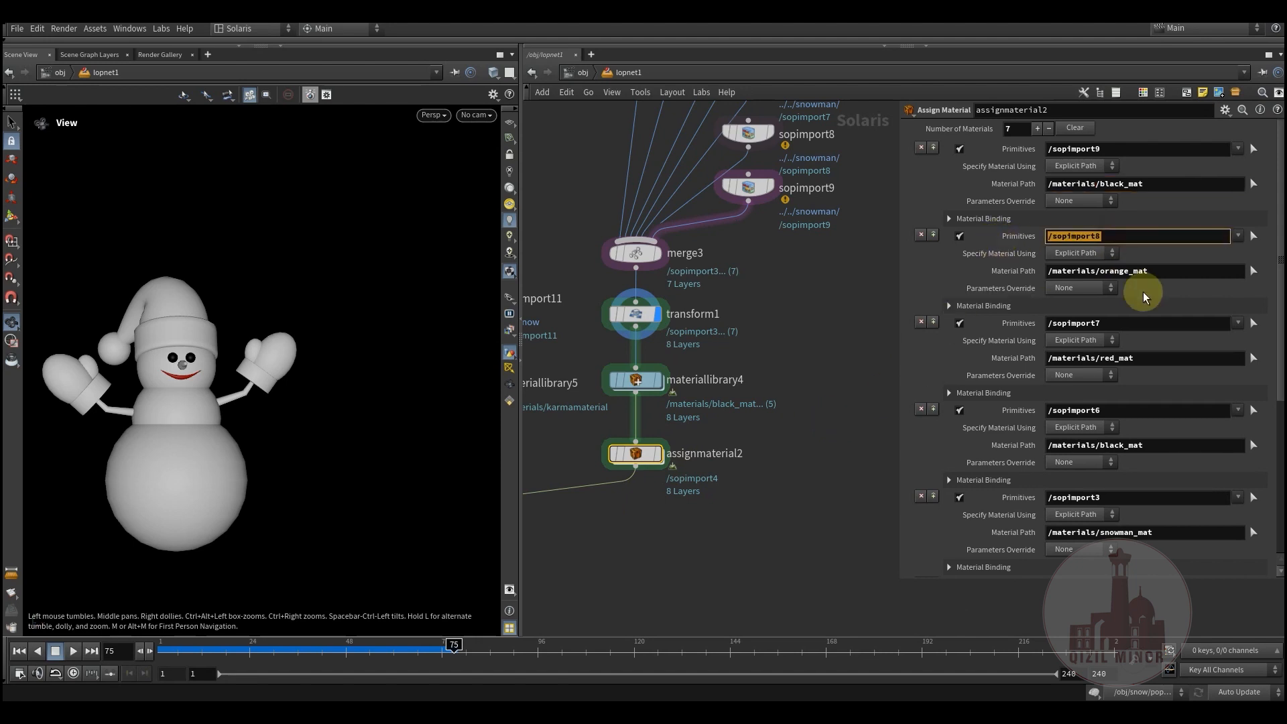
{"action": "left_click", "coordinate": [1110, 323]}
{"action": "left_click_drag", "start_coordinate": [1111, 322], "coordinate": [985, 325]}
{"action": "left_click_drag", "start_coordinate": [1141, 359], "coordinate": [980, 363]}
{"action": "left_click_drag", "start_coordinate": [1145, 445], "coordinate": [1022, 448]}
Find the ground branch in lopnet1 and display the sopimport1 node in the viewport.
{"action": "middle_click_drag", "start_coordinate": [645, 509], "coordinate": [807, 524]}
{"action": "middle_click_drag", "start_coordinate": [559, 329], "coordinate": [762, 456]}
{"action": "scroll", "coordinate": [759, 439], "scroll_direction": "down", "scroll_amount": 5}
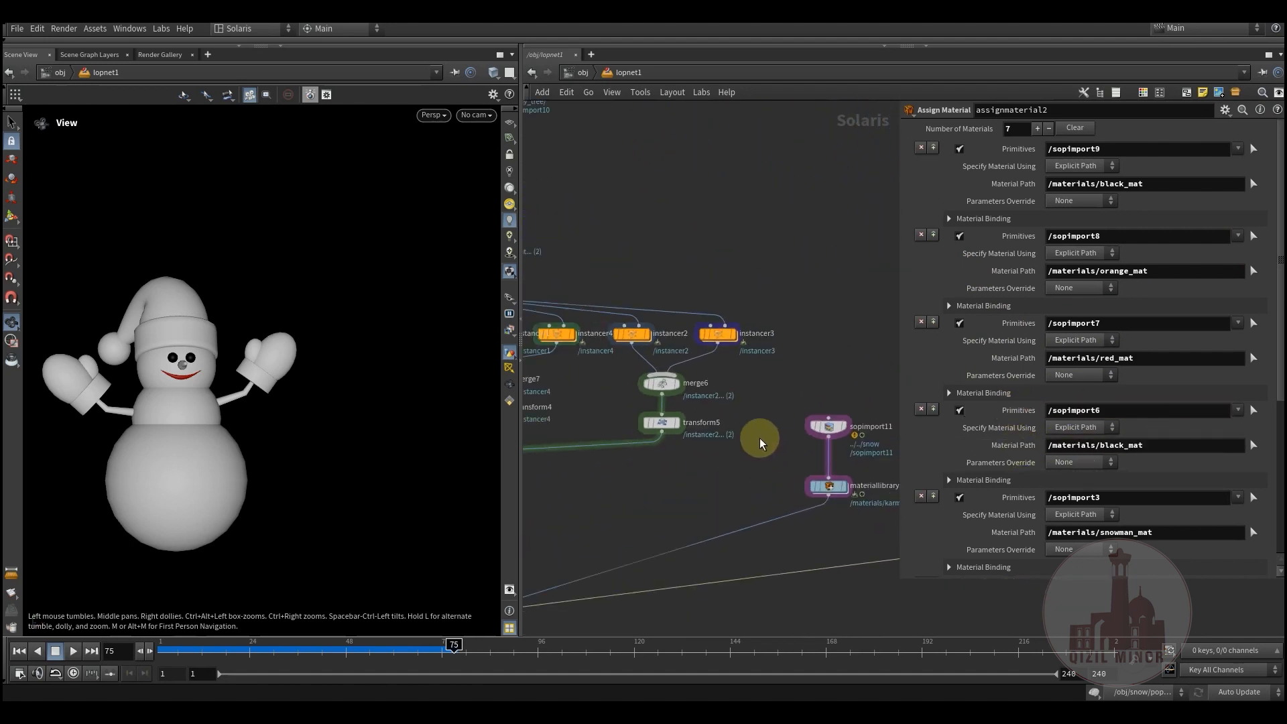
{"action": "middle_click_drag", "start_coordinate": [677, 475], "coordinate": [906, 423]}
{"action": "scroll", "coordinate": [694, 382], "scroll_direction": "up", "scroll_amount": 6}
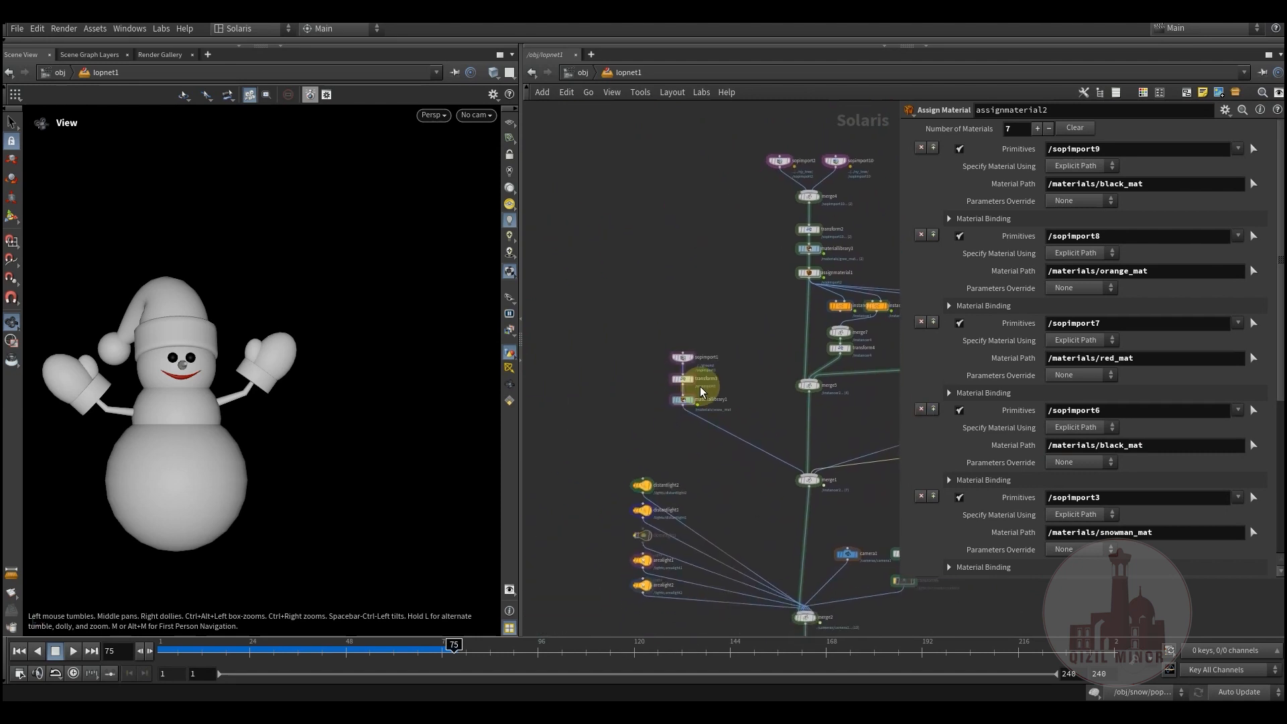
{"action": "left_click", "coordinate": [702, 304]}
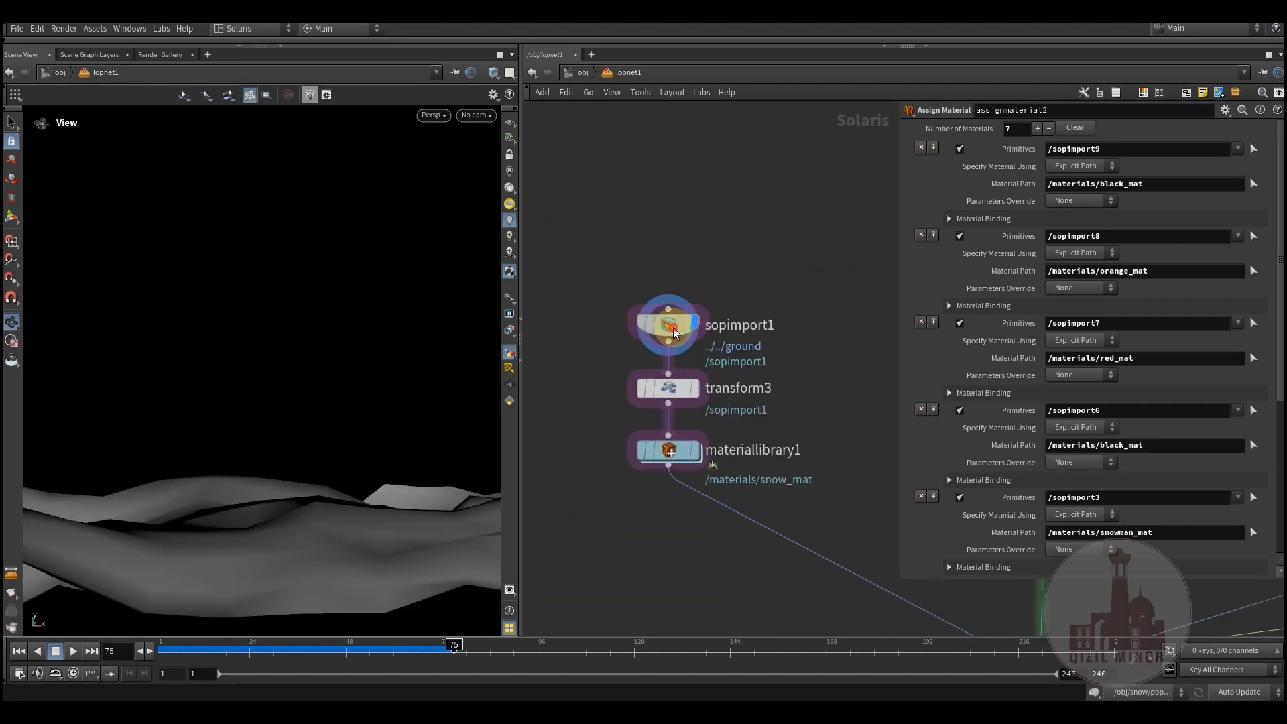
Review transform3's parameters, display its result in the viewport and open materiallibrary1 to reach snow_mat.
{"action": "left_click", "coordinate": [679, 392]}
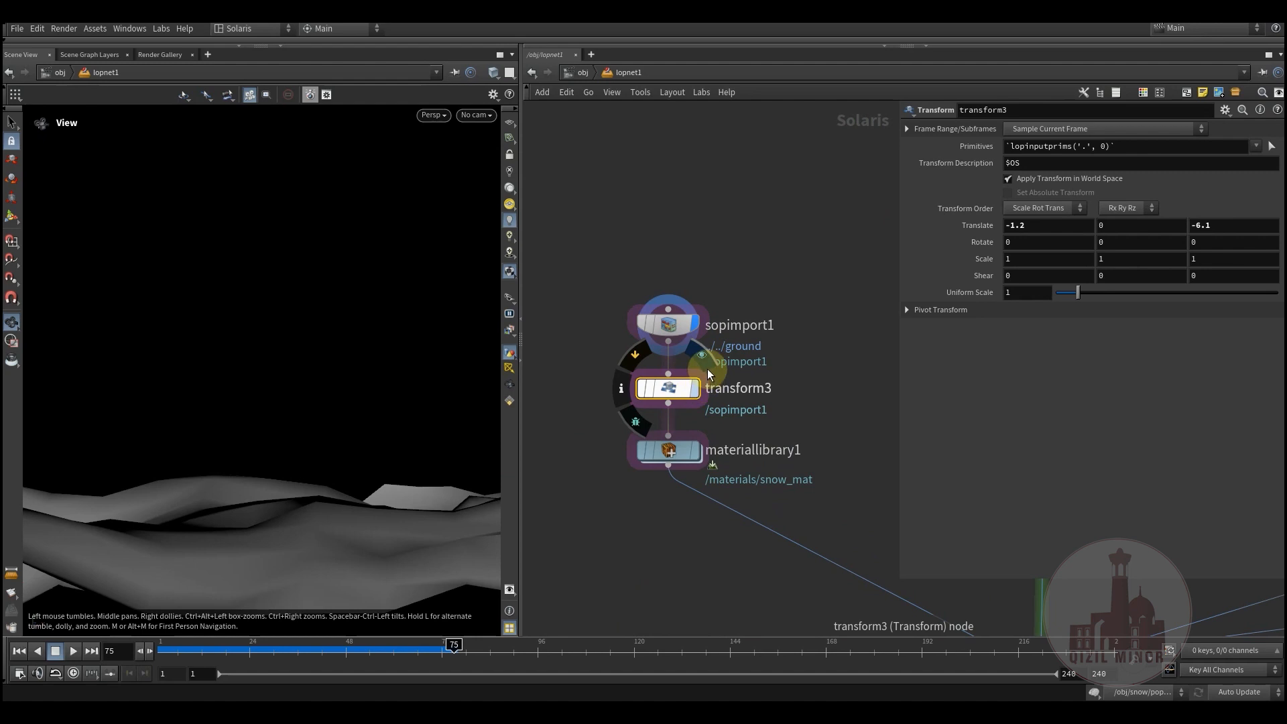
{"action": "left_click", "coordinate": [704, 369]}
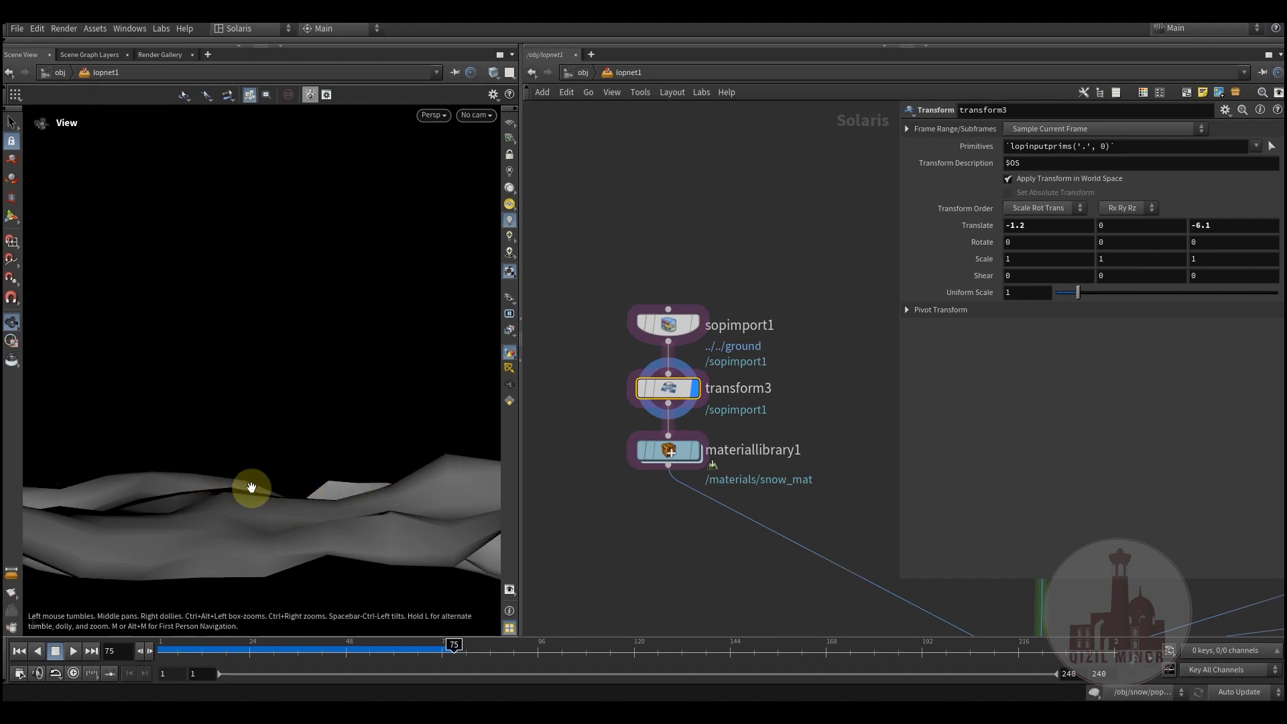
{"action": "double_click", "coordinate": [674, 453]}
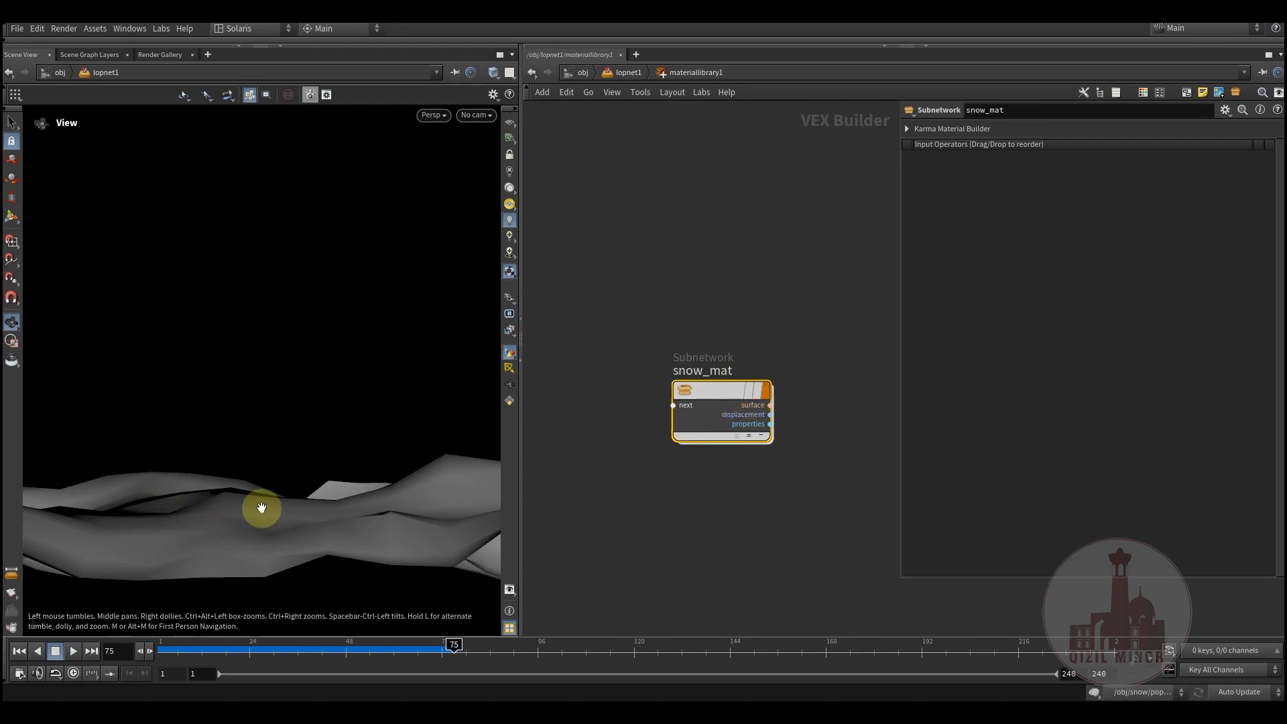
Return to lopnet1 and review materiallibrary1's snow_mat entry, highlighting the /sopimport1 geometry path.
{"action": "mouse_move", "coordinate": [720, 393]}
{"action": "left_click", "coordinate": [624, 72]}
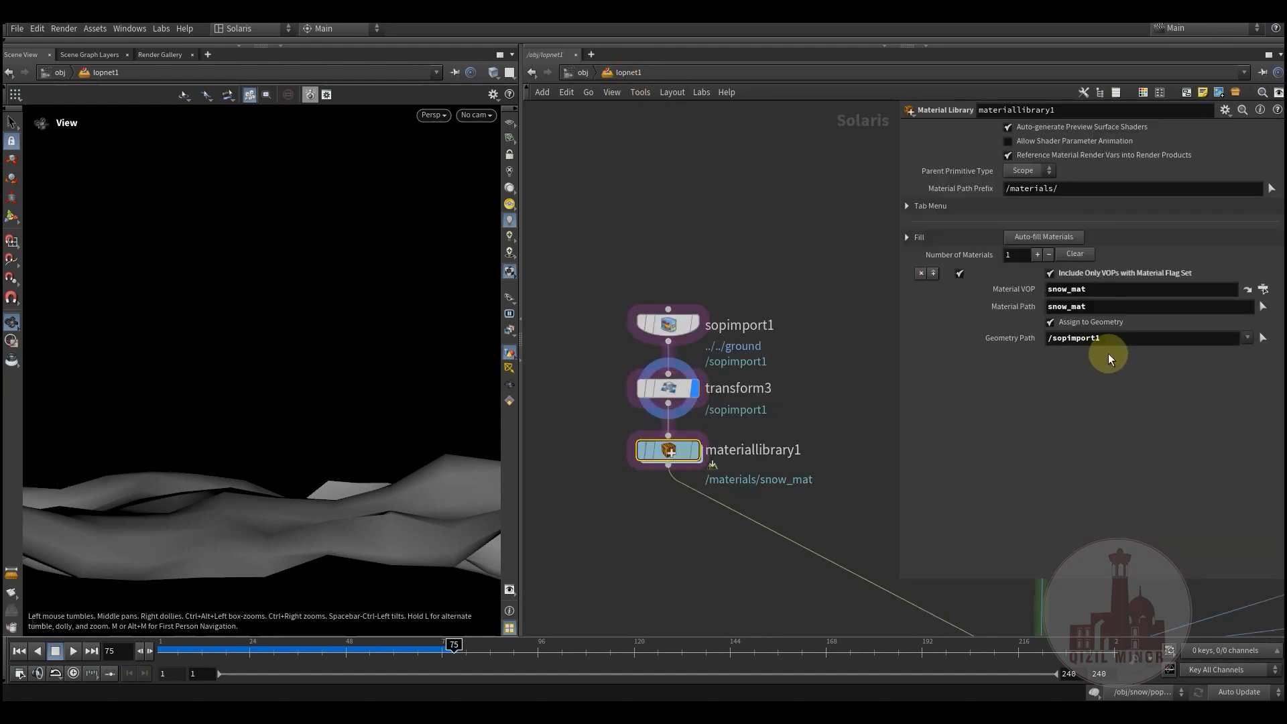
{"action": "left_click_drag", "start_coordinate": [1109, 341], "coordinate": [1013, 340]}
{"action": "left_click_drag", "start_coordinate": [1092, 292], "coordinate": [1051, 306]}
{"action": "left_click_drag", "start_coordinate": [1111, 343], "coordinate": [1025, 351]}
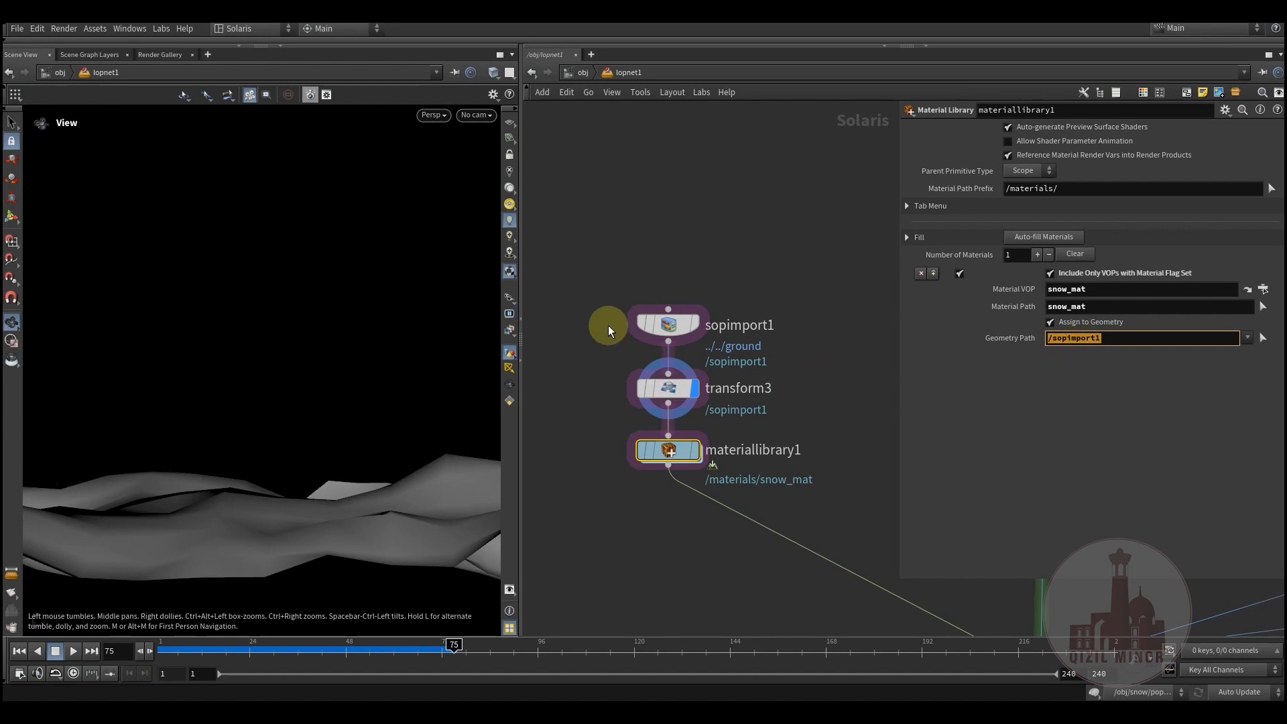
Display merge4 in the tree branch and compare the ny_tree SOP paths and import groups of sopimport2 and sopimport10.
{"action": "middle_click_drag", "start_coordinate": [685, 539], "coordinate": [581, 570]}
{"action": "scroll", "coordinate": [583, 563], "scroll_direction": "down", "scroll_amount": 3}
{"action": "middle_click_drag", "start_coordinate": [651, 404], "coordinate": [611, 448]}
{"action": "middle_click_drag", "start_coordinate": [597, 134], "coordinate": [607, 417]}
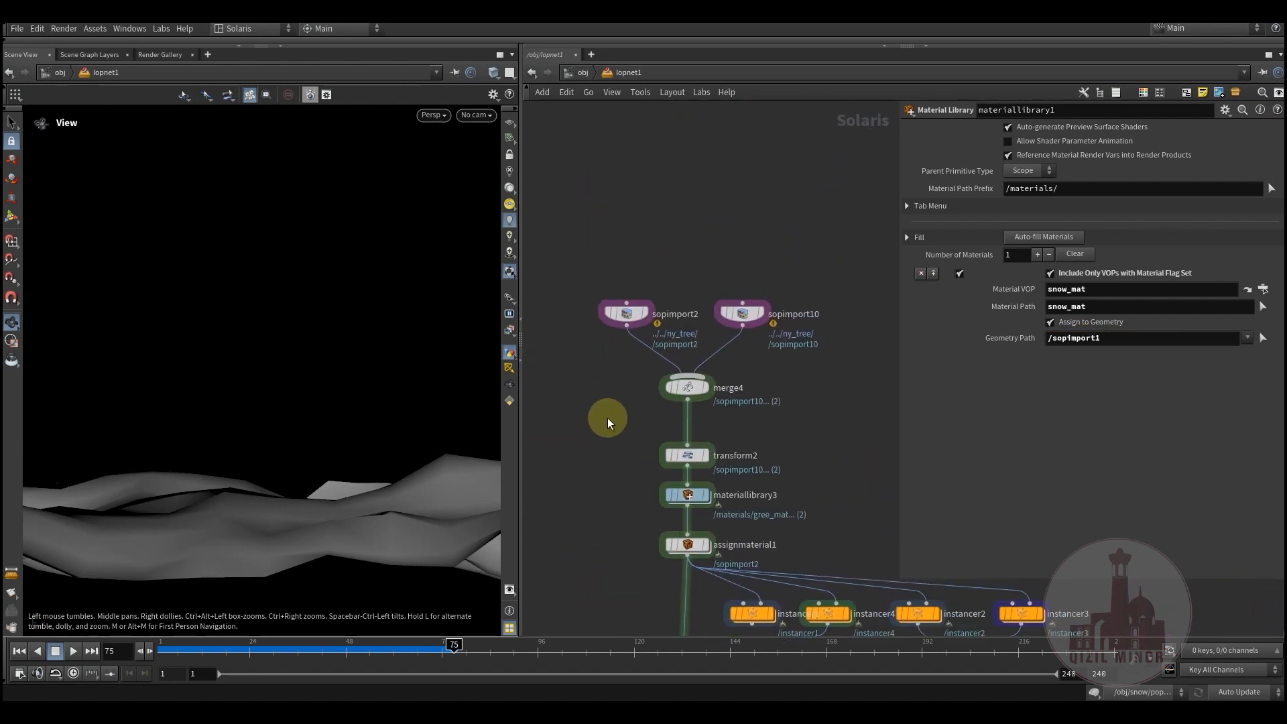
{"action": "left_click", "coordinate": [705, 390]}
{"action": "left_click", "coordinate": [628, 318]}
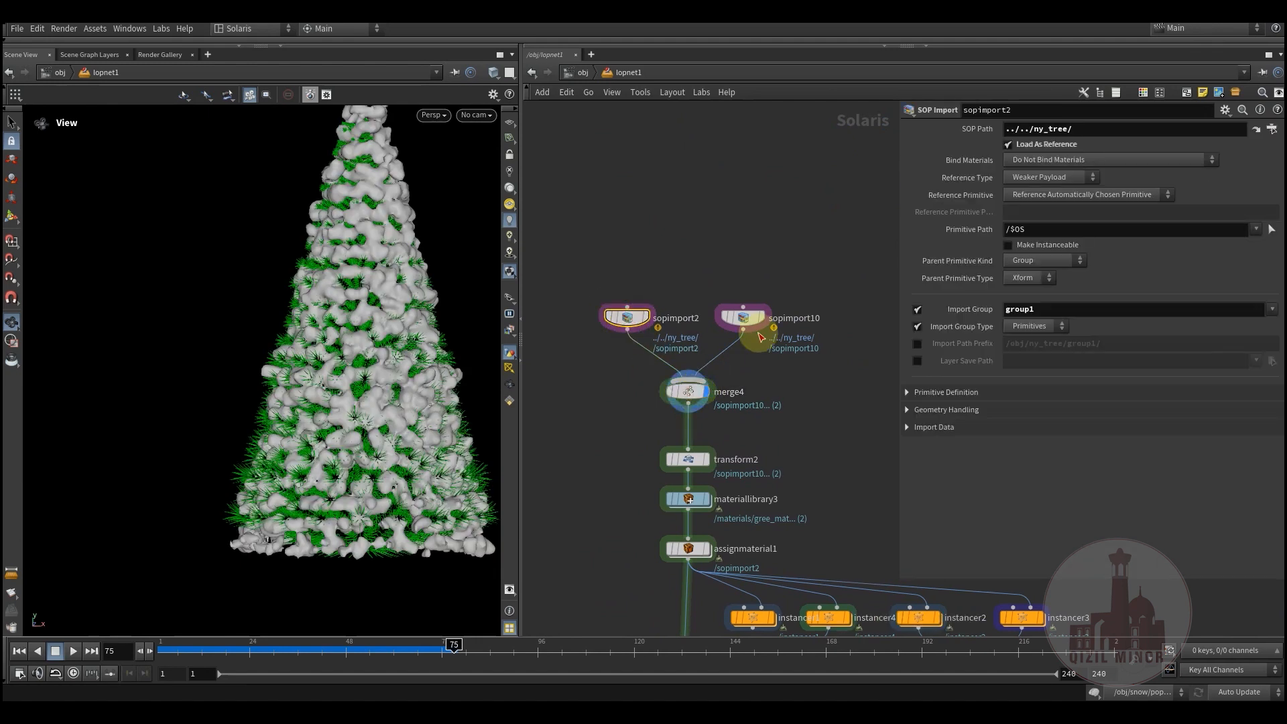
{"action": "left_click_drag", "start_coordinate": [1088, 129], "coordinate": [966, 142]}
{"action": "left_click", "coordinate": [759, 316]}
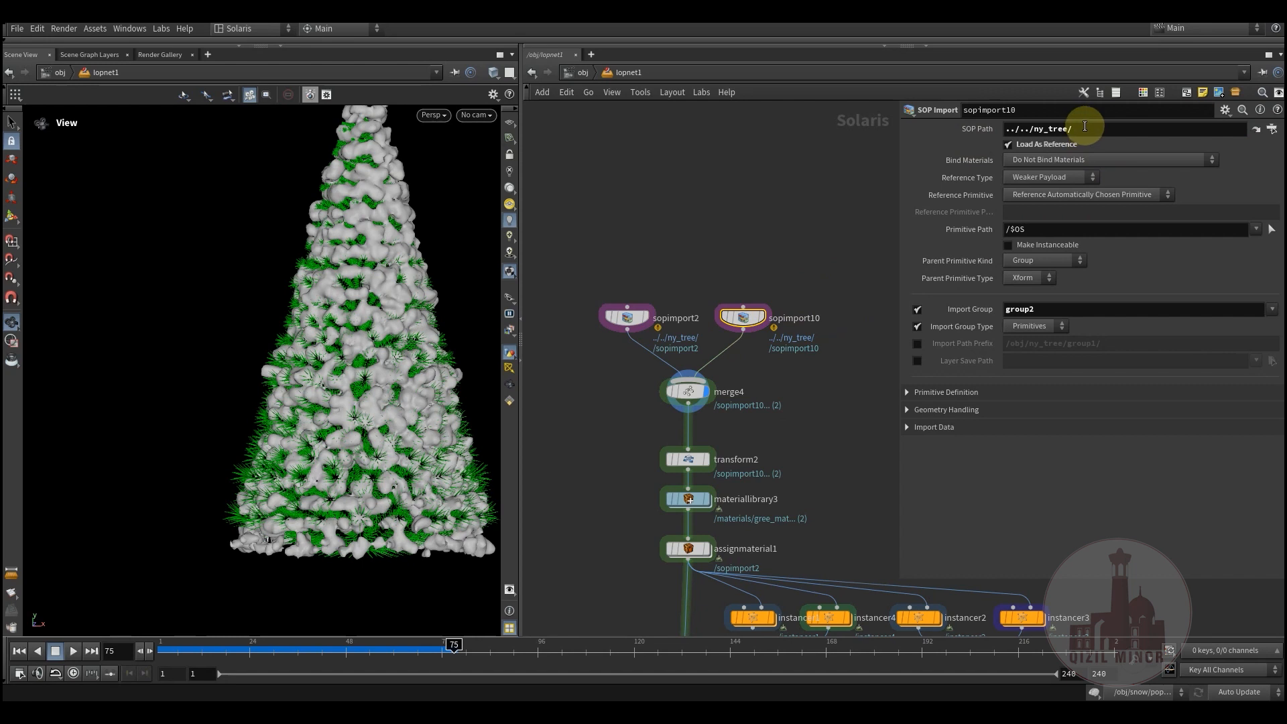
{"action": "left_click_drag", "start_coordinate": [1057, 309], "coordinate": [964, 306]}
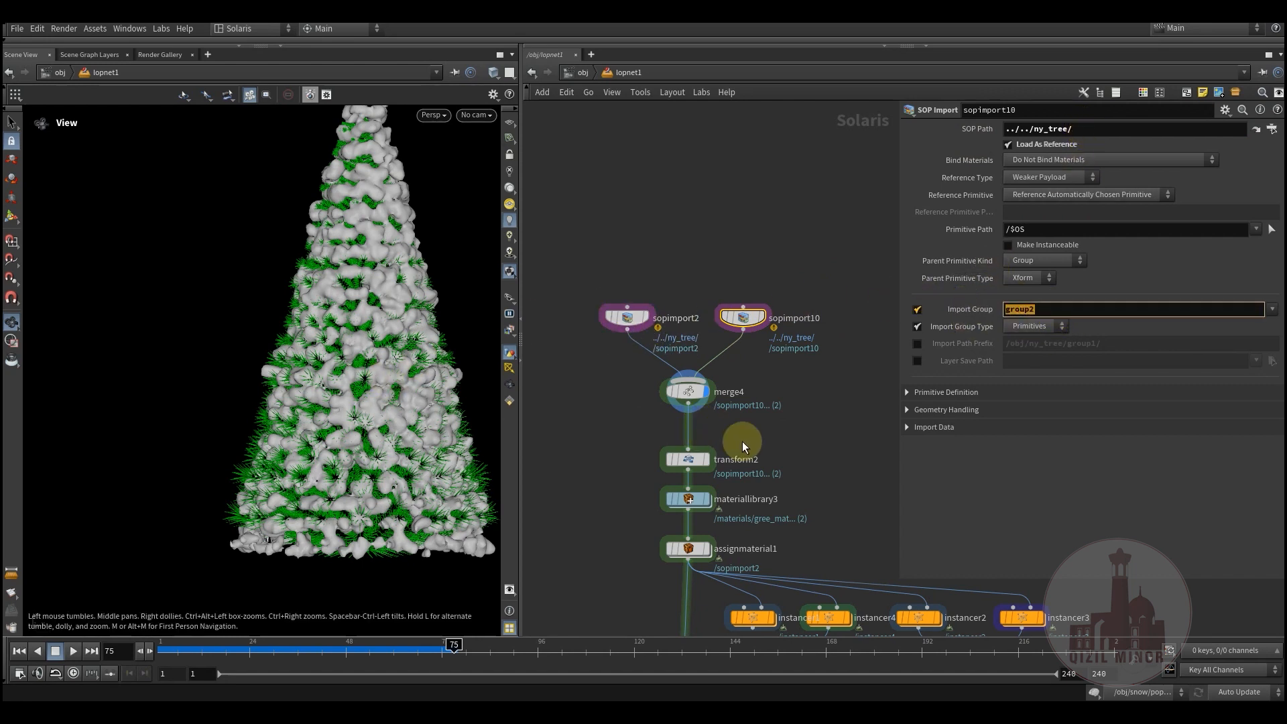
Display transform2, then review materiallibrary3 and assignmaterial1, highlighting the /materials/treesnow_mat/ and /materials/gree_mat paths.
{"action": "left_click_drag", "start_coordinate": [761, 406], "coordinate": [765, 354]}
{"action": "scroll", "coordinate": [667, 482], "scroll_direction": "up", "scroll_amount": 3}
{"action": "mouse_move", "coordinate": [717, 358]}
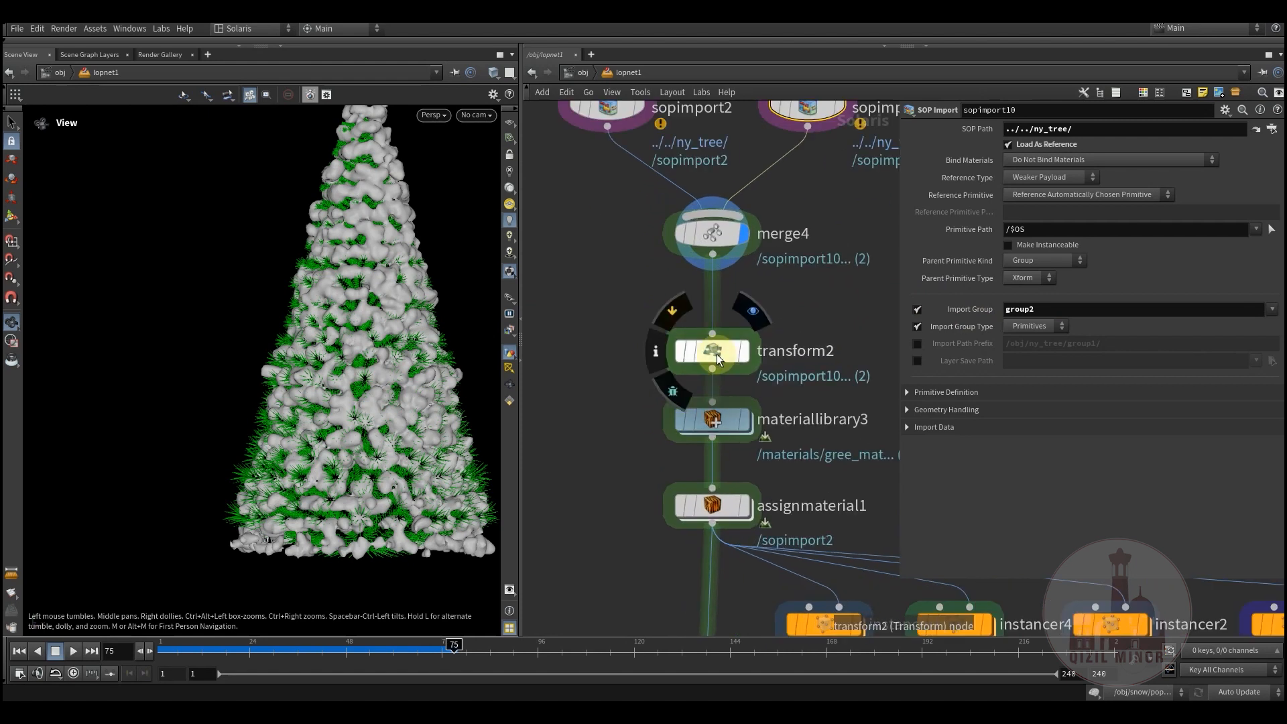
{"action": "left_click", "coordinate": [760, 314]}
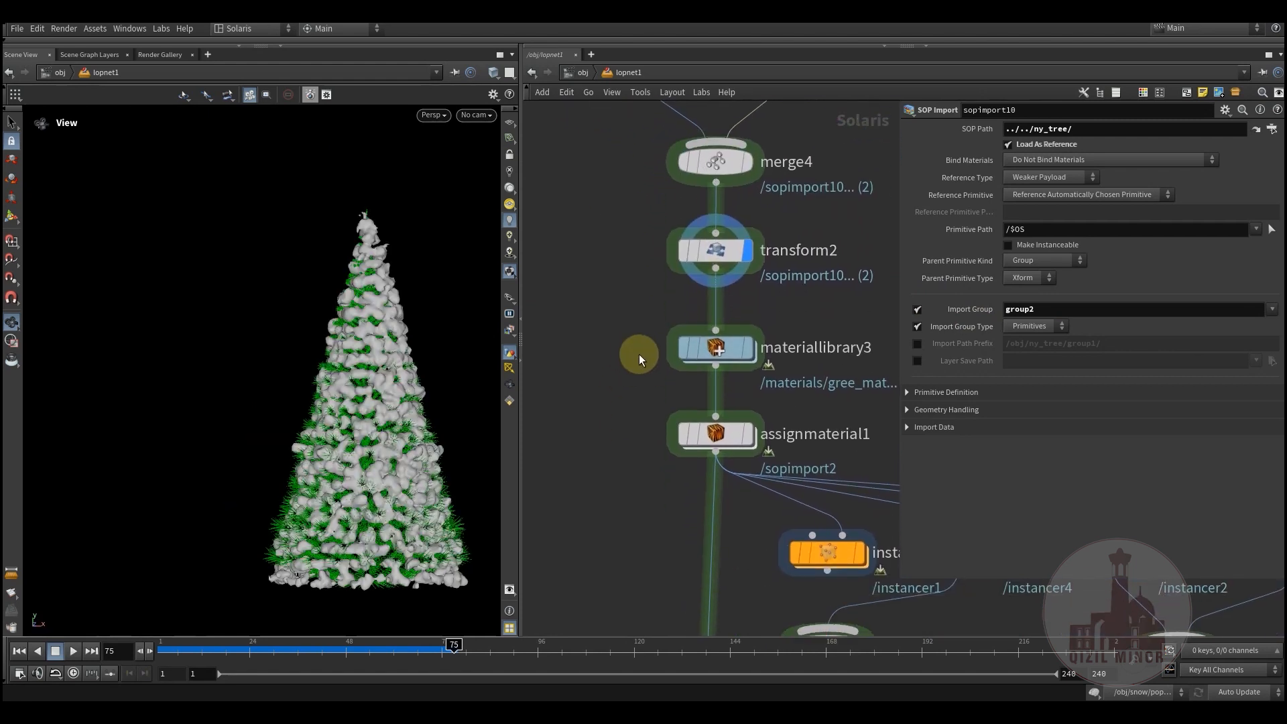
{"action": "left_click", "coordinate": [722, 348]}
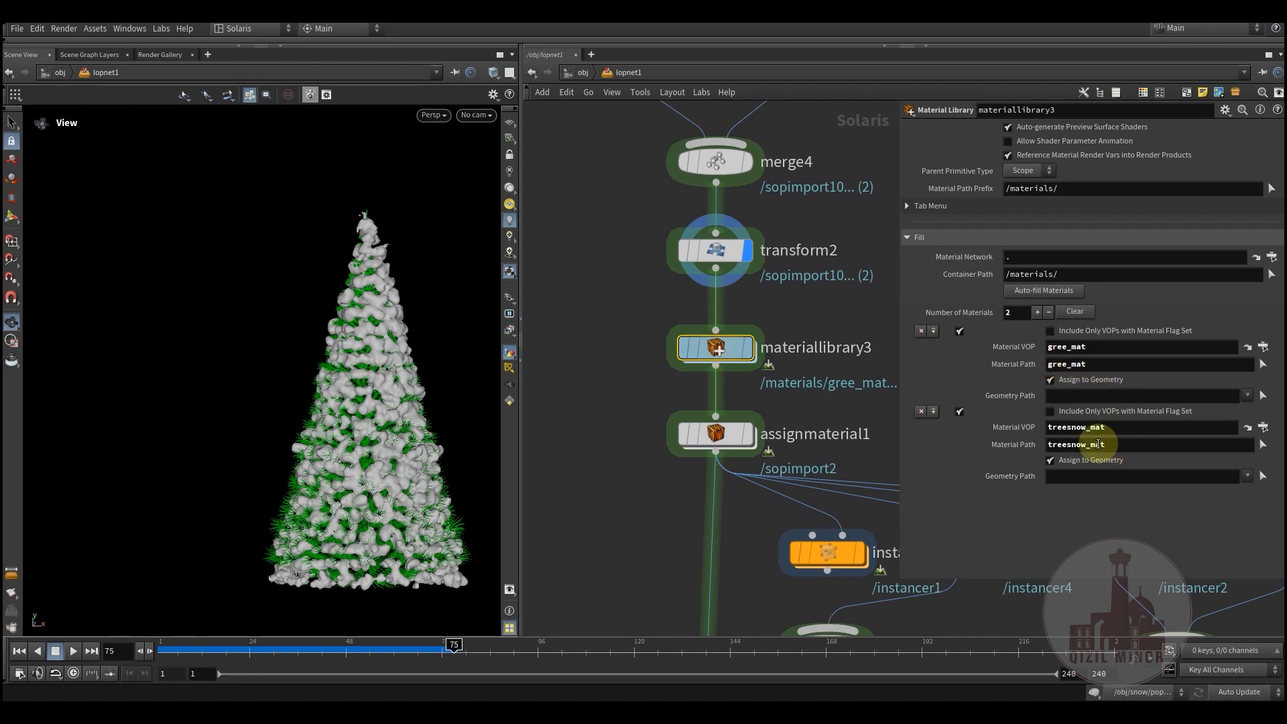
{"action": "left_click", "coordinate": [723, 434]}
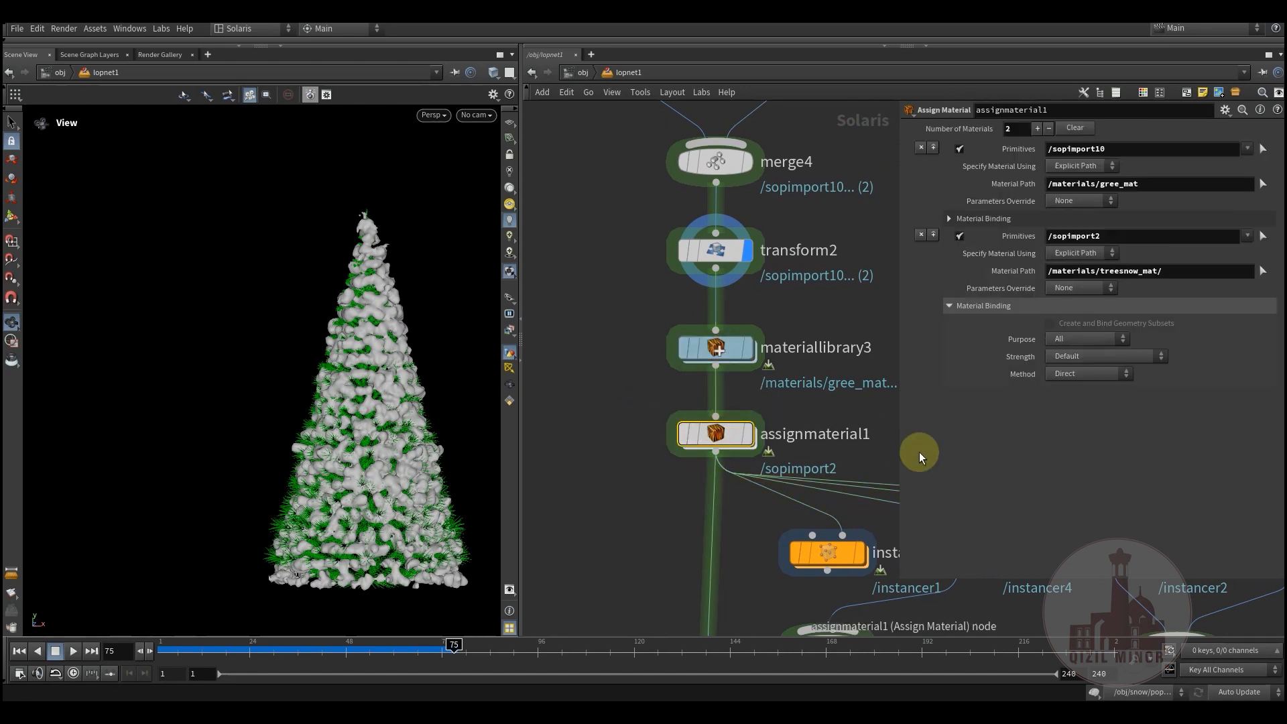
{"action": "left_click_drag", "start_coordinate": [1177, 276], "coordinate": [1011, 276]}
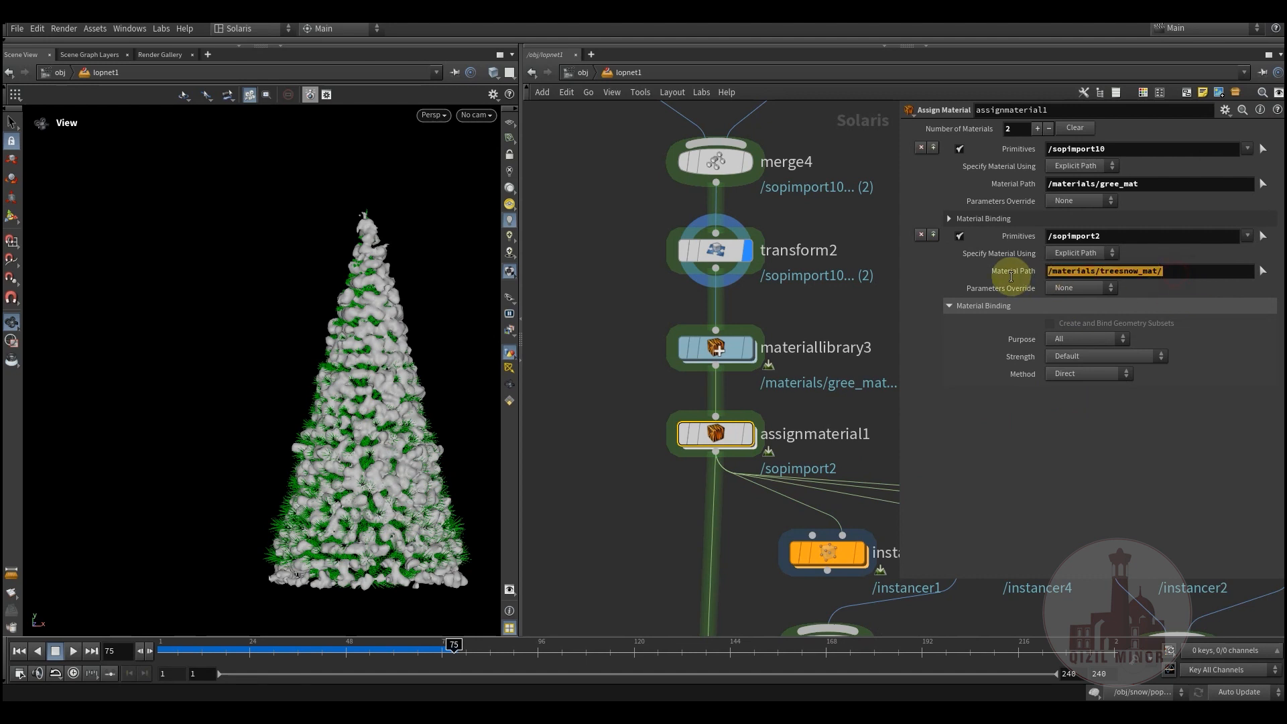
{"action": "left_click_drag", "start_coordinate": [1147, 189], "coordinate": [1032, 190]}
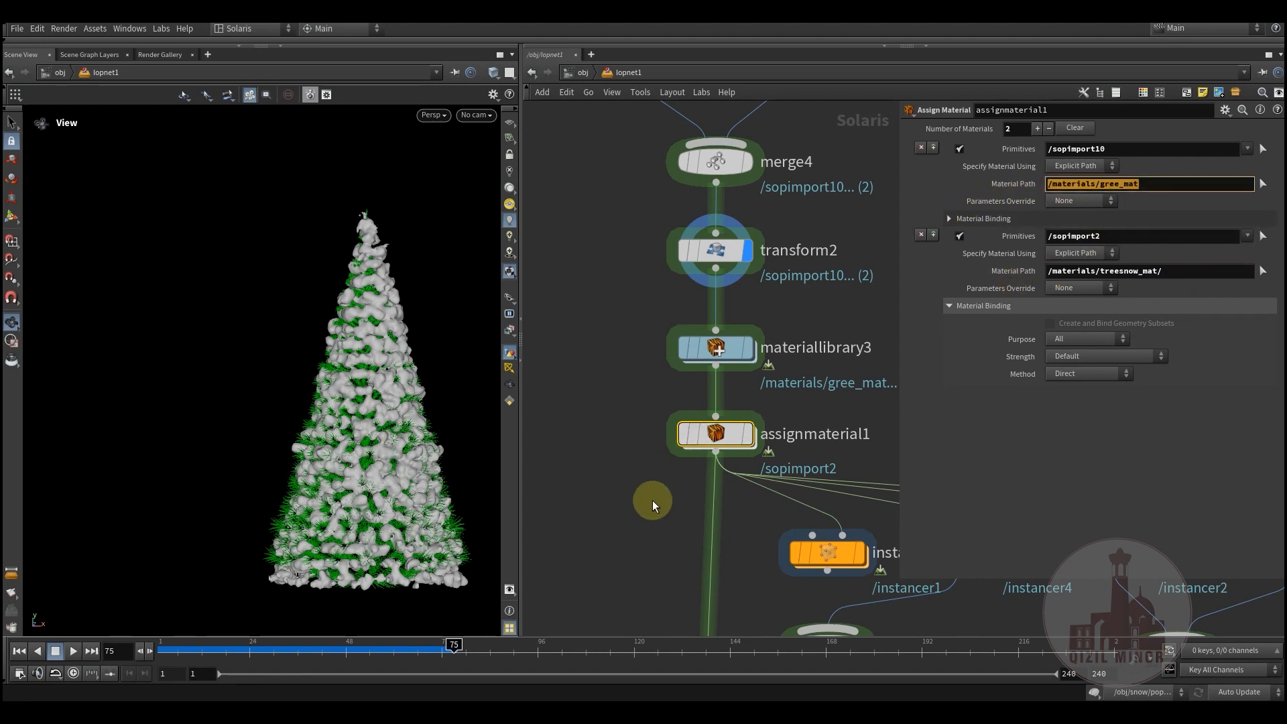
Display merge5 with the combined trees in the viewport, review its inputs and inspect transform4's parameters.
{"action": "middle_click_drag", "start_coordinate": [654, 509], "coordinate": [606, 408]}
{"action": "scroll", "coordinate": [607, 411], "scroll_direction": "down", "scroll_amount": 3}
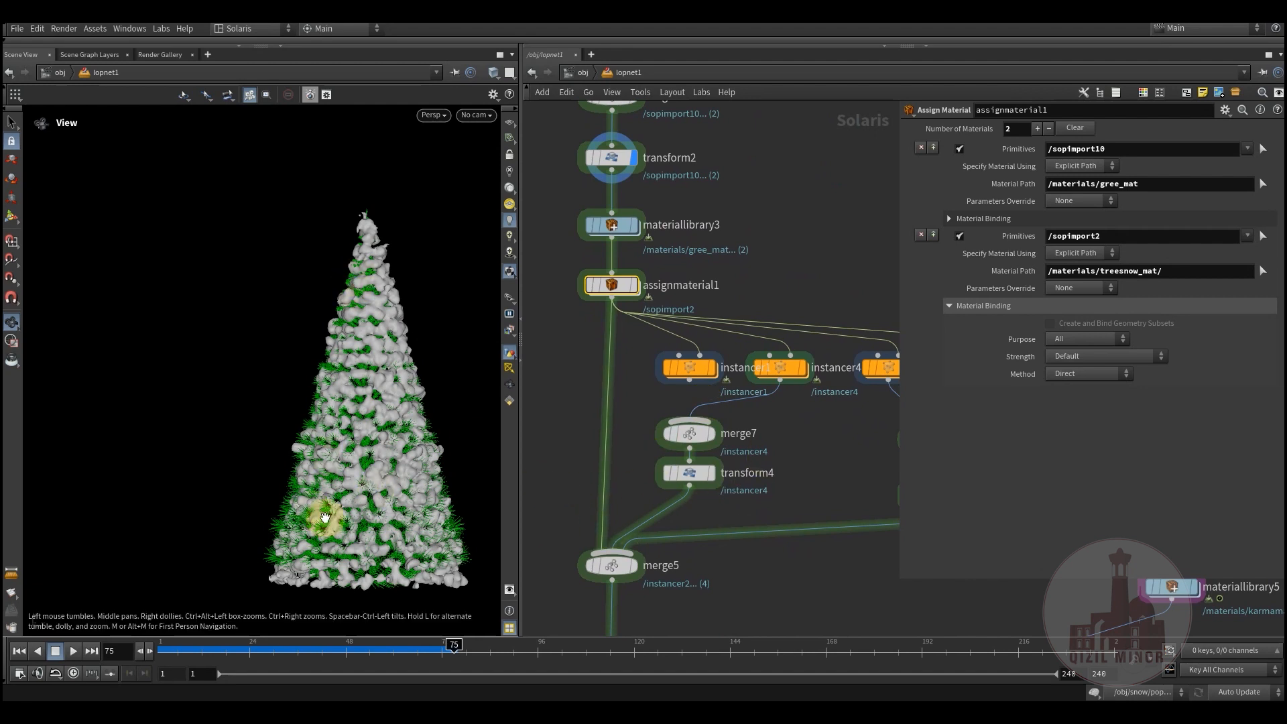
{"action": "left_click", "coordinate": [643, 536]}
{"action": "left_click", "coordinate": [613, 567]}
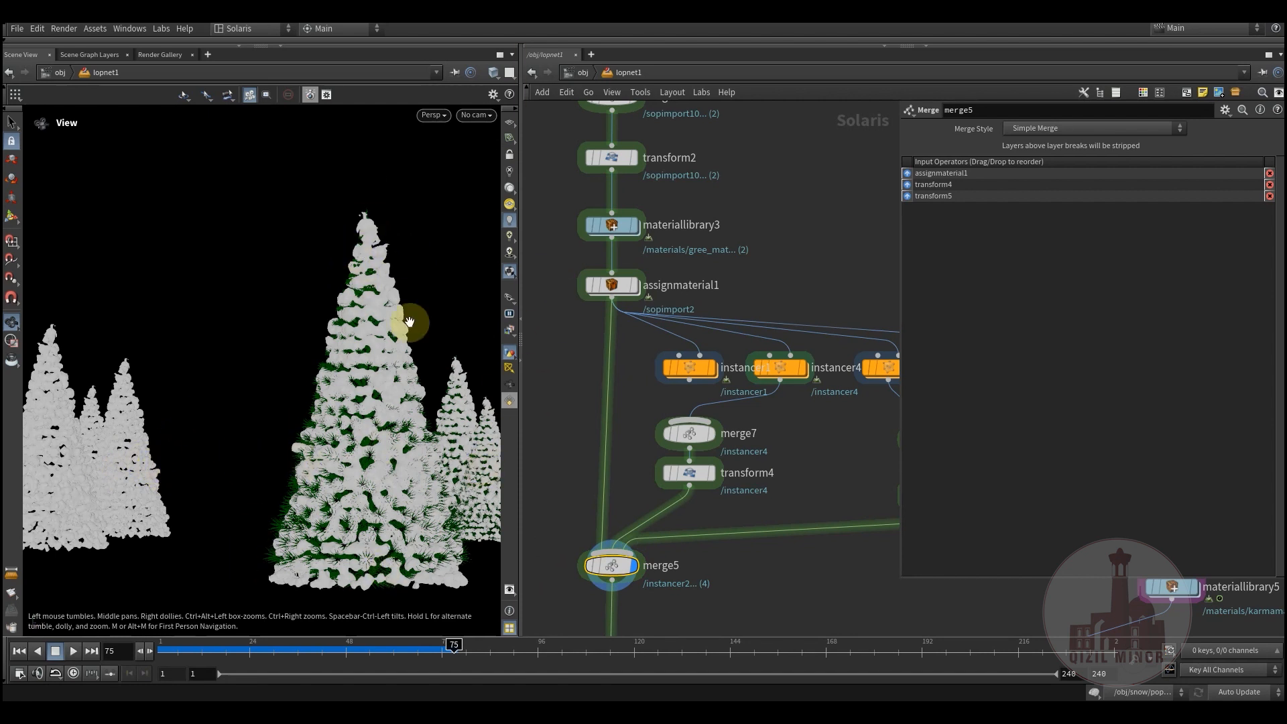
{"action": "middle_click_drag", "start_coordinate": [779, 431], "coordinate": [736, 370]}
{"action": "left_click_drag", "start_coordinate": [637, 409], "coordinate": [689, 373]}
{"action": "left_click", "coordinate": [614, 373]}
{"action": "middle_click_drag", "start_coordinate": [614, 372], "coordinate": [539, 382]}
{"action": "middle_click_drag", "start_coordinate": [713, 359], "coordinate": [758, 385]}
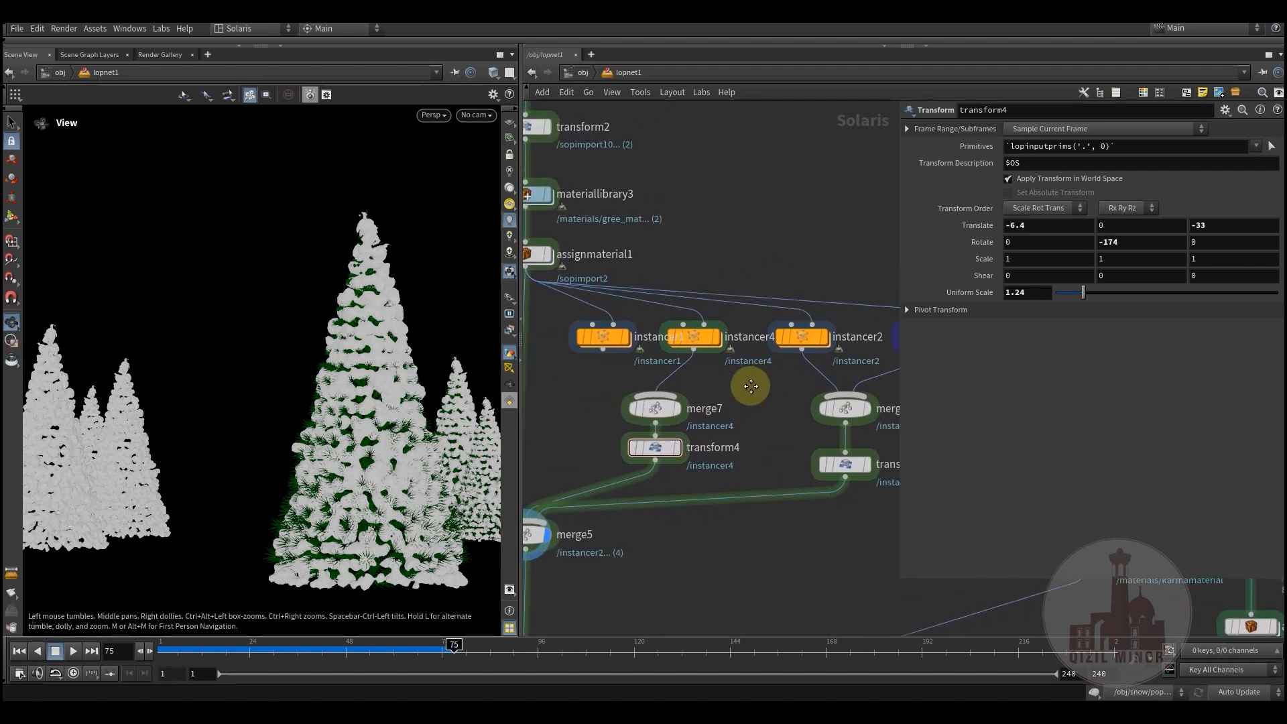
Trace the tree branch from its SOP imports to the instancers and inspect the settings of instancer1 and instancer4.
{"action": "mouse_move", "coordinate": [607, 341]}
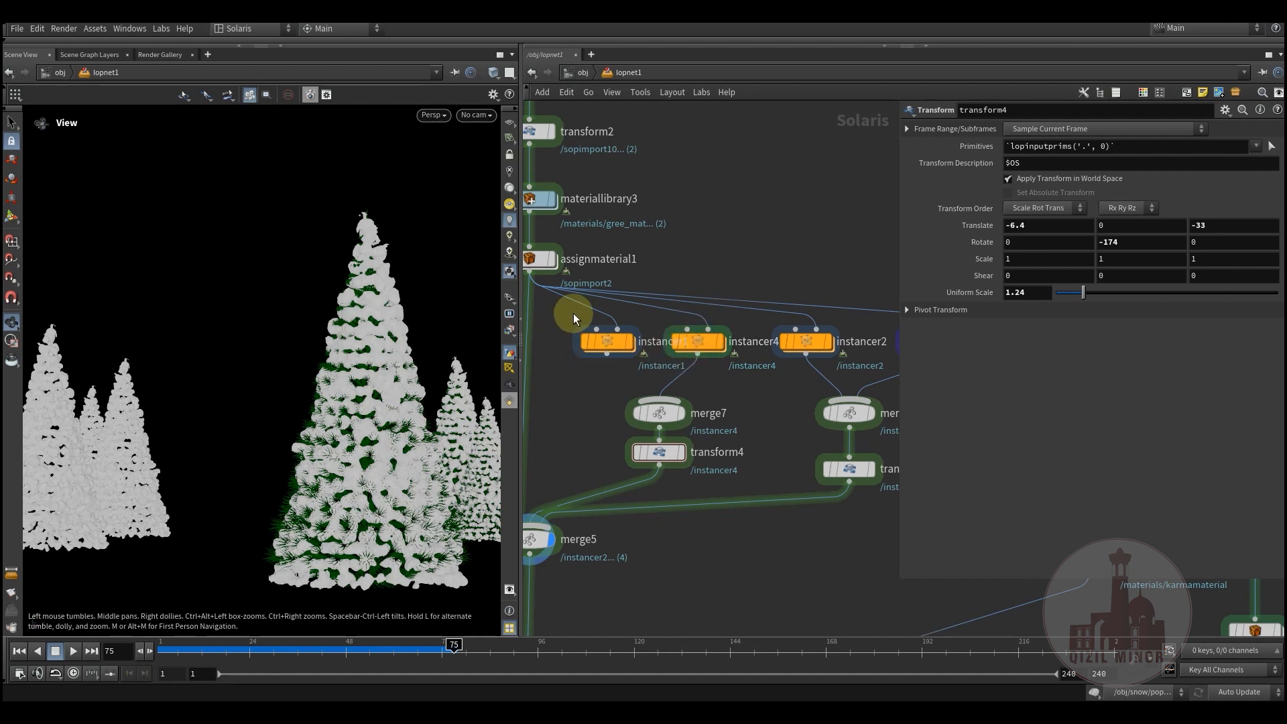
{"action": "middle_click_drag", "start_coordinate": [704, 305], "coordinate": [774, 377]}
{"action": "middle_click_drag", "start_coordinate": [773, 295], "coordinate": [785, 399]}
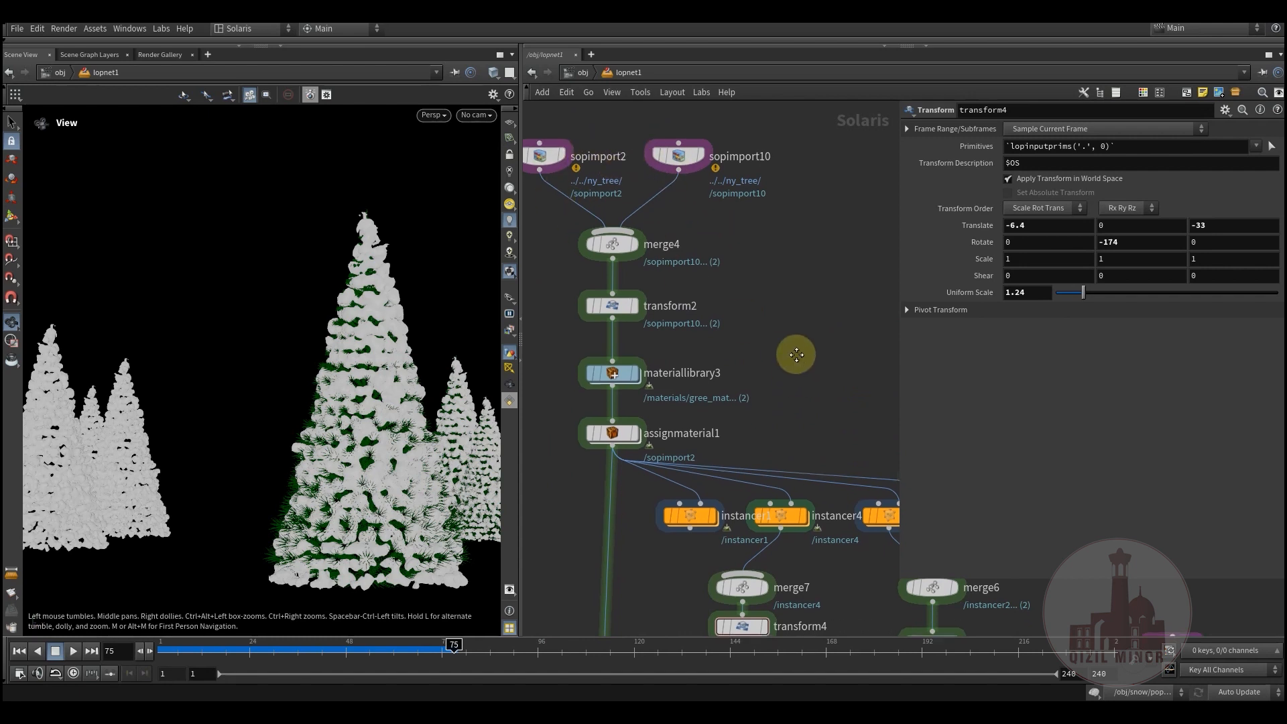
{"action": "middle_click_drag", "start_coordinate": [795, 446], "coordinate": [771, 281]}
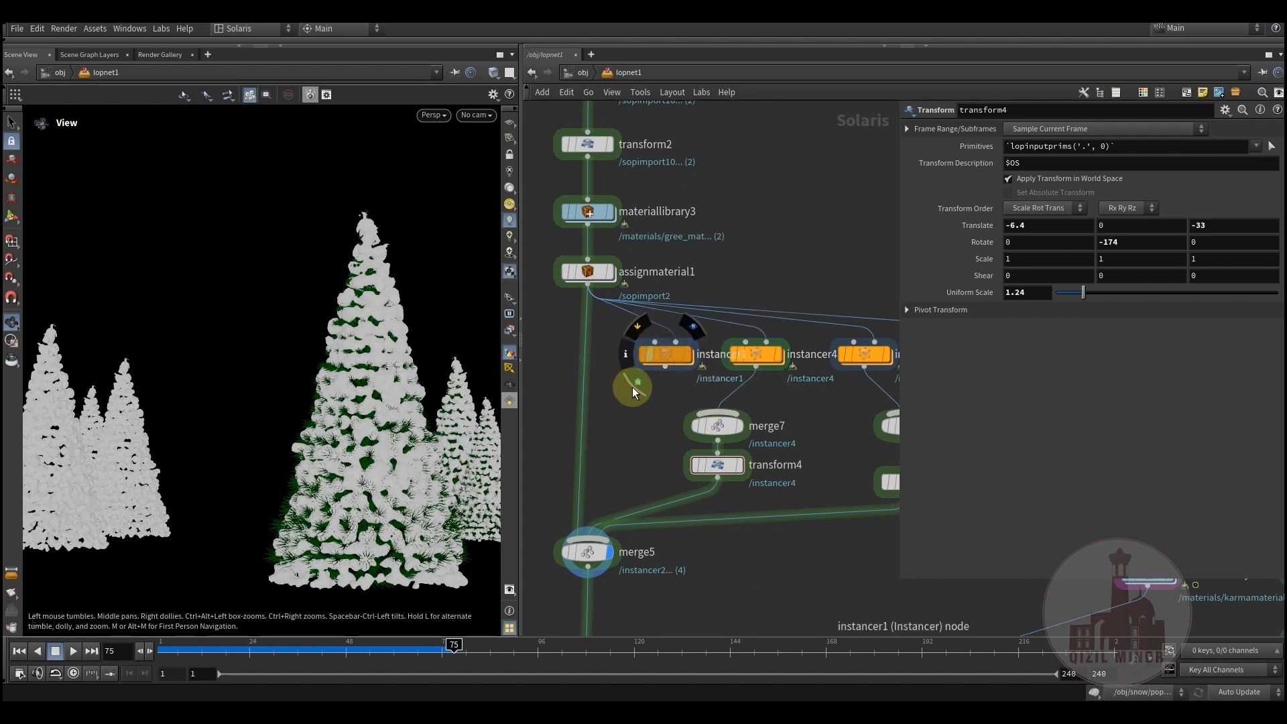
{"action": "middle_click_drag", "start_coordinate": [793, 399], "coordinate": [749, 385]}
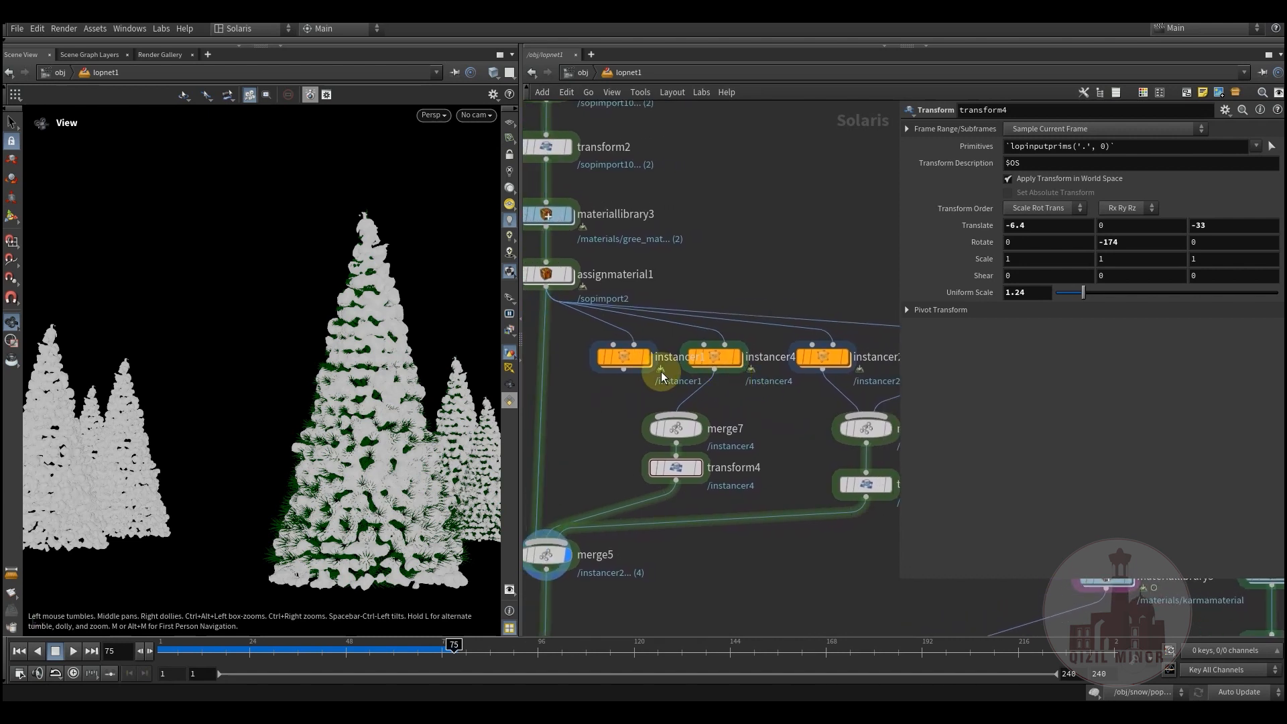
{"action": "left_click_drag", "start_coordinate": [596, 385], "coordinate": [718, 345]}
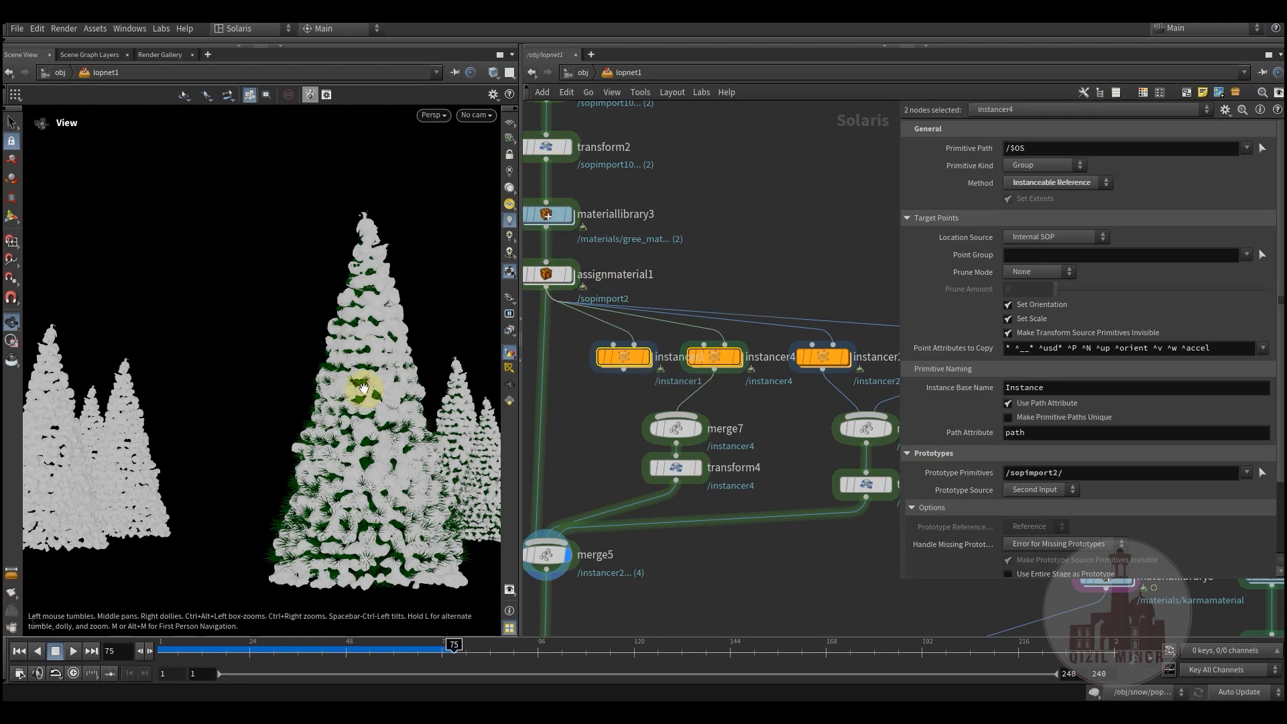
{"action": "left_click", "coordinate": [595, 419]}
{"action": "middle_click_drag", "start_coordinate": [601, 413], "coordinate": [618, 399]}
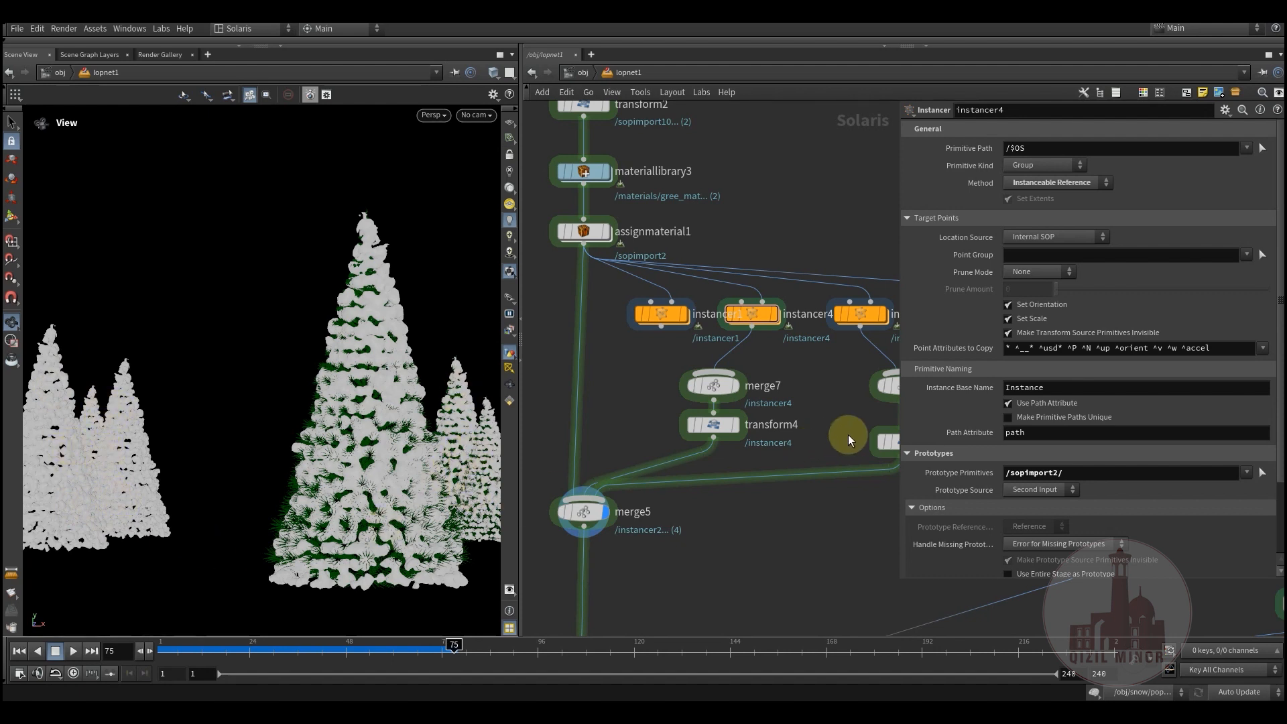
Display transform5 and transform4 in turn to compare their instanced tree groups and transform parameters.
{"action": "middle_click_drag", "start_coordinate": [848, 436], "coordinate": [608, 465]}
{"action": "left_click", "coordinate": [708, 460]}
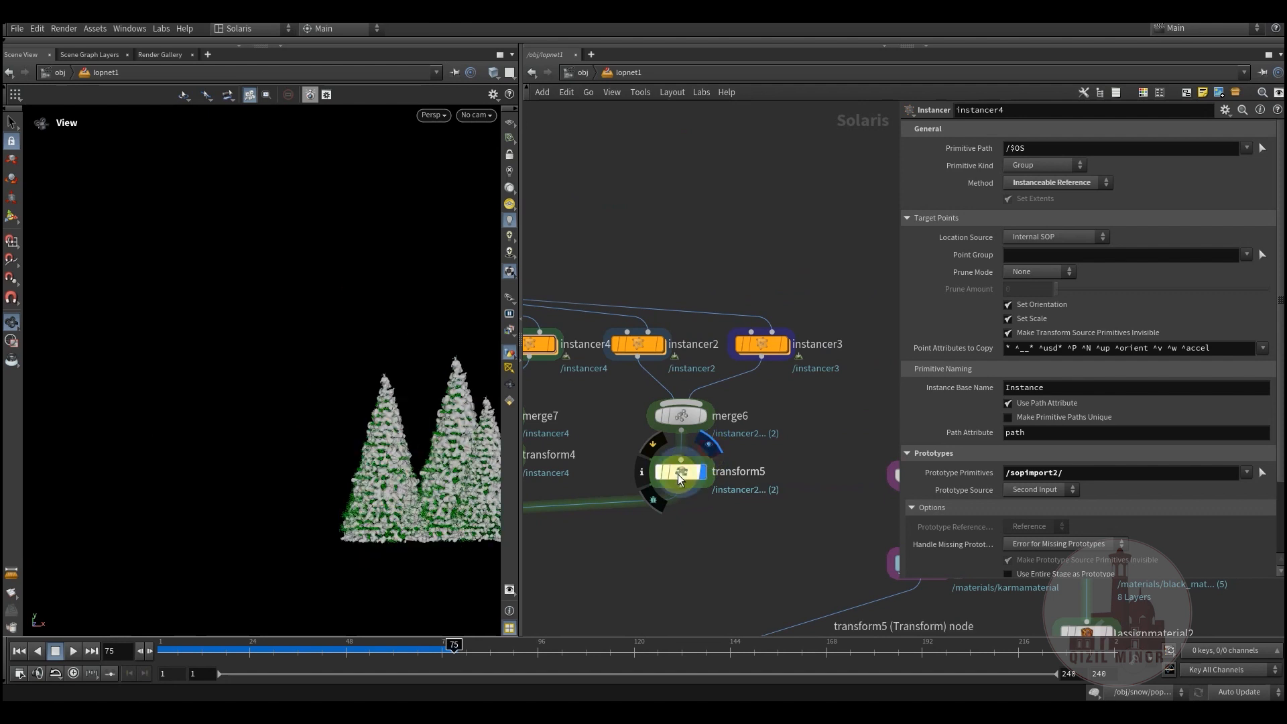
{"action": "left_click", "coordinate": [678, 472]}
{"action": "middle_click_drag", "start_coordinate": [533, 492], "coordinate": [704, 448]}
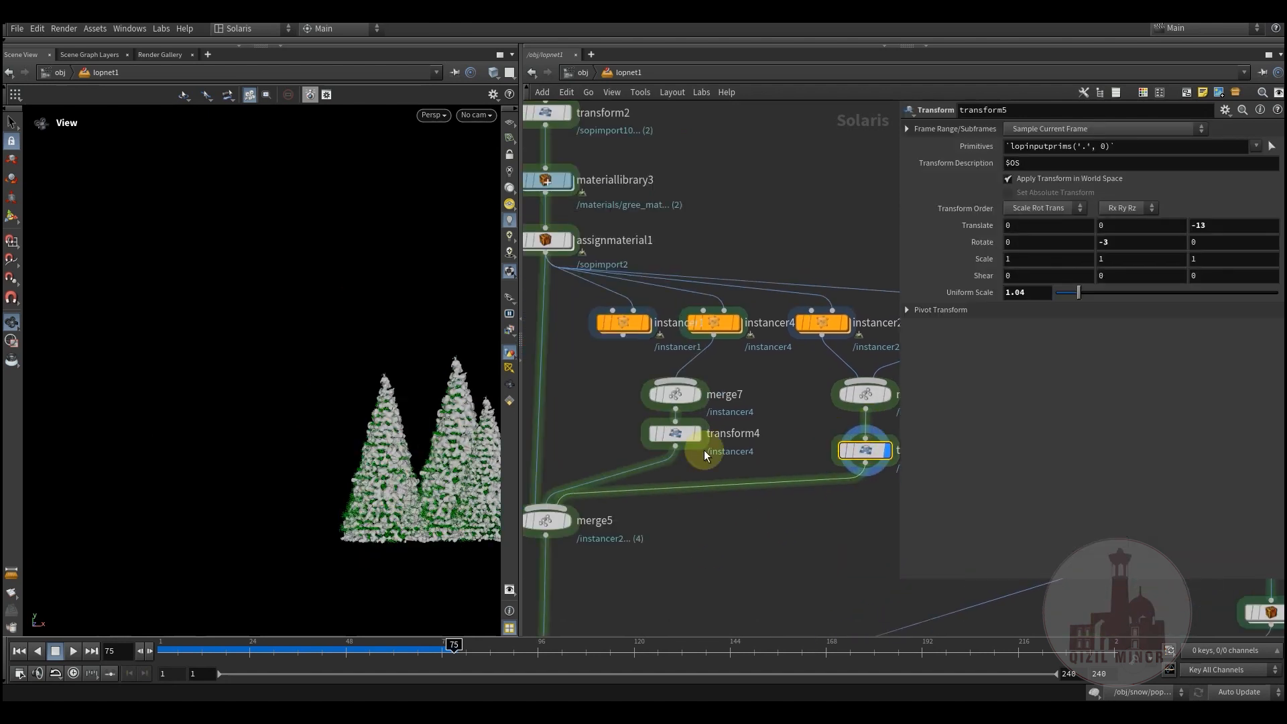
{"action": "left_click", "coordinate": [708, 419]}
{"action": "left_click", "coordinate": [675, 434]}
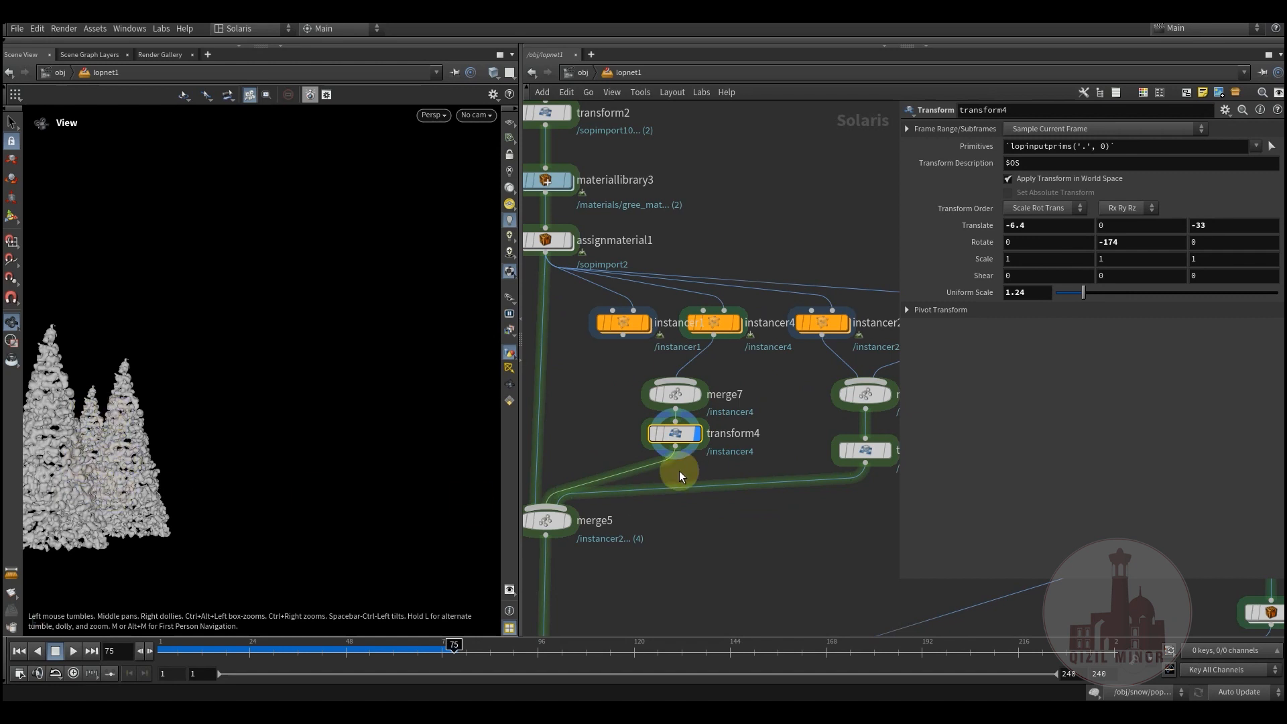
Review instancer4's Prototype Source options, keep Second Input and enter the node's internal geometry network.
{"action": "middle_click_drag", "start_coordinate": [778, 404], "coordinate": [727, 458]}
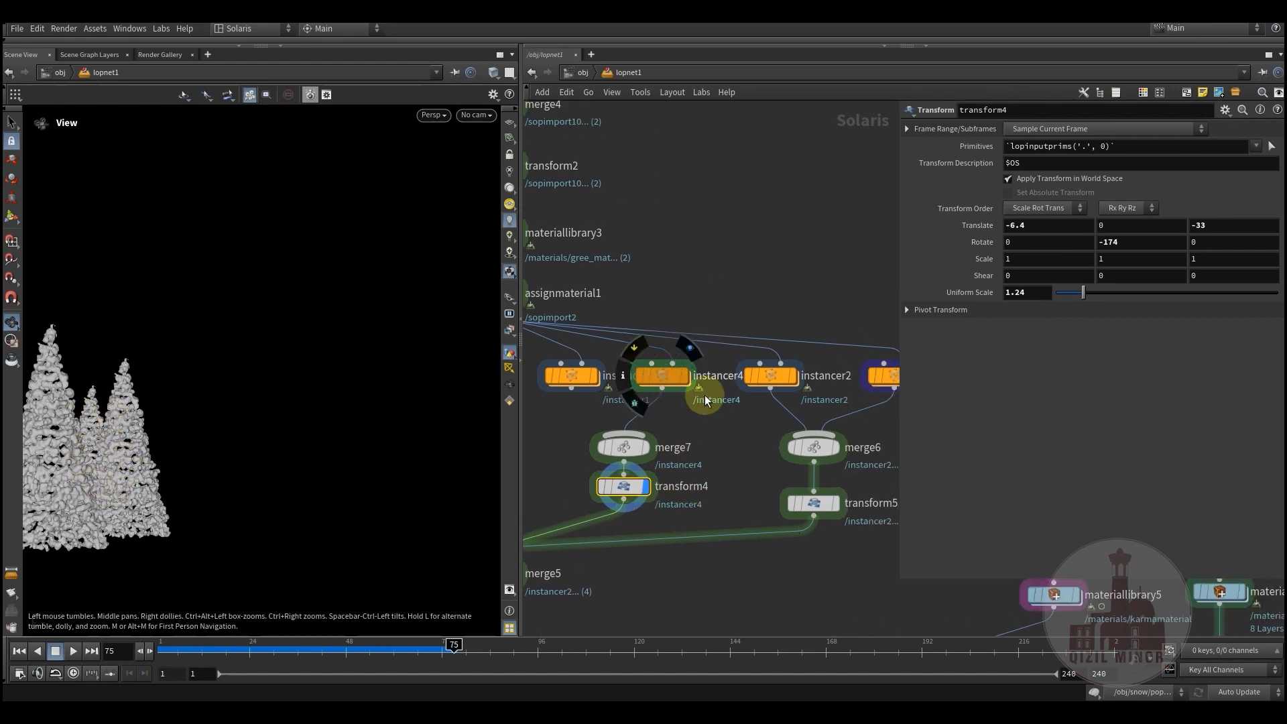
{"action": "middle_click_drag", "start_coordinate": [621, 404], "coordinate": [715, 428]}
{"action": "mouse_move", "coordinate": [774, 390]}
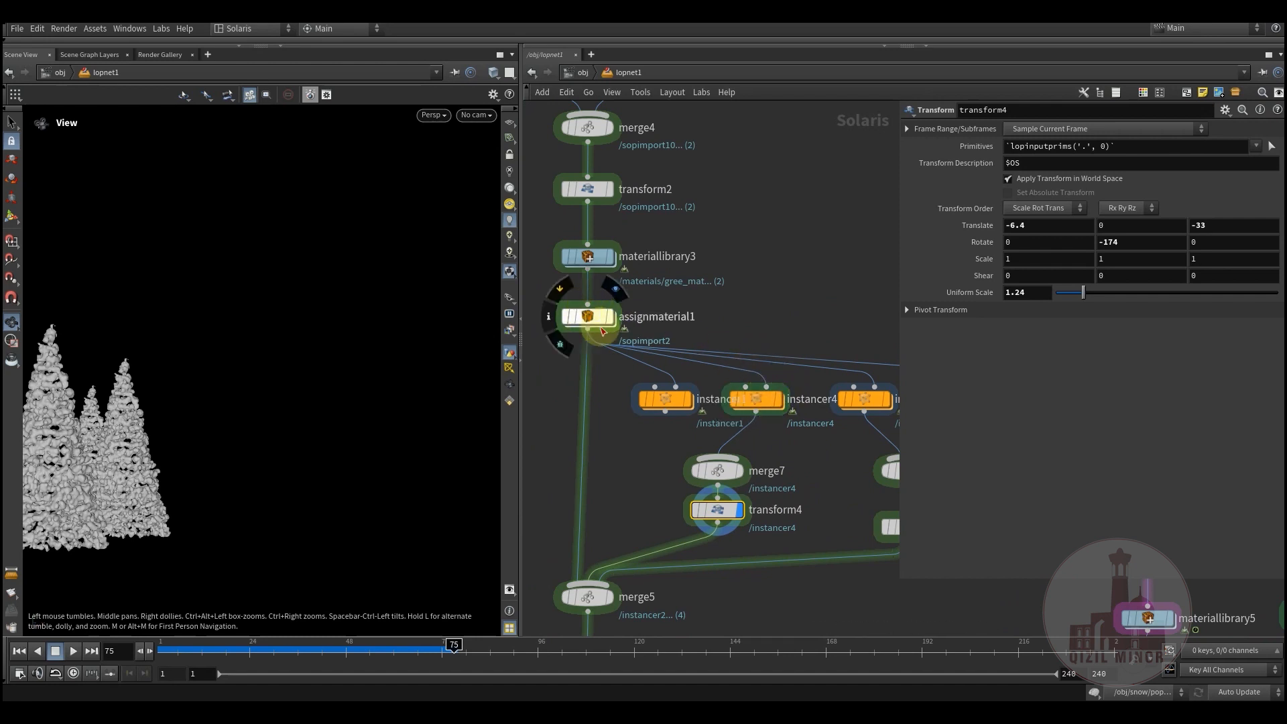
{"action": "left_click", "coordinate": [762, 400]}
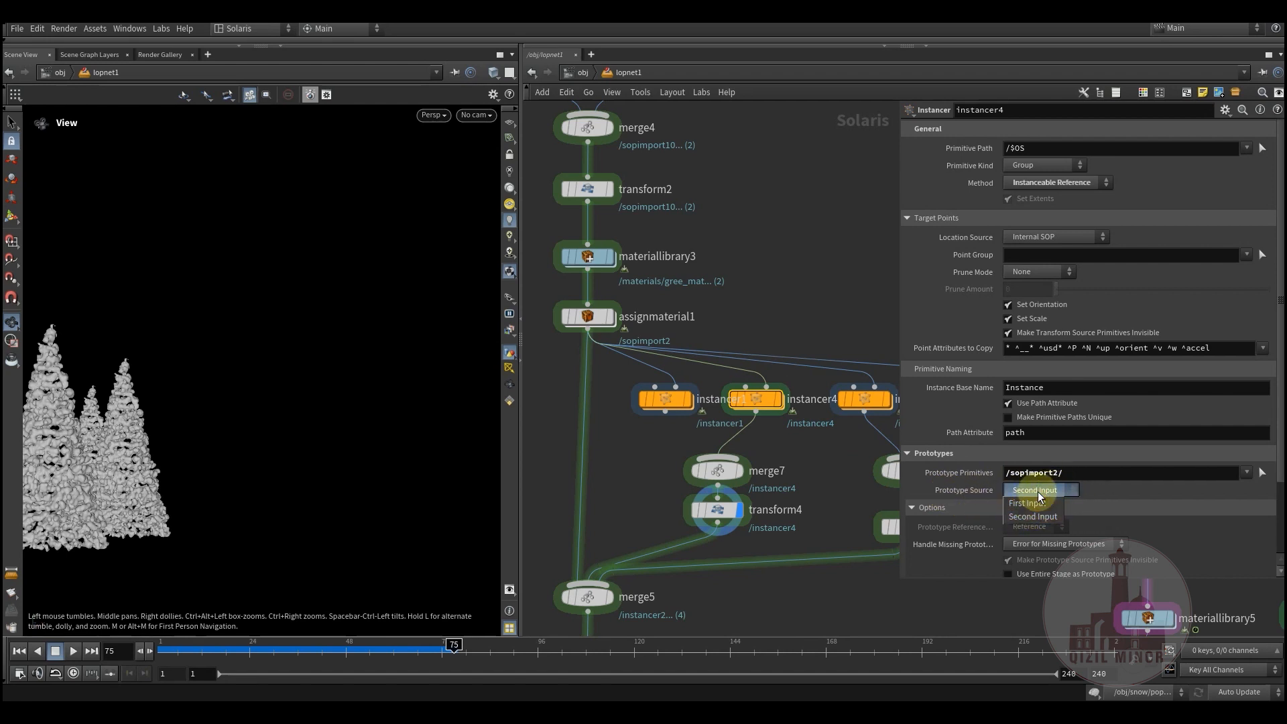
{"action": "left_click", "coordinate": [824, 314]}
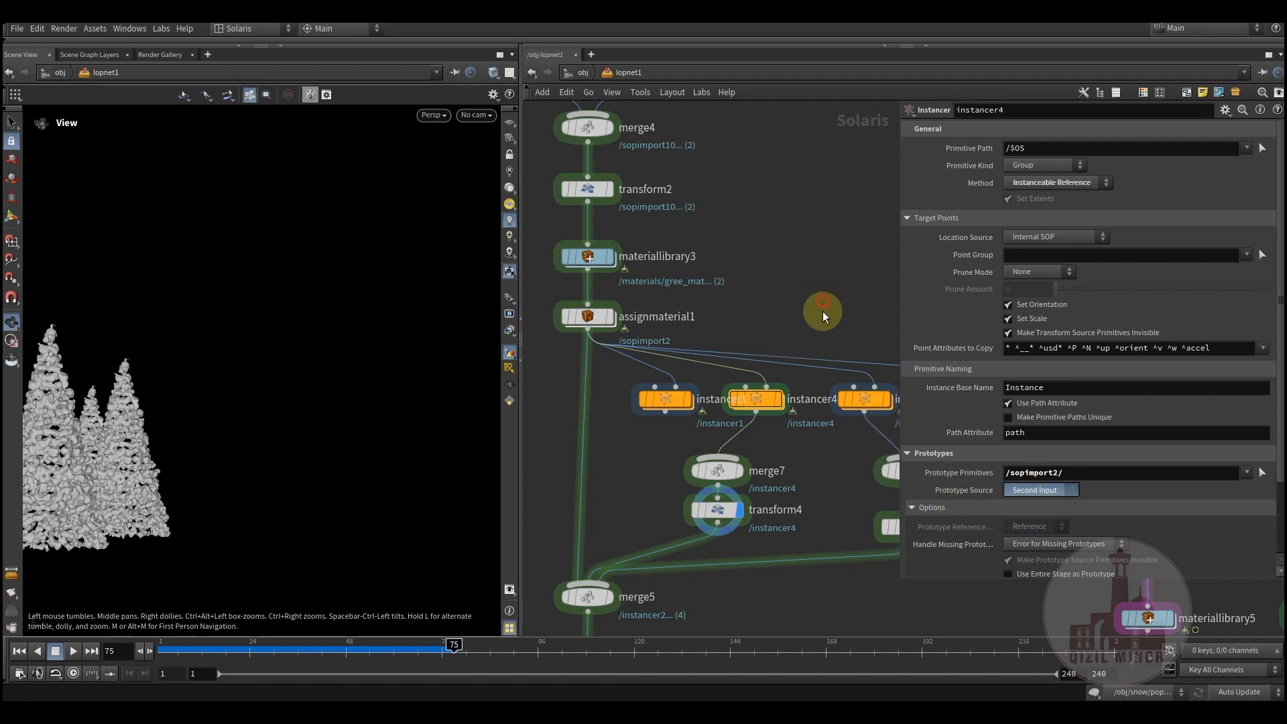
{"action": "double_click", "coordinate": [762, 399]}
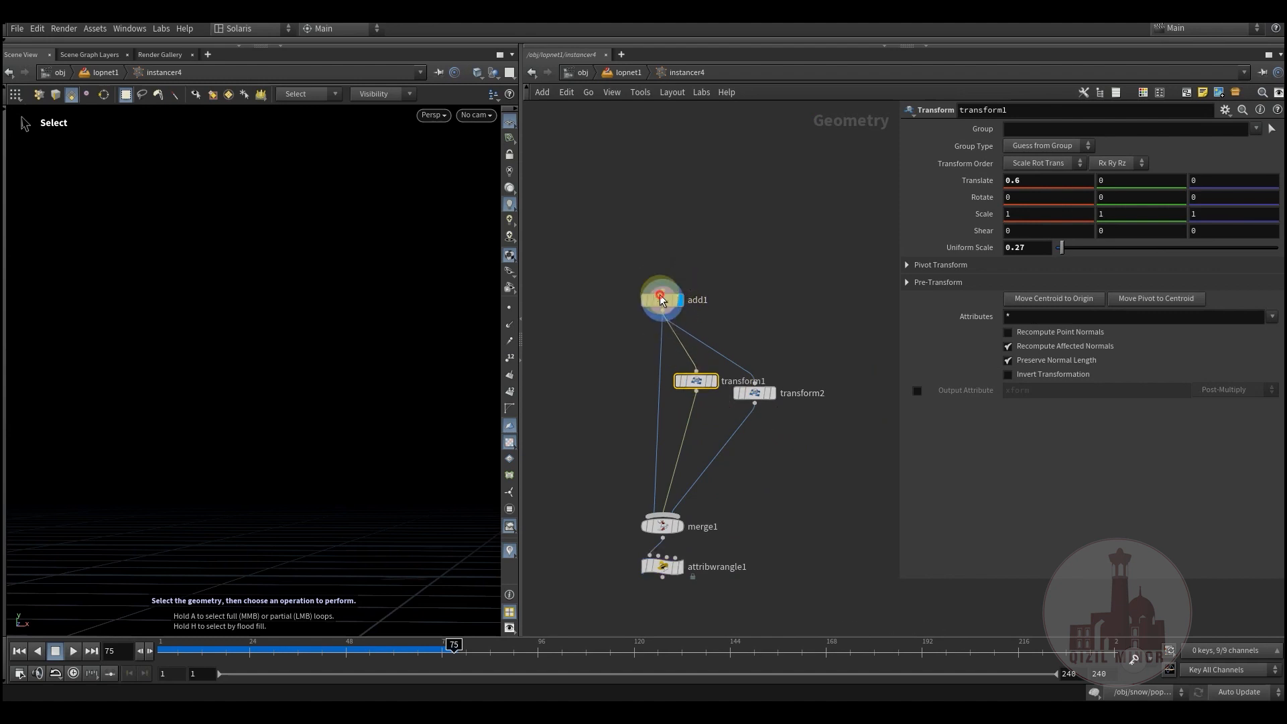
Inspect add1's single point, turning on point display and framing it in the viewport alongside the tree.
{"action": "left_click", "coordinate": [661, 300]}
{"action": "mouse_move", "coordinate": [698, 412]}
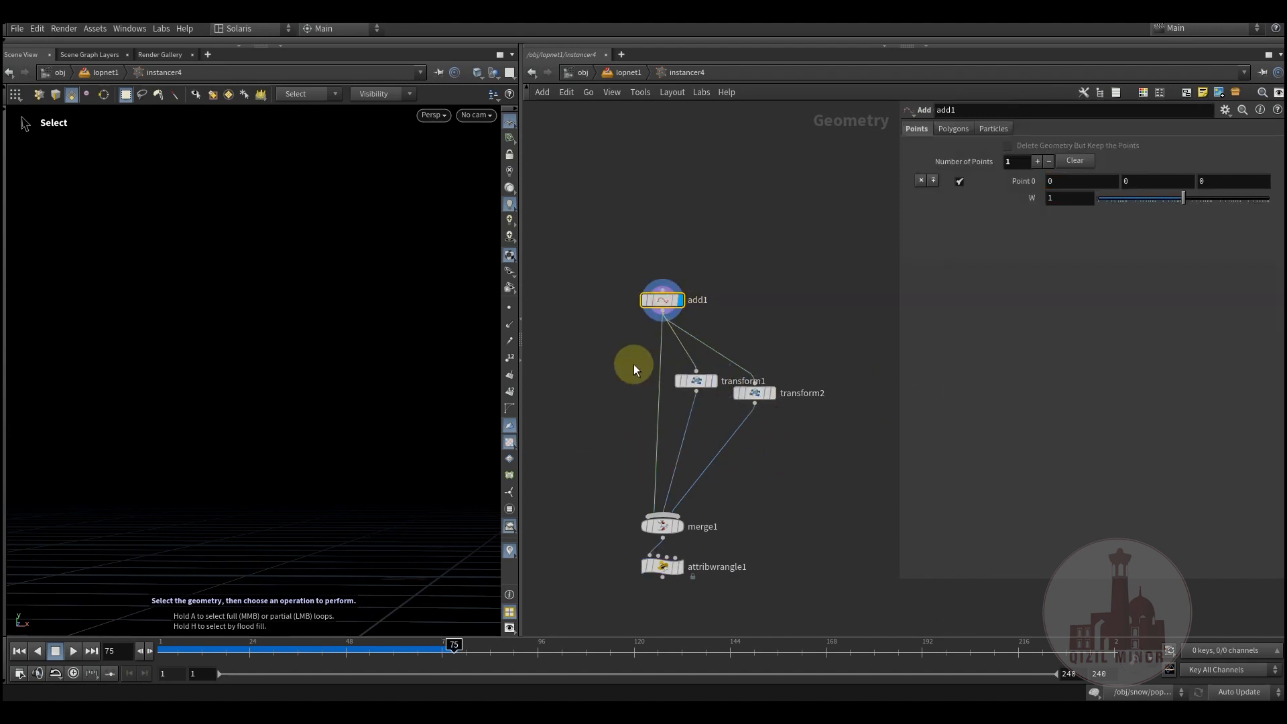
{"action": "left_click", "coordinate": [510, 309]}
{"action": "key", "text": "Escape"}
{"action": "key", "text": "g"}
{"action": "left_click_drag", "start_coordinate": [352, 466], "coordinate": [239, 508]}
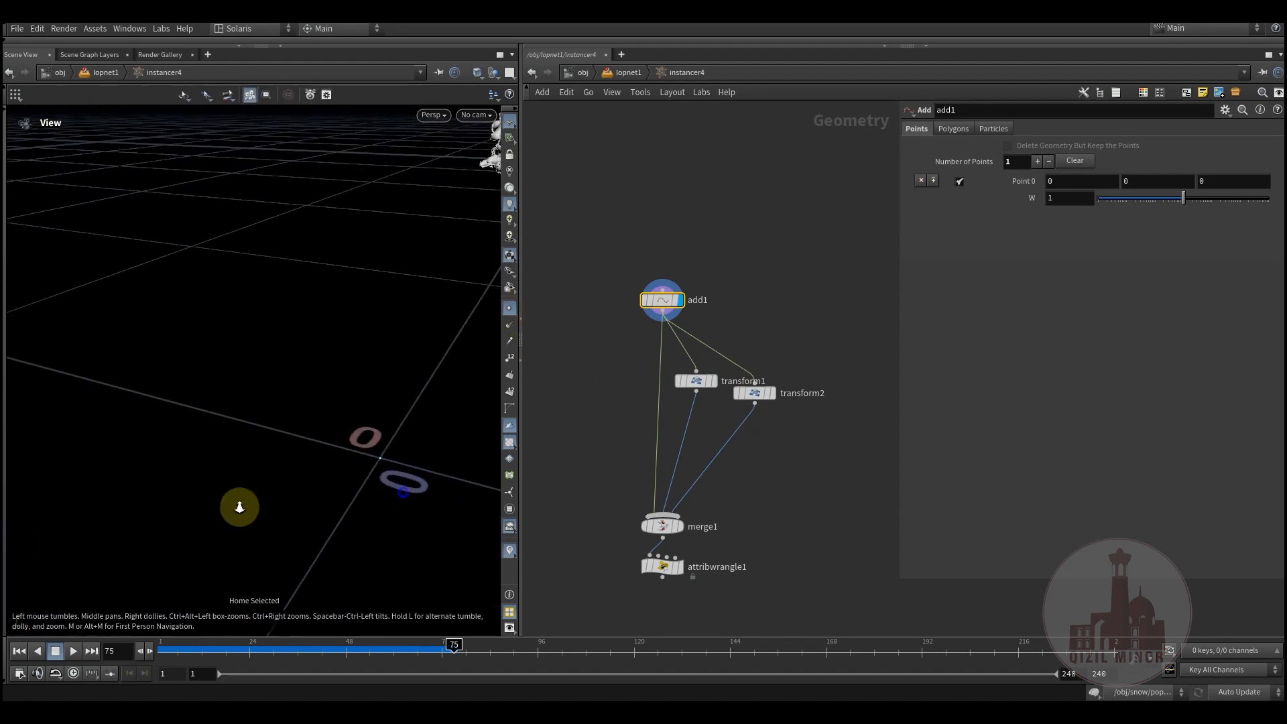
{"action": "right_click_drag", "start_coordinate": [239, 507], "coordinate": [358, 547]}
{"action": "key", "text": "Escape"}
{"action": "left_click_drag", "start_coordinate": [376, 403], "coordinate": [626, 412]}
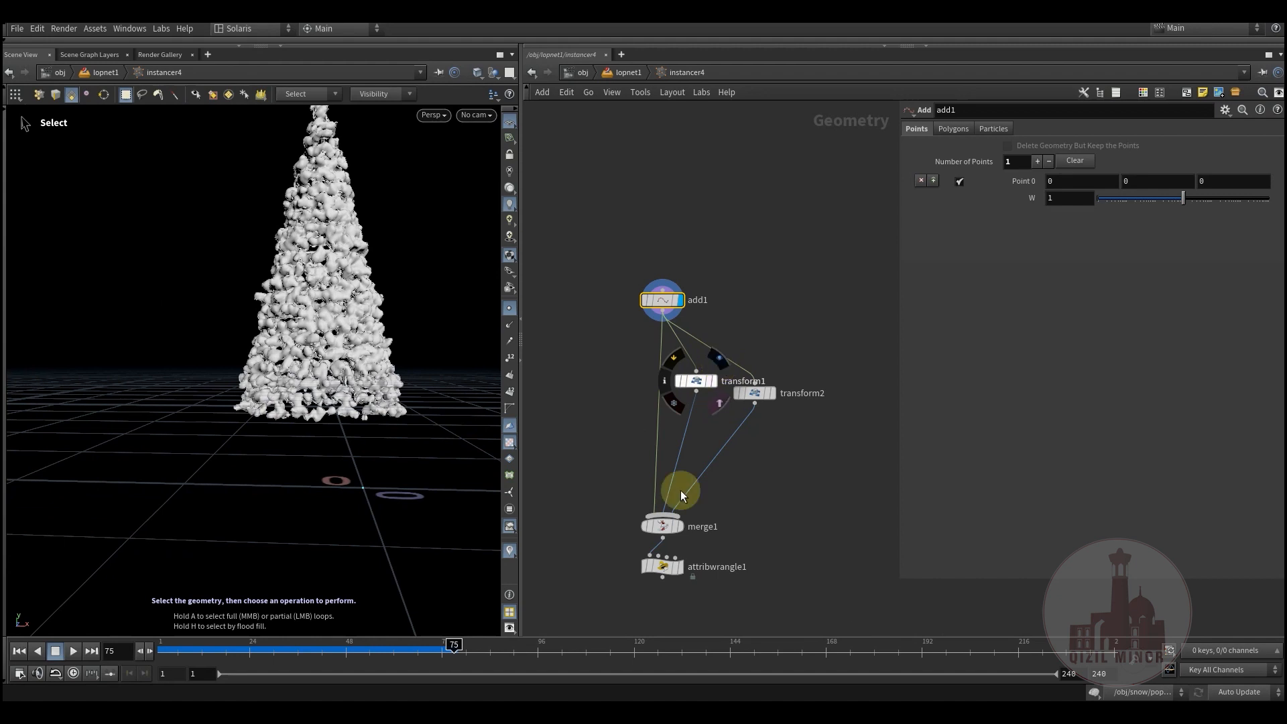
Place attribwrangle1 further below merge1, then display transform1 and check its parameters and result in the viewport.
{"action": "middle_click_drag", "start_coordinate": [742, 549], "coordinate": [747, 501]}
{"action": "left_click_drag", "start_coordinate": [673, 522], "coordinate": [675, 554]}
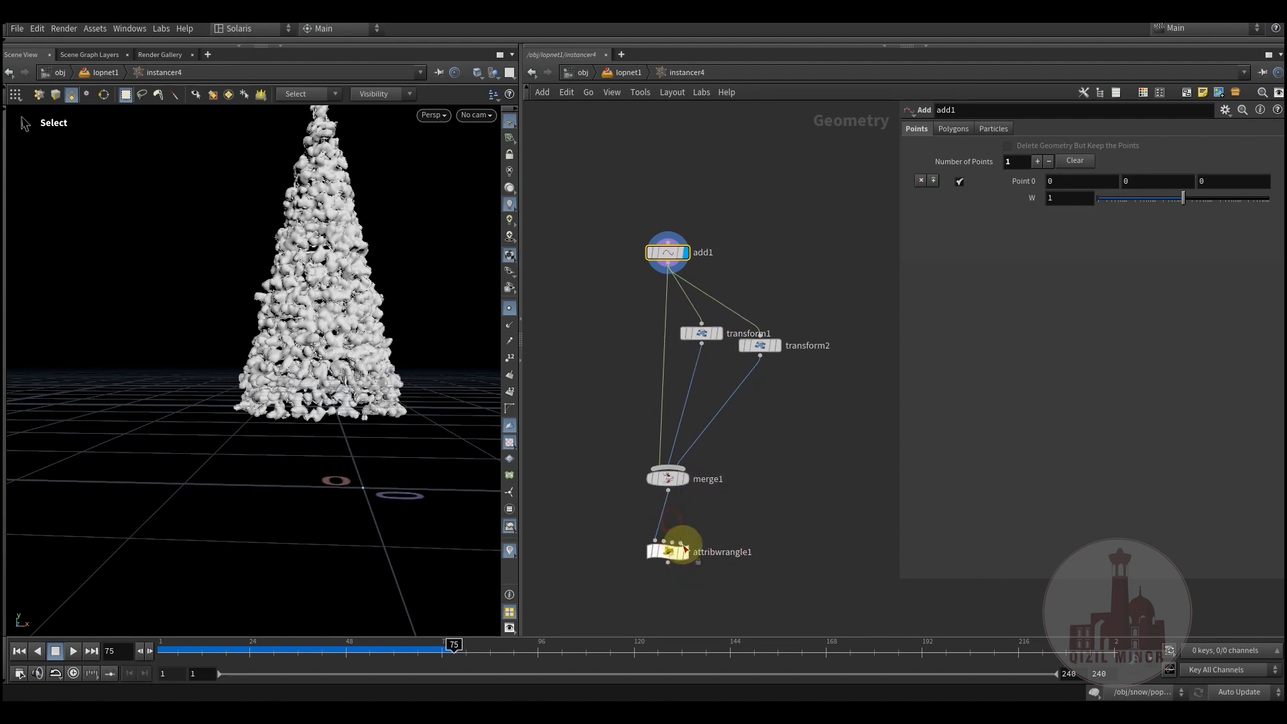
{"action": "left_click", "coordinate": [723, 313]}
{"action": "left_click", "coordinate": [701, 333]}
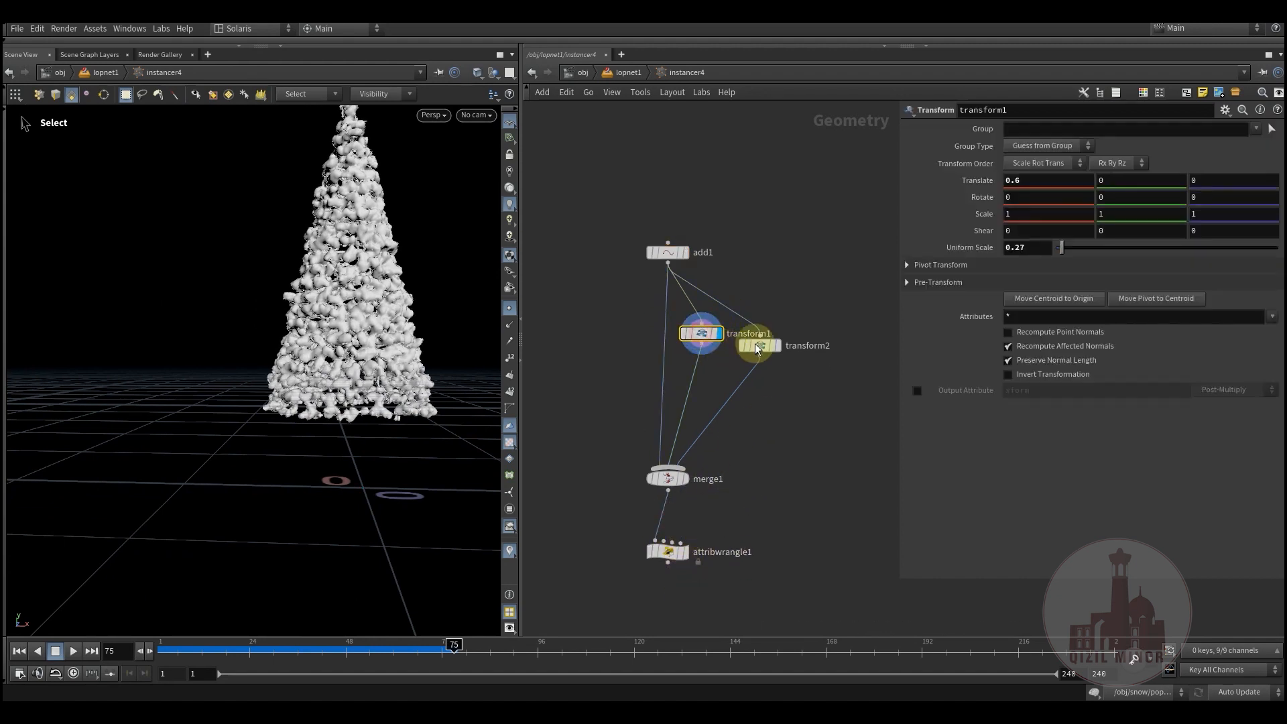
{"action": "left_click_drag", "start_coordinate": [385, 371], "coordinate": [215, 439], "text": "alt"}
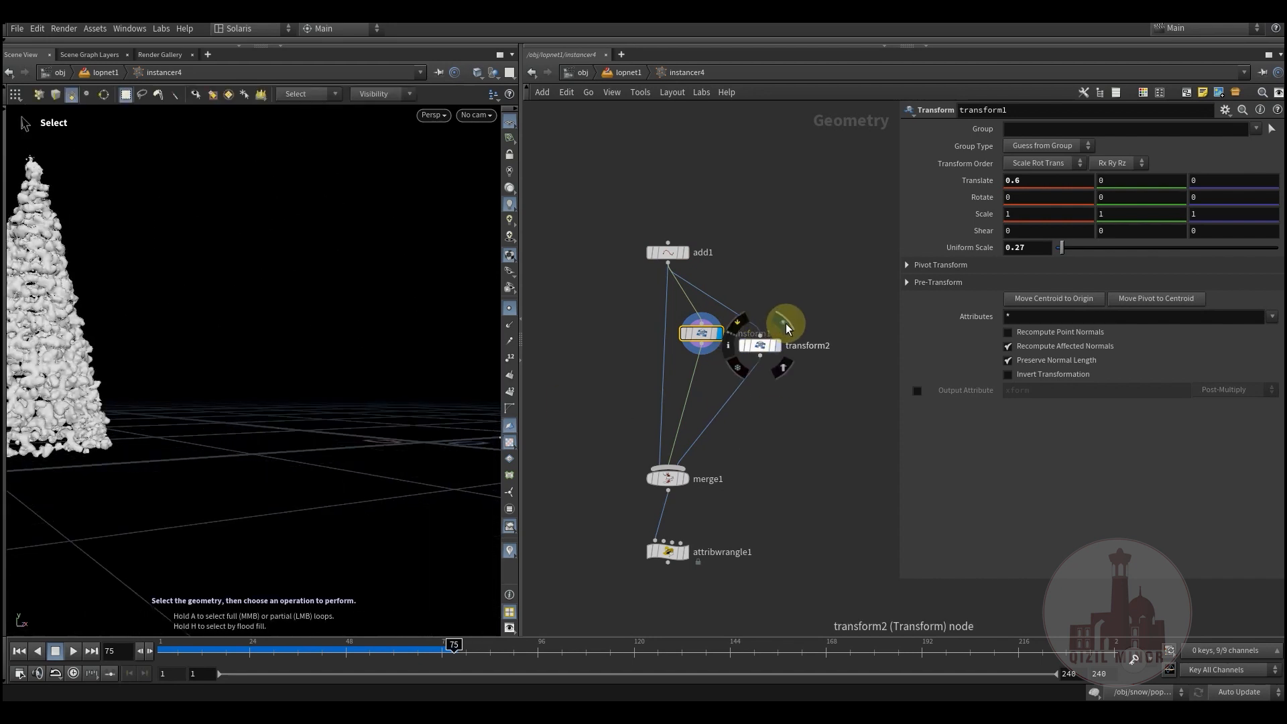
Display transform2 and review its transform parameters and resulting tree geometry in the viewport.
{"action": "left_click", "coordinate": [784, 335]}
{"action": "left_click", "coordinate": [759, 345]}
{"action": "left_click_drag", "start_coordinate": [233, 392], "coordinate": [279, 426]}
{"action": "key", "text": "s"}
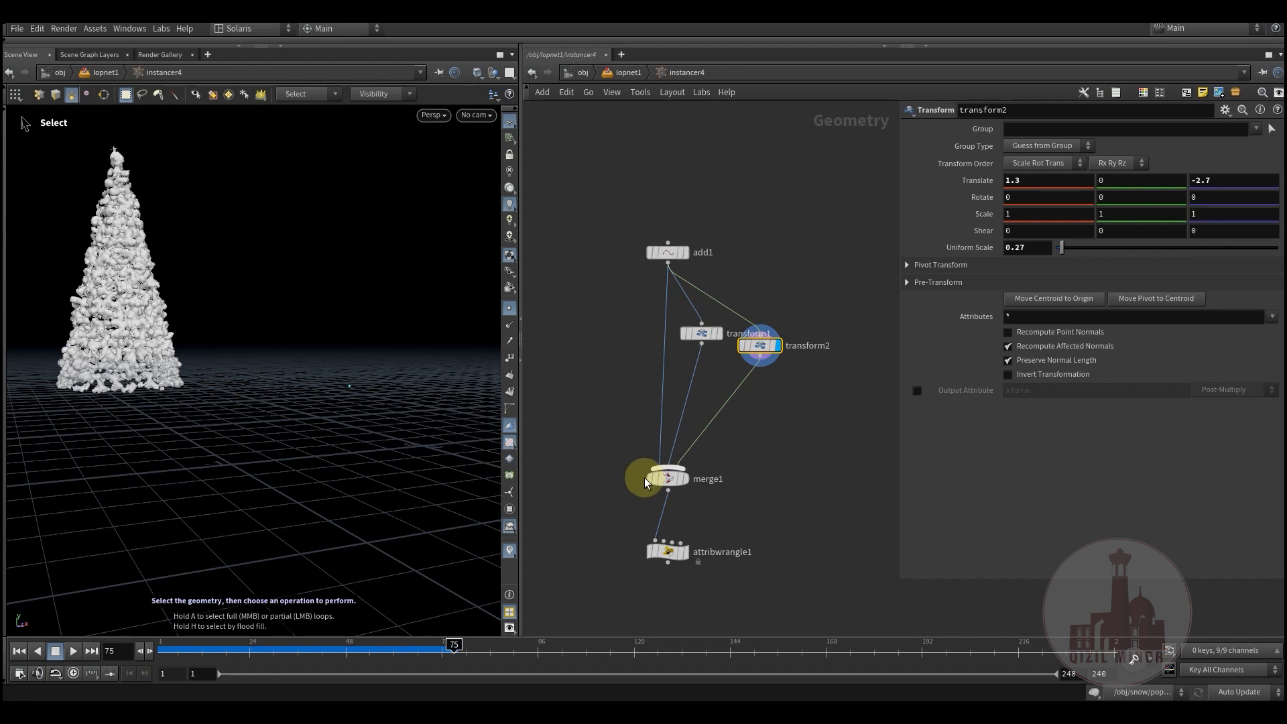
Display merge1, frame all its geometry and check its add1, transform1 and transform2 inputs.
{"action": "left_click", "coordinate": [686, 460]}
{"action": "left_click", "coordinate": [672, 478]}
{"action": "left_click_drag", "start_coordinate": [174, 306], "coordinate": [382, 450], "text": "alt"}
{"action": "key", "text": "space+g"}
{"action": "key", "text": "s"}
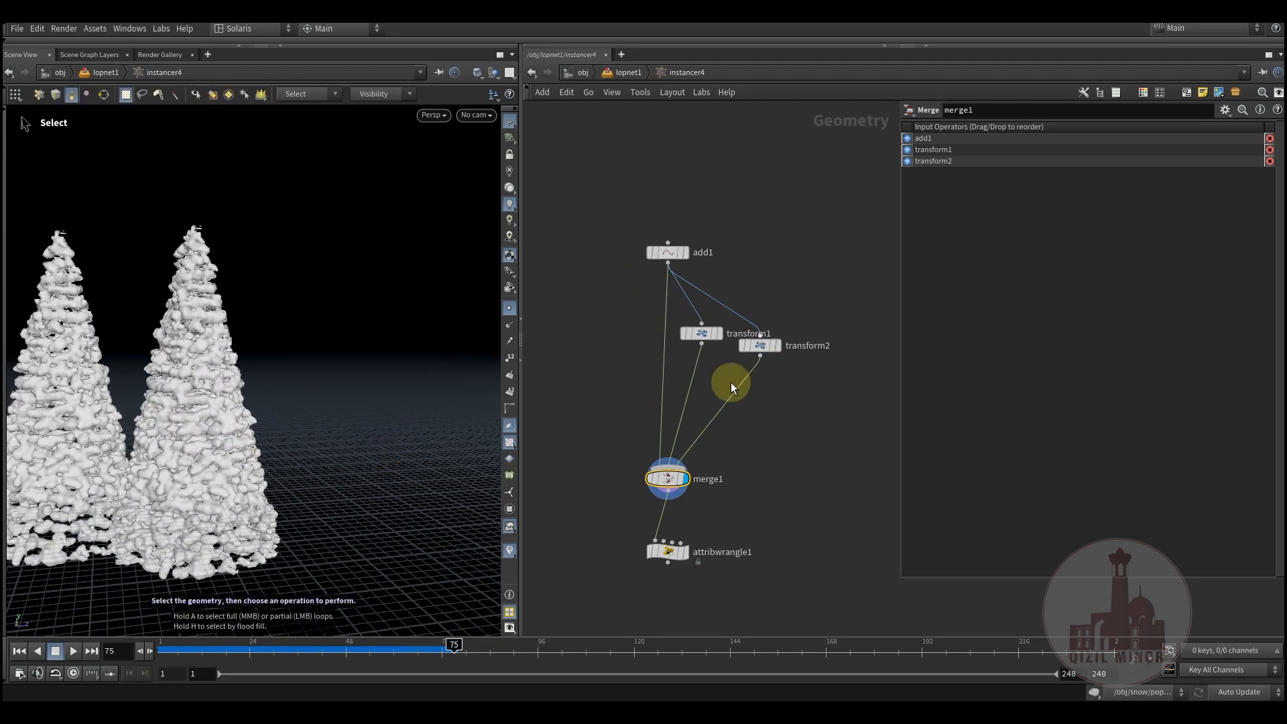
Display attribwrangle1, place it closer beneath merge1 and inspect the snowy trees in the viewport.
{"action": "left_click", "coordinate": [691, 534]}
{"action": "left_click_drag", "start_coordinate": [669, 550], "coordinate": [669, 524]}
{"action": "key", "text": "Escape"}
{"action": "left_click_drag", "start_coordinate": [391, 433], "coordinate": [174, 295]}
{"action": "key", "text": "s"}
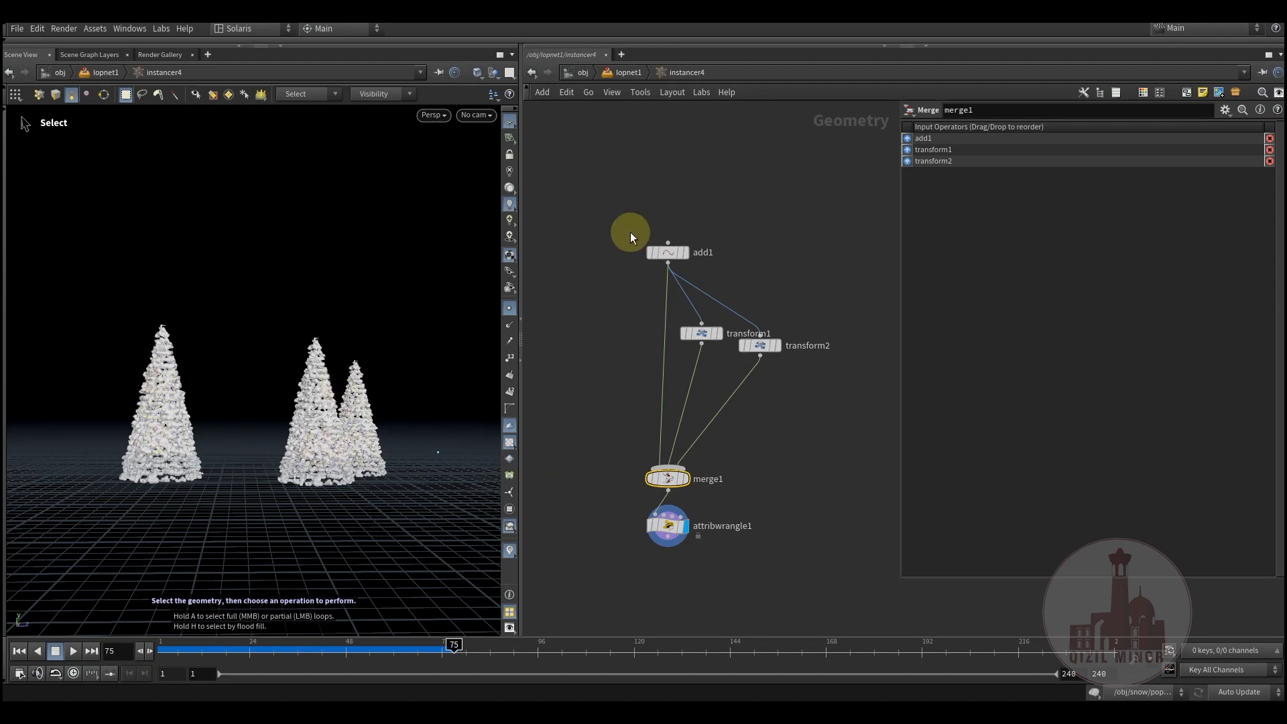
{"action": "left_click", "coordinate": [771, 485]}
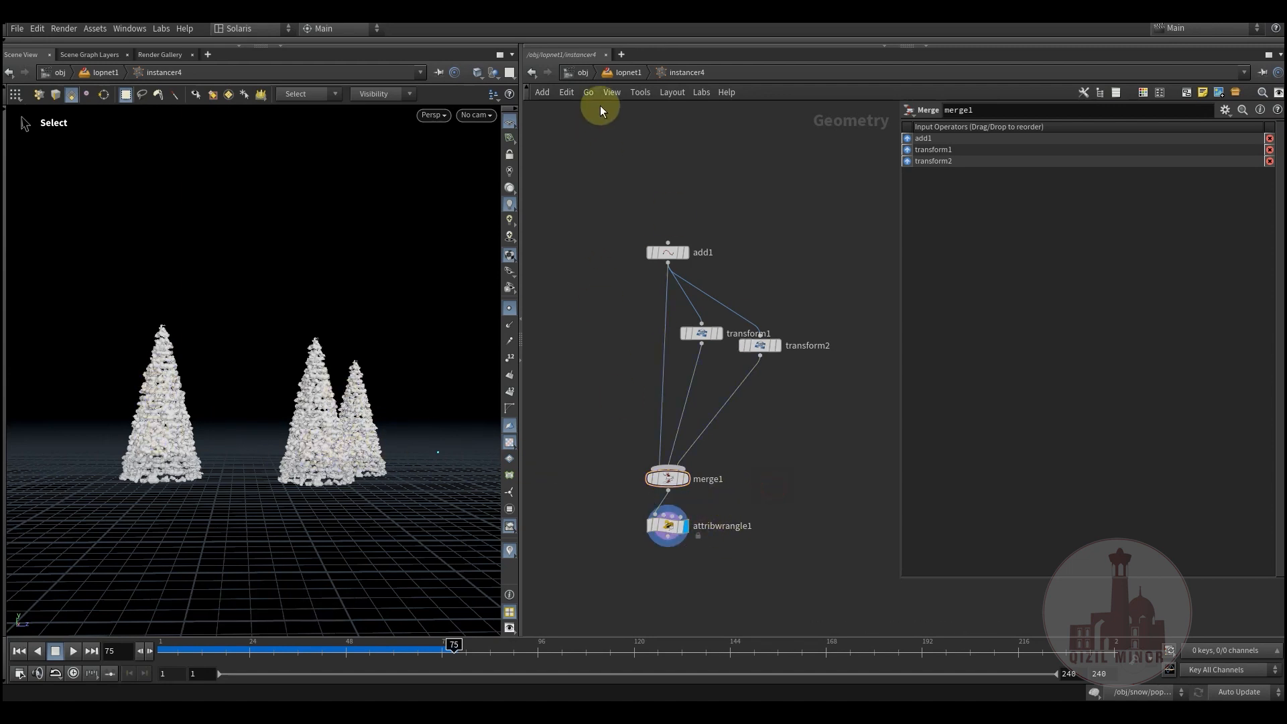
Return to lopnet1 and inspect the tree group displayed by transform4.
{"action": "left_click", "coordinate": [624, 75]}
{"action": "left_click", "coordinate": [736, 395]}
{"action": "middle_click_drag", "start_coordinate": [831, 561], "coordinate": [773, 467]}
{"action": "left_click_drag", "start_coordinate": [280, 462], "coordinate": [376, 376]}
{"action": "middle_click_drag", "start_coordinate": [376, 376], "coordinate": [274, 414]}
{"action": "middle_click_drag", "start_coordinate": [767, 471], "coordinate": [747, 434]}
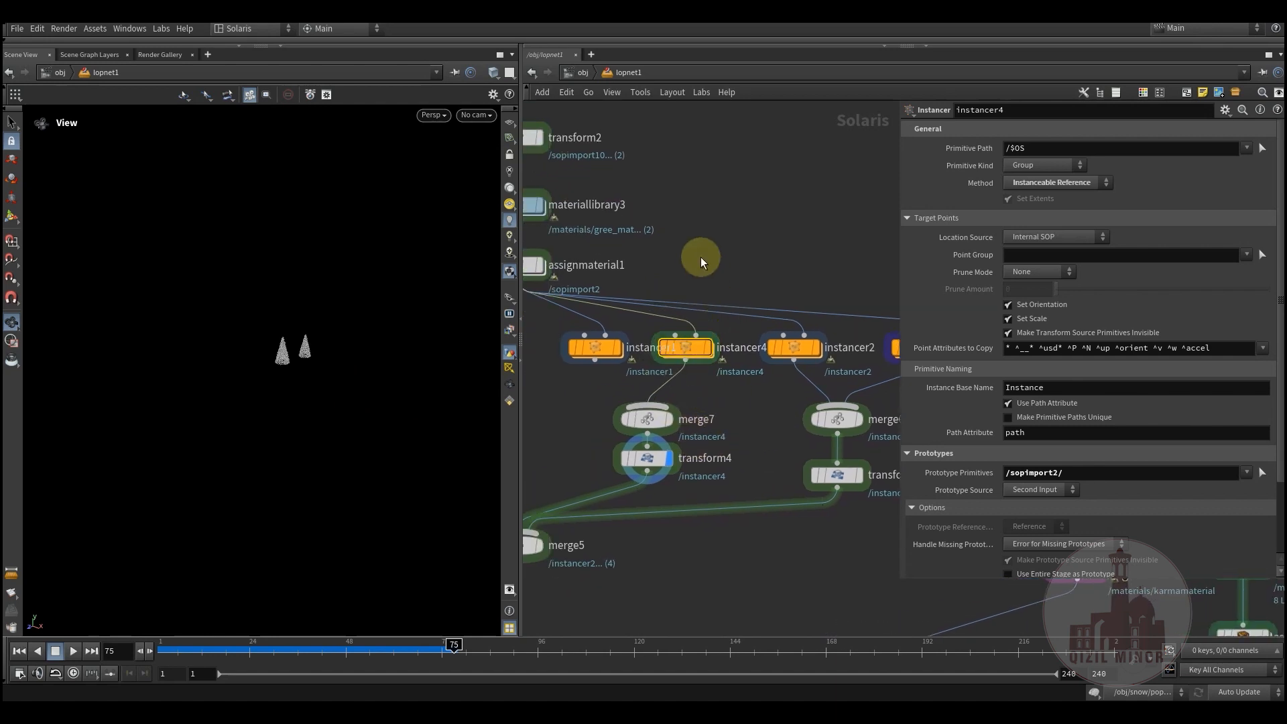
Review instancer4's target point and prototype settings and its connection into merge7 and transform4.
{"action": "middle_click_drag", "start_coordinate": [701, 256], "coordinate": [751, 290]}
{"action": "mouse_move", "coordinate": [745, 380]}
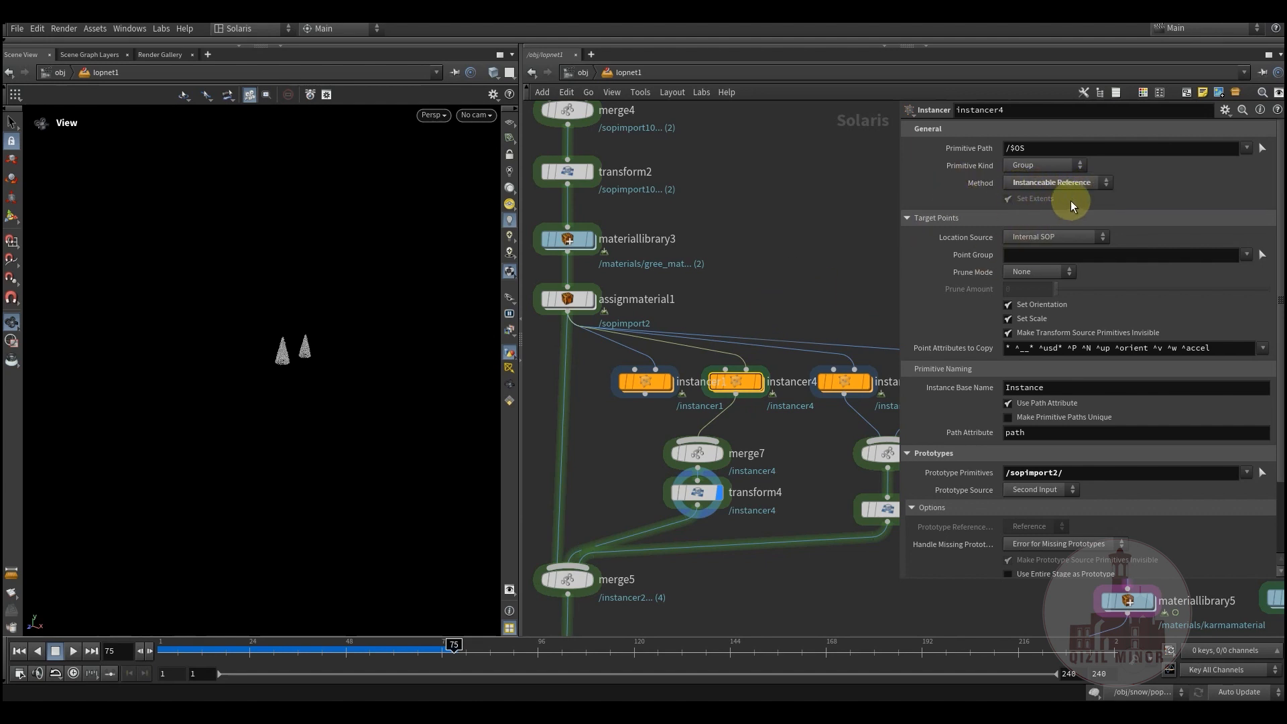
{"action": "middle_click_drag", "start_coordinate": [821, 317], "coordinate": [798, 296]}
{"action": "mouse_move", "coordinate": [715, 356]}
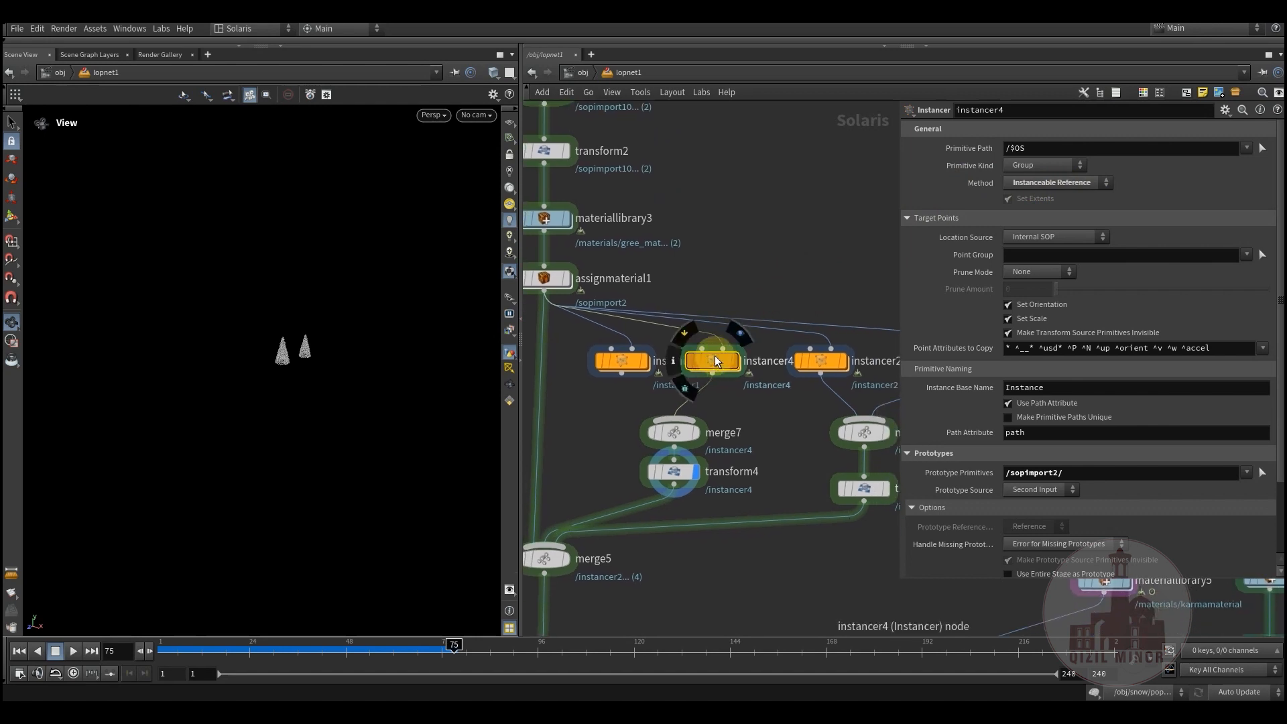
{"action": "left_click_drag", "start_coordinate": [714, 365], "coordinate": [714, 365]}
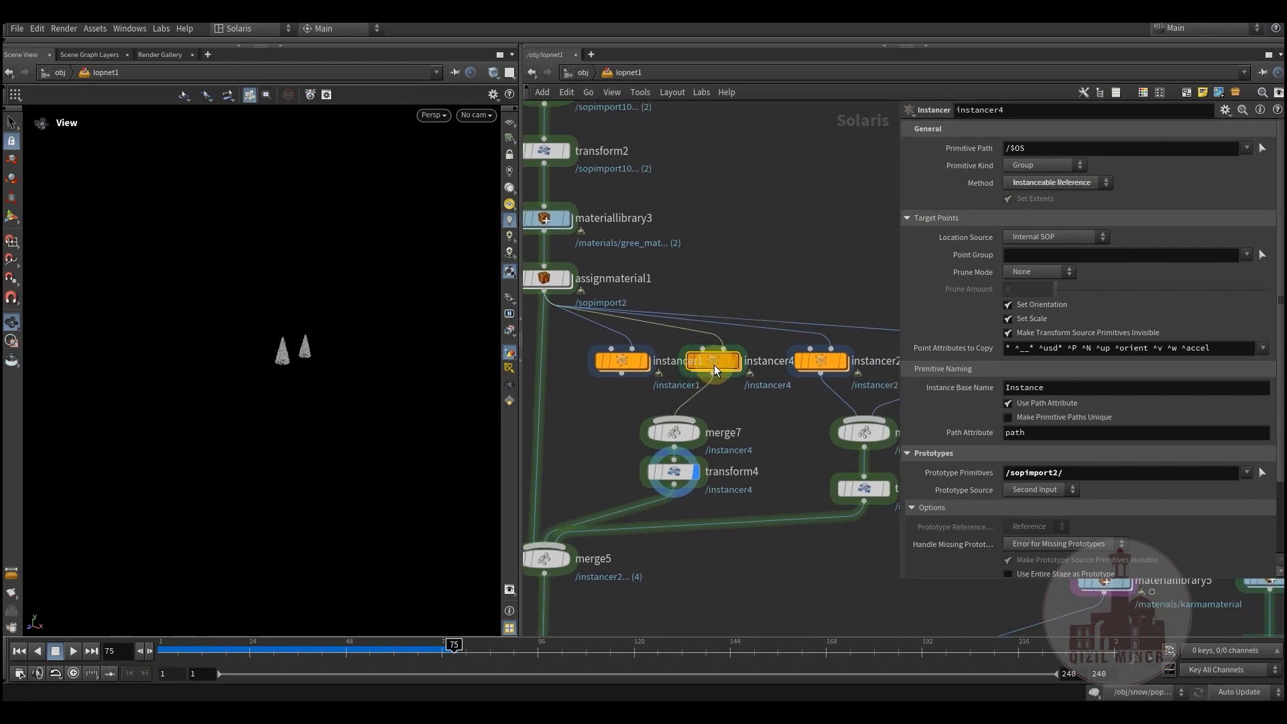
{"action": "middle_click_drag", "start_coordinate": [792, 416], "coordinate": [669, 417]}
Display transform5 and examine its transform parameters and its group of instanced trees up close.
{"action": "mouse_move", "coordinate": [742, 492]}
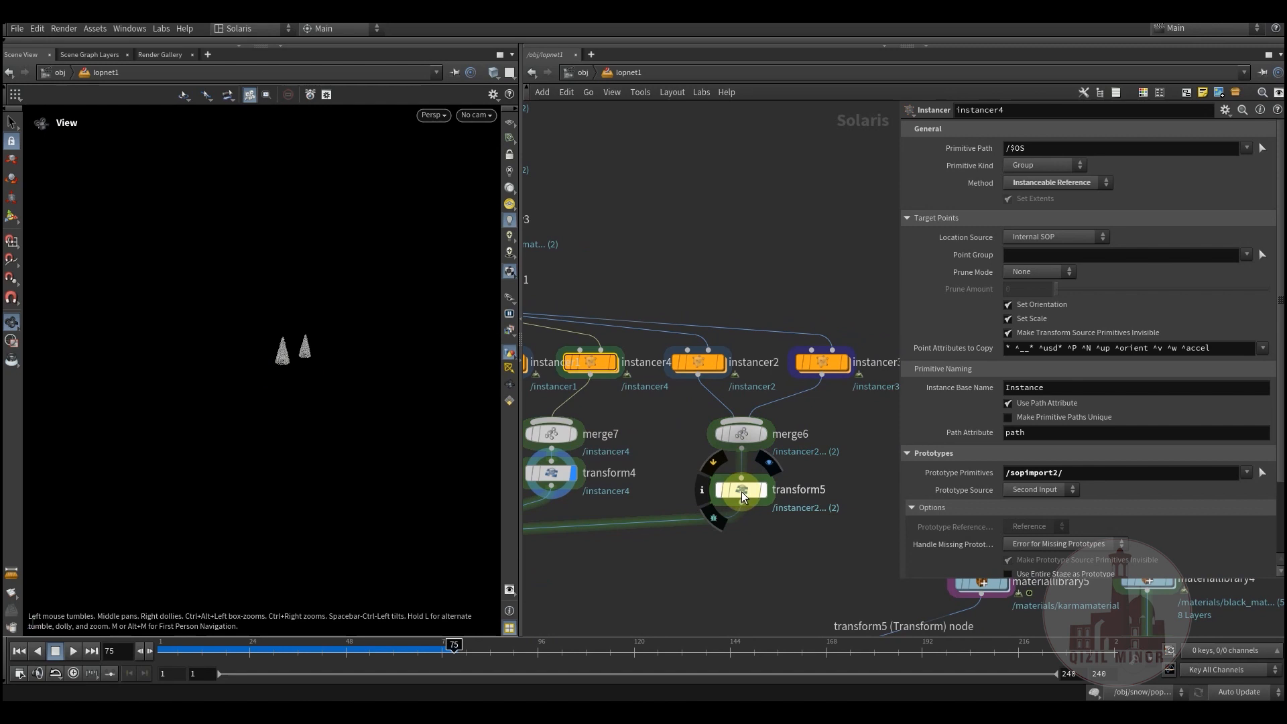
{"action": "left_click", "coordinate": [770, 465]}
{"action": "left_click", "coordinate": [743, 489]}
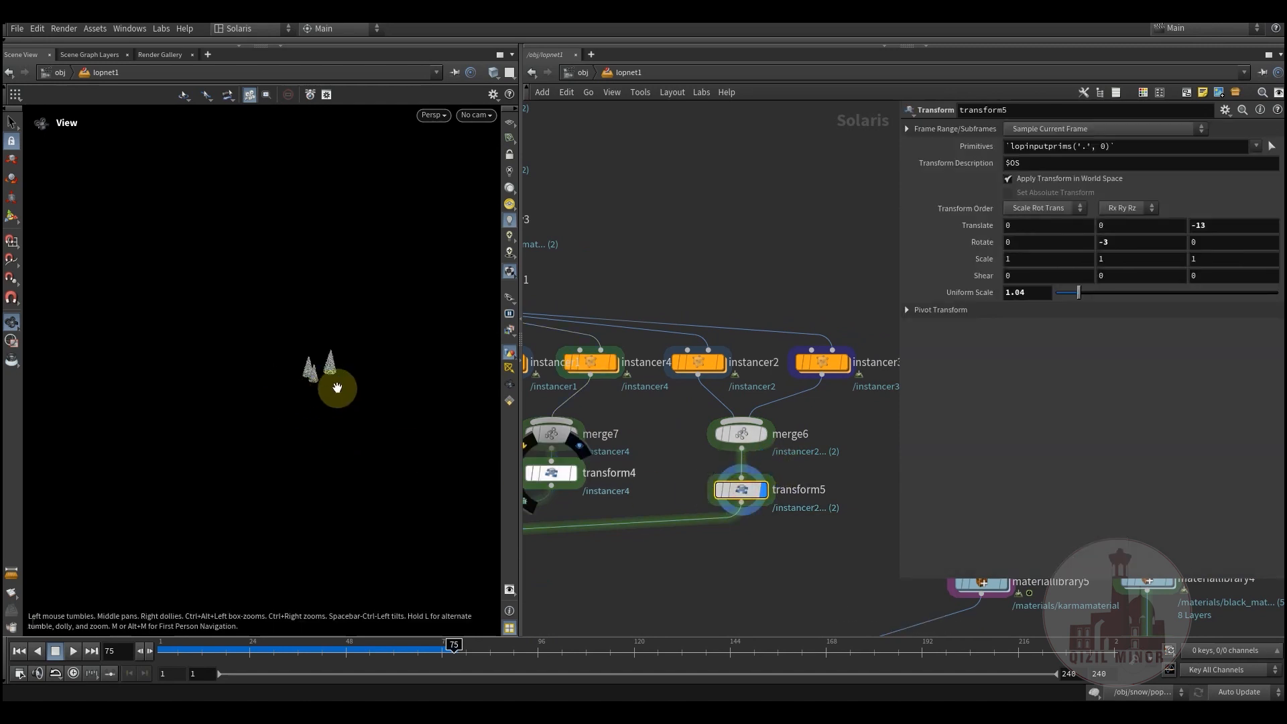
{"action": "left_click_drag", "start_coordinate": [345, 382], "coordinate": [311, 374]}
{"action": "right_click_drag", "start_coordinate": [311, 374], "coordinate": [671, 355]}
{"action": "middle_click_drag", "start_coordinate": [239, 373], "coordinate": [256, 425]}
{"action": "right_click_drag", "start_coordinate": [256, 425], "coordinate": [480, 380]}
{"action": "middle_click_drag", "start_coordinate": [325, 401], "coordinate": [345, 418]}
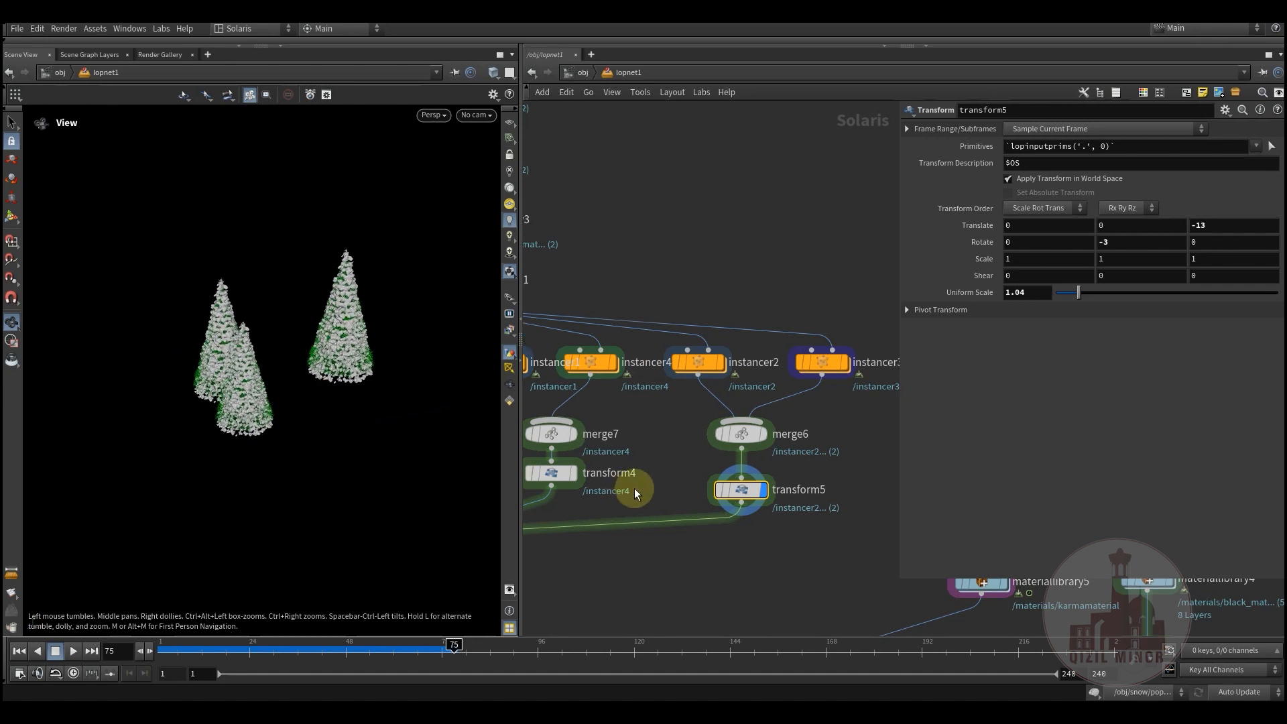
Display merge5 and view the main tree together with both instanced tree groups.
{"action": "middle_click_drag", "start_coordinate": [629, 488], "coordinate": [730, 415]}
{"action": "middle_click_drag", "start_coordinate": [565, 504], "coordinate": [664, 459]}
{"action": "left_click", "coordinate": [661, 433]}
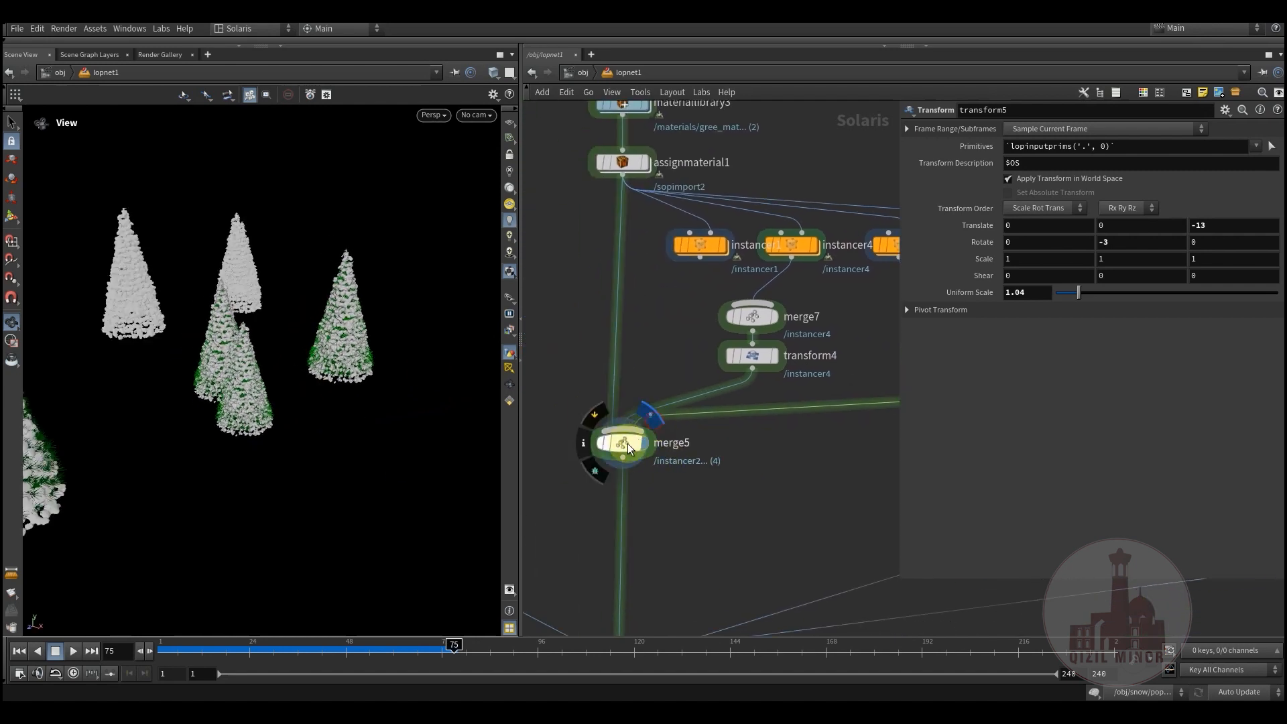
{"action": "left_click", "coordinate": [624, 444]}
{"action": "left_click_drag", "start_coordinate": [220, 386], "coordinate": [283, 422]}
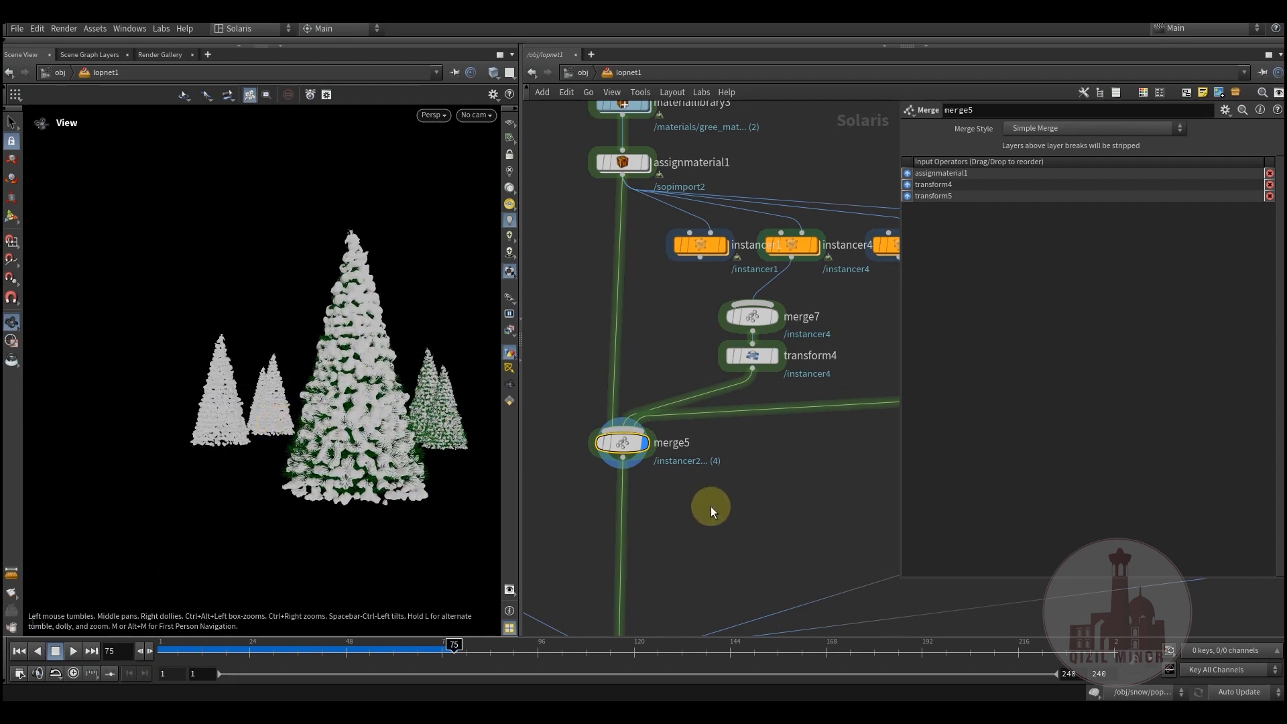
Select sopimport11 and check its SOP Path to the snow geometry.
{"action": "scroll", "coordinate": [693, 415], "scroll_direction": "down", "scroll_amount": 6}
{"action": "middle_click_drag", "start_coordinate": [658, 434], "coordinate": [534, 445]}
{"action": "scroll", "coordinate": [626, 445], "scroll_direction": "up", "scroll_amount": 6}
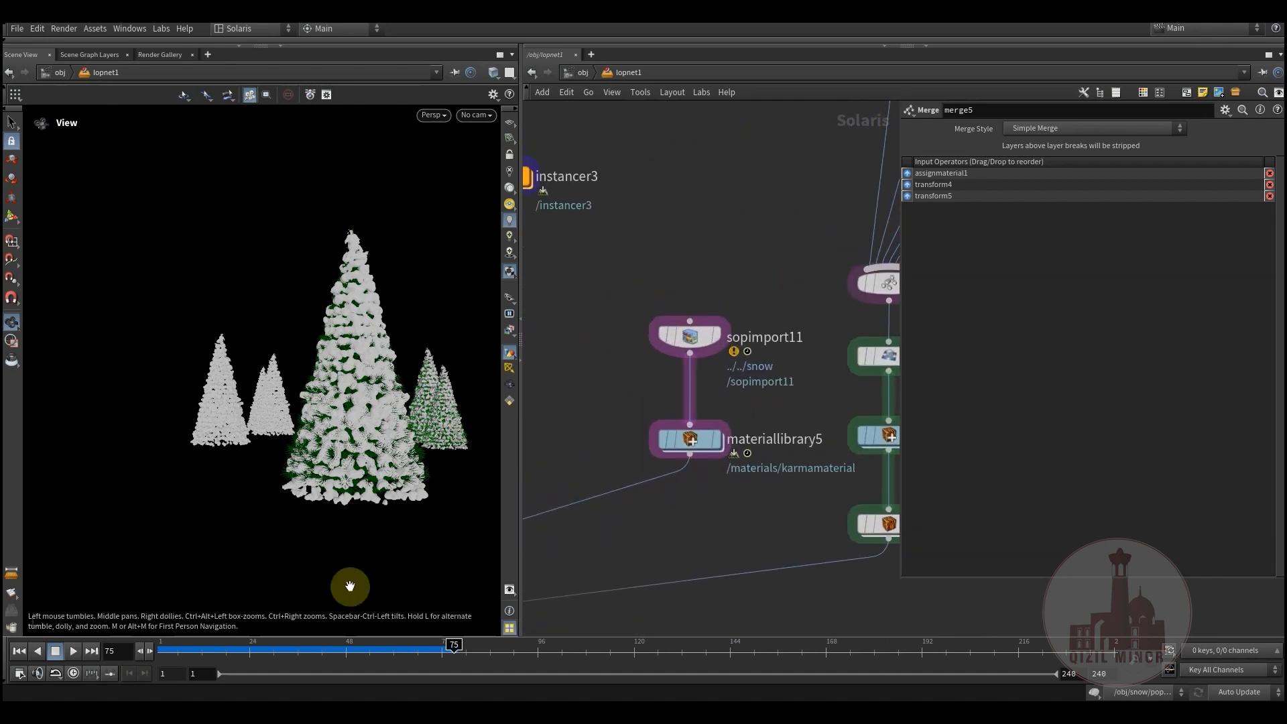
{"action": "left_click", "coordinate": [697, 337]}
{"action": "left_click_drag", "start_coordinate": [1074, 129], "coordinate": [995, 131]}
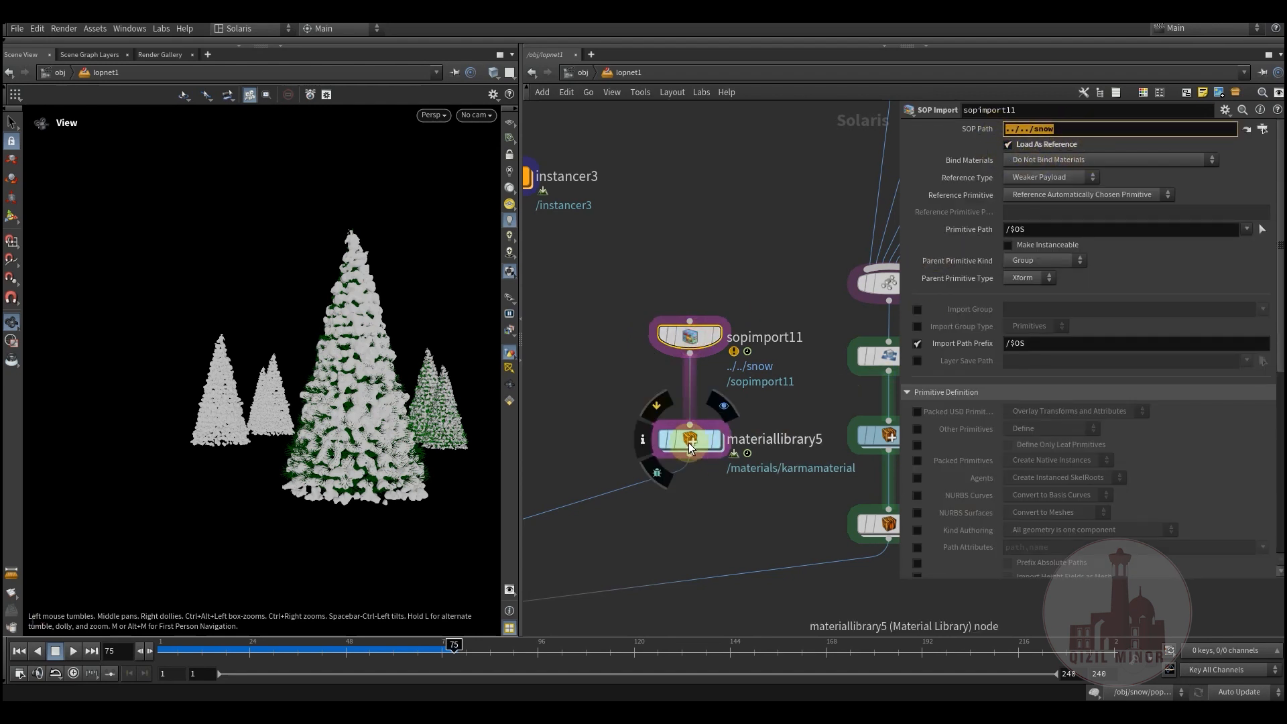
Inspect materiallibrary5's Material VOP and its Geometry Path assigning the material to /sopimport11.
{"action": "left_click", "coordinate": [695, 443]}
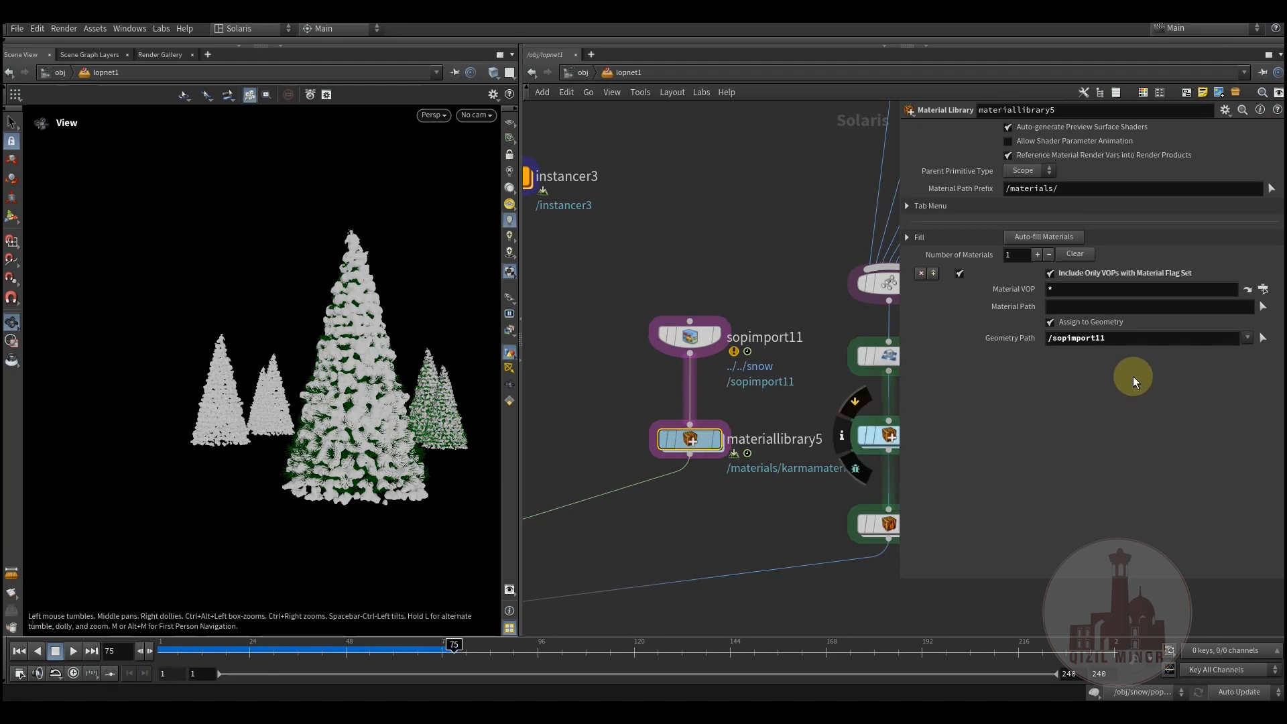
{"action": "left_click", "coordinate": [1063, 291]}
{"action": "mouse_move", "coordinate": [716, 440]}
{"action": "left_click_drag", "start_coordinate": [1113, 337], "coordinate": [1026, 346]}
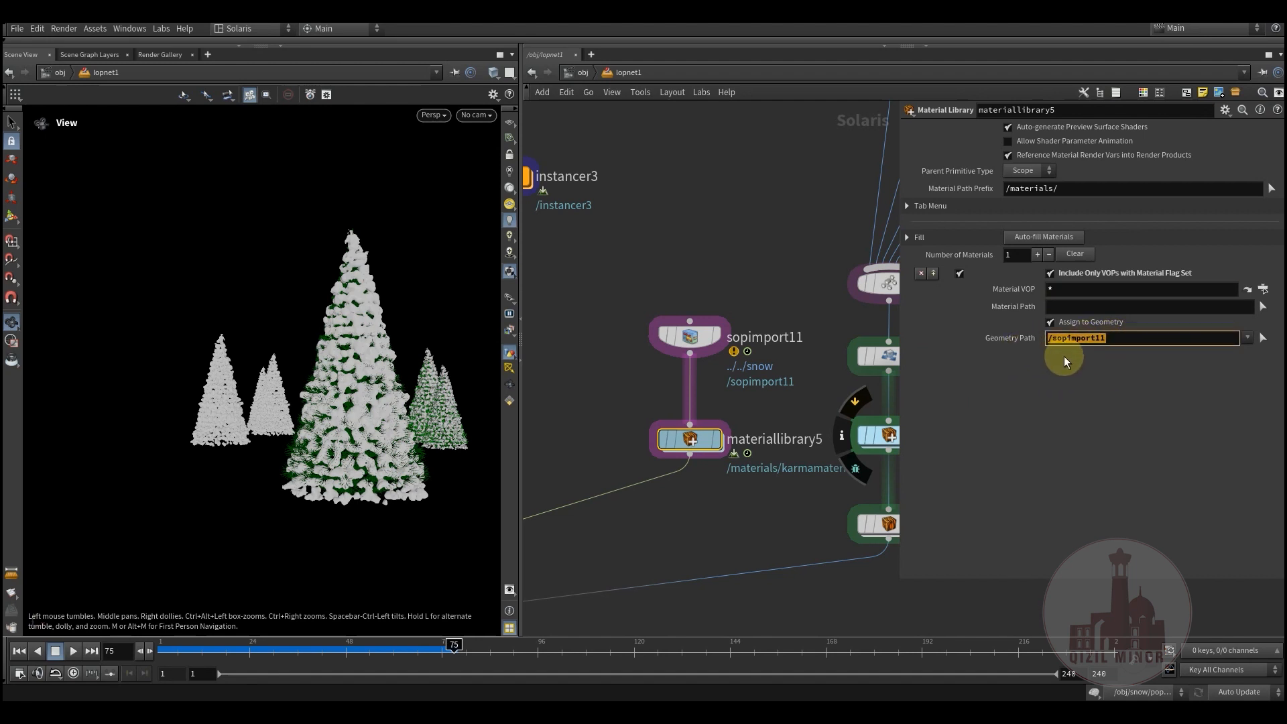
Display lopnet1's merge1 with the ground, trees and snow, and check its inputs and the available viewport cameras.
{"action": "middle_click_drag", "start_coordinate": [693, 530], "coordinate": [896, 445]}
{"action": "scroll", "coordinate": [663, 566], "scroll_direction": "down", "scroll_amount": 2}
{"action": "middle_click_drag", "start_coordinate": [664, 566], "coordinate": [965, 443]}
{"action": "scroll", "coordinate": [690, 490], "scroll_direction": "up", "scroll_amount": 2}
{"action": "left_click", "coordinate": [710, 440]}
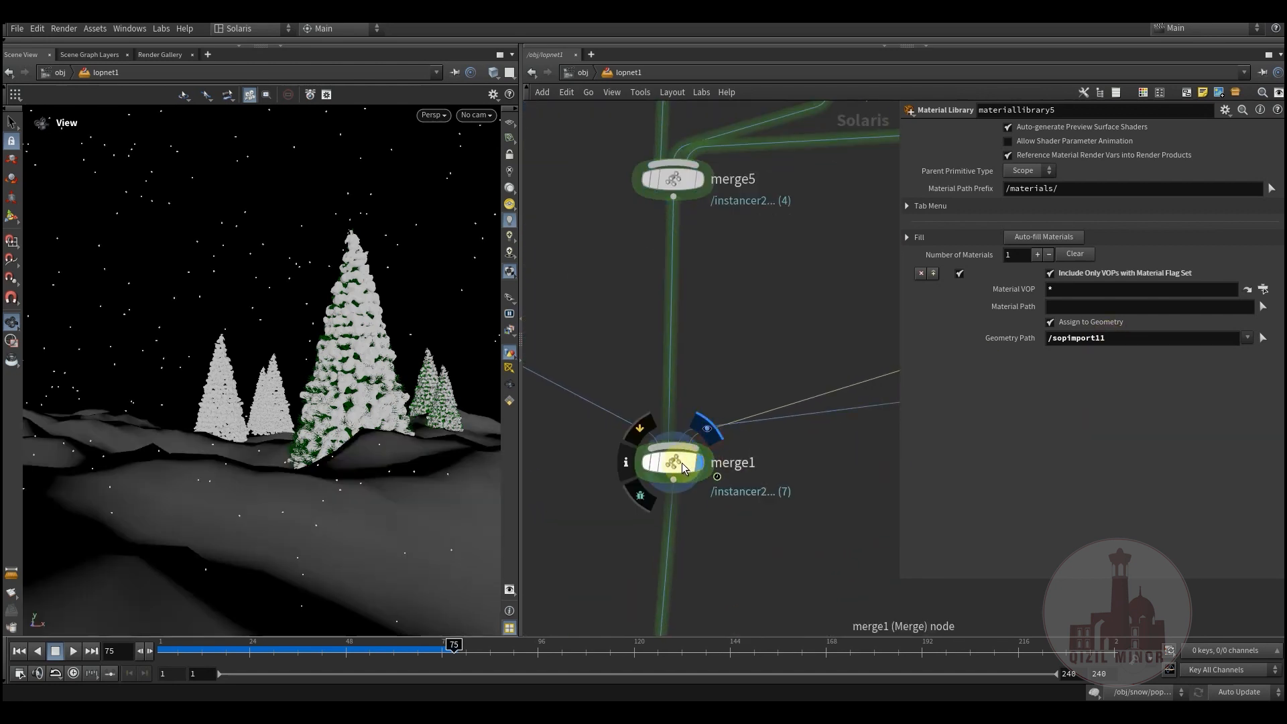
{"action": "left_click", "coordinate": [682, 462]}
{"action": "left_click", "coordinate": [476, 115]}
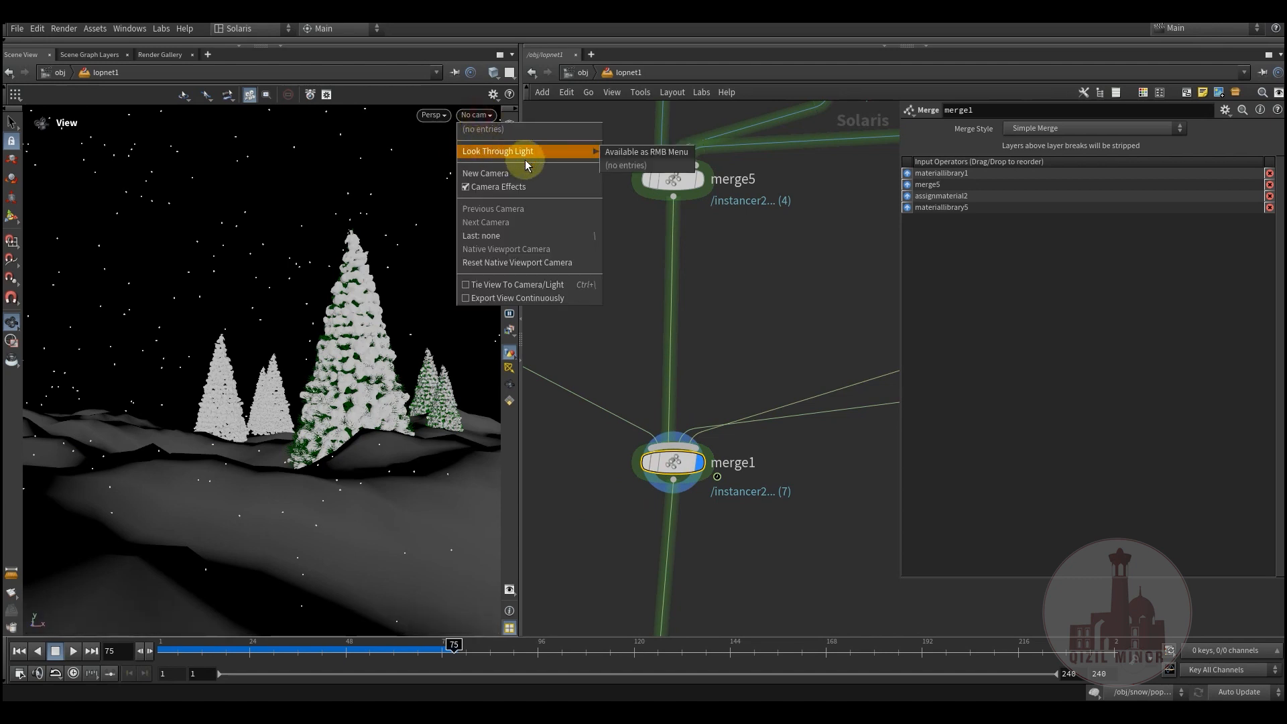
{"action": "left_click", "coordinate": [750, 323]}
Display merge2, which adds the camera and lights, and look through /cameras/camera1 in the viewport.
{"action": "middle_click_drag", "start_coordinate": [770, 249], "coordinate": [763, 121]}
{"action": "scroll", "coordinate": [746, 426], "scroll_direction": "down", "scroll_amount": 2}
{"action": "middle_click_drag", "start_coordinate": [747, 426], "coordinate": [730, 334]}
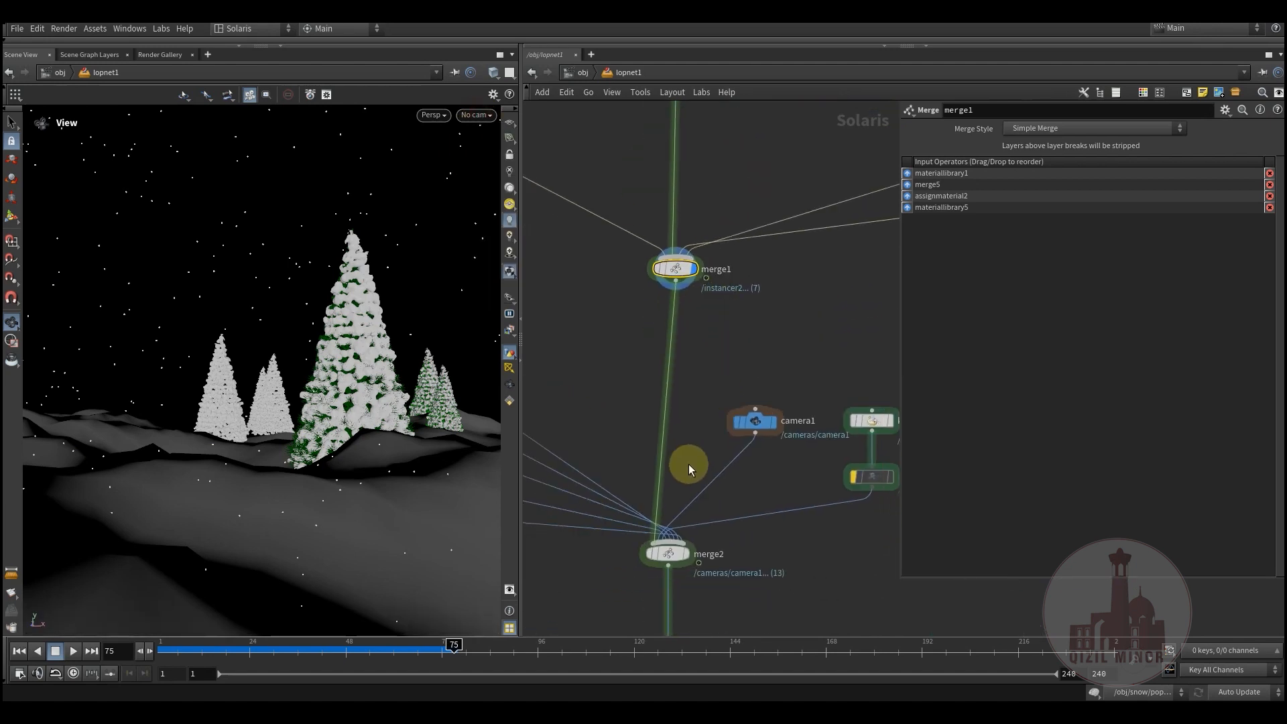
{"action": "left_click", "coordinate": [698, 539]}
{"action": "left_click", "coordinate": [671, 552]}
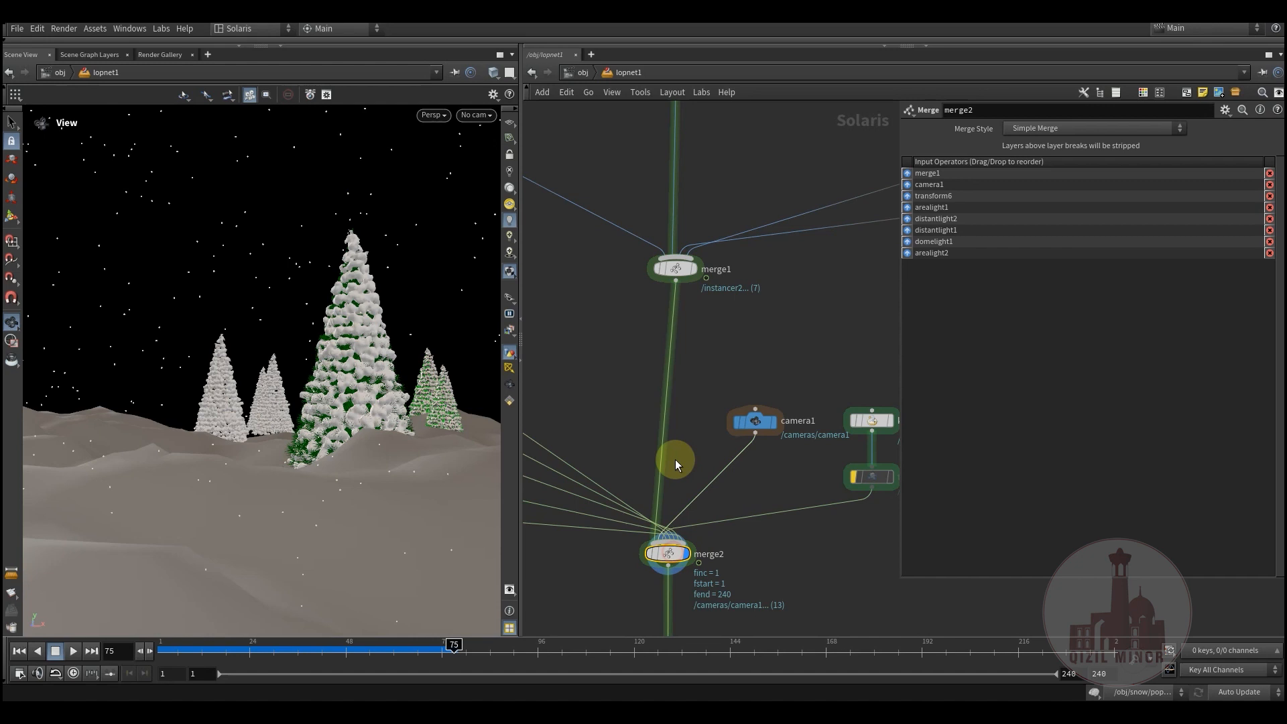
{"action": "middle_click_drag", "start_coordinate": [733, 383], "coordinate": [736, 448]}
{"action": "scroll", "coordinate": [617, 411], "scroll_direction": "down", "scroll_amount": 2}
{"action": "middle_click_drag", "start_coordinate": [618, 411], "coordinate": [620, 441]}
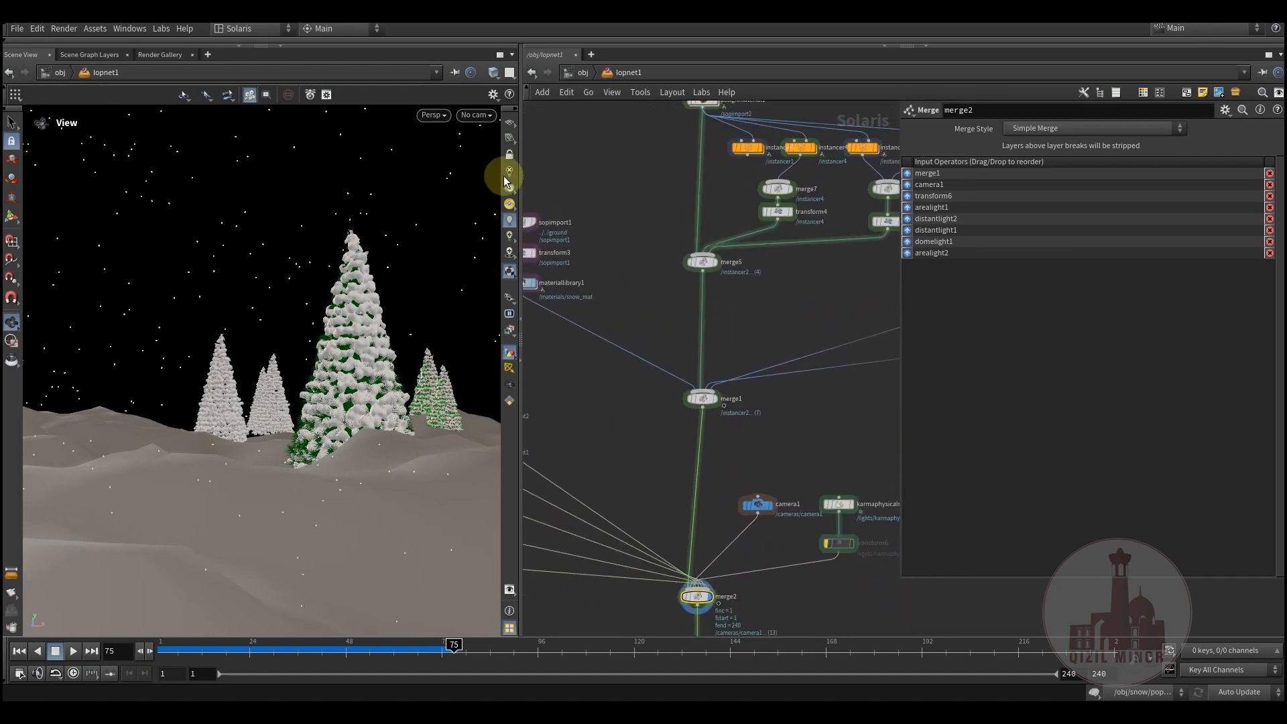
{"action": "left_click", "coordinate": [476, 115]}
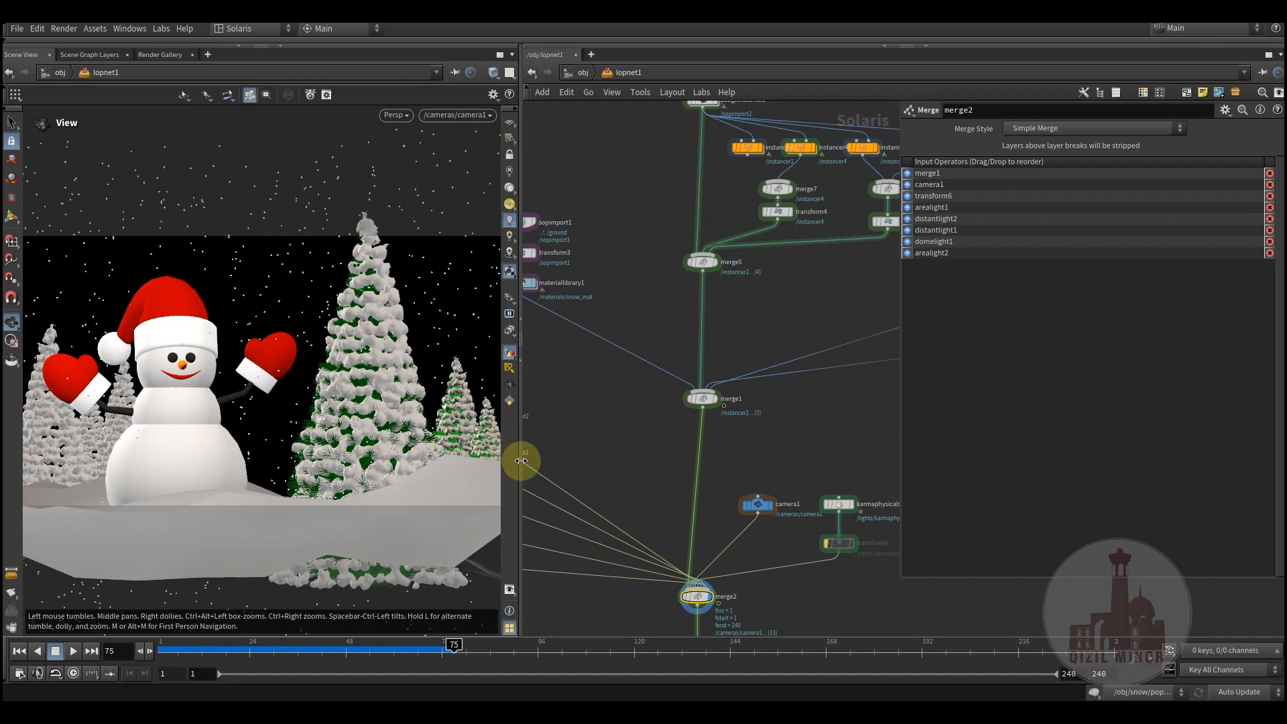
Select the five light nodes and then karmaphysicalsky1 with transform6 to review the lighting branches feeding merge2.
{"action": "mouse_move", "coordinate": [755, 431]}
{"action": "middle_mouse_down"}
{"action": "mouse_move", "coordinate": [696, 419]}
{"action": "mouse_move", "coordinate": [771, 419]}
{"action": "middle_mouse_up"}
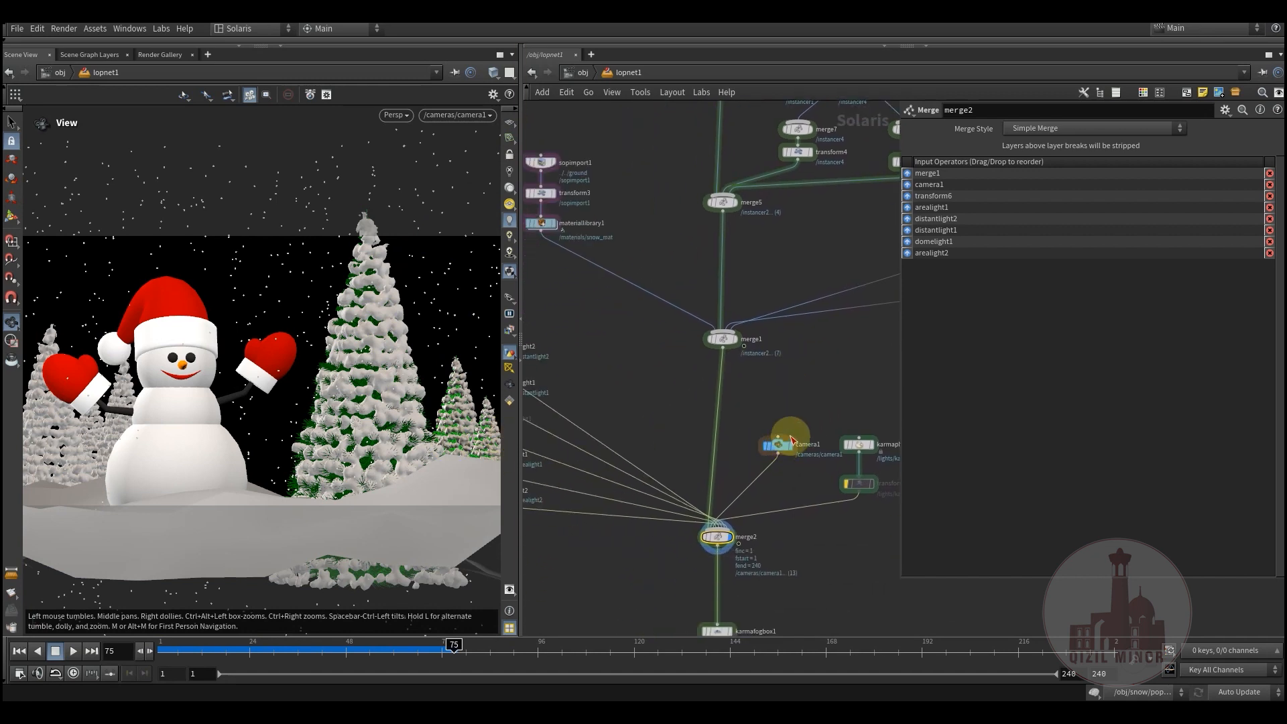
{"action": "middle_click_drag", "start_coordinate": [556, 396], "coordinate": [727, 388]}
{"action": "left_click_drag", "start_coordinate": [698, 299], "coordinate": [642, 508]}
{"action": "middle_click_drag", "start_coordinate": [734, 541], "coordinate": [516, 486]}
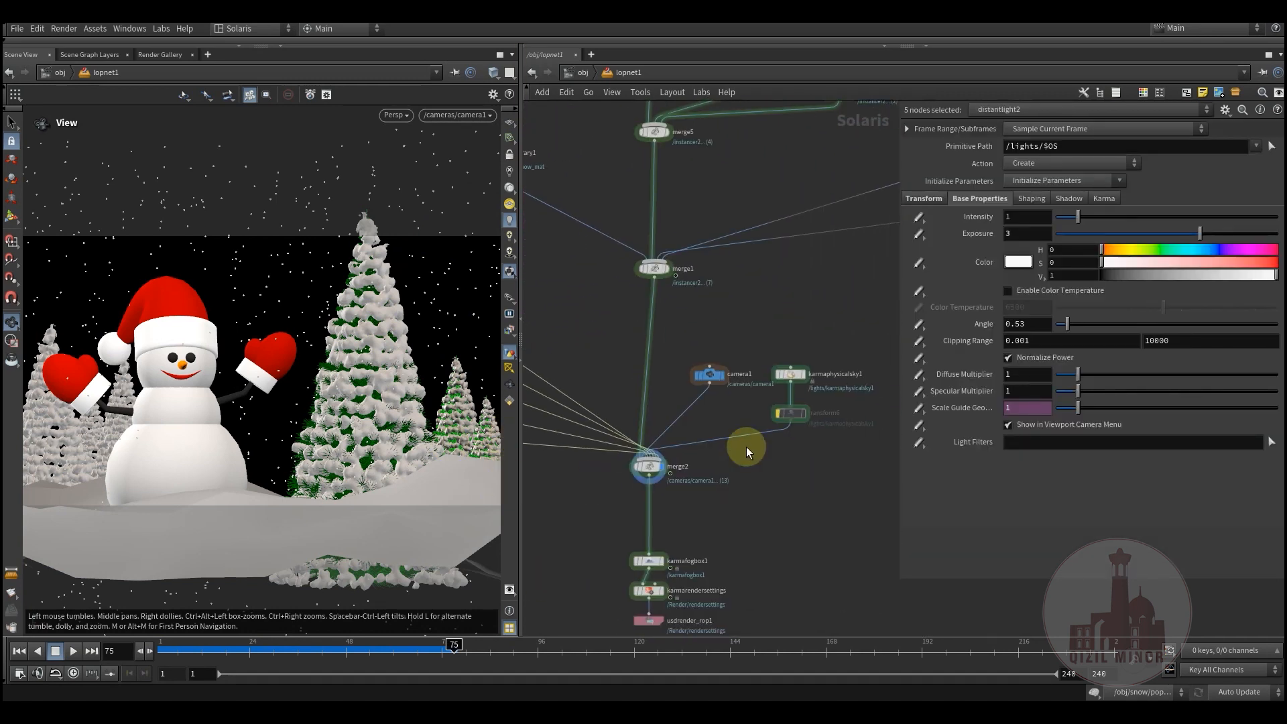
{"action": "left_click_drag", "start_coordinate": [783, 336], "coordinate": [835, 494]}
{"action": "left_click_drag", "start_coordinate": [826, 319], "coordinate": [782, 432]}
Select distantlight2 and distantlight1 together to review the distant lights' Base Properties.
{"action": "middle_click_drag", "start_coordinate": [742, 492], "coordinate": [873, 560]}
{"action": "middle_click_drag", "start_coordinate": [654, 516], "coordinate": [761, 547]}
{"action": "scroll", "coordinate": [649, 316], "scroll_direction": "up", "scroll_amount": 4}
{"action": "middle_click_drag", "start_coordinate": [741, 388], "coordinate": [744, 357]}
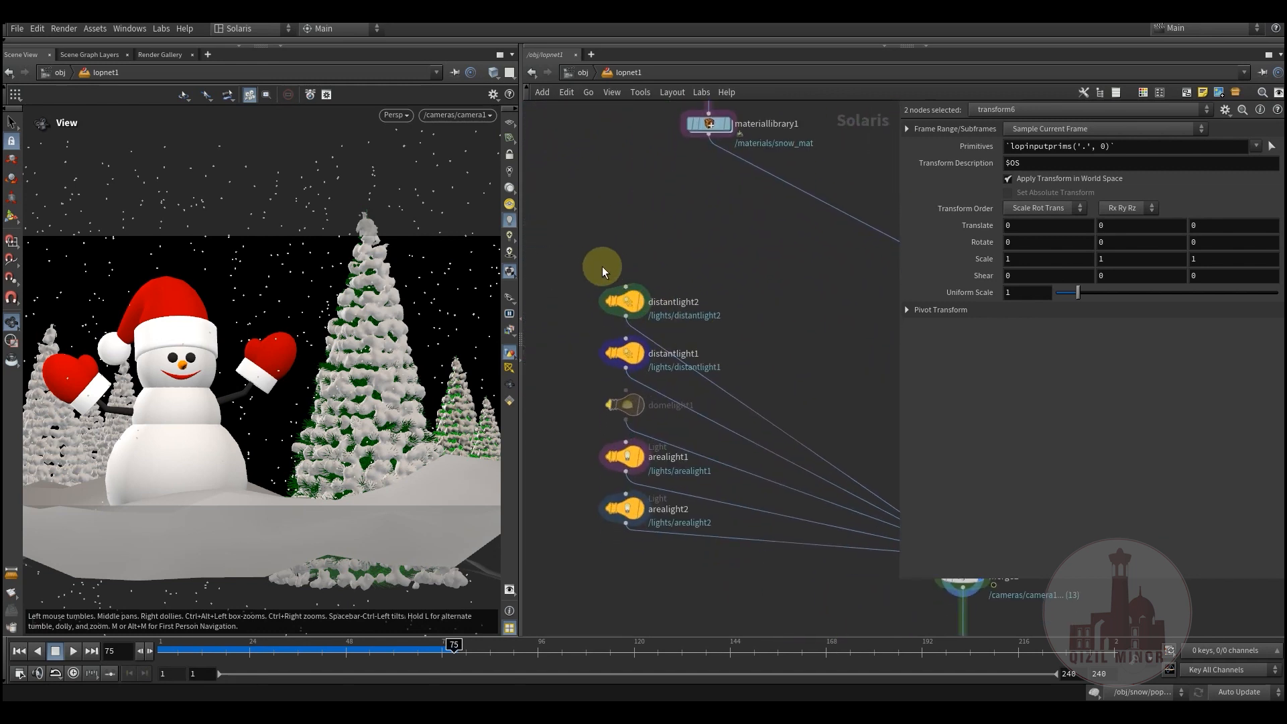
{"action": "left_click_drag", "start_coordinate": [585, 265], "coordinate": [682, 367]}
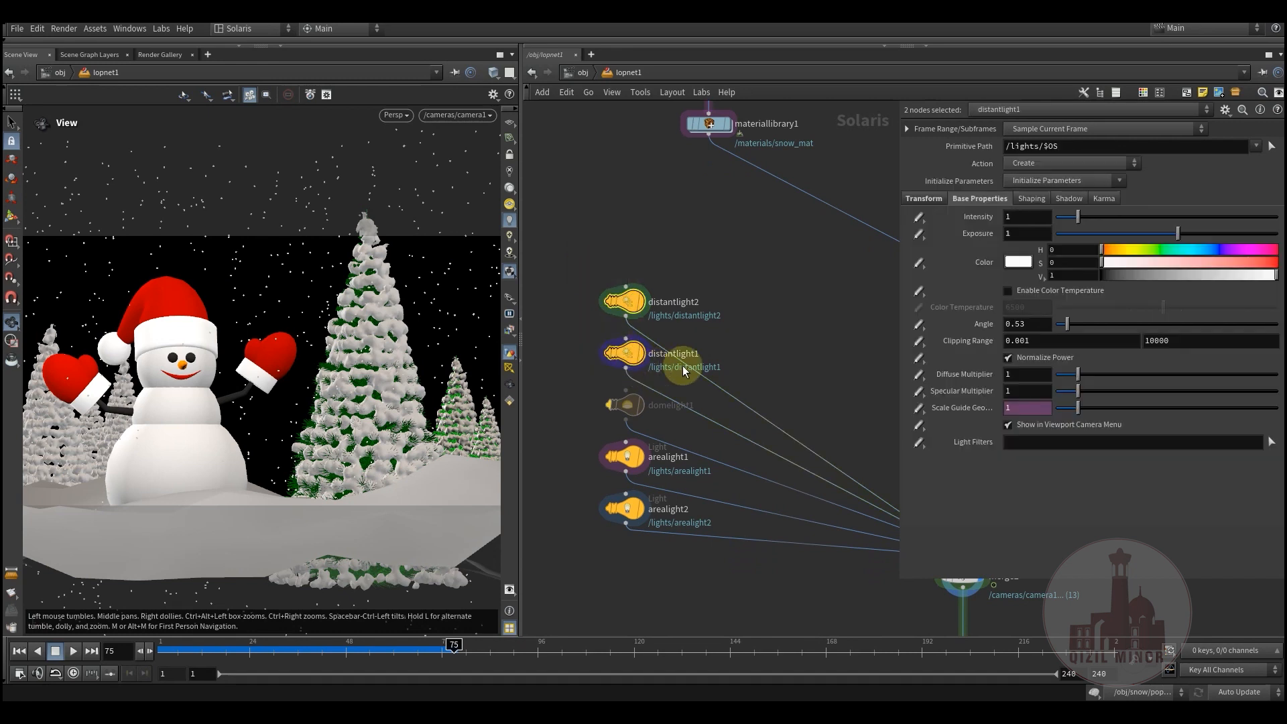
{"action": "middle_click_drag", "start_coordinate": [766, 373], "coordinate": [759, 368]}
{"action": "left_click_drag", "start_coordinate": [582, 243], "coordinate": [643, 368]}
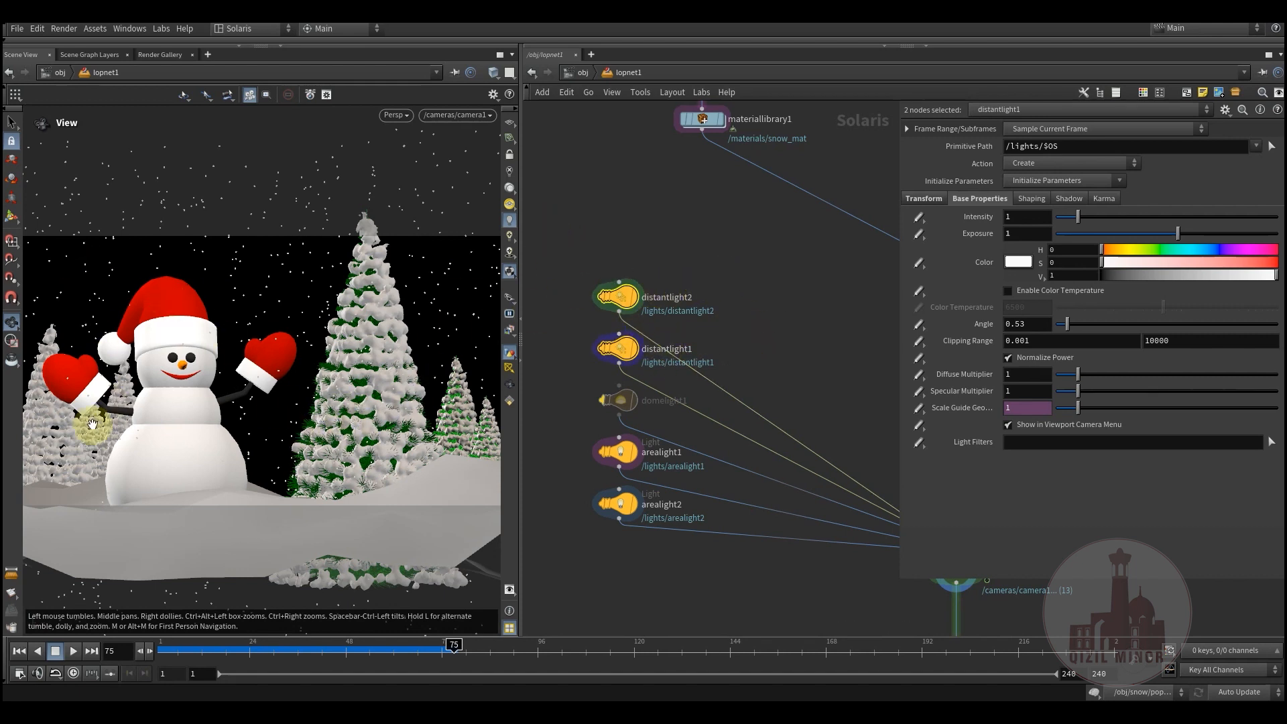
Select arealight1 and arealight2 to review their Base Properties, and point out the bypassed domelight1.
{"action": "left_click_drag", "start_coordinate": [575, 547], "coordinate": [644, 429]}
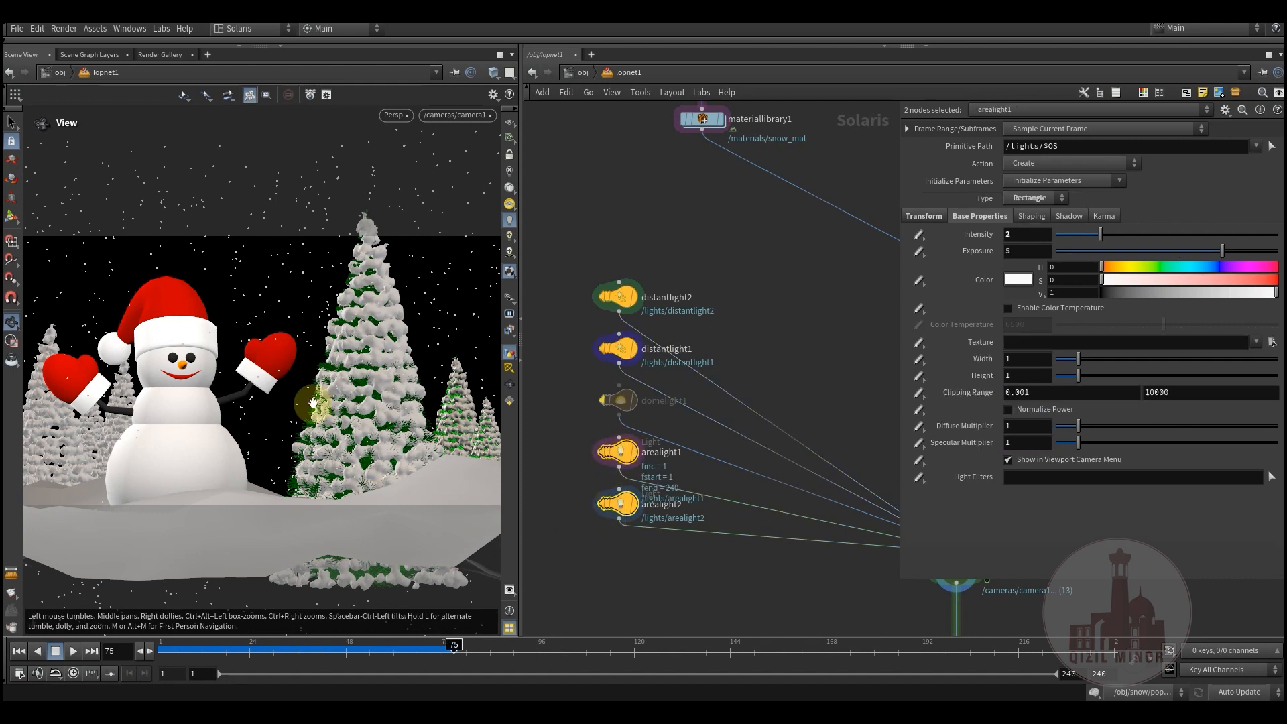
{"action": "left_click_drag", "start_coordinate": [239, 346], "coordinate": [451, 432]}
{"action": "middle_click_drag", "start_coordinate": [685, 561], "coordinate": [678, 498]}
{"action": "mouse_move", "coordinate": [615, 337]}
{"action": "left_mouse_down"}
{"action": "mouse_move", "coordinate": [591, 332]}
{"action": "mouse_move", "coordinate": [610, 339]}
{"action": "left_mouse_up"}
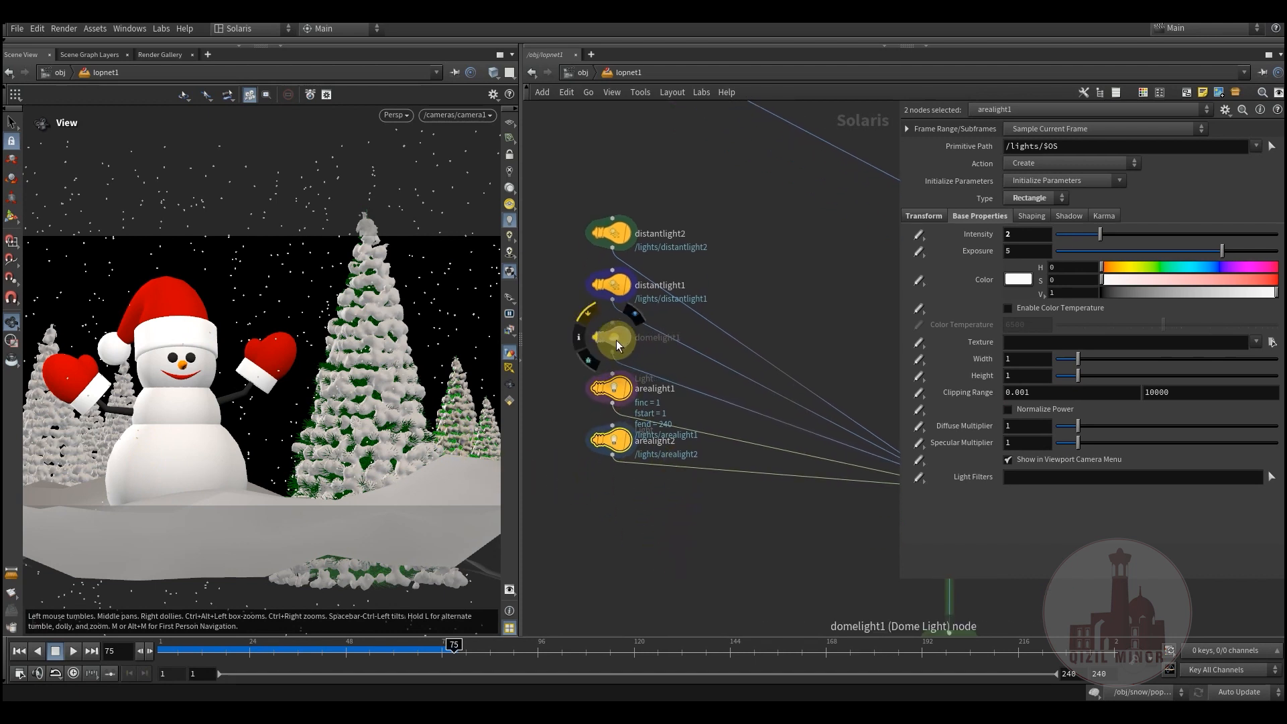
Select karmaphysicalsky1 and review its Sky and Base settings.
{"action": "scroll", "coordinate": [670, 537], "scroll_direction": "down", "scroll_amount": 3}
{"action": "middle_click_drag", "start_coordinate": [698, 545], "coordinate": [613, 516]}
{"action": "middle_click_drag", "start_coordinate": [826, 500], "coordinate": [745, 507]}
{"action": "left_click_drag", "start_coordinate": [754, 404], "coordinate": [738, 456]}
{"action": "left_click_drag", "start_coordinate": [756, 328], "coordinate": [744, 407]}
Go back to the light nodes and reselect distantlight2 and distantlight1 for comparison with the sky light.
{"action": "middle_click_drag", "start_coordinate": [706, 512], "coordinate": [818, 501]}
{"action": "middle_click_drag", "start_coordinate": [619, 505], "coordinate": [675, 541]}
{"action": "scroll", "coordinate": [646, 506], "scroll_direction": "up", "scroll_amount": 2}
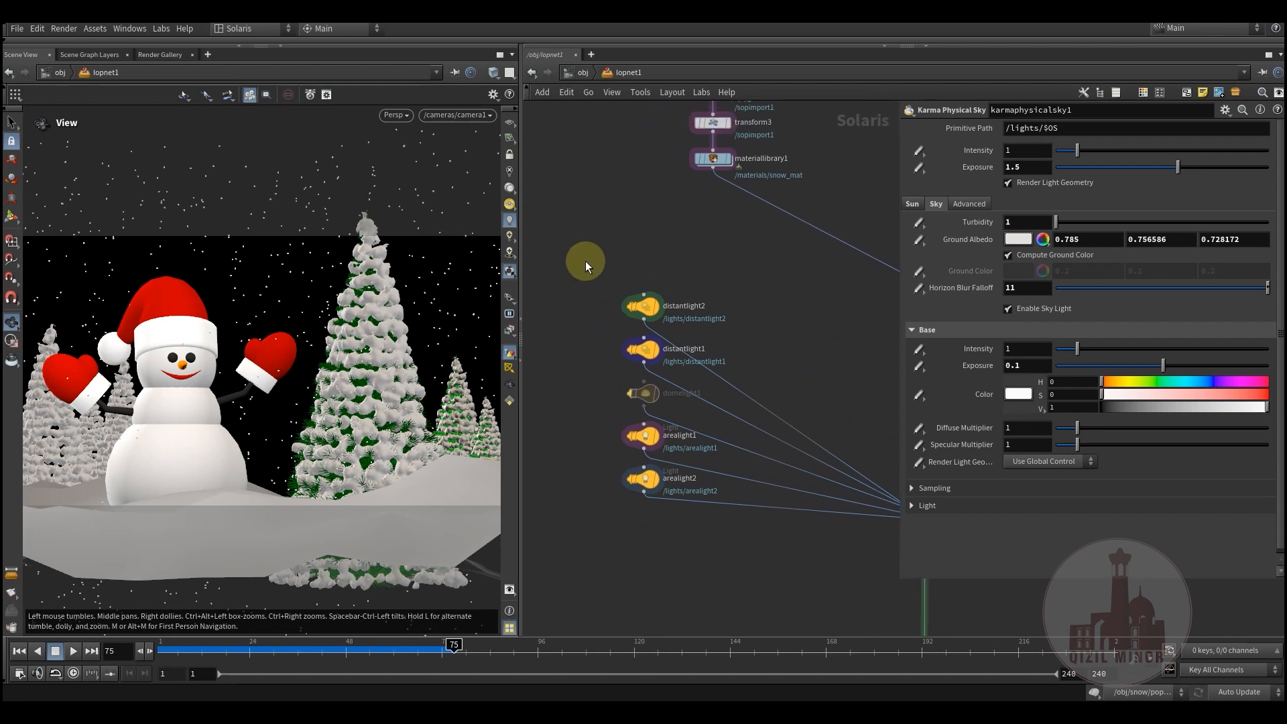
{"action": "left_click_drag", "start_coordinate": [626, 322], "coordinate": [660, 375]}
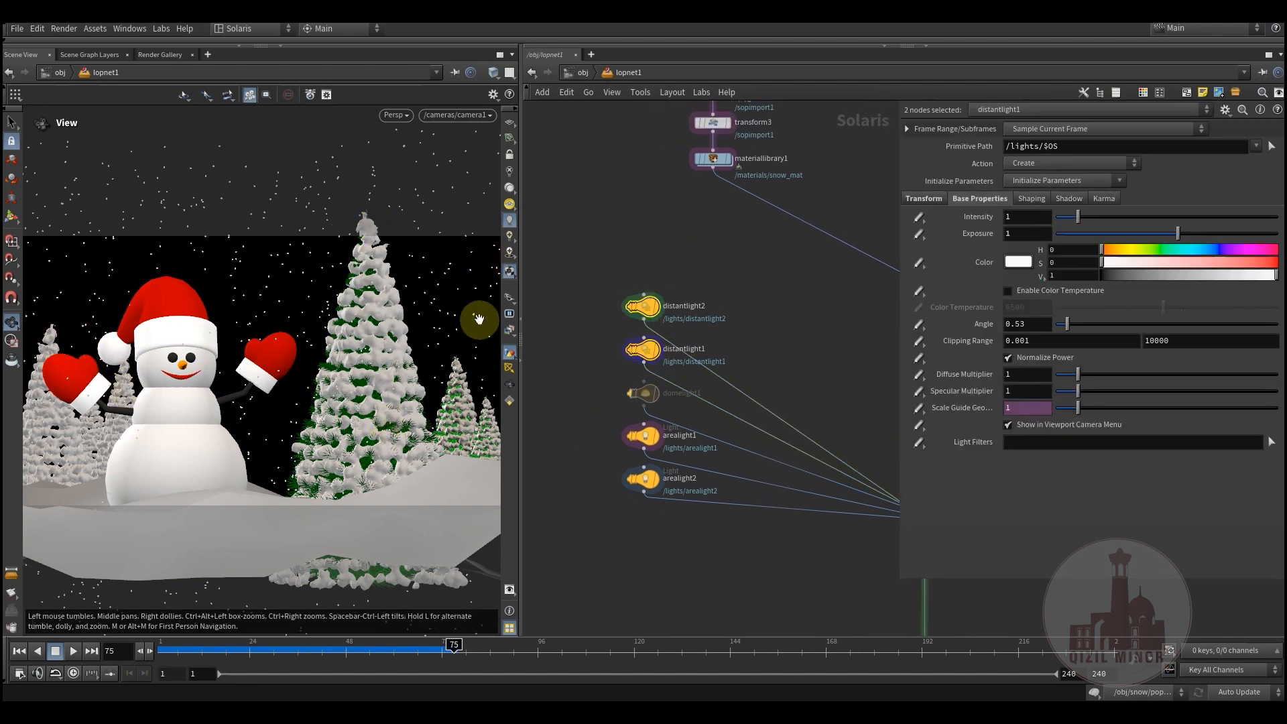
Display karmafogbox1 below merge2 and review its density, scattering phase, colour and transform settings.
{"action": "middle_click_drag", "start_coordinate": [703, 525], "coordinate": [483, 415]}
{"action": "scroll", "coordinate": [715, 432], "scroll_direction": "up", "scroll_amount": 2}
{"action": "left_click", "coordinate": [694, 422]}
{"action": "middle_click_drag", "start_coordinate": [744, 499], "coordinate": [761, 406]}
{"action": "middle_click_drag", "start_coordinate": [666, 440], "coordinate": [664, 382]}
{"action": "left_click_drag", "start_coordinate": [711, 435], "coordinate": [714, 373]}
{"action": "left_click", "coordinate": [738, 358]}
{"action": "middle_click_drag", "start_coordinate": [646, 436], "coordinate": [645, 430]}
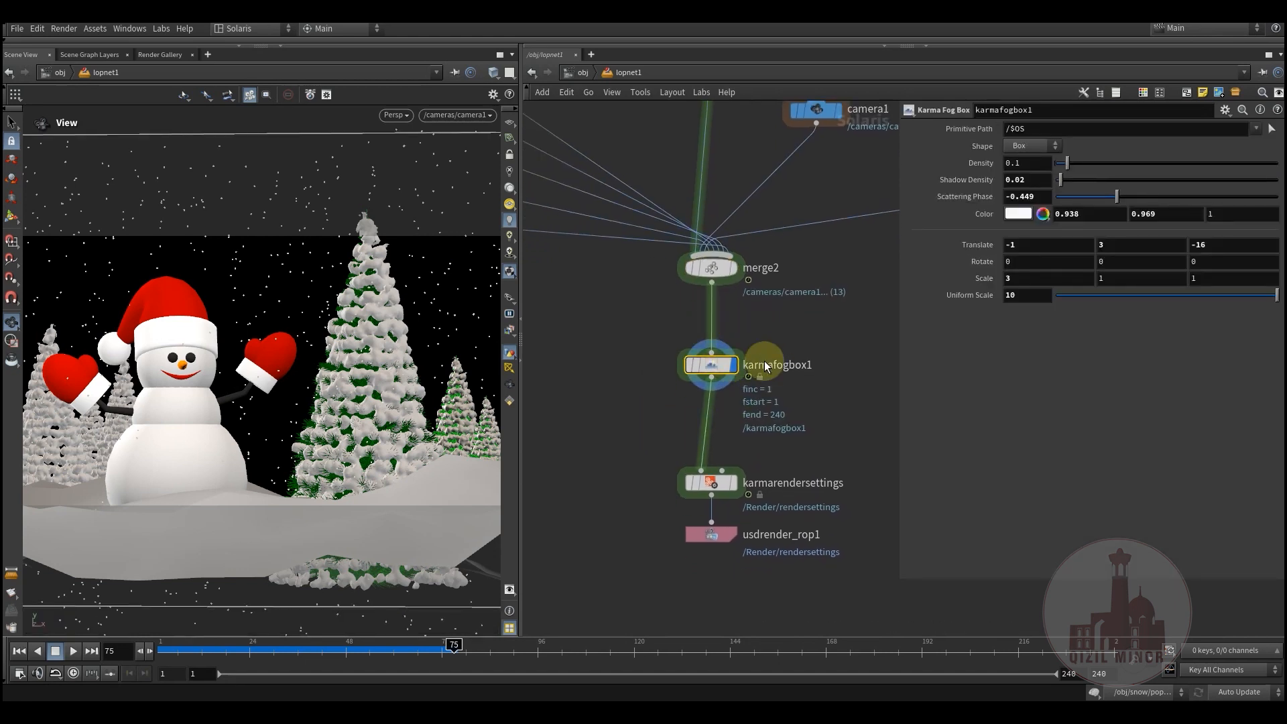
{"action": "left_click_drag", "start_coordinate": [720, 392], "coordinate": [831, 403]}
{"action": "mouse_move", "coordinate": [636, 323]}
{"action": "left_mouse_down"}
{"action": "mouse_move", "coordinate": [828, 411]}
{"action": "mouse_move", "coordinate": [625, 325]}
{"action": "mouse_move", "coordinate": [847, 425]}
{"action": "left_mouse_up"}
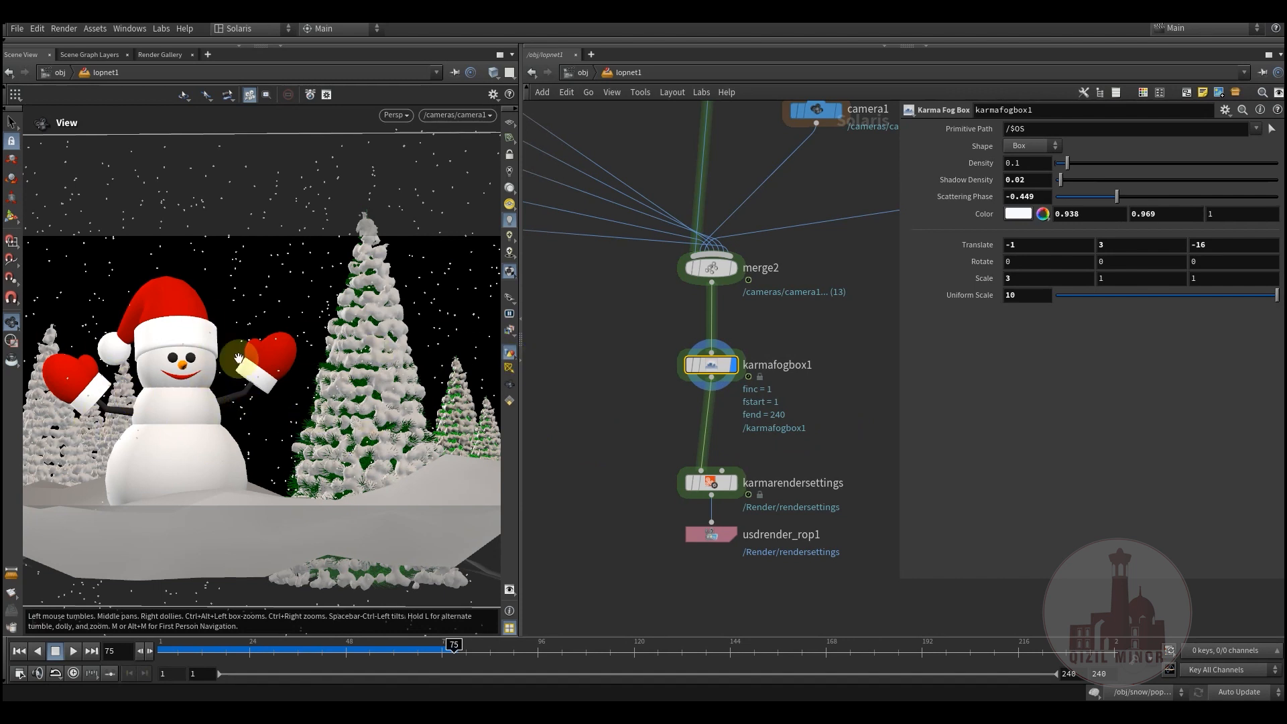
Display karmarendersettings below karmafogbox1 and review its resolution, rendering engine and path traced samples.
{"action": "mouse_move", "coordinate": [641, 416]}
{"action": "middle_mouse_down"}
{"action": "mouse_move", "coordinate": [636, 426]}
{"action": "mouse_move", "coordinate": [635, 414]}
{"action": "middle_mouse_up"}
{"action": "left_click_drag", "start_coordinate": [706, 452], "coordinate": [706, 429]}
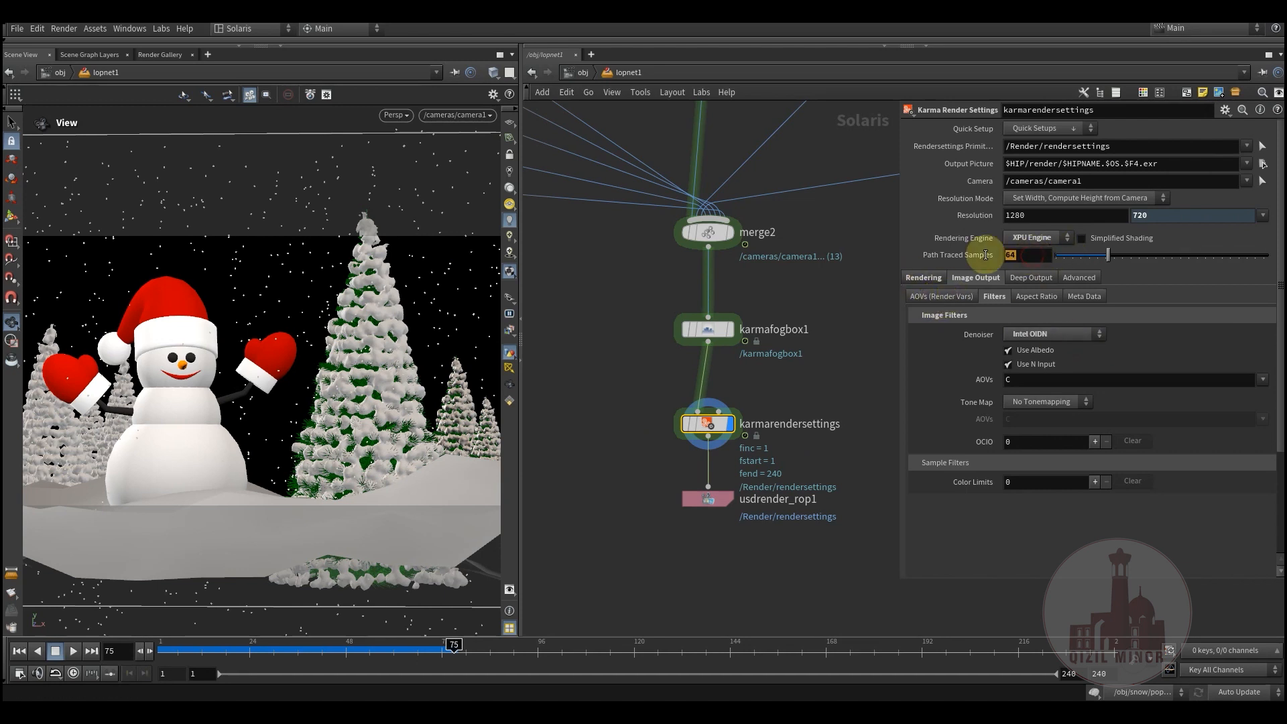
{"action": "left_click", "coordinate": [1026, 256]}
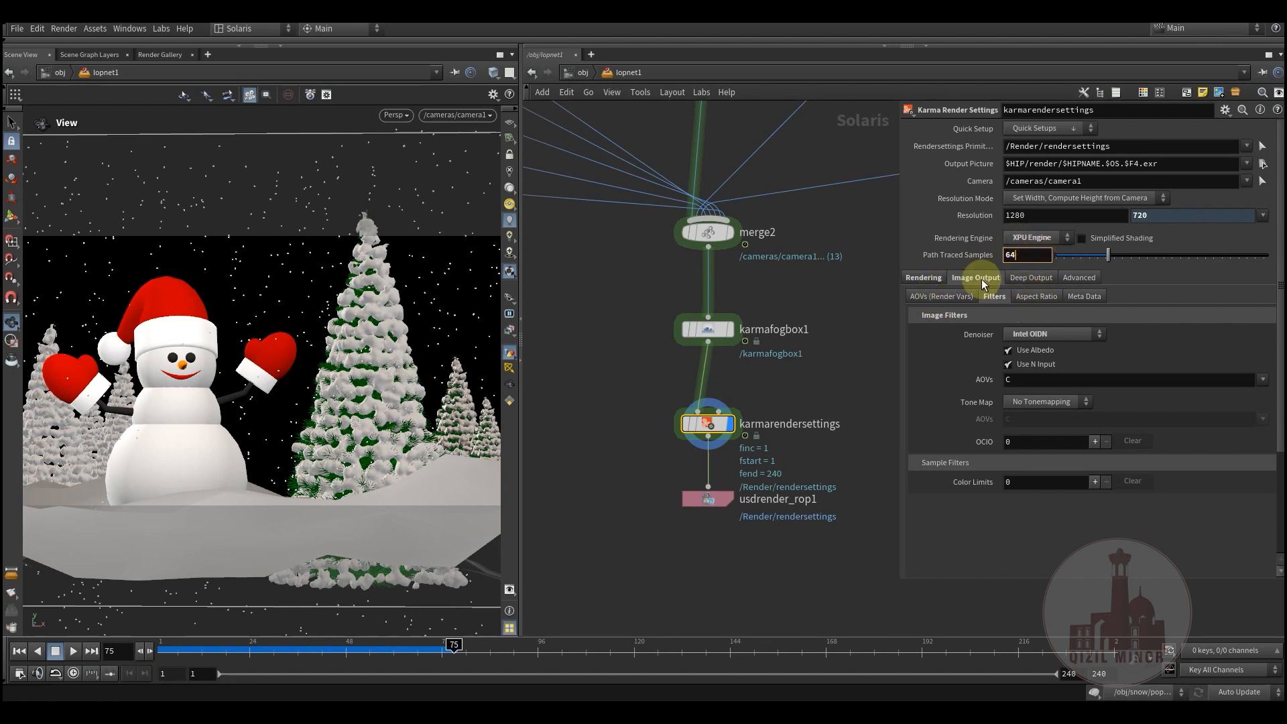
Review the depth of field and motion blur camera effects of karmarendersettings, including velocity blur, and its denoiser image filter.
{"action": "left_click", "coordinate": [927, 277]}
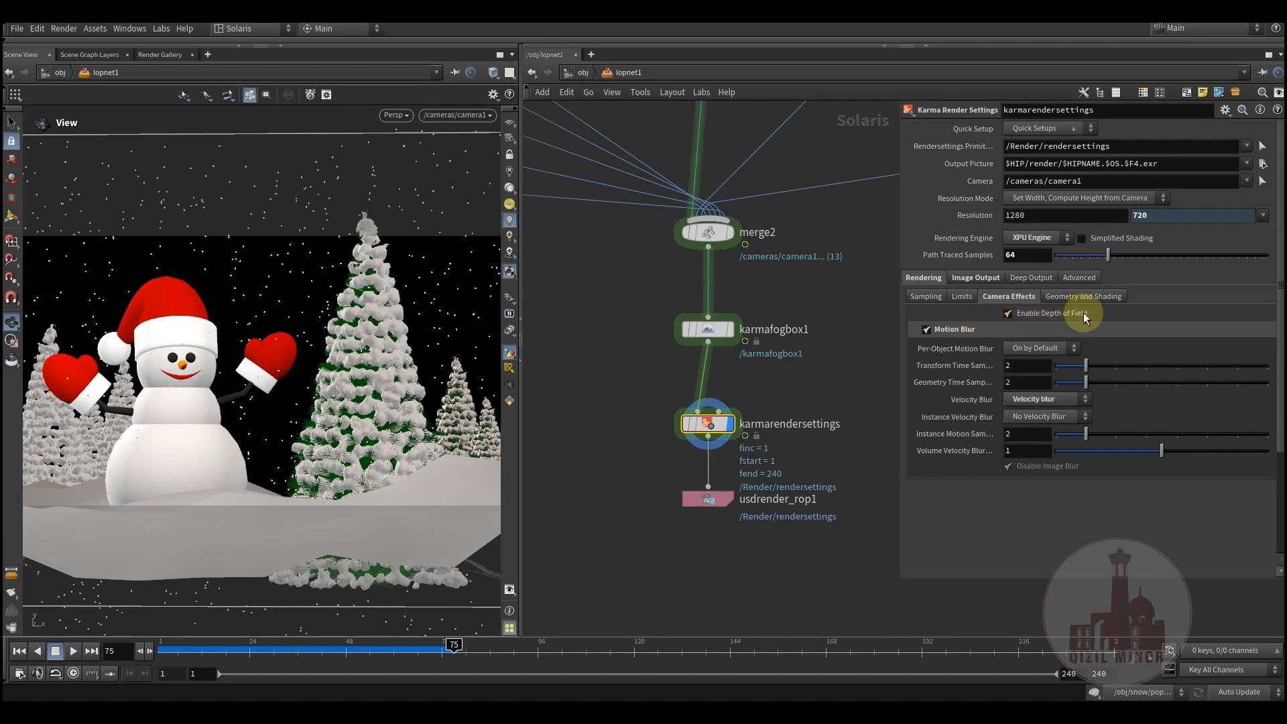
{"action": "left_click", "coordinate": [1058, 399]}
{"action": "left_click", "coordinate": [850, 391]}
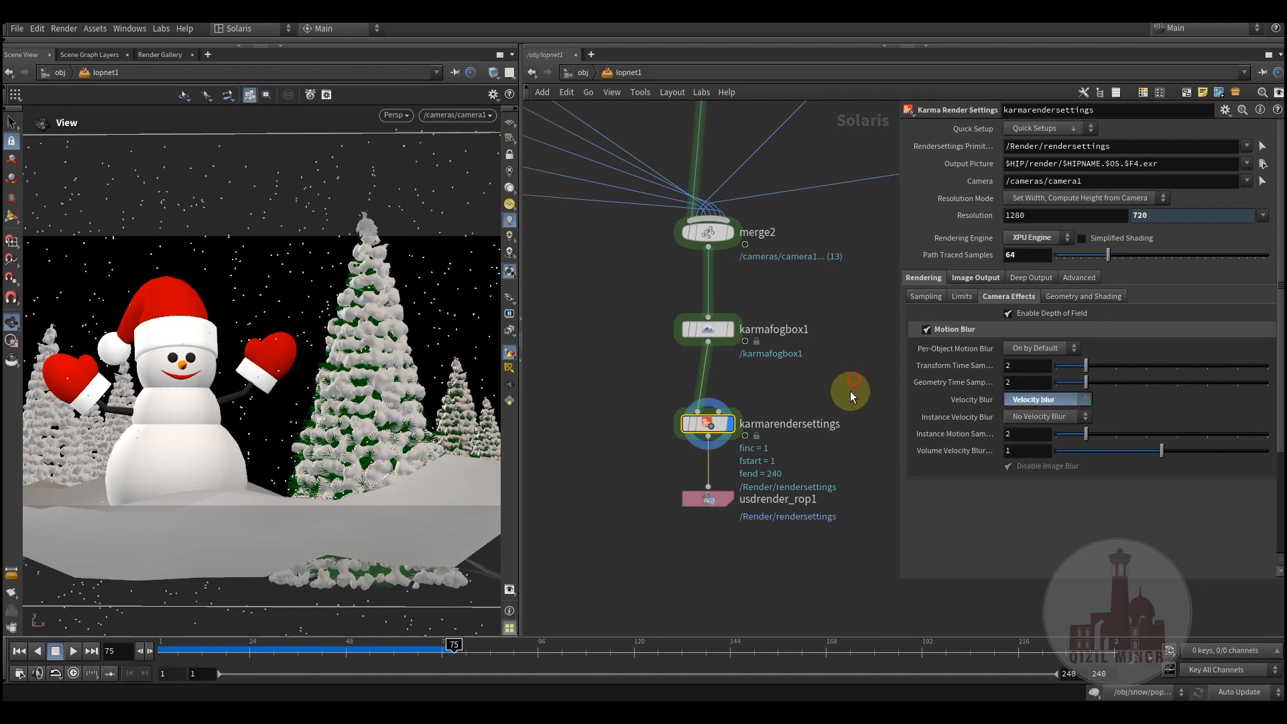
{"action": "middle_click_drag", "start_coordinate": [808, 376], "coordinate": [798, 399]}
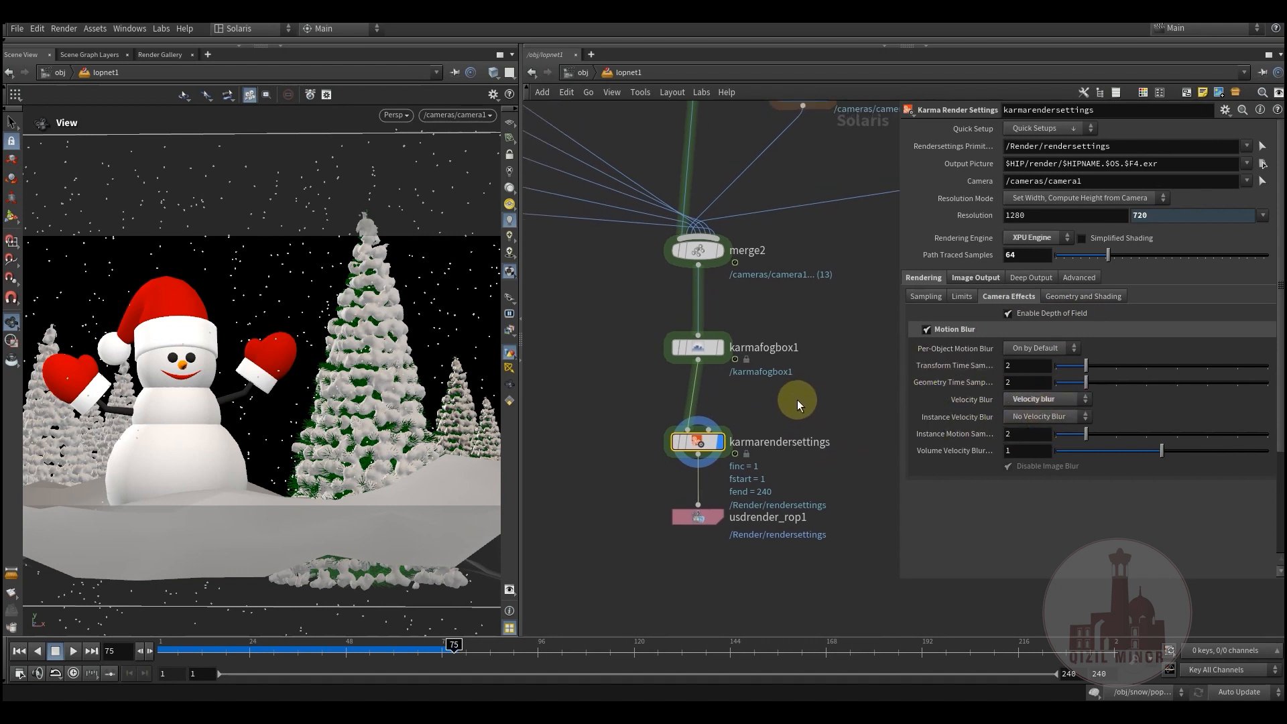
{"action": "left_click", "coordinate": [926, 295]}
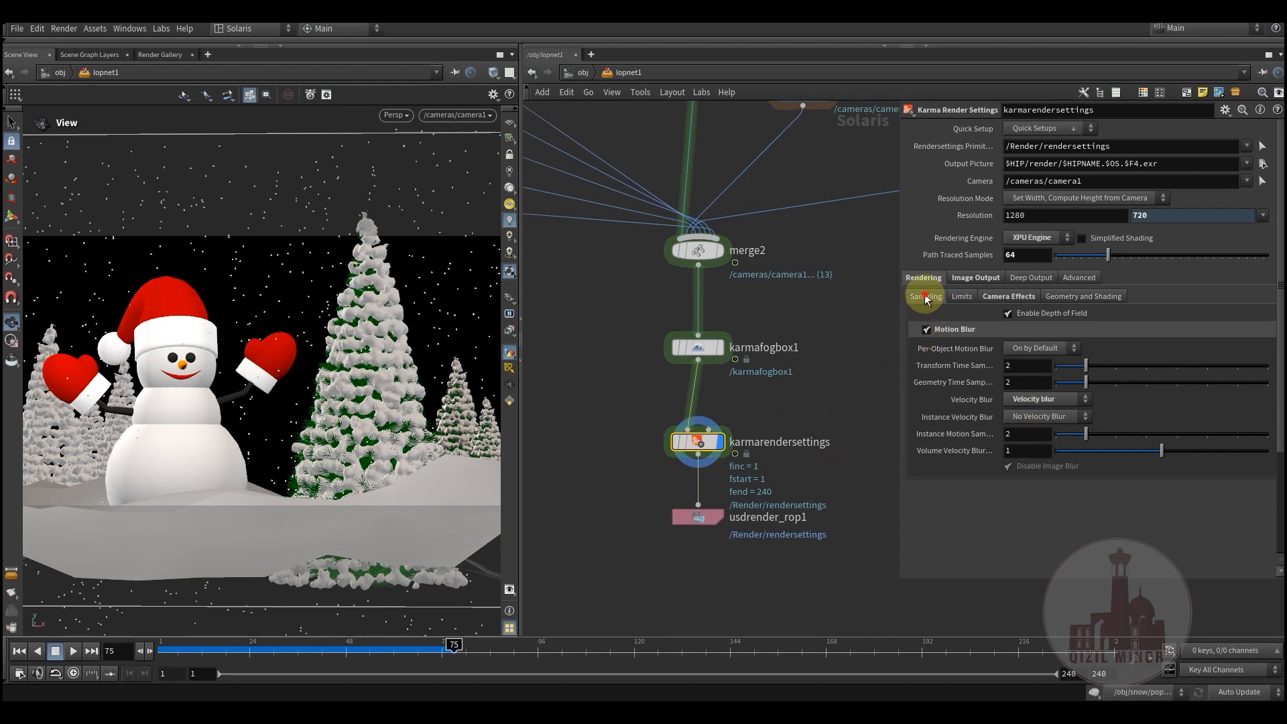
{"action": "left_click", "coordinate": [973, 278]}
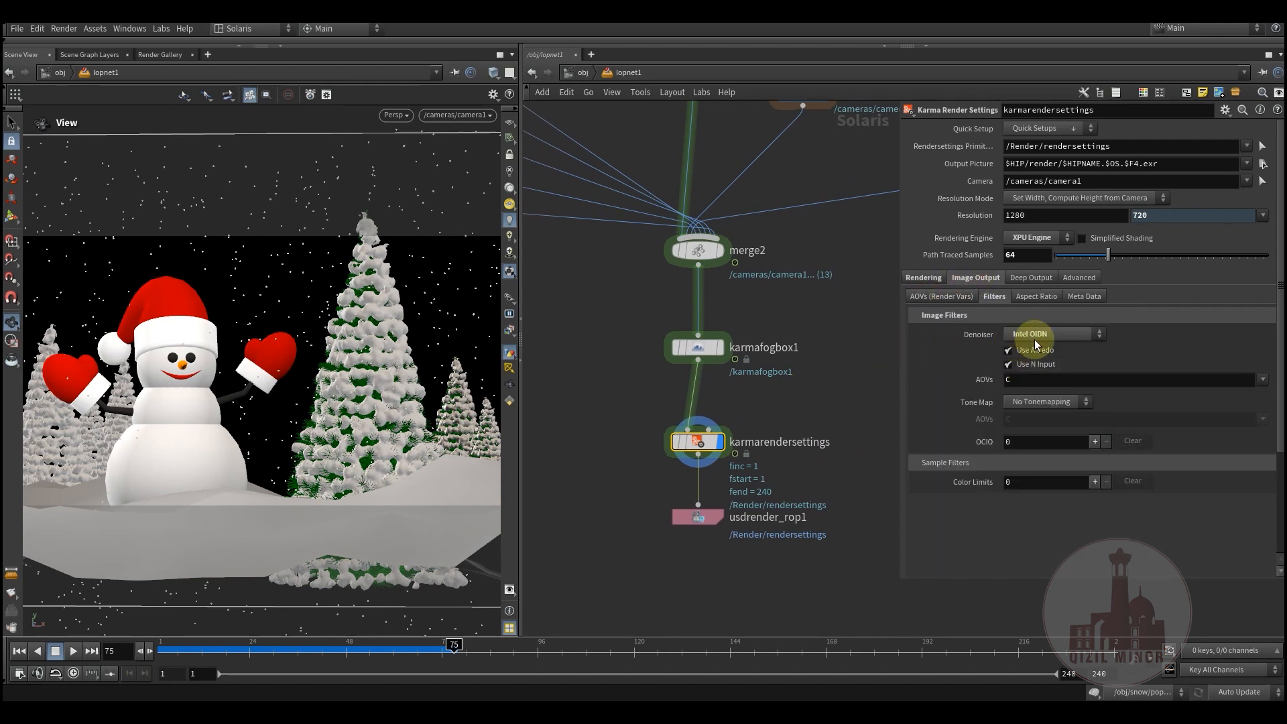
Switch the viewport renderer to Karma XPU to preview the scene through camera1.
{"action": "middle_click_drag", "start_coordinate": [774, 397], "coordinate": [787, 399]}
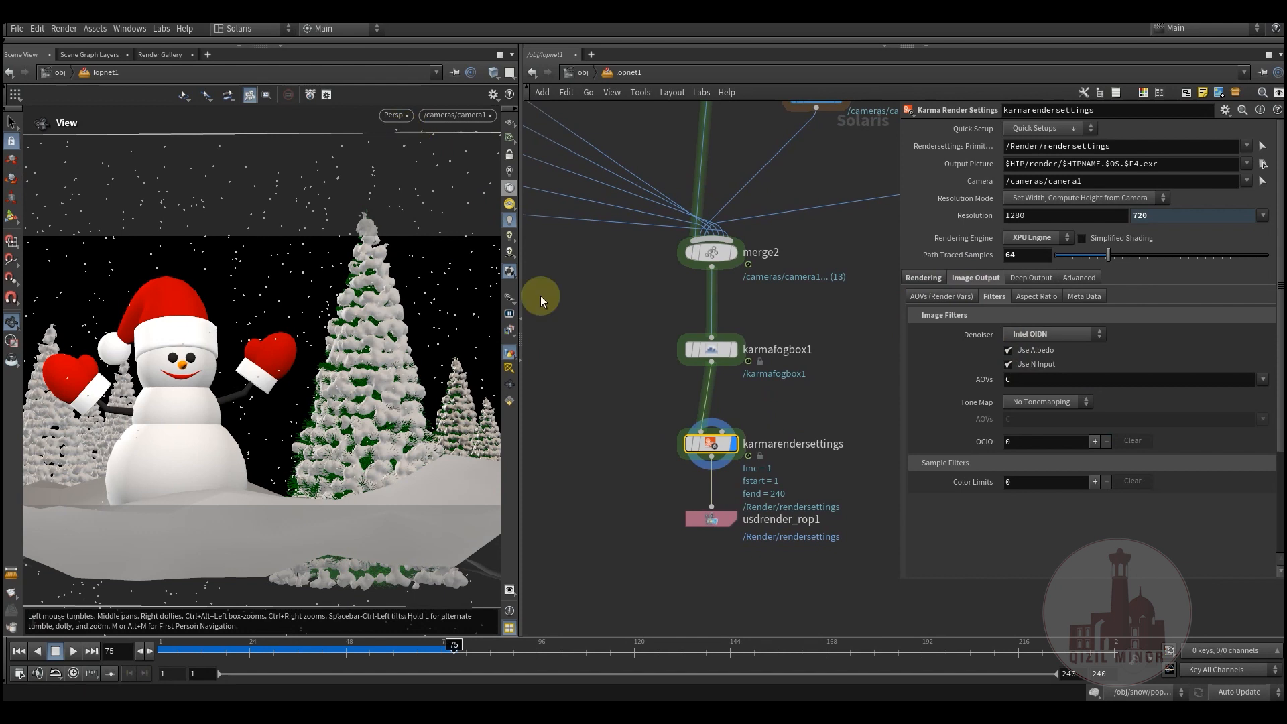
{"action": "middle_click_drag", "start_coordinate": [657, 397], "coordinate": [669, 384]}
{"action": "left_click", "coordinate": [398, 116]}
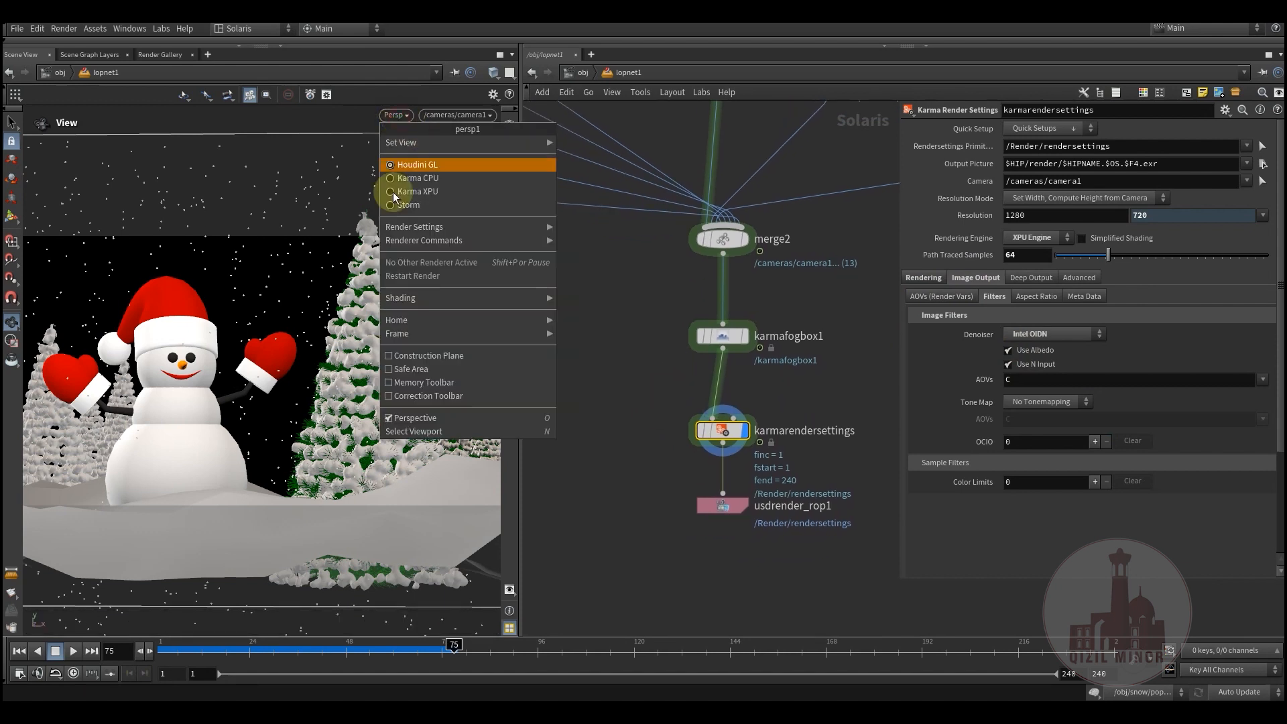
{"action": "left_click", "coordinate": [417, 192]}
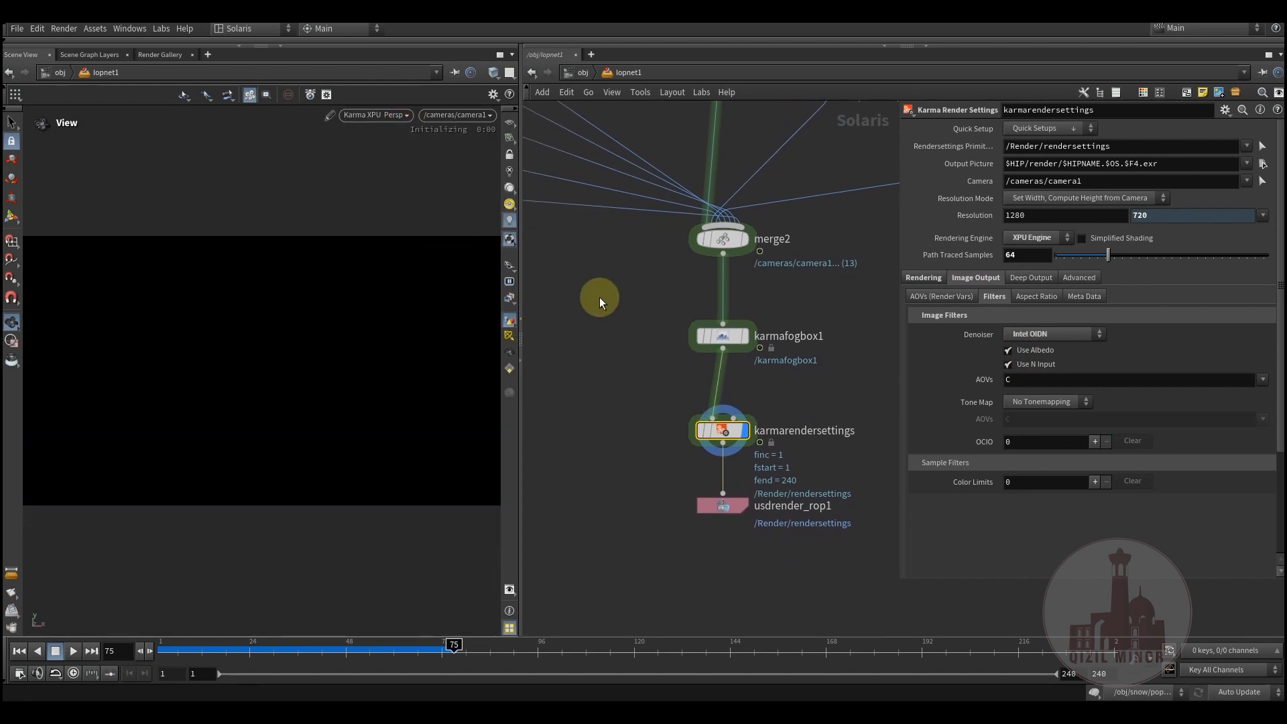